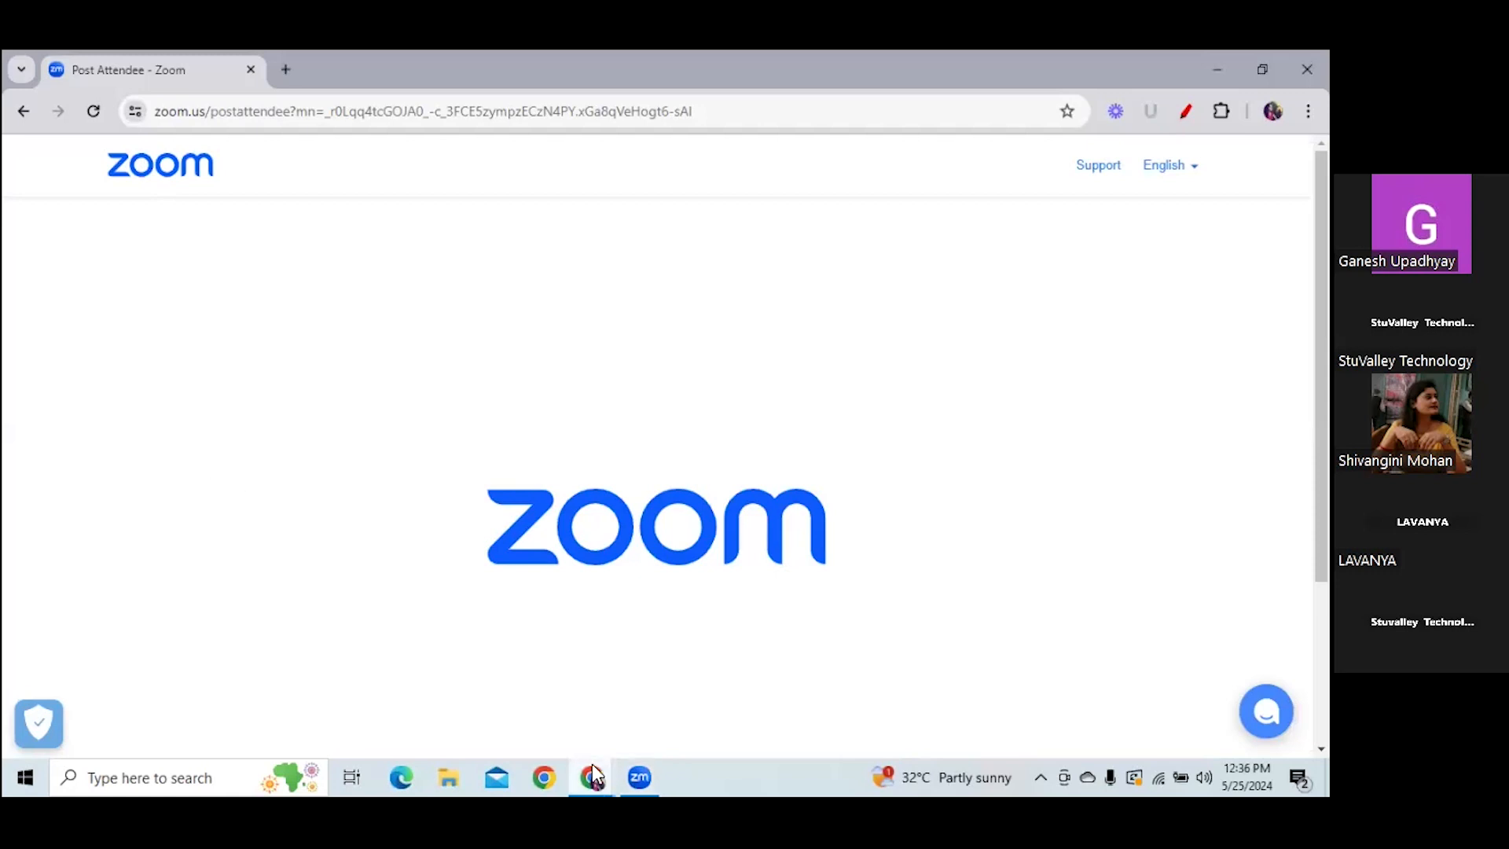
- Switch to the StuIntern site and dismiss the Apply Now pop-up
mouse_move(592, 764)
click(667, 711)
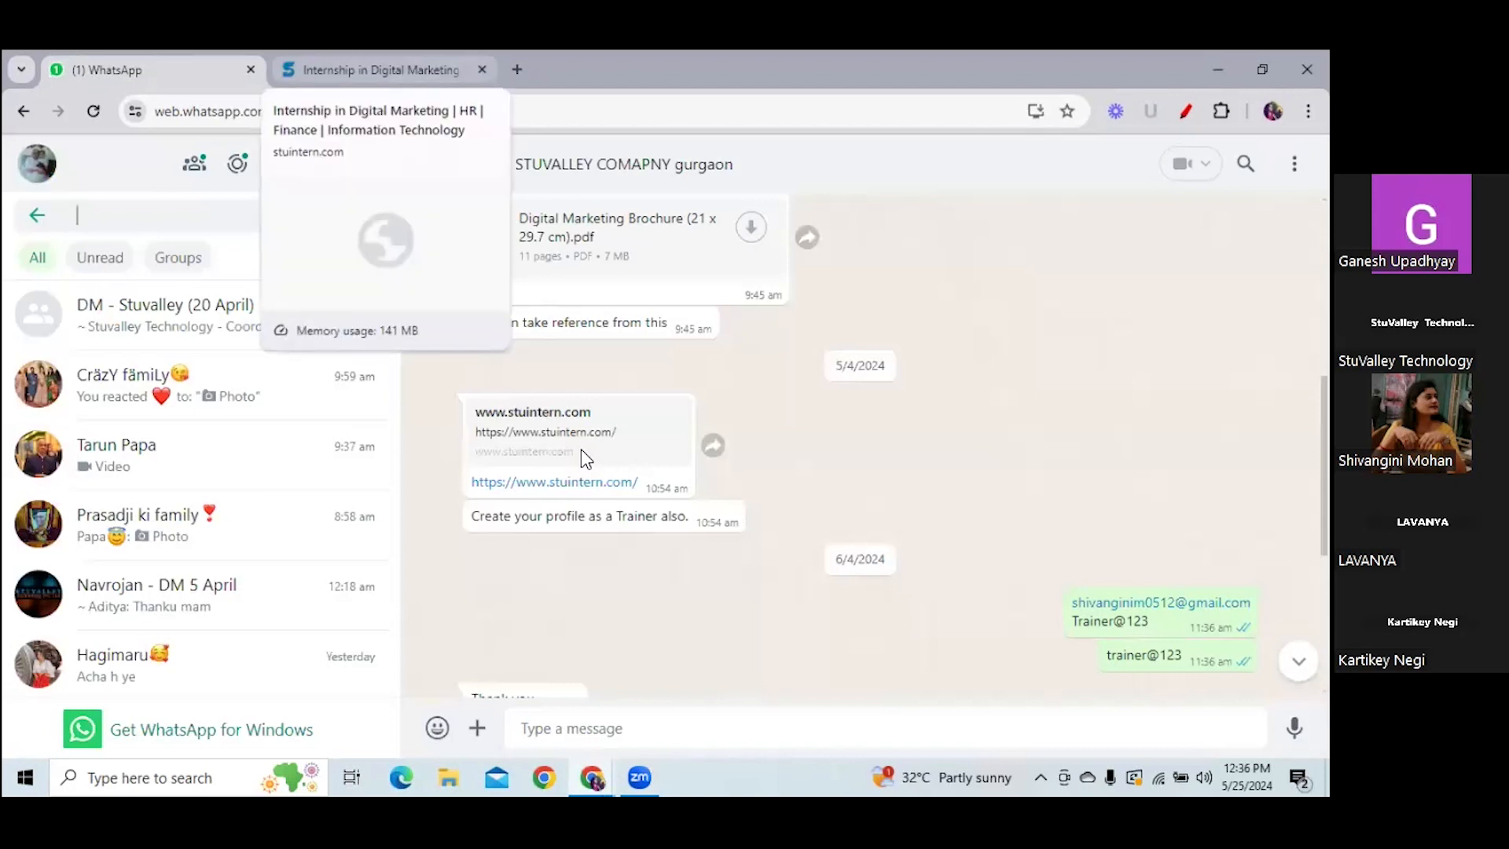
click(380, 70)
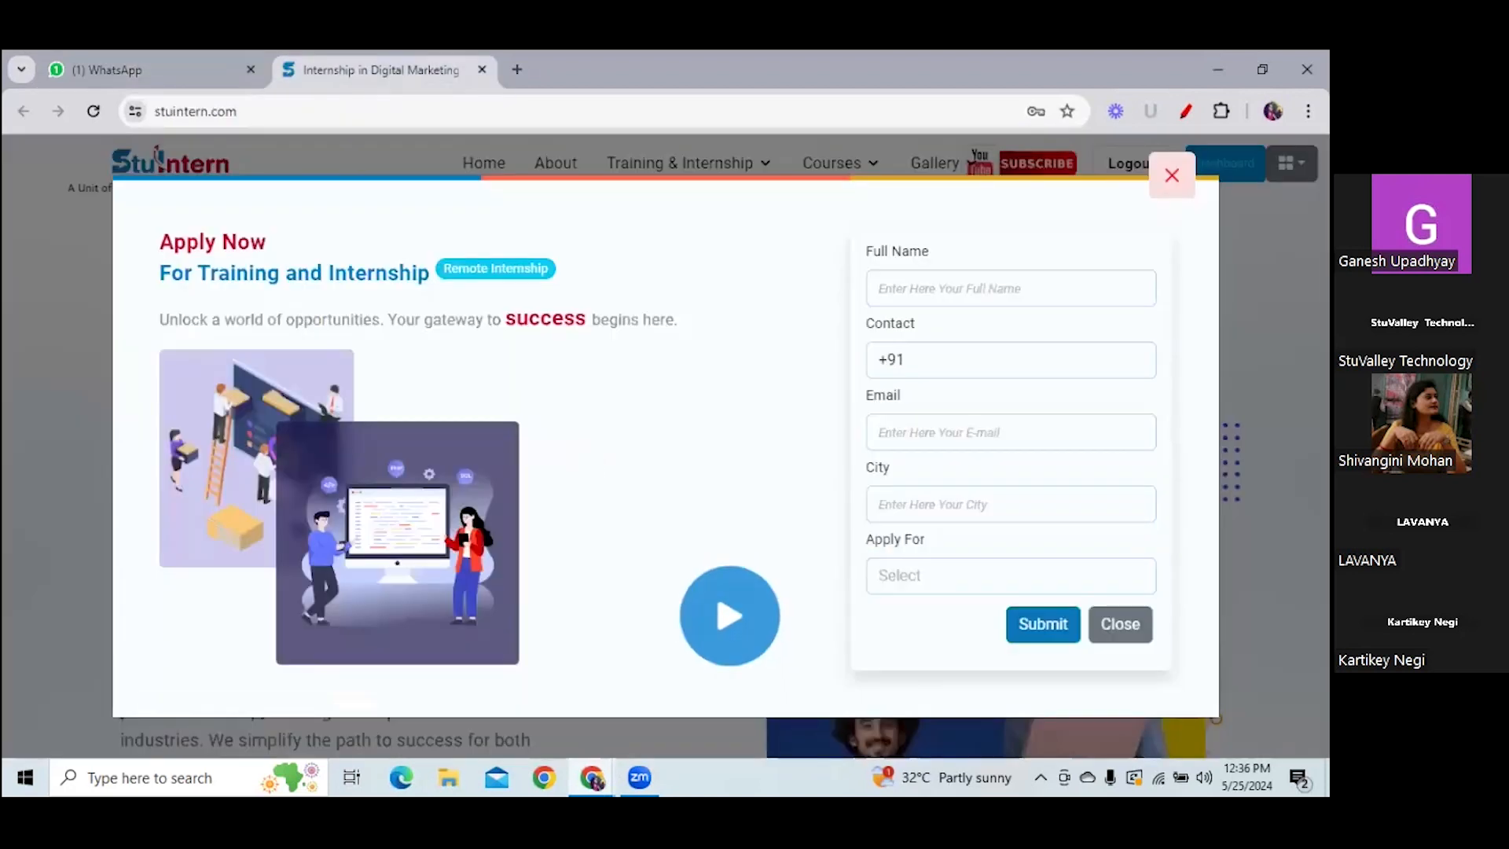
key(Escape)
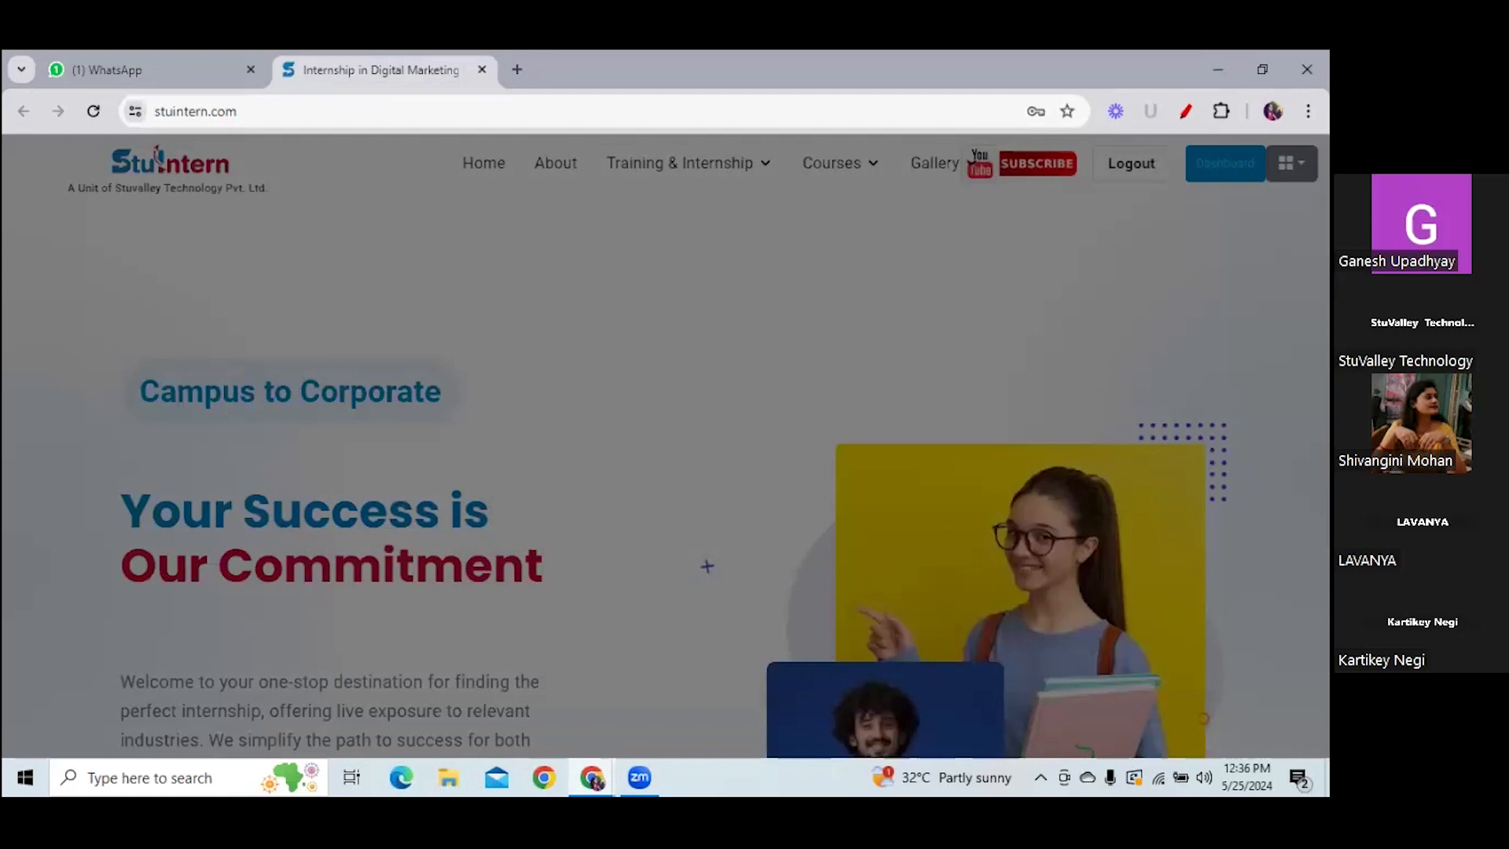
- View the Facebook Assignment's empty submissions list, then return to the dashboard
click(1225, 163)
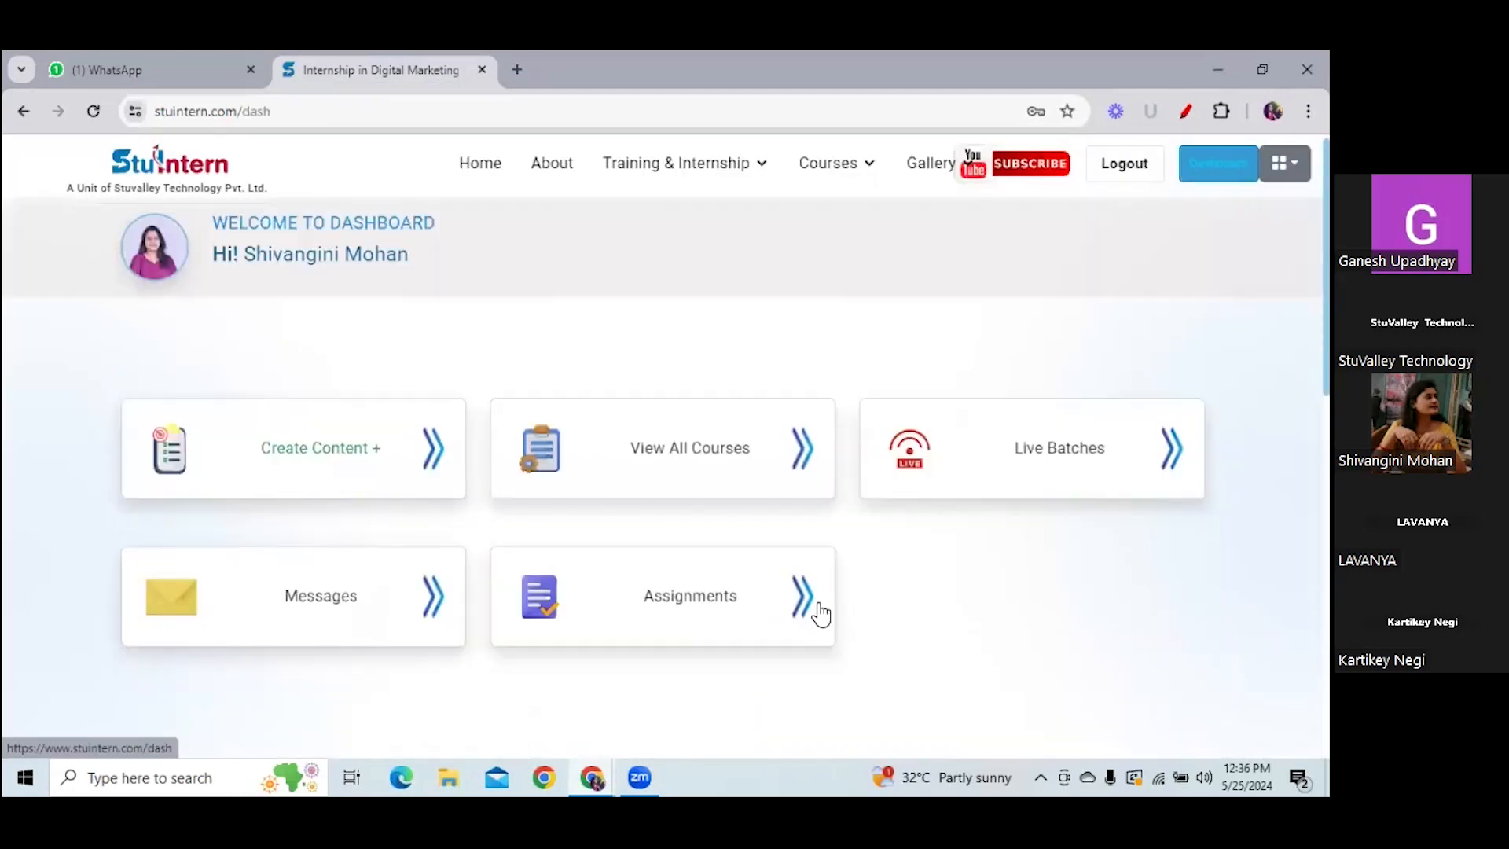
click(804, 609)
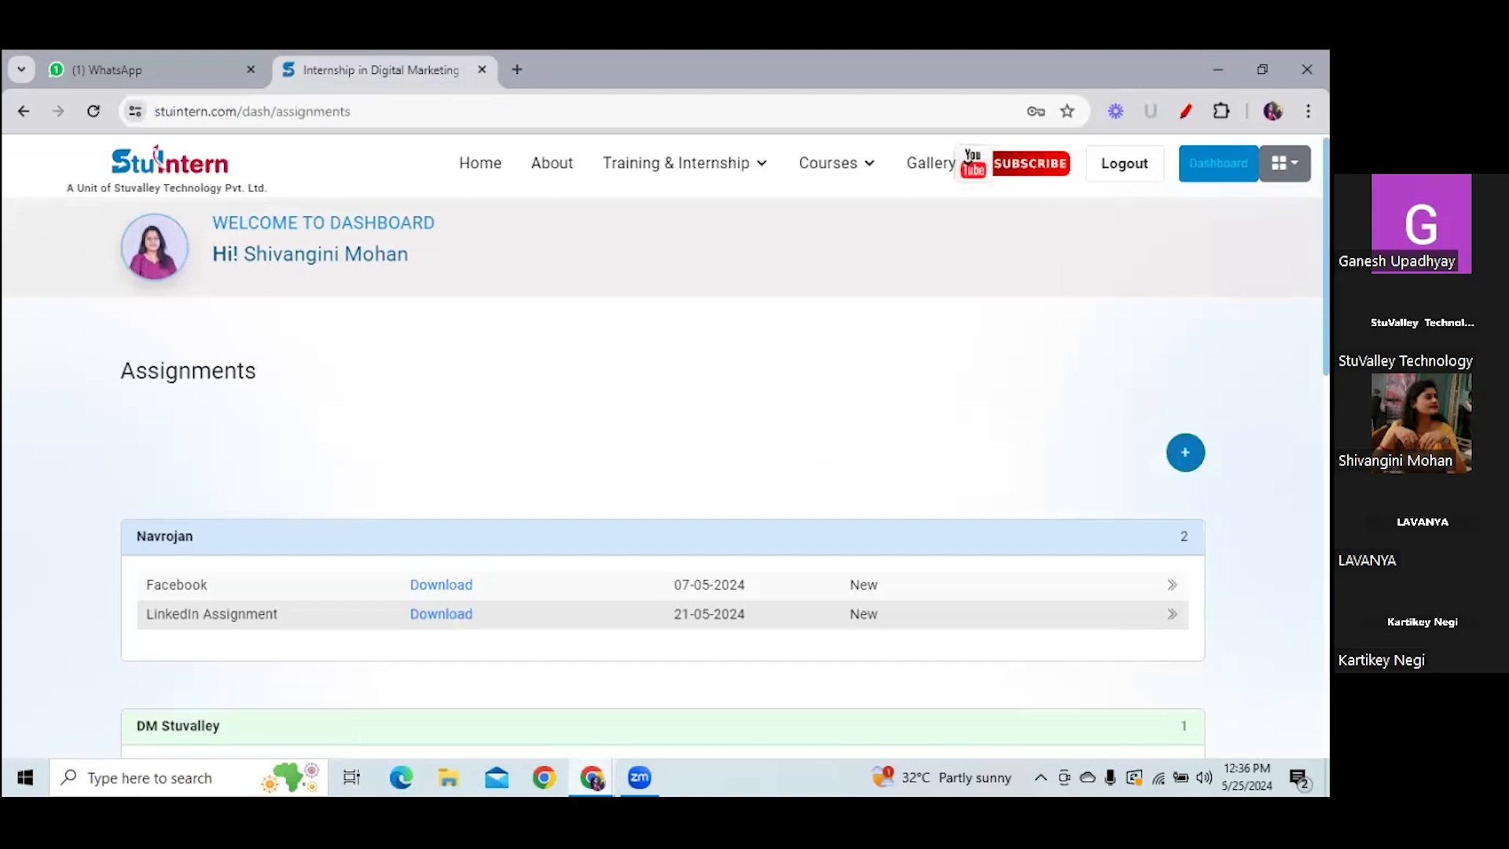
scroll(664, 471, down, 5)
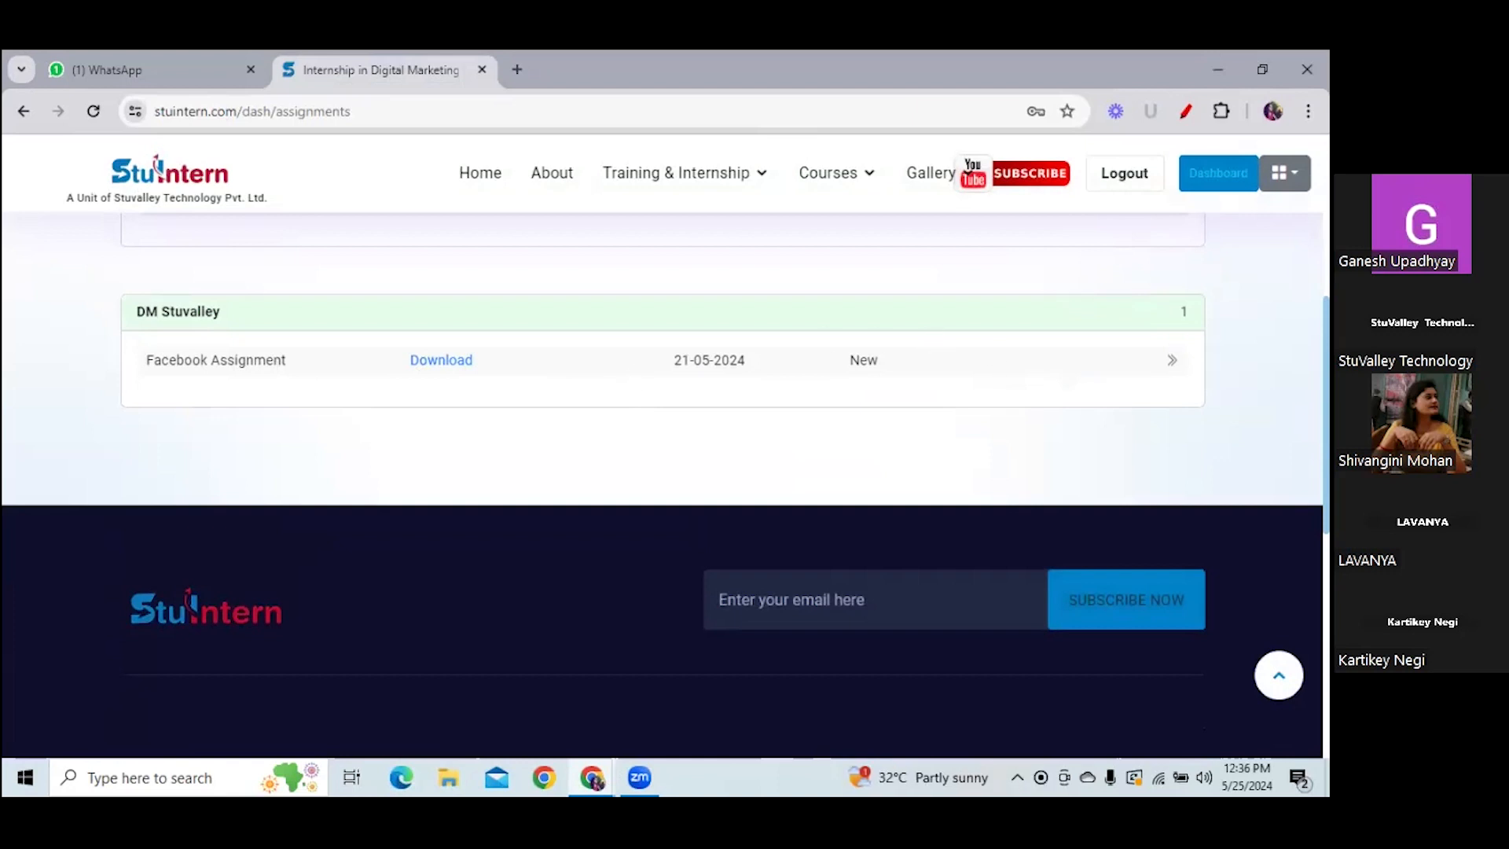
click(1171, 360)
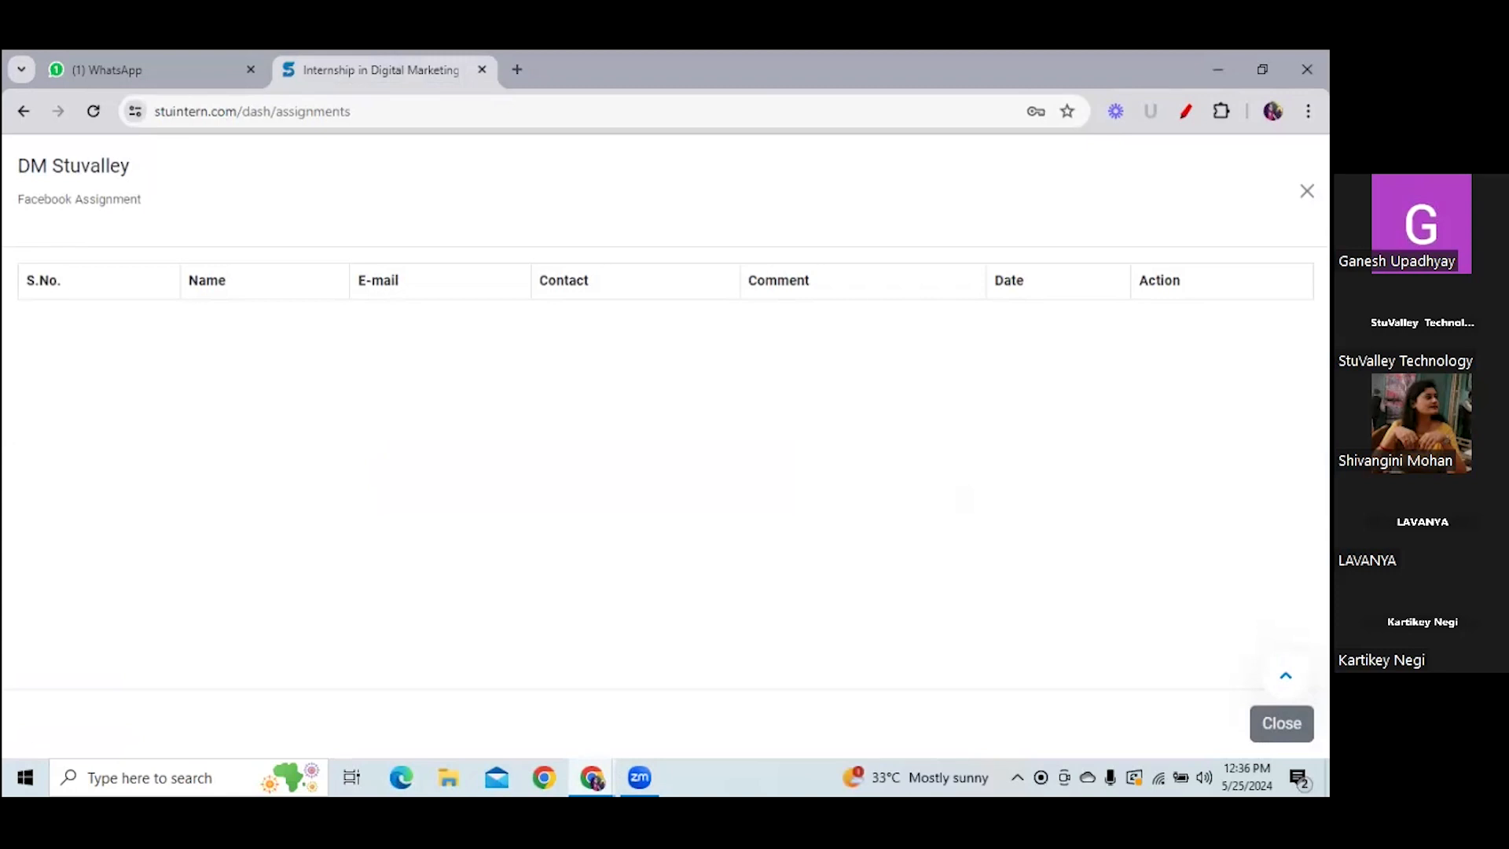
click(25, 111)
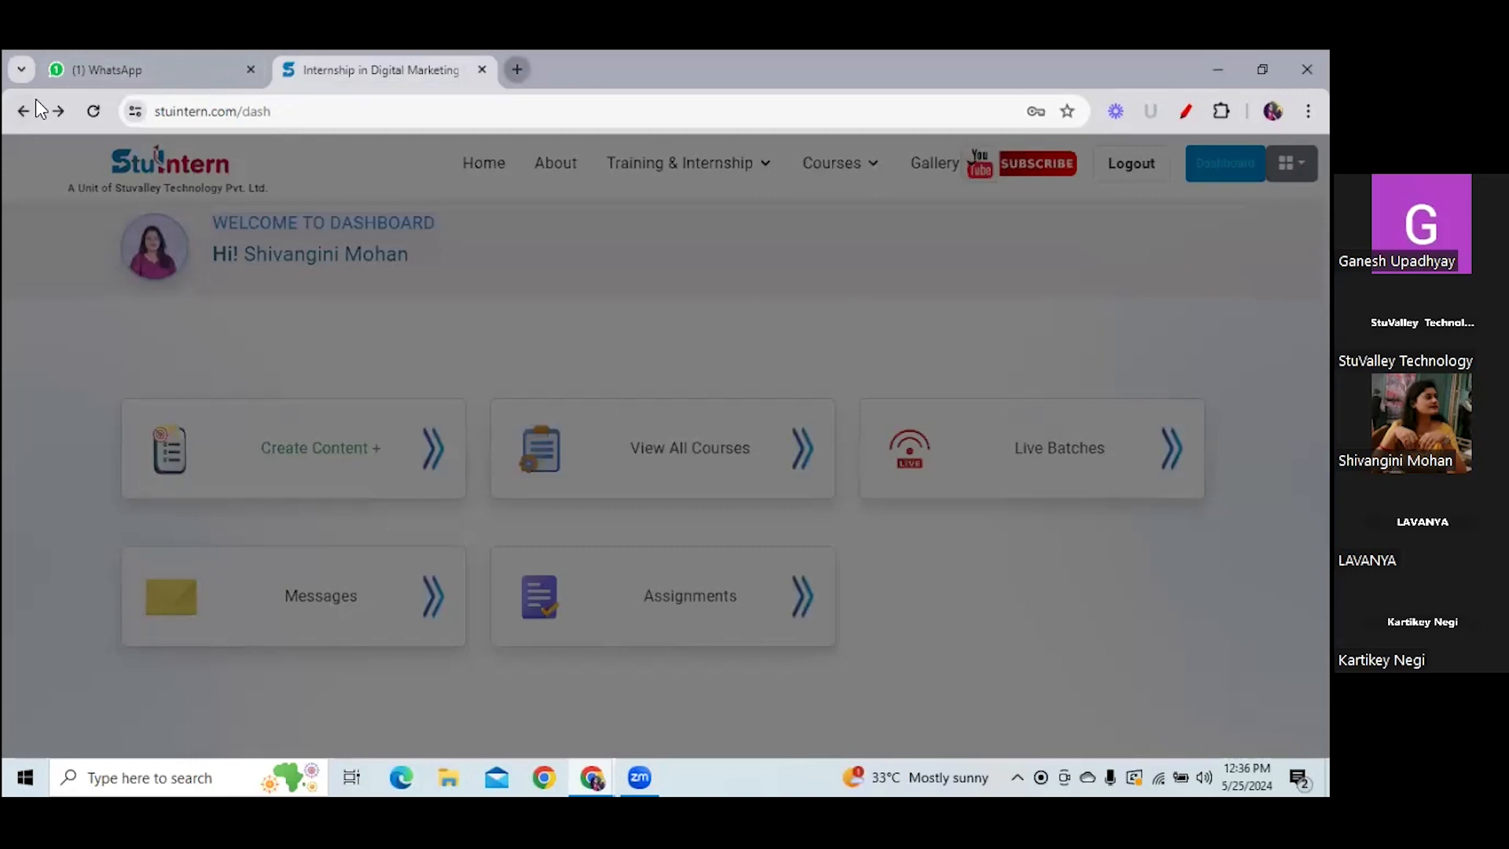
- Run a Google search for 'linkedIn' in a new Chrome tab
key(ctrl+t)
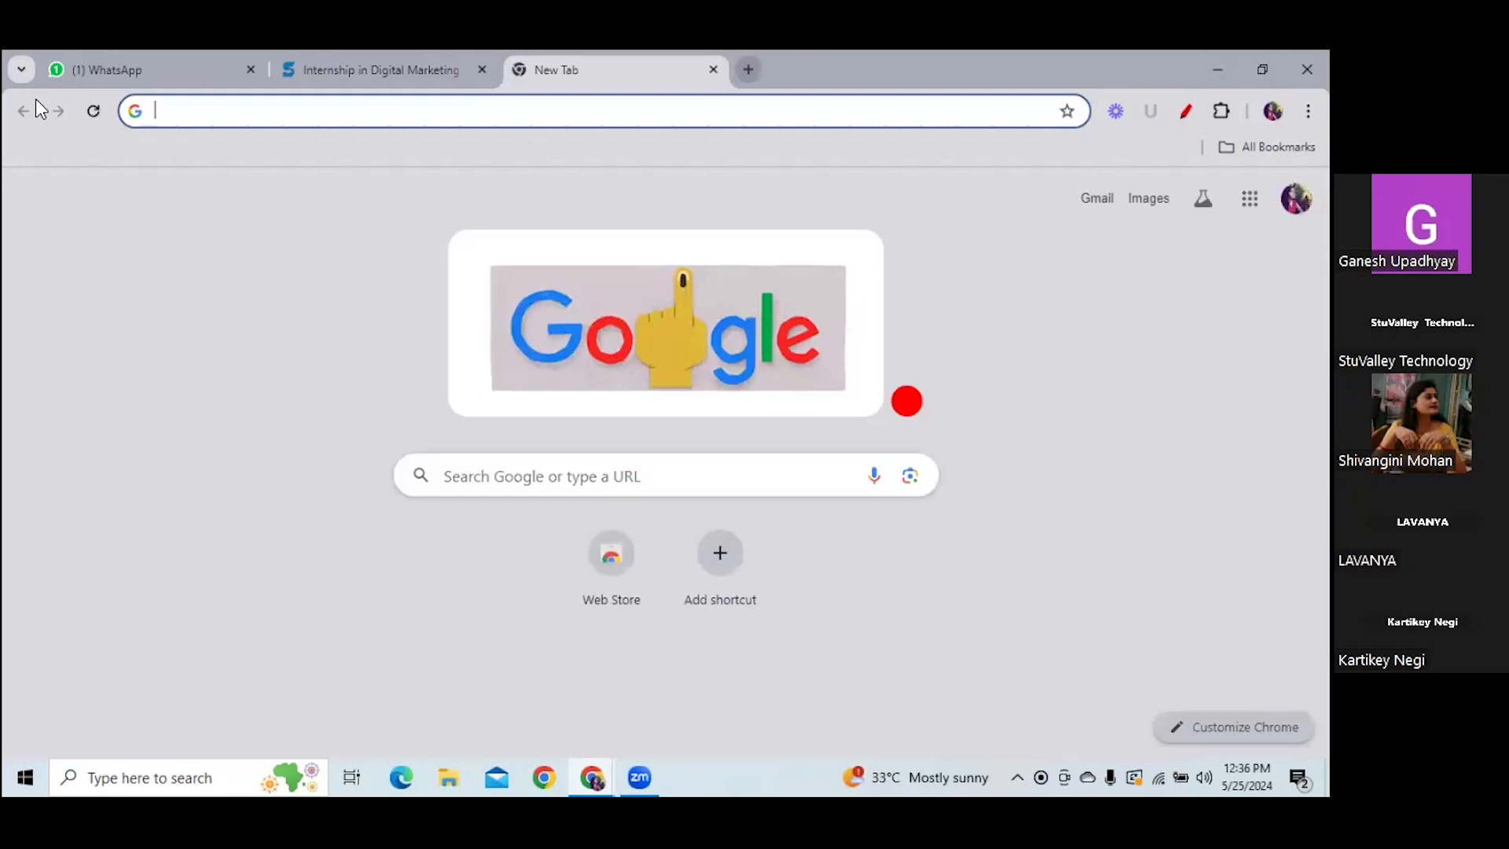
key(Down)
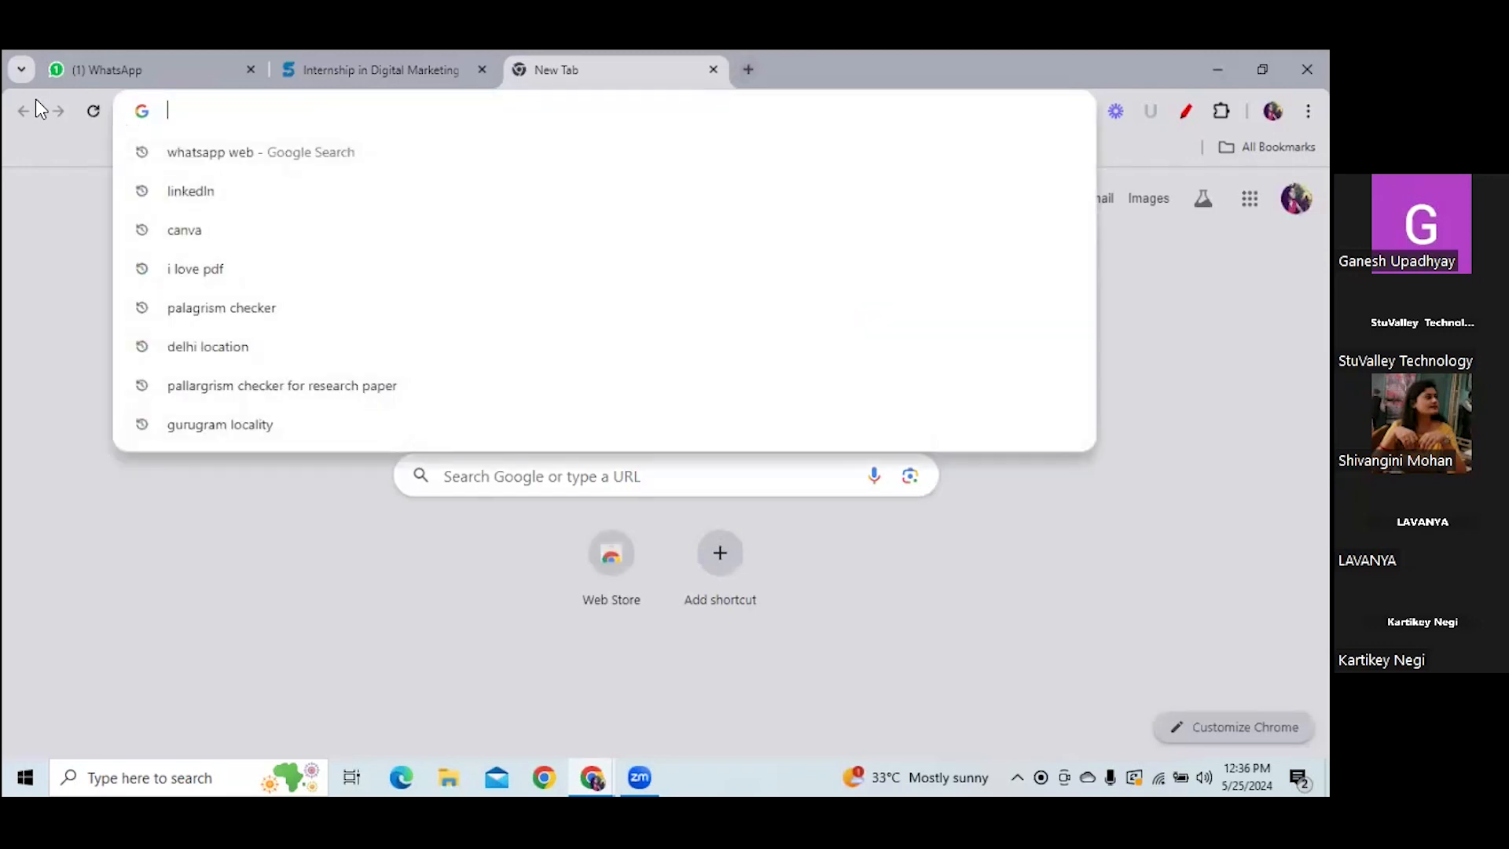
text(link)
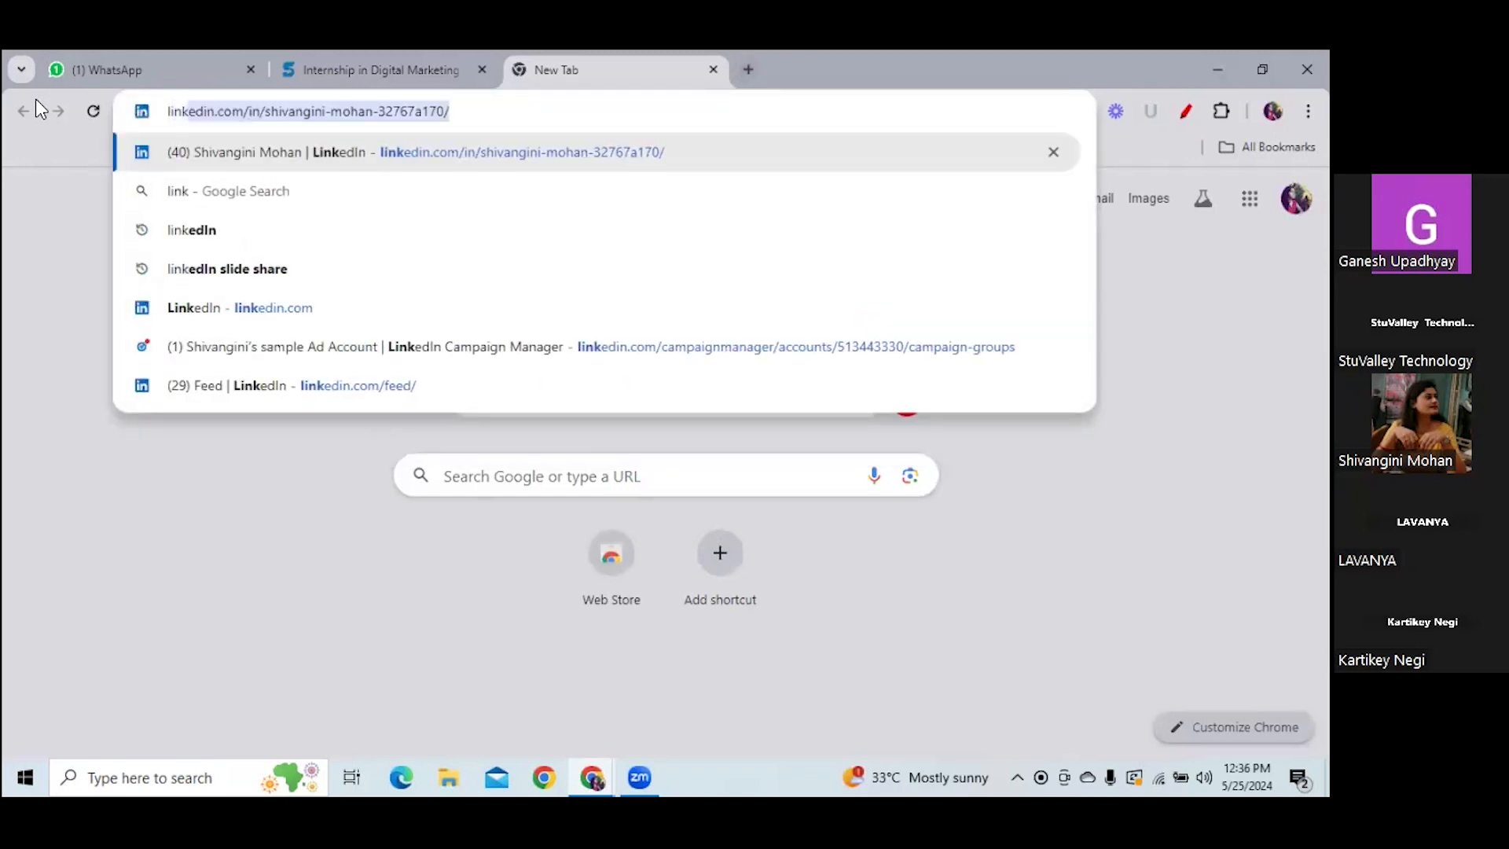
text(edIn)
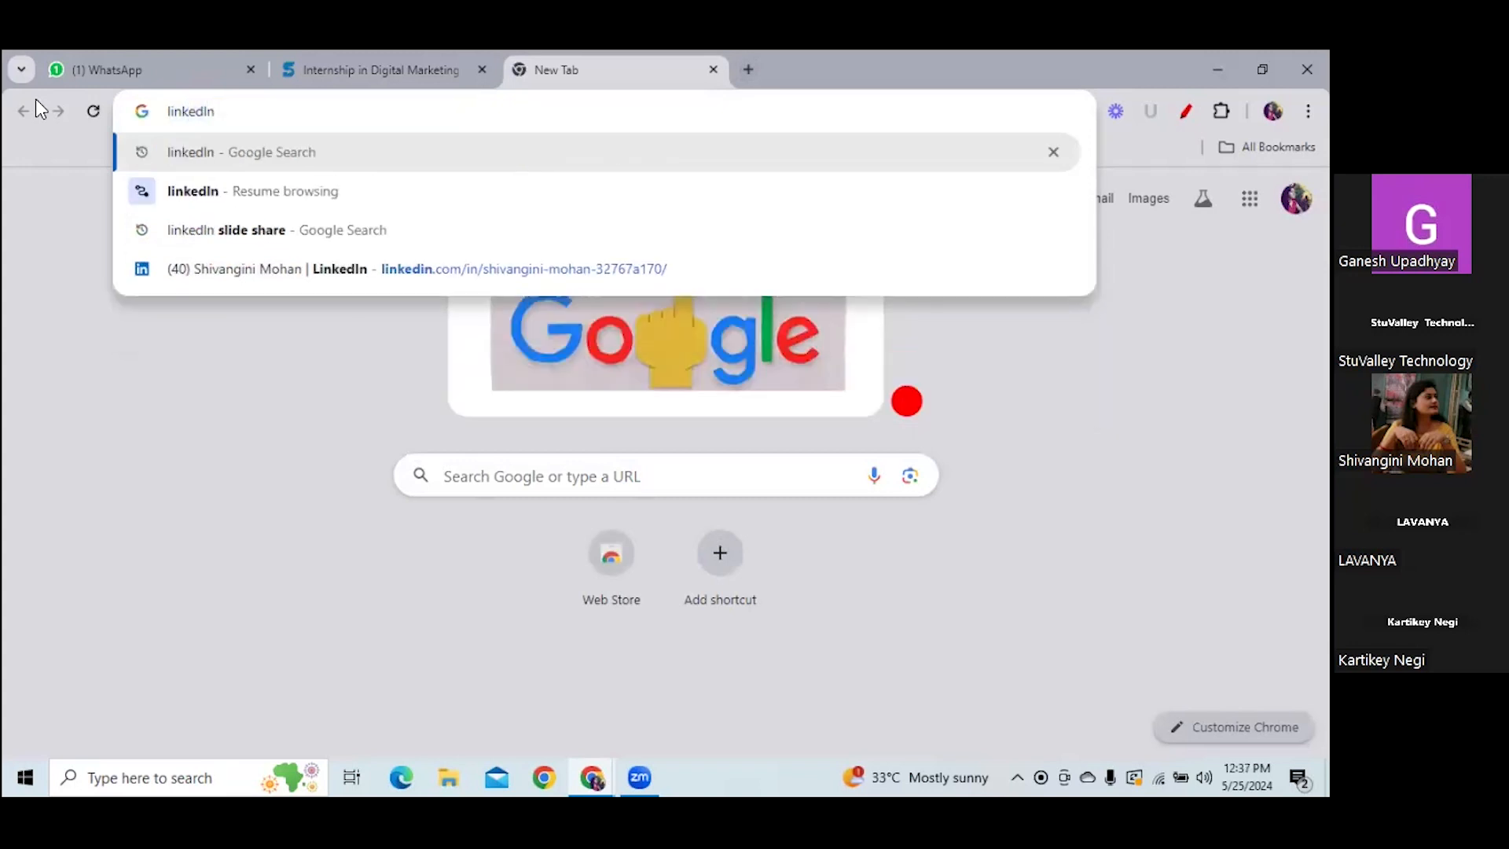
key(Return)
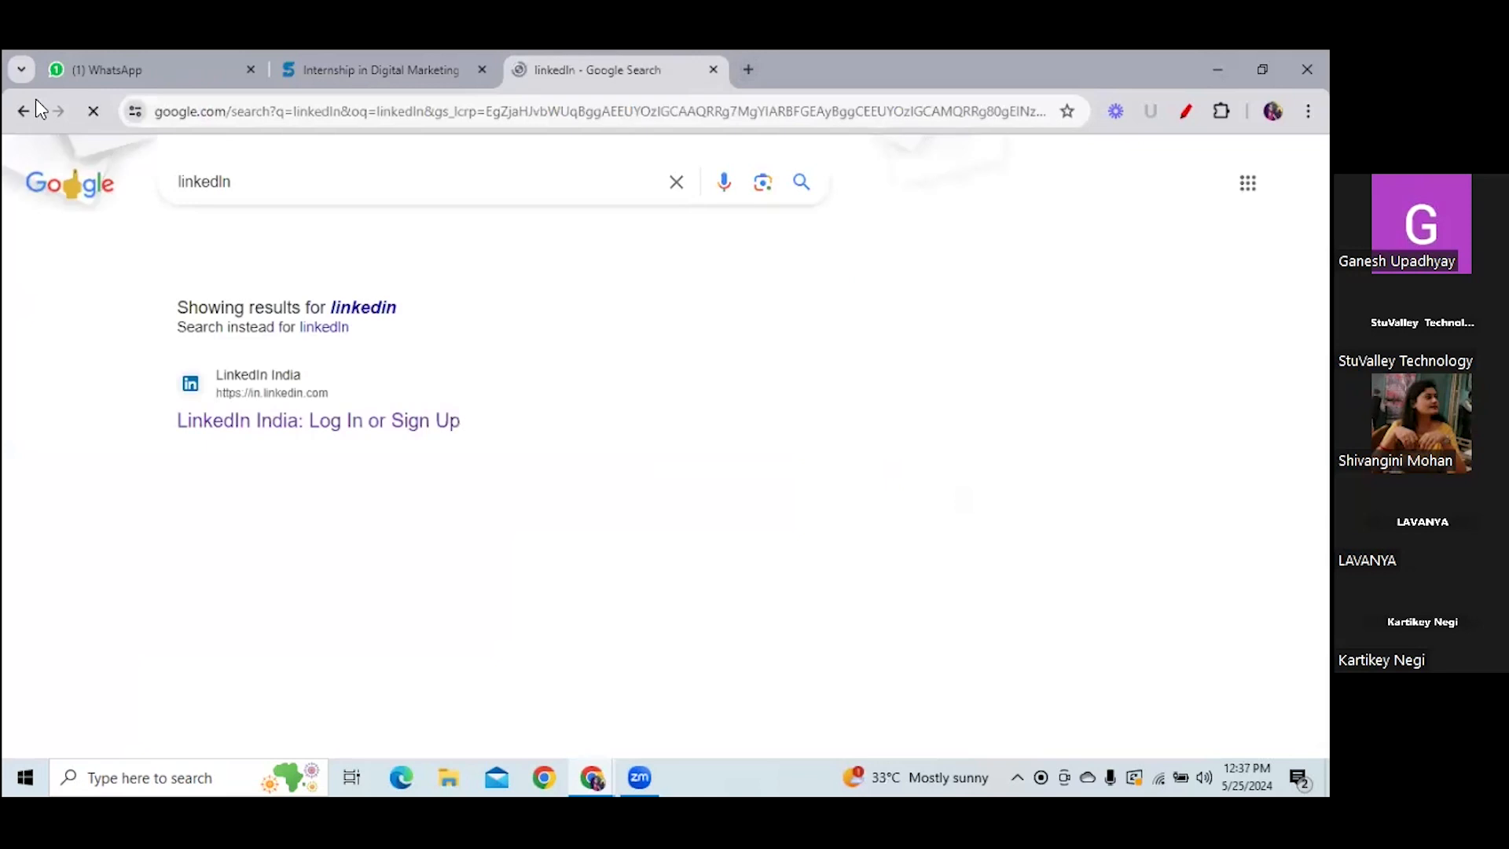
- Follow the LinkedIn India result into the feed, then open your own profile page
click(389, 432)
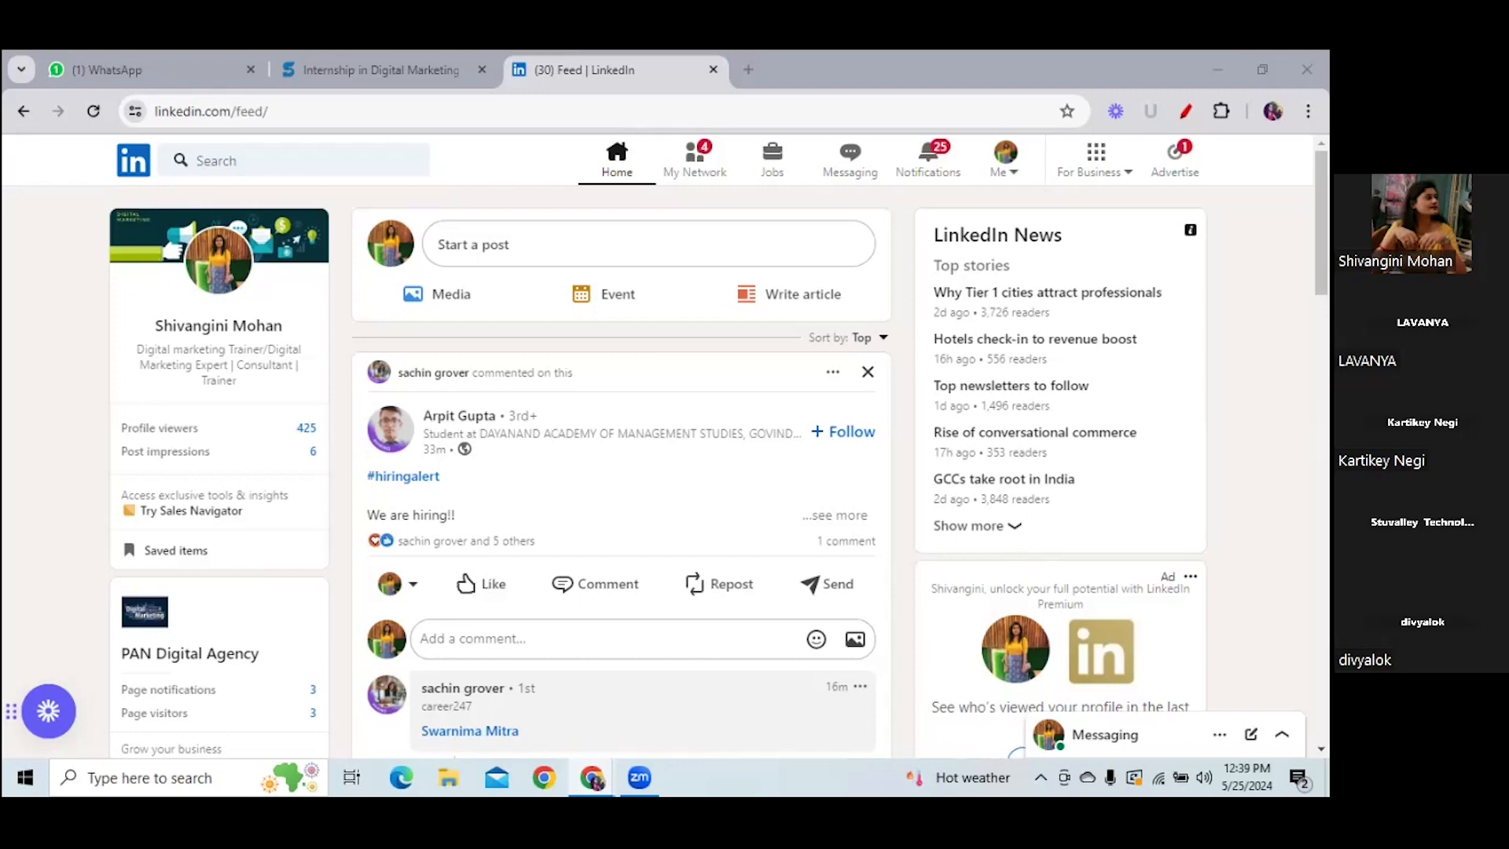
click(236, 336)
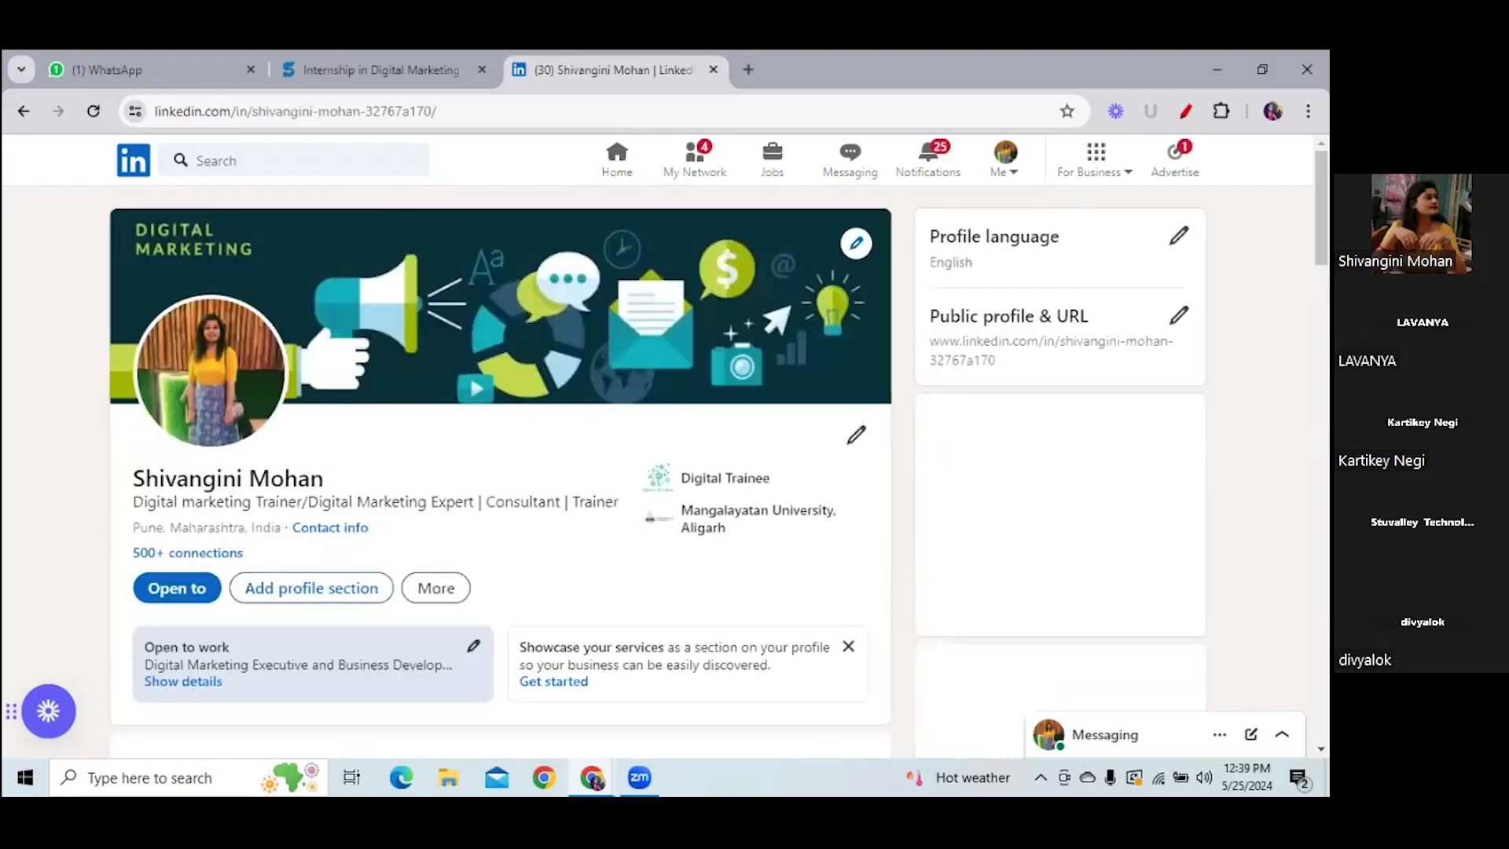
scroll(879, 727, down, 15)
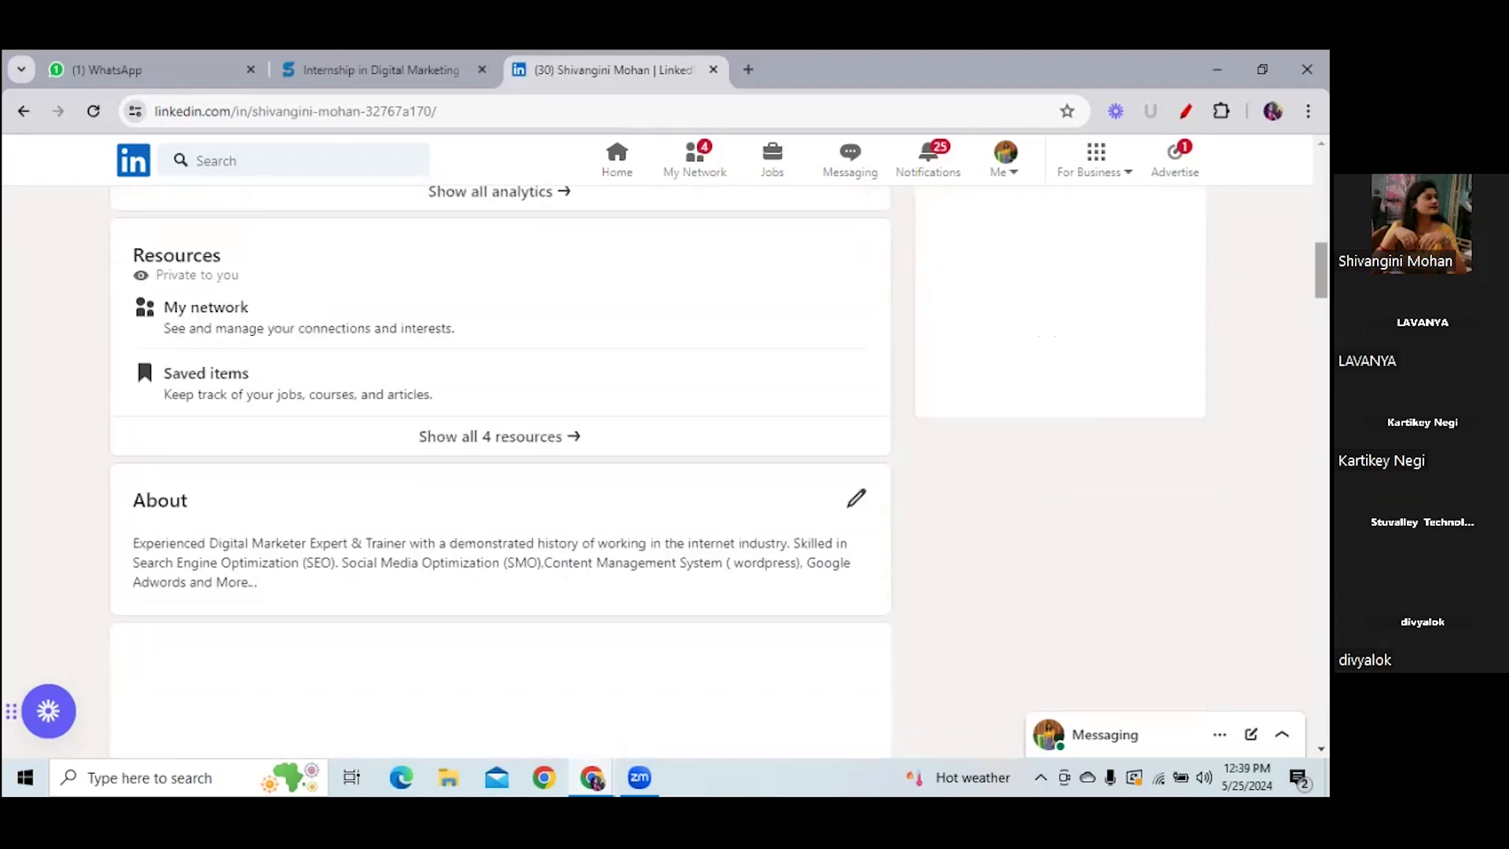
scroll(879, 728, down, 8)
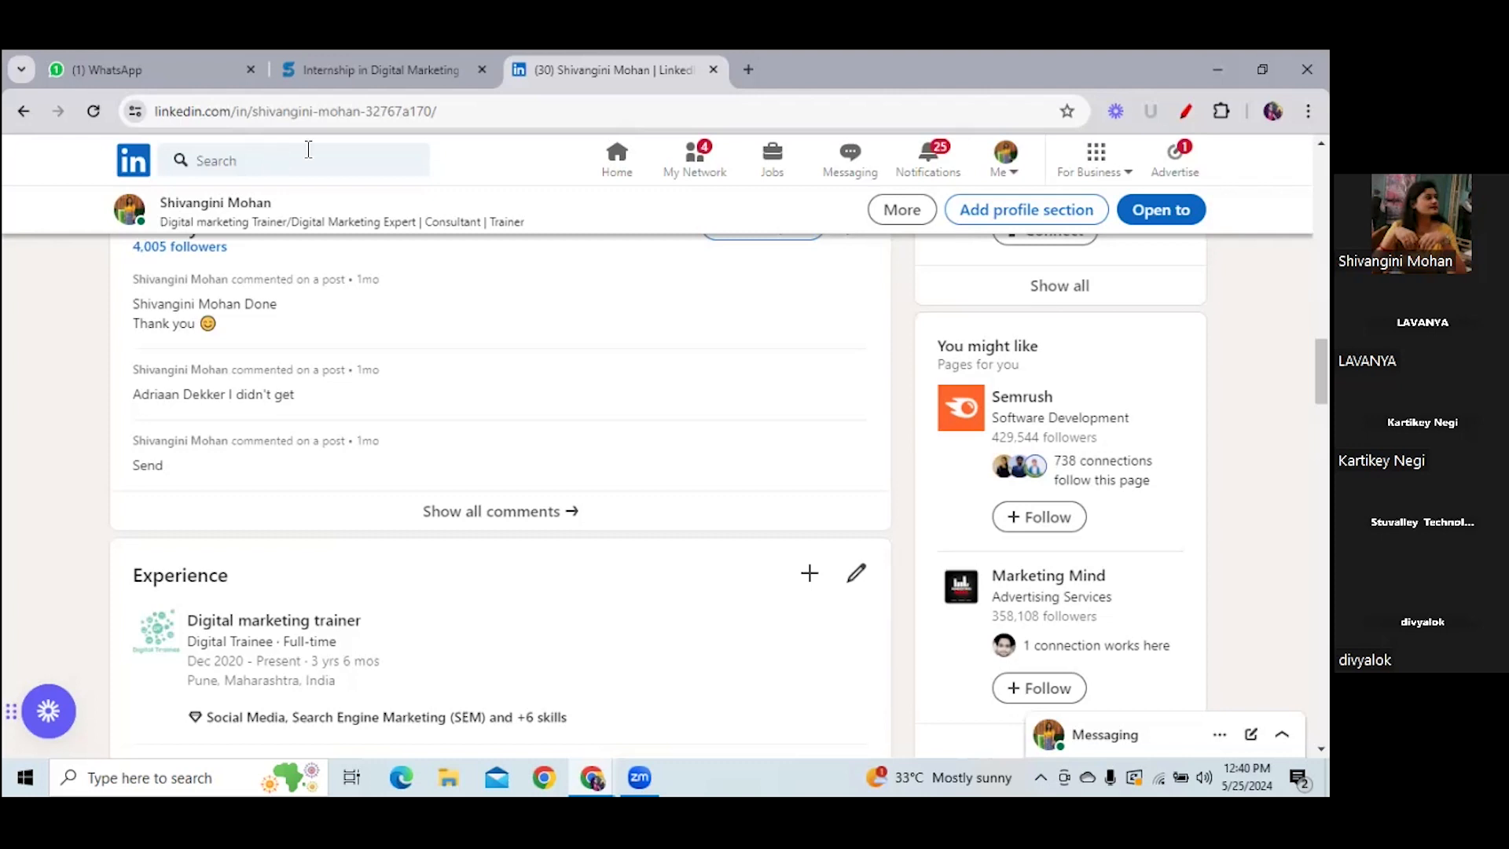
click(133, 162)
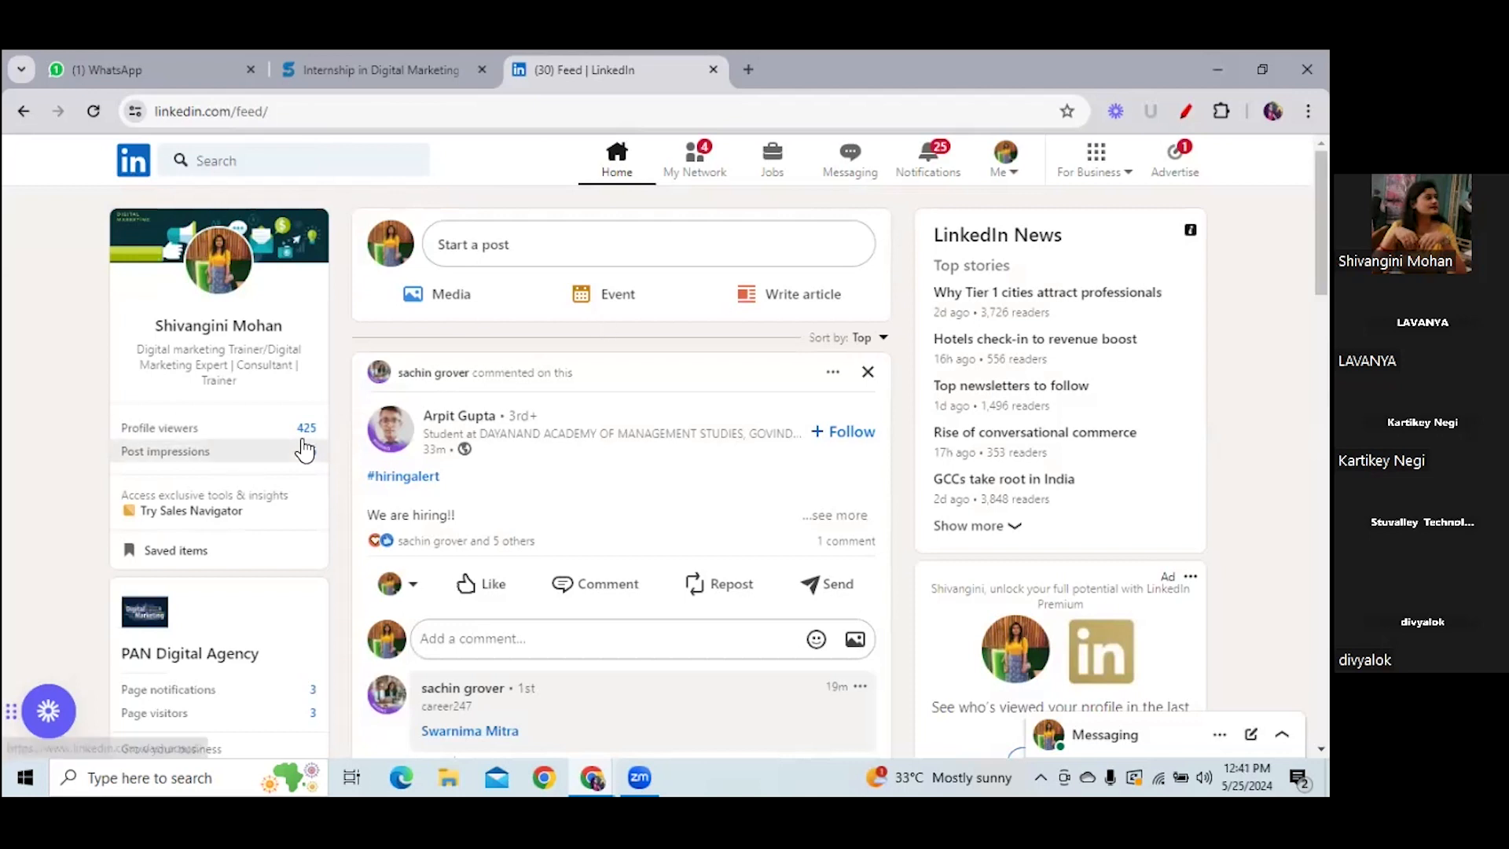
- Expand the hiring post to read its full internship listing, then bring up the messaging list
click(834, 515)
scroll(302, 489, down, 4)
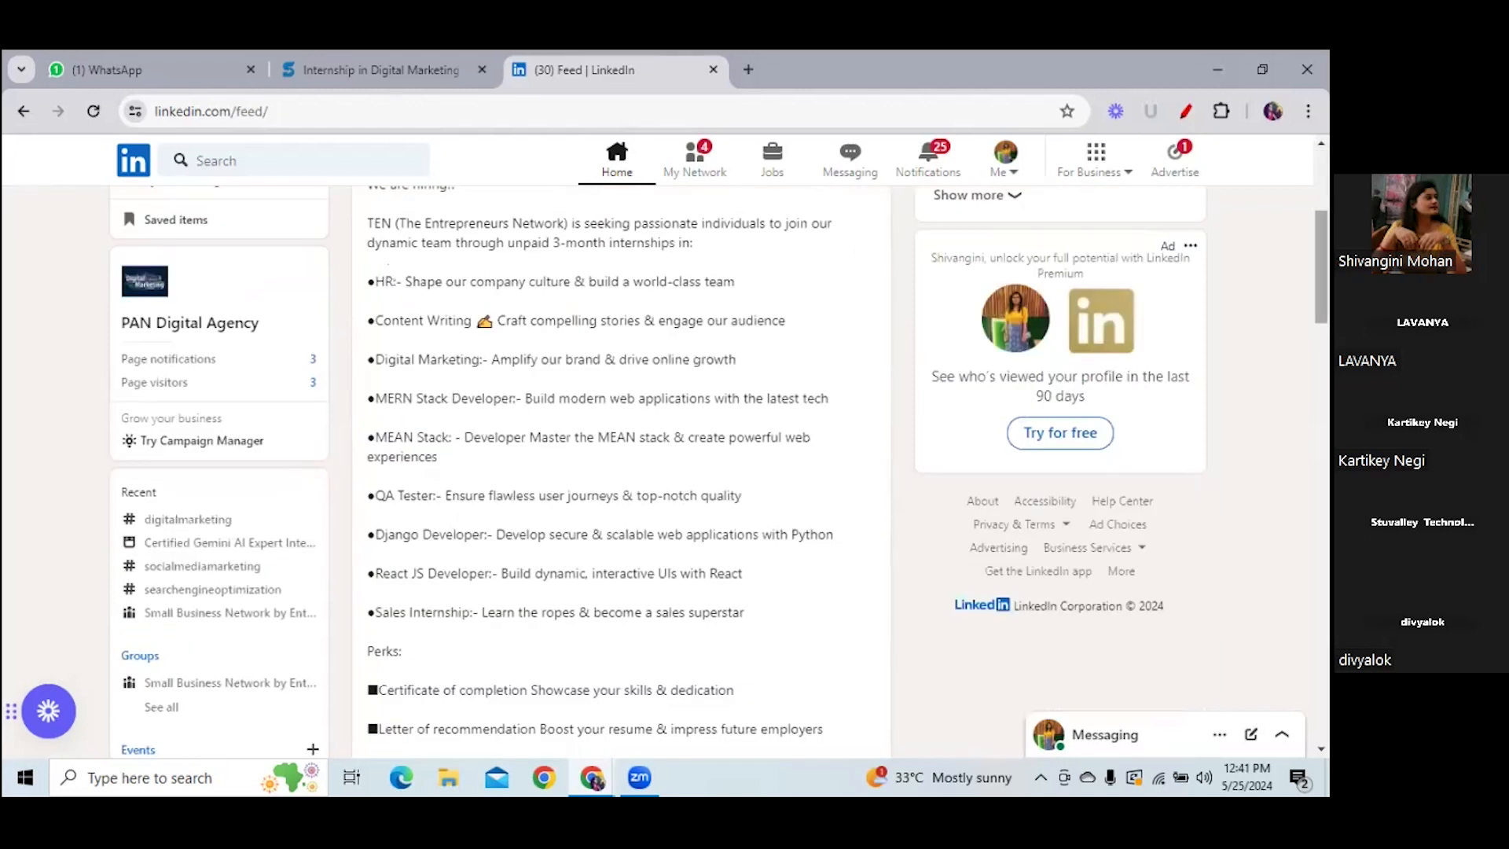
mouse_move(1320, 267)
mouse_down()
mouse_move(1321, 297)
mouse_move(1320, 246)
mouse_up()
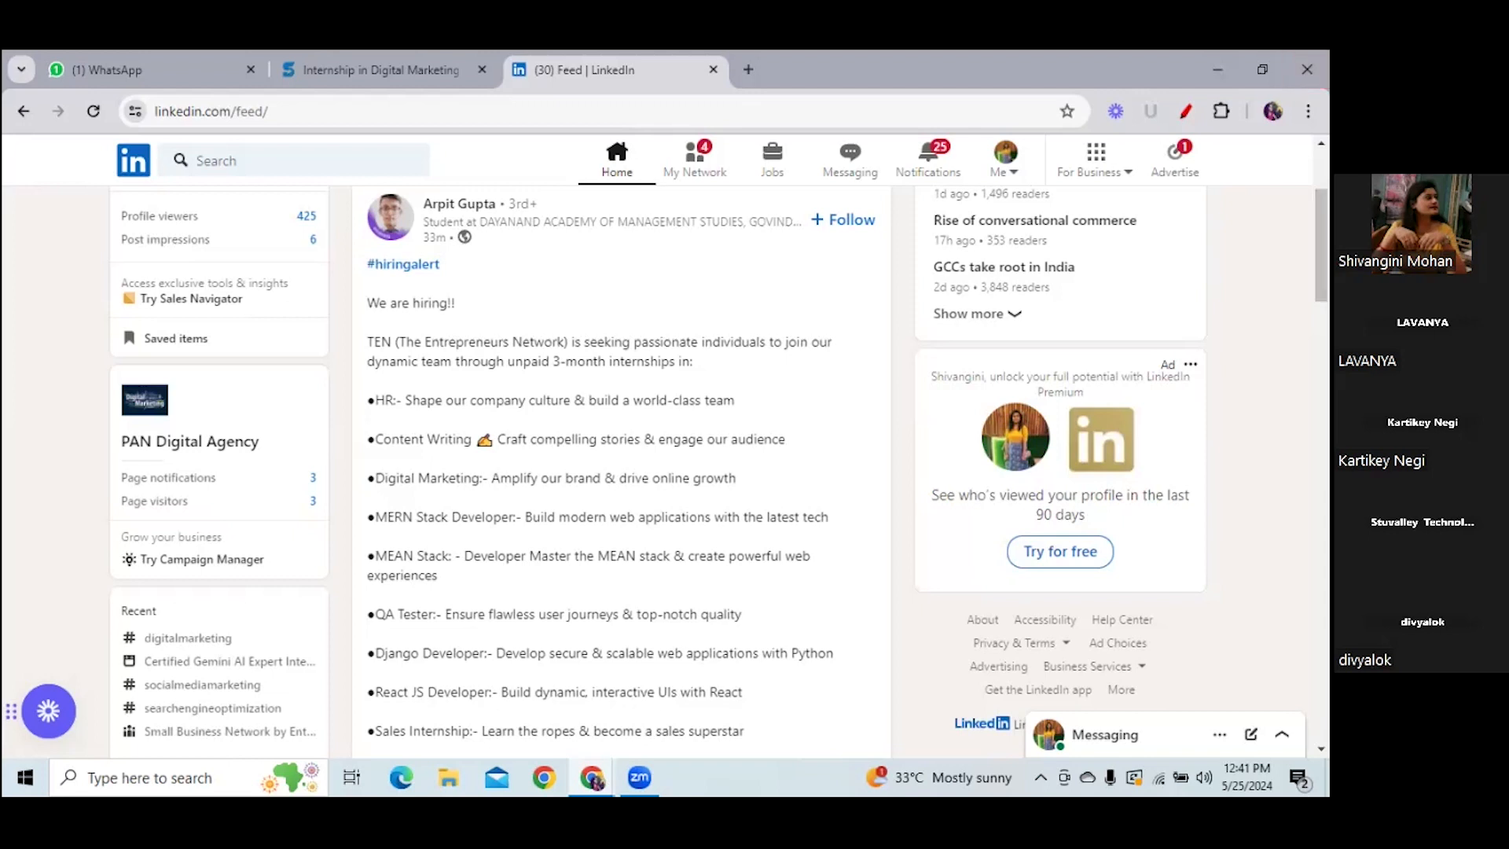
click(1104, 736)
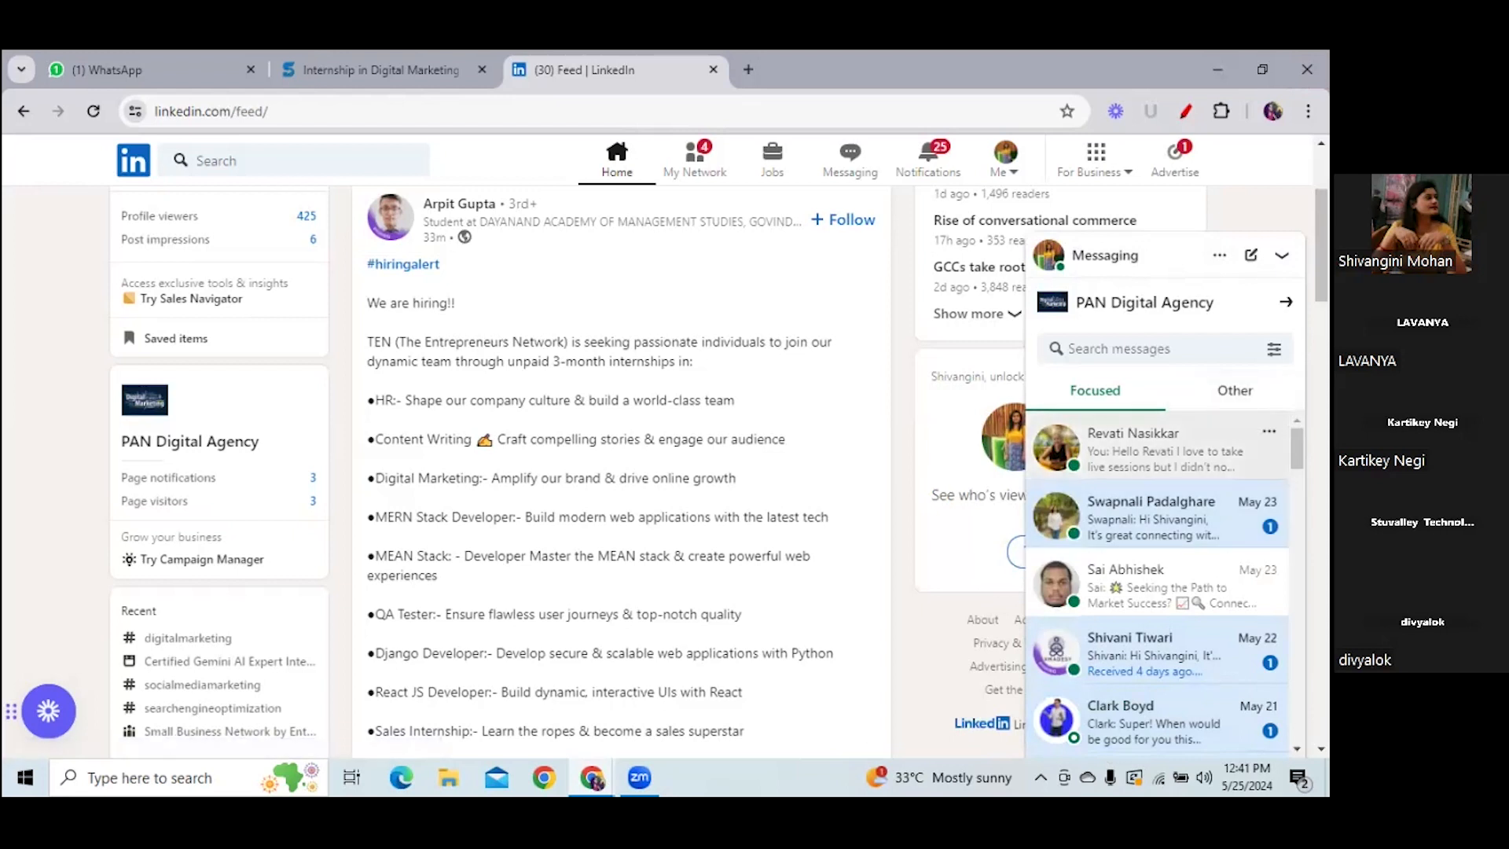
- Read the top conversation about teaching a Marathi Digital Marketing course, then close it
click(1155, 449)
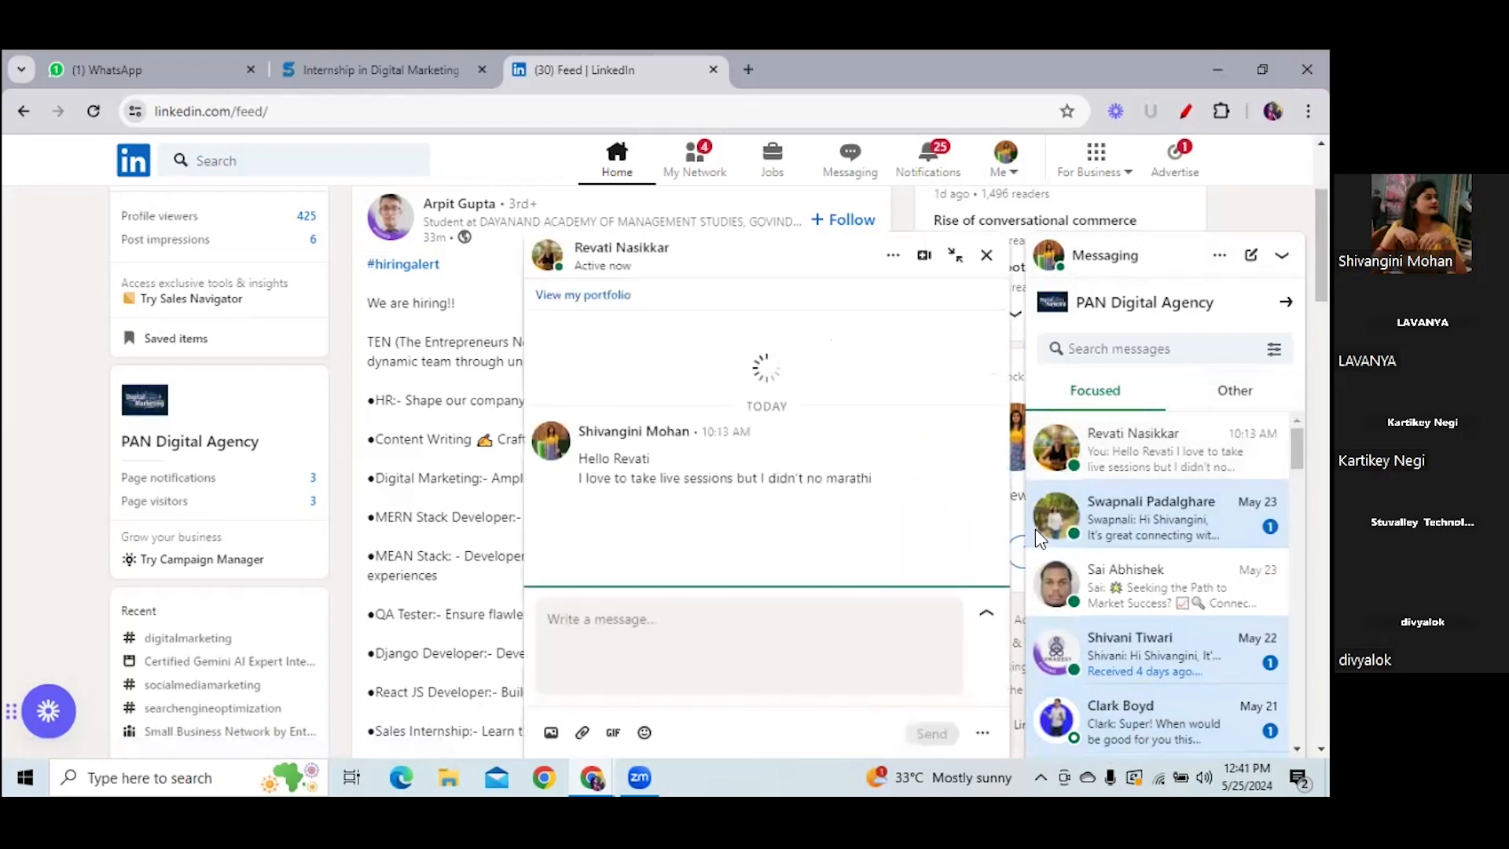
drag(1002, 484, 1006, 409)
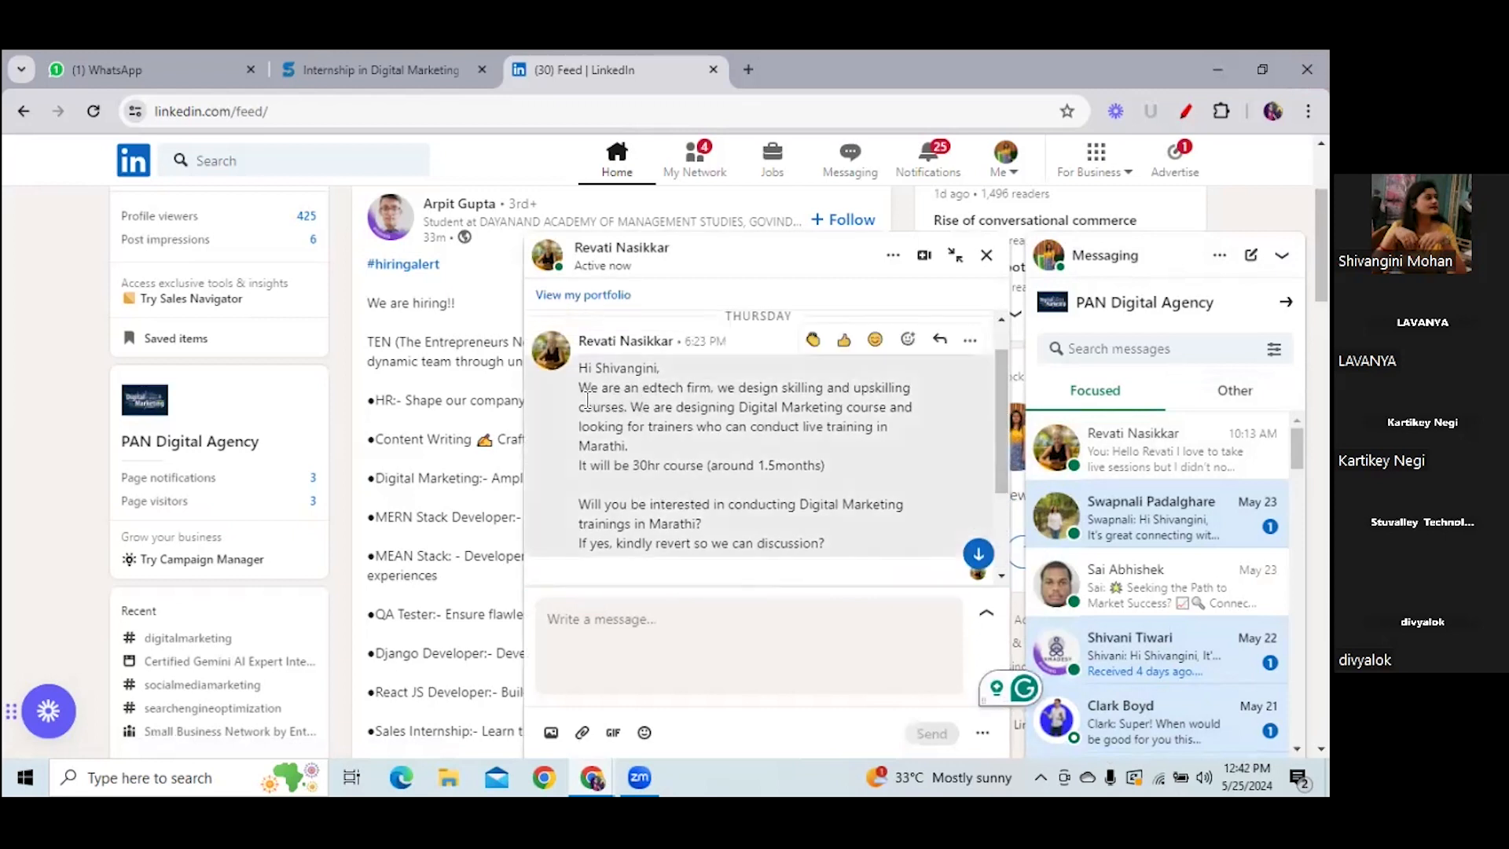
drag(587, 401, 842, 406)
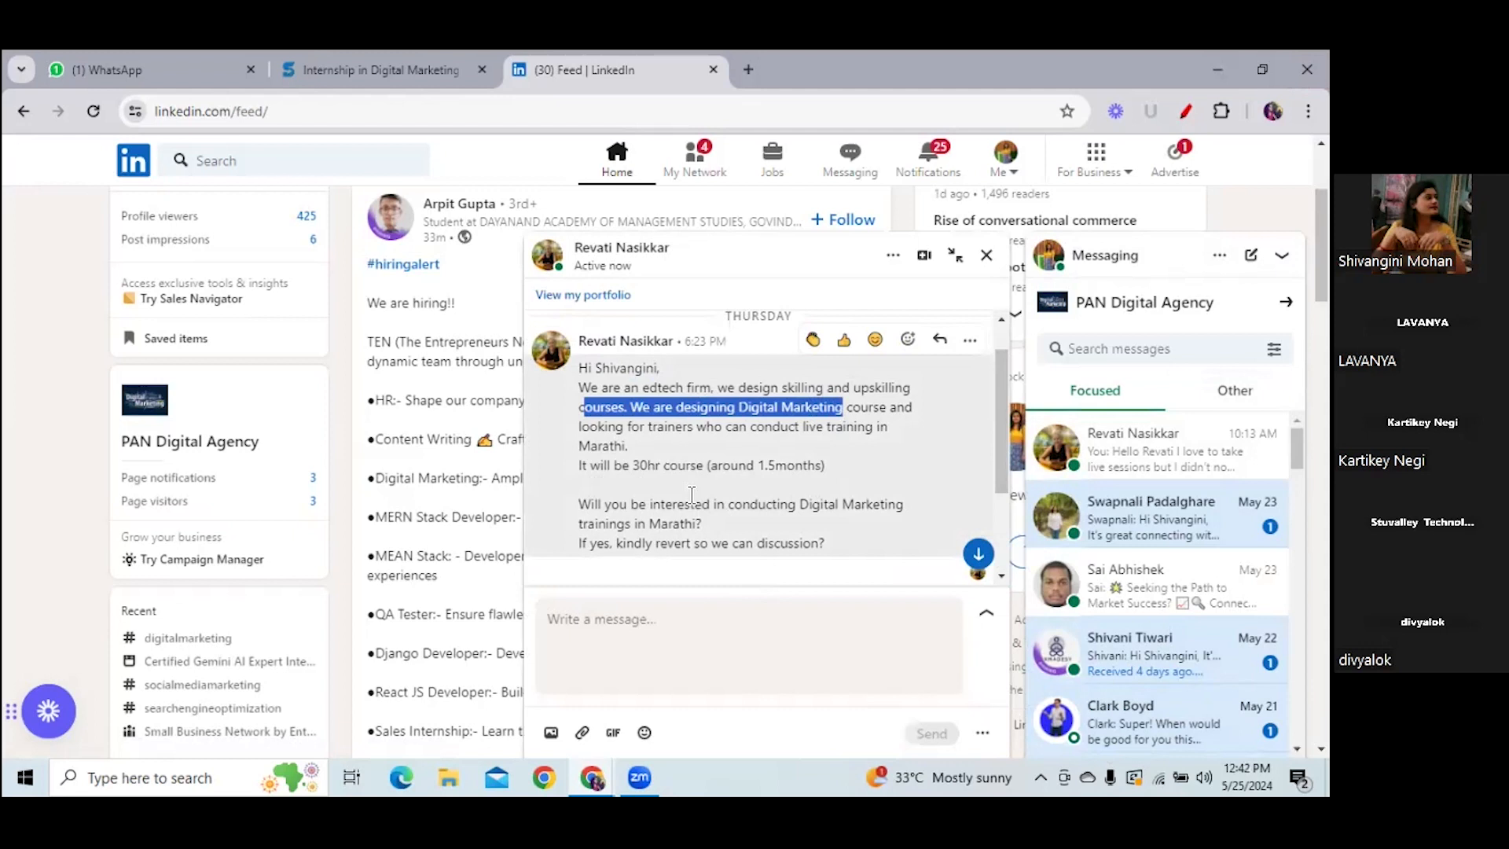
drag(995, 455, 997, 535)
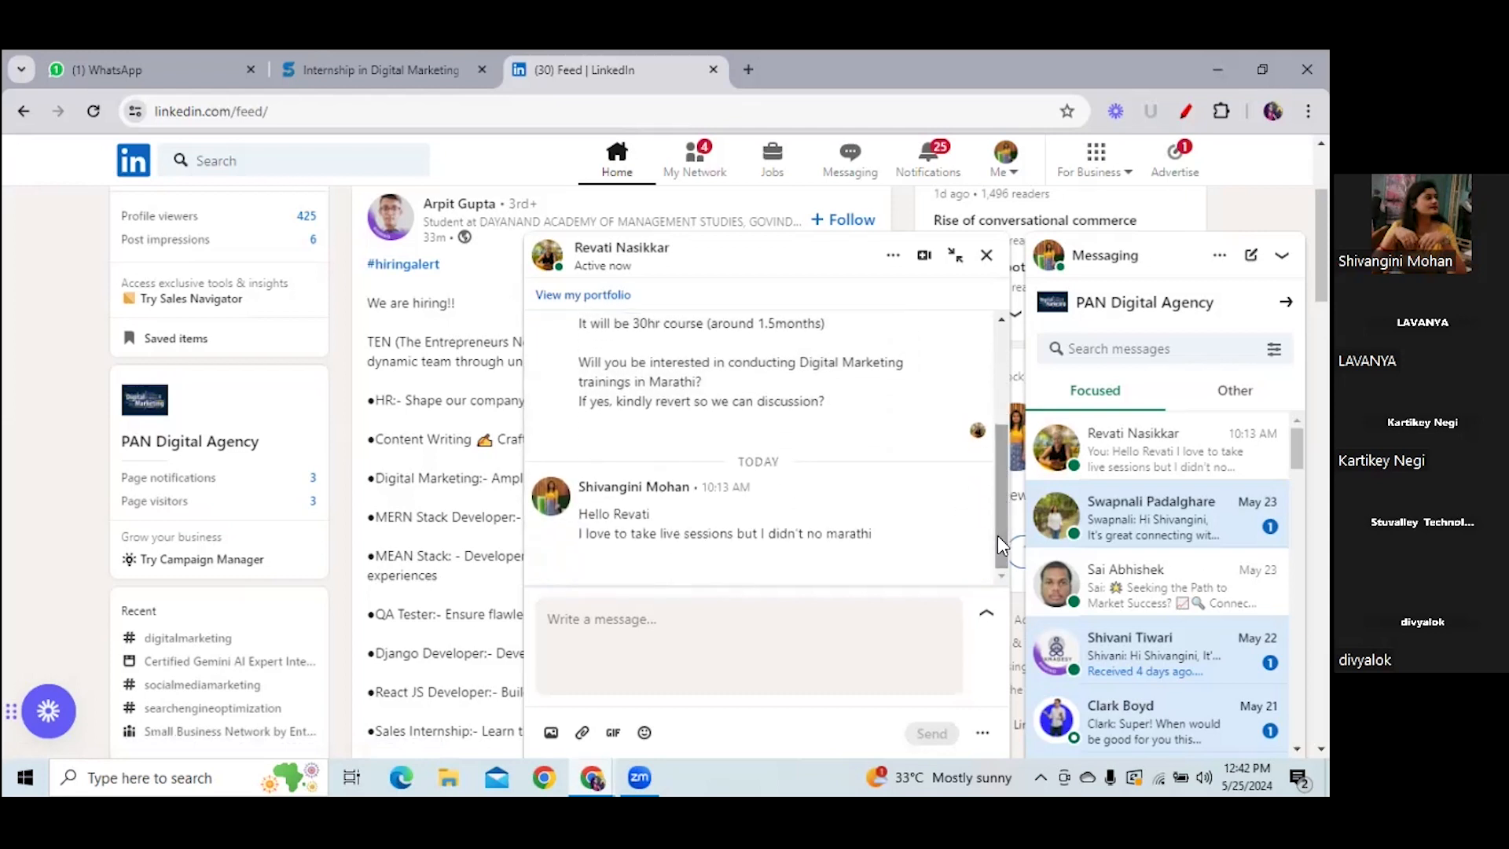
click(986, 255)
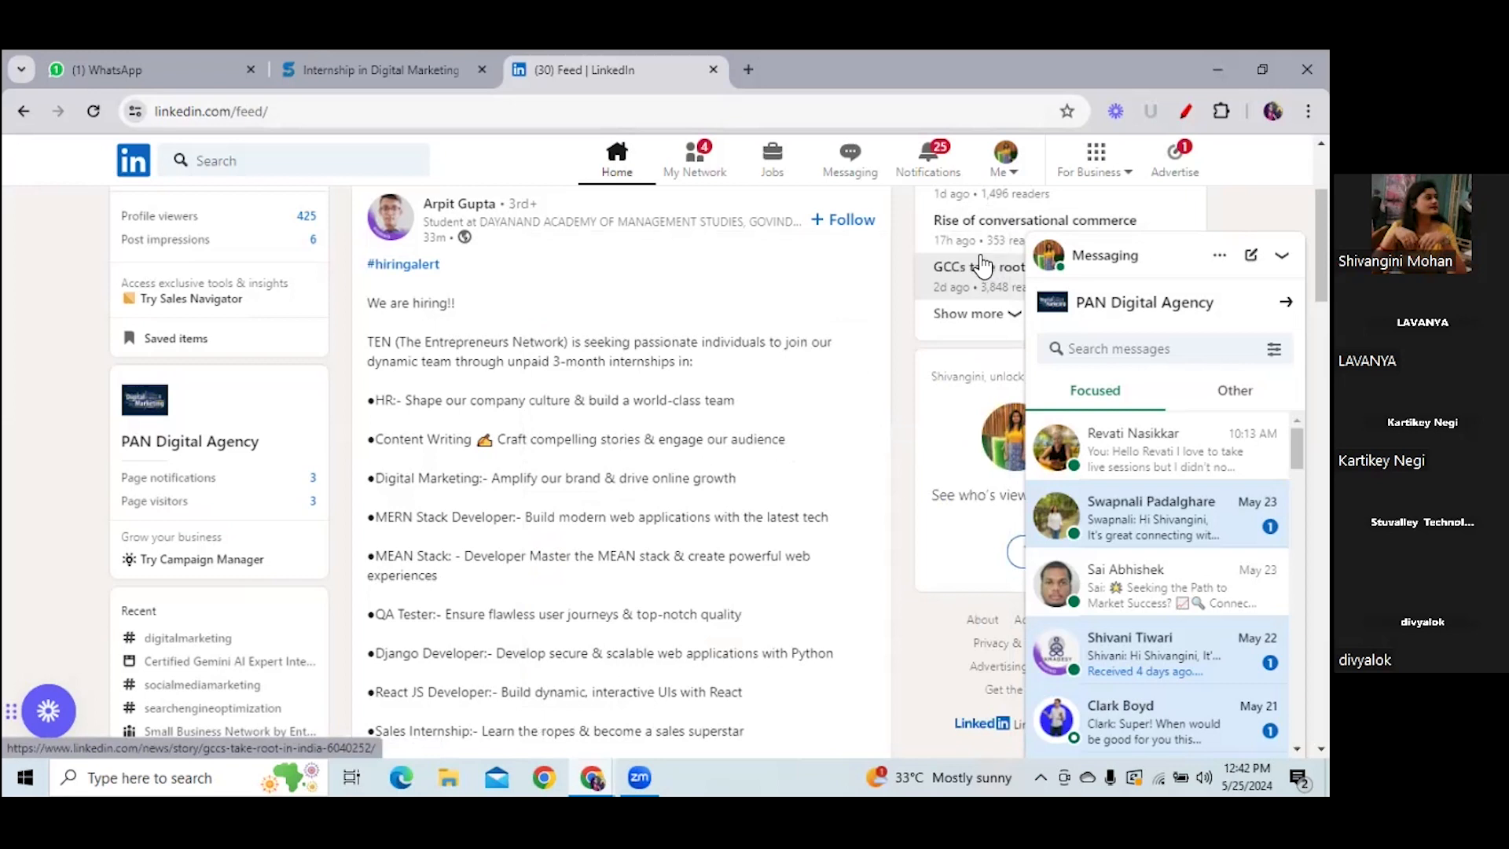
- Scroll to the top of the feed and turn on the pen annotation extension
scroll(621, 471, up, 2)
scroll(621, 472, up, 1)
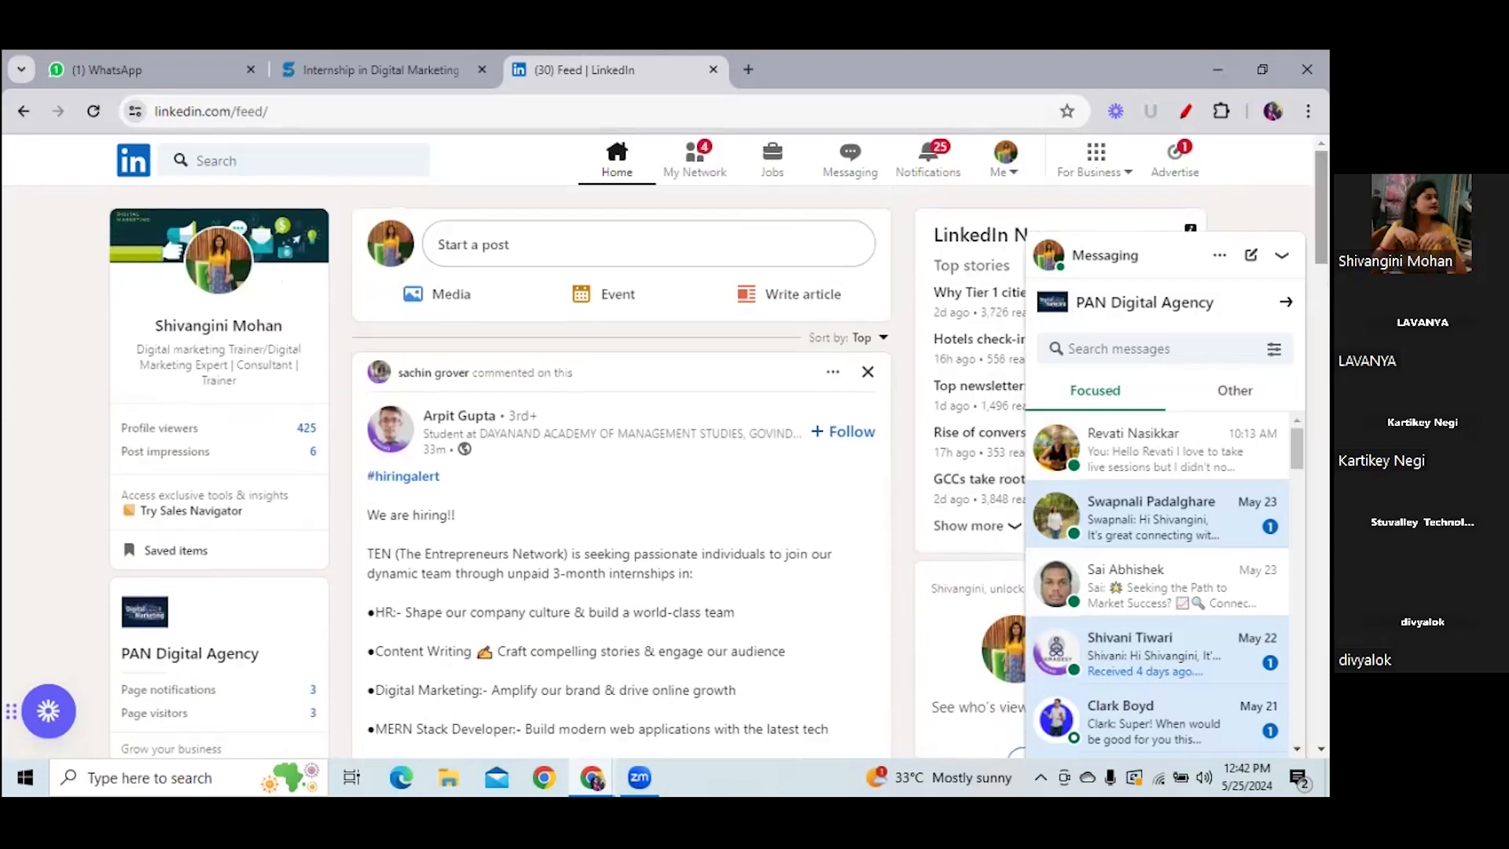
click(1186, 110)
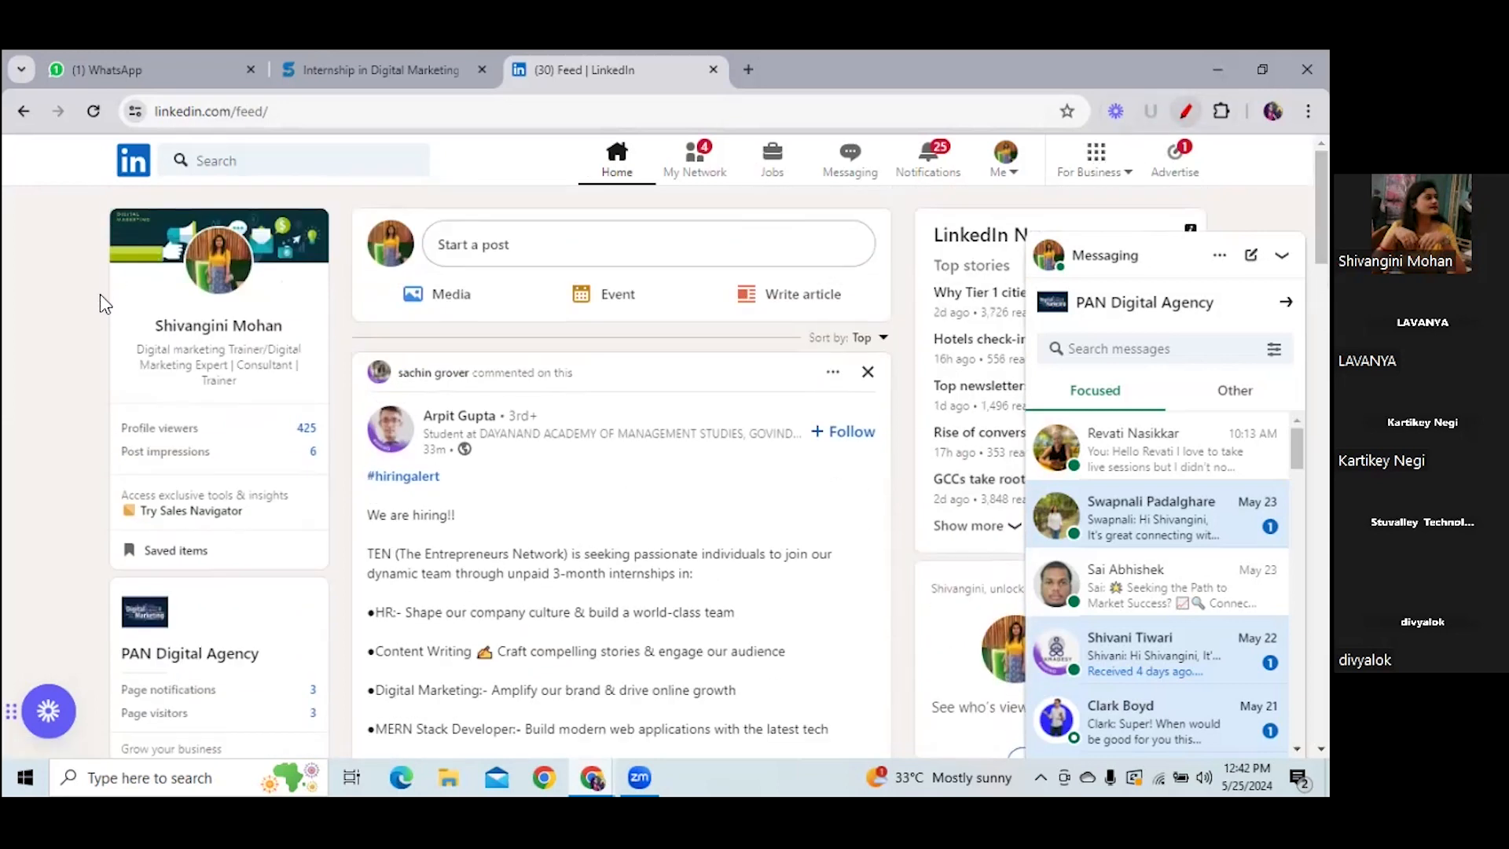
drag(174, 306, 276, 311)
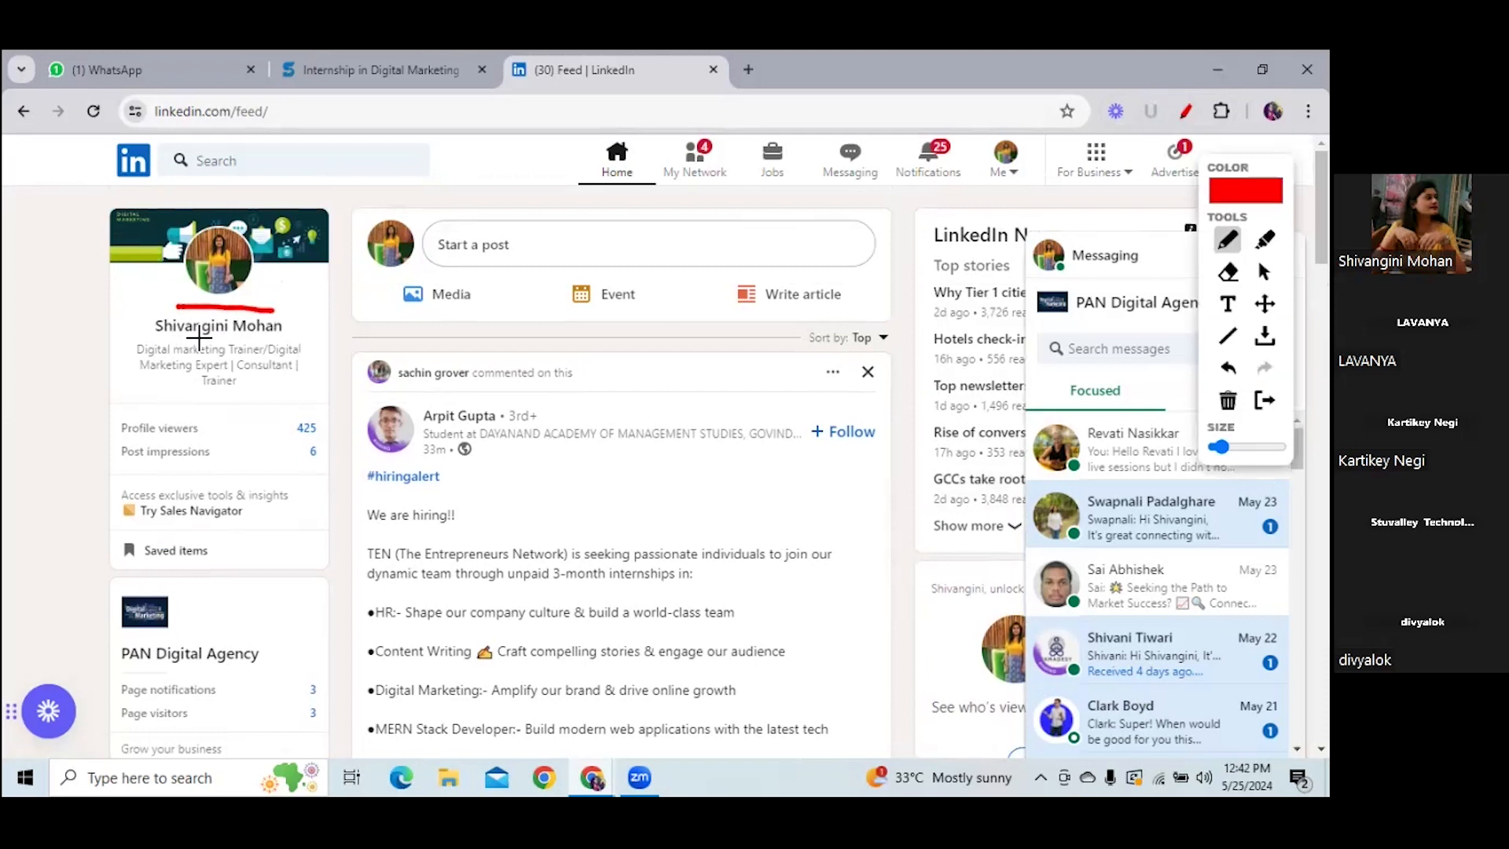
drag(157, 344, 295, 345)
drag(152, 398, 336, 396)
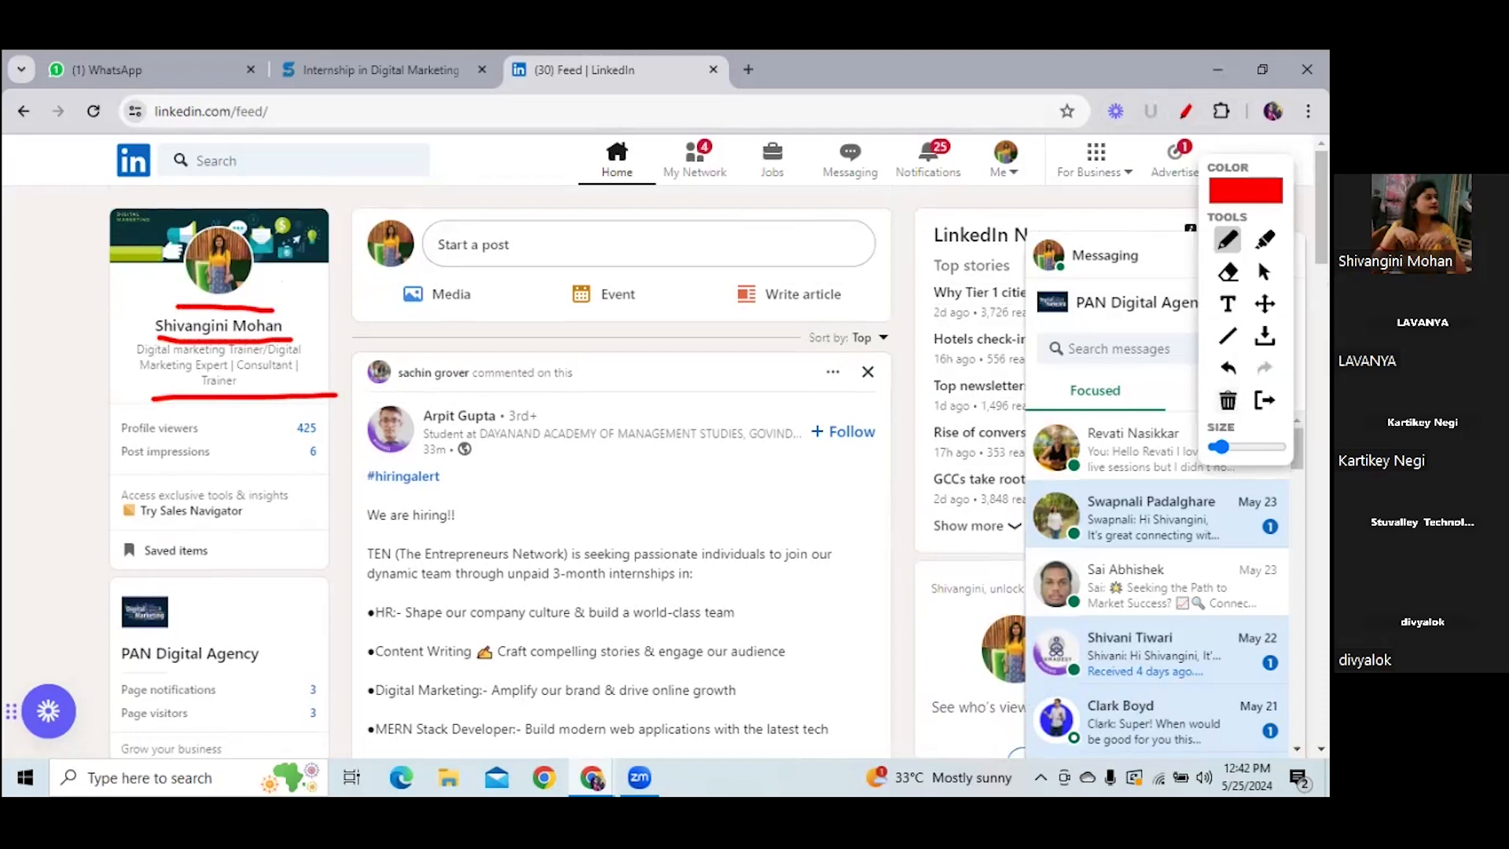
click(1227, 400)
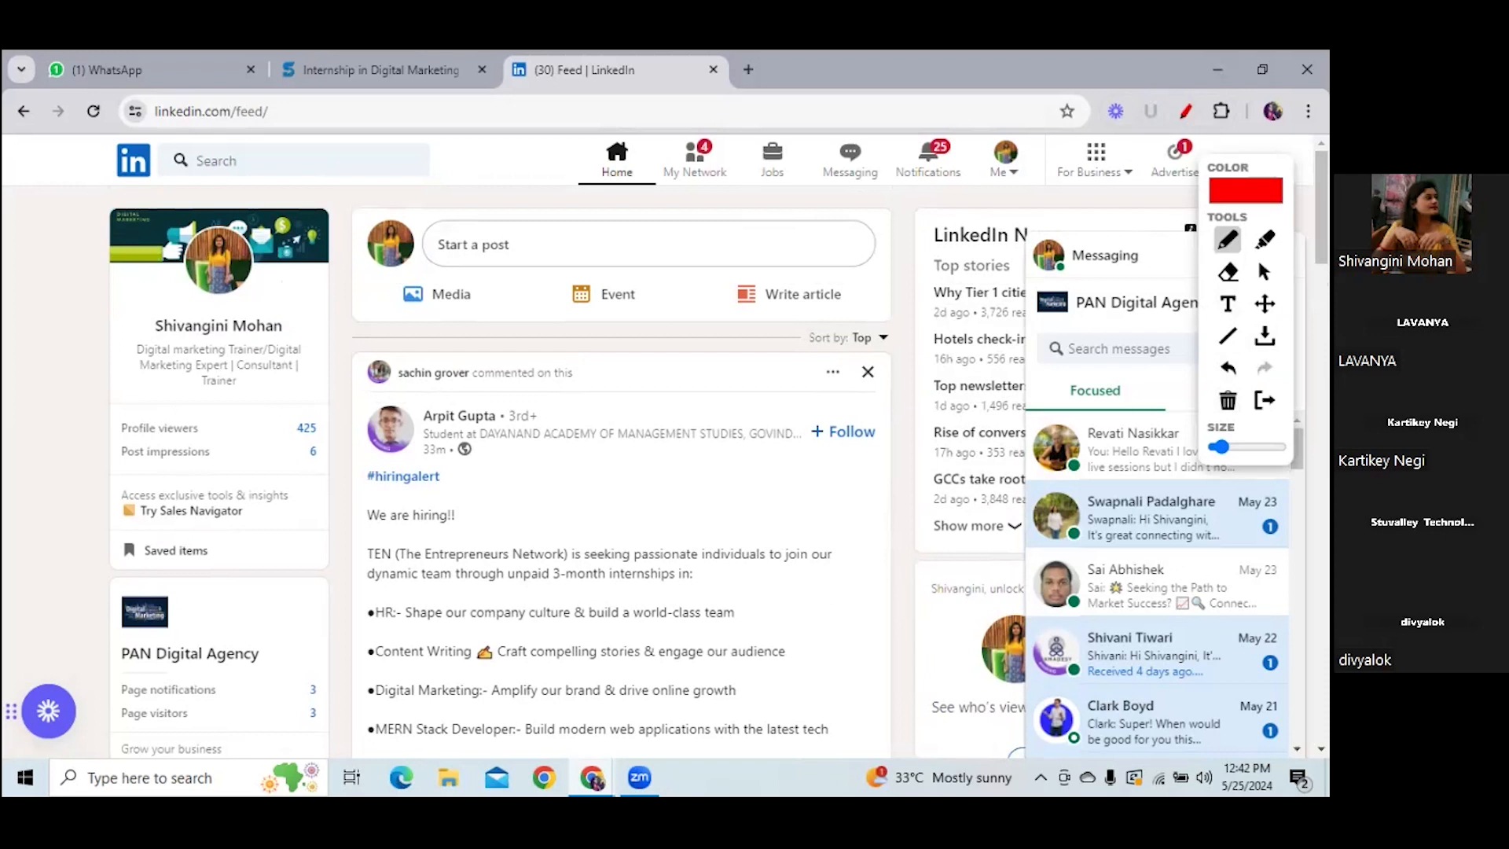
mouse_move(1261, 167)
mouse_down()
mouse_move(1207, 240)
mouse_move(822, 268)
mouse_up()
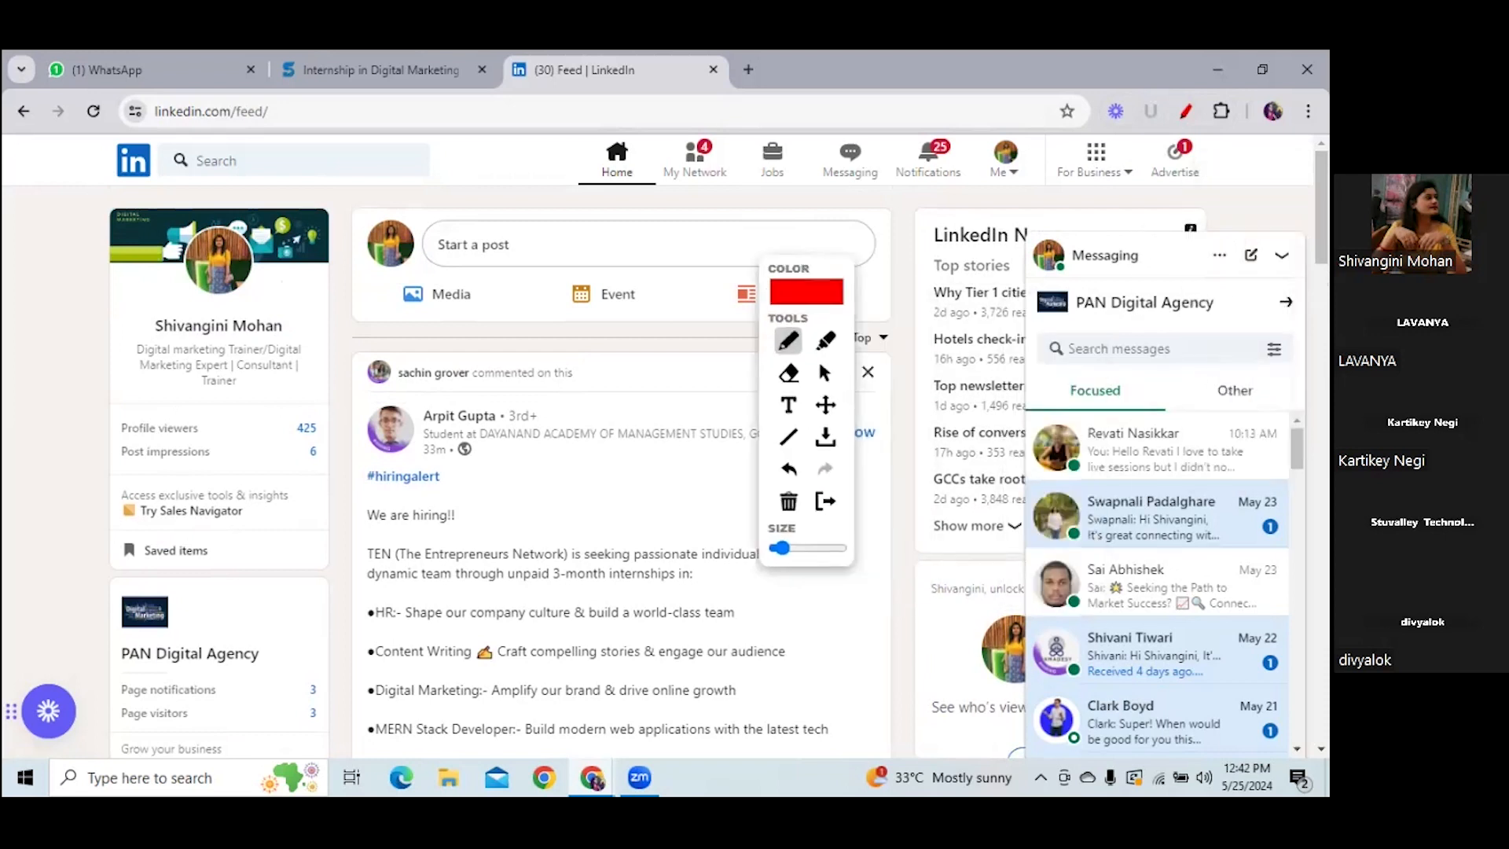
click(824, 372)
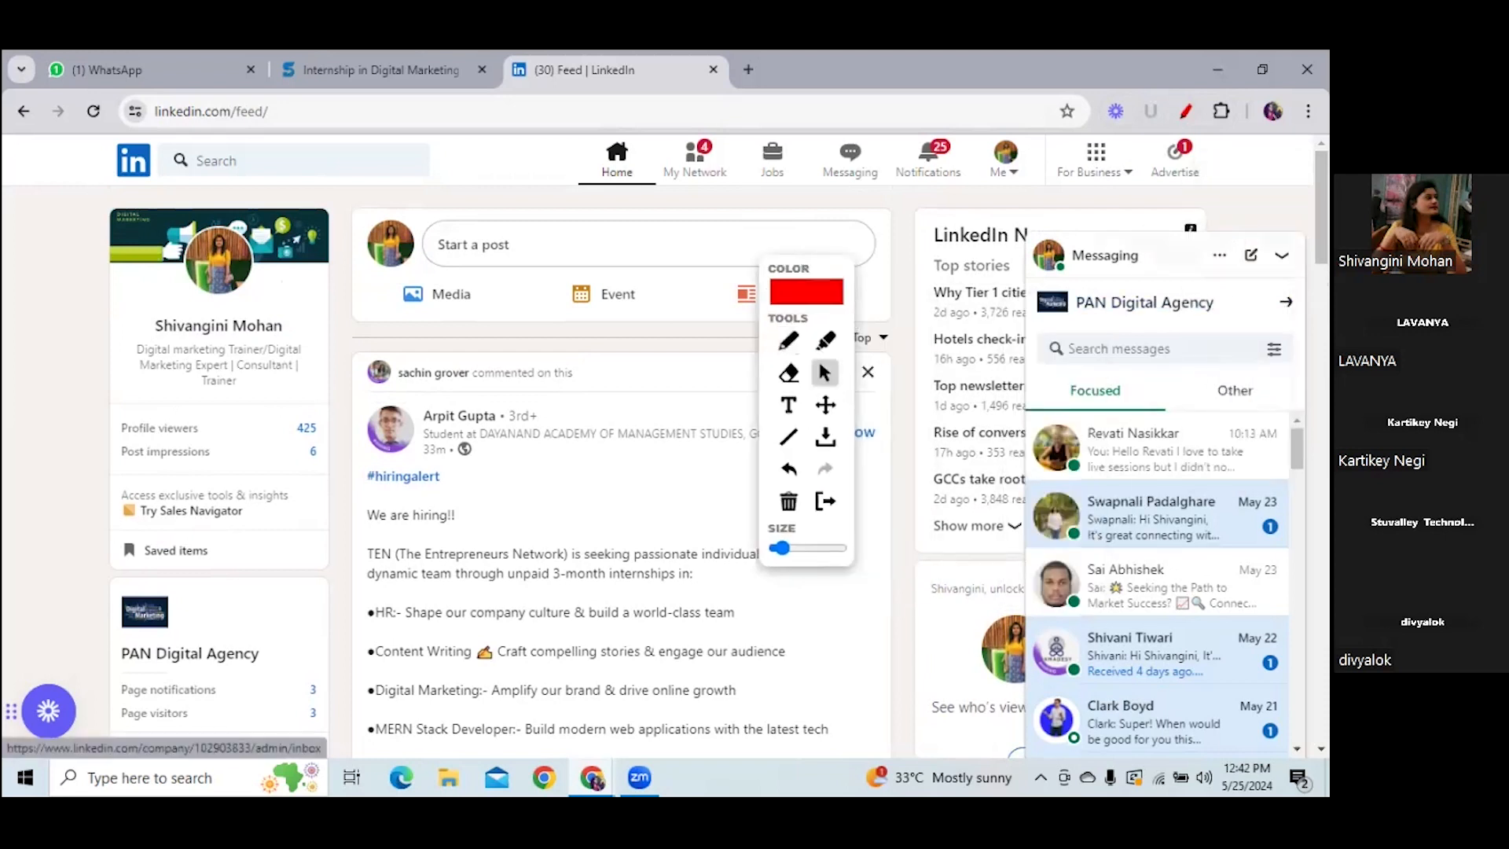
click(1282, 255)
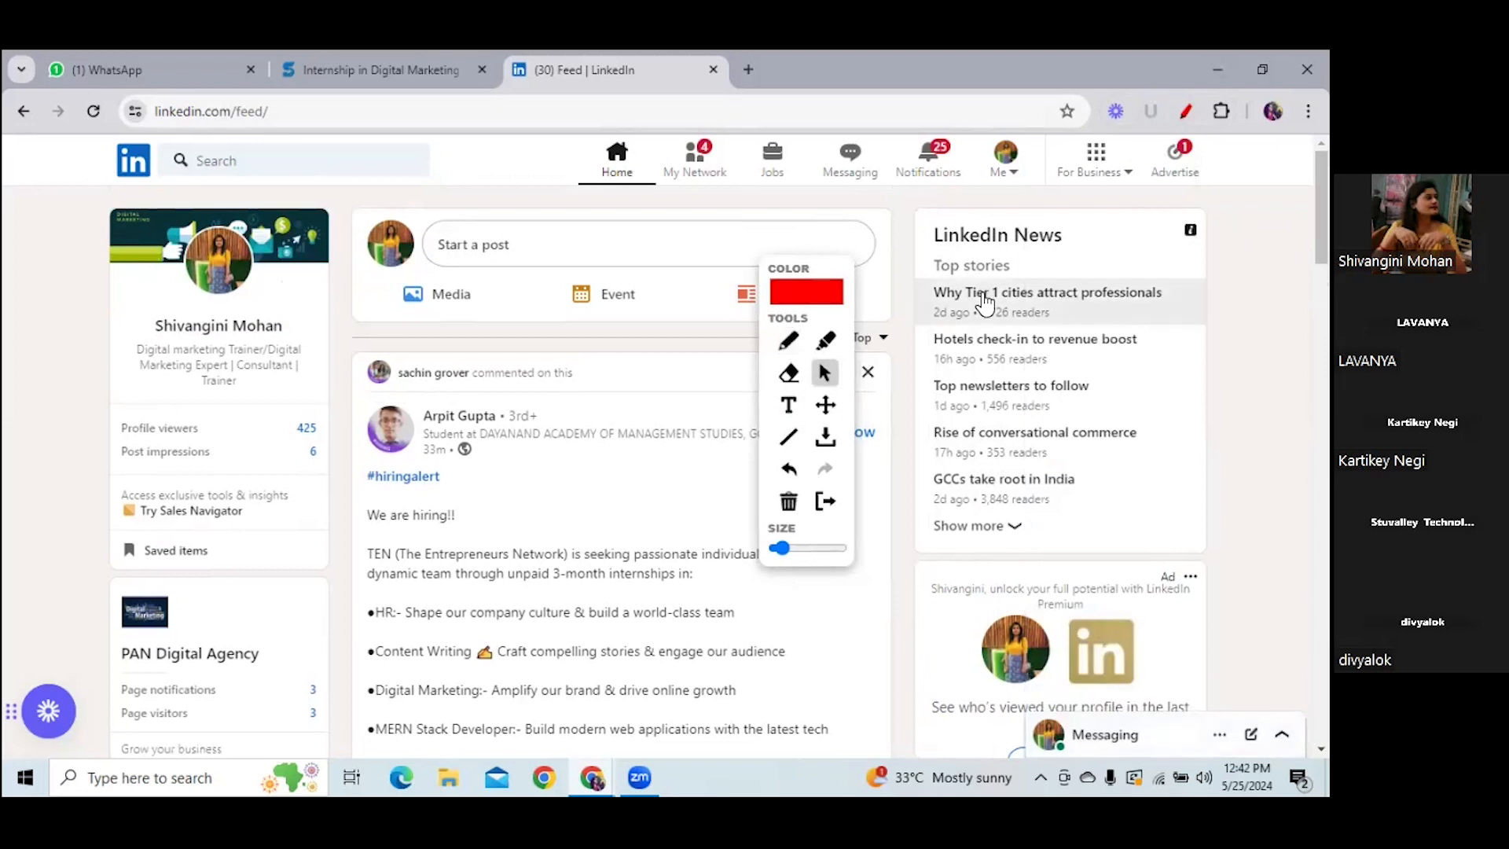
- Underline the For Business entry in red, then stop drawing
click(788, 340)
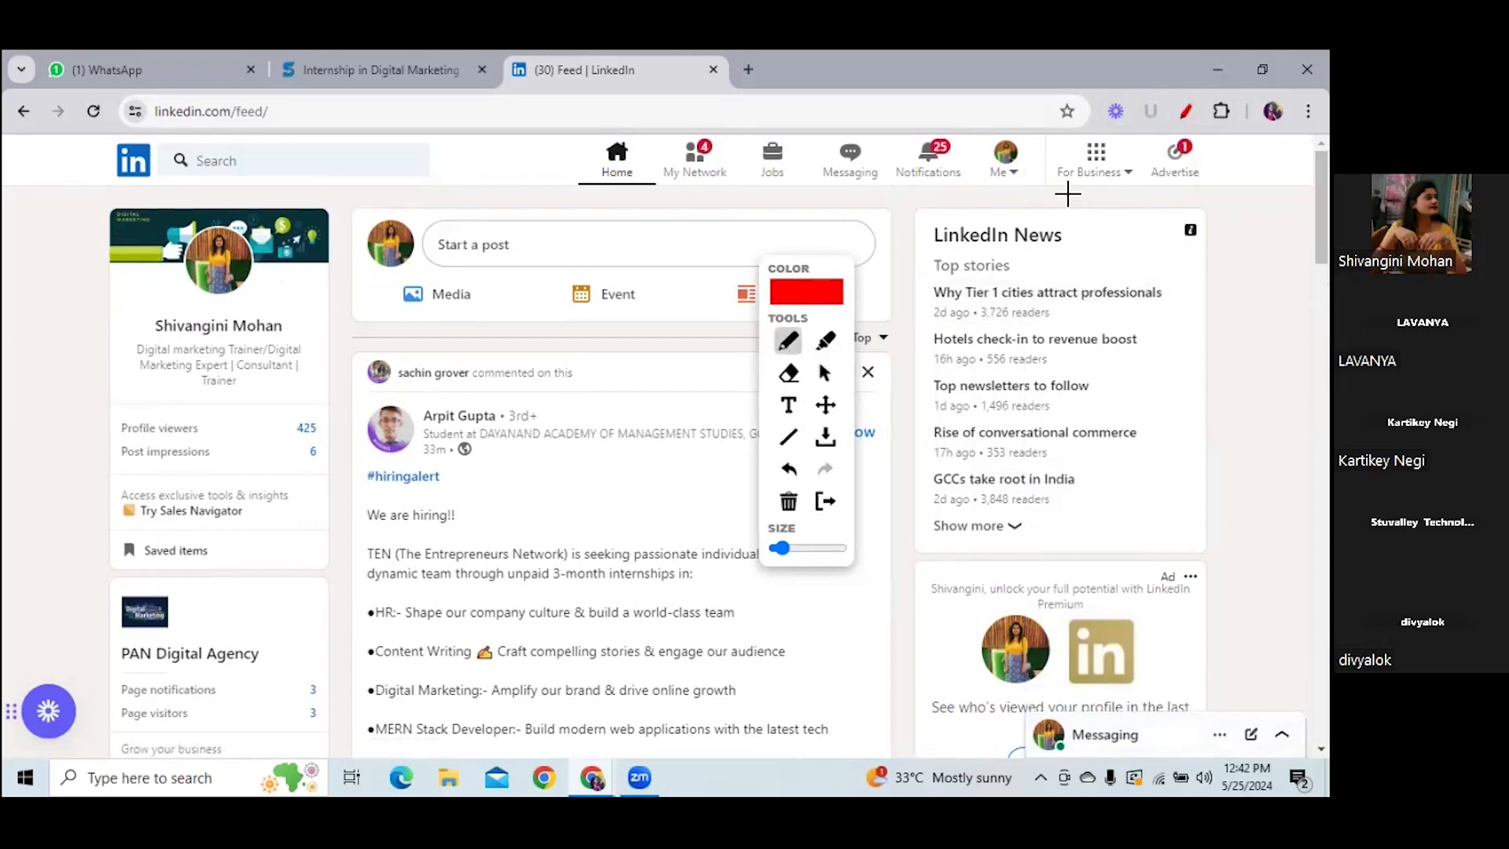
drag(1049, 188, 1156, 173)
click(823, 374)
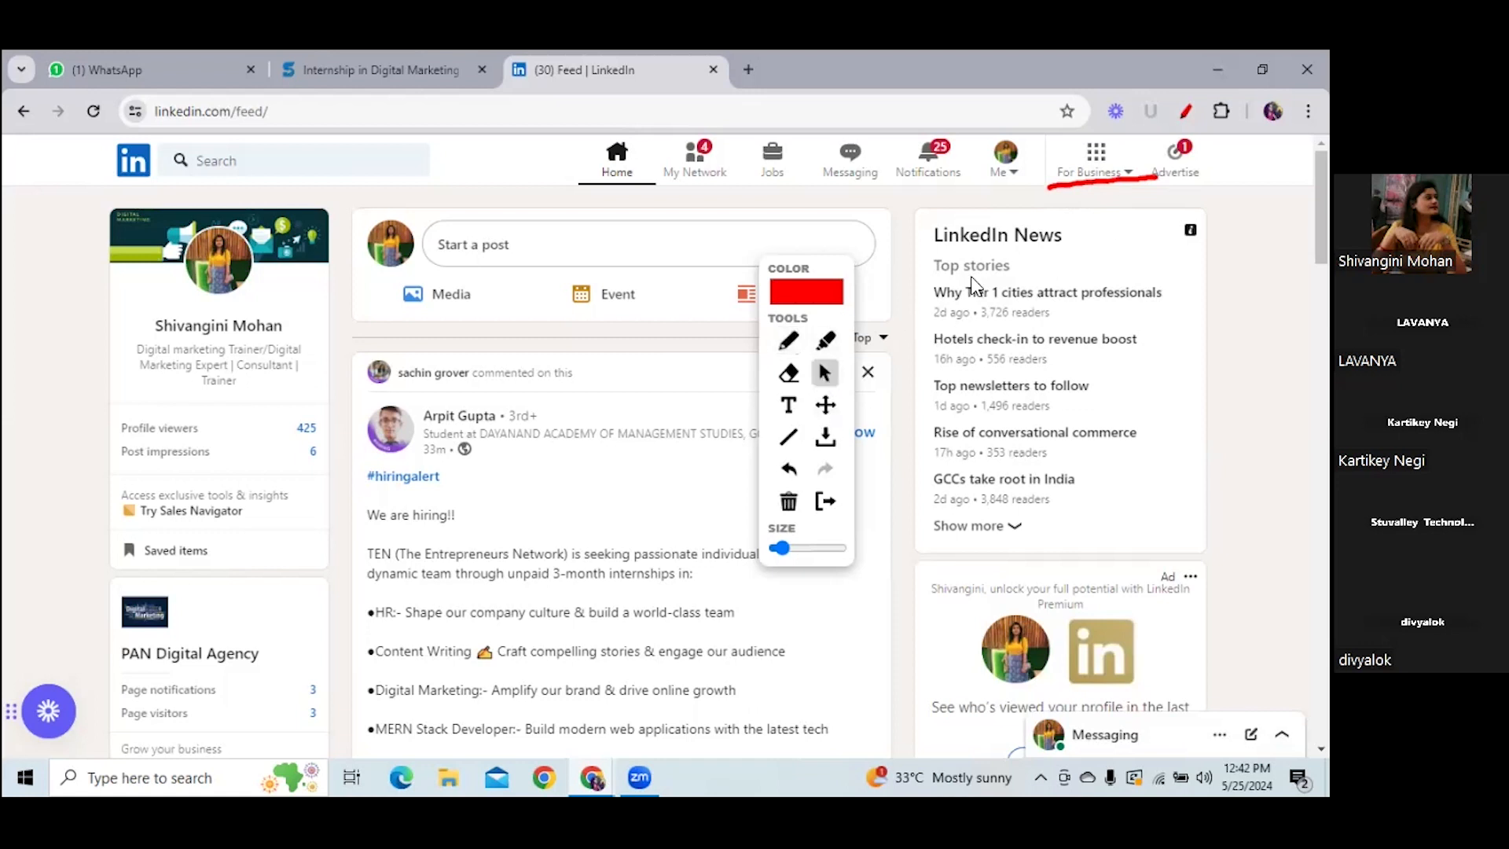
- Choose Create a Company Page from the bottom of the For Business list
click(1104, 153)
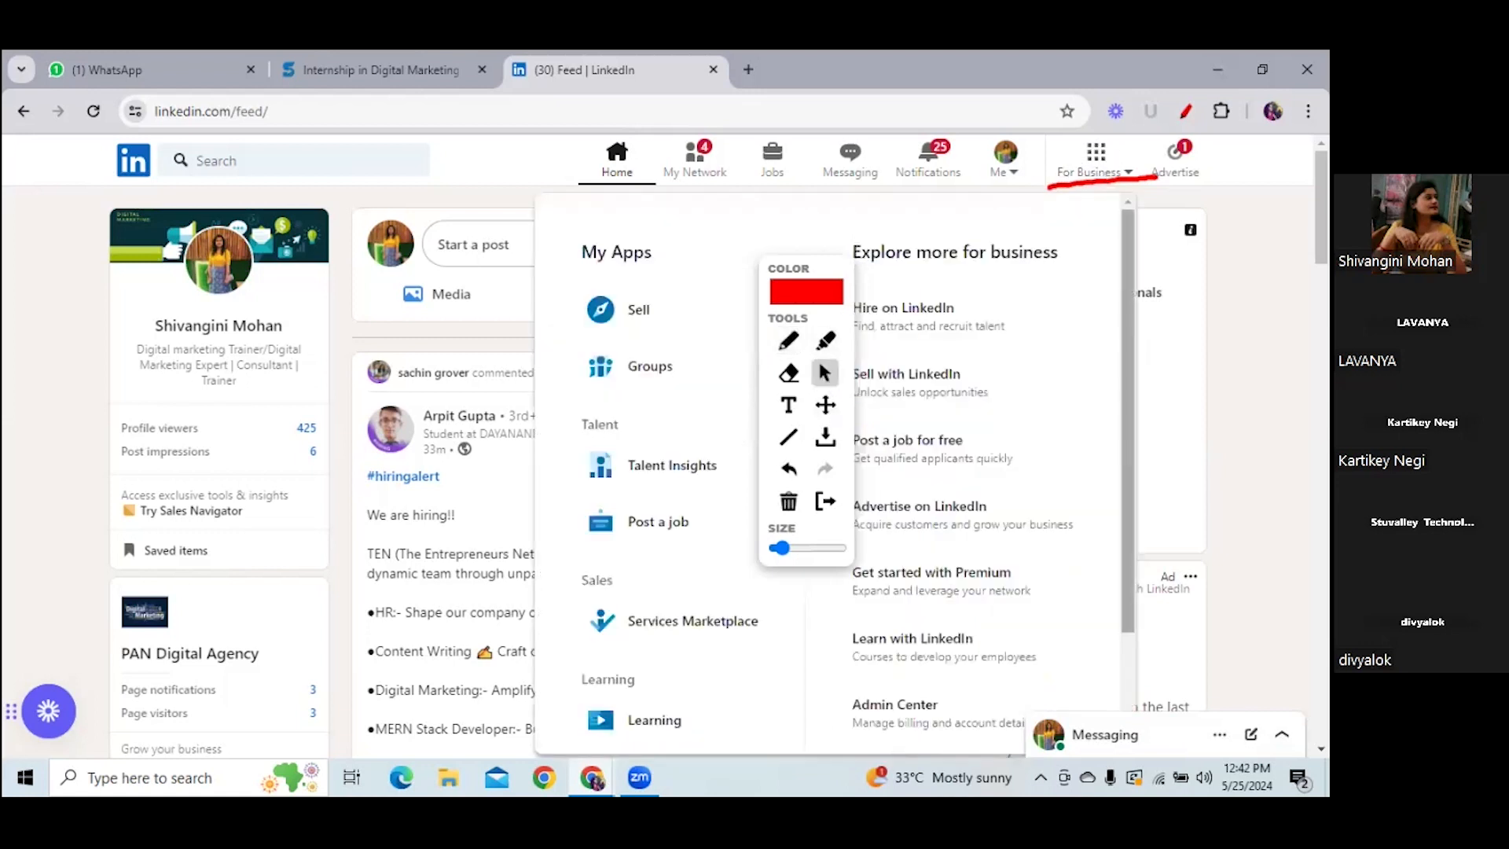
drag(1126, 228, 1127, 233)
scroll(868, 672, down, 1)
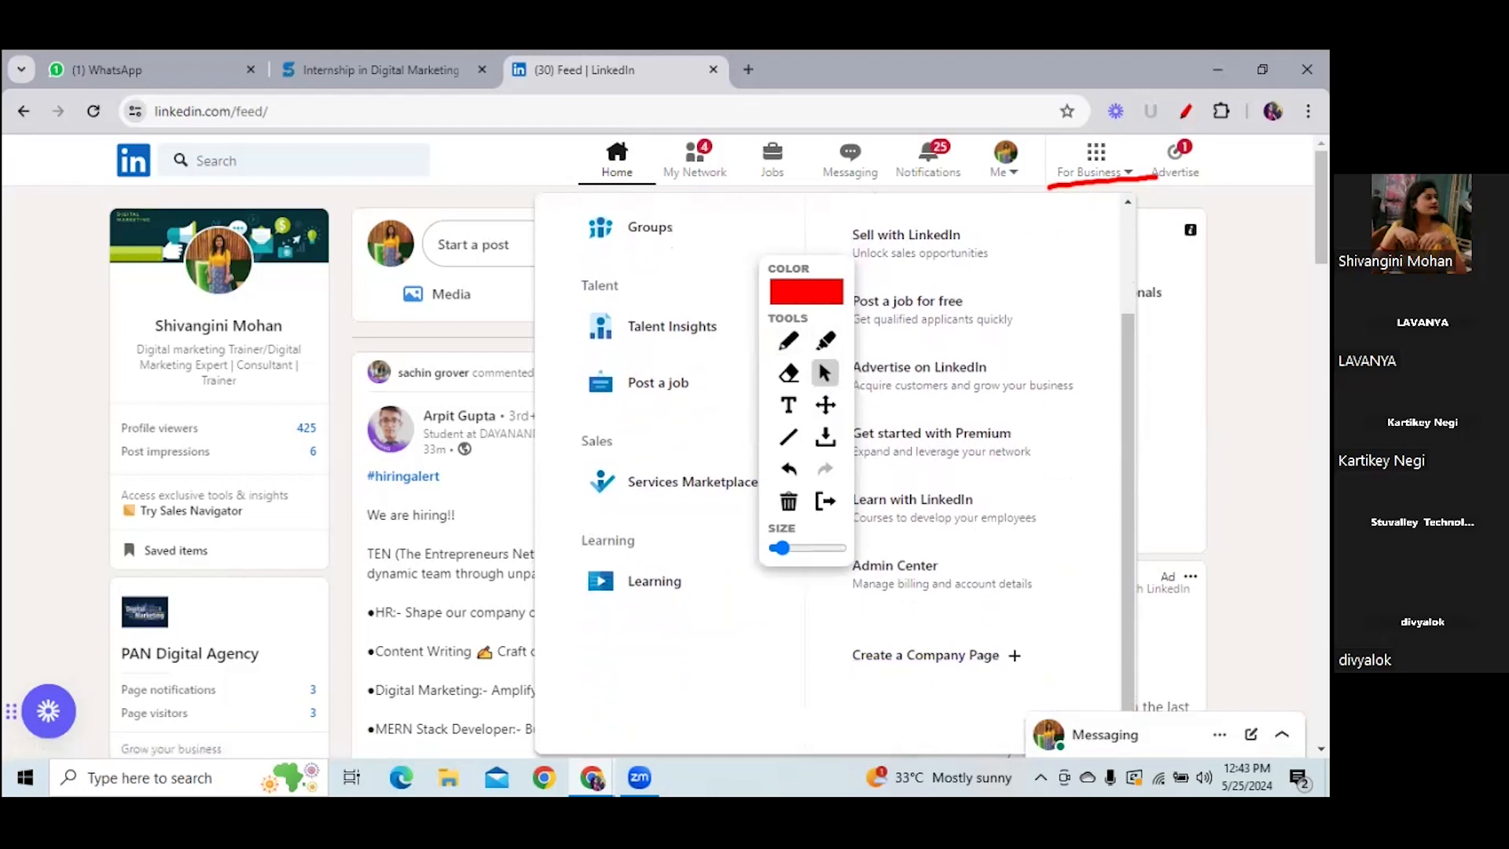
click(1097, 161)
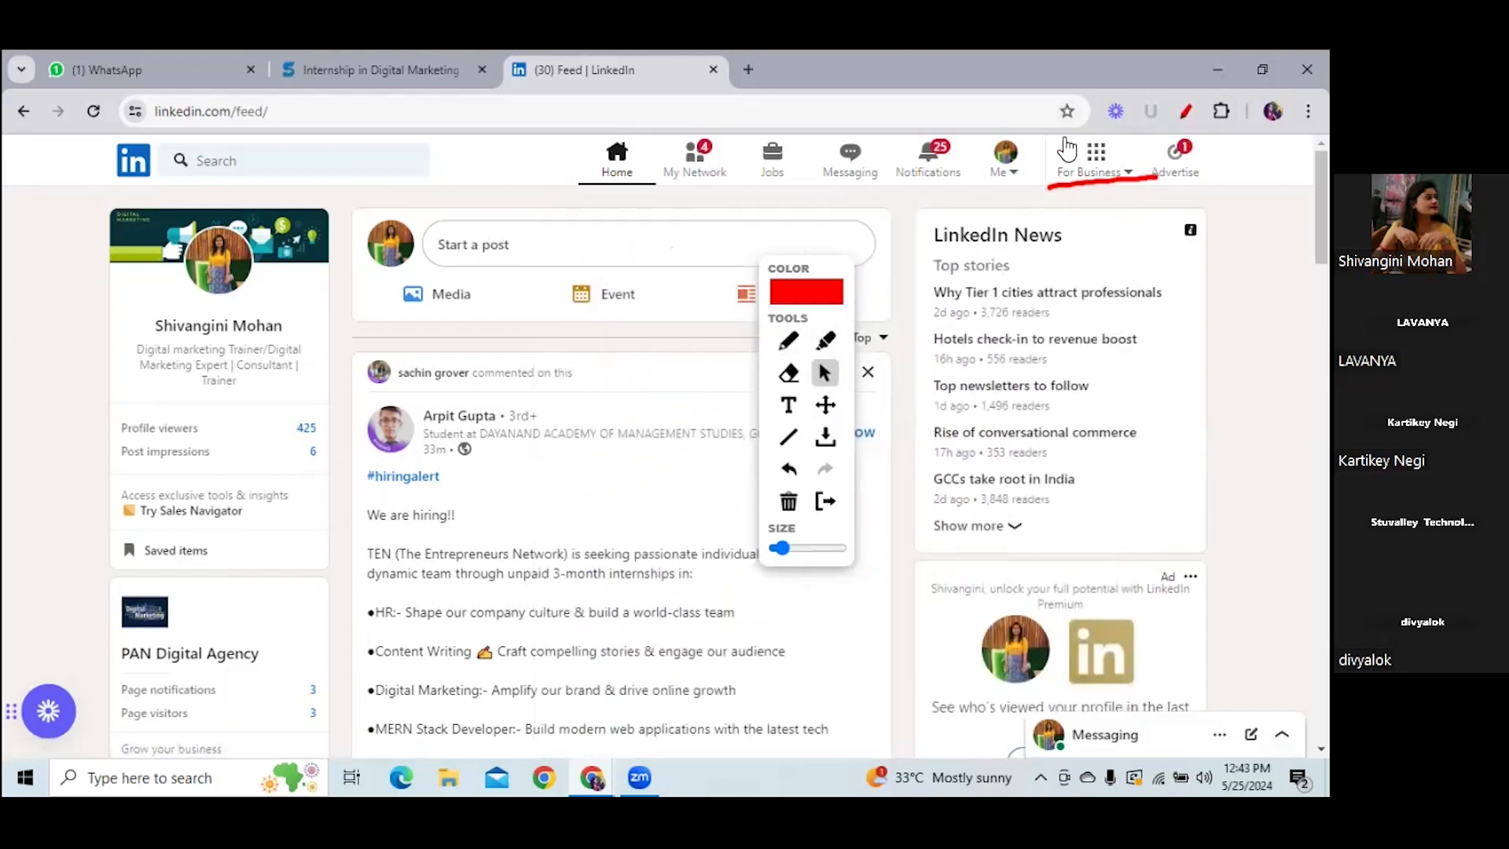
click(1094, 155)
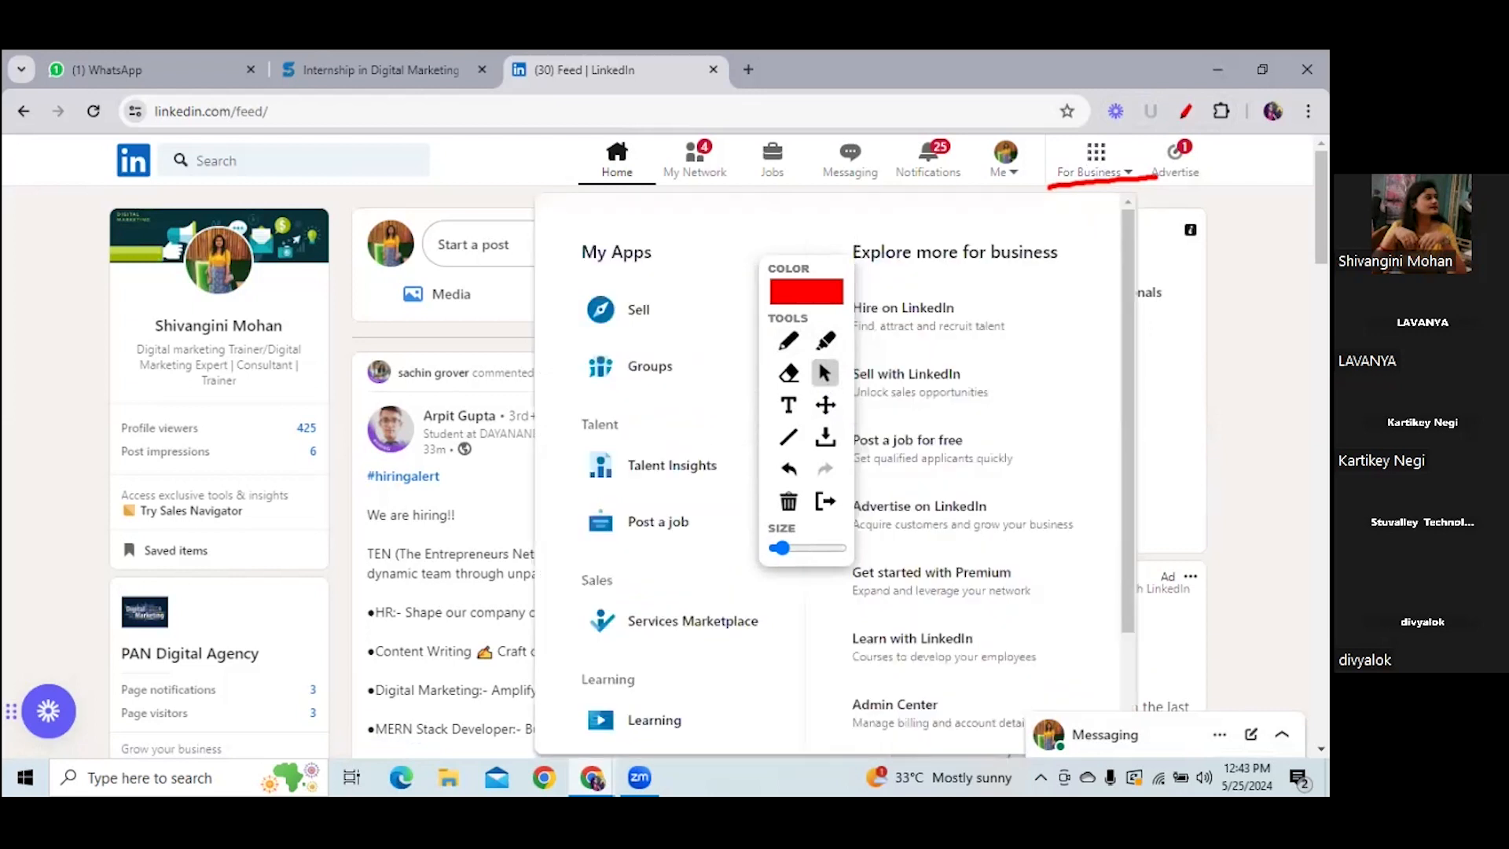
scroll(825, 471, down, 2)
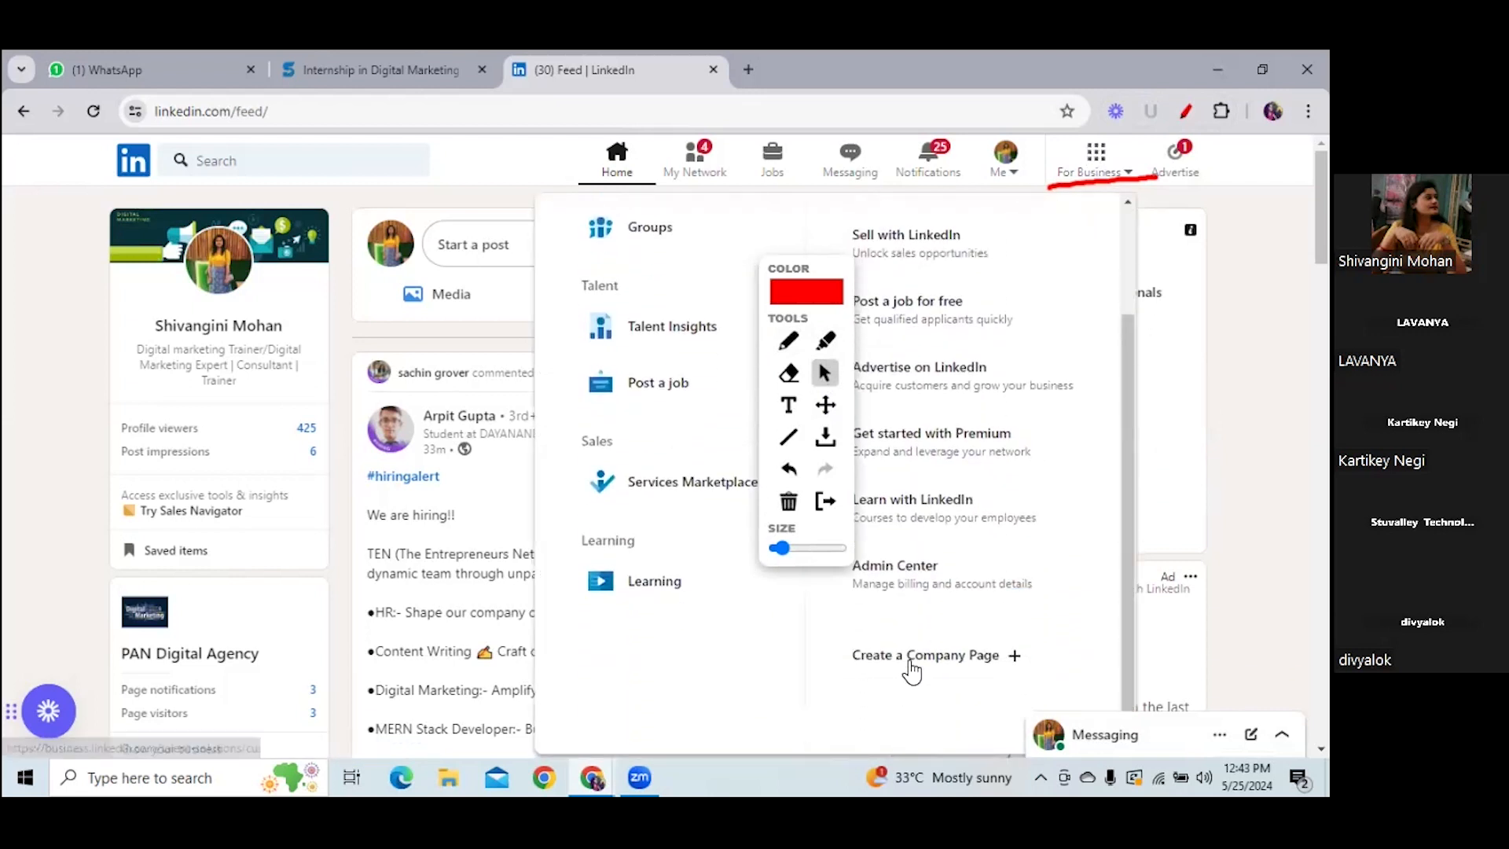
click(954, 657)
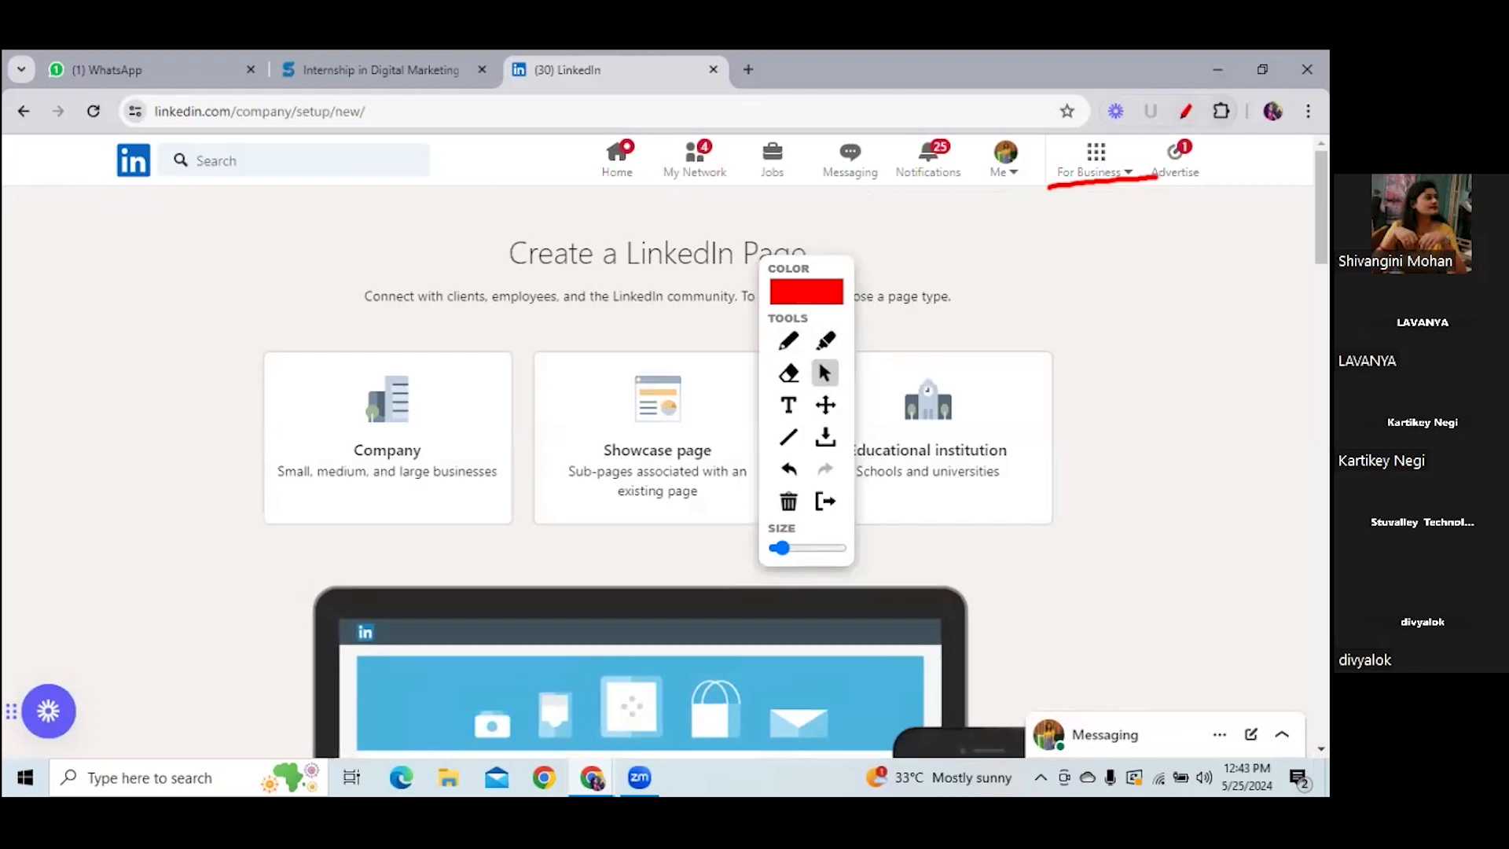
- Turn off the drawing overlay and browse the For Business list again
click(1186, 111)
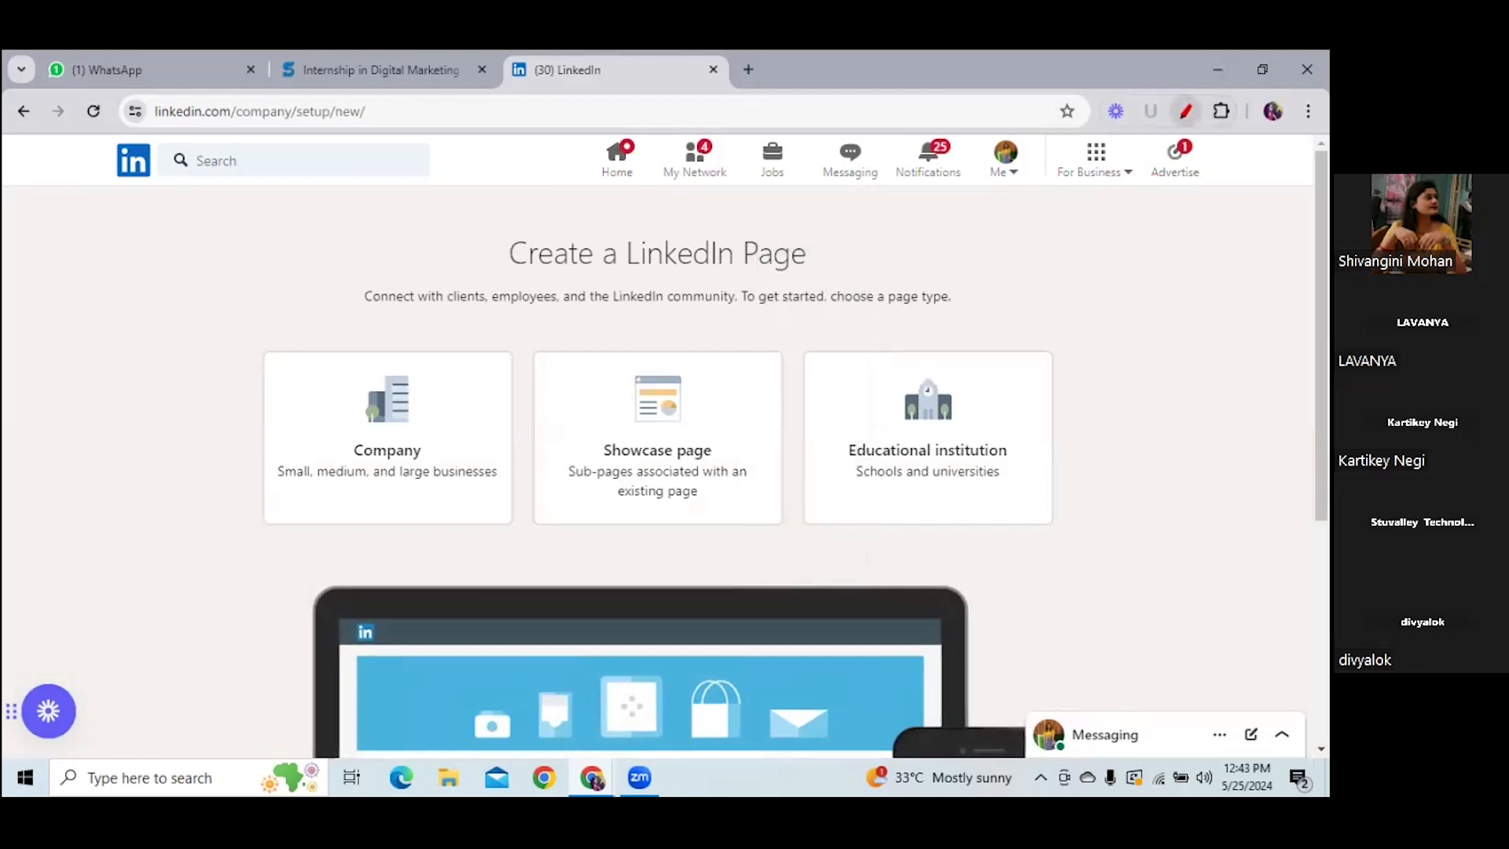
click(1094, 163)
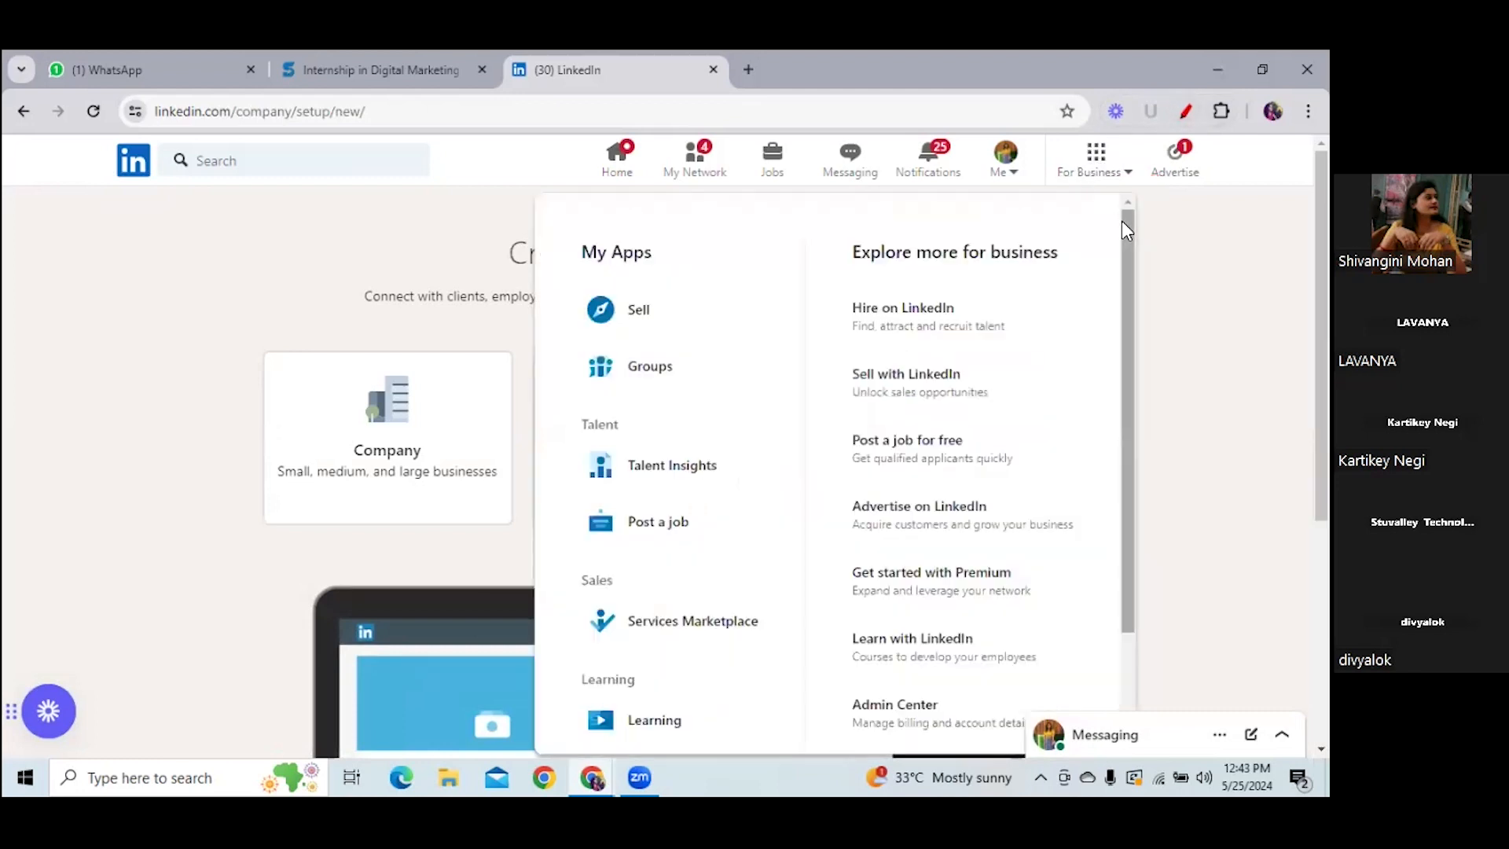
scroll(1069, 393, down, 2)
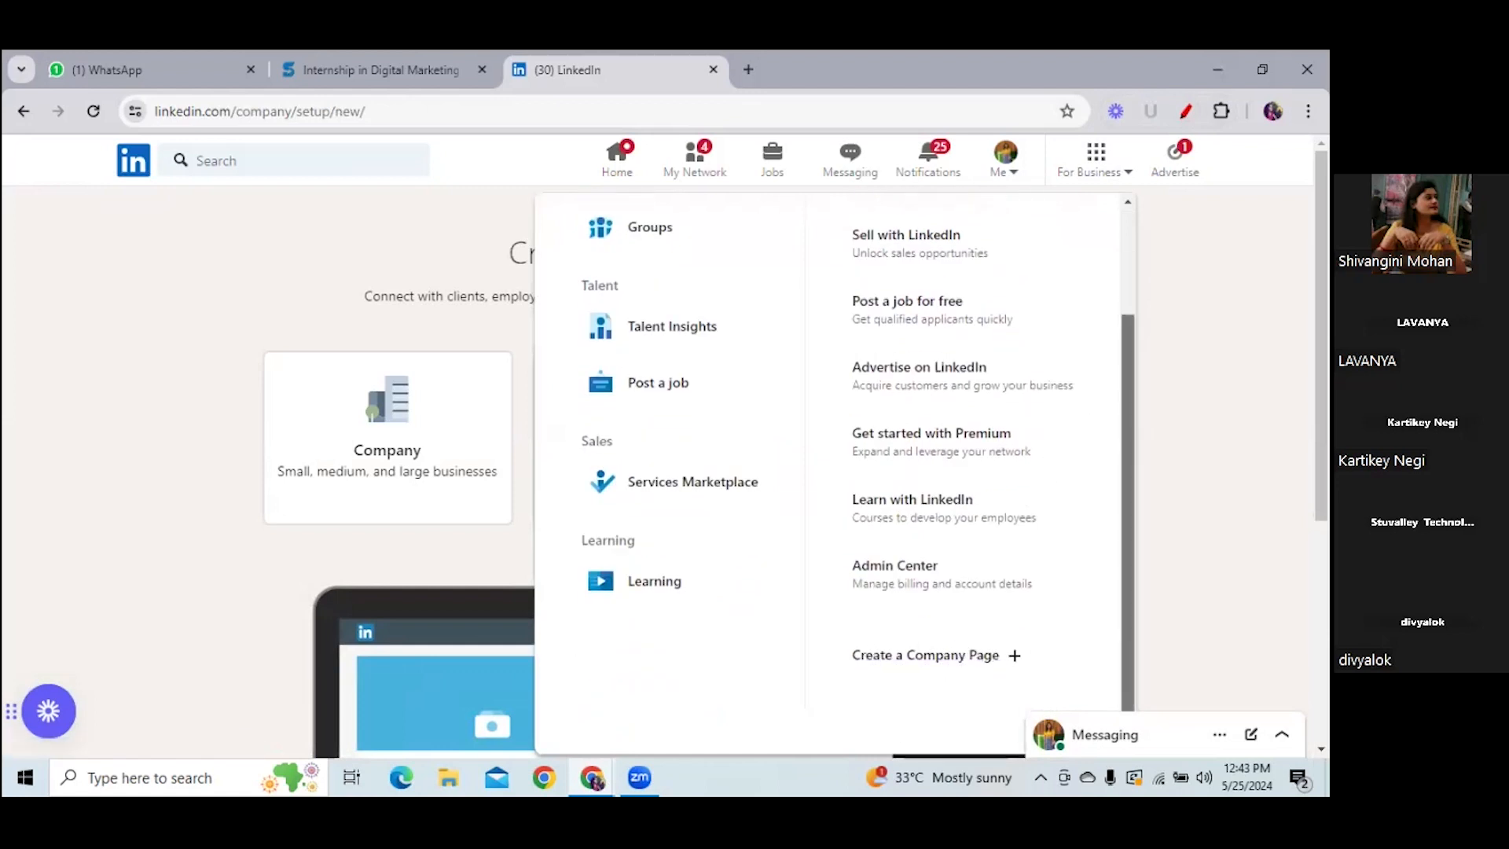
click(951, 657)
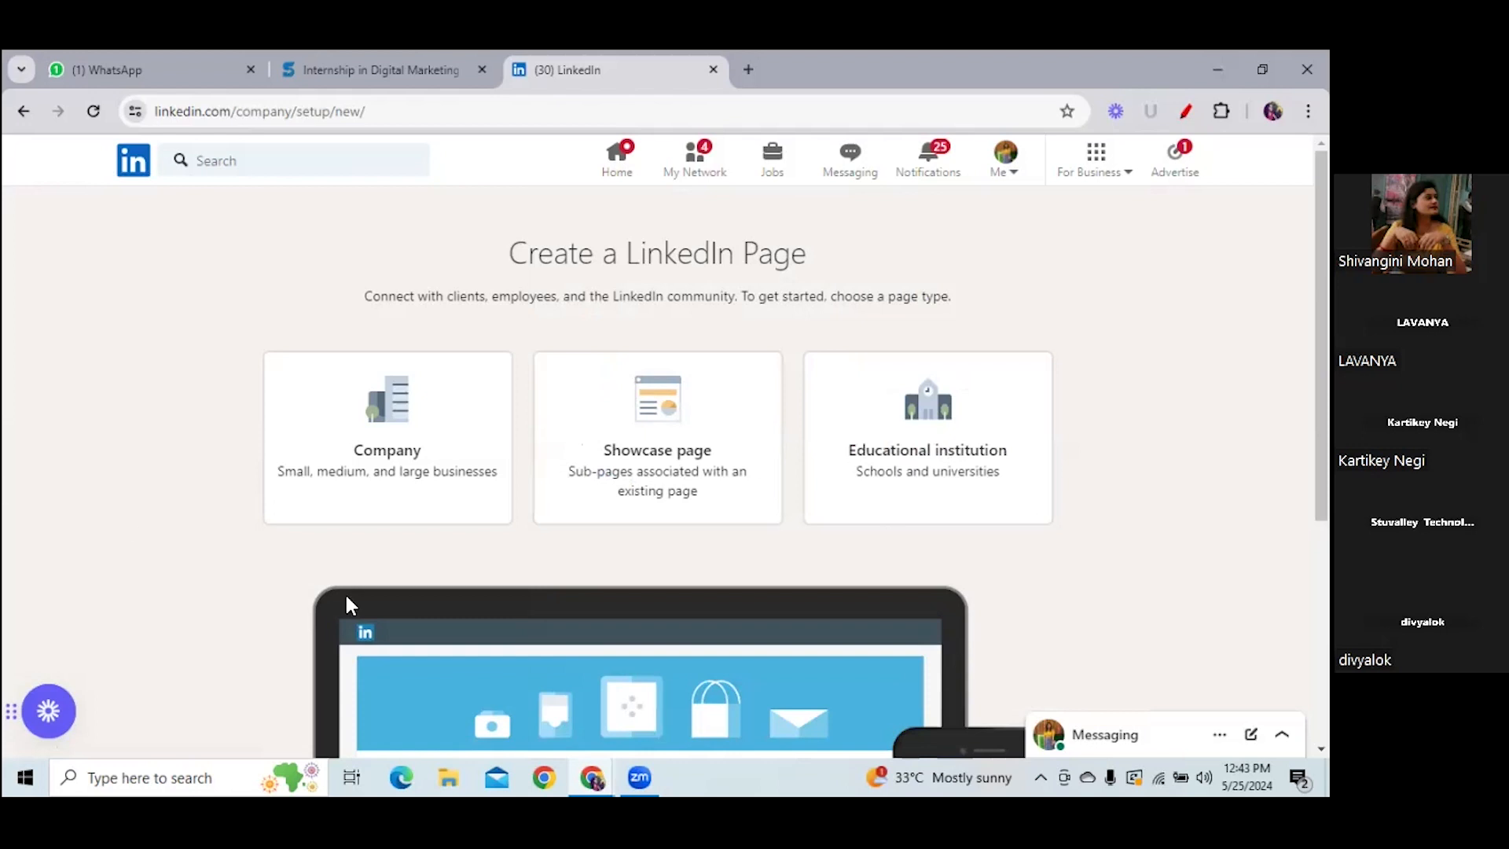
- Tick the Company page type and underline its description in red, then return home
click(1185, 111)
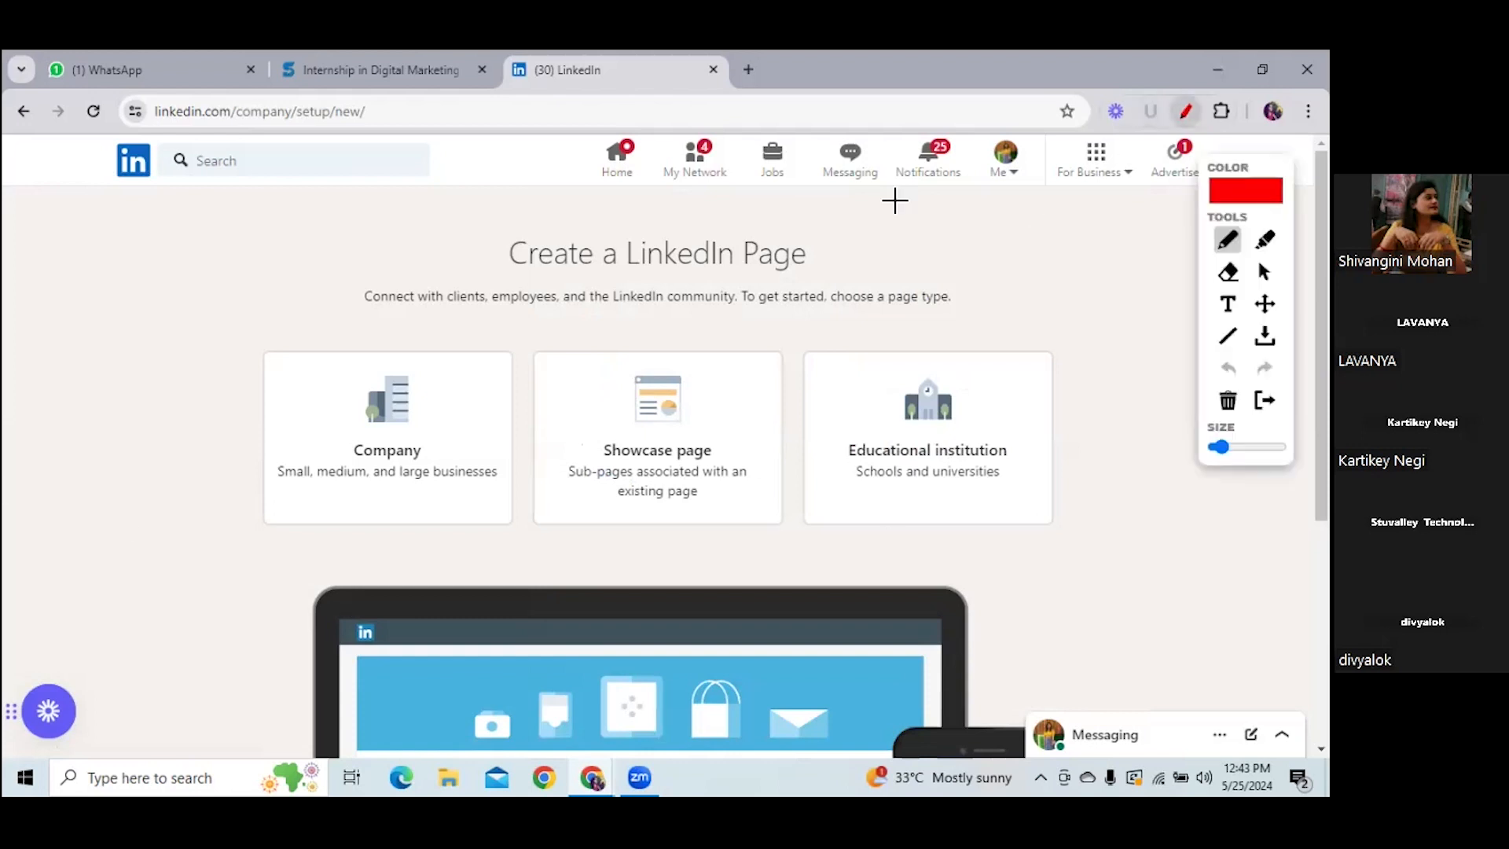
drag(192, 403, 288, 343)
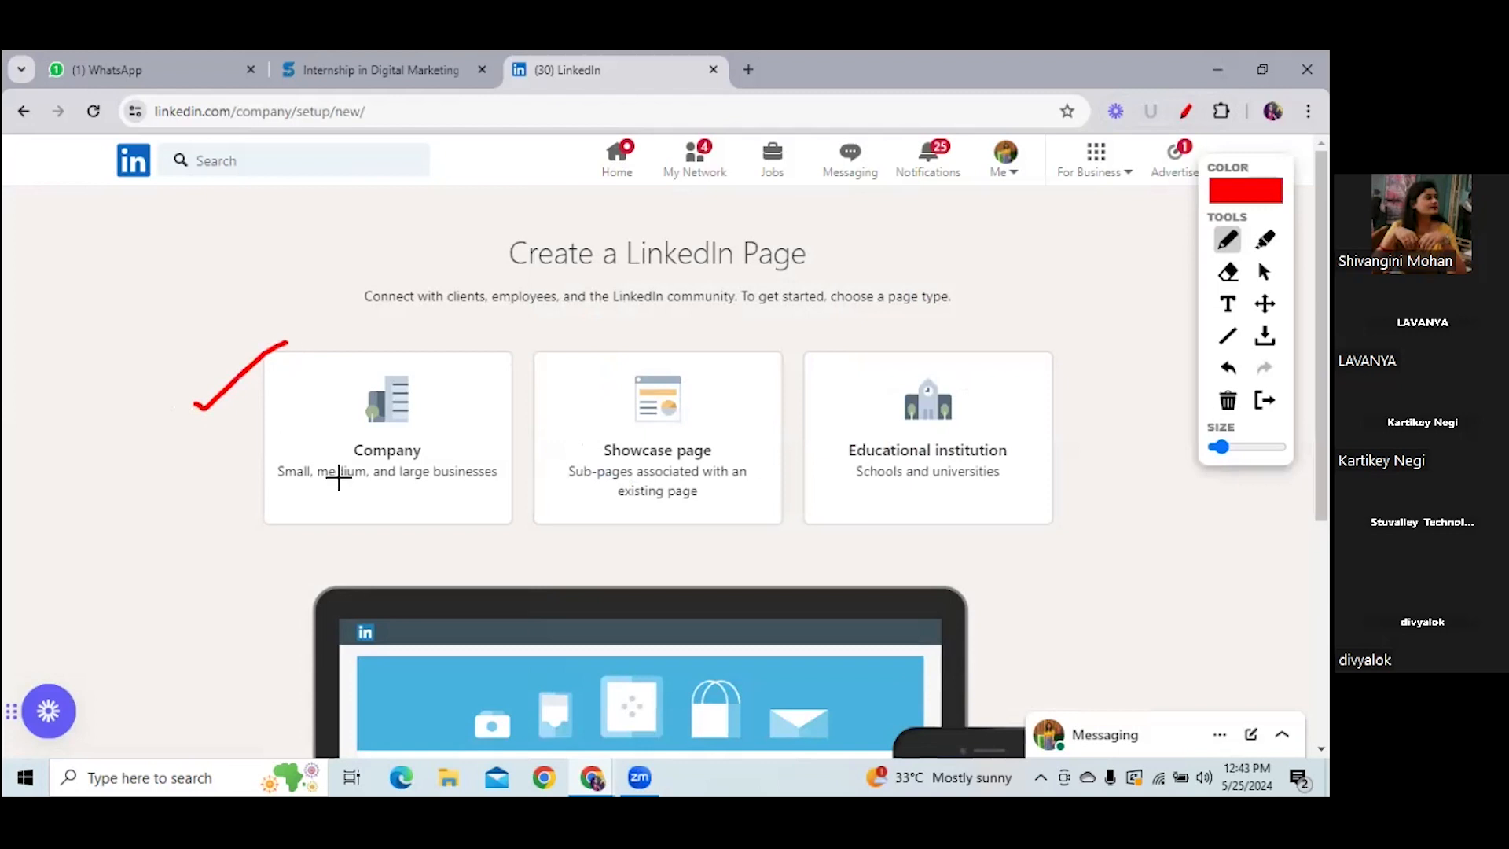
drag(274, 493, 332, 492)
drag(340, 492, 563, 493)
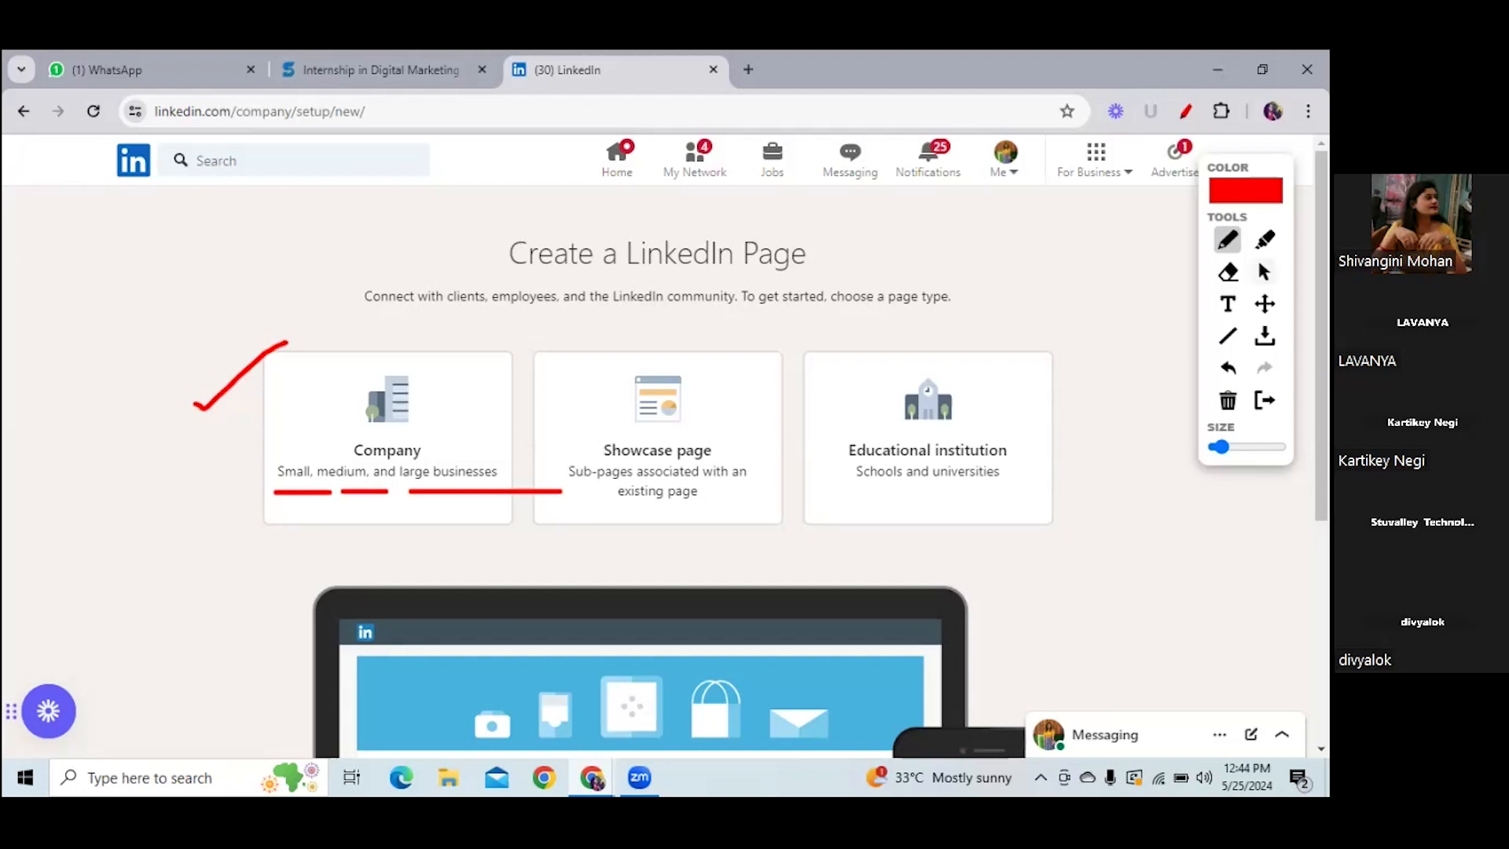
click(1263, 271)
click(135, 165)
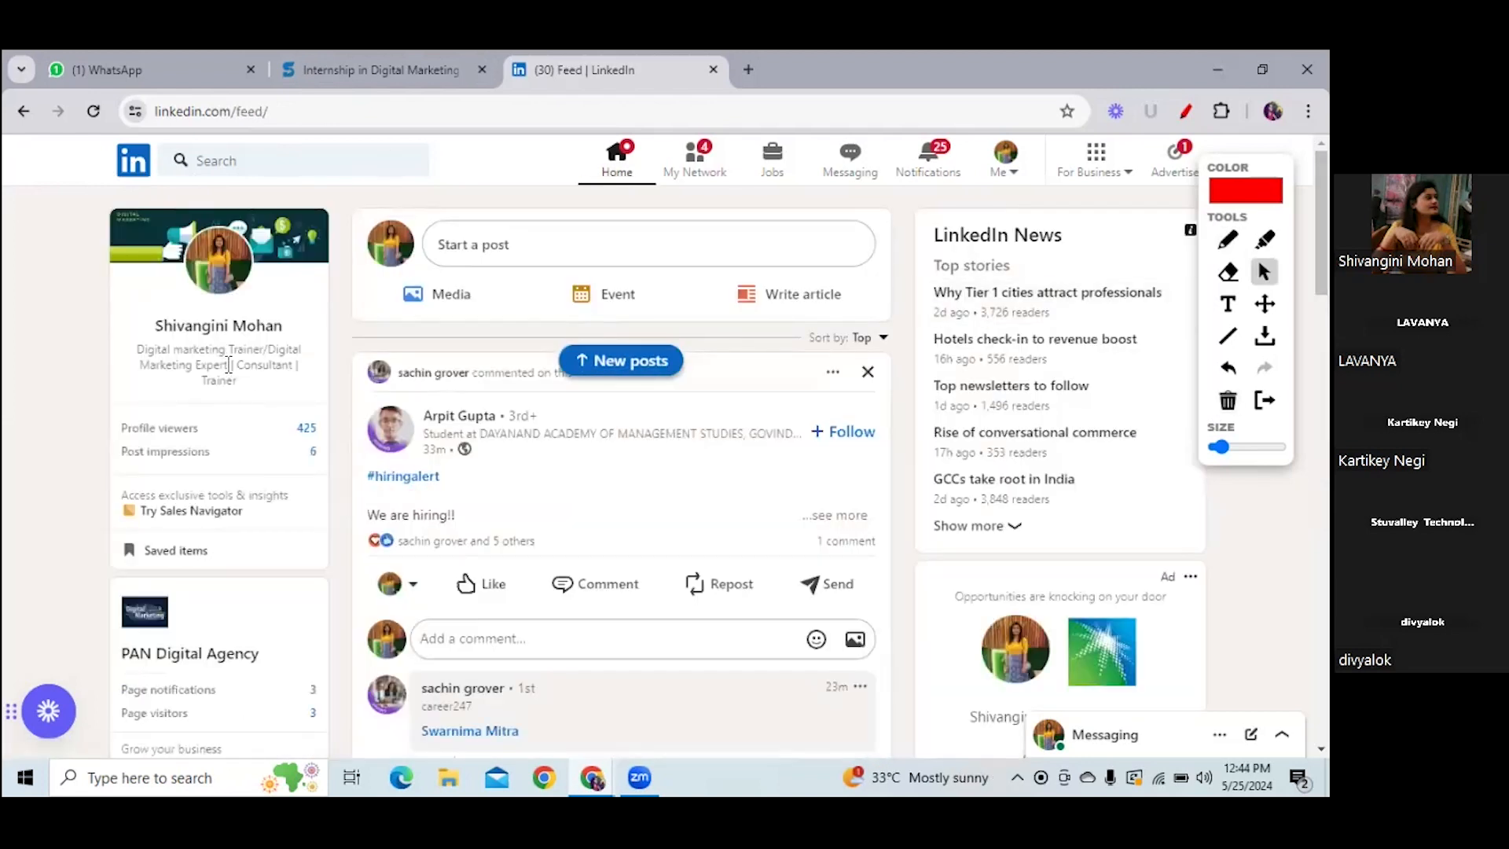
- Visit your profile, then choose Create a Company Page from For Business again
click(241, 333)
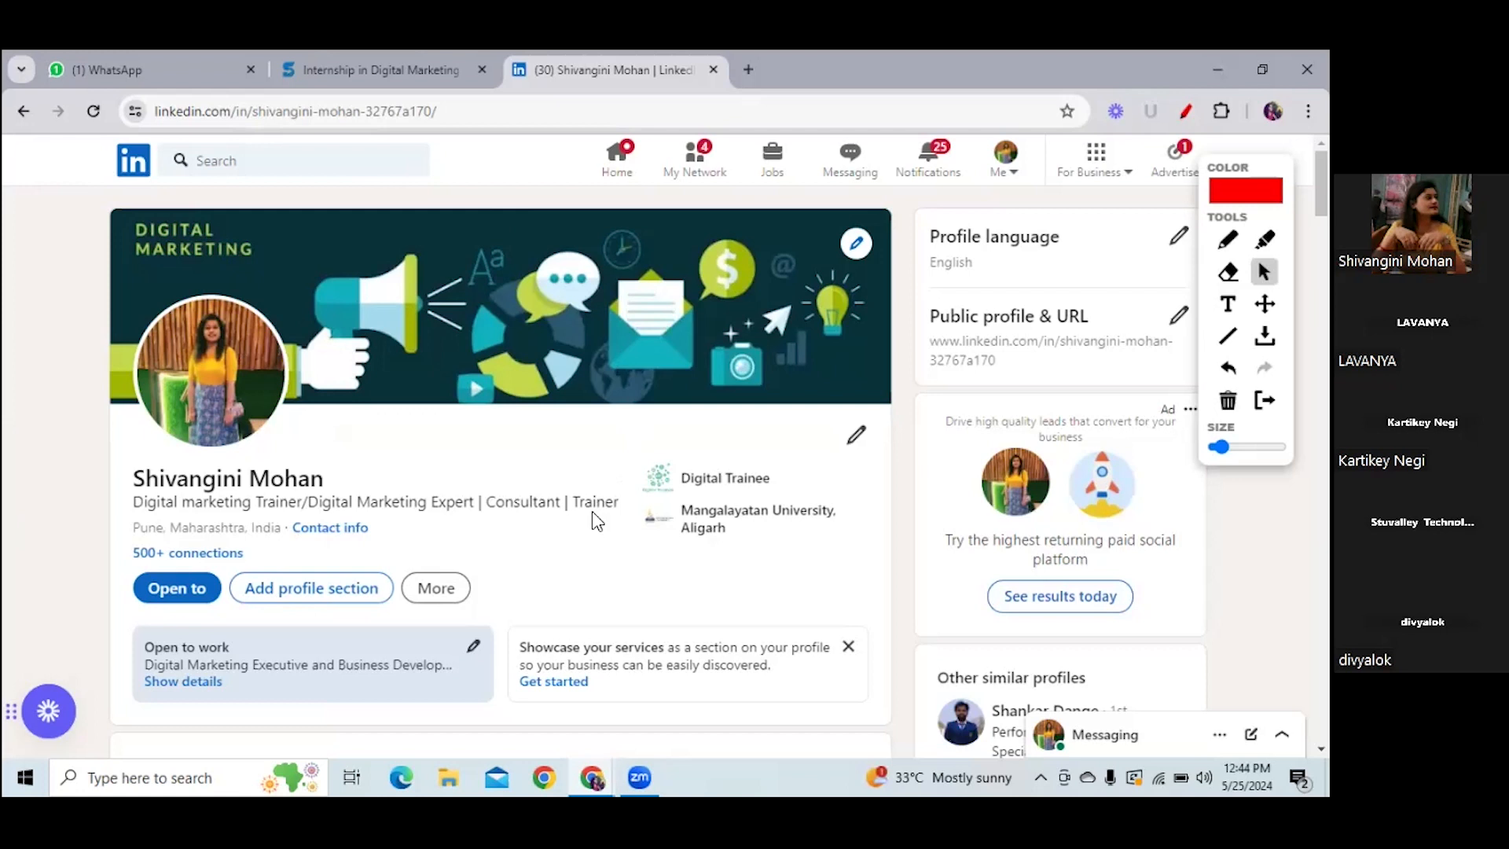
click(1109, 176)
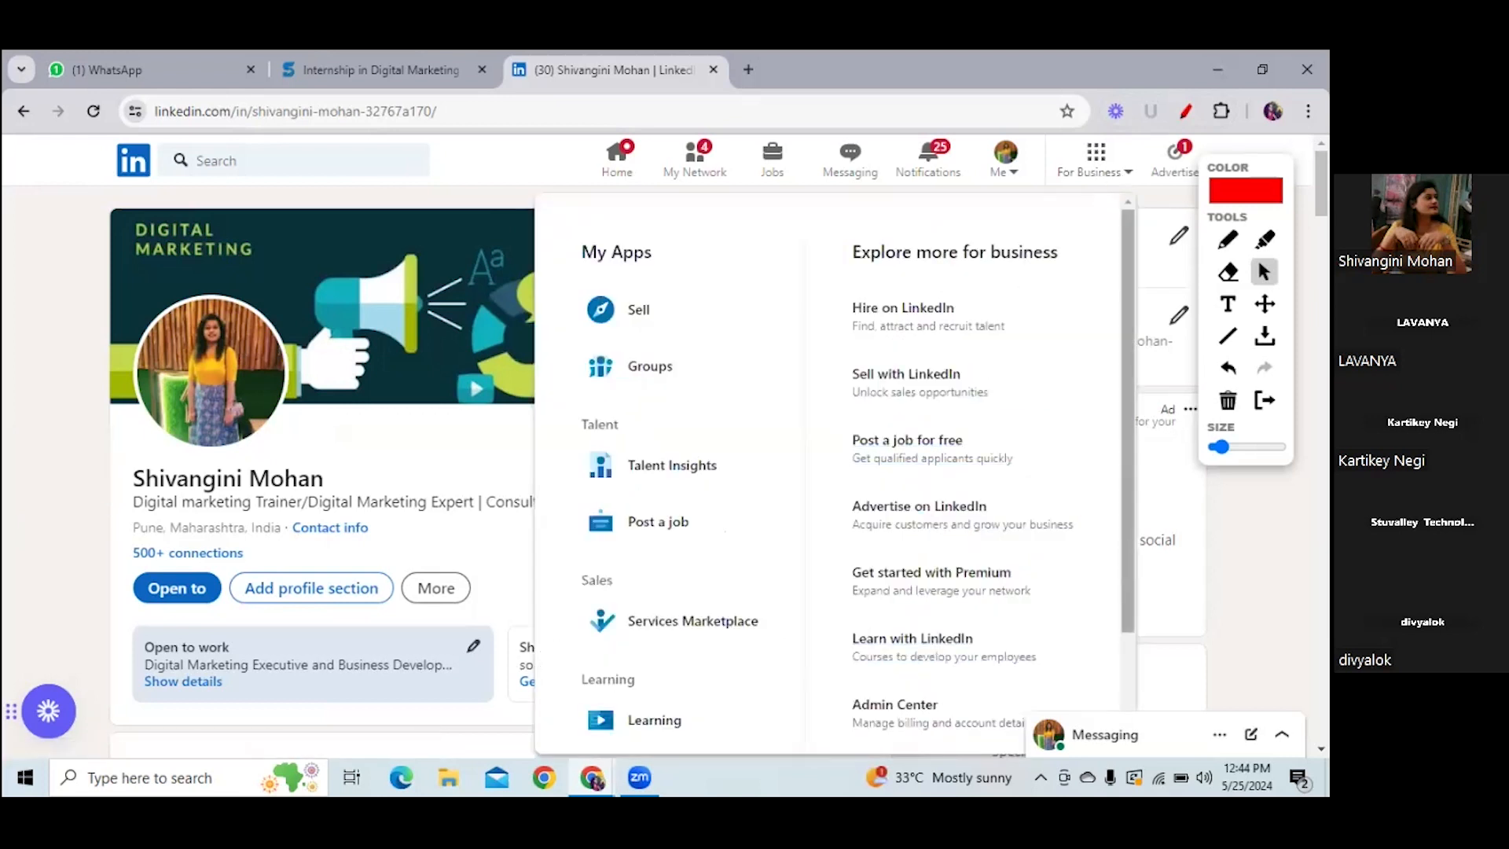
scroll(983, 628, down, 2)
click(933, 660)
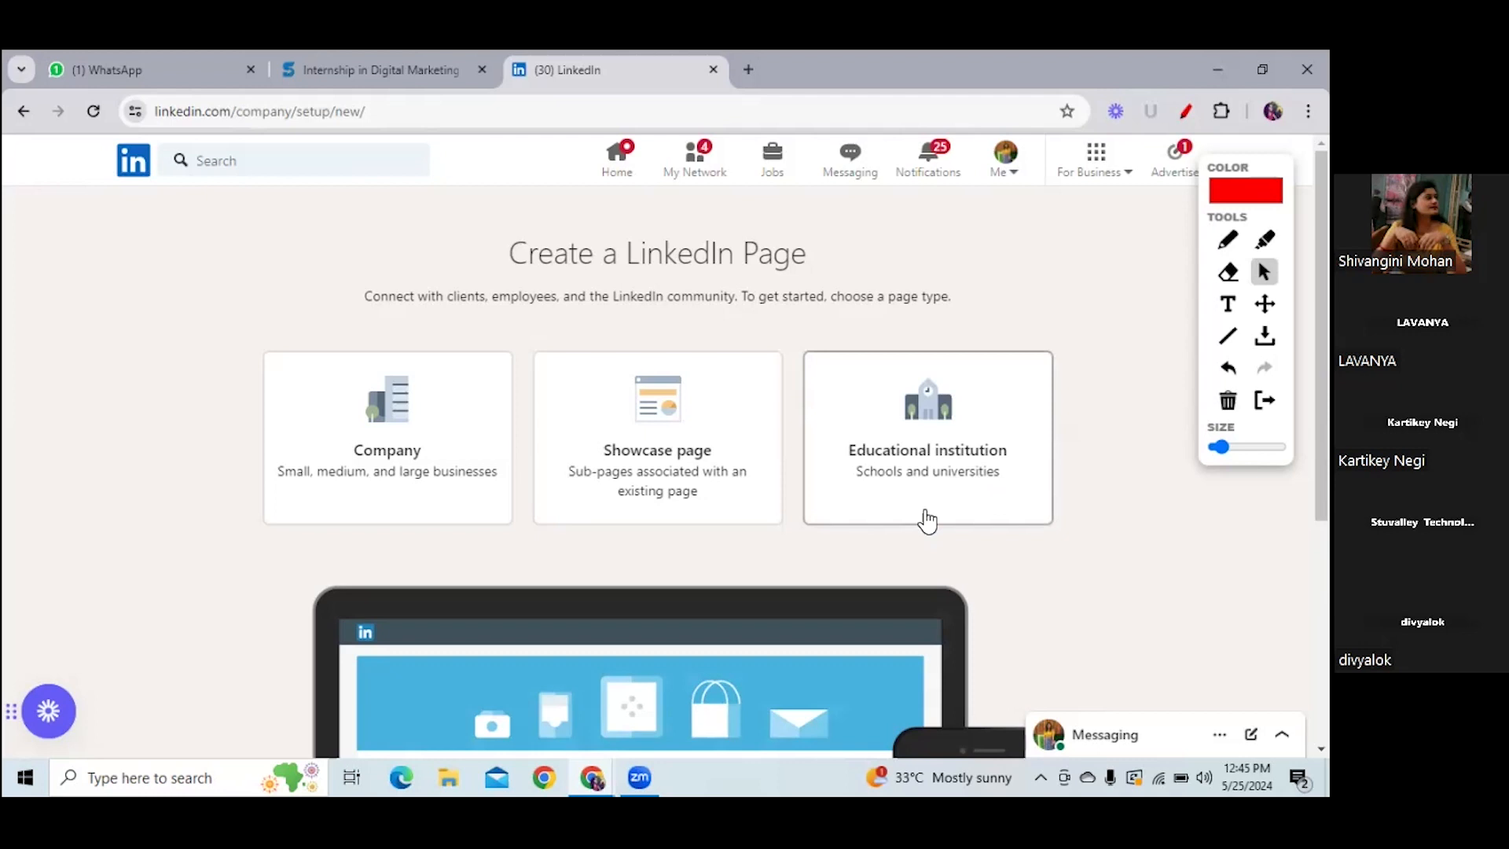
- Mark the Company card with a red tick, then select Company as the page type
click(1228, 240)
mouse_move(241, 379)
mouse_down()
mouse_move(276, 380)
mouse_move(334, 317)
mouse_up()
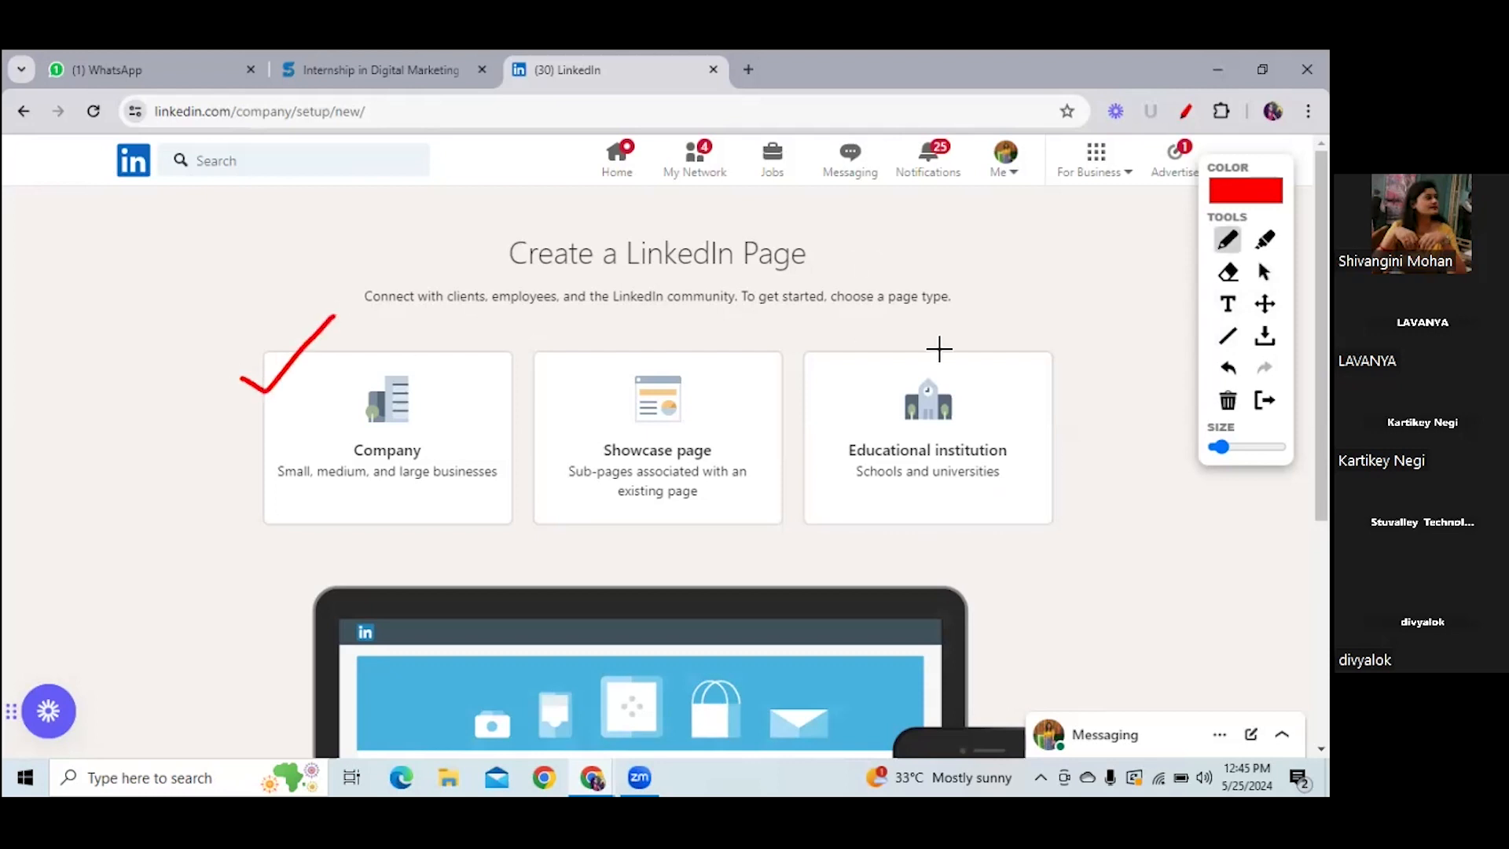
click(1263, 272)
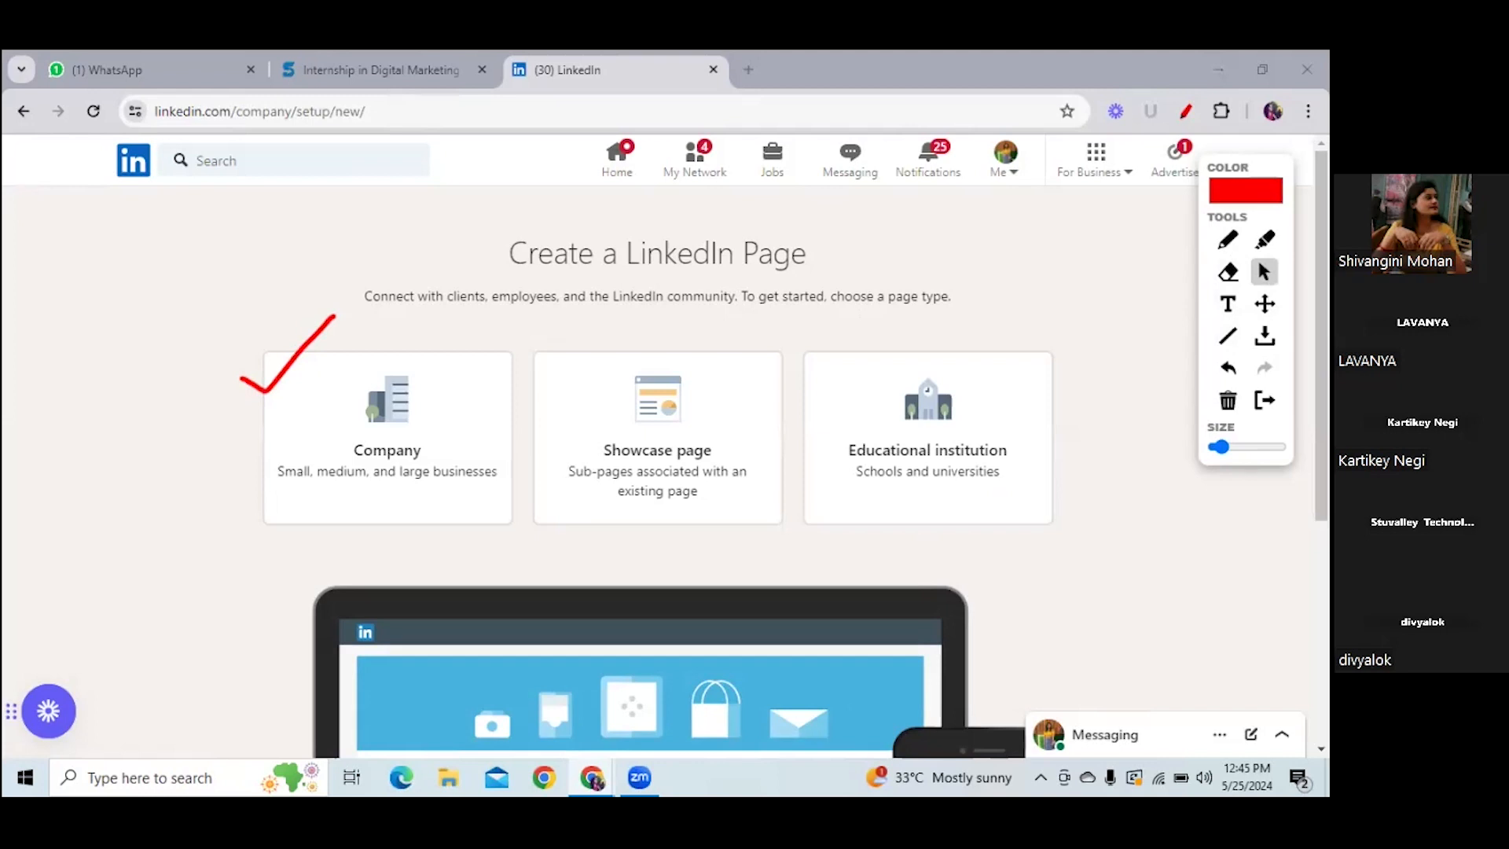
click(380, 429)
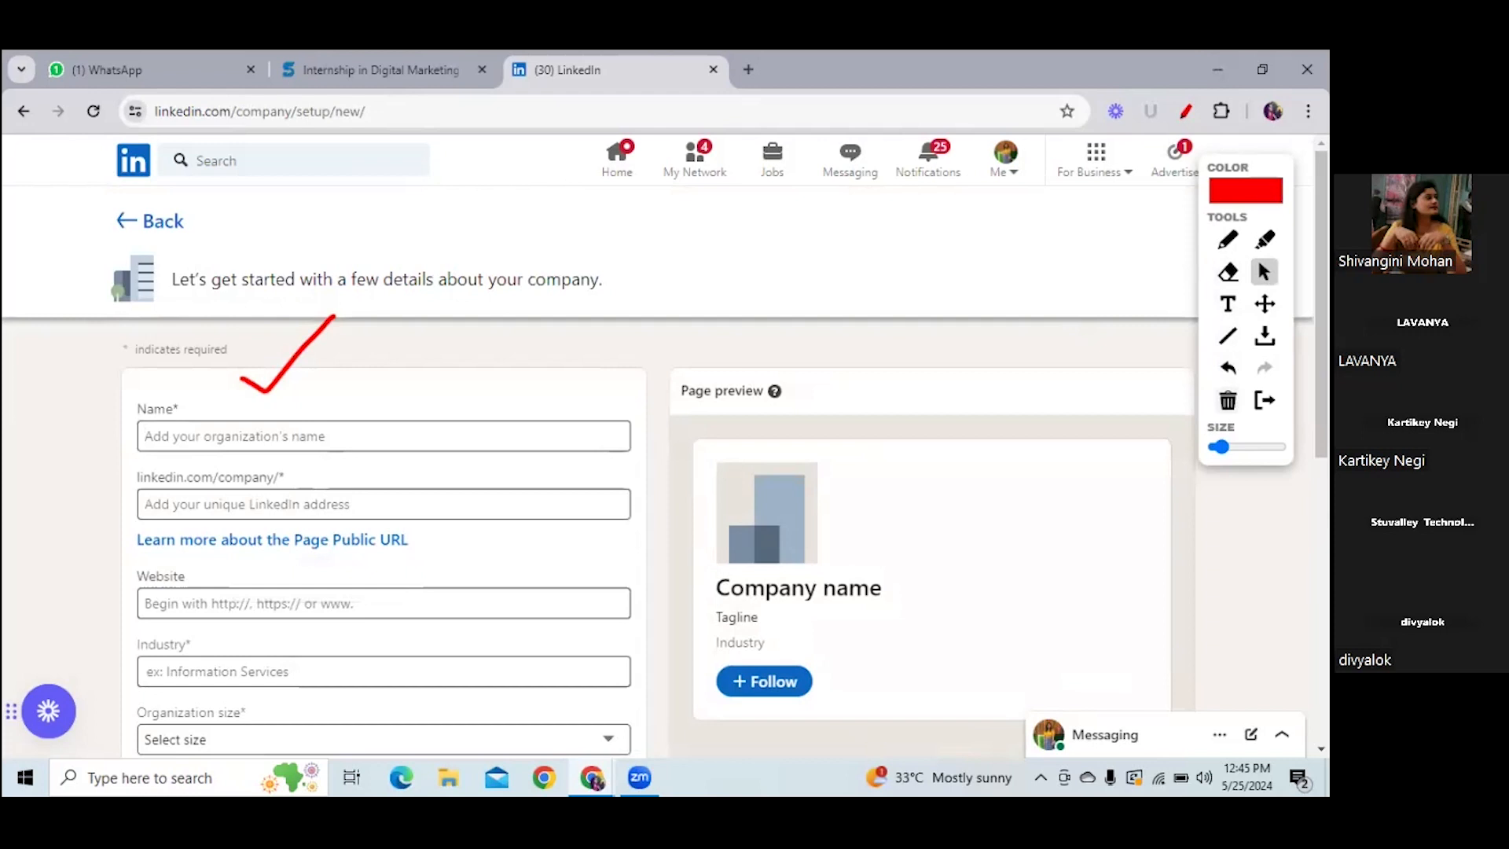
- Erase the red tick and start typing 'Marketing E' into the company Name field
click(1228, 400)
drag(1321, 377, 1321, 429)
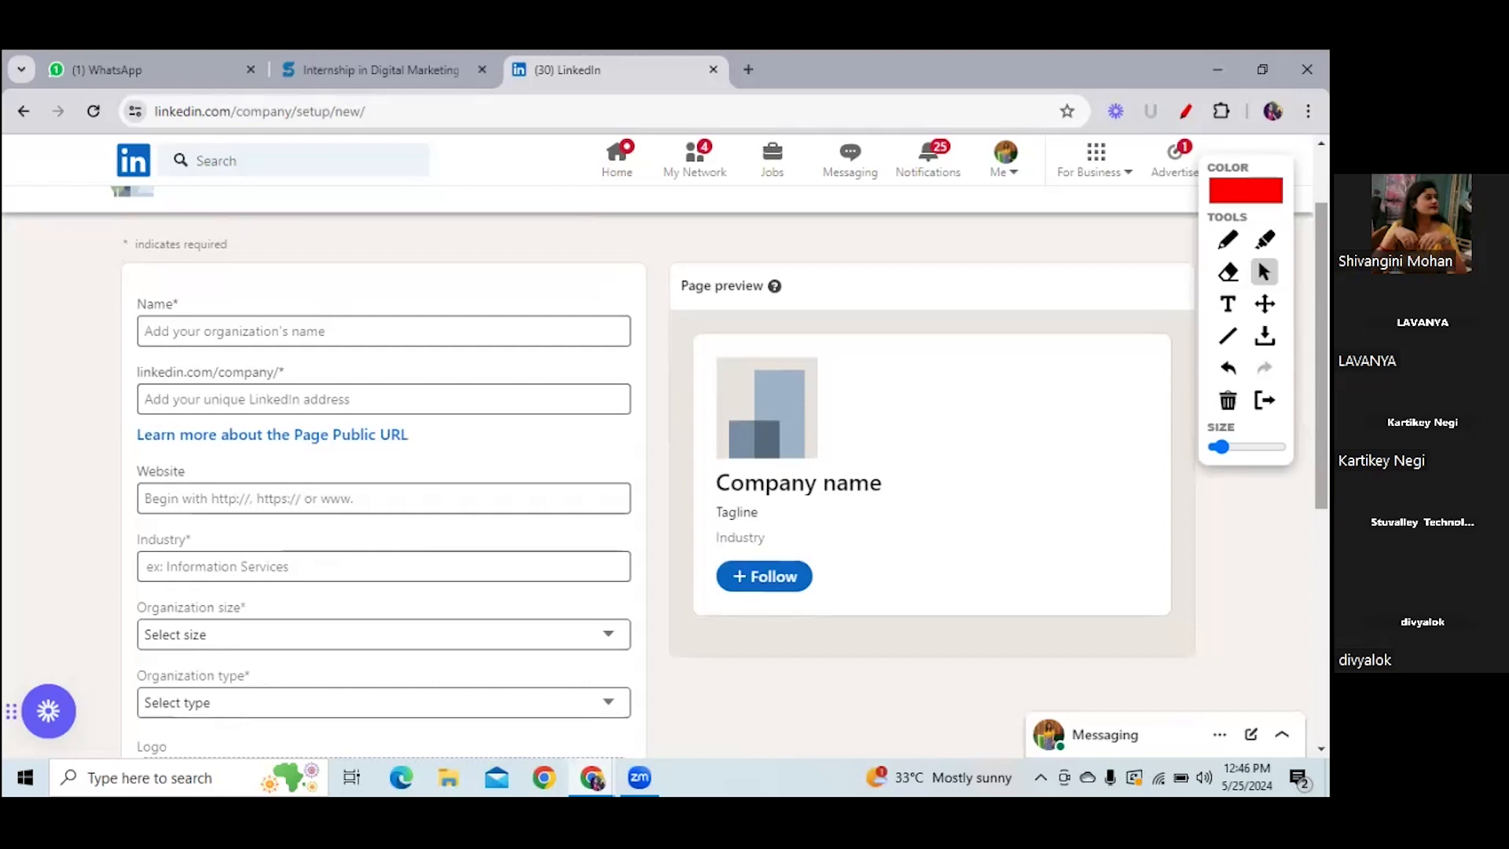
click(541, 338)
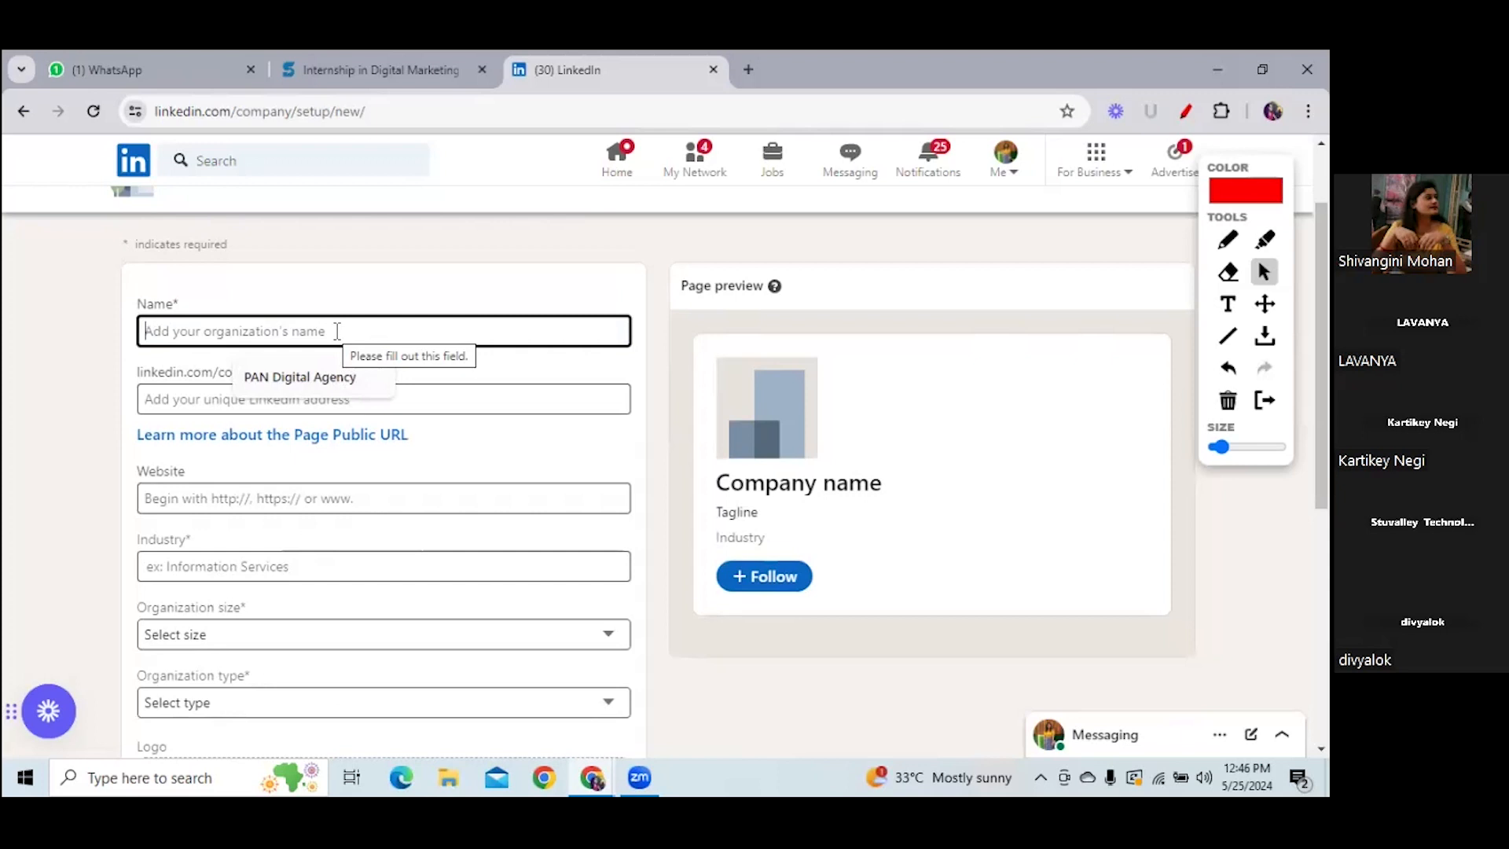
text(Ma)
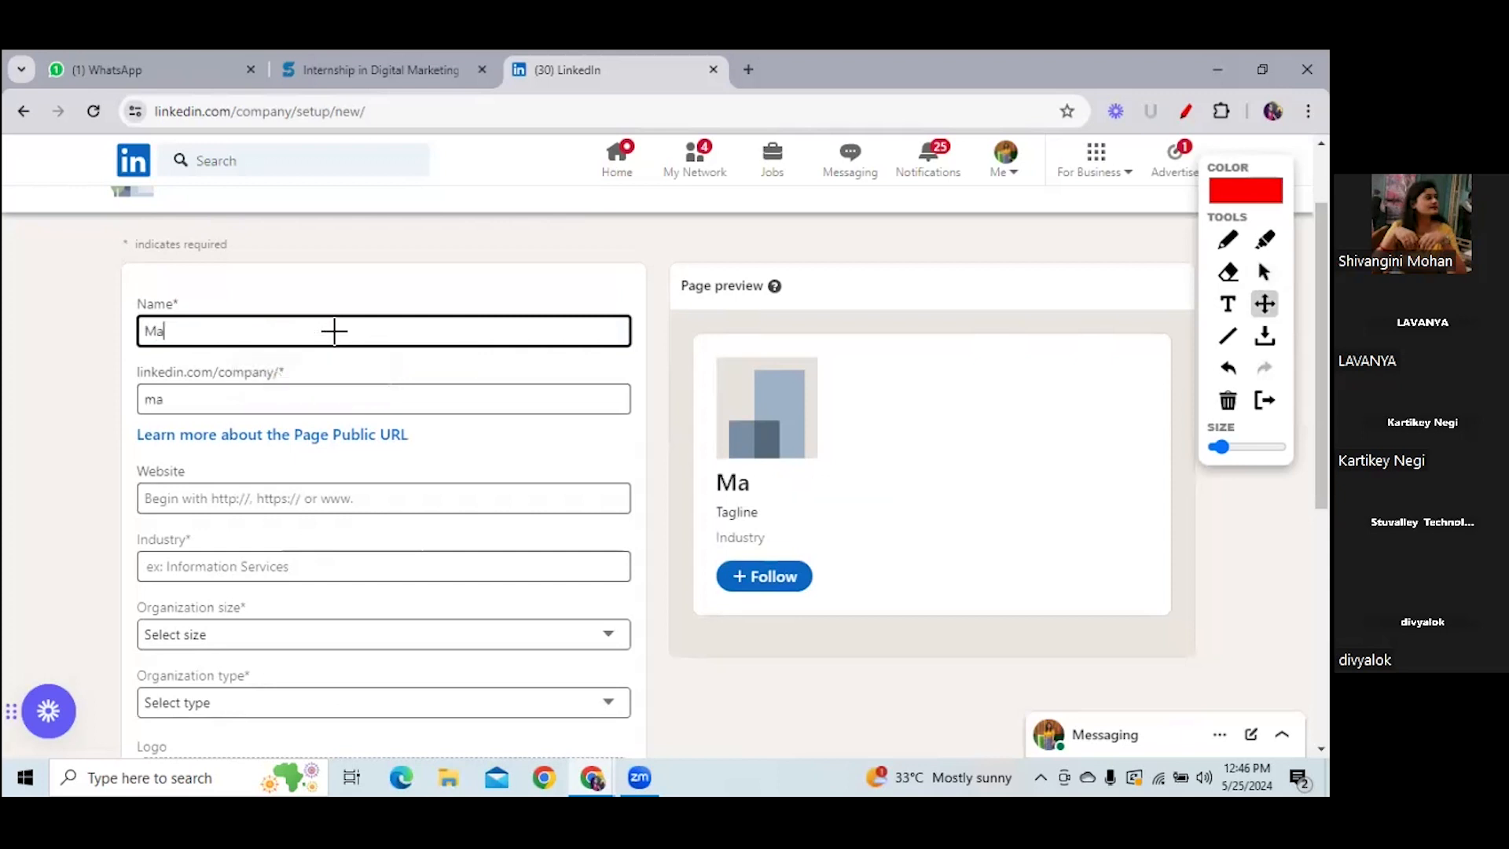
text(rketing E)
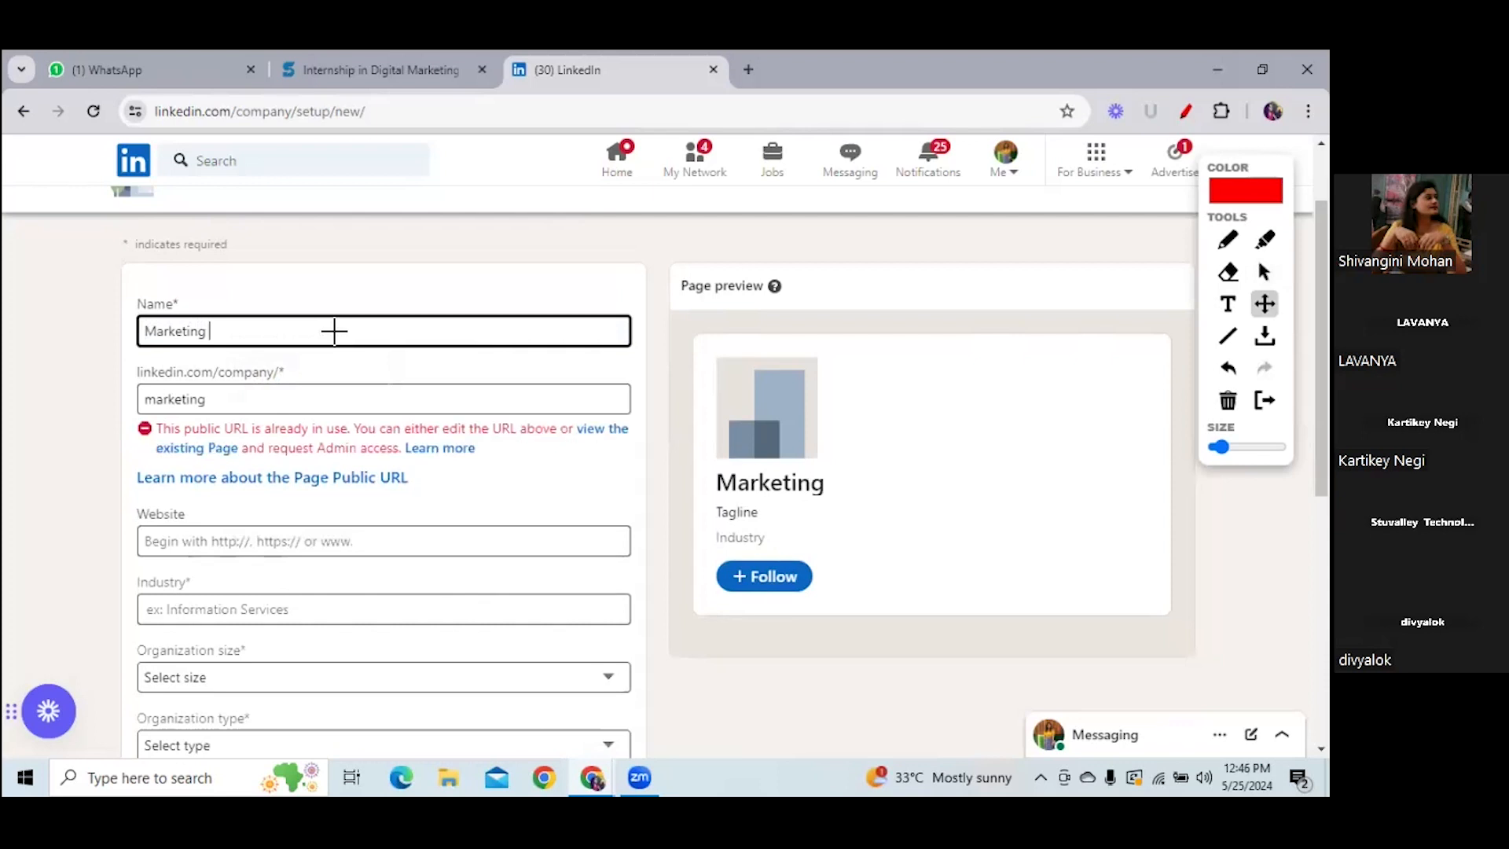
- Try Marketing Report, Marketing Funda and Marketing analyst as names, ending back at Marketing
key(BackSpace)
key(BackSpace)
text(re)
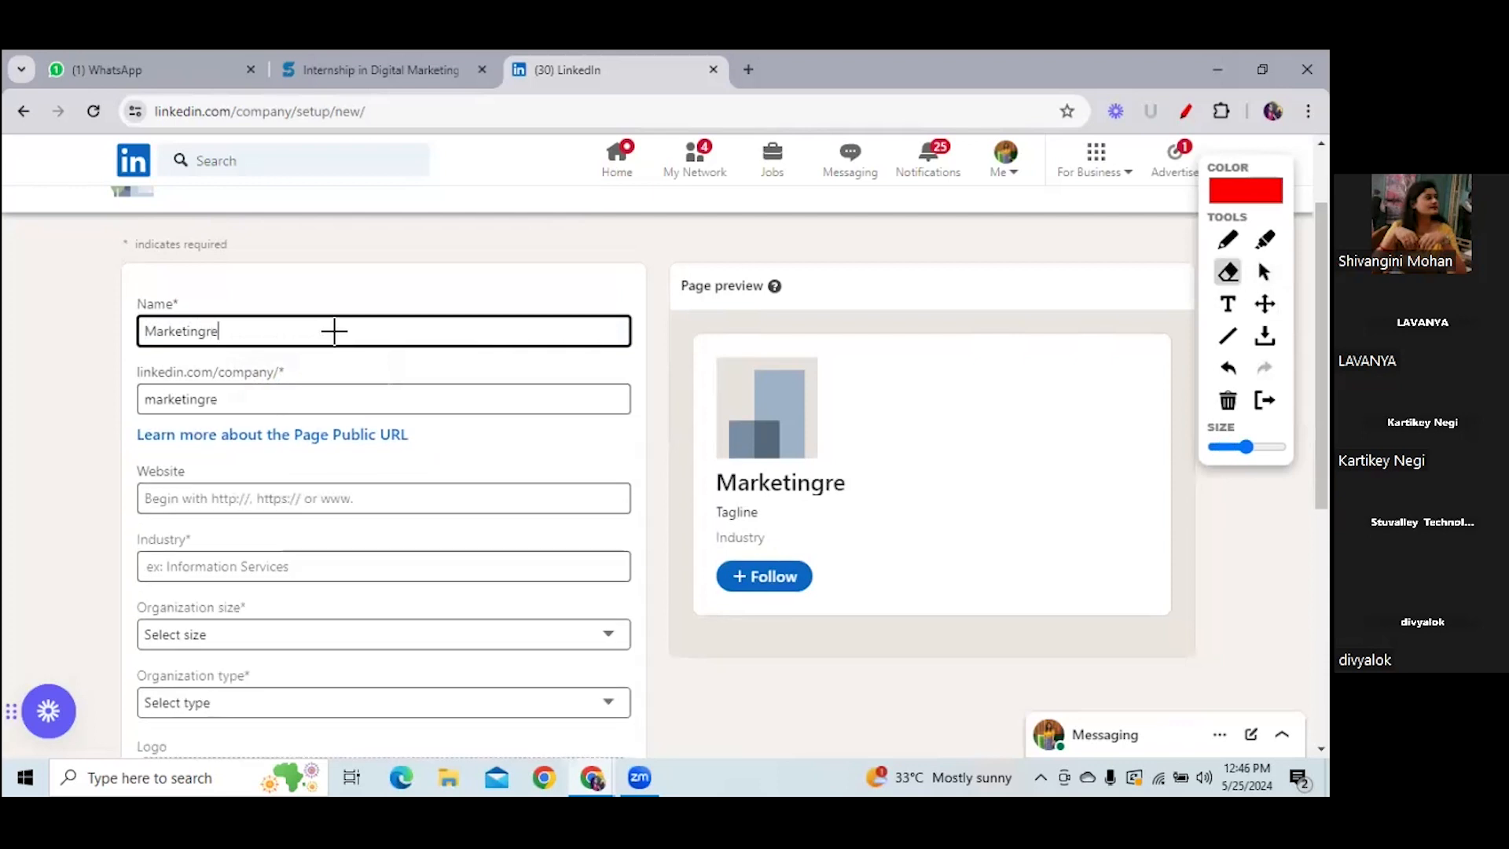
key(BackSpace)
key(BackSpace)
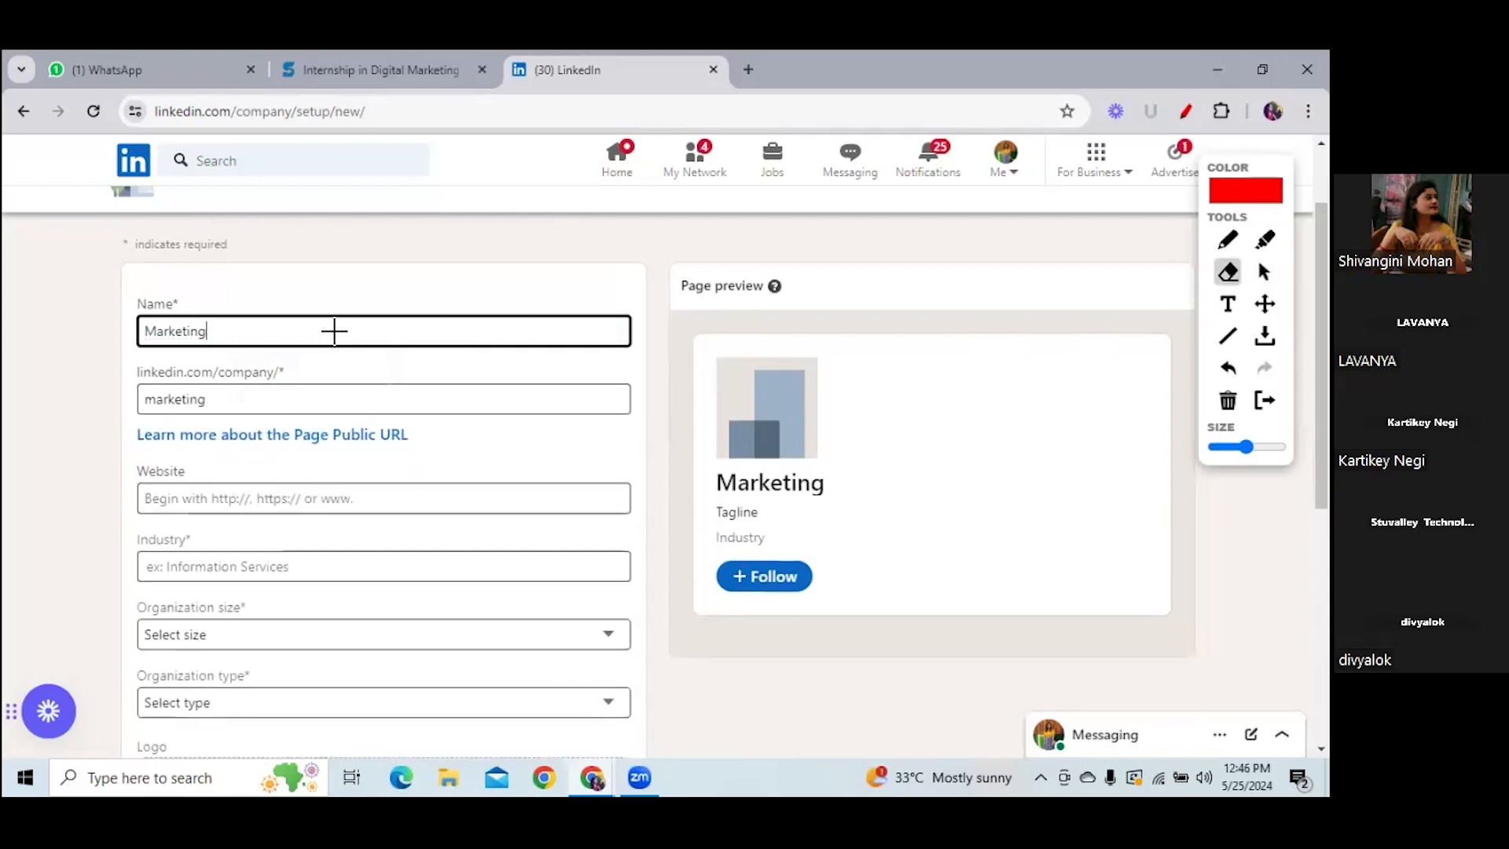
text(R)
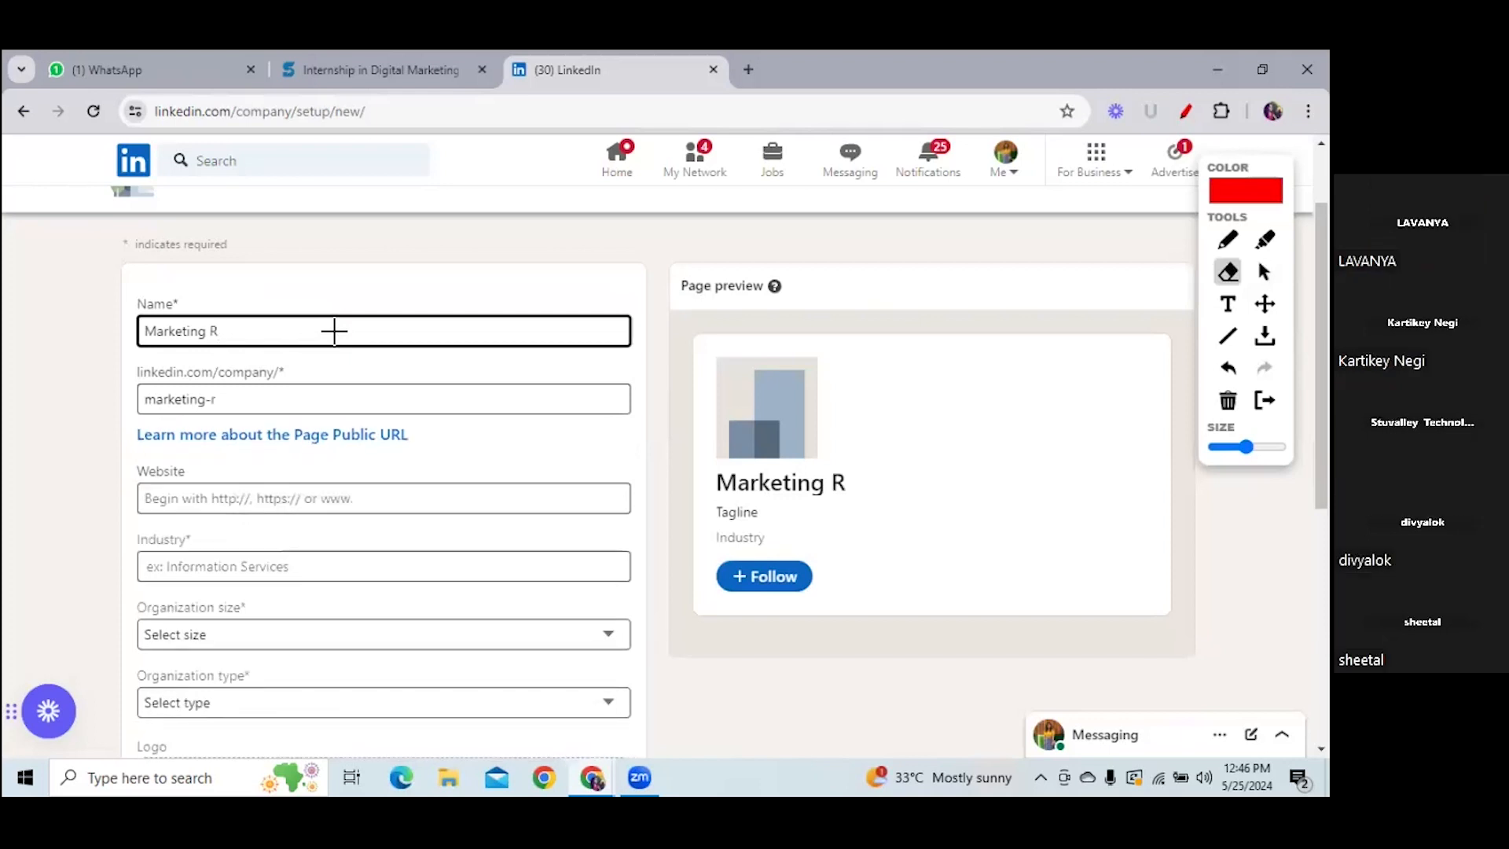
text(eport)
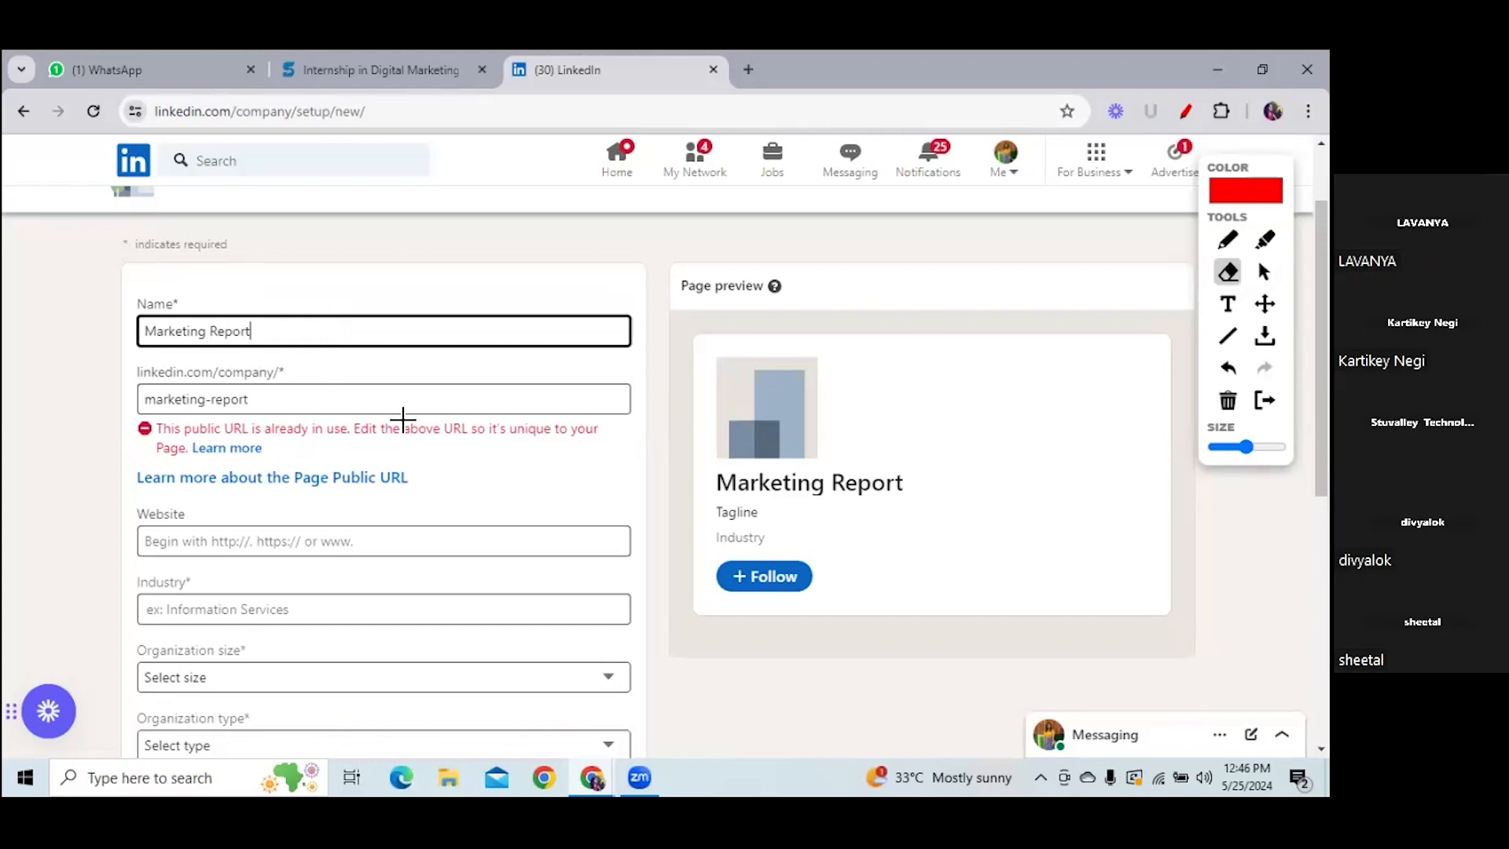
key(BackSpace)
key(BackSpace)
key(BackSpace)
key(BackSpace)
key(BackSpace)
key(BackSpace)
key(BackSpace)
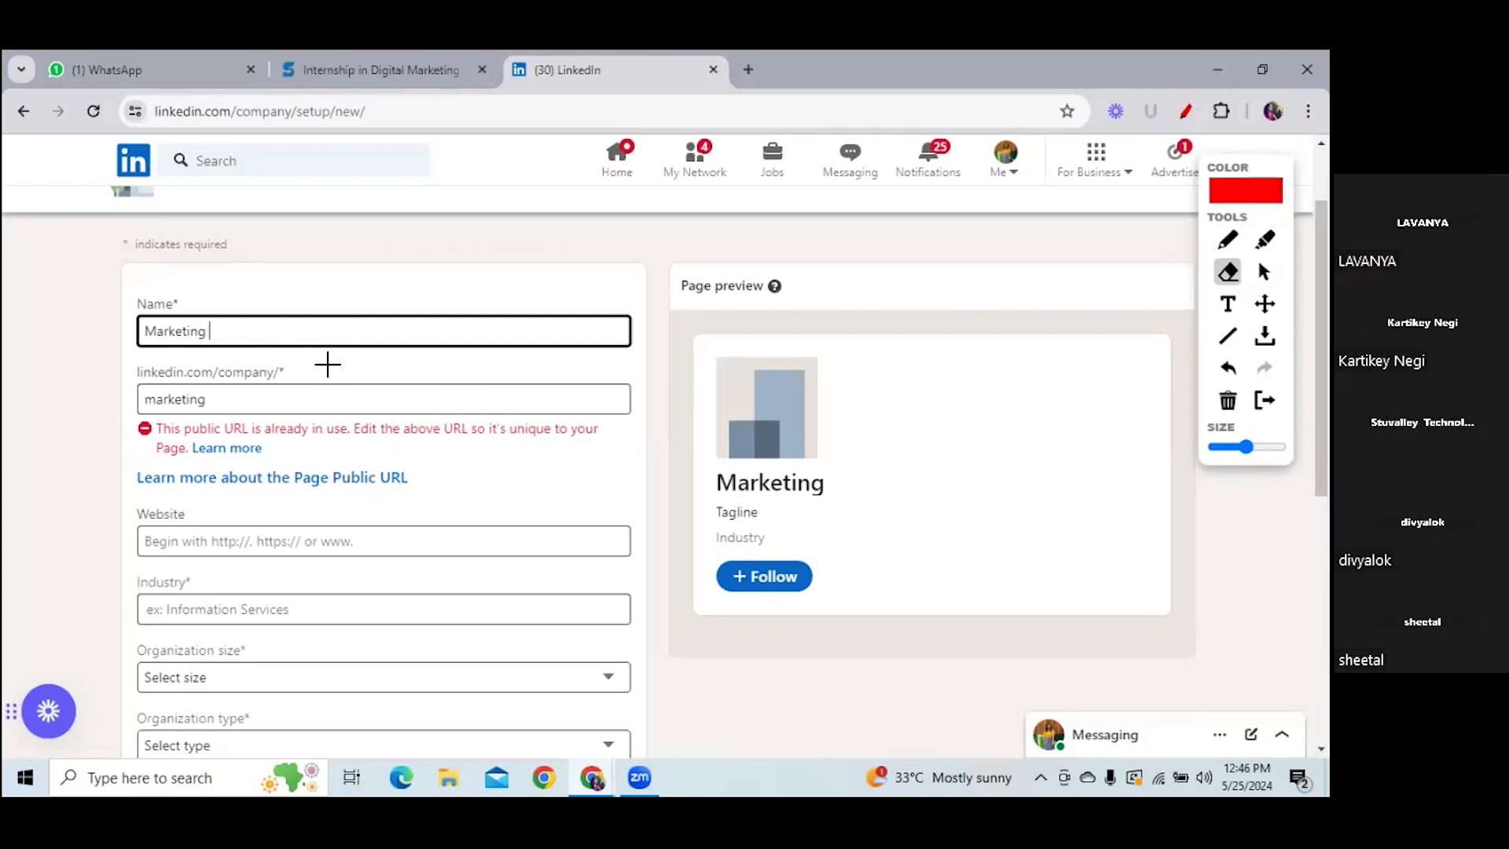
text(Funda)
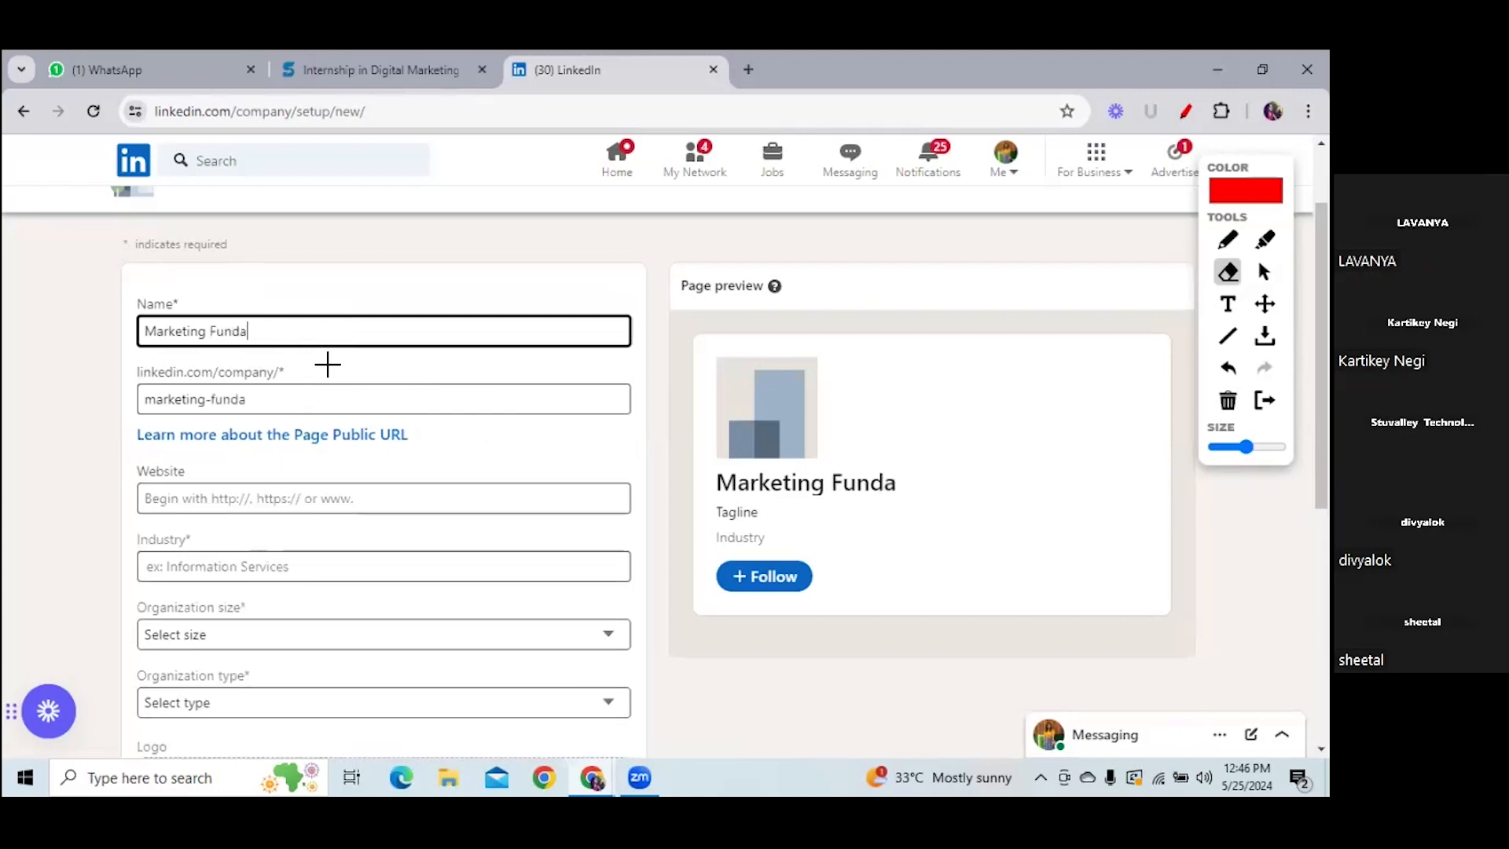
key(BackSpace)
key(BackSpace)
key(BackSpace)
key(BackSpace)
key(BackSpace)
key(BackSpace)
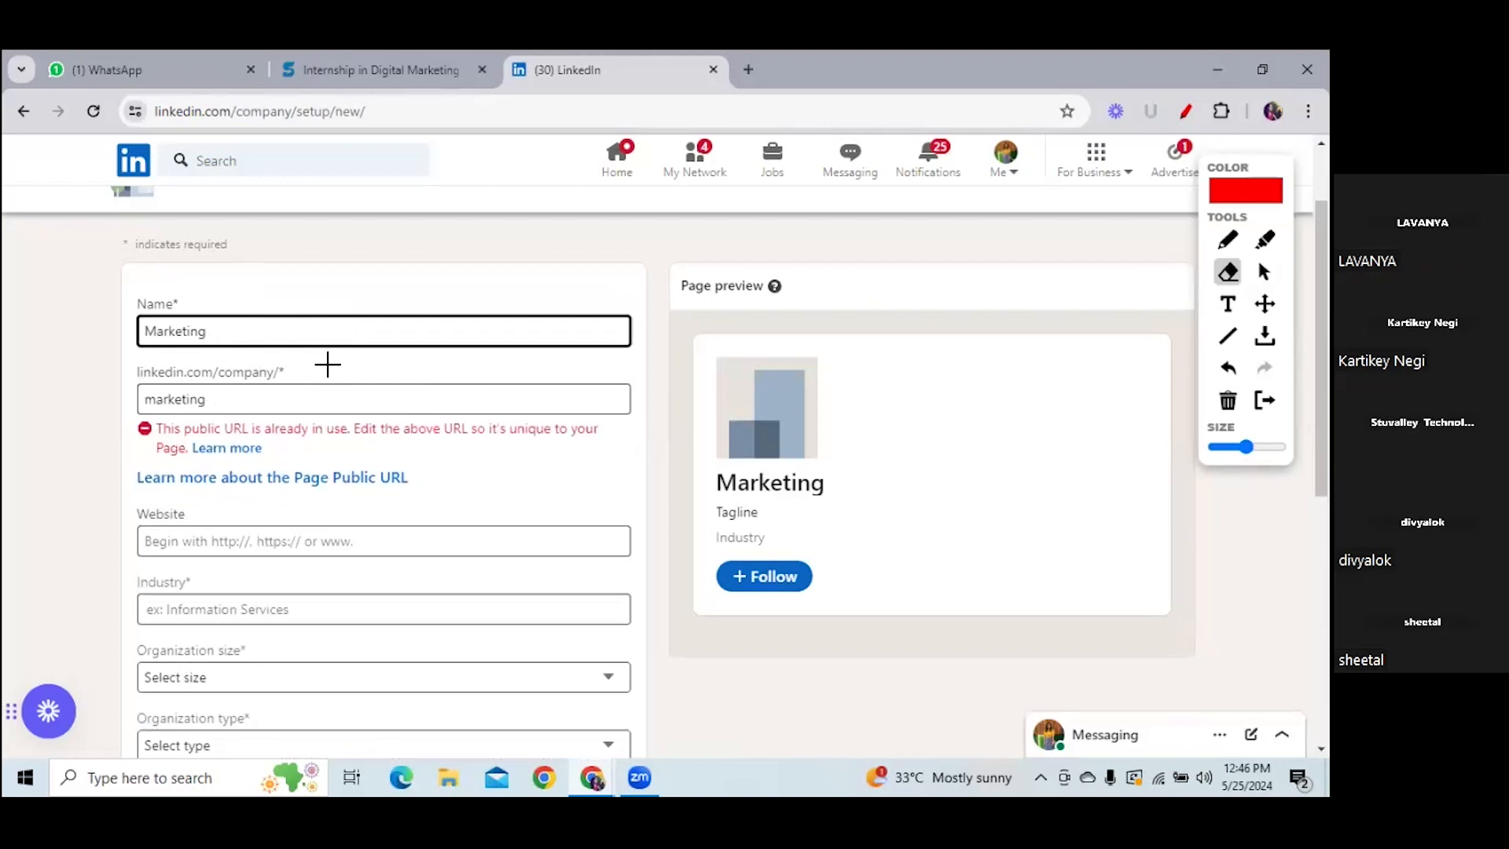
text(a)
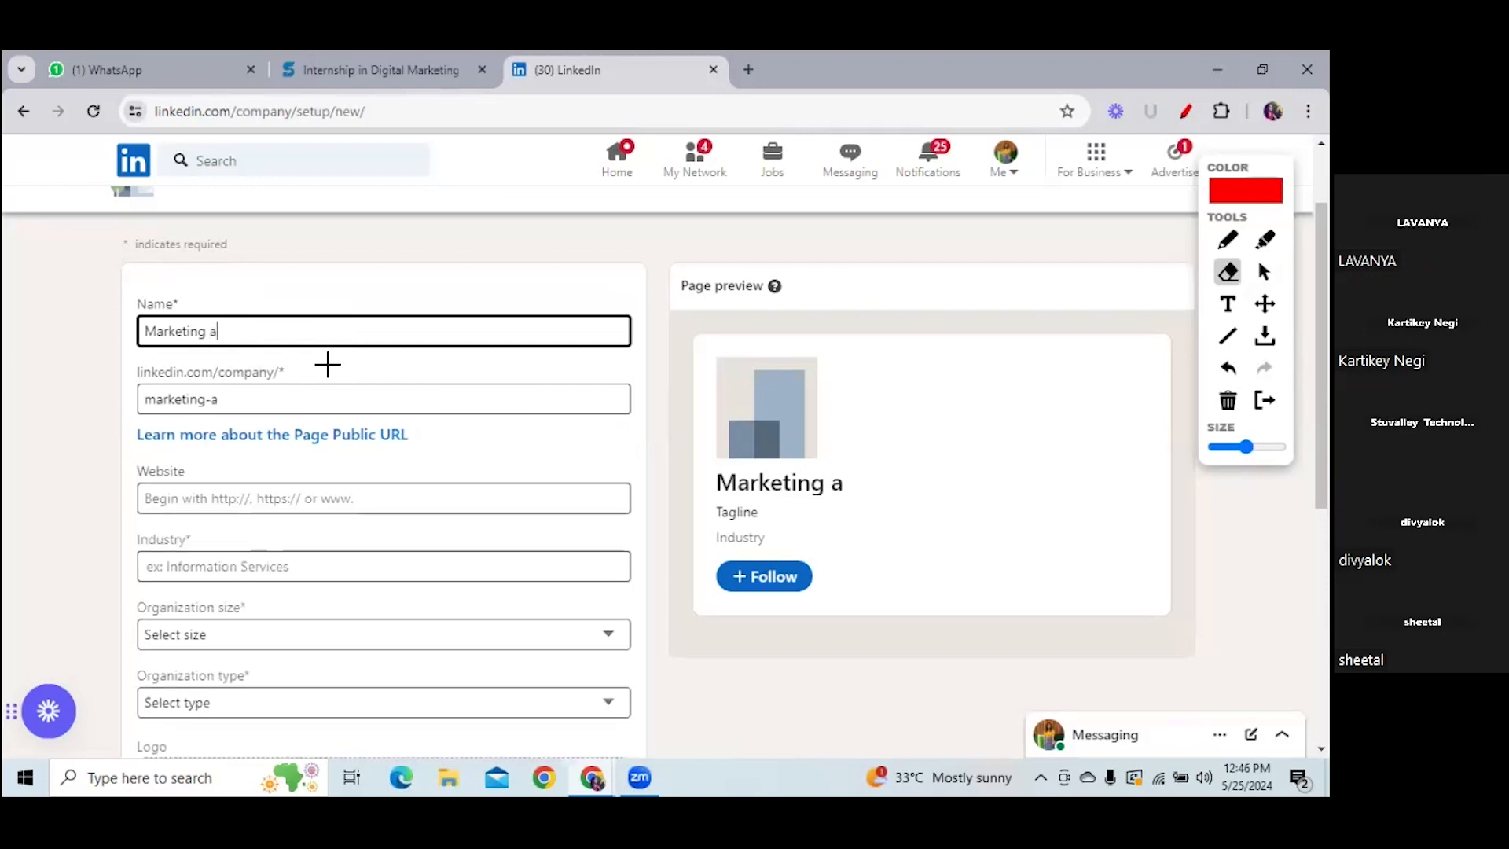
text(nalyst)
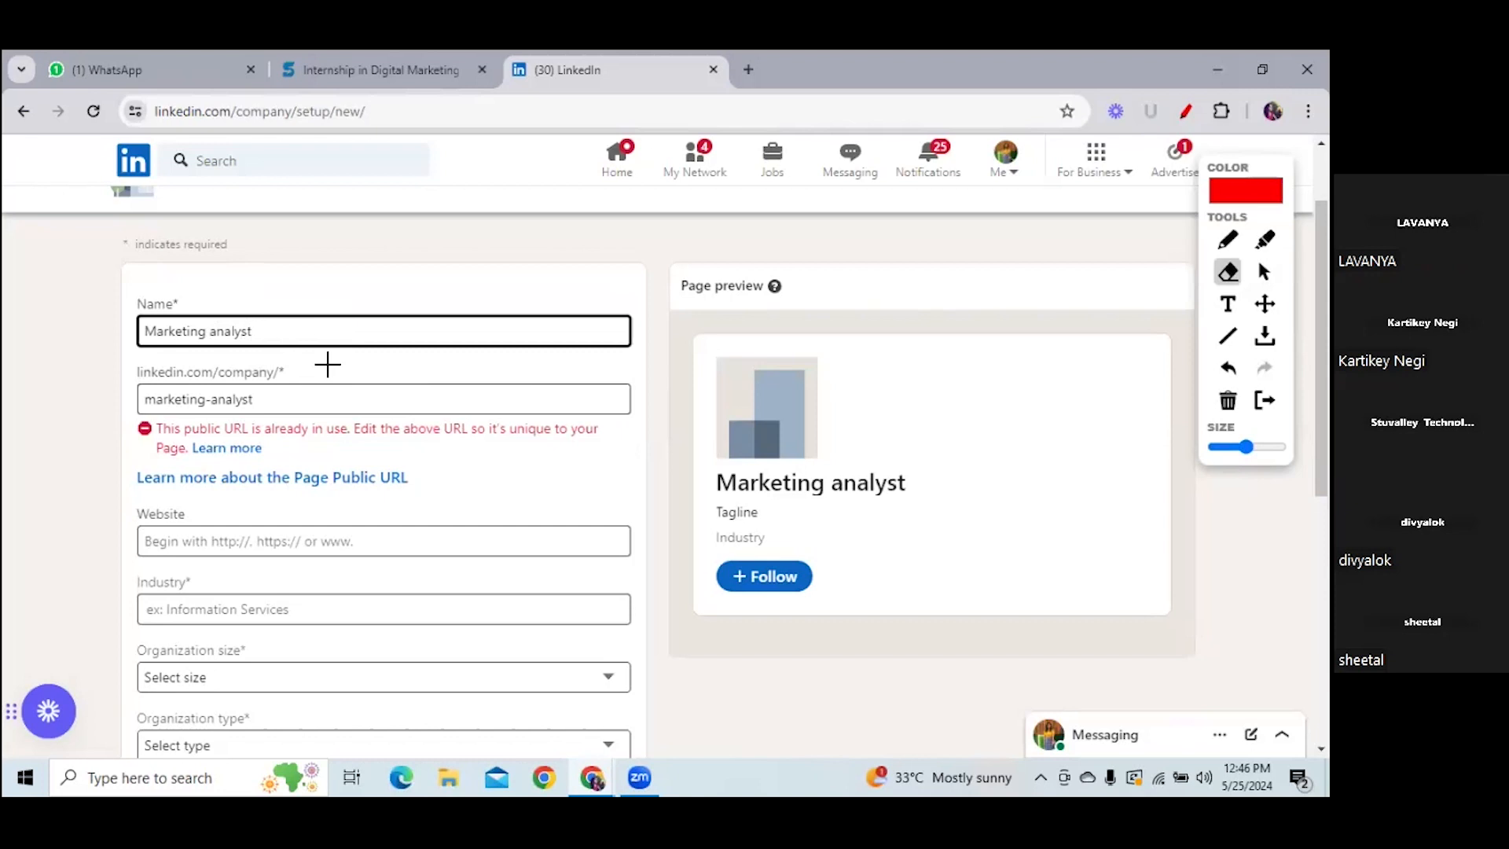
key(BackSpace)
key(BackSpace)
key(BackSpace)
key(BackSpace)
key(BackSpace)
key(BackSpace)
key(BackSpace)
key(BackSpace)
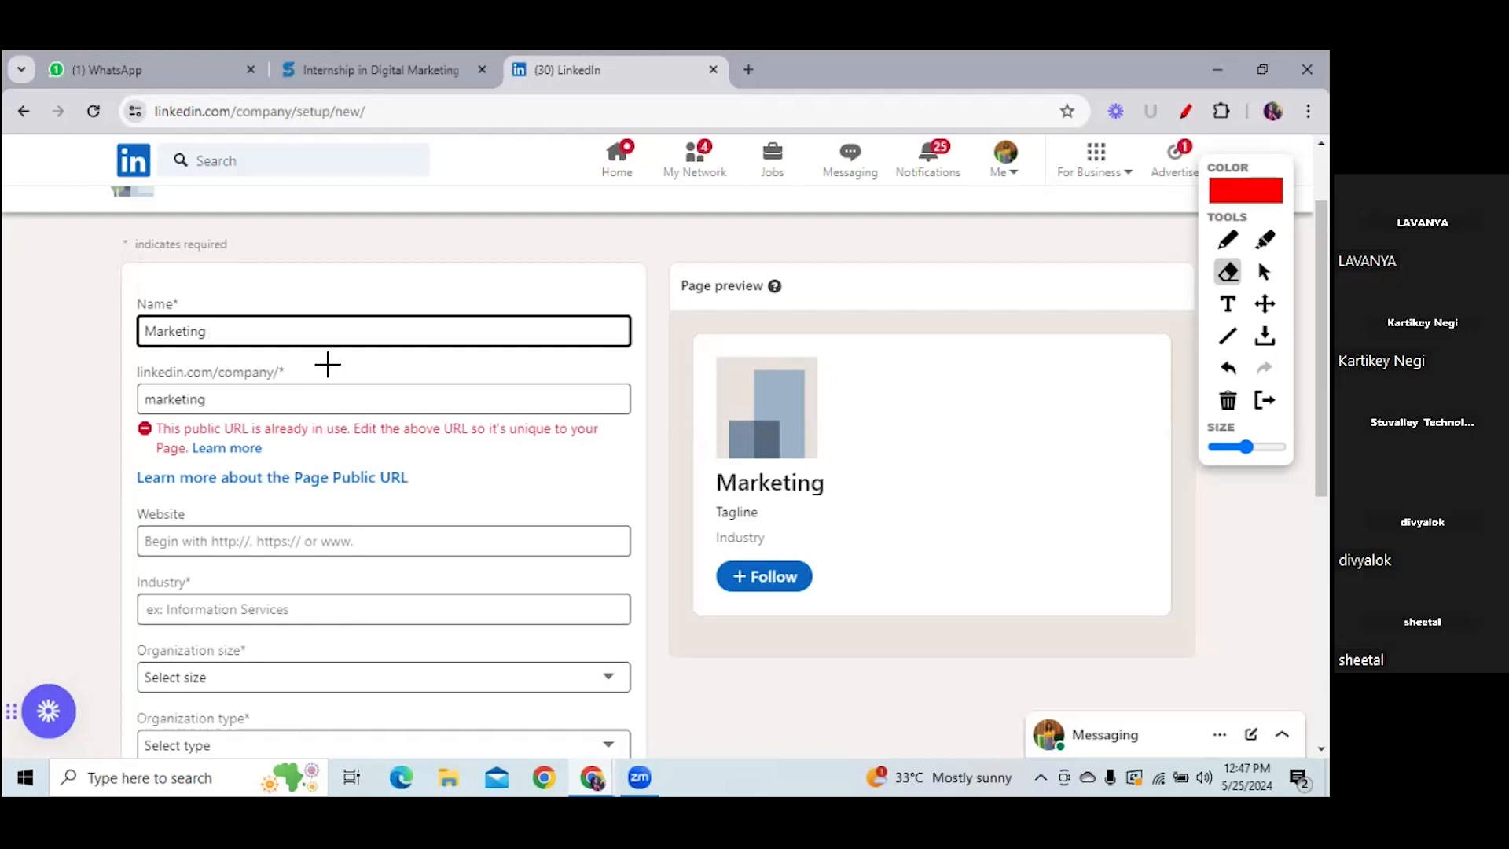
- Try the names Marketing School and Online Marketing in the Name field
text(Scg)
key(BackSpace)
text(hool)
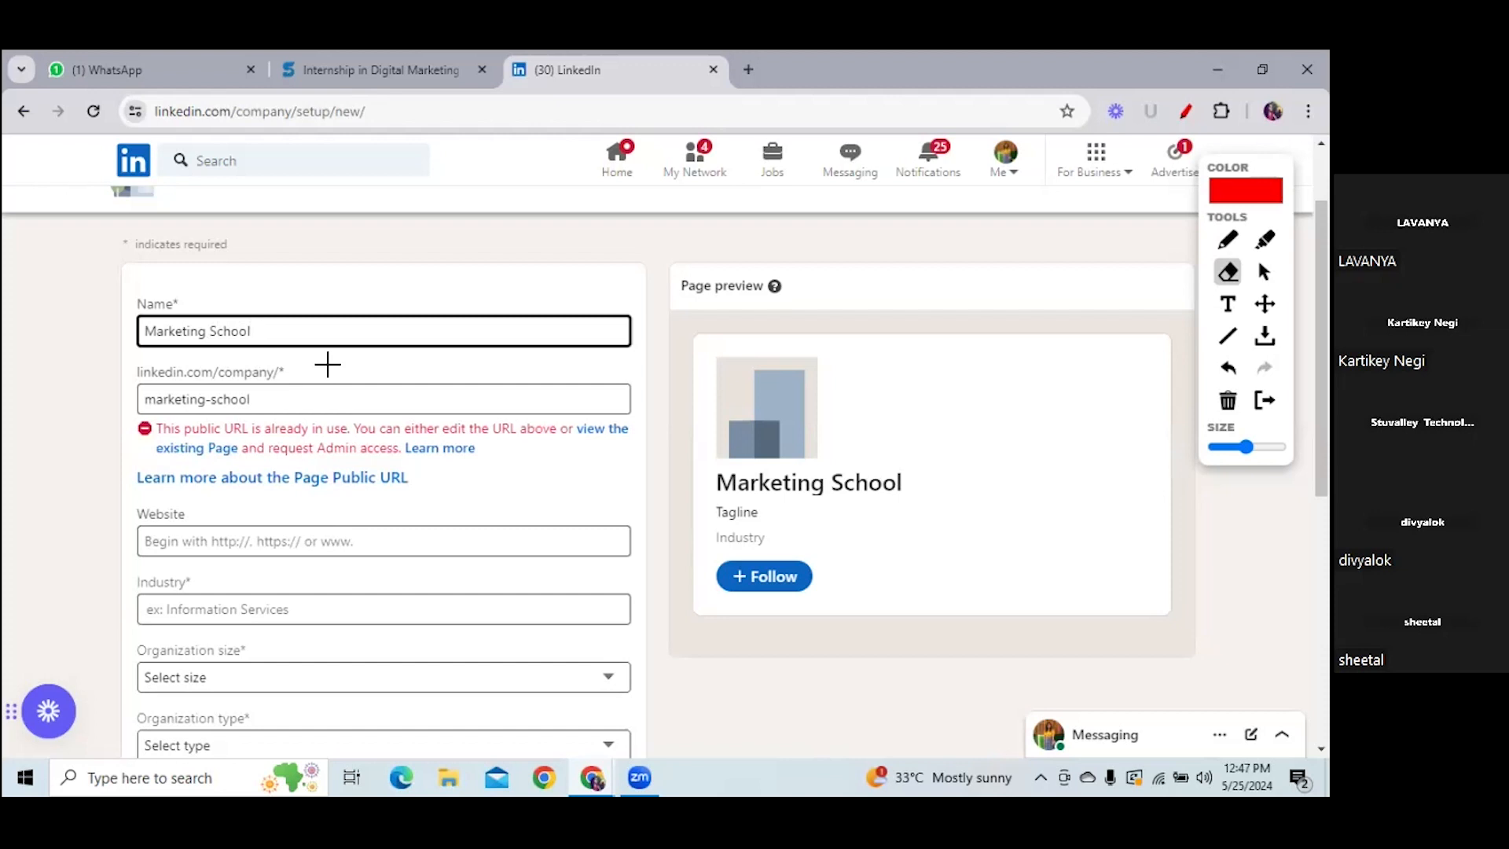
key(BackSpace)
key(BackSpace)
key(BackSpace)
key(BackSpace)
key(BackSpace)
key(BackSpace)
key(BackSpace)
key(BackSpace)
key(BackSpace)
key(BackSpace)
key(BackSpace)
key(BackSpace)
key(BackSpace)
key(BackSpace)
key(BackSpace)
key(BackSpace)
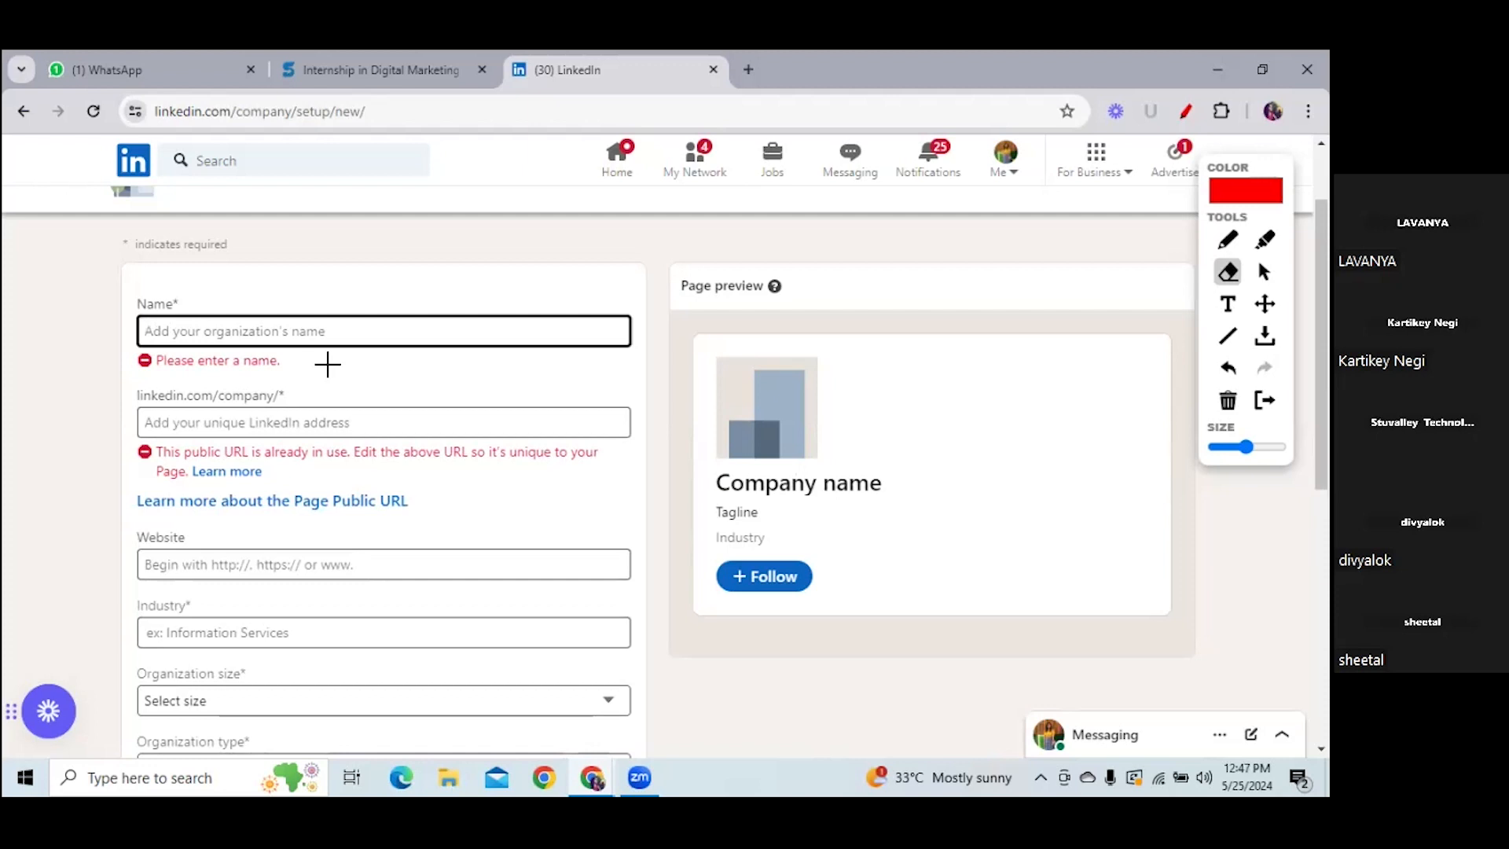
text(Online )
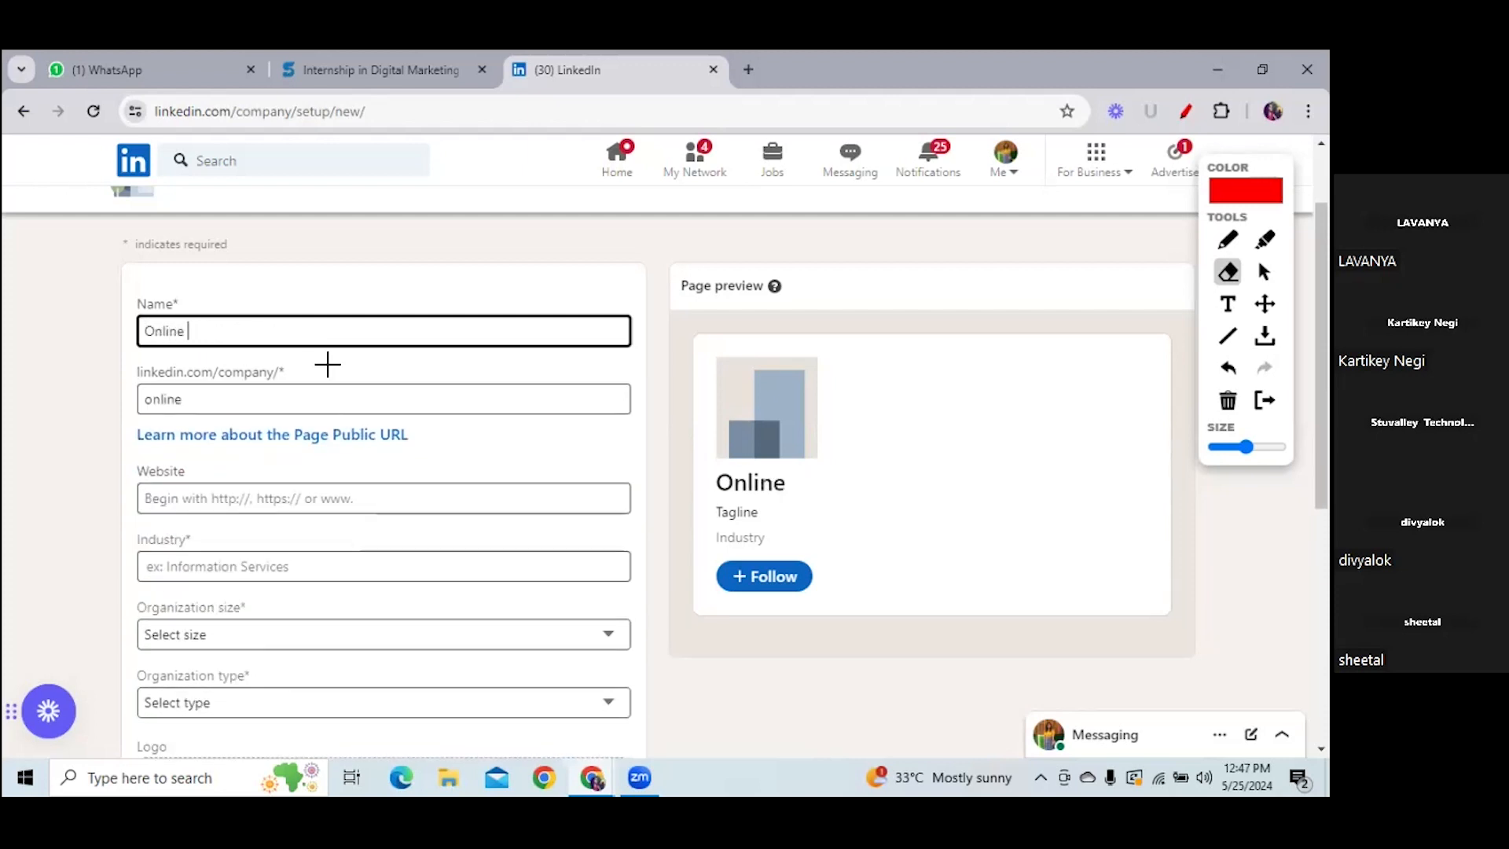
text(Market)
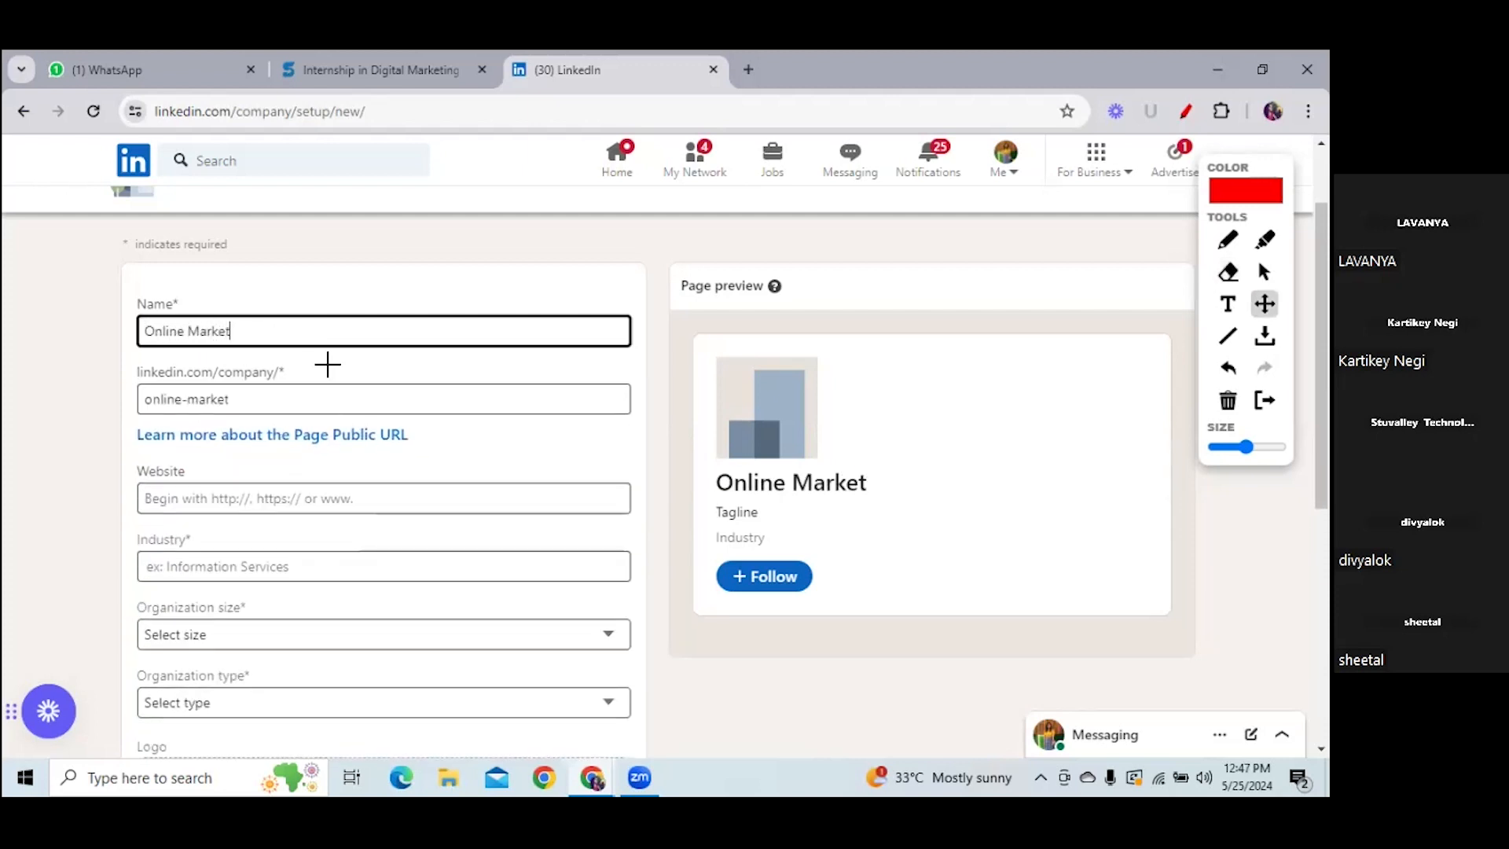
text(ing)
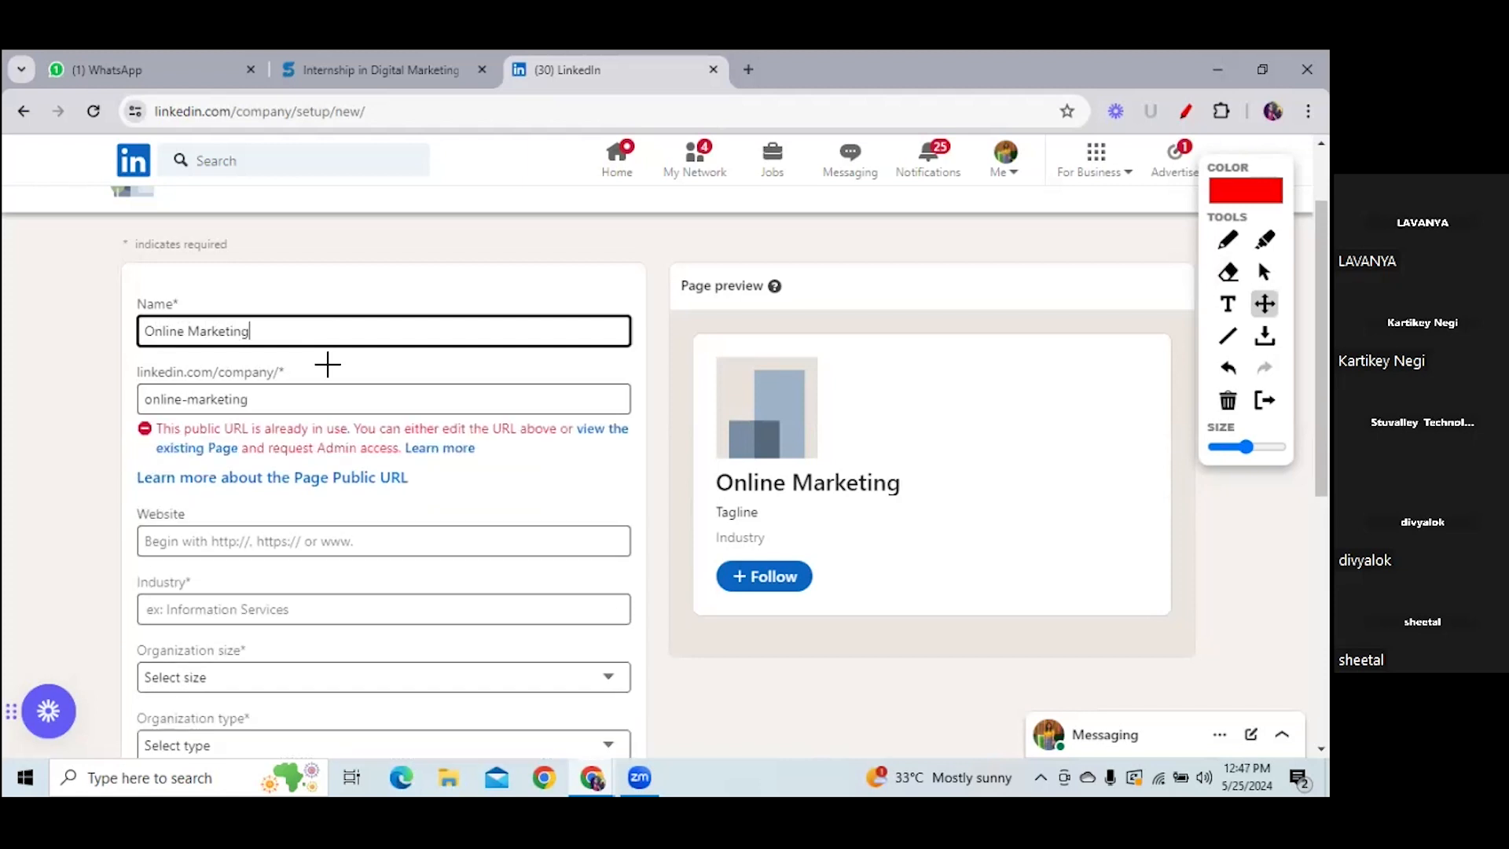
key(BackSpace)
key(BackSpace)
key(BackSpace)
key(BackSpace)
key(BackSpace)
key(BackSpace)
key(BackSpace)
key(BackSpace)
key(BackSpace)
key(BackSpace)
key(BackSpace)
key(BackSpace)
key(BackSpace)
key(BackSpace)
key(BackSpace)
key(BackSpace)
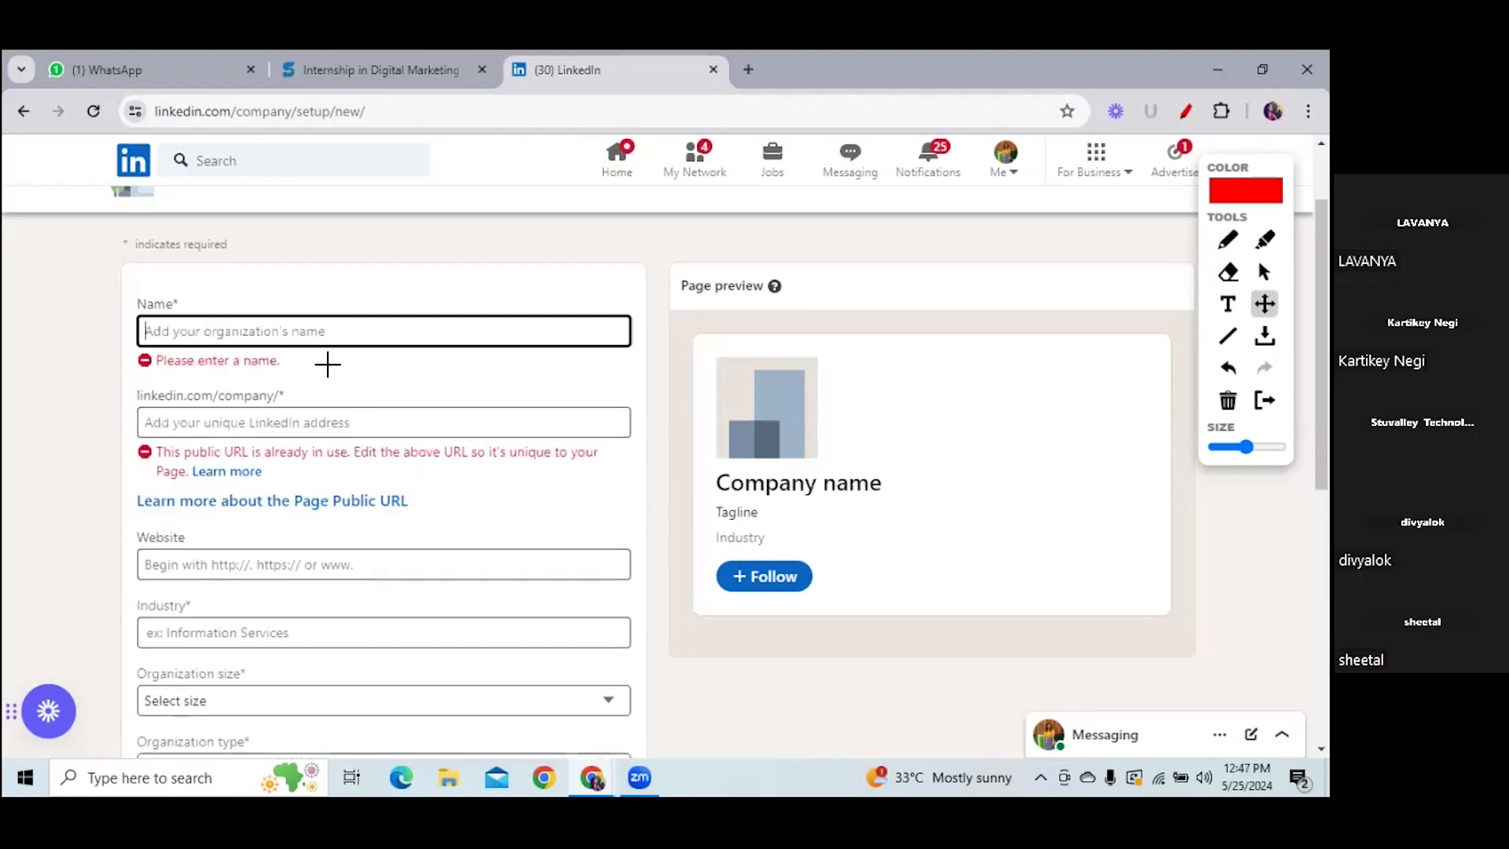
- Settle on 'Digital marketing Agency' as the name and underline it in red
text(Digi)
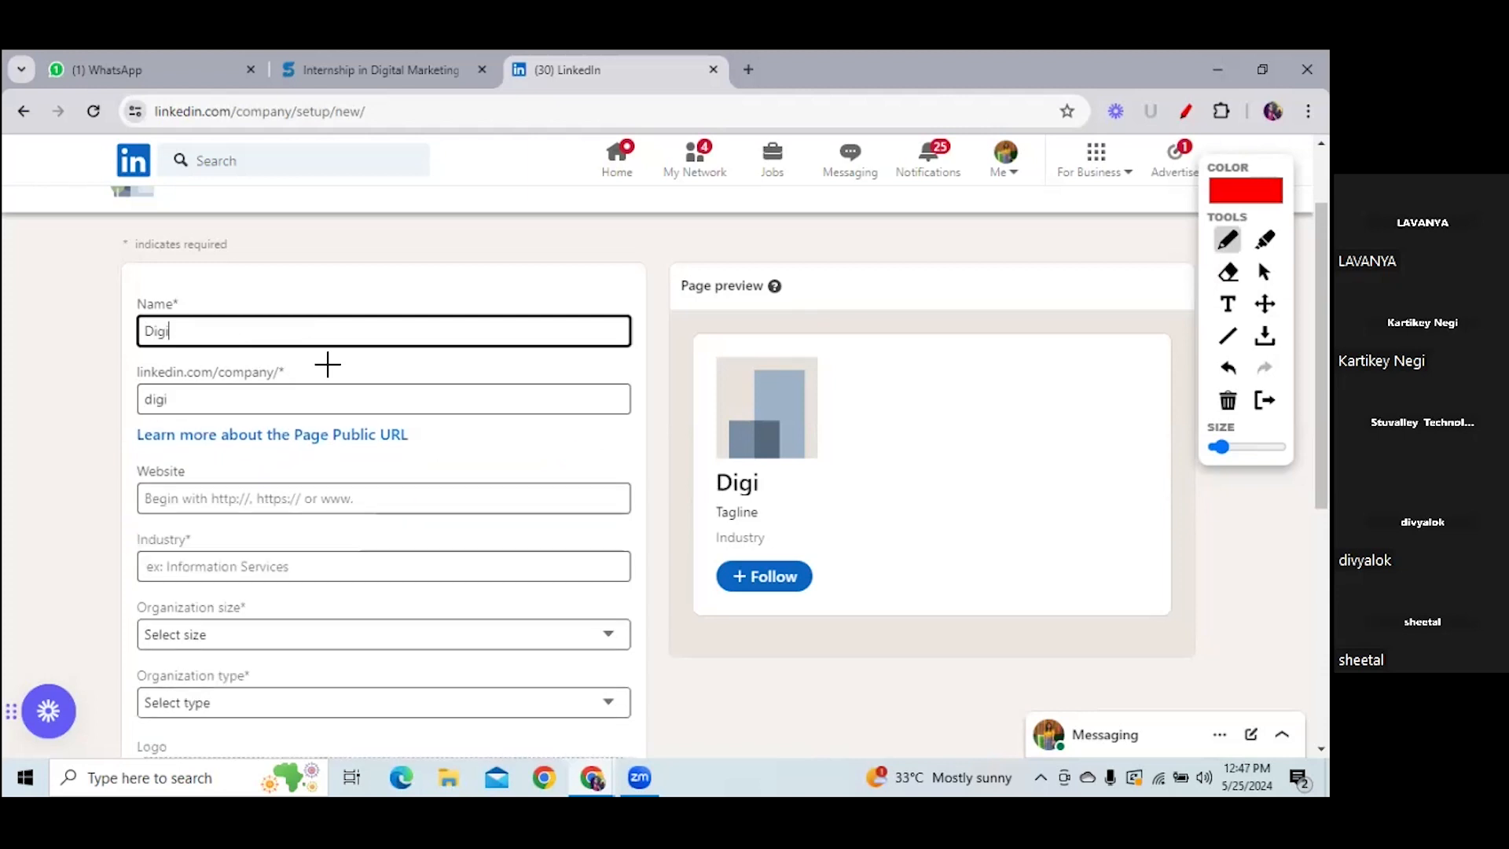
text(tal mar)
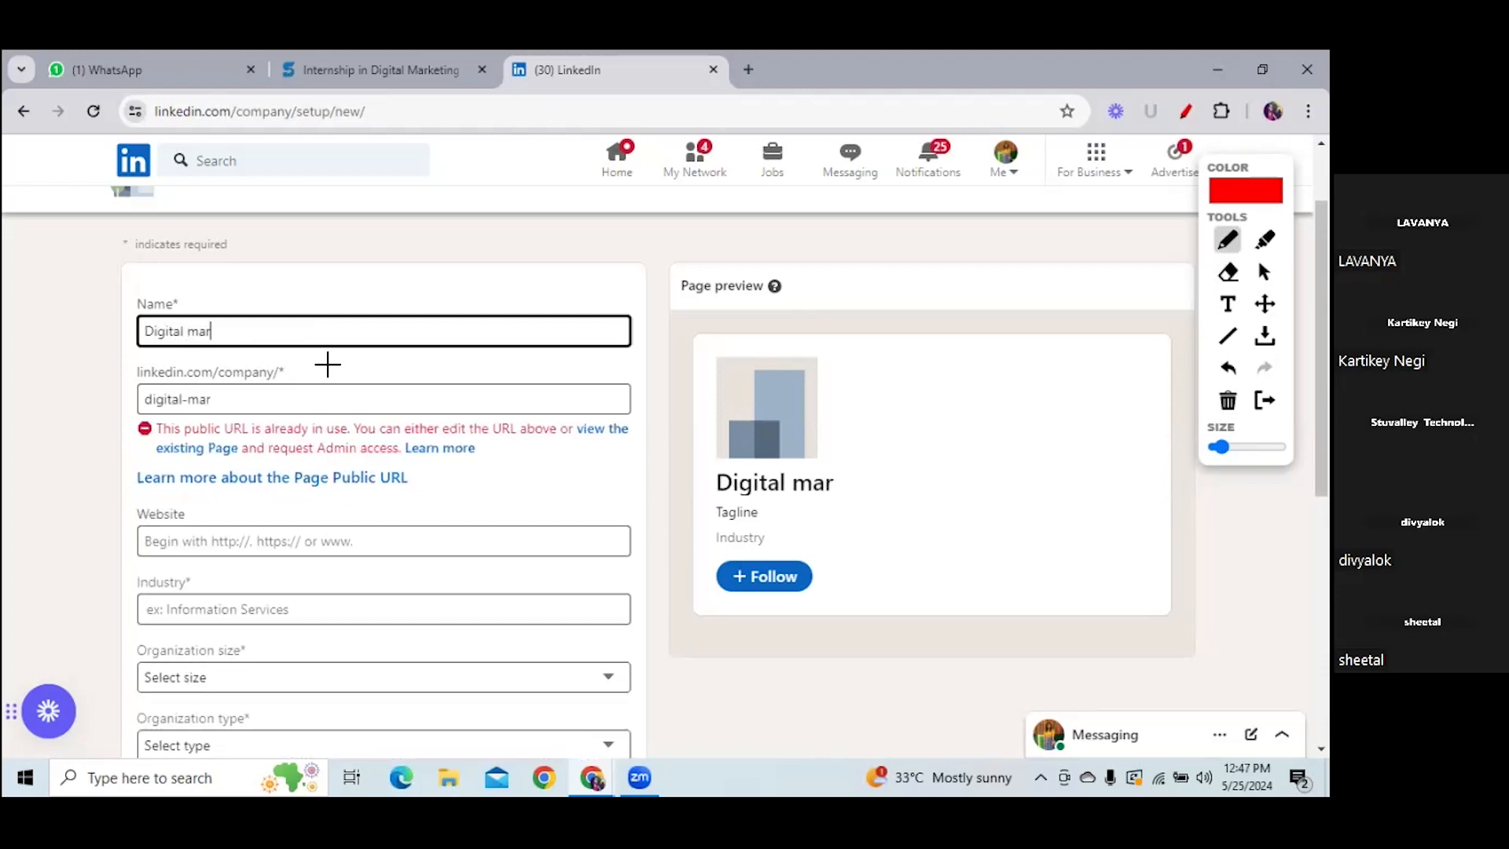
text(keting)
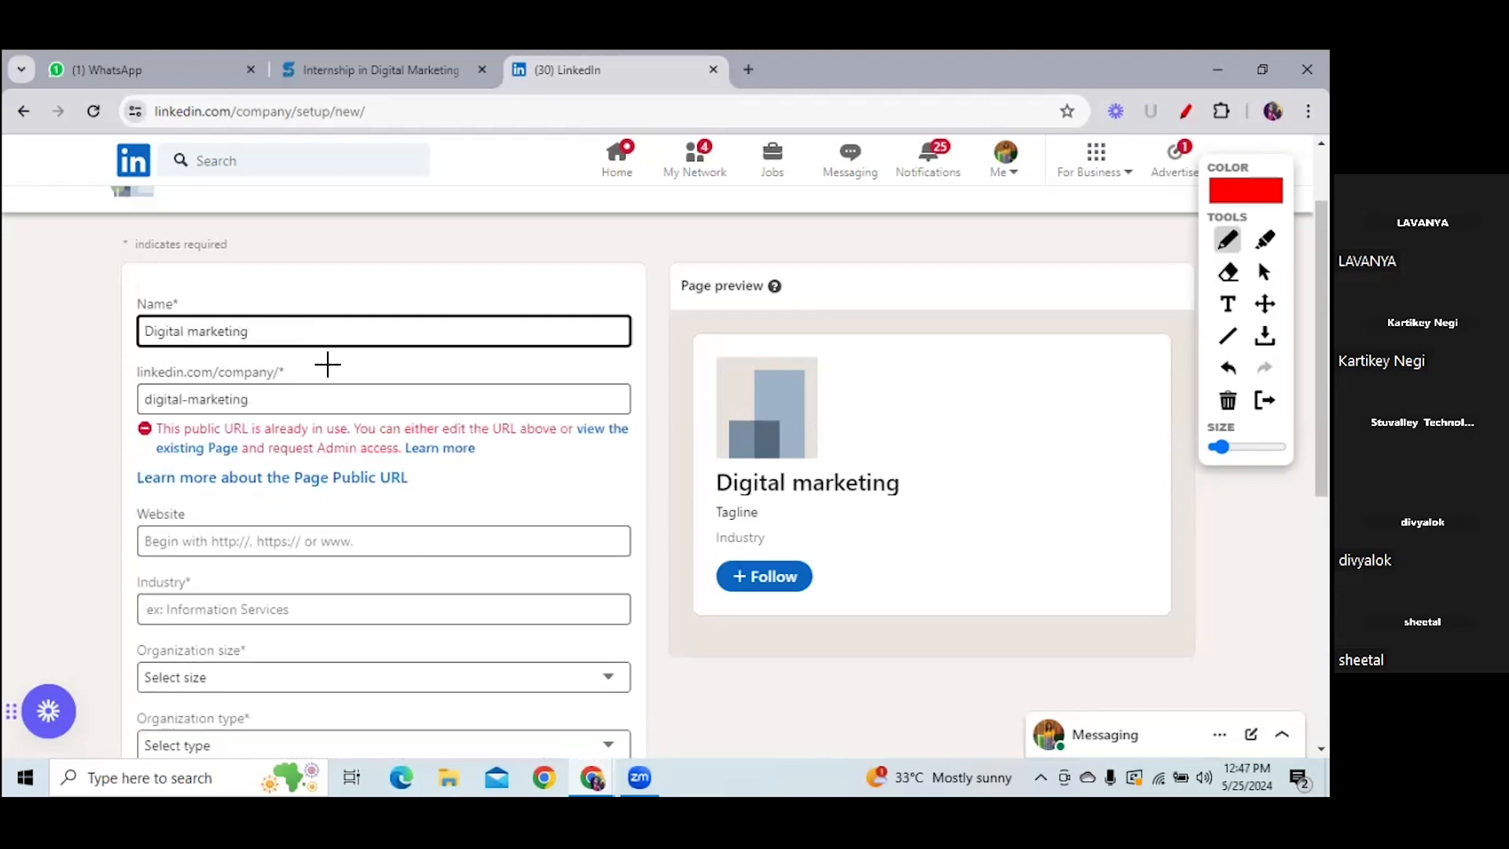
text( Schol)
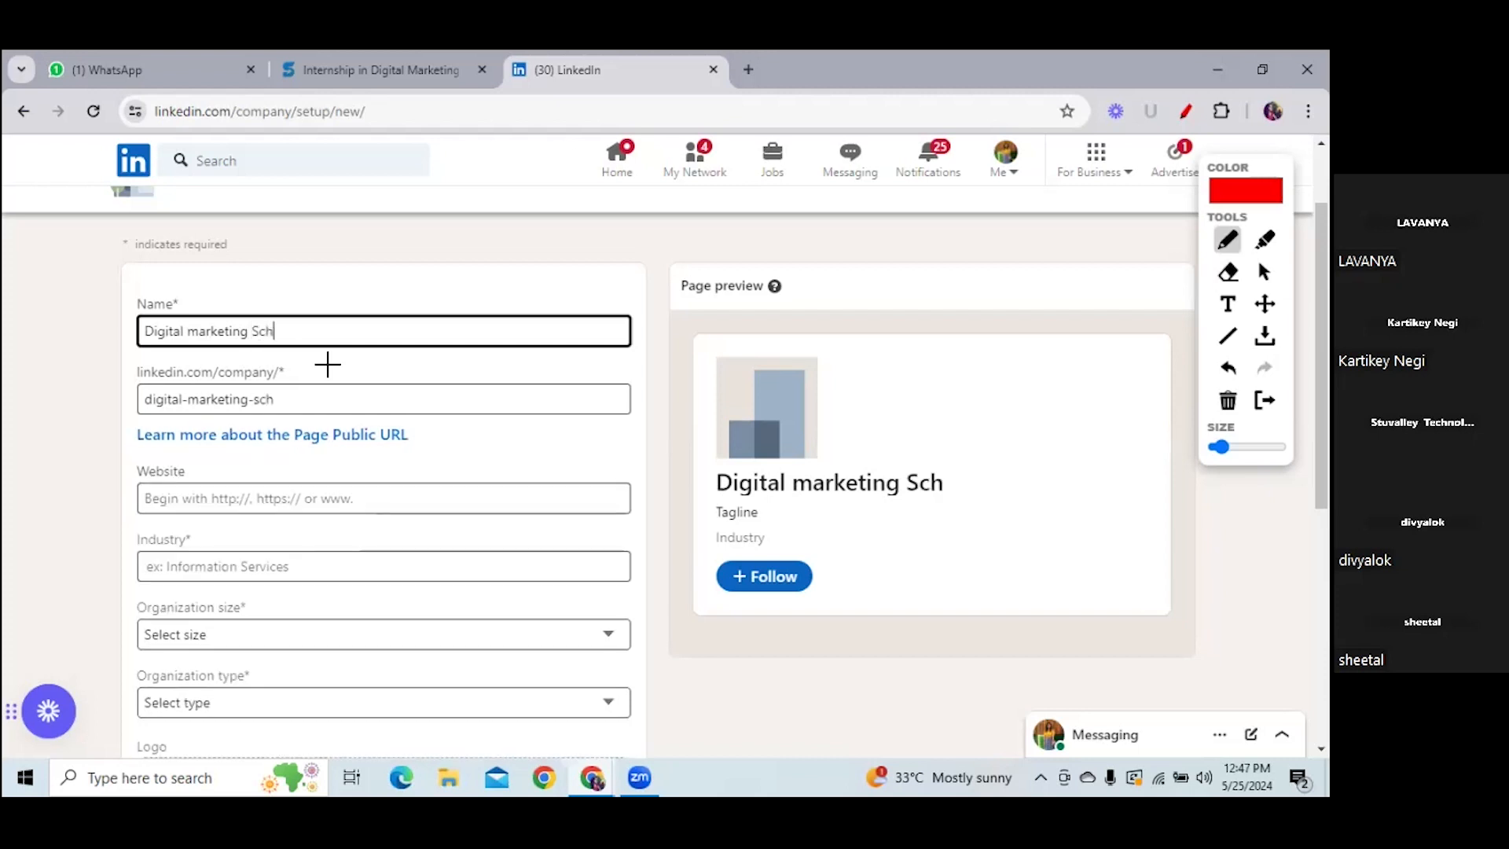
key(BackSpace)
text(ol)
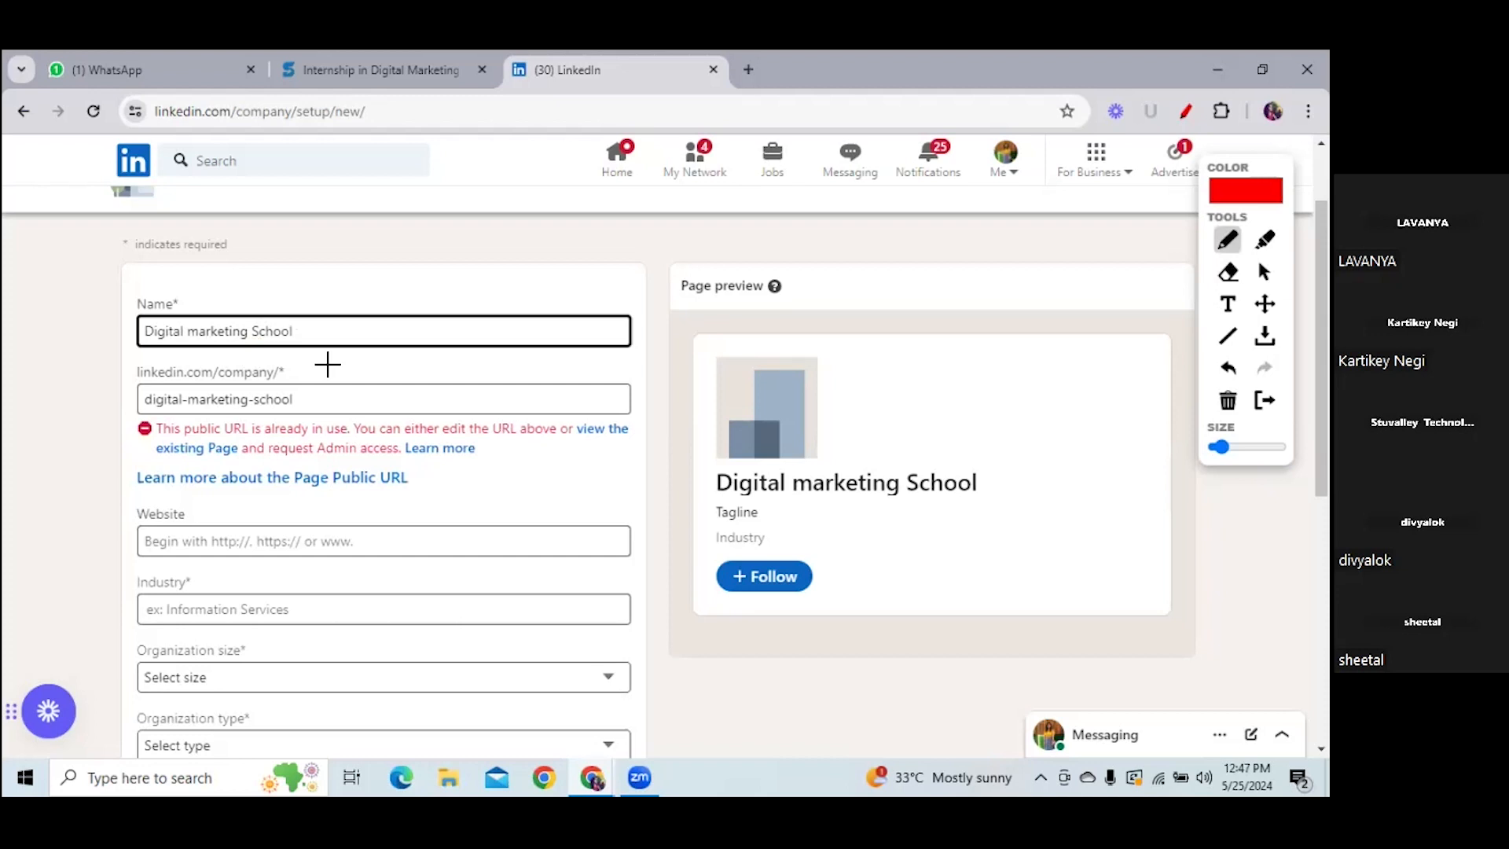
key(BackSpace)
key(BackSpace)
key(BackSpace)
key(BackSpace)
key(BackSpace)
key(BackSpace)
key(BackSpace)
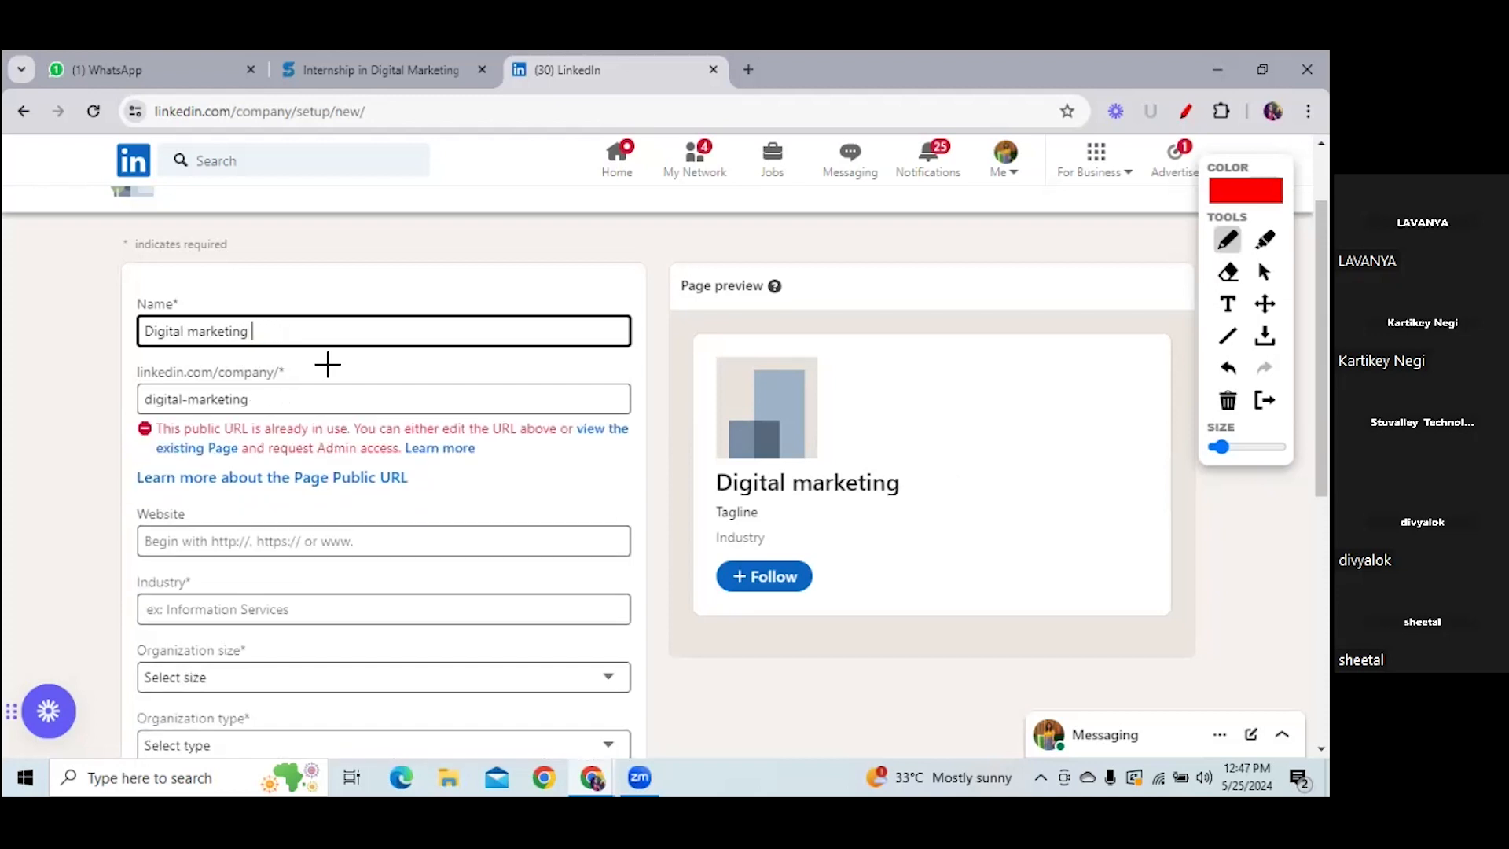
text(Agenc)
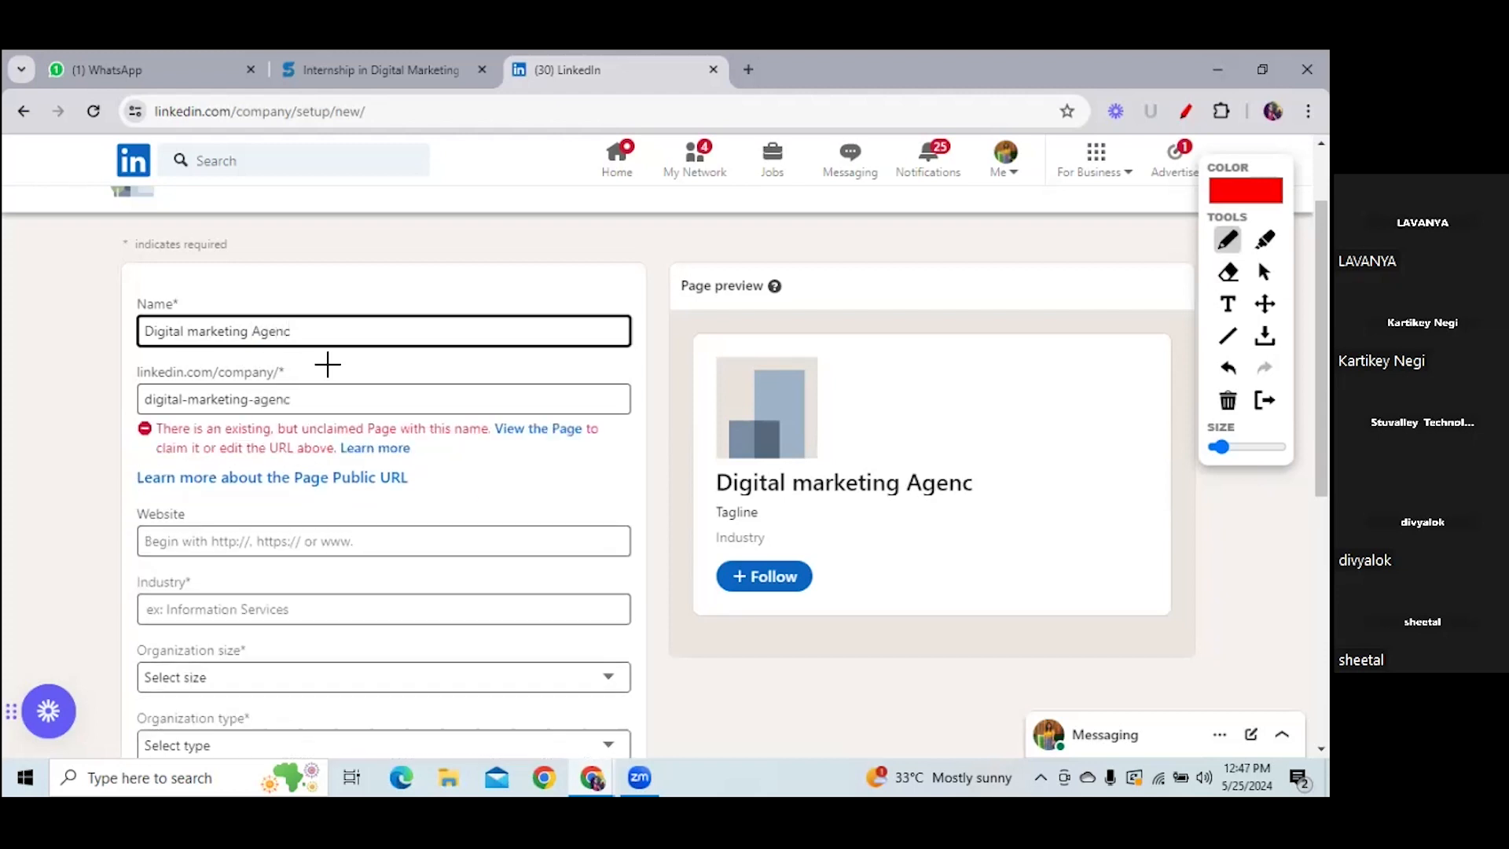
key(BackSpace)
text(cy)
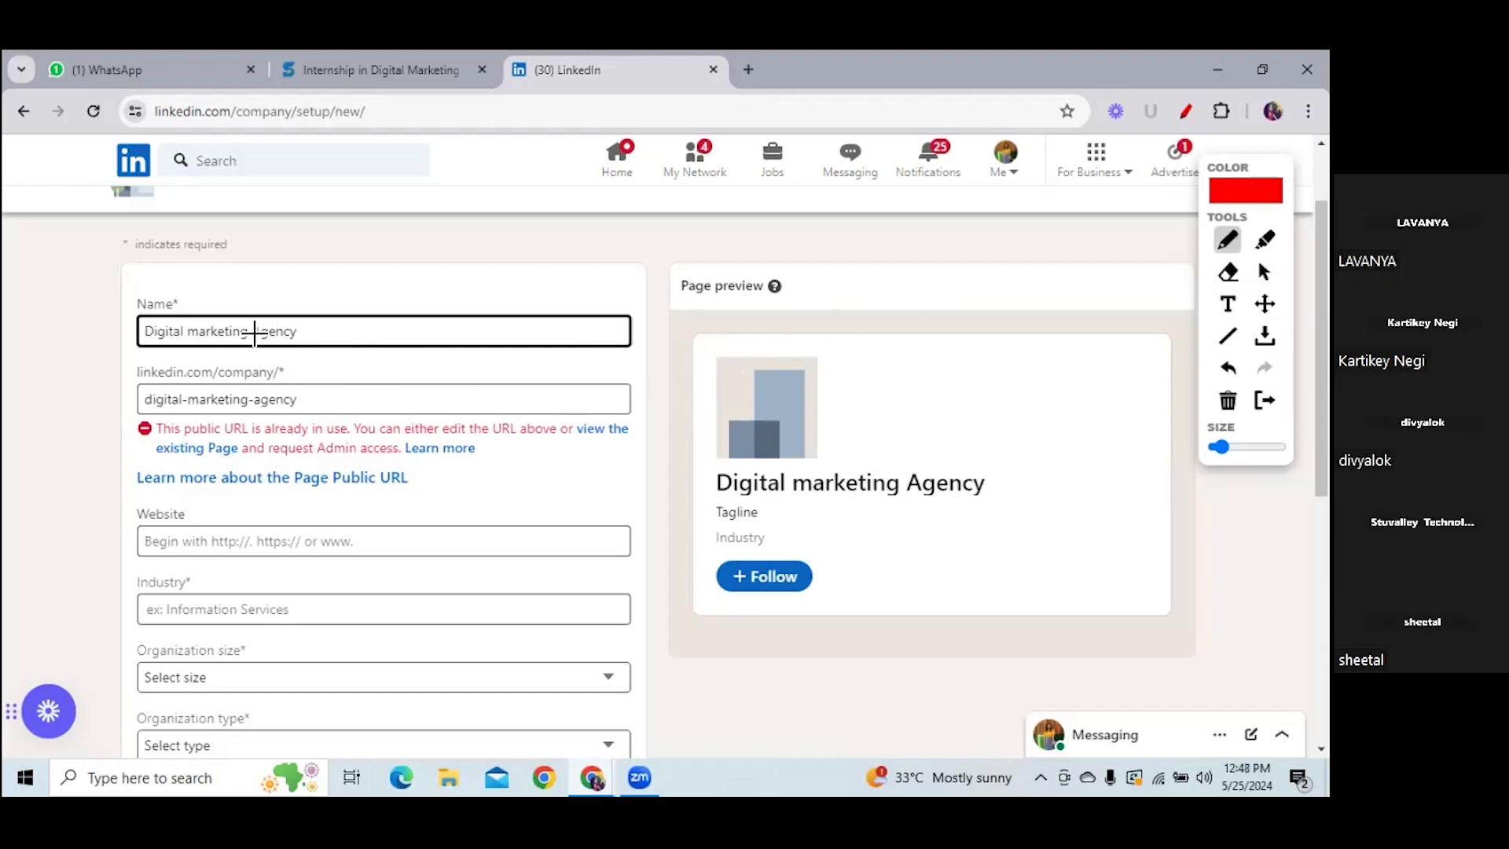
drag(173, 351, 325, 340)
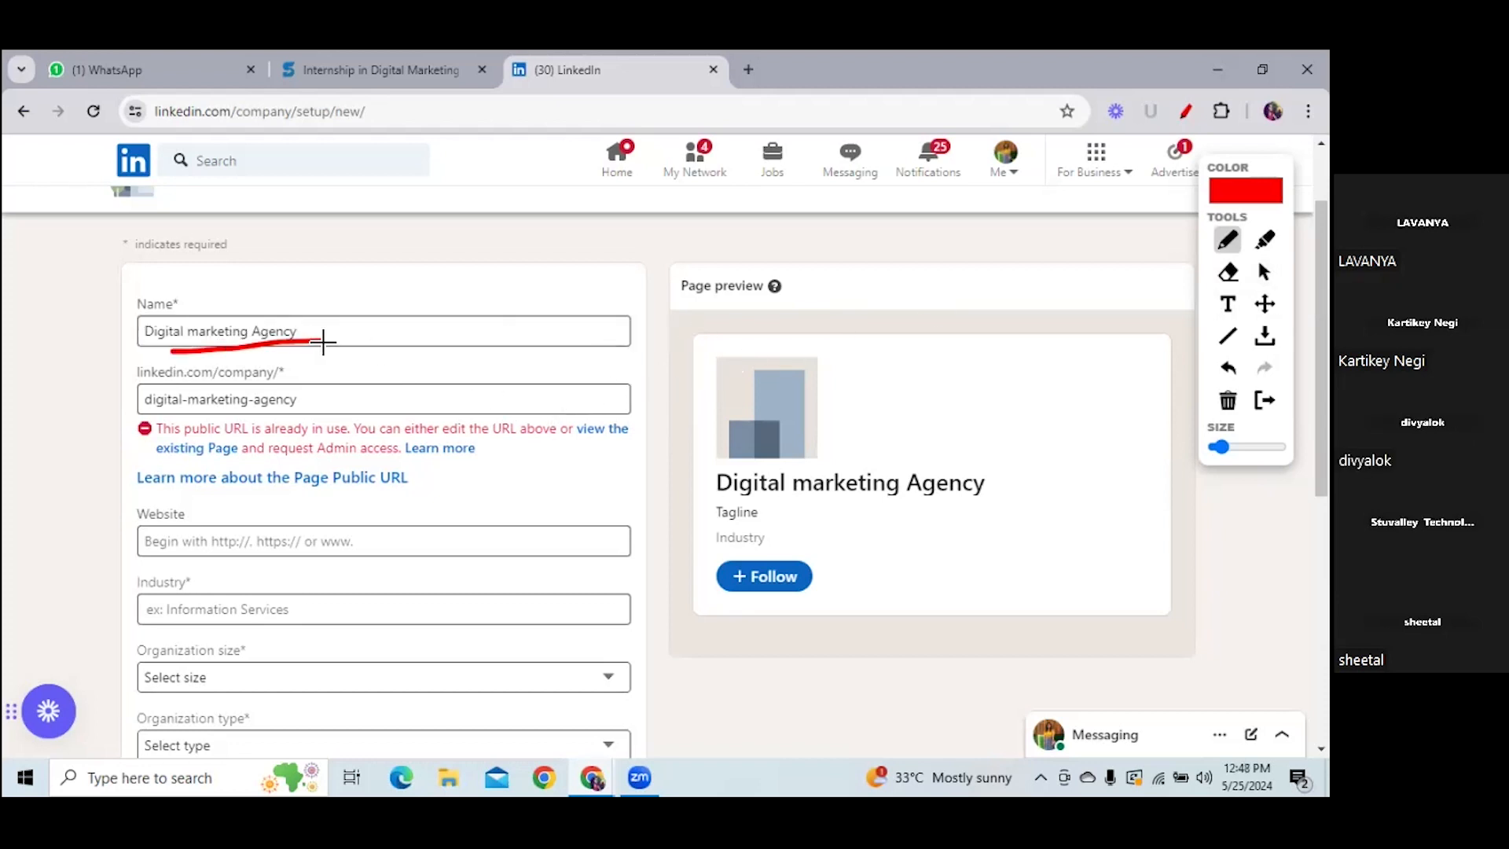
drag(198, 429, 324, 427)
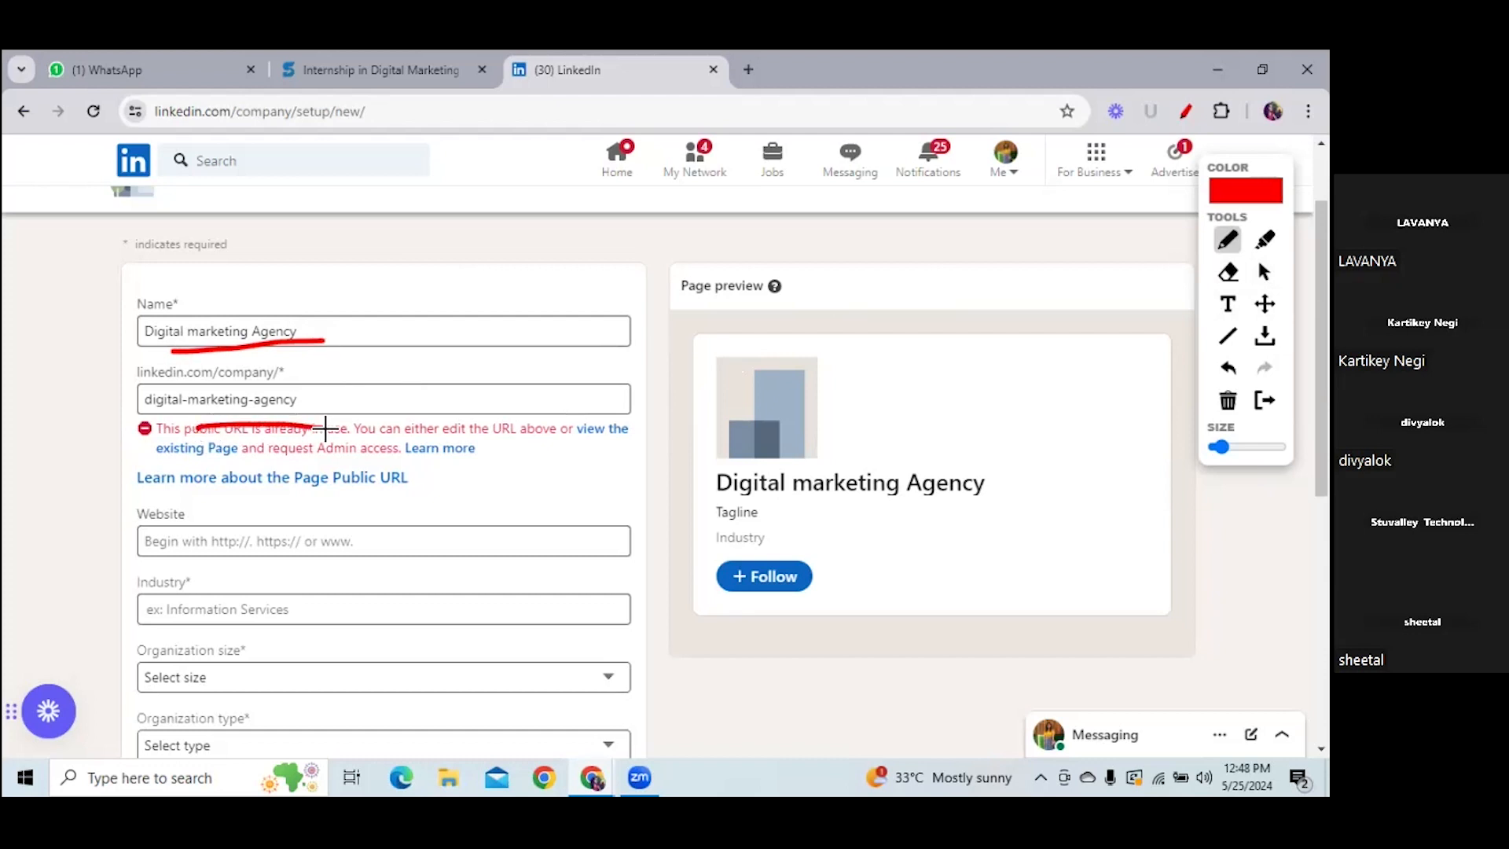
mouse_move(322, 328)
mouse_down()
mouse_move(345, 331)
mouse_move(350, 415)
mouse_move(308, 423)
mouse_up()
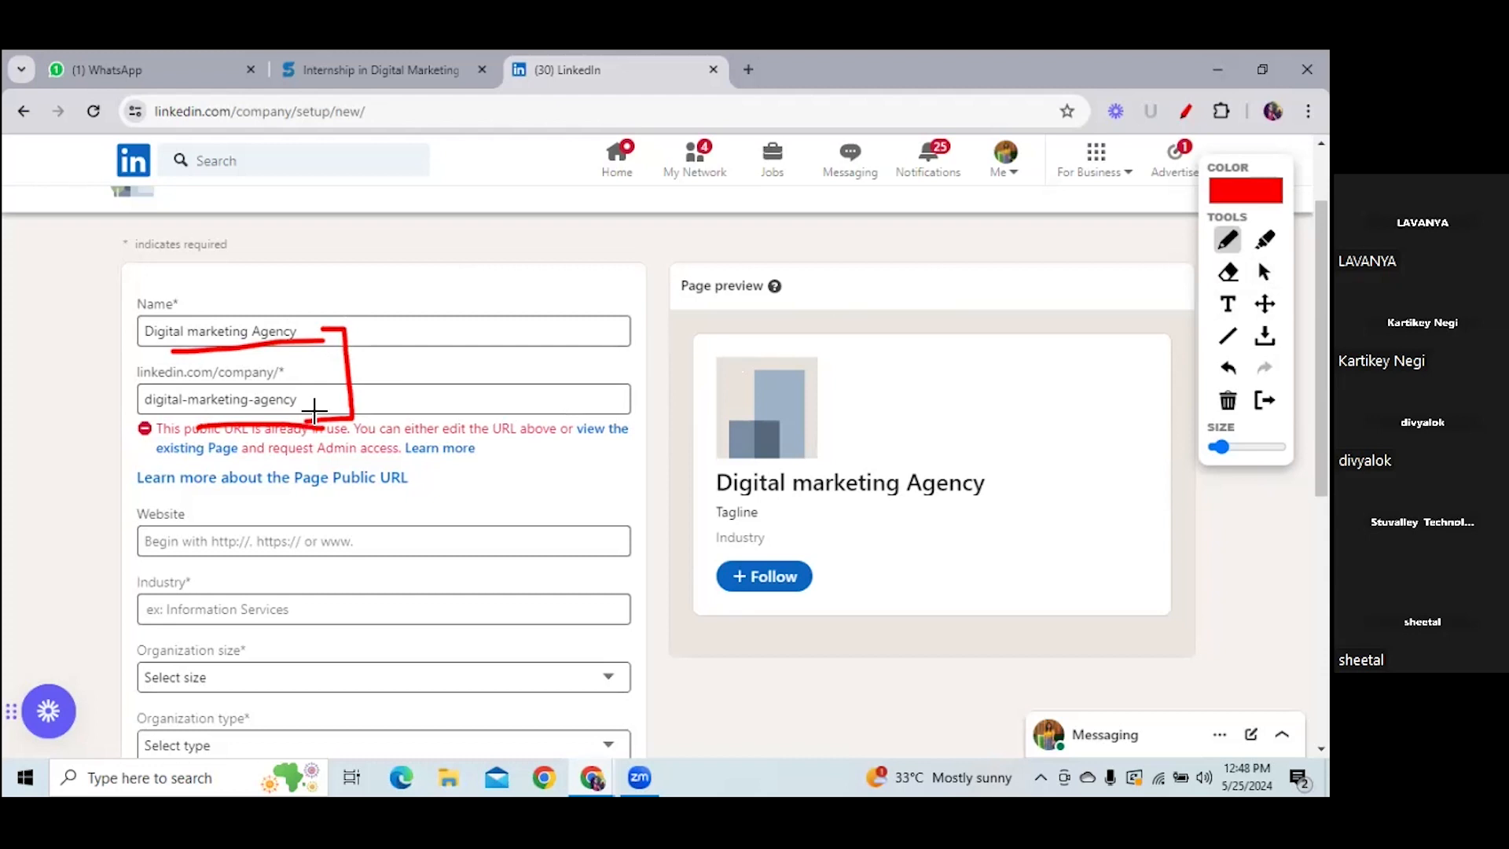
click(1264, 271)
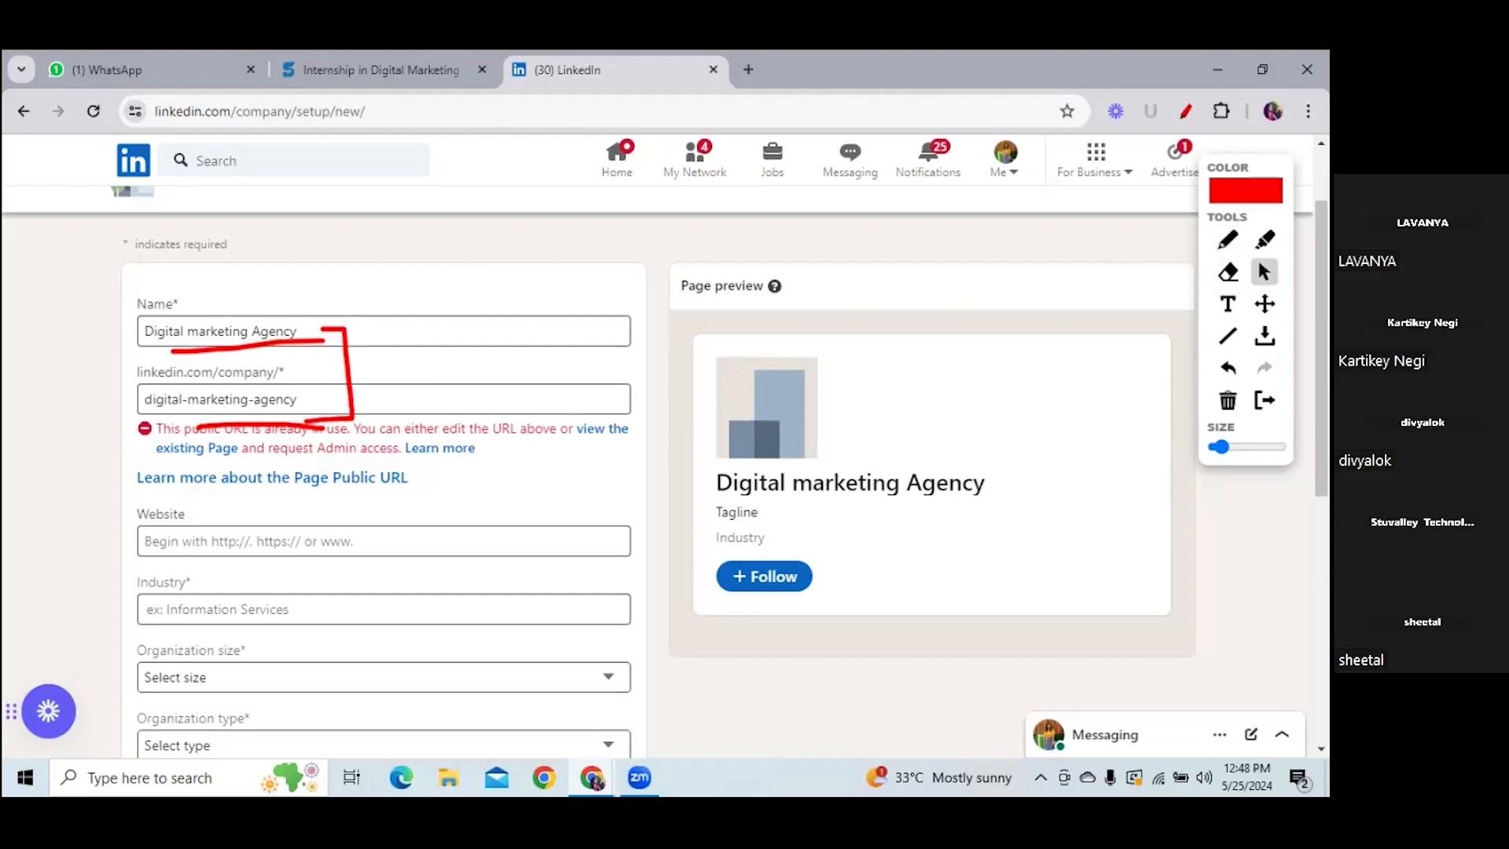
click(1227, 400)
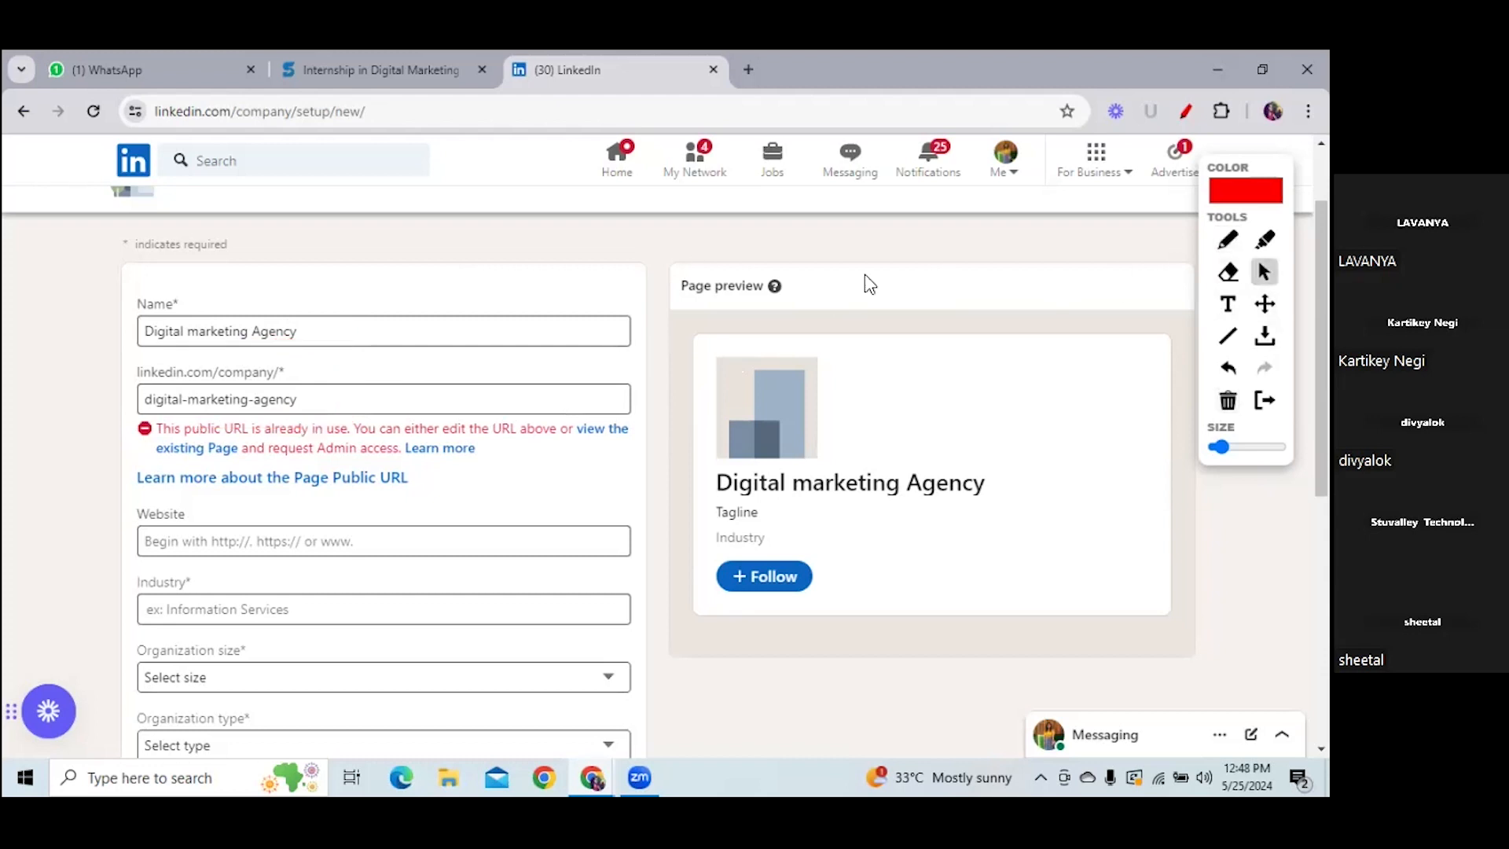
click(324, 333)
- Replace the name with 'Marketing organisation' and check whether its URL is available
key(BackSpace)
key(BackSpace)
key(BackSpace)
key(BackSpace)
key(BackSpace)
key(BackSpace)
key(BackSpace)
key(BackSpace)
key(BackSpace)
key(BackSpace)
key(BackSpace)
key(BackSpace)
key(BackSpace)
key(BackSpace)
key(BackSpace)
key(BackSpace)
key(BackSpace)
key(BackSpace)
key(BackSpace)
key(BackSpace)
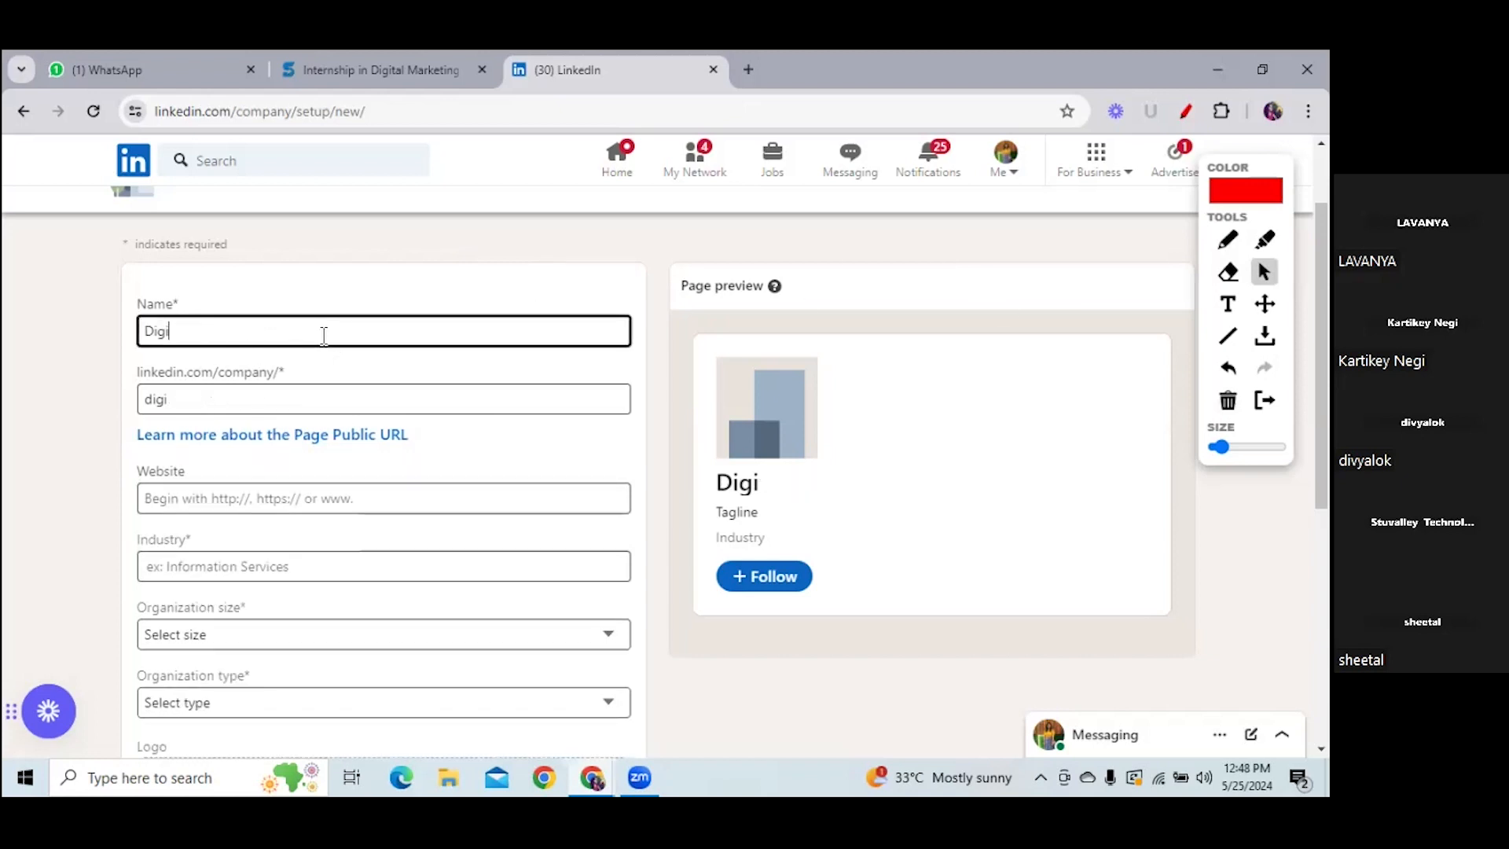
key(BackSpace)
key(BackSpace)
key(BackSpace)
key(BackSpace)
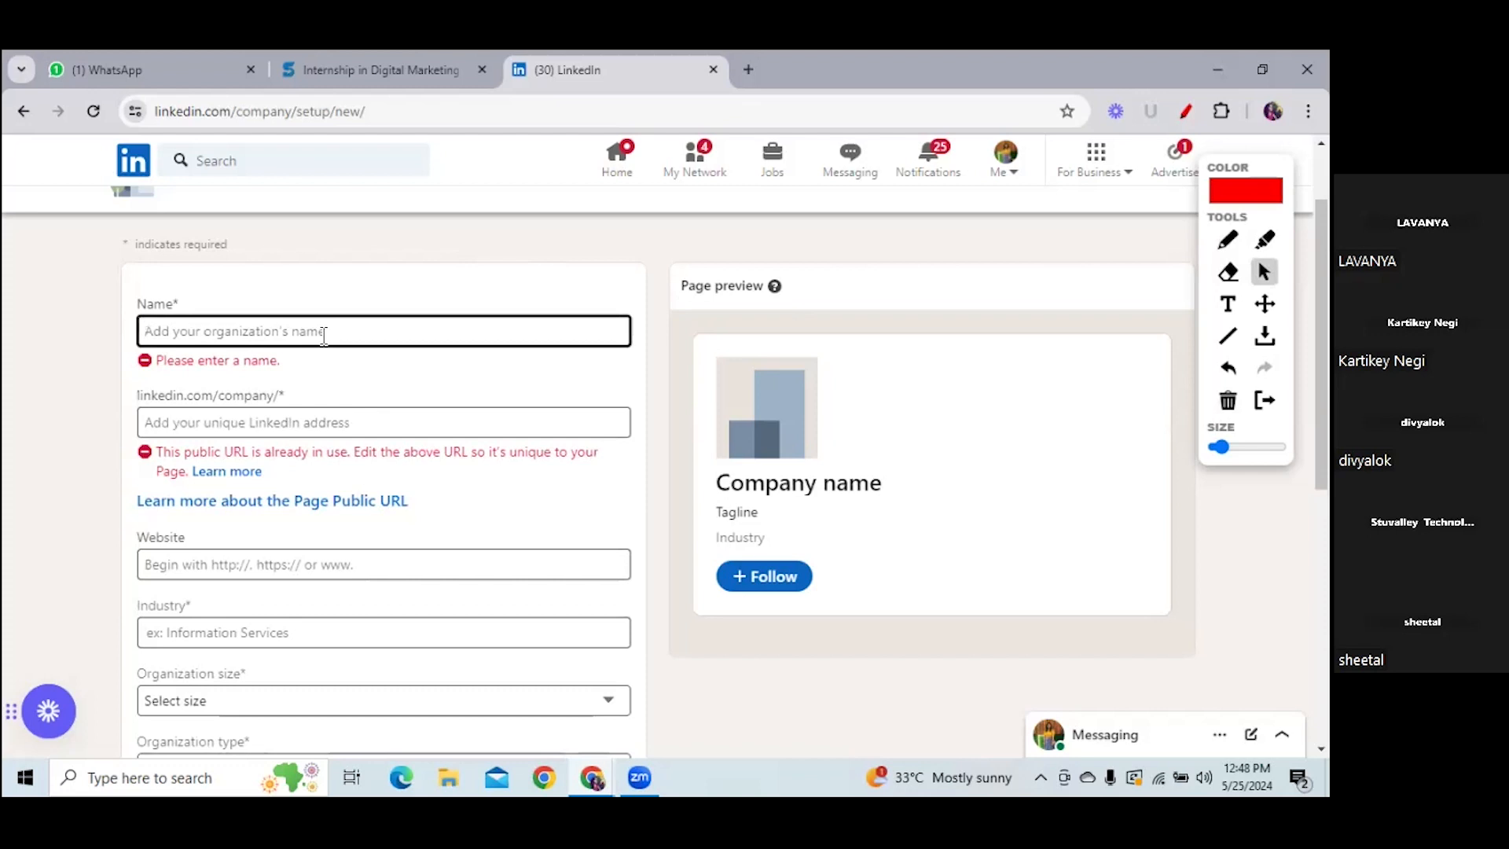
text(D)
key(BackSpace)
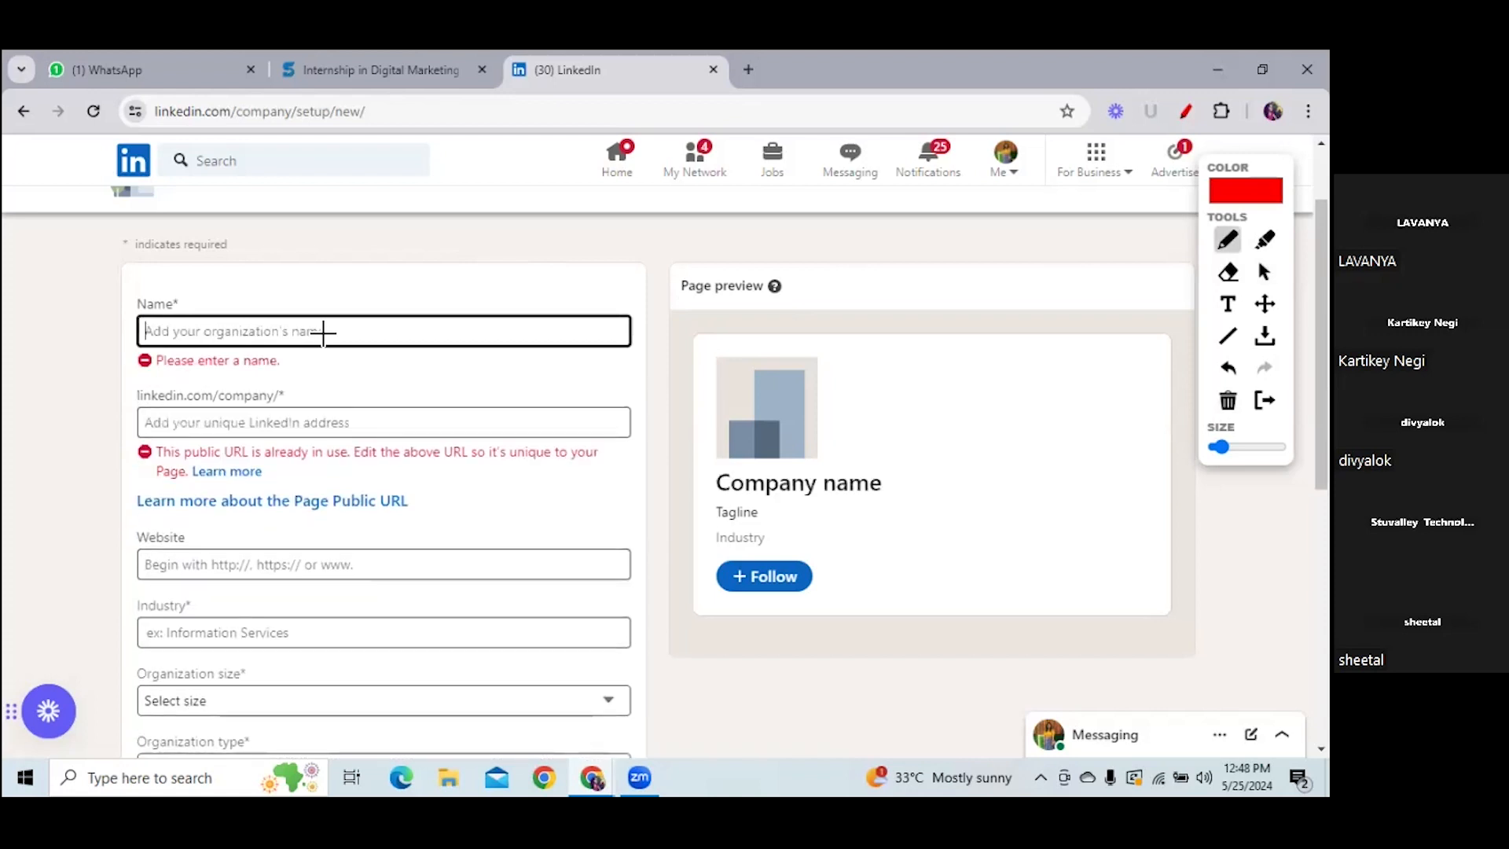
text(Mar)
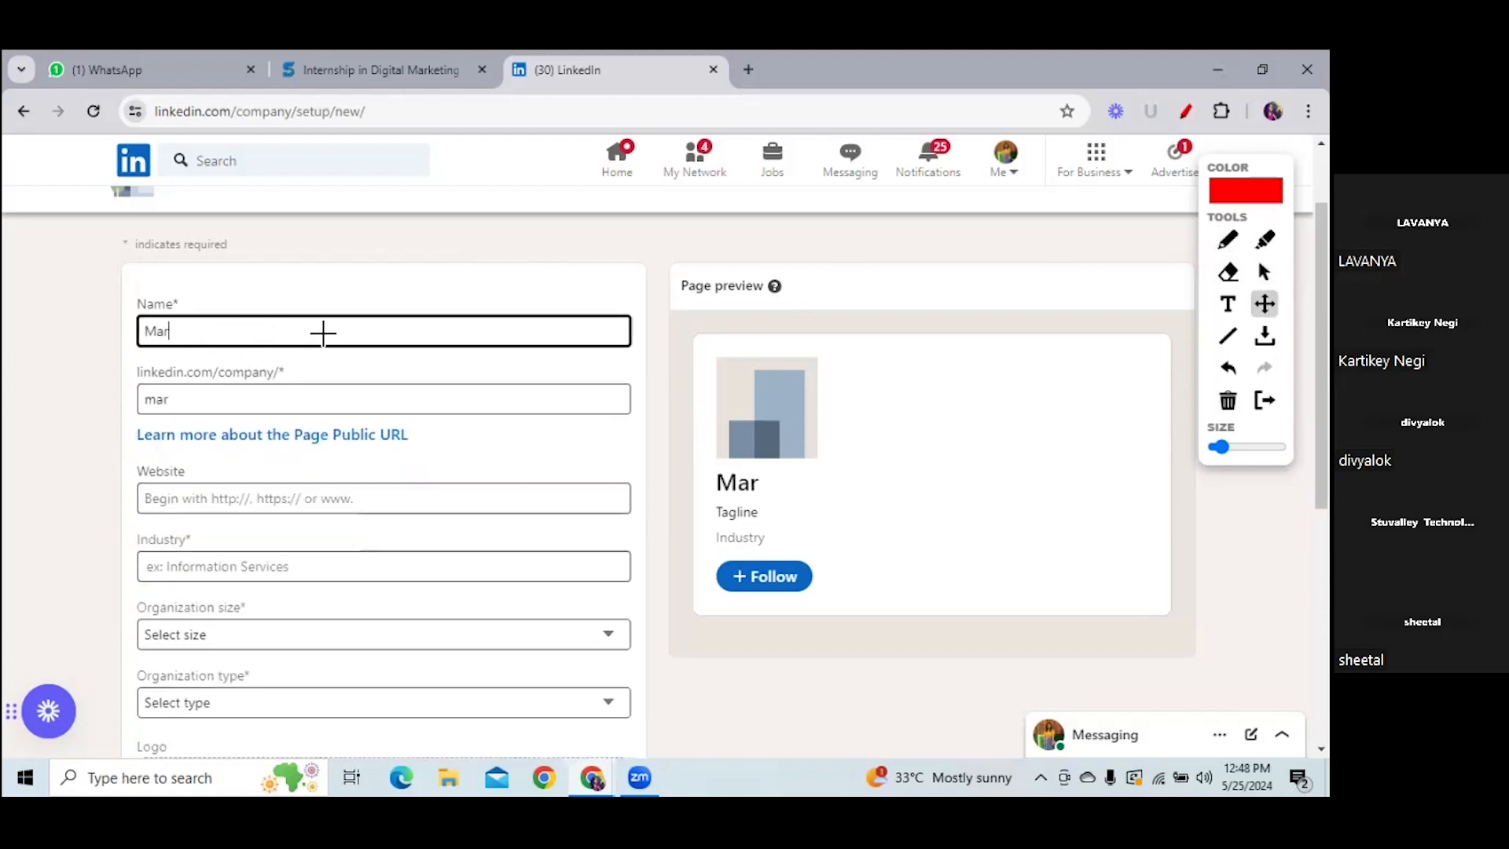
text(keting o)
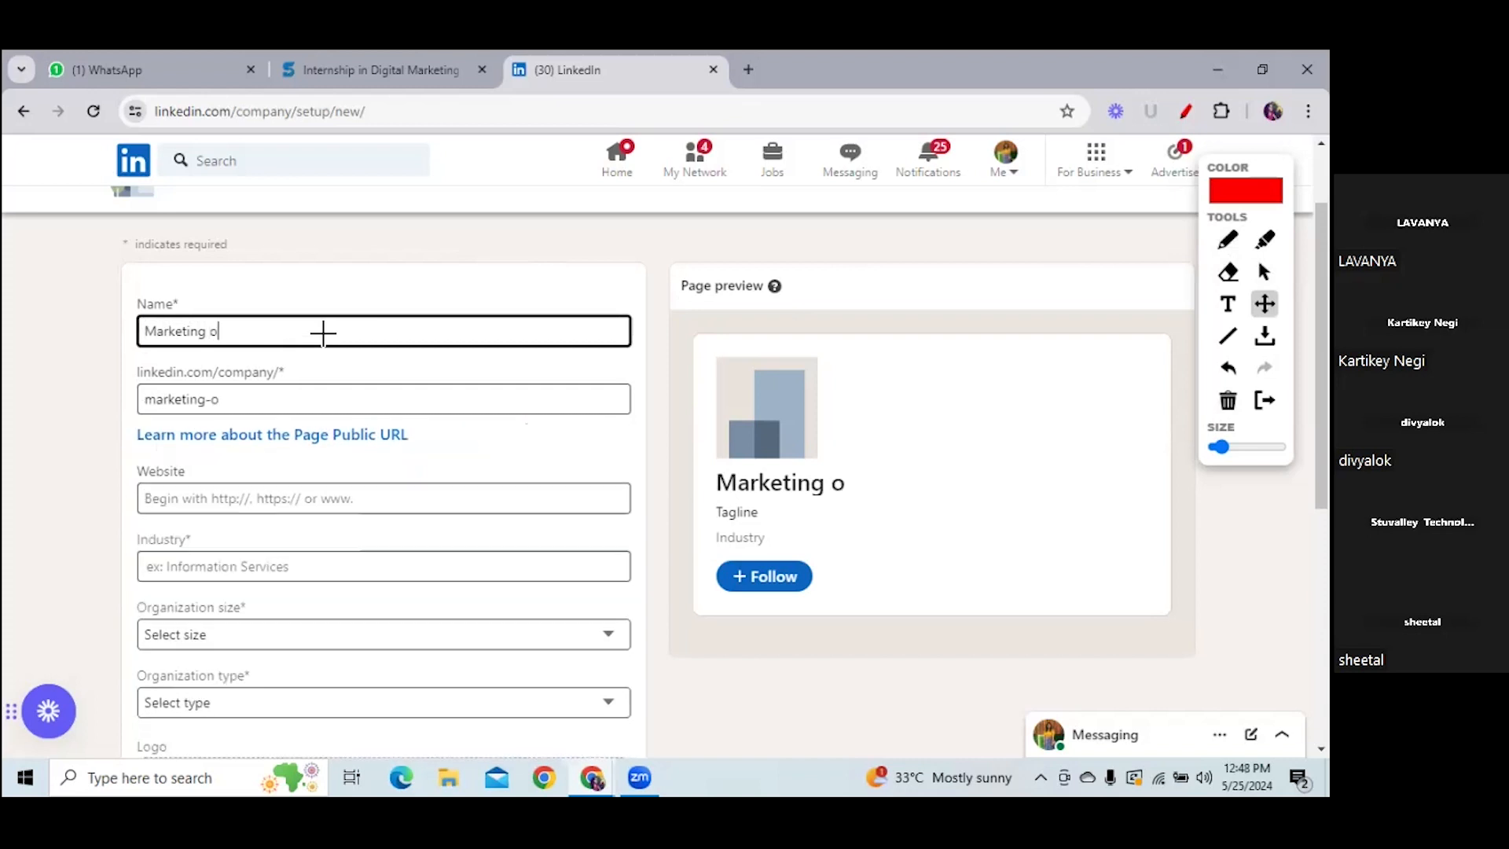
text(rgani)
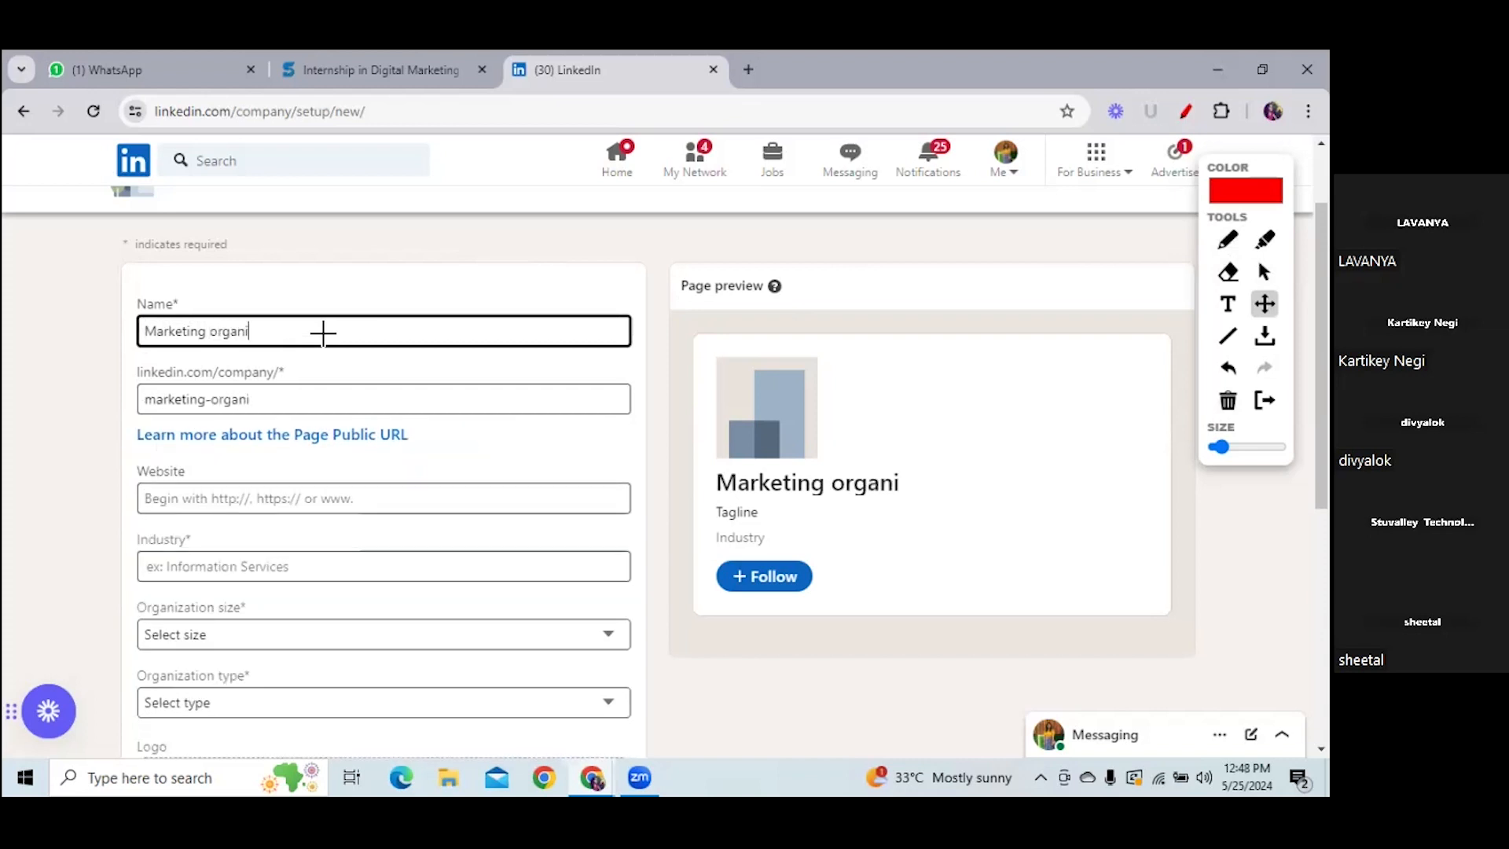
text(sation)
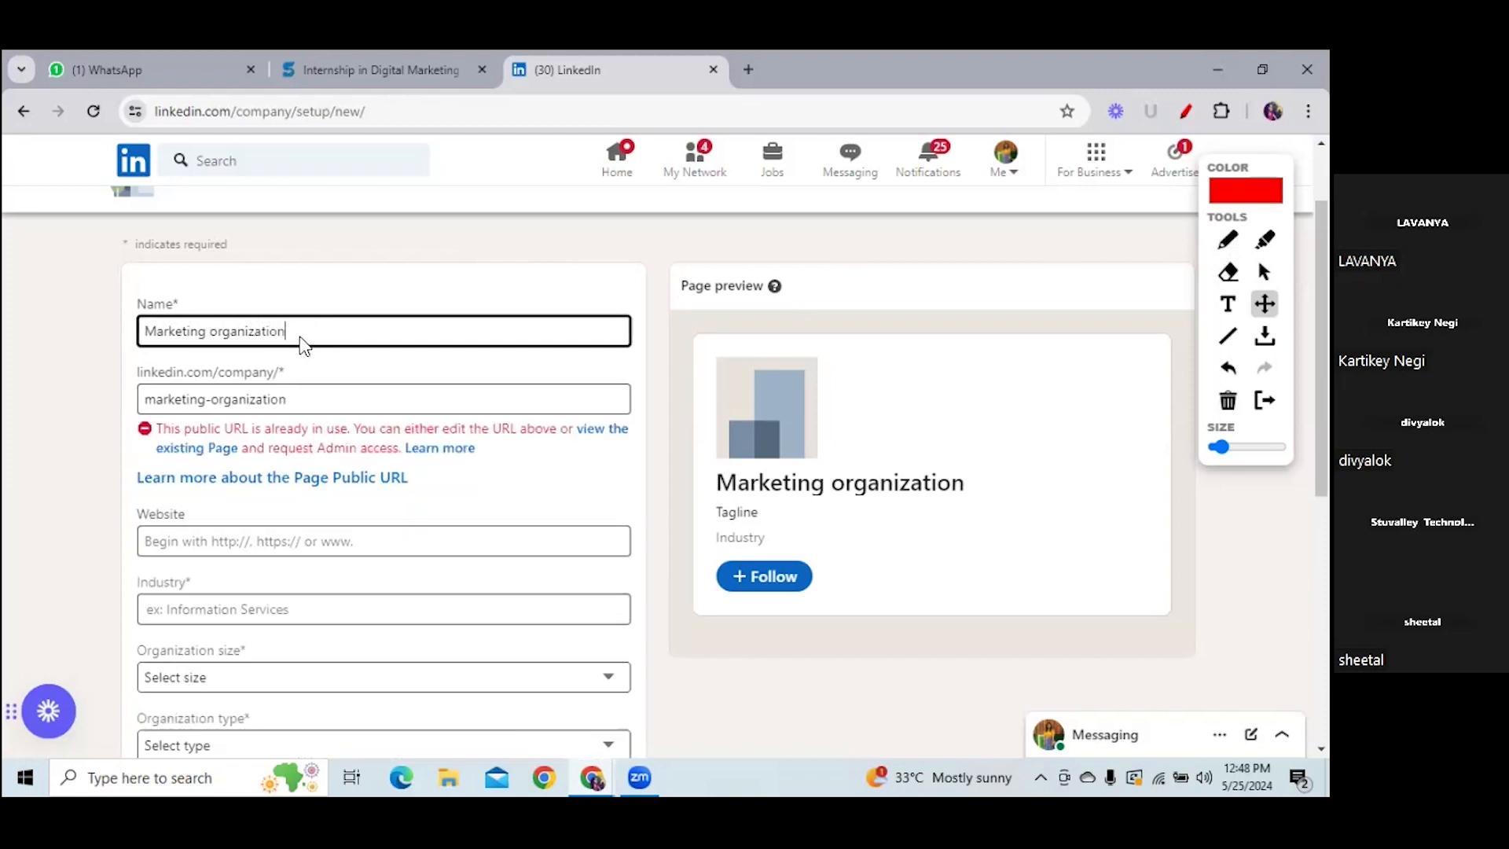
click(256, 331)
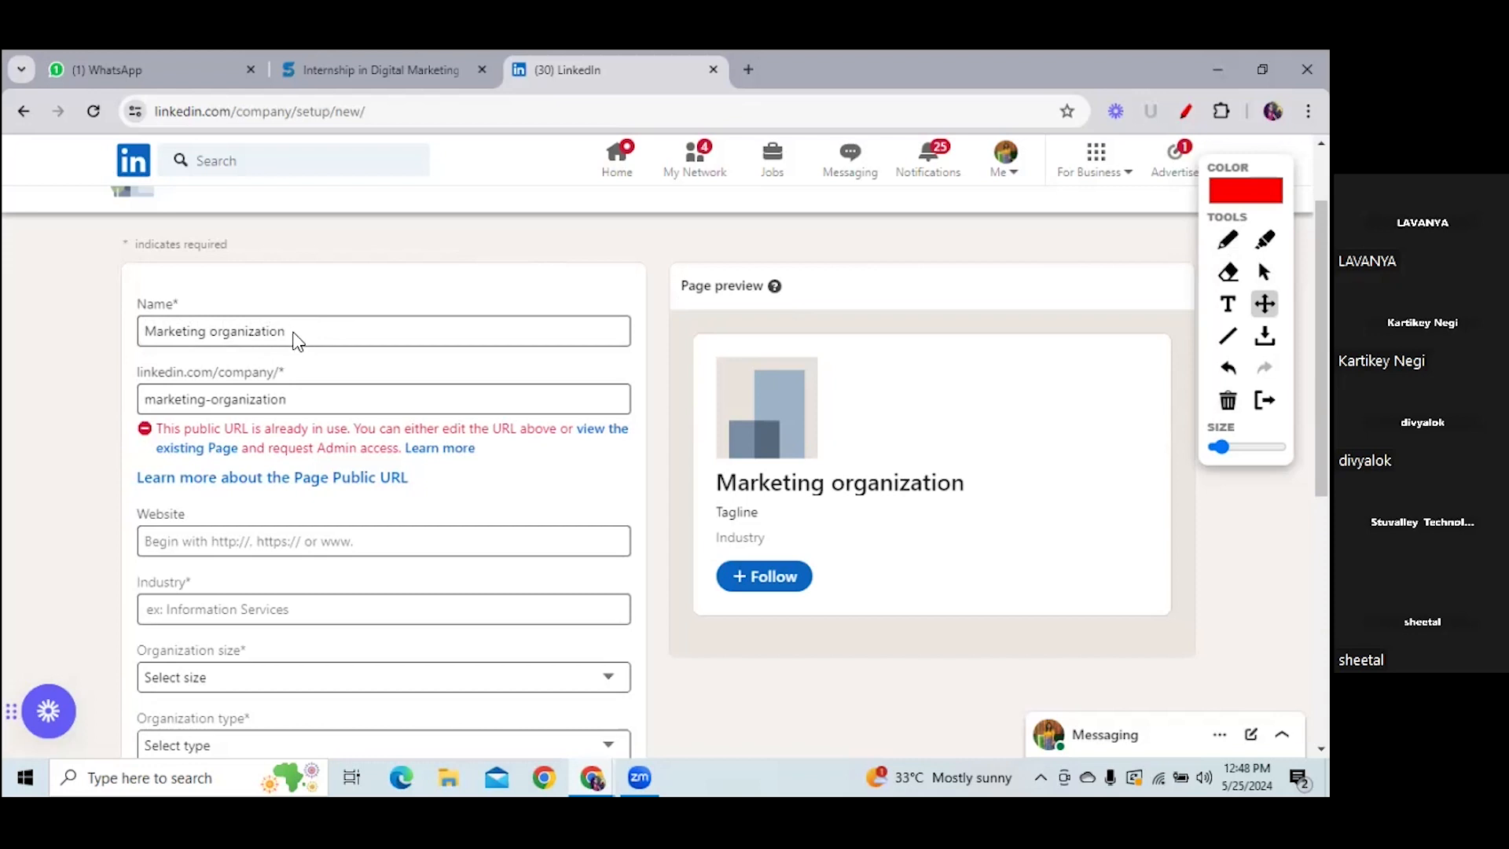
- Trim the name back to Marketing and append 'Funda 123'
click(1264, 272)
click(372, 336)
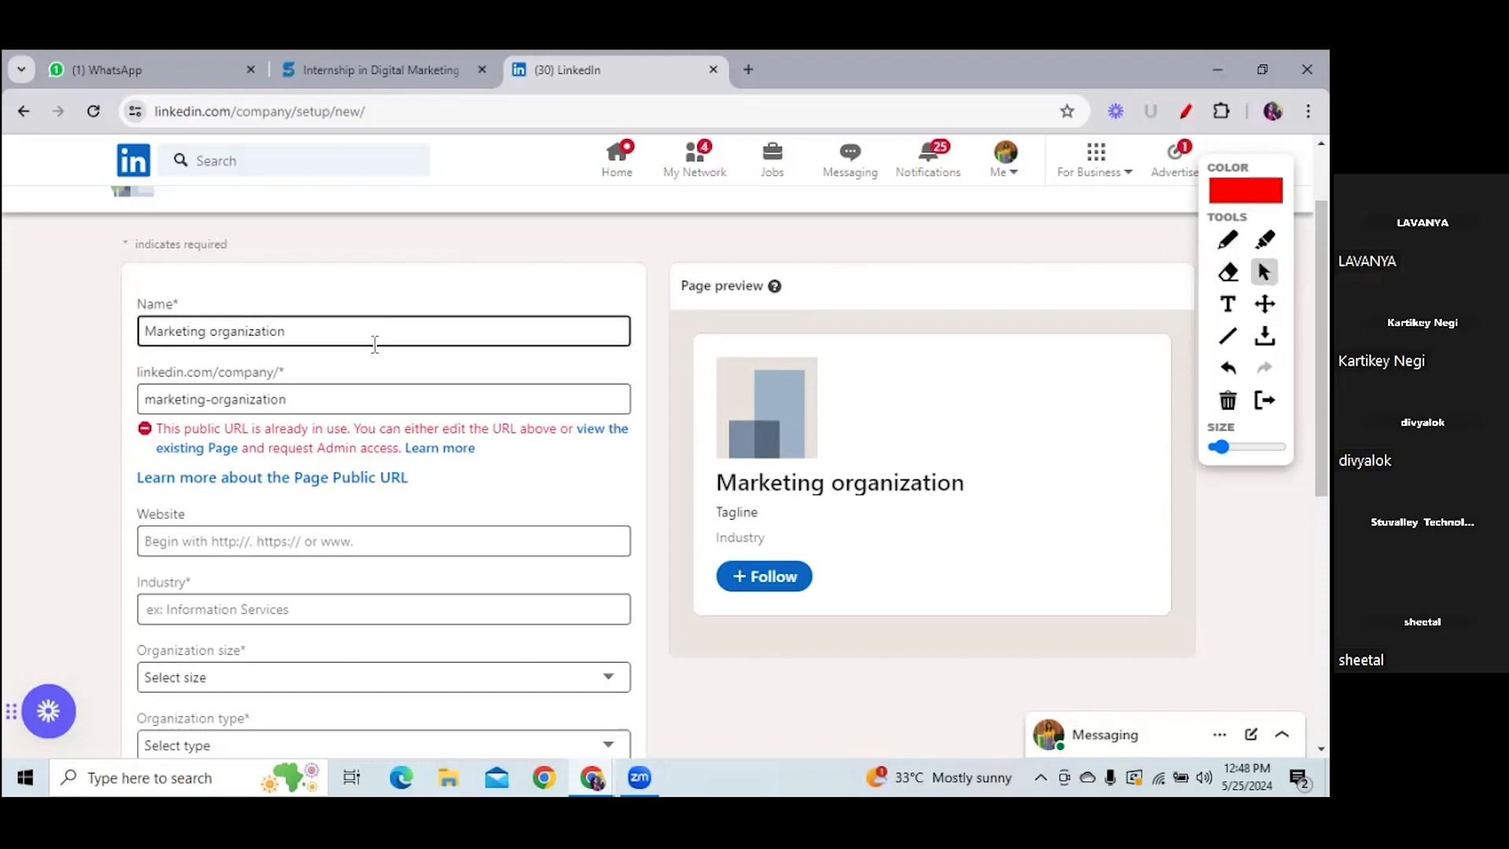
key(BackSpace)
key(BackSpace)
key(BackSpace)
key(BackSpace)
key(BackSpace)
key(BackSpace)
key(BackSpace)
key(BackSpace)
key(BackSpace)
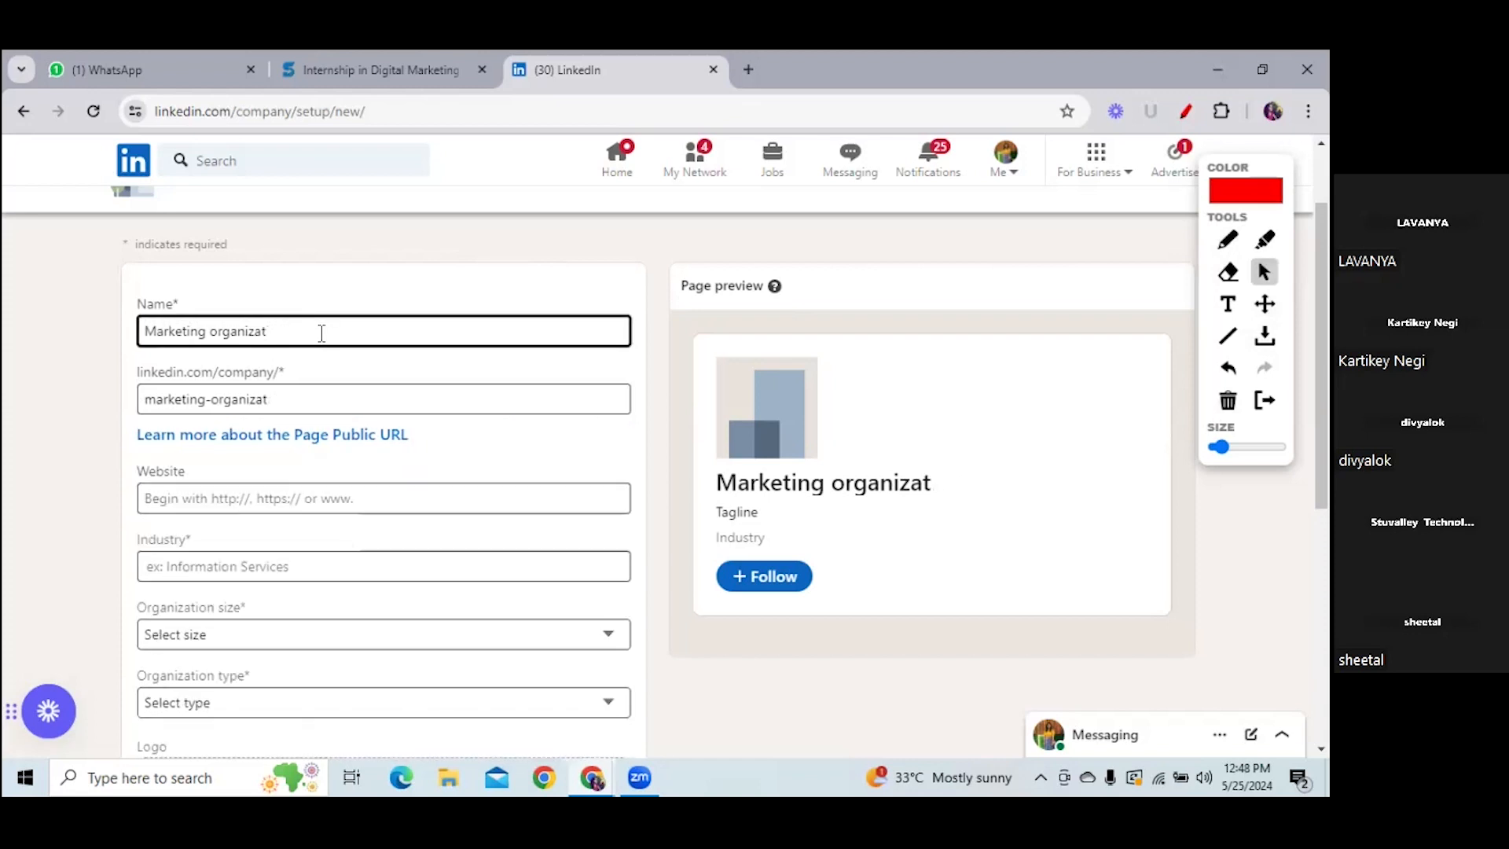
key(BackSpace)
key(BackSpace)
key(BackSpace)
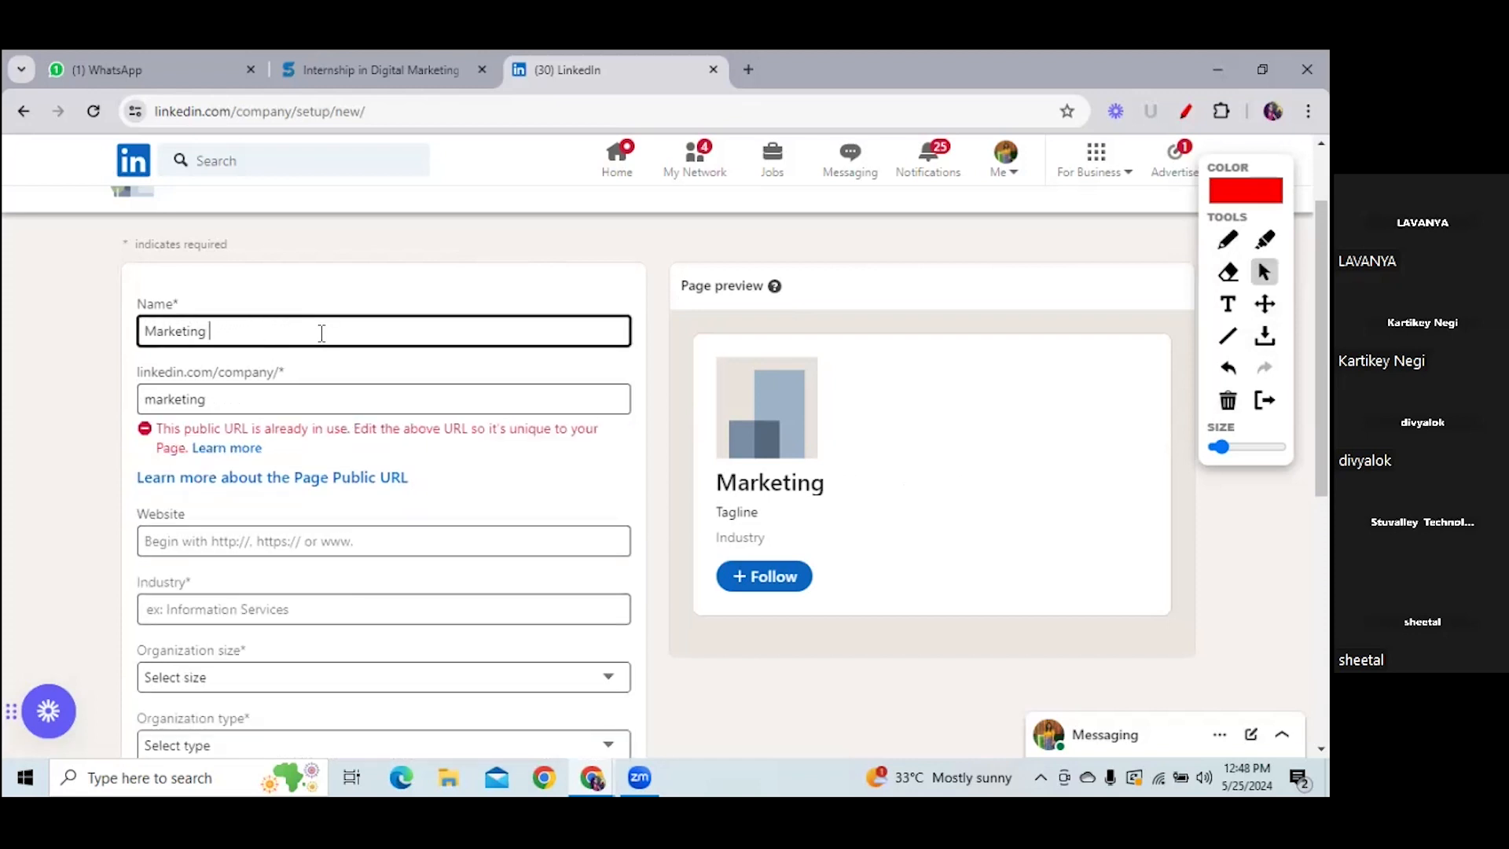
text(Funda 123)
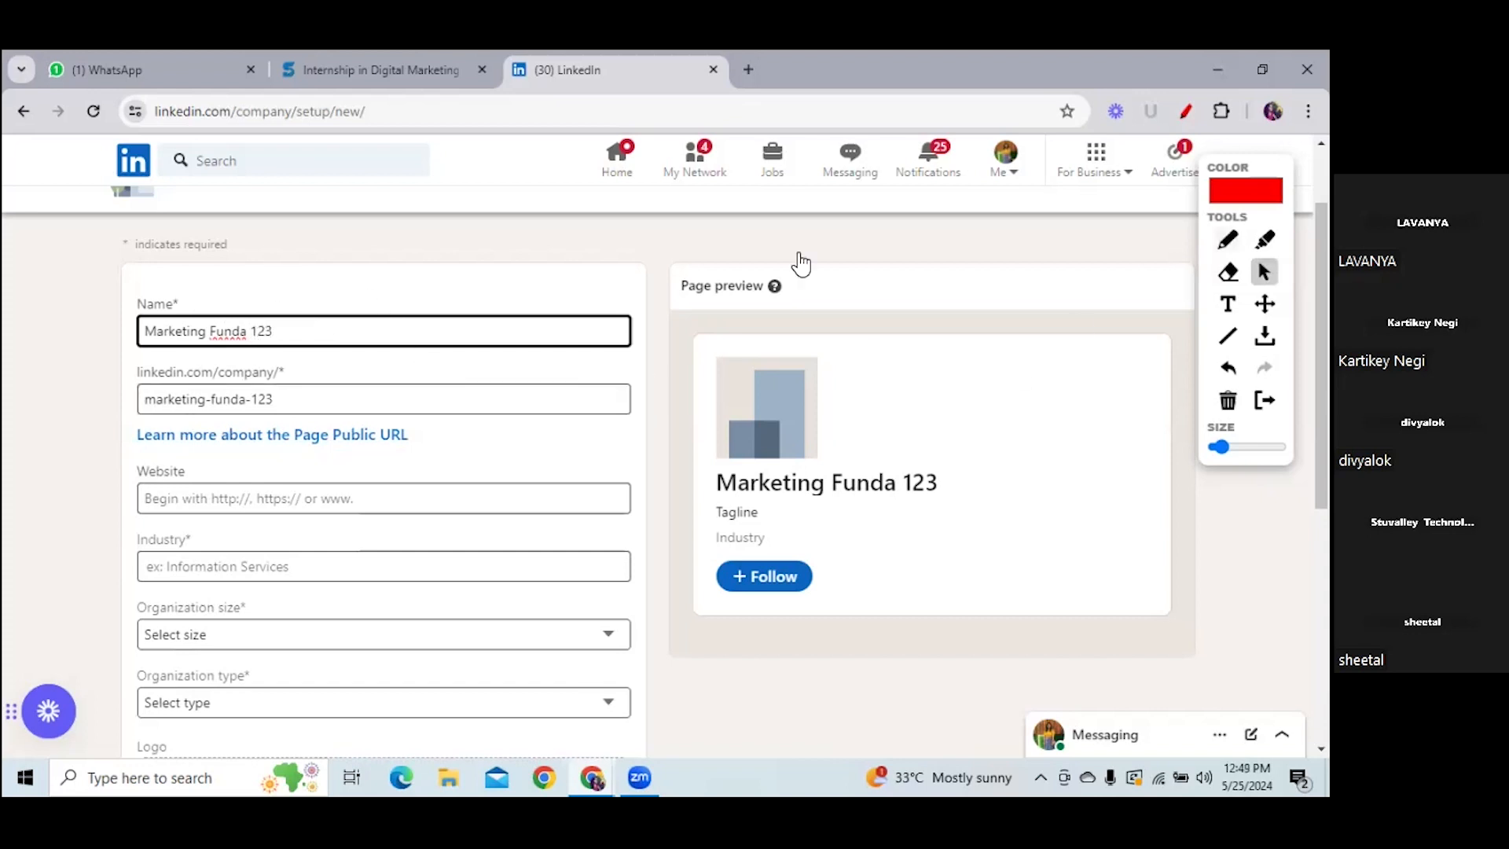
click(1227, 239)
mouse_move(110, 304)
mouse_down()
mouse_move(128, 318)
mouse_move(175, 290)
mouse_up()
drag(118, 378, 179, 347)
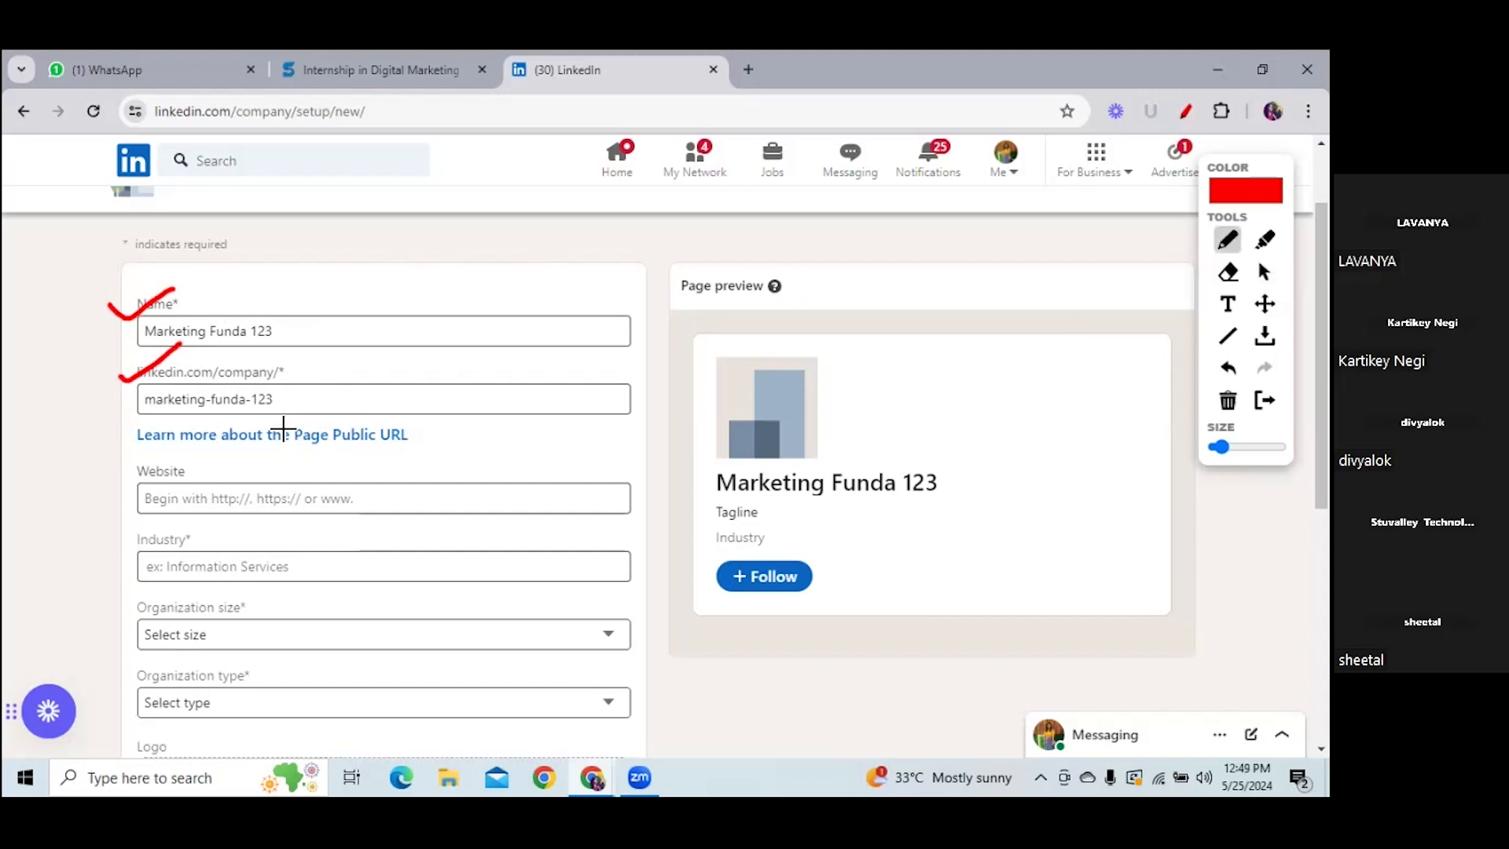
drag(205, 308, 272, 308)
drag(216, 387, 291, 385)
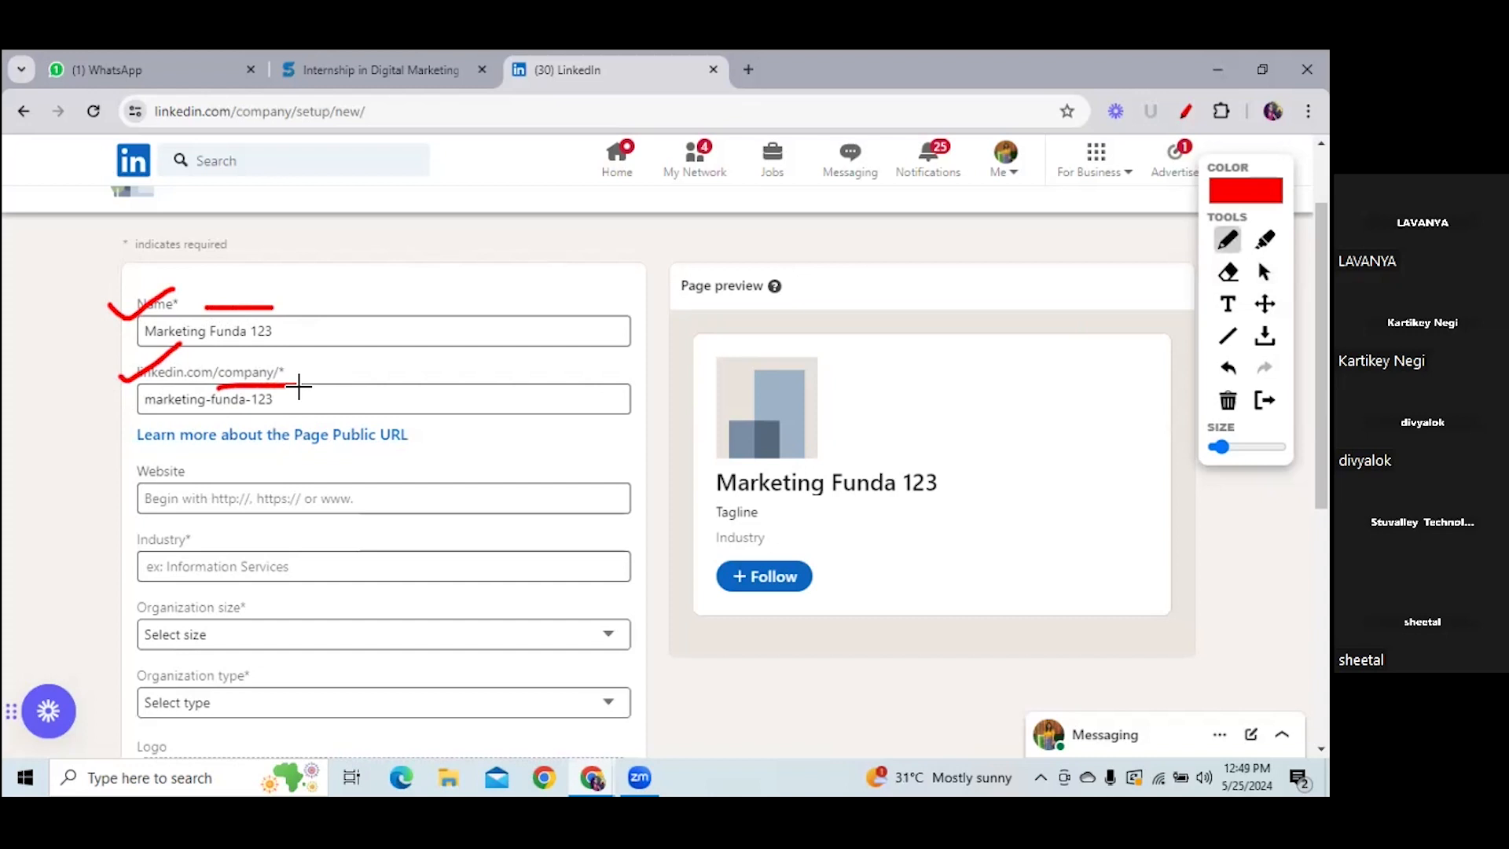
click(1227, 400)
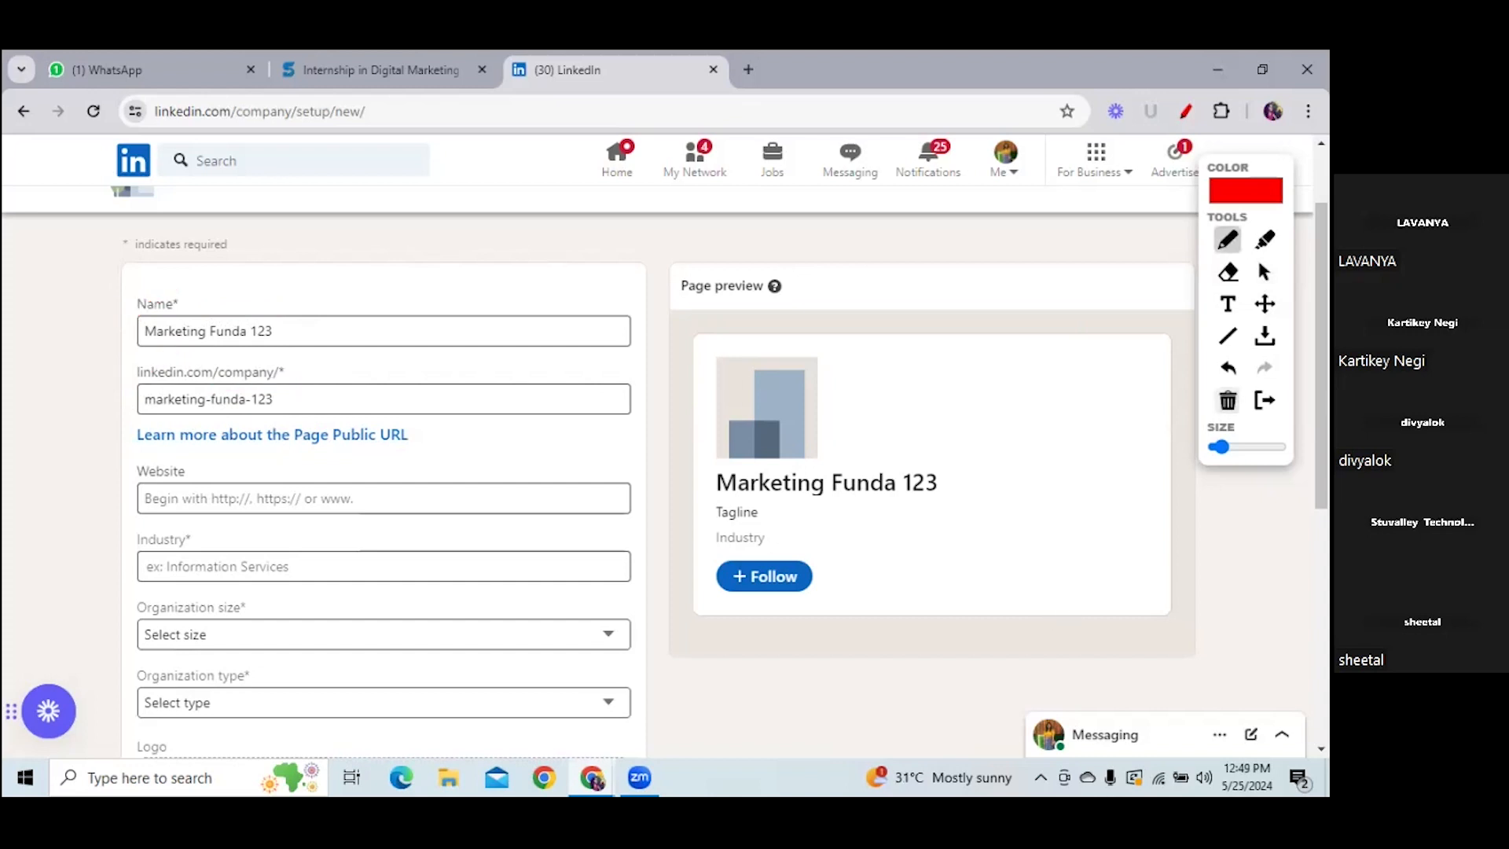
click(1263, 272)
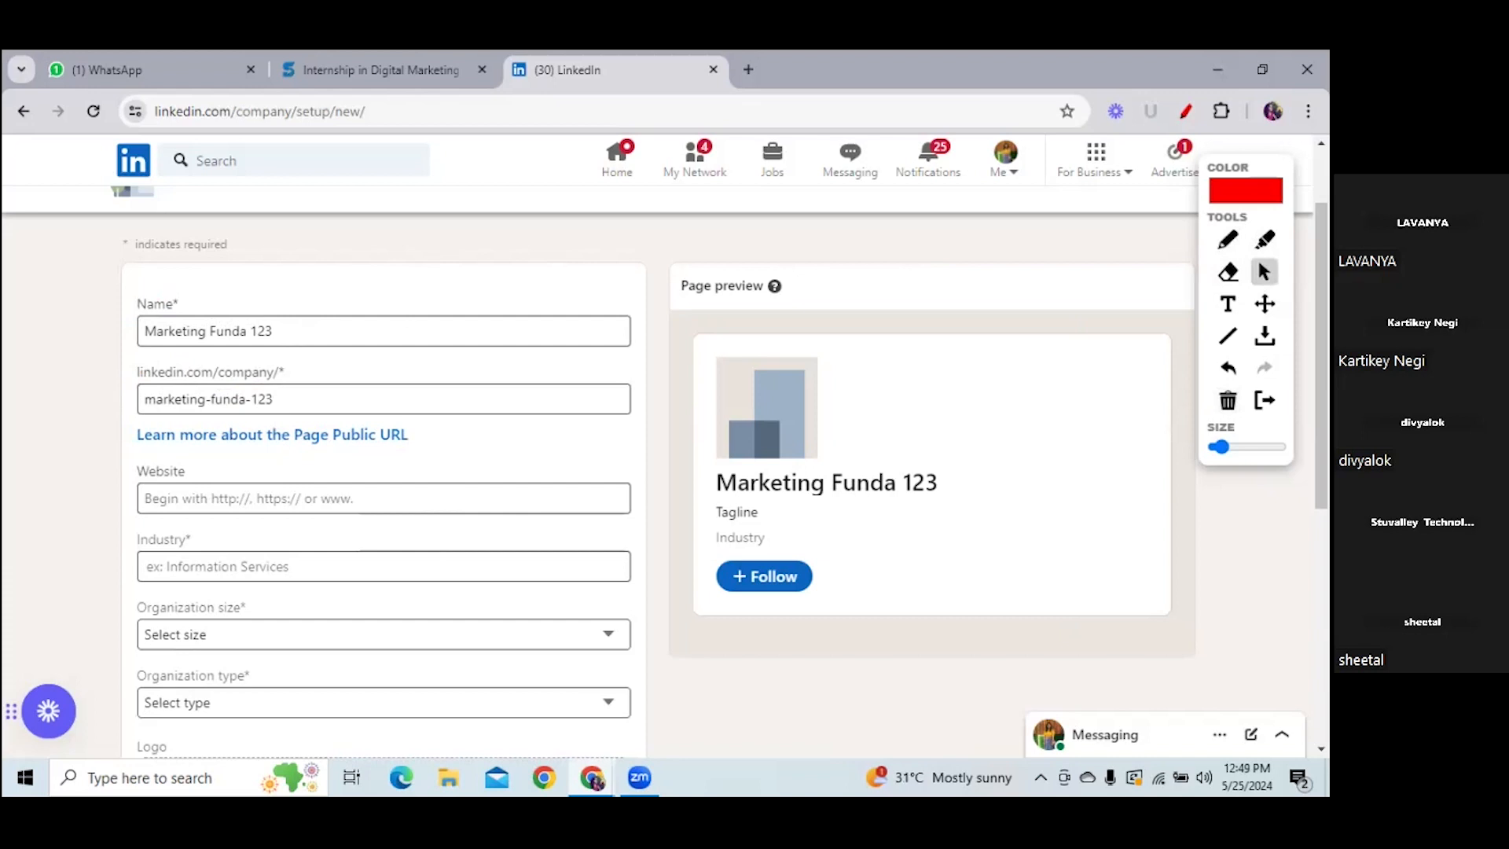
scroll(393, 472, down, 2)
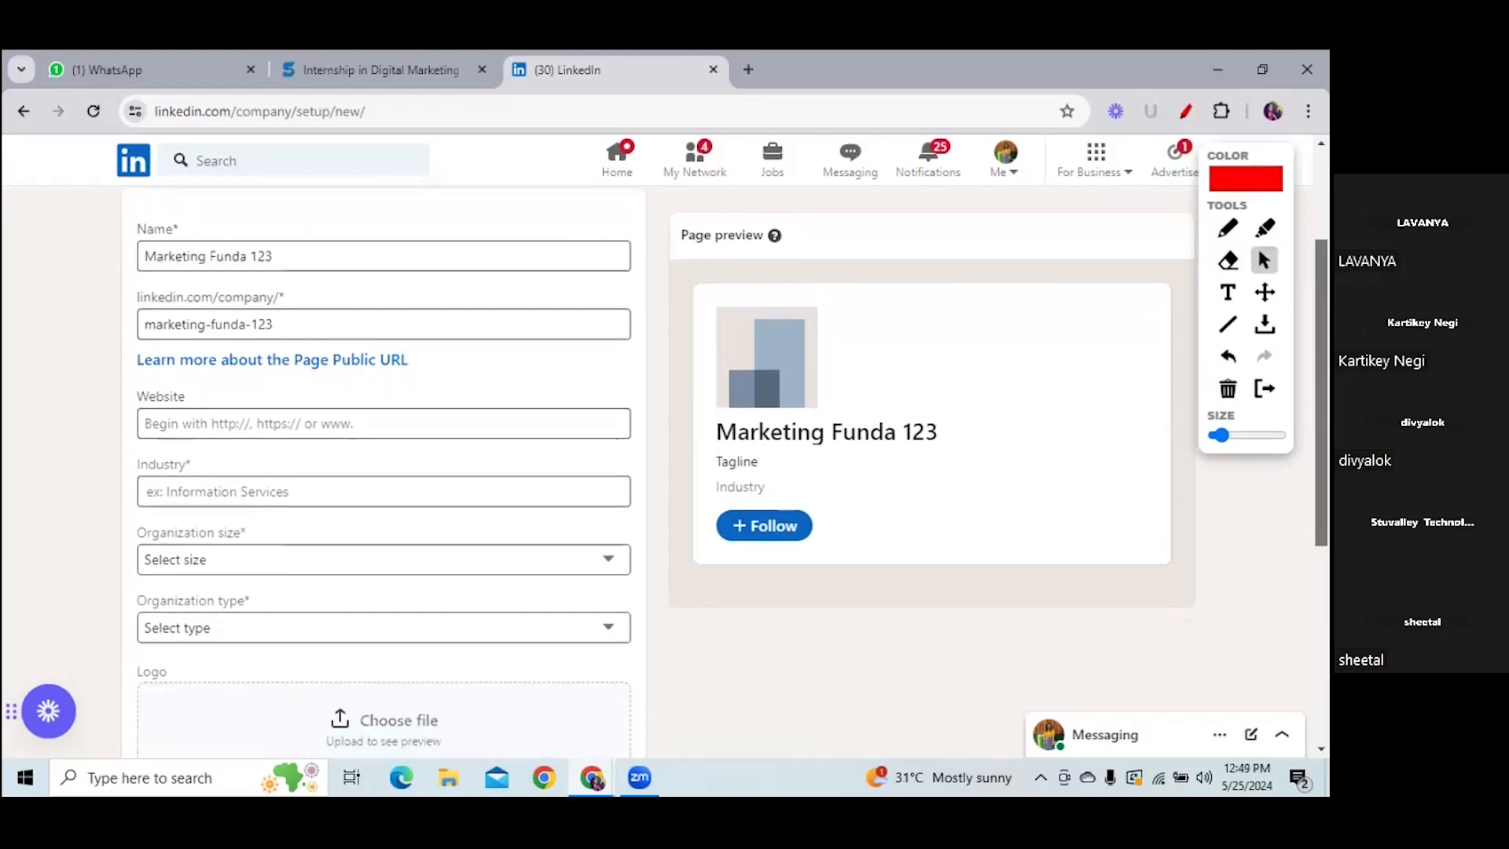
click(356, 413)
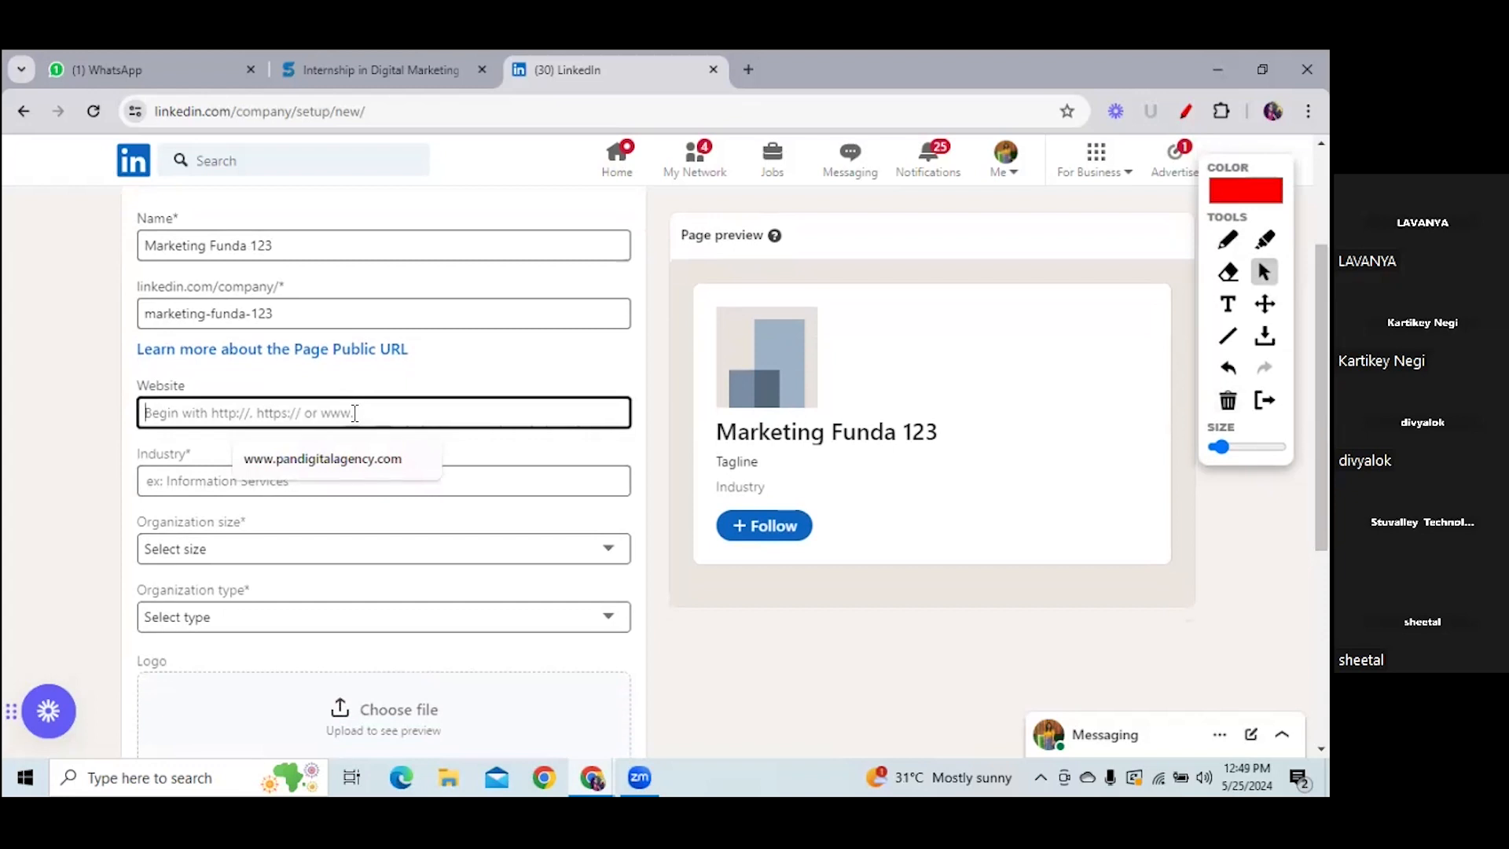
text(www)
text(.ma)
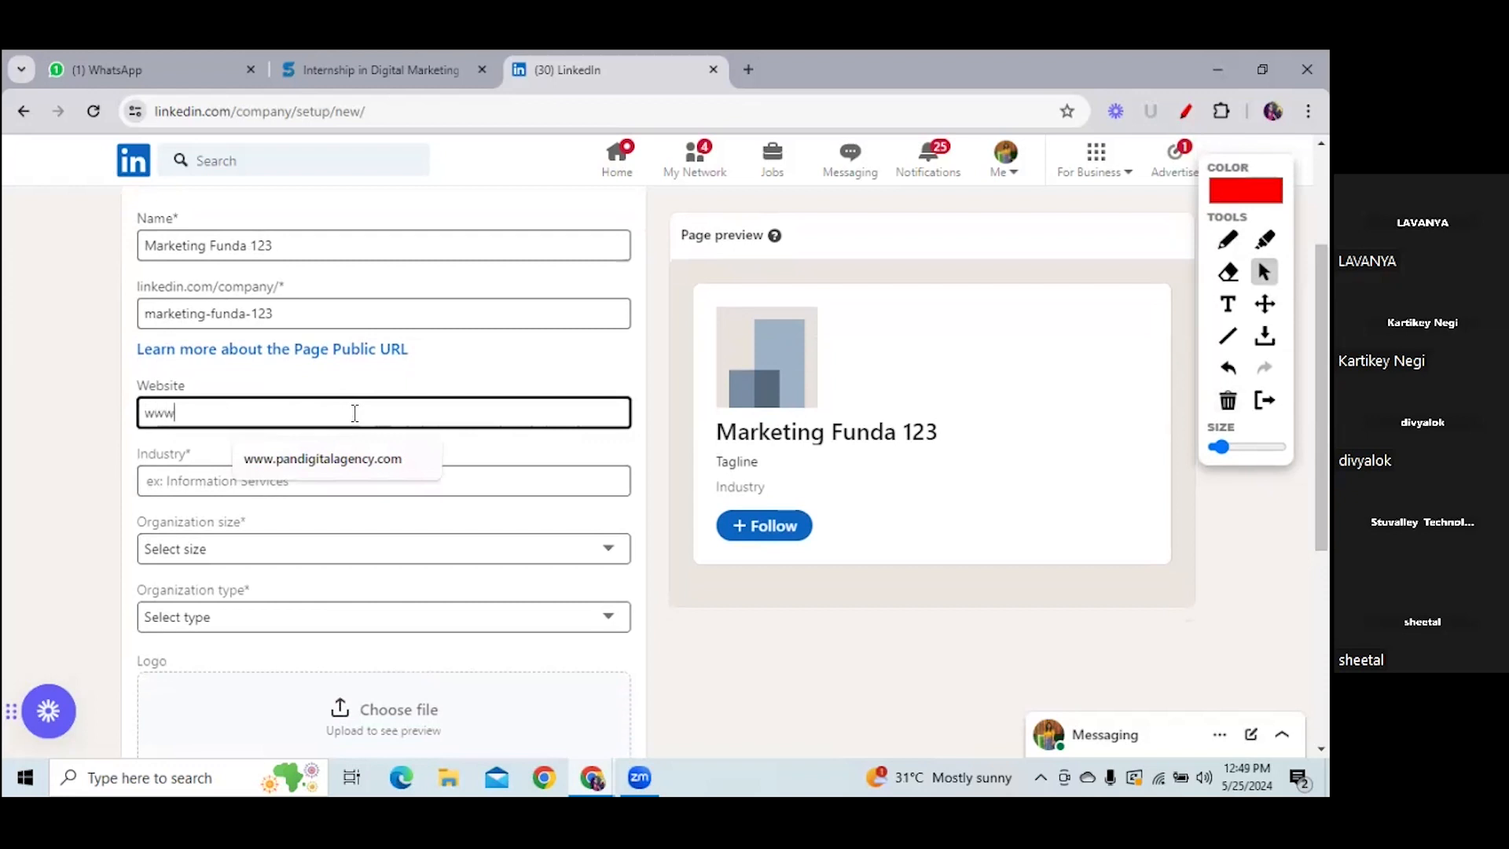
text(r)
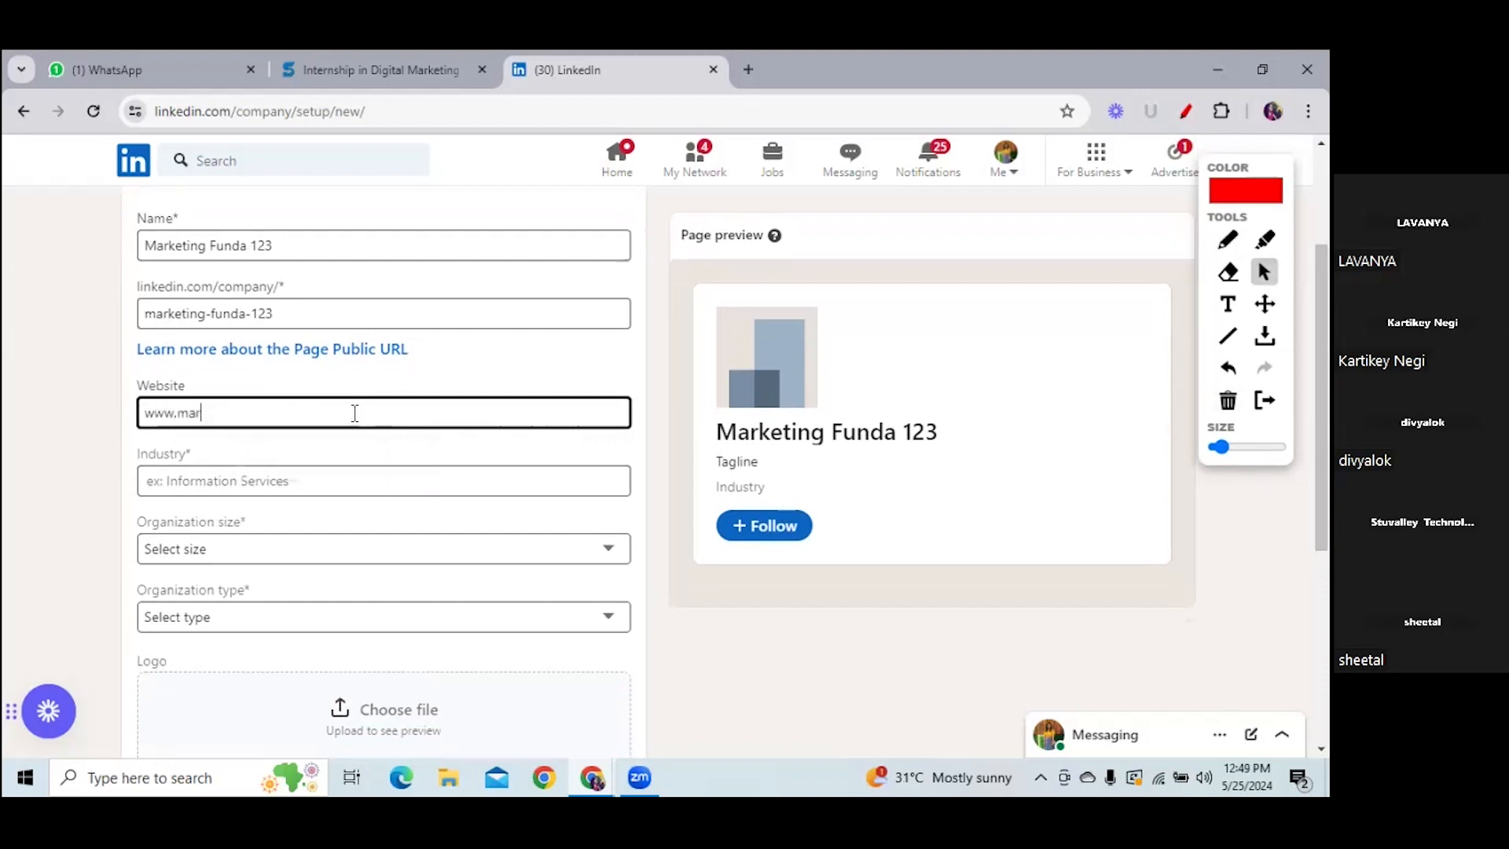
text(ketingfunda123.com)
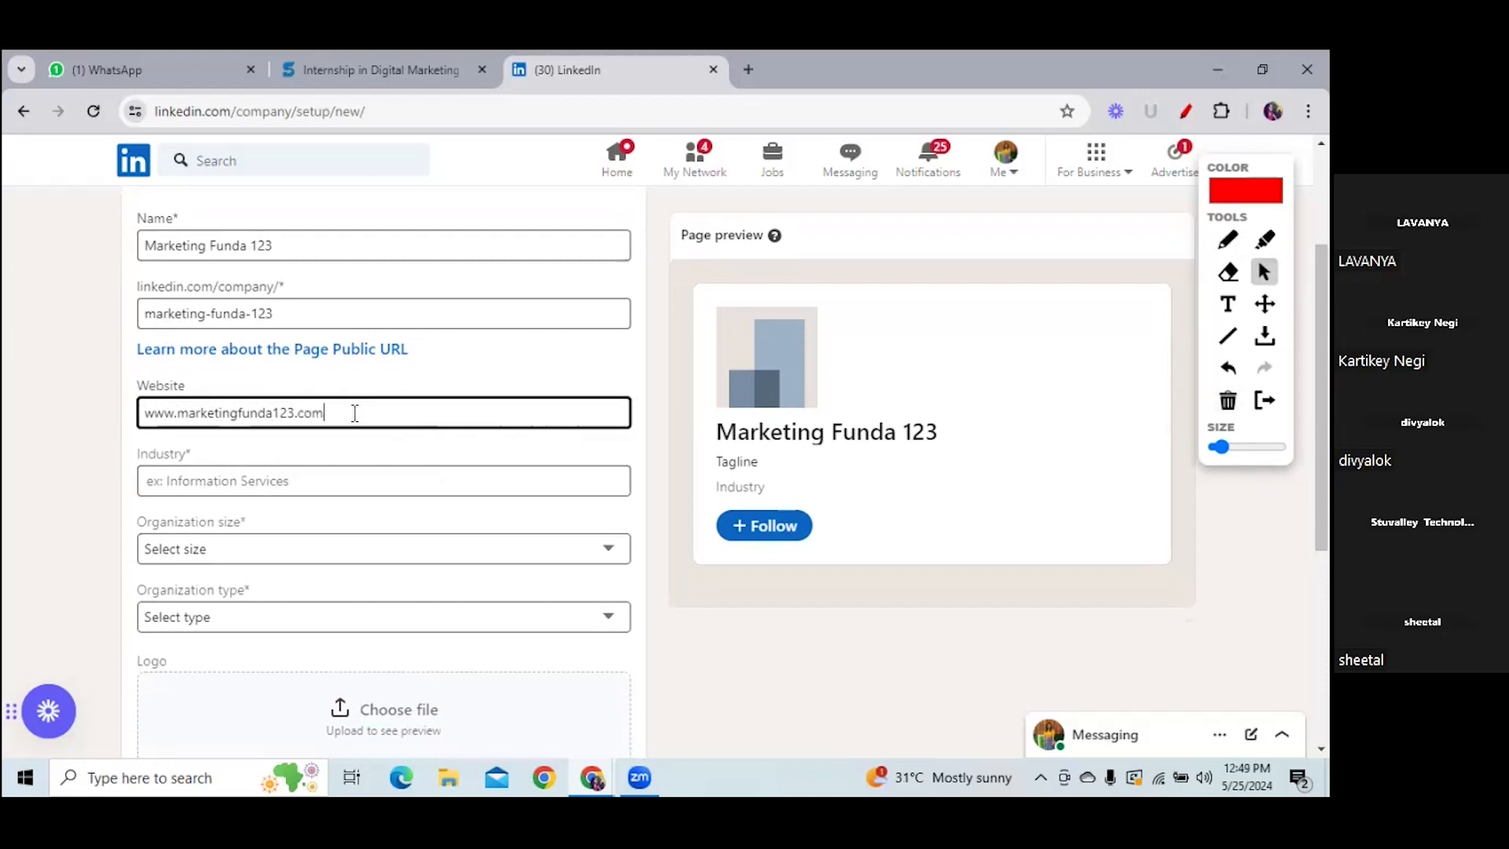
click(324, 479)
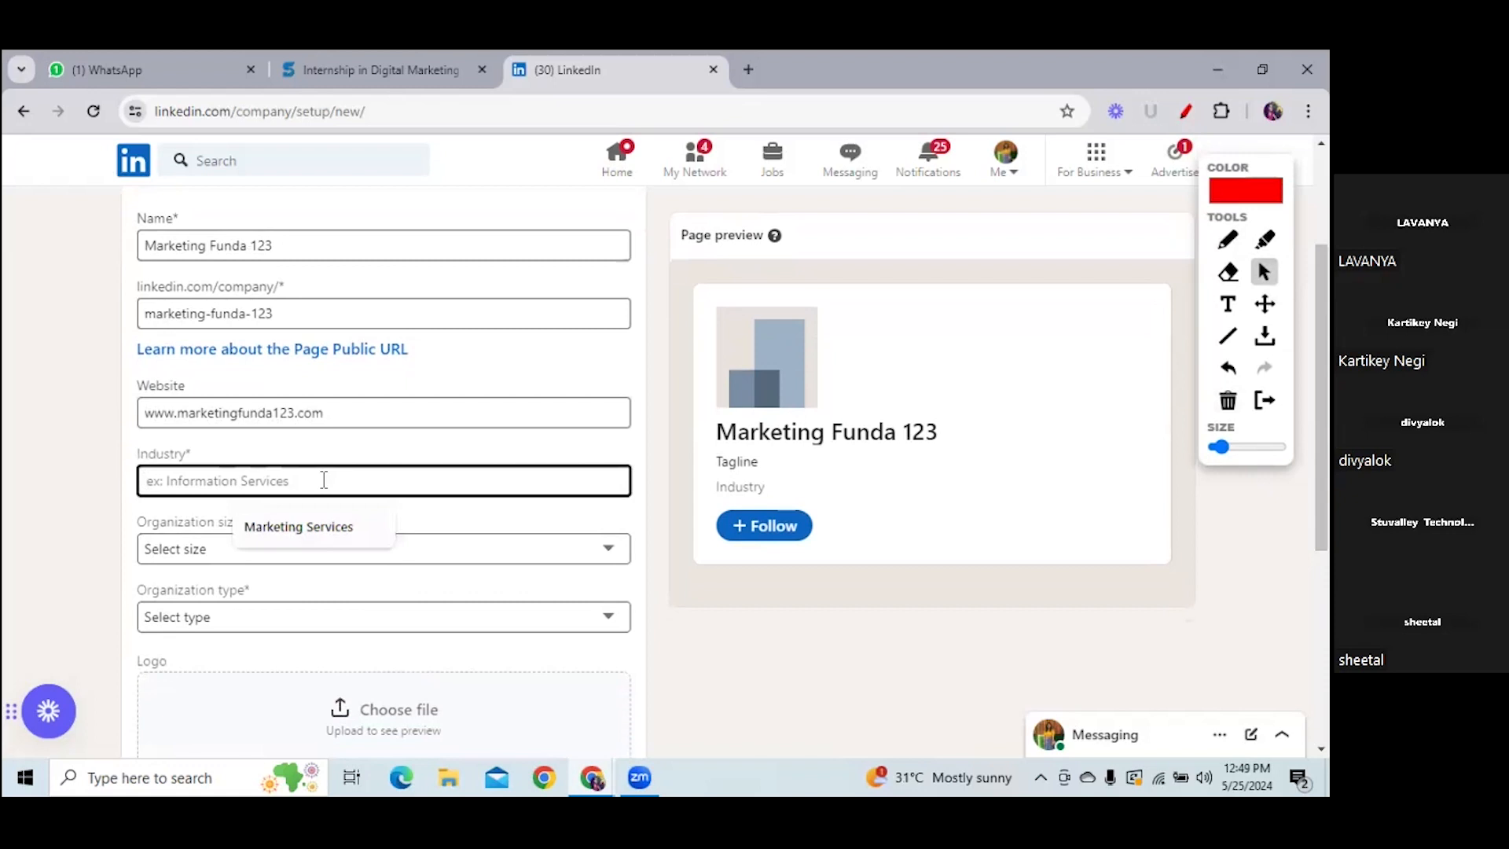
- Search the Industry field for Age, Dig and Ma, browsing the suggestion list
text(Age)
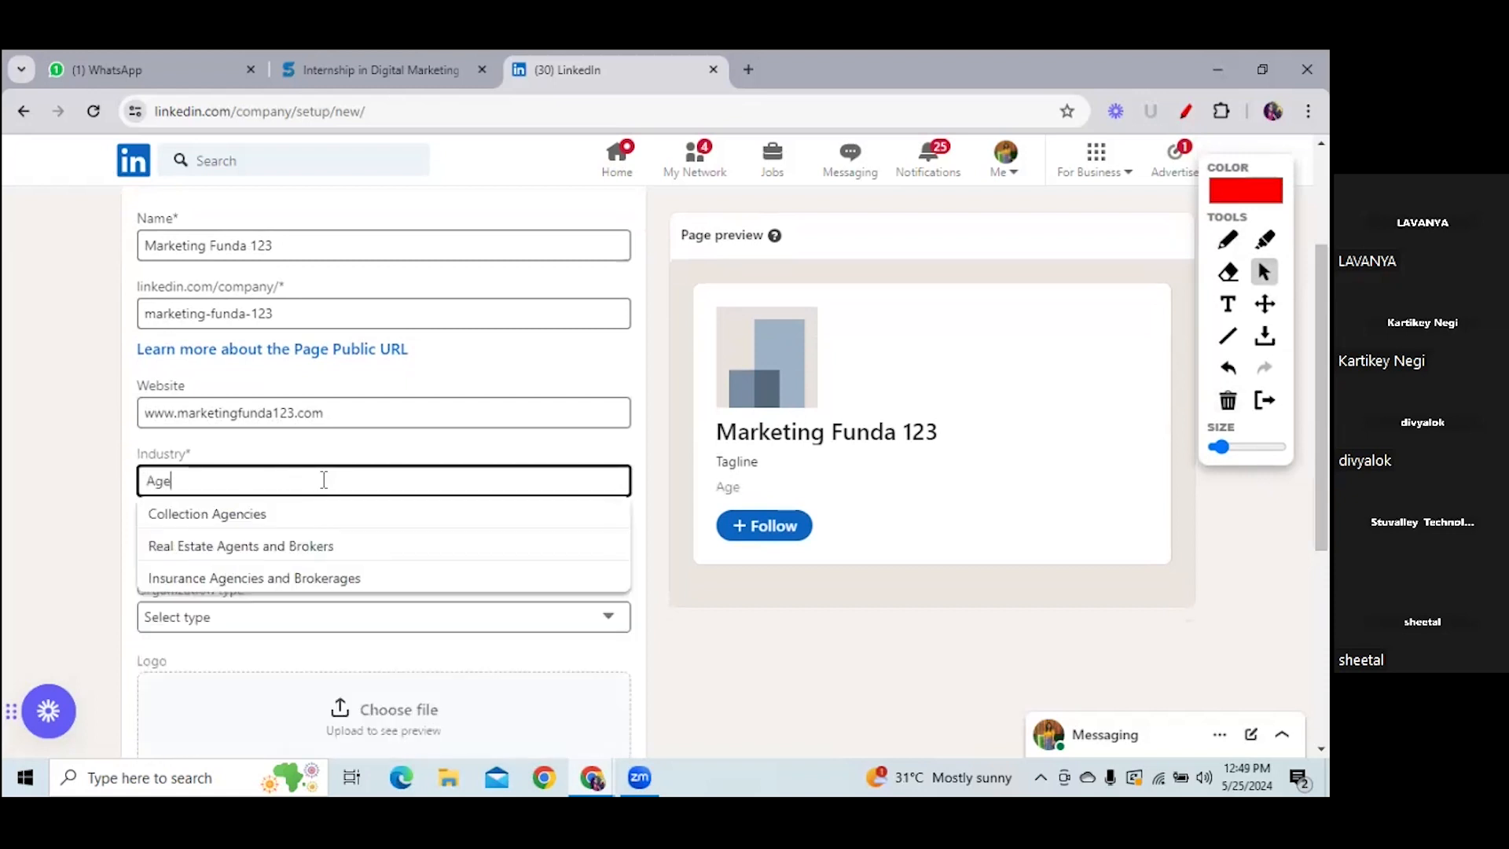
key(BackSpace)
key(BackSpace)
key(BackSpace)
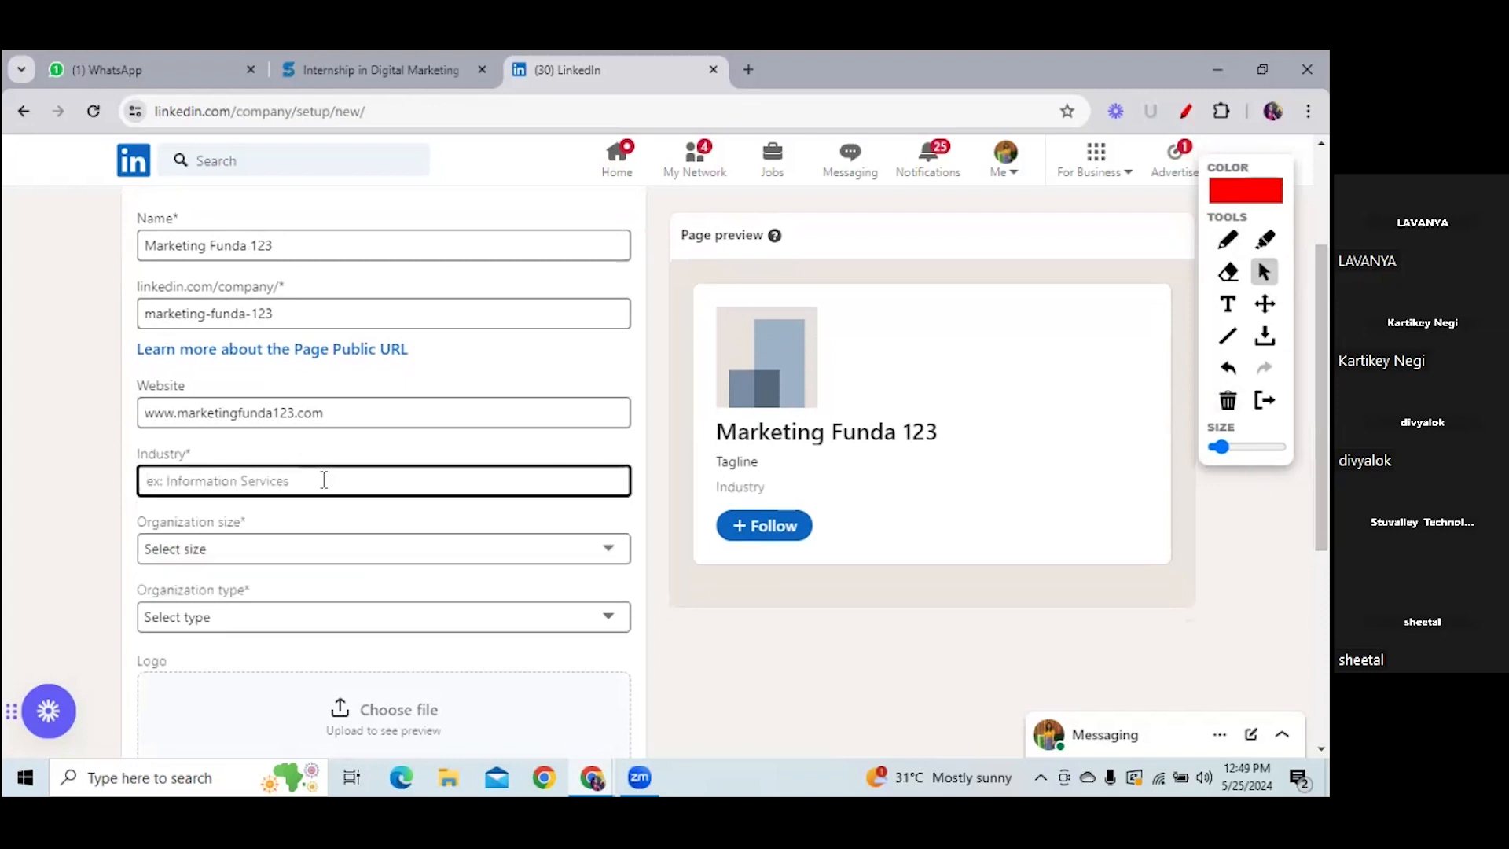
text(Dig)
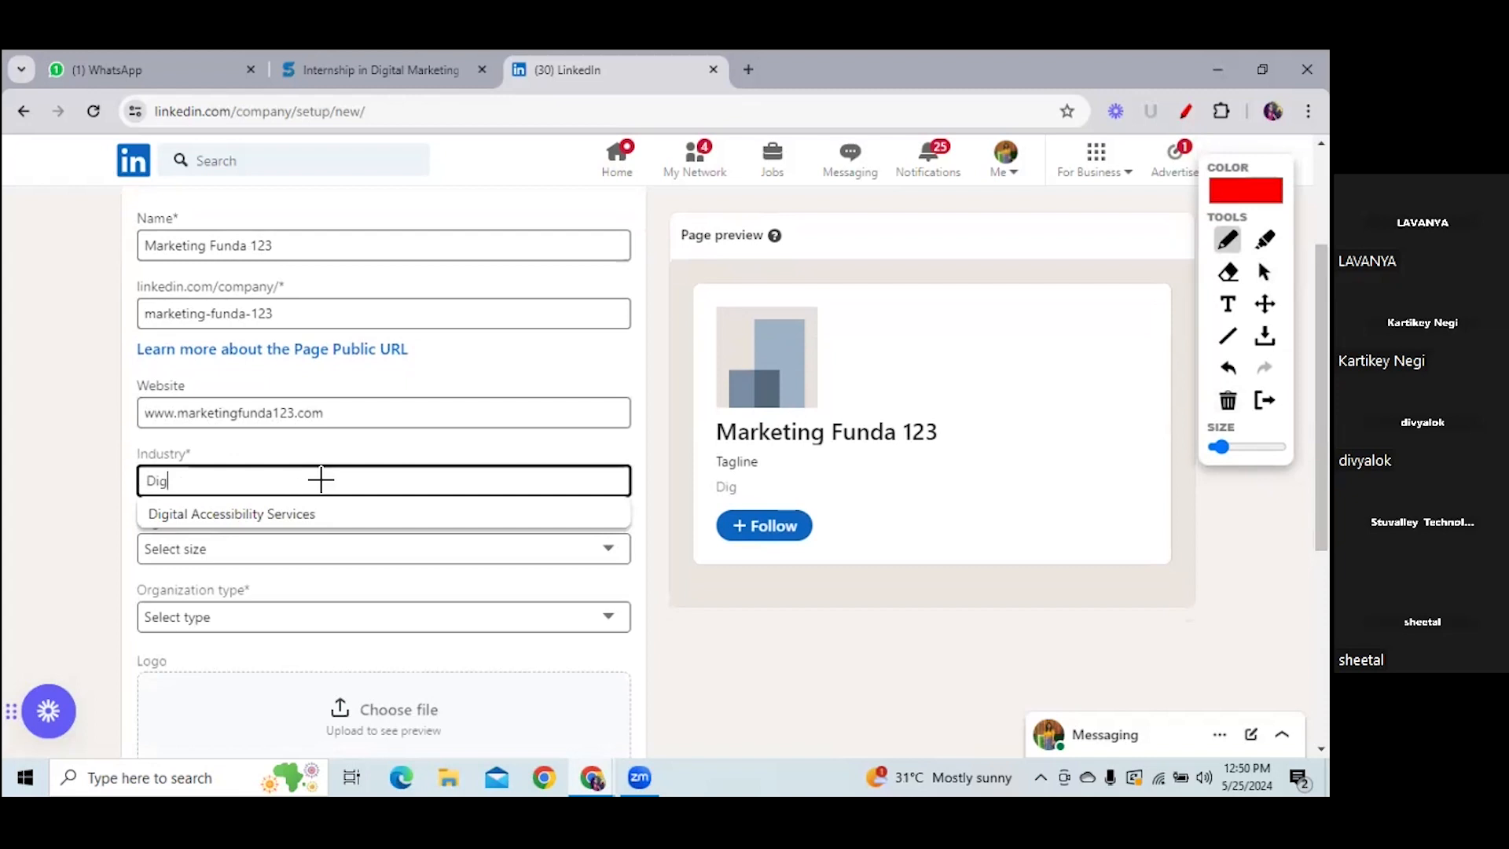
key(BackSpace)
key(BackSpace)
key(BackSpace)
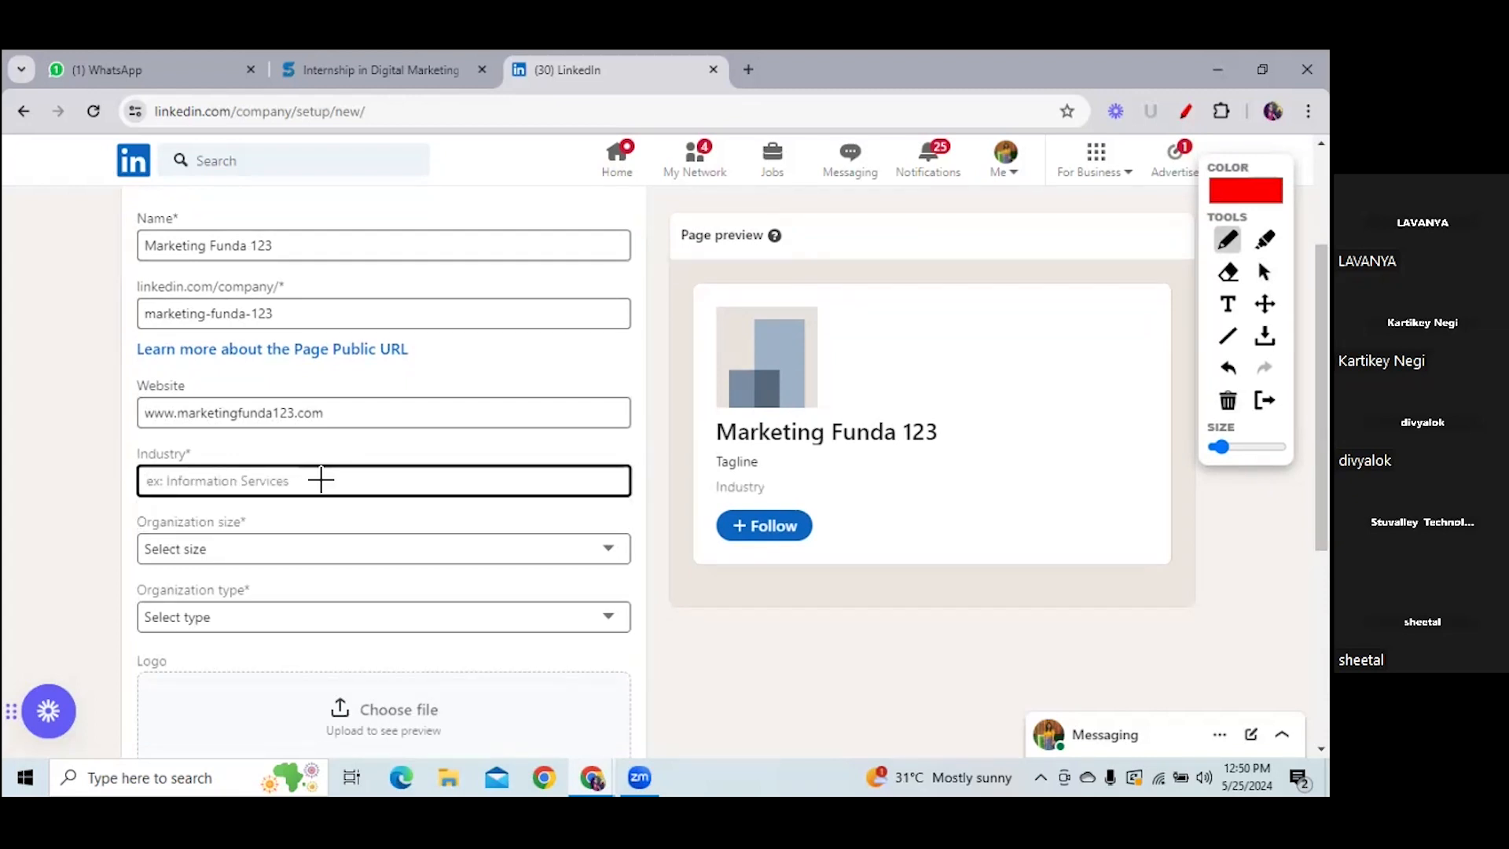
text(Ma)
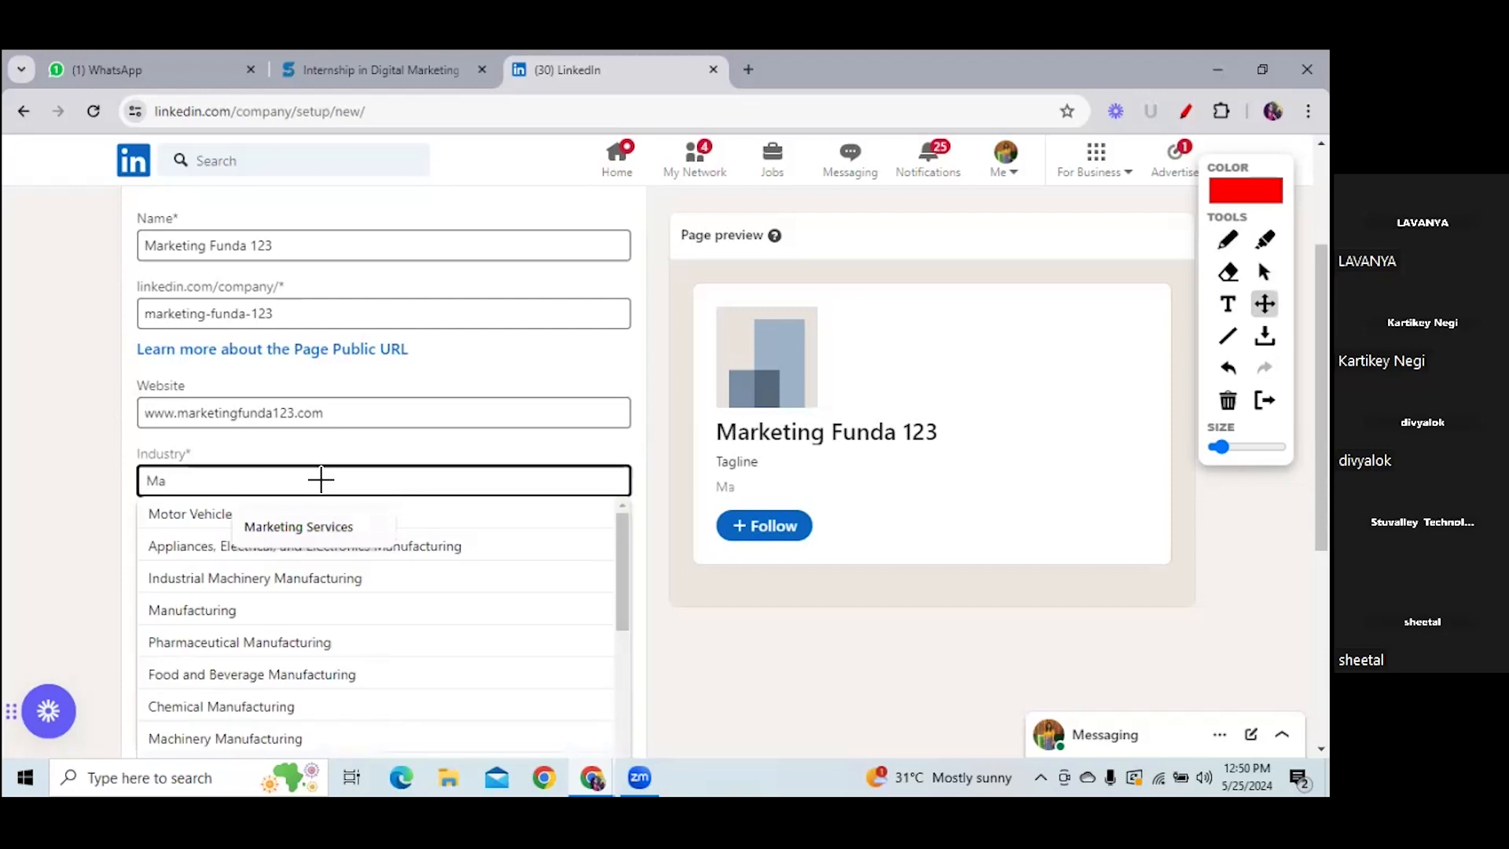
click(628, 590)
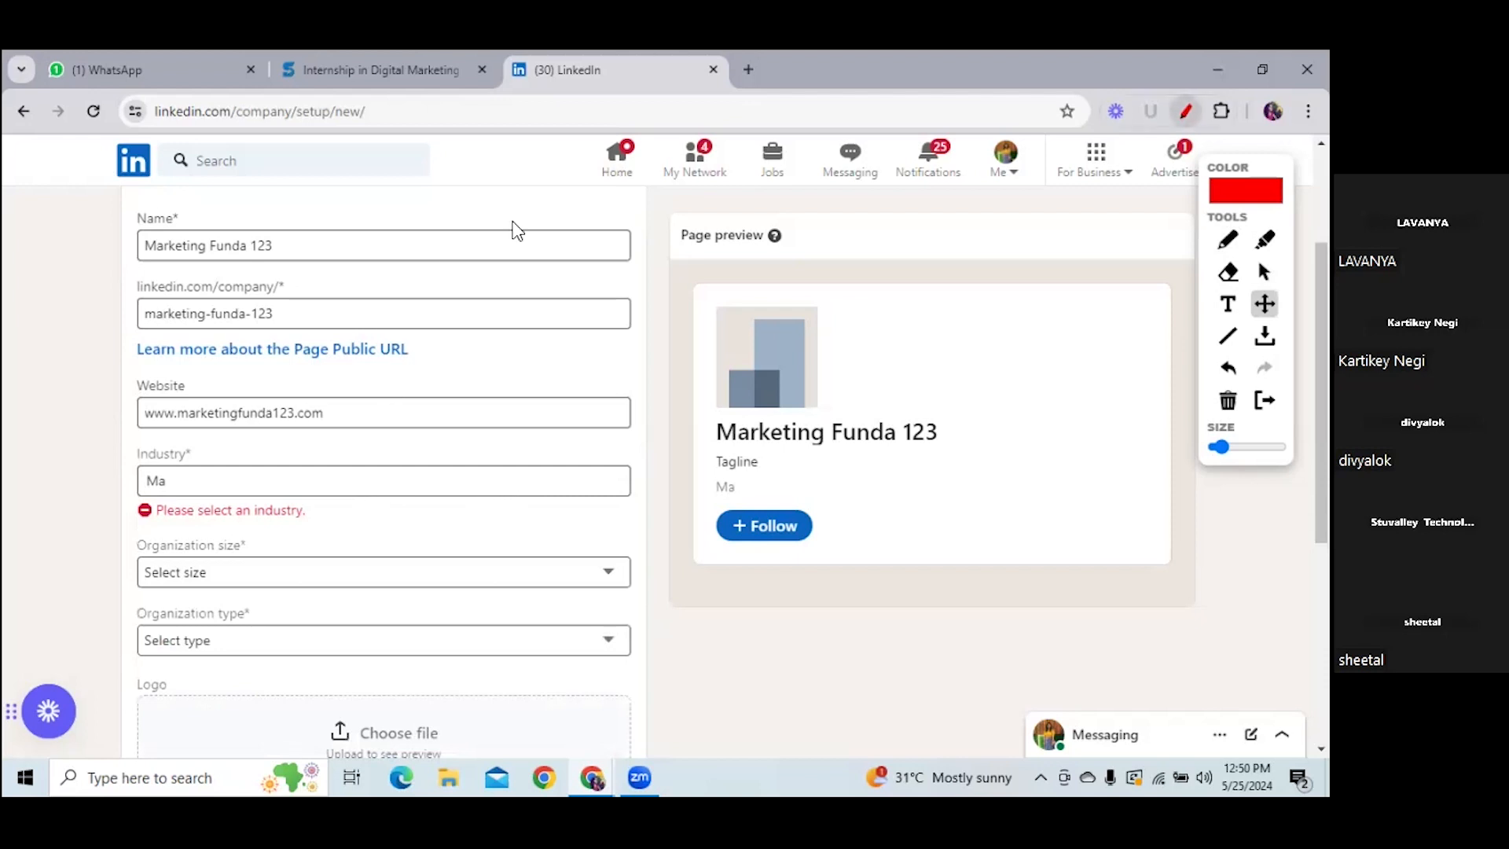
click(235, 479)
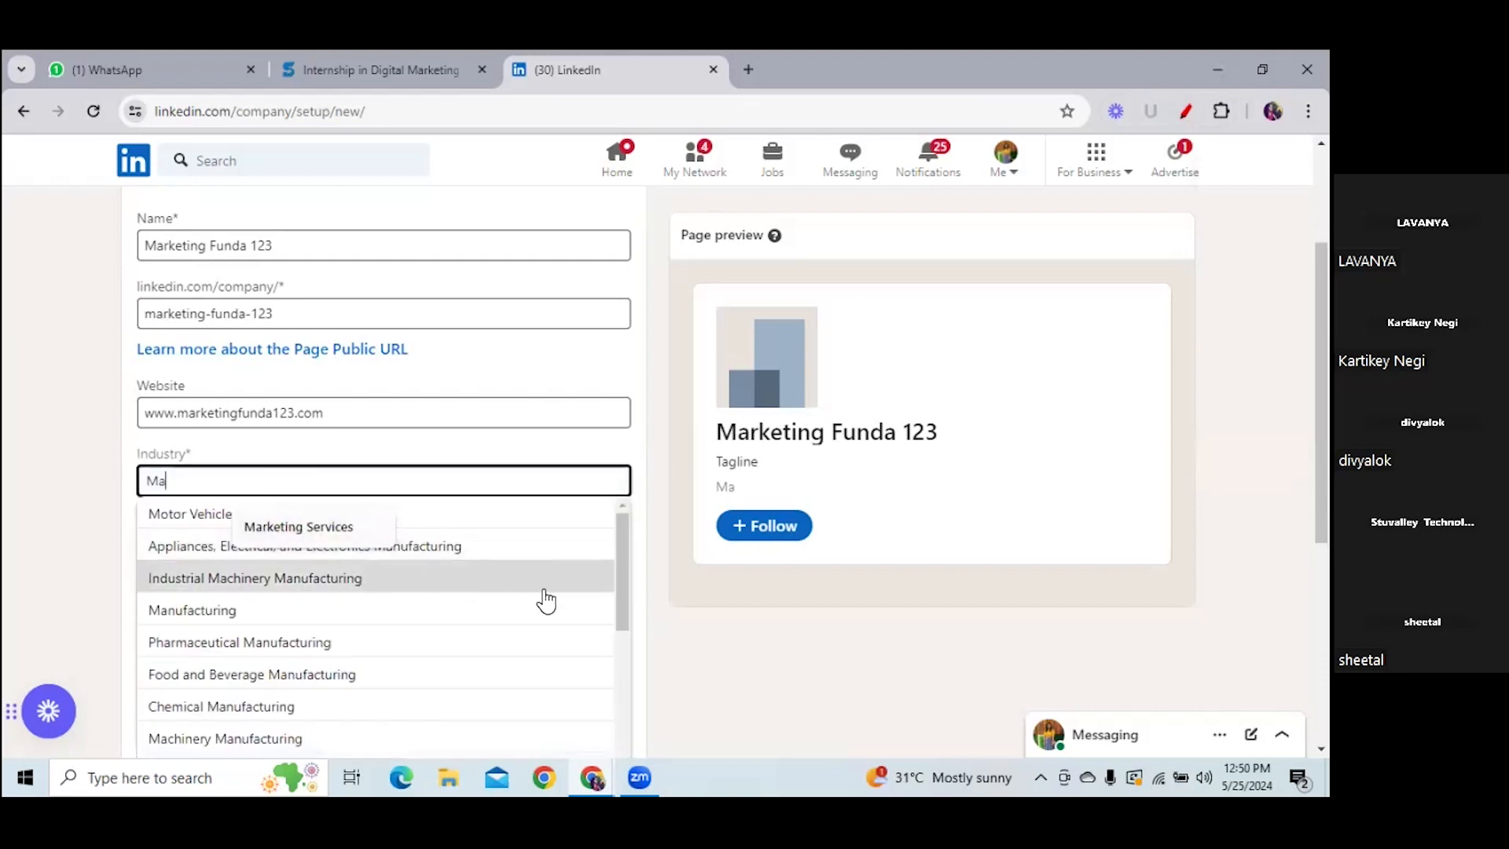
drag(624, 568, 639, 734)
click(122, 479)
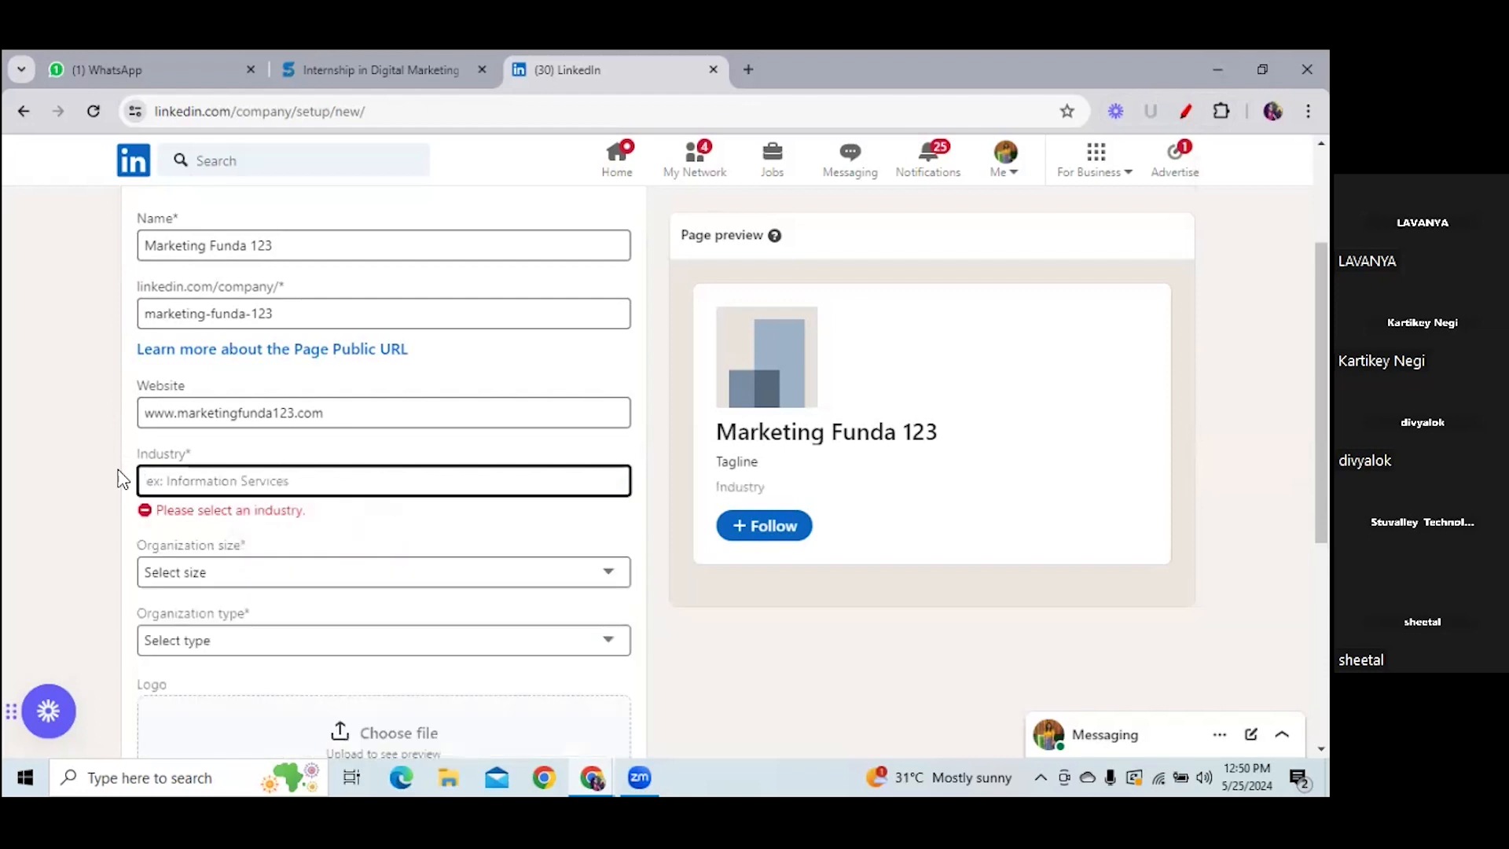
- Set Industry to Advertising Services and organization size to 2–10 employees
text(Adv)
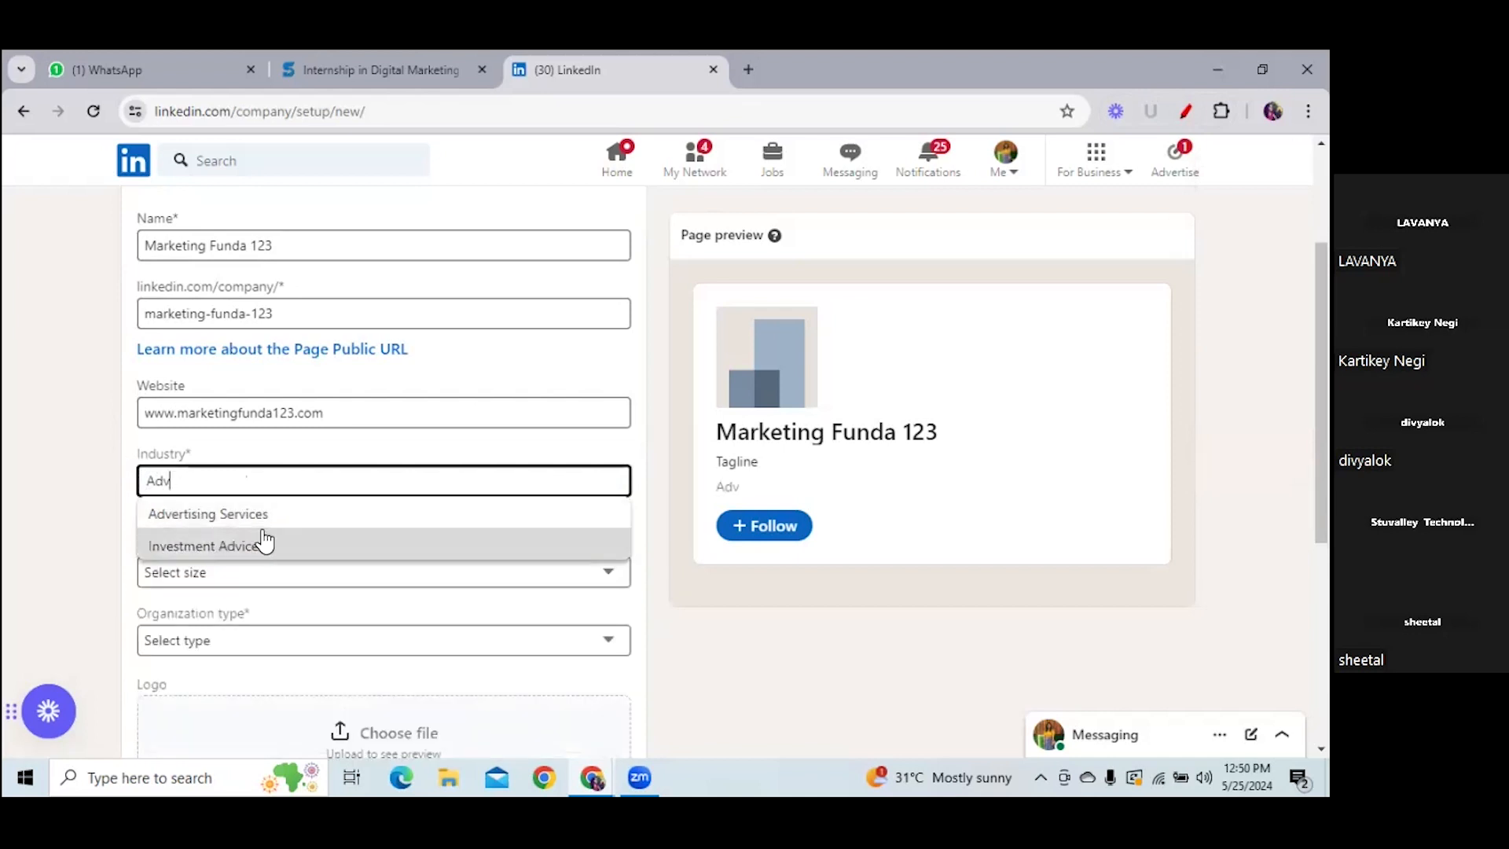
click(268, 515)
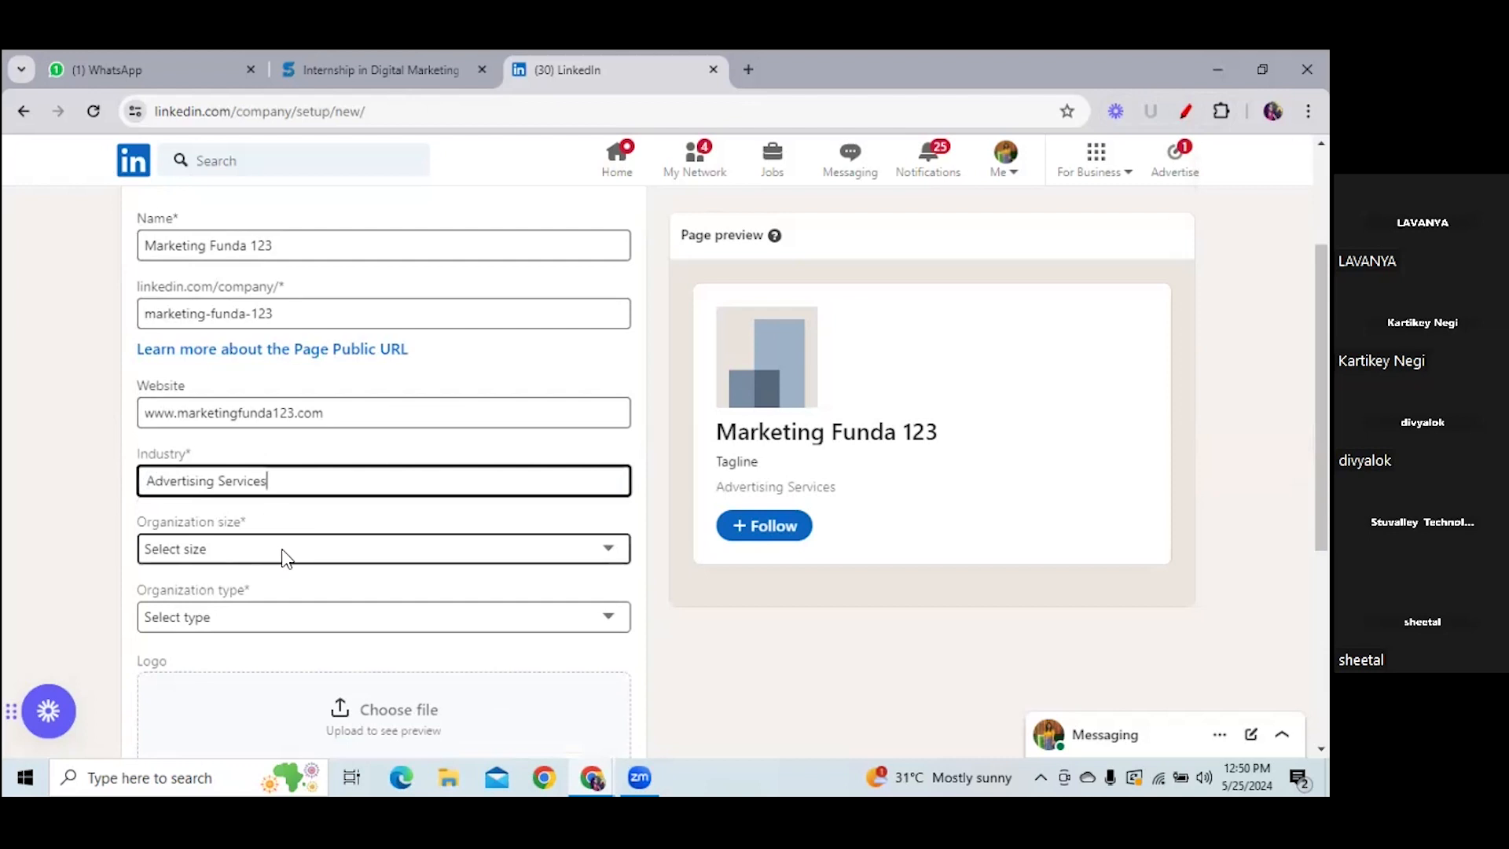
click(283, 555)
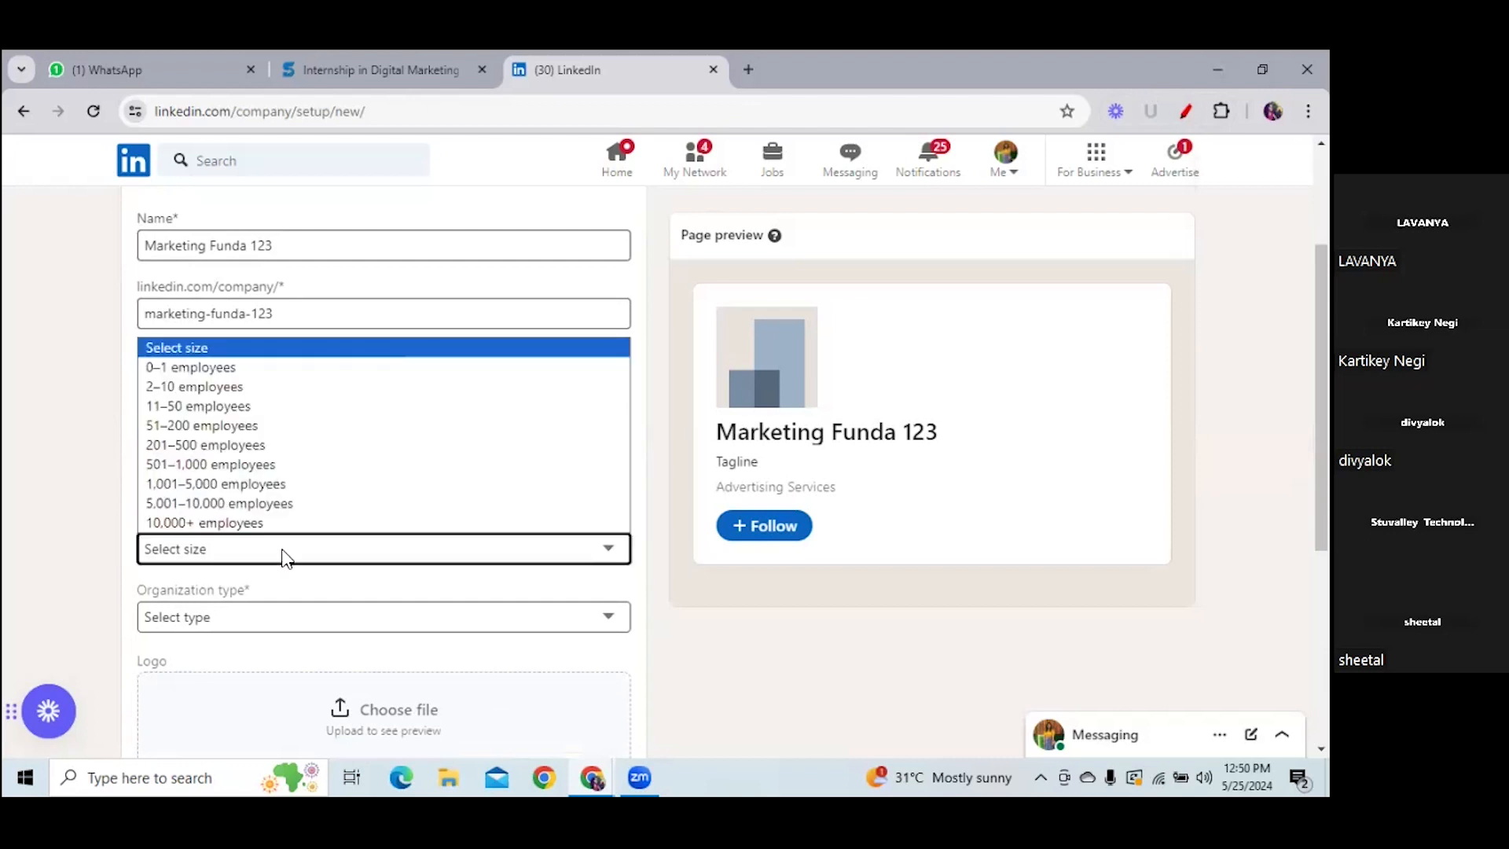
click(234, 386)
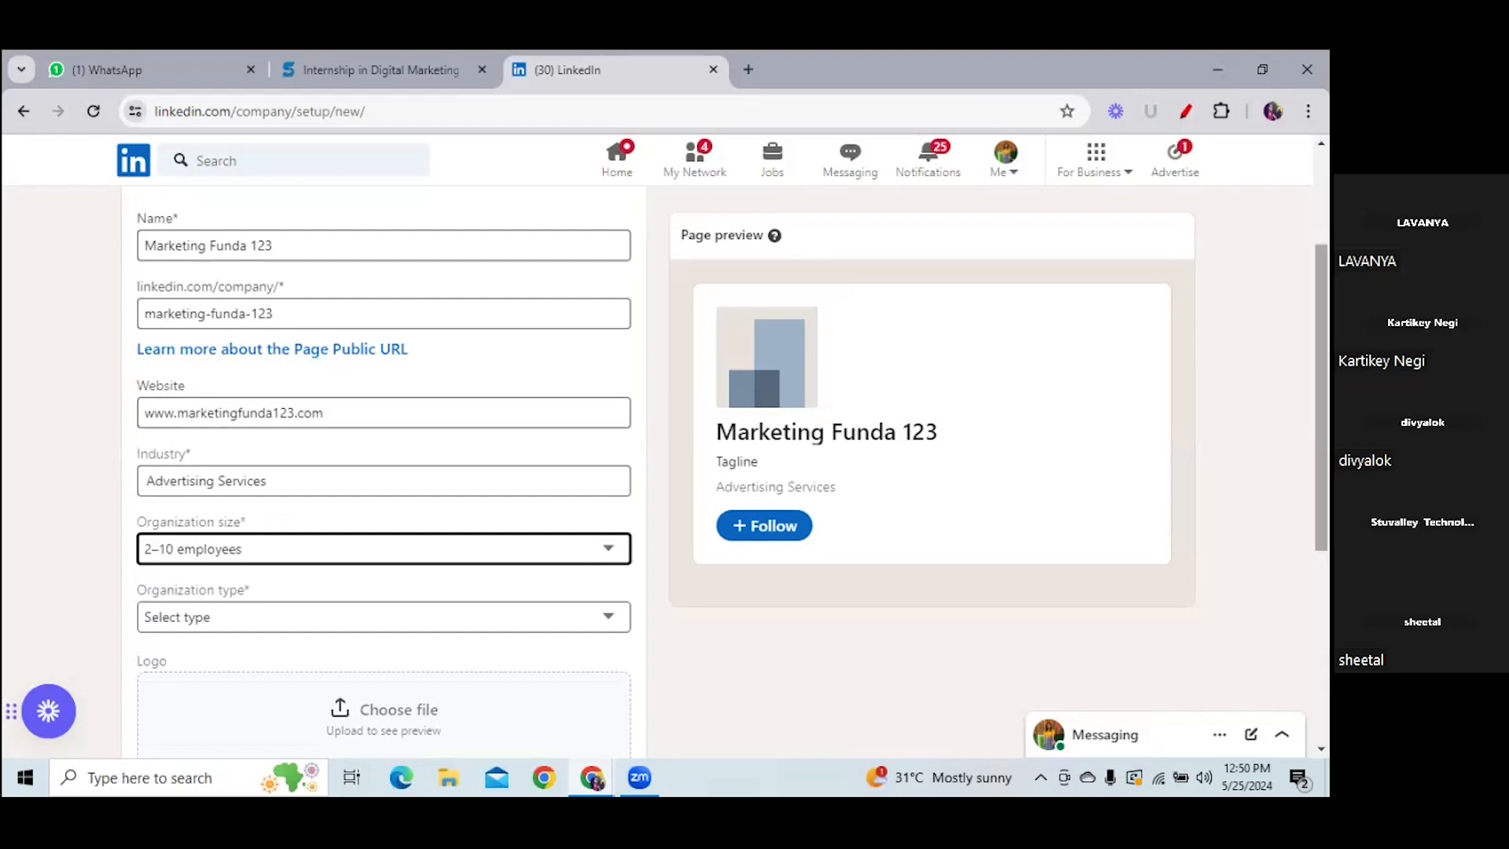
- Set the organization type to Sole proprietorship and bring up the logo file picker
scroll(667, 404, down, 1)
scroll(549, 555, down, 2)
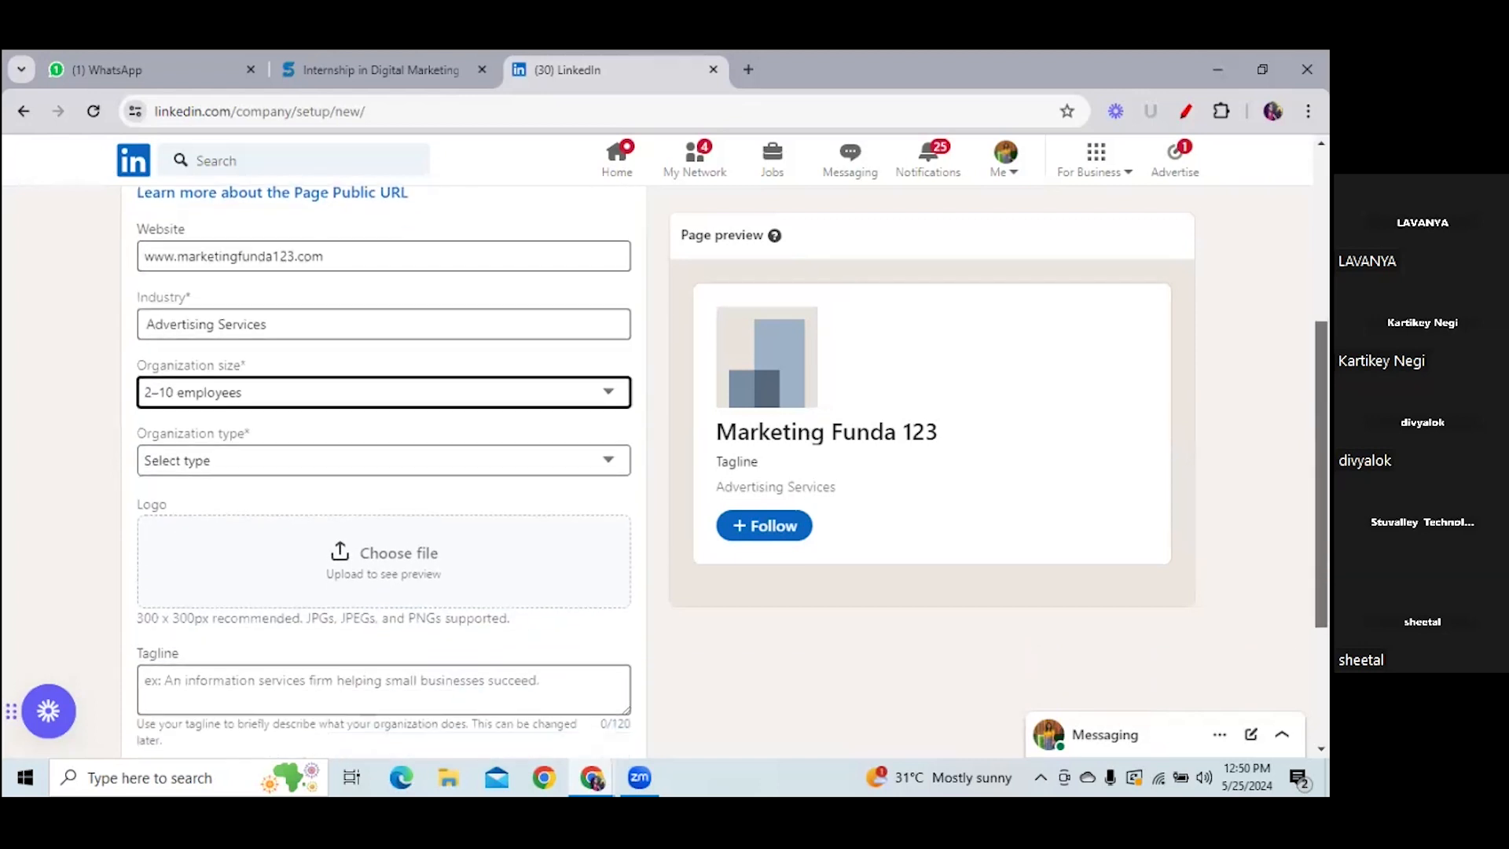
click(548, 461)
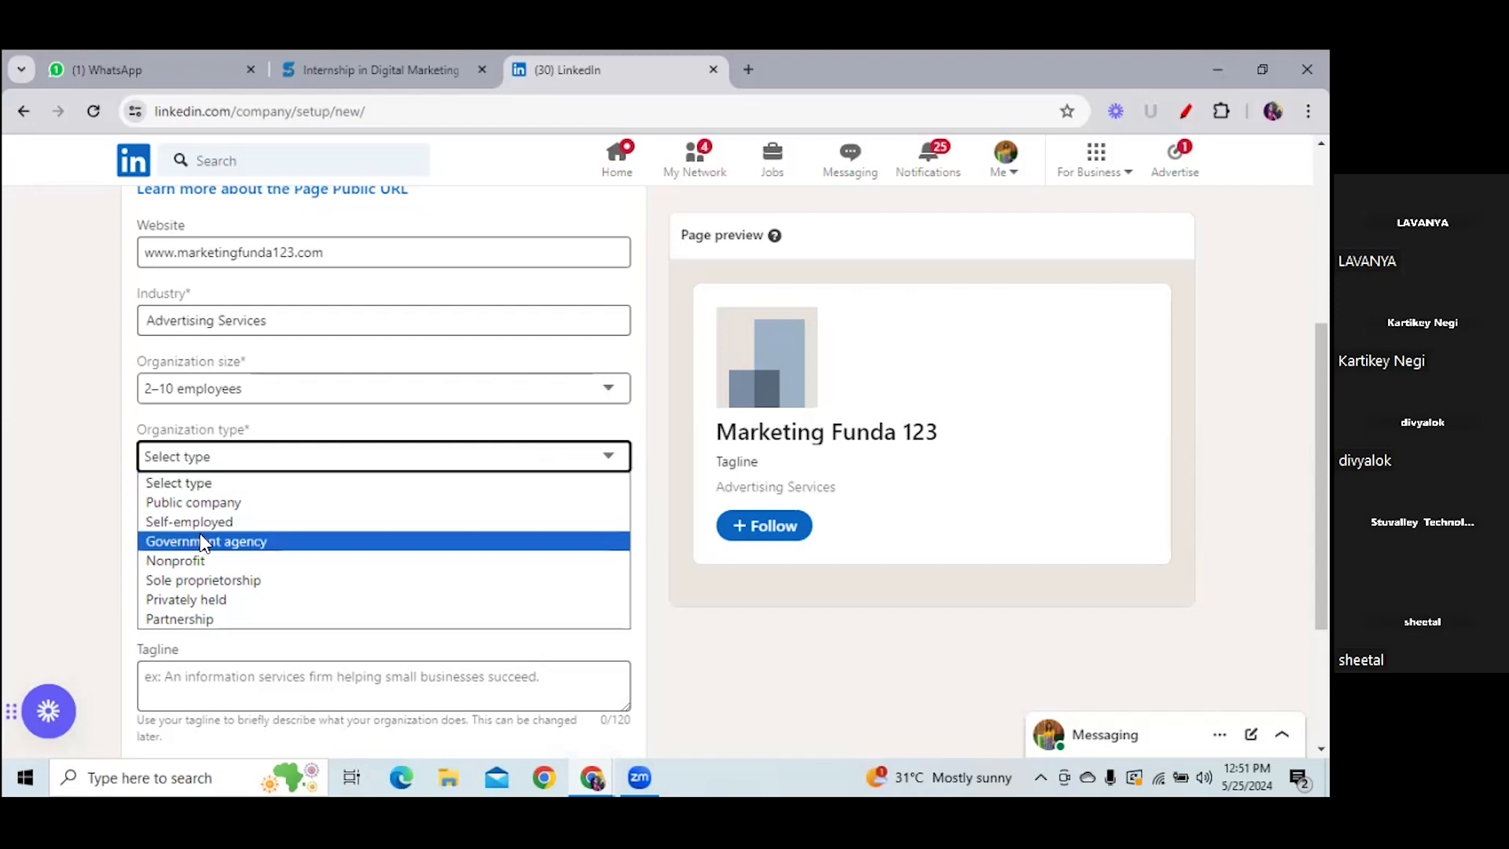
click(221, 583)
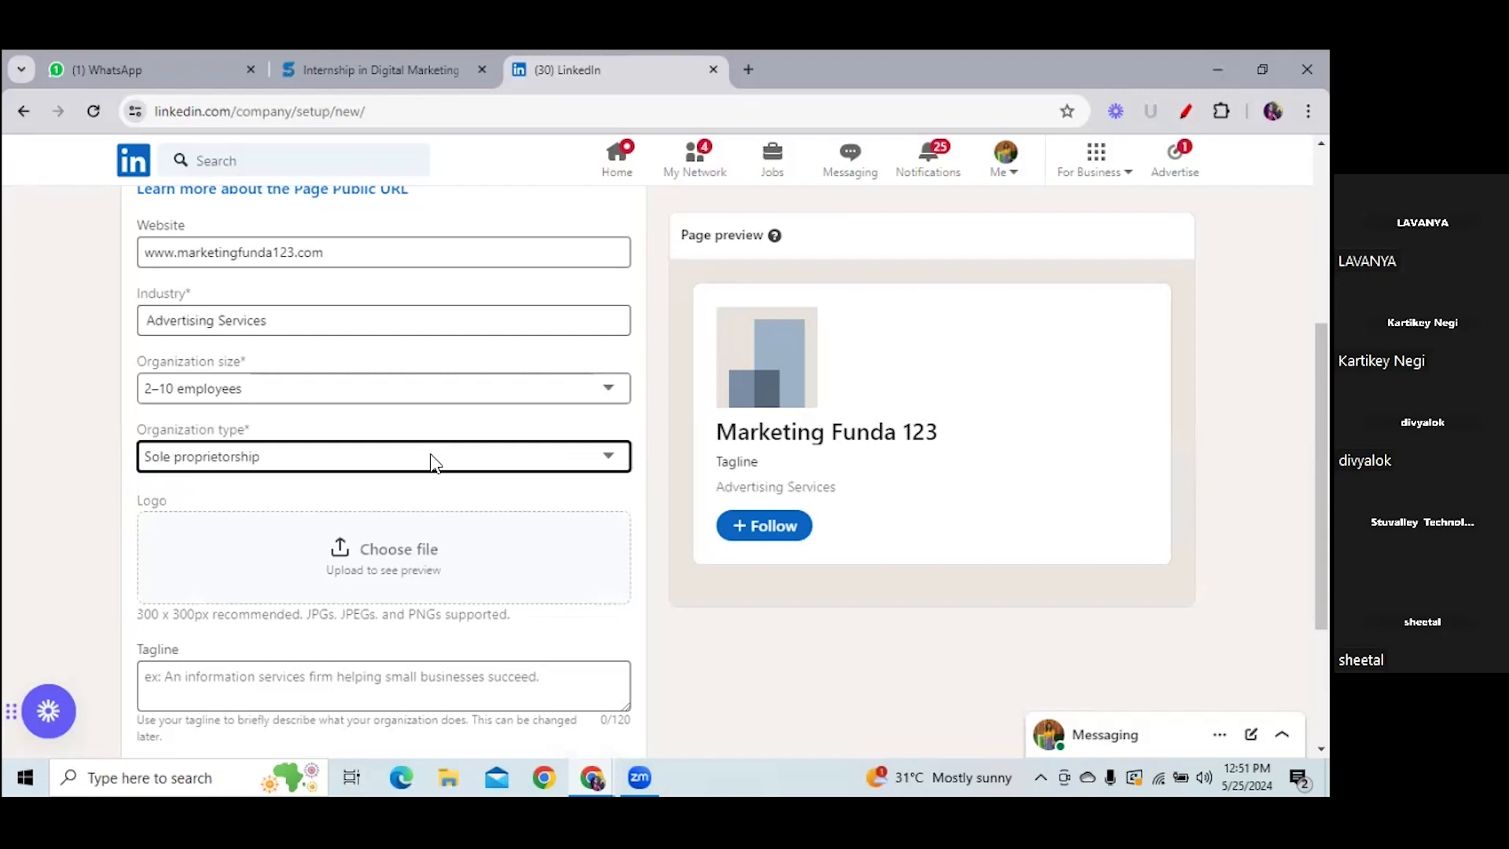
click(398, 563)
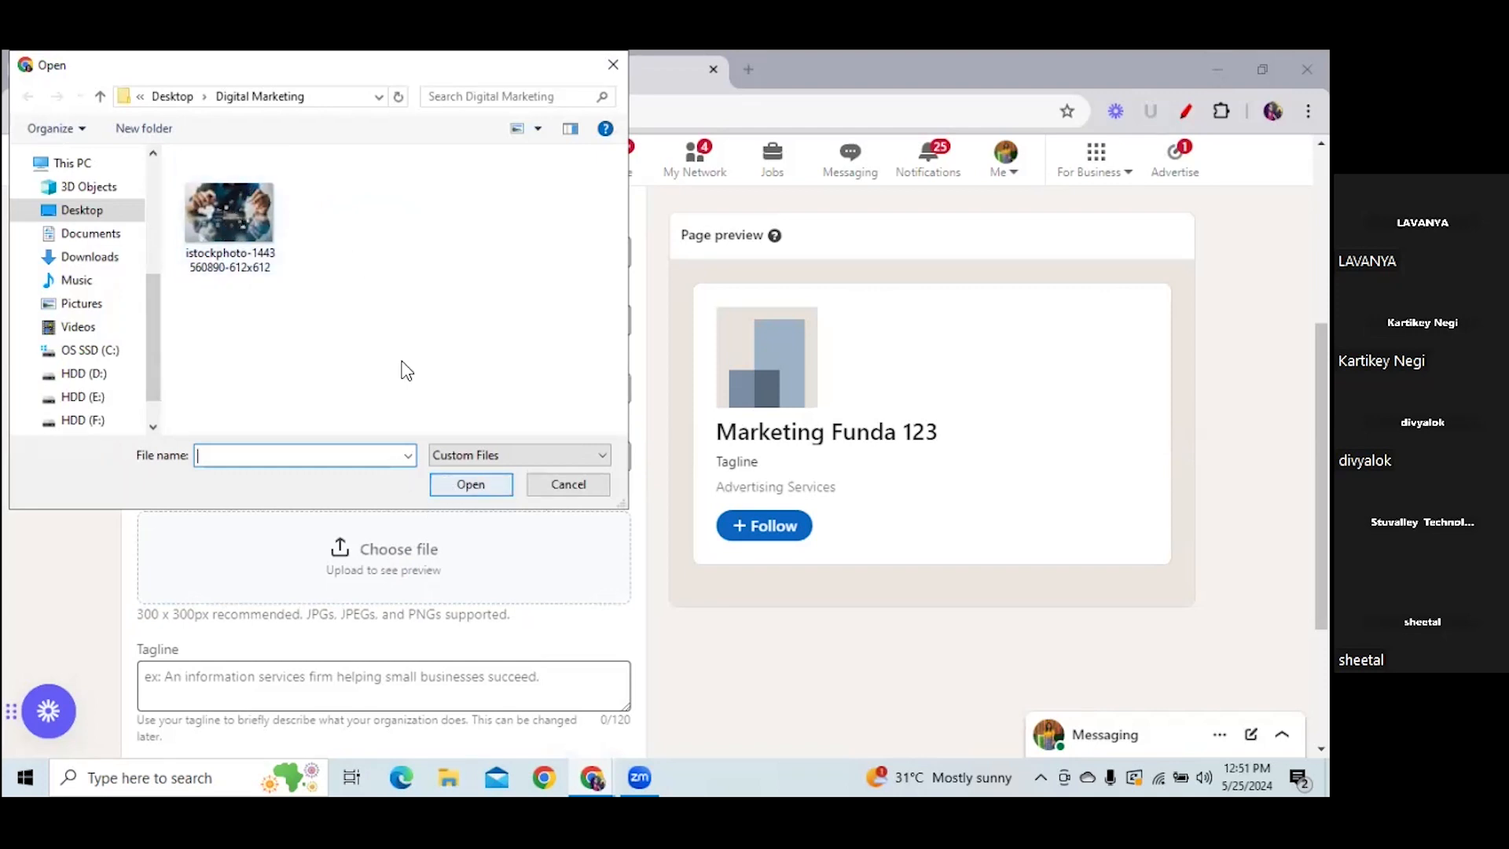
click(240, 197)
click(457, 481)
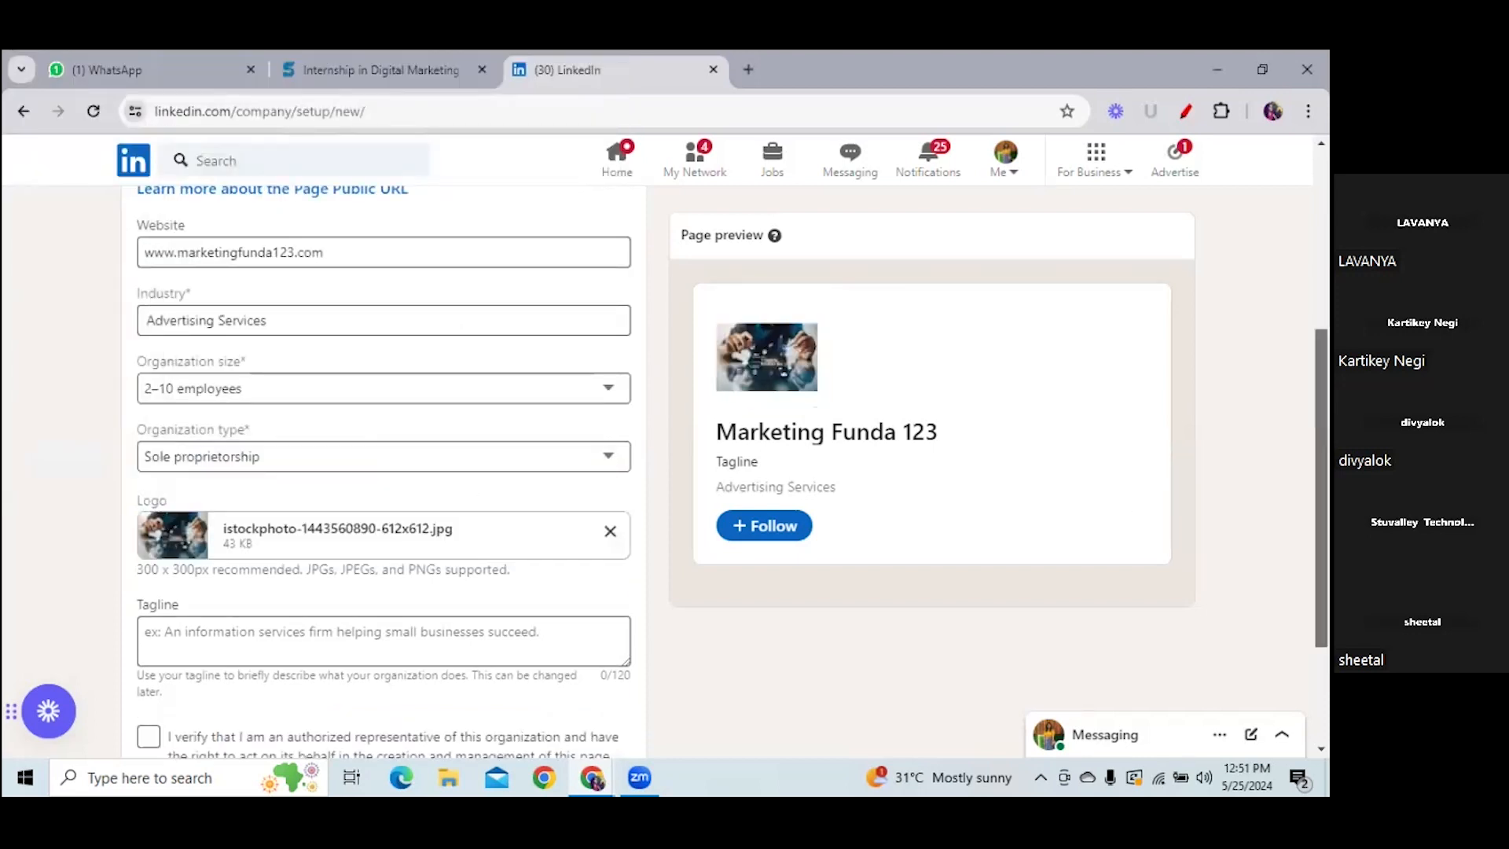
drag(1321, 479, 1321, 546)
- Add the tagline 'Boost your business online.' and tick the authorized representative box
click(509, 505)
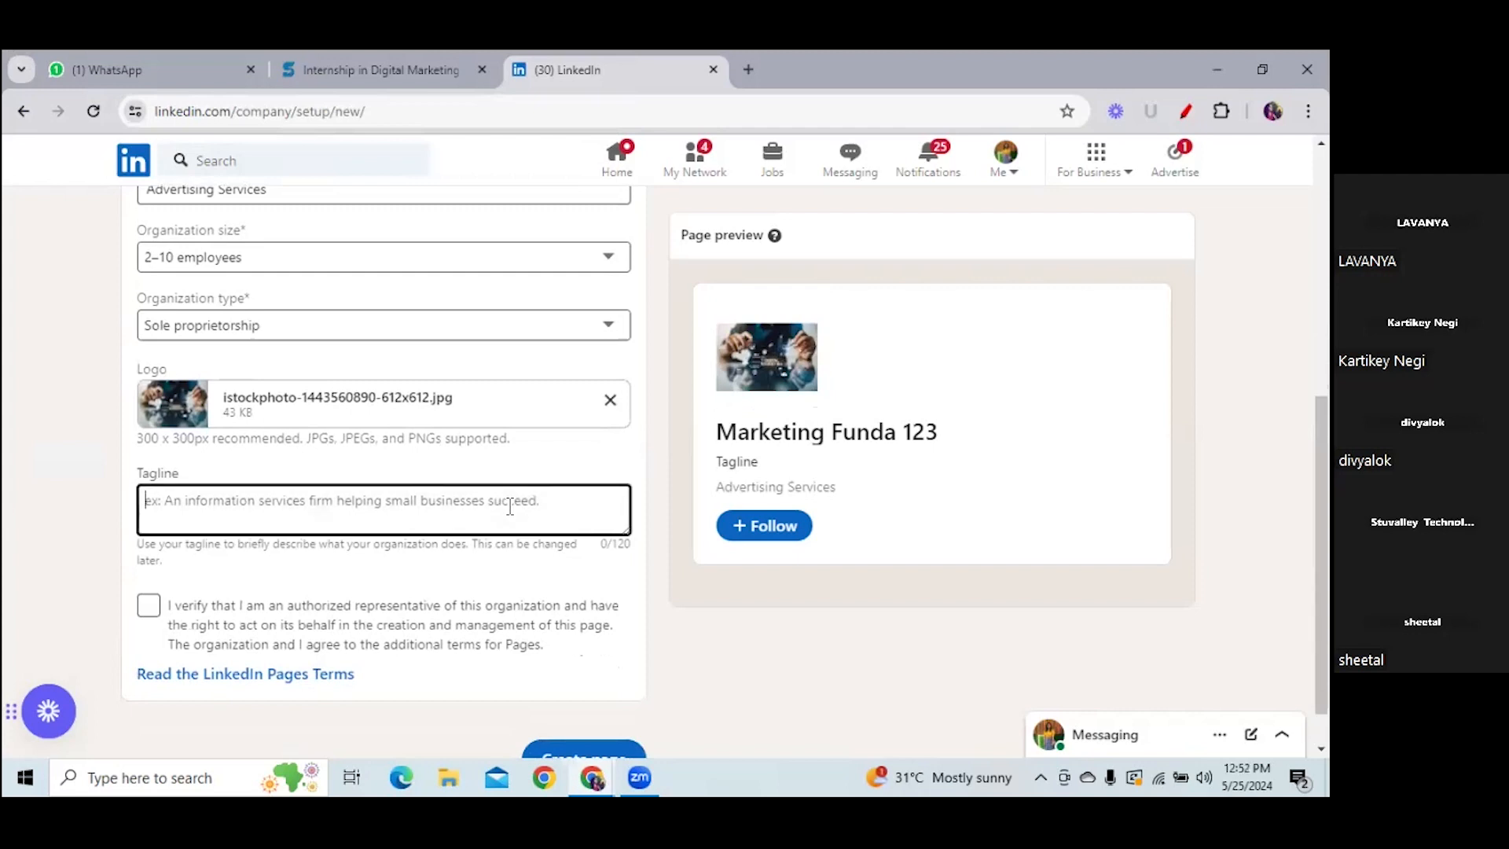
text(Boo)
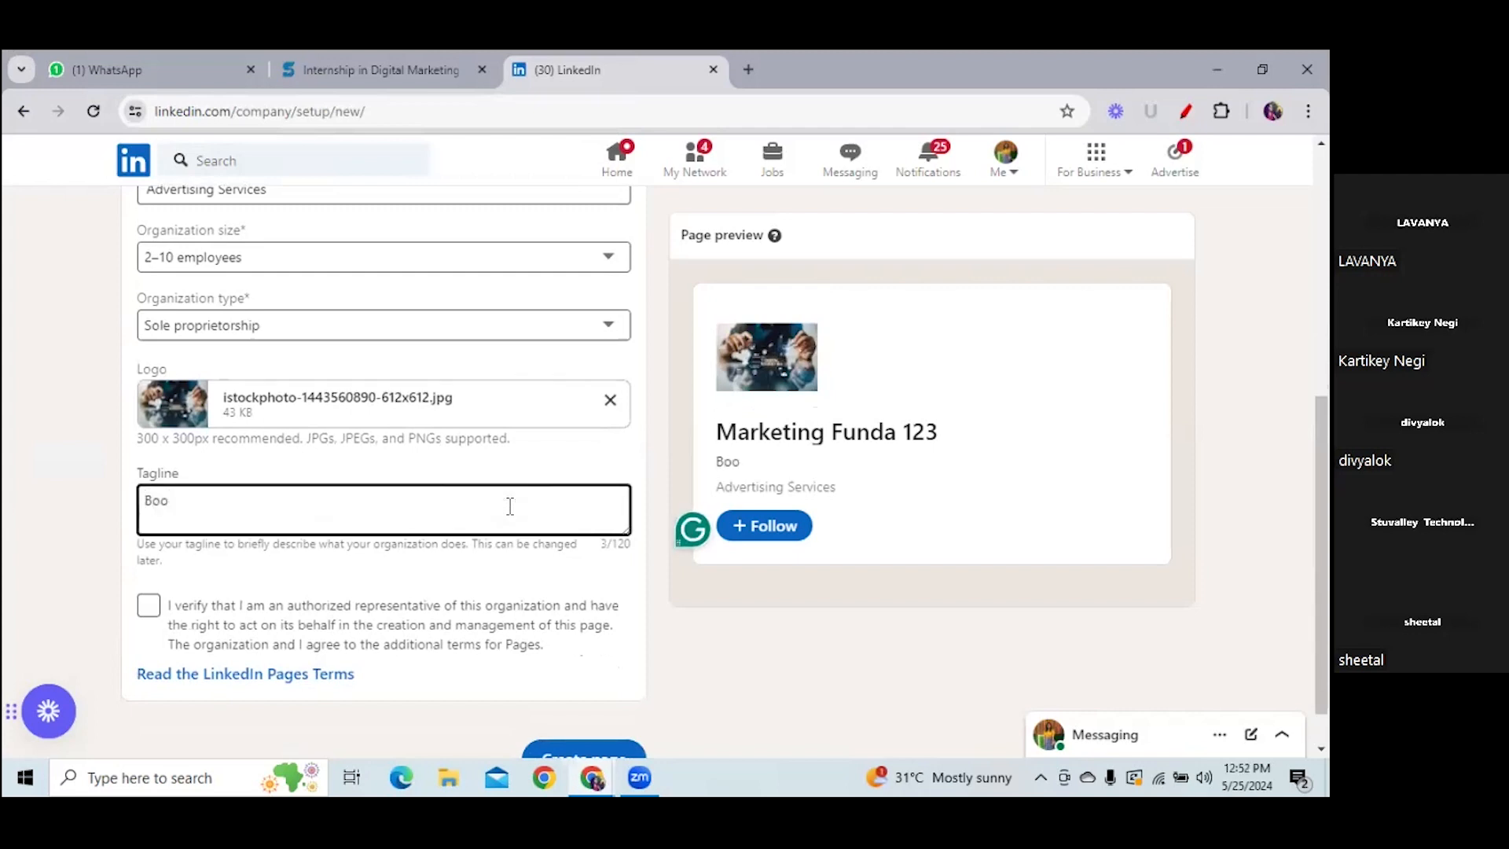
text(st Tour)
key(BackSpace)
key(BackSpace)
key(BackSpace)
key(BackSpace)
key(BackSpace)
text(your business)
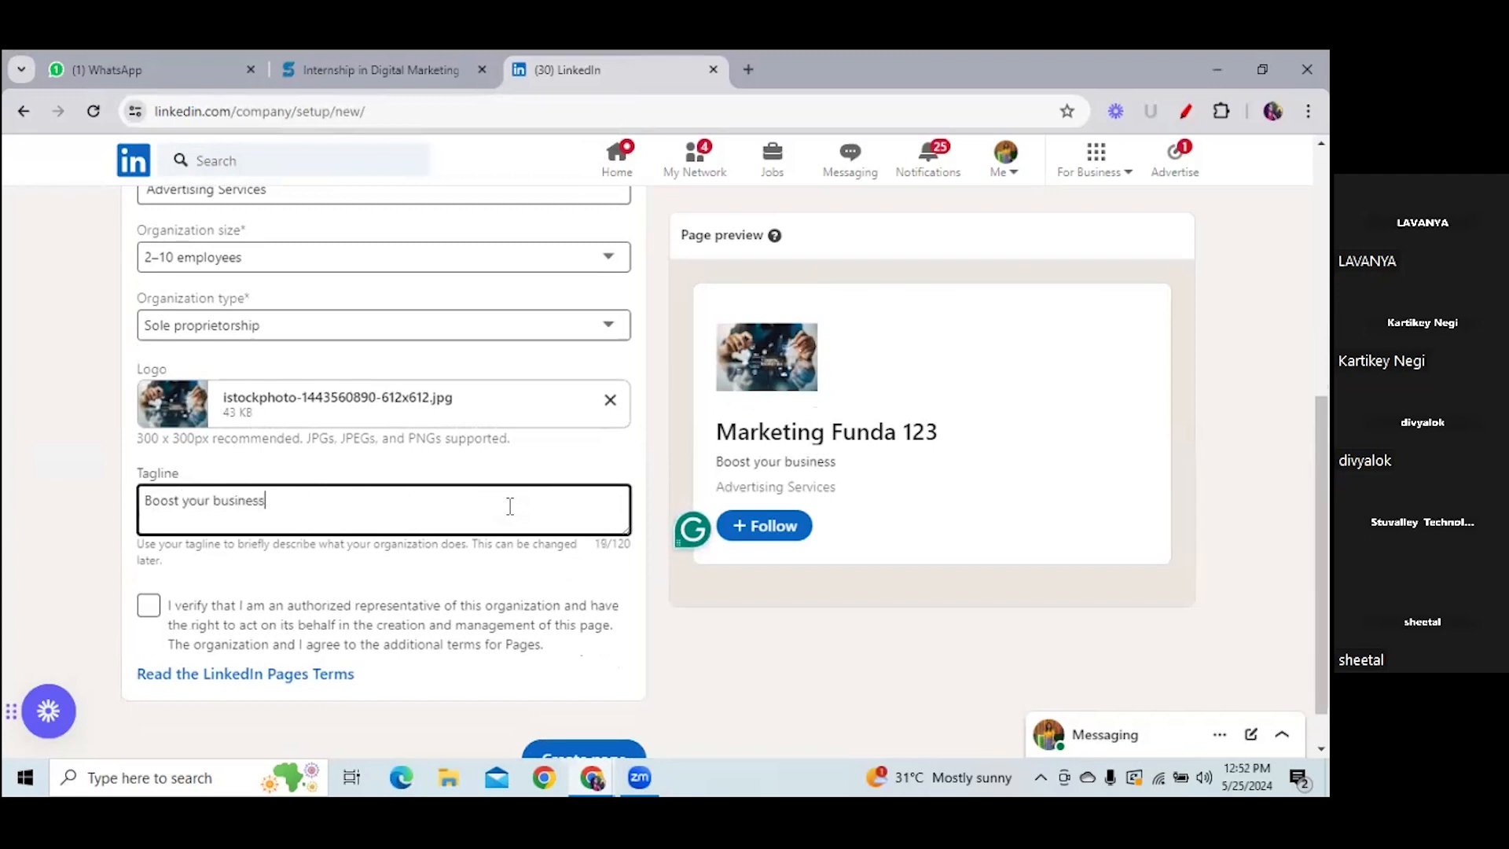
text( online.)
click(149, 606)
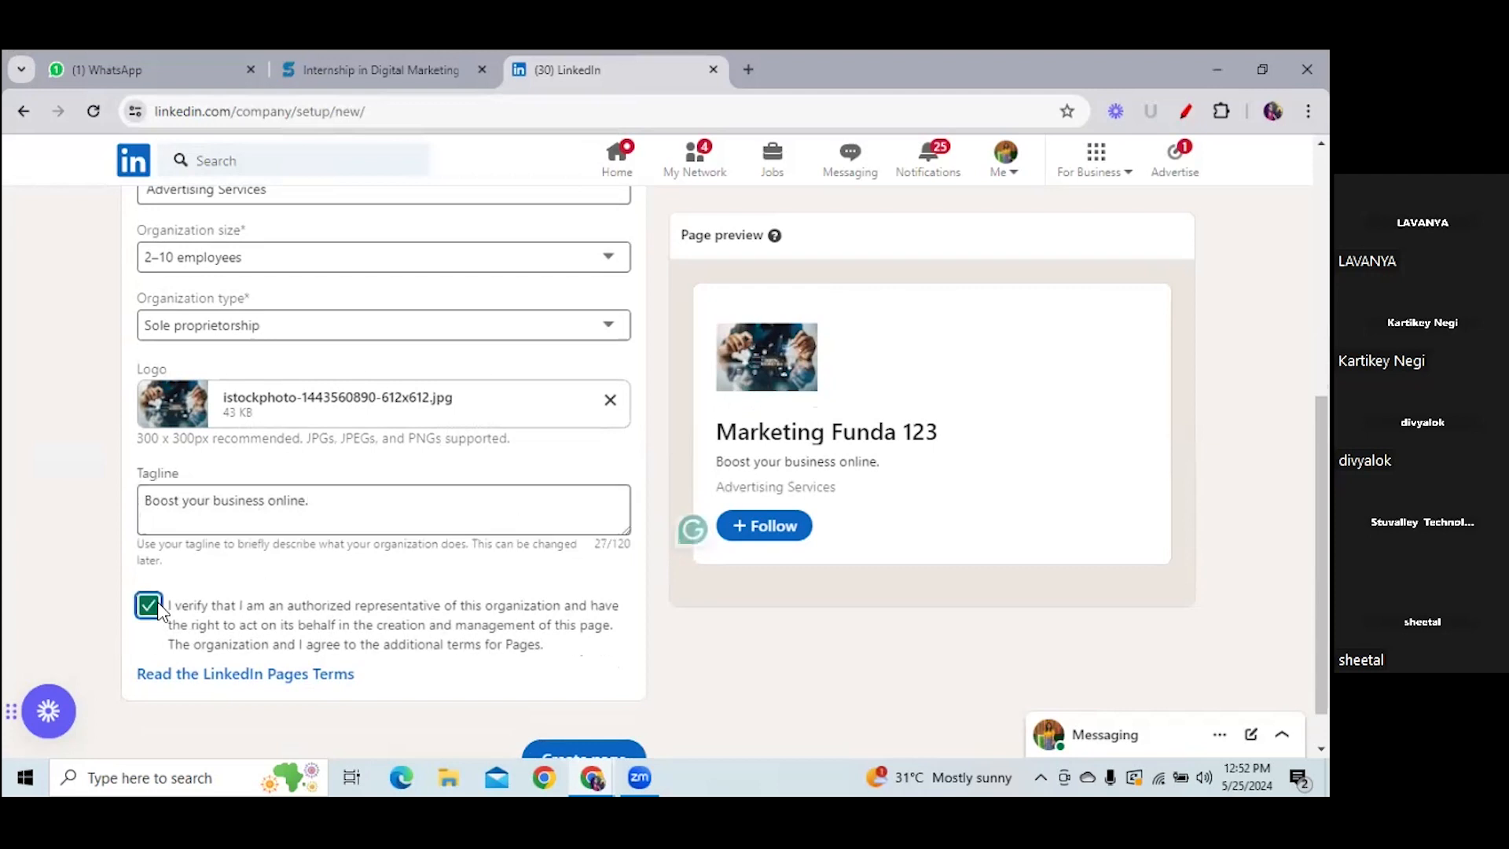
- Submit the form with Create page to create the Marketing Funda 123 page
scroll(567, 673, down, 1)
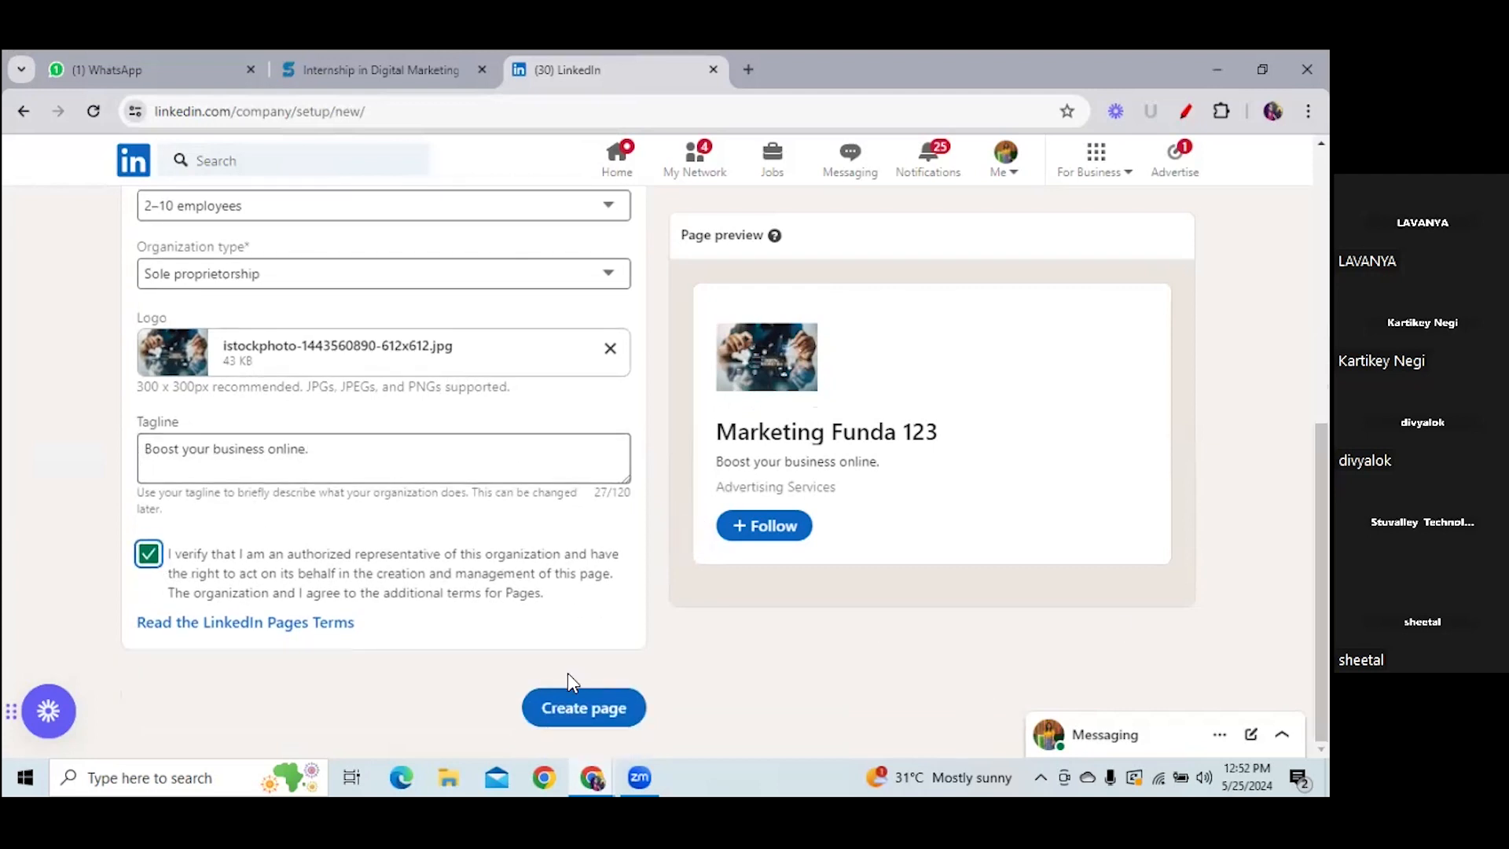
click(582, 708)
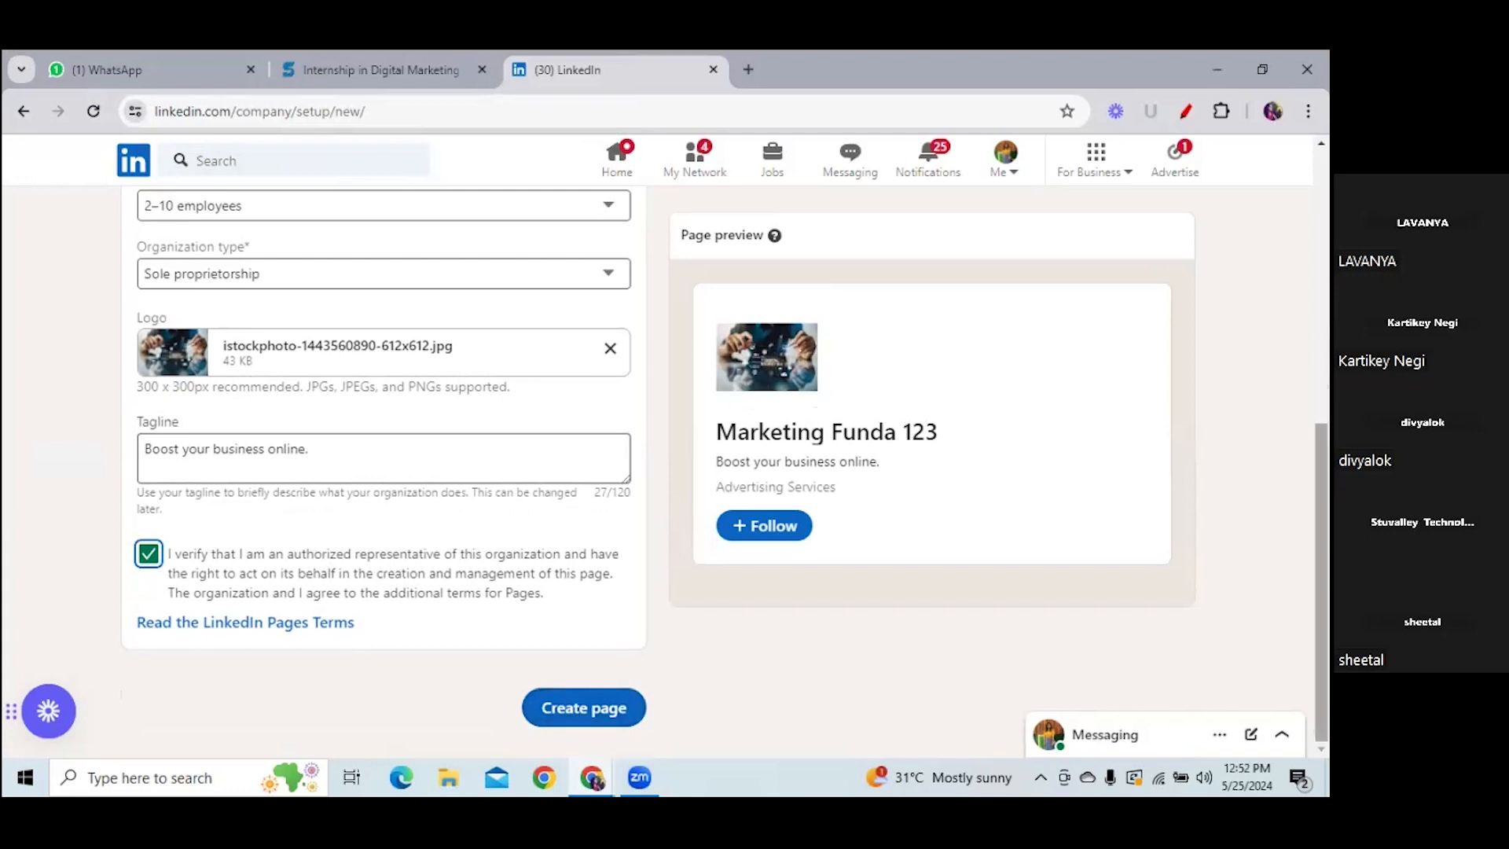
scroll(657, 471, down, 6)
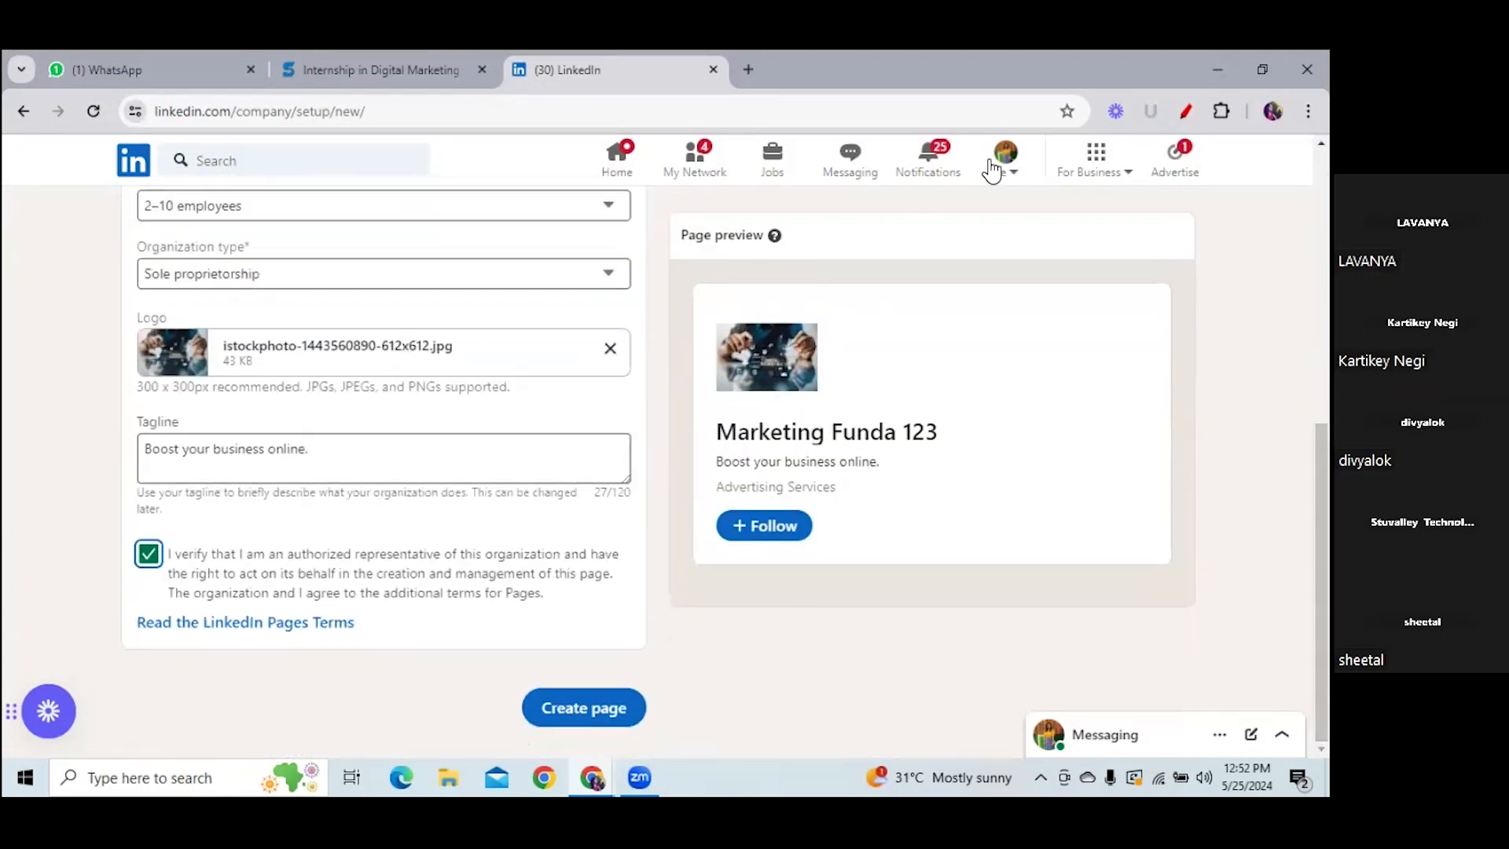
drag(680, 236, 766, 239)
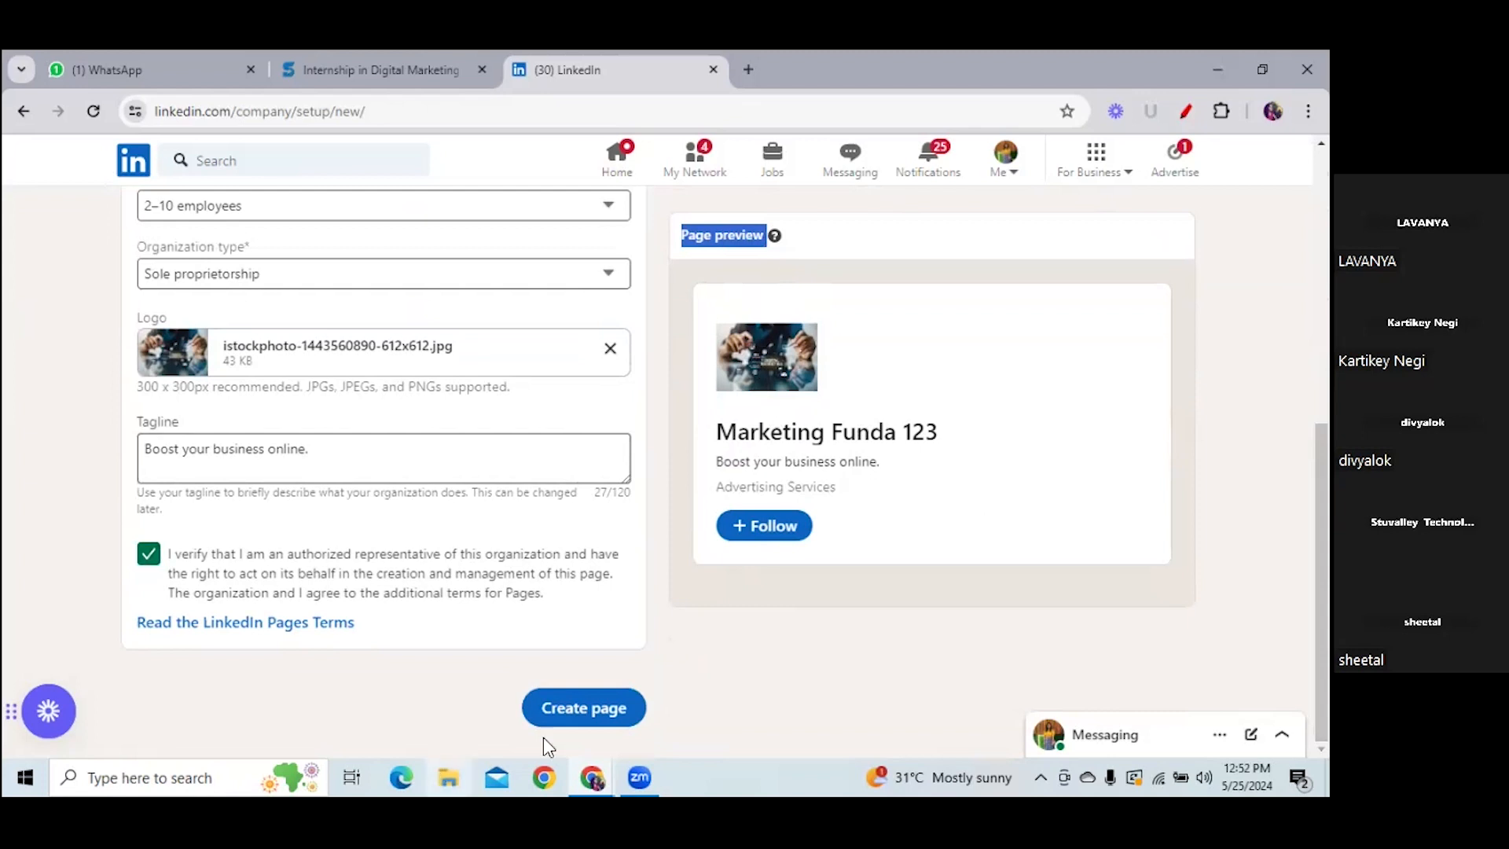
click(596, 710)
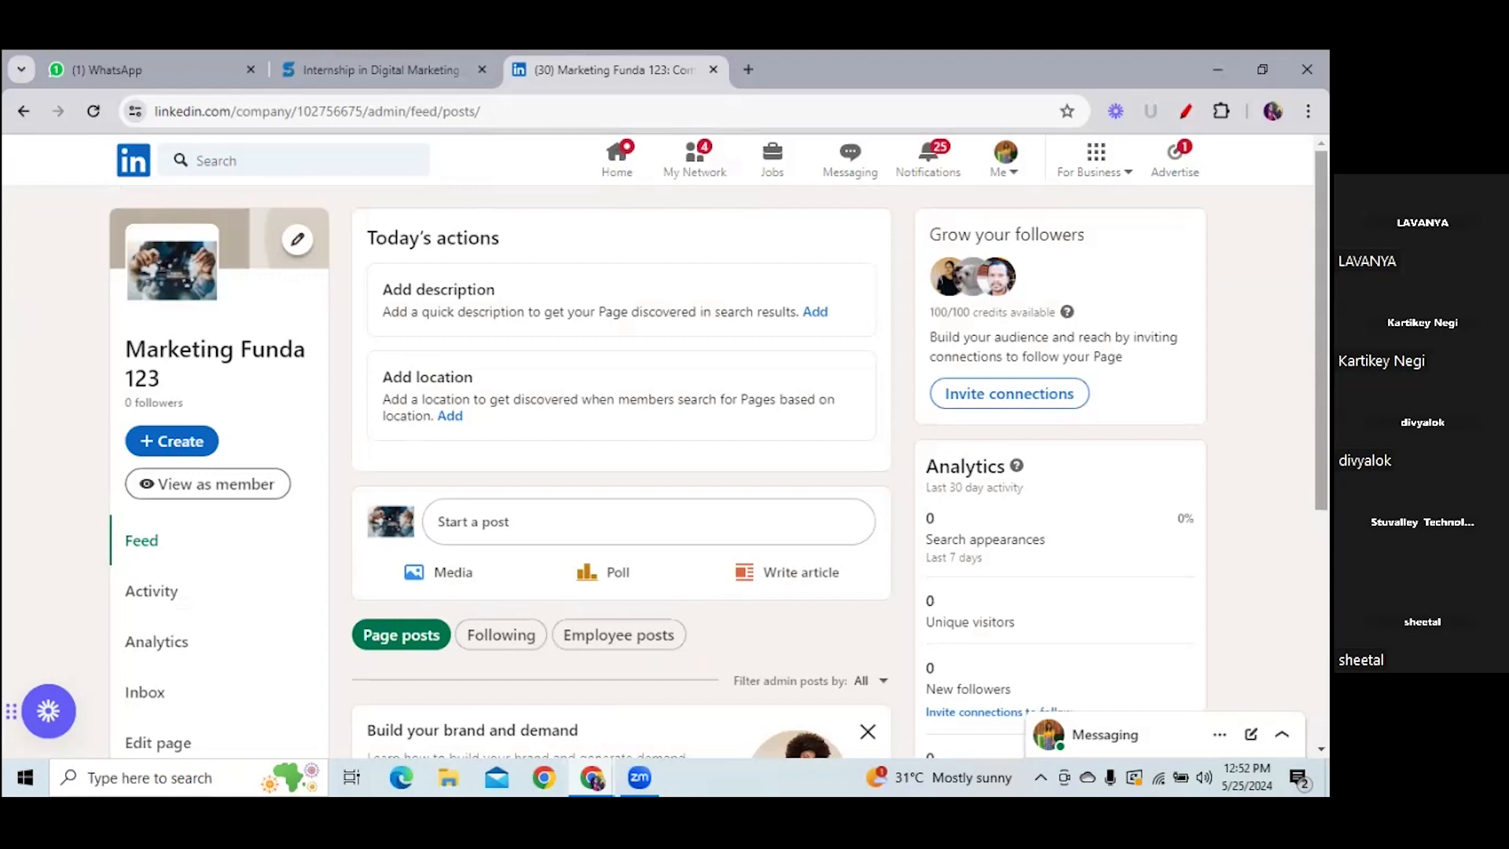
- Use 'View as member' to show Marketing Funda 123 on its About section, after briefly opening For Business
click(1095, 161)
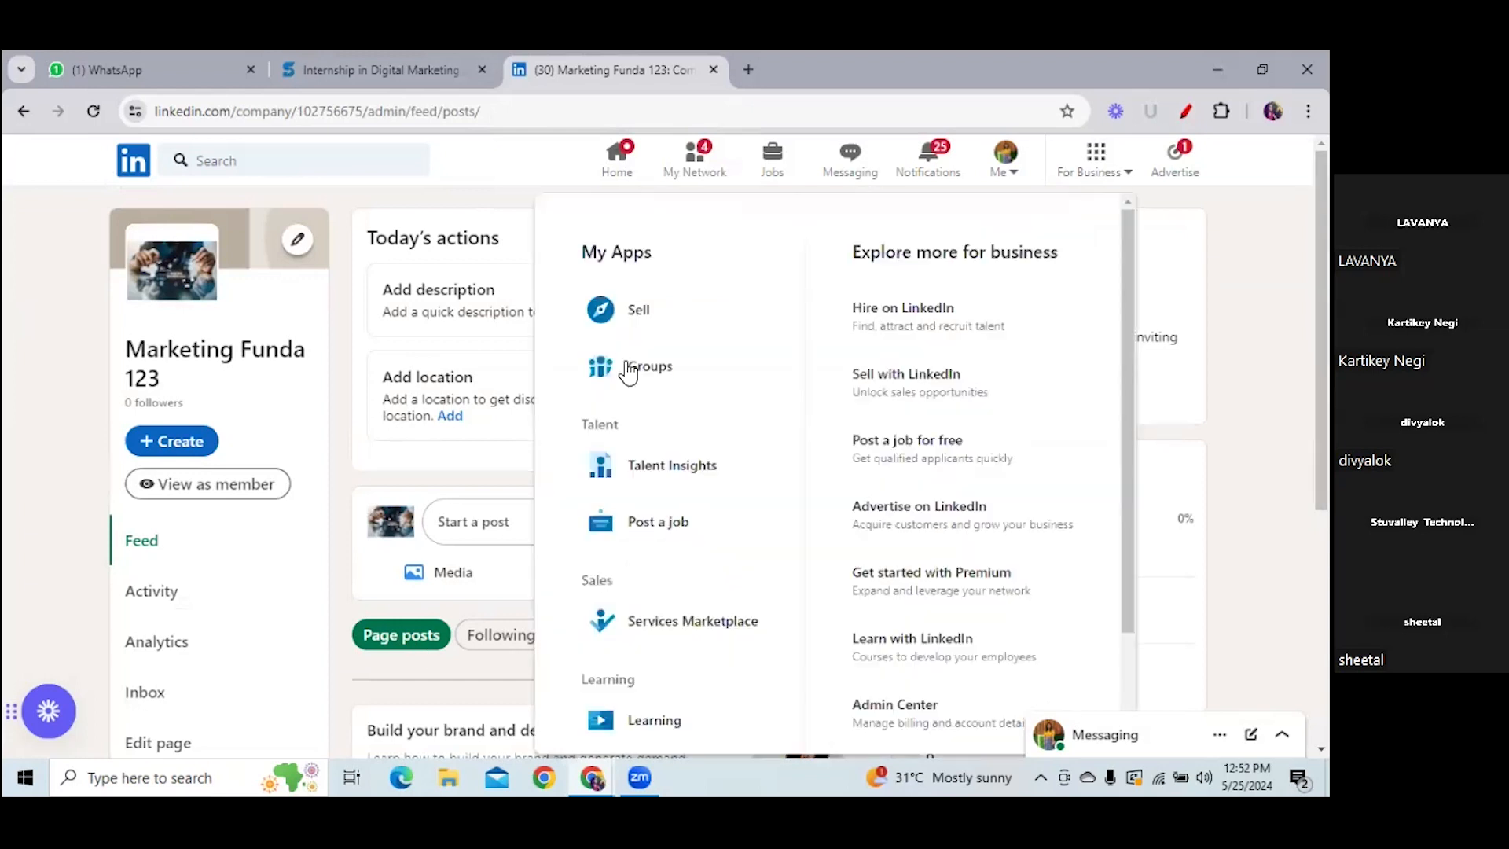
click(1174, 156)
click(1186, 111)
drag(61, 283, 156, 218)
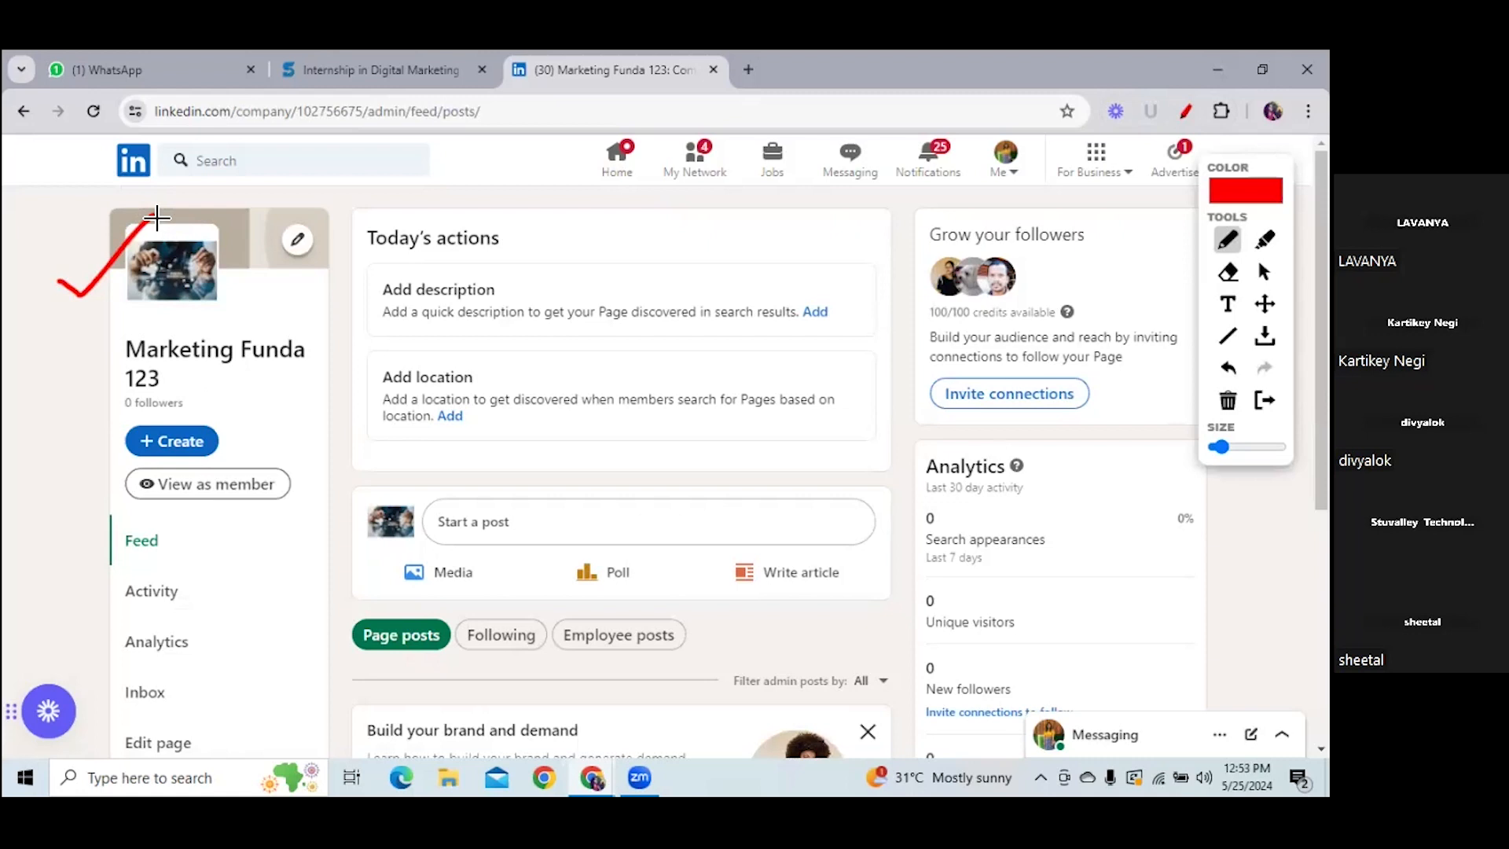
drag(129, 515, 301, 512)
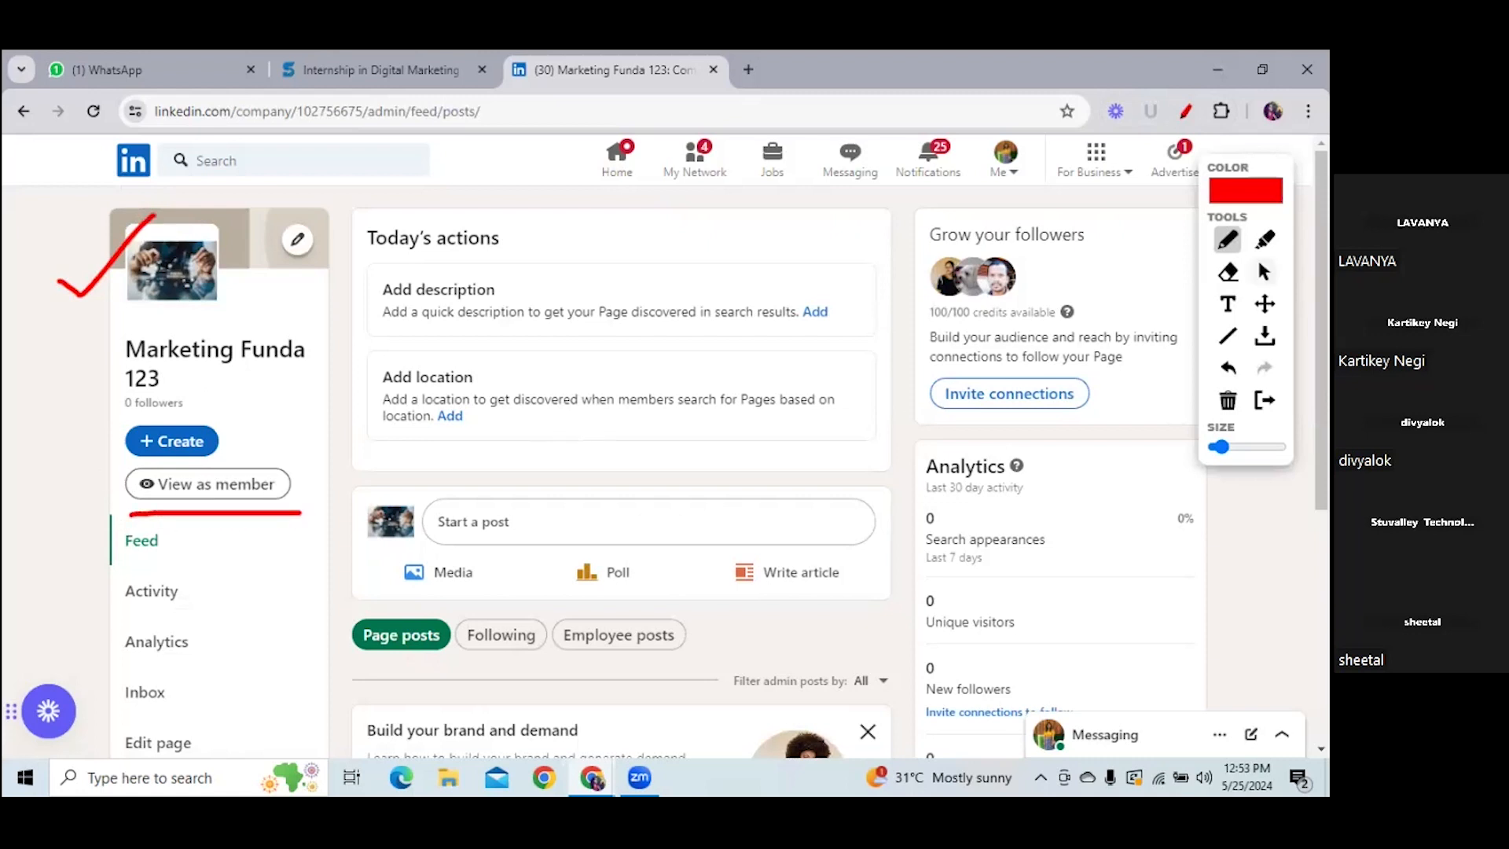
click(1263, 271)
click(250, 483)
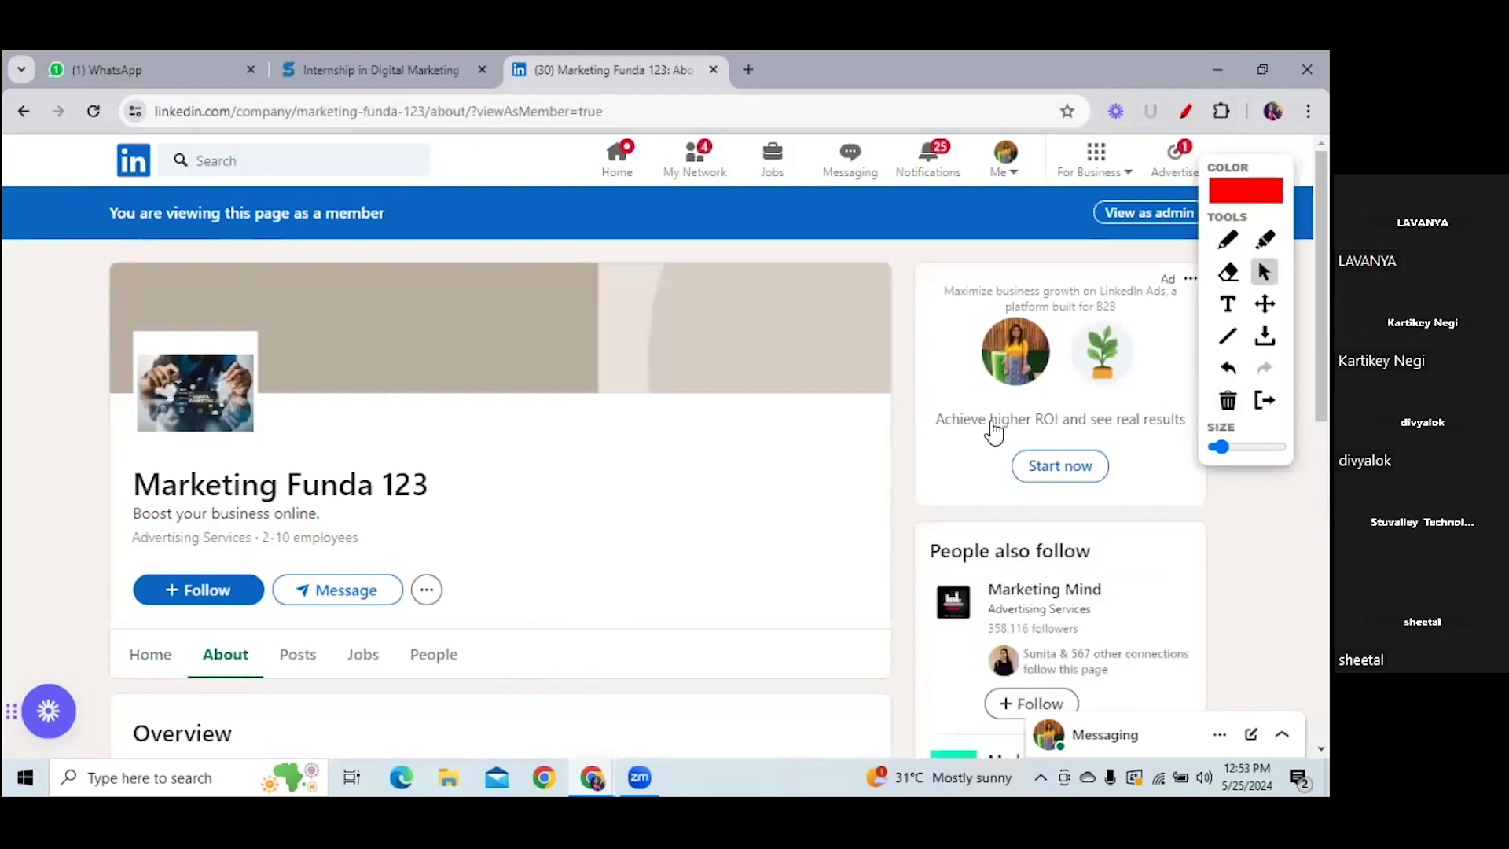
- Underline 'View as admin' in the member-view banner in red, then switch to admin view
scroll(503, 472, down, 8)
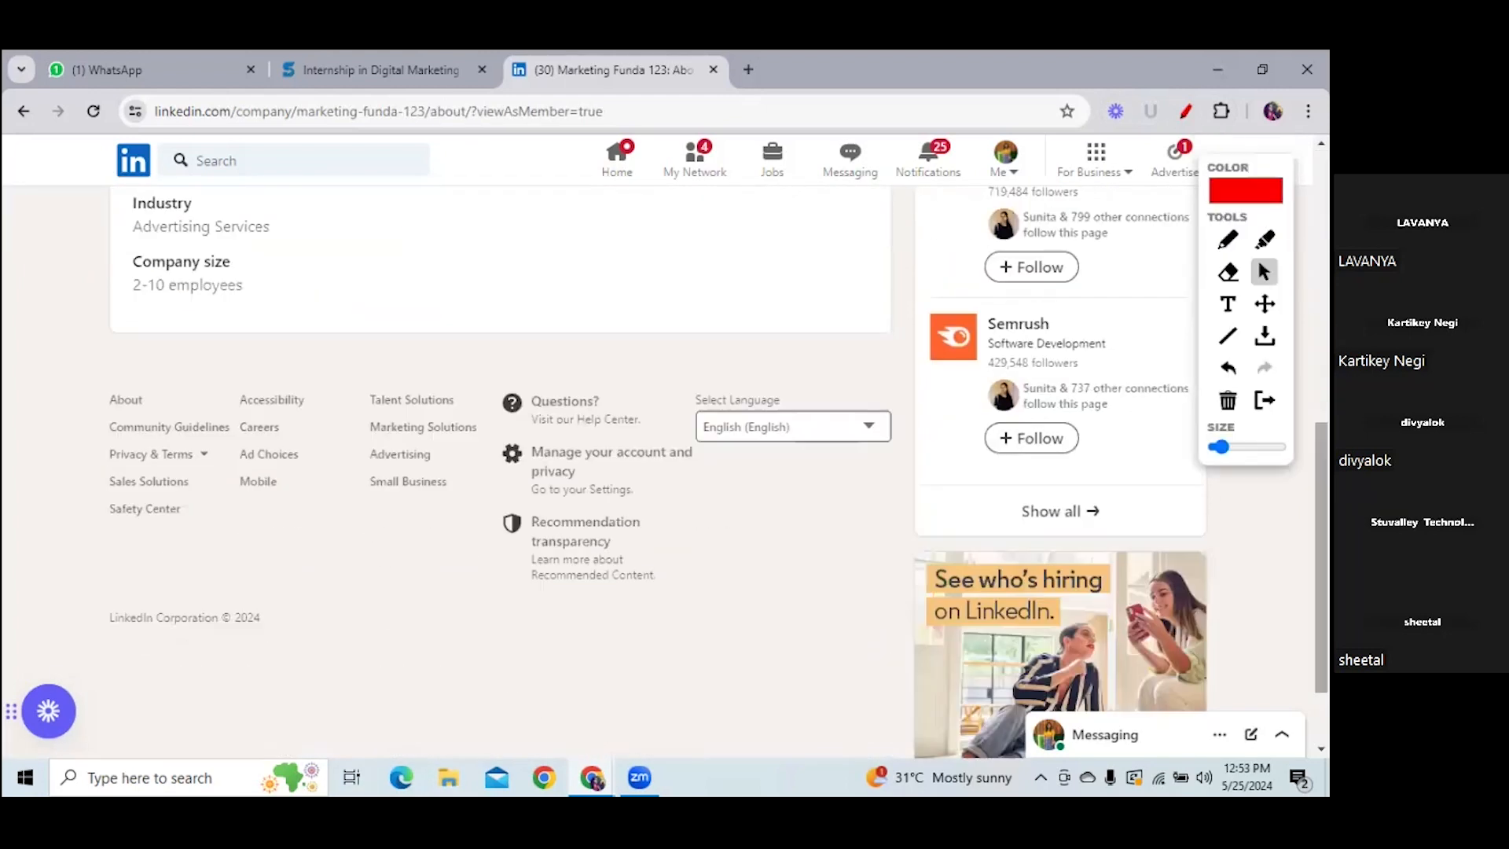
scroll(503, 471, up, 3)
scroll(503, 471, up, 4)
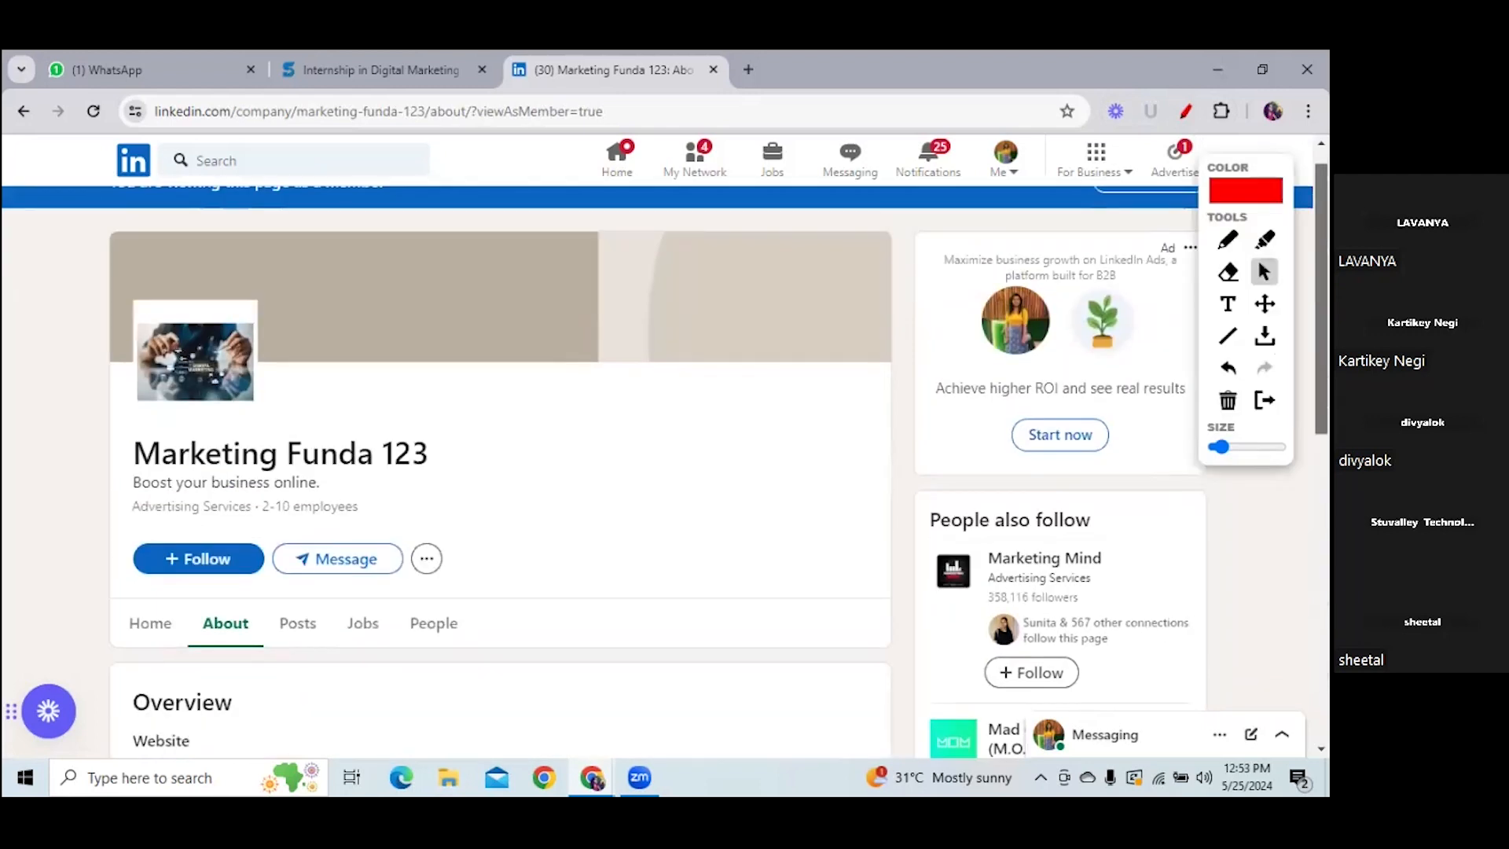
scroll(503, 471, down, 4)
scroll(503, 471, down, 4)
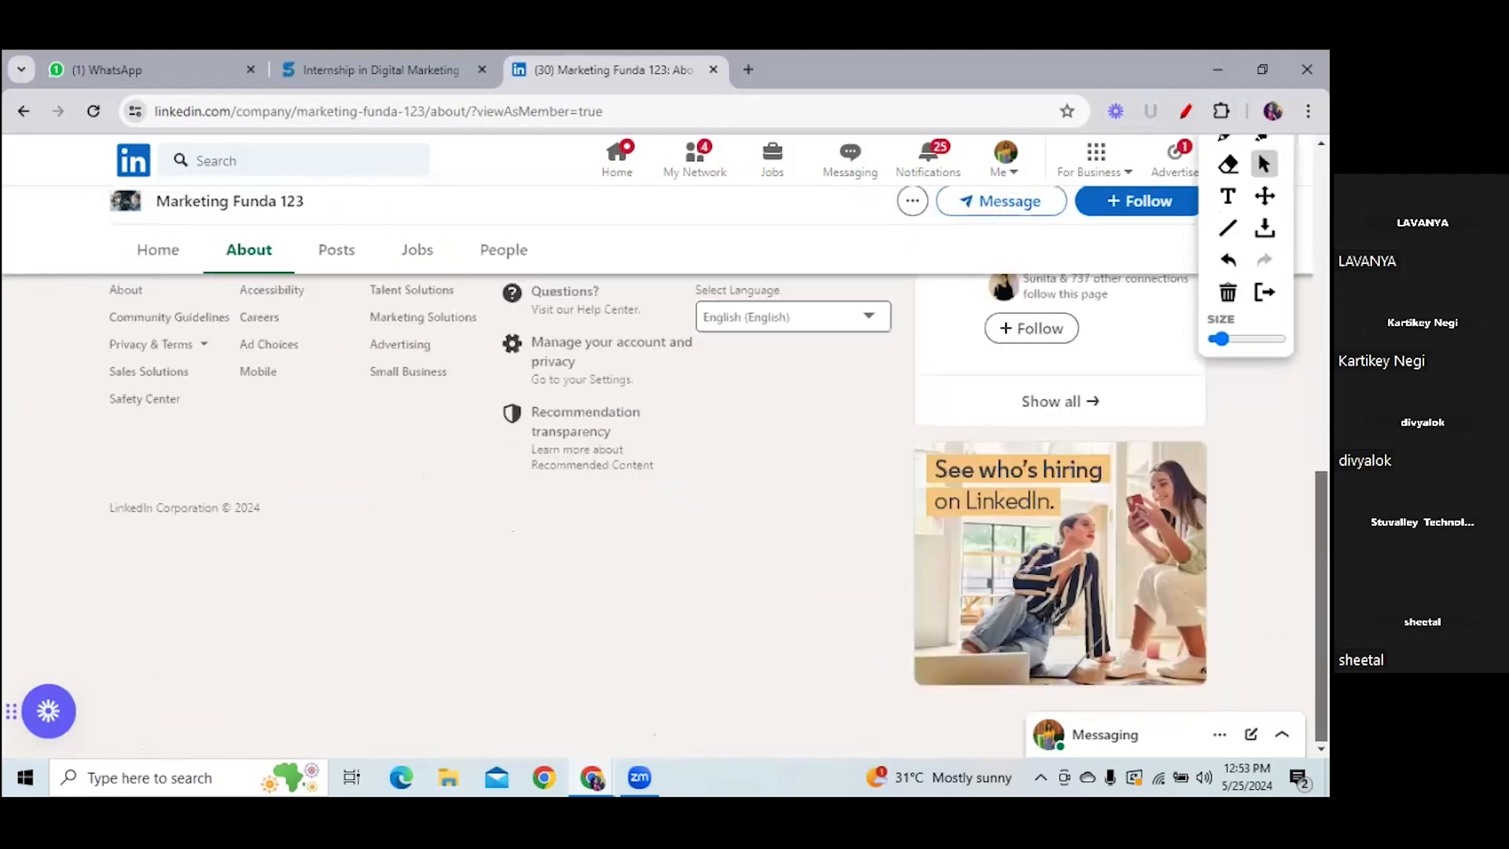
scroll(503, 471, up, 6)
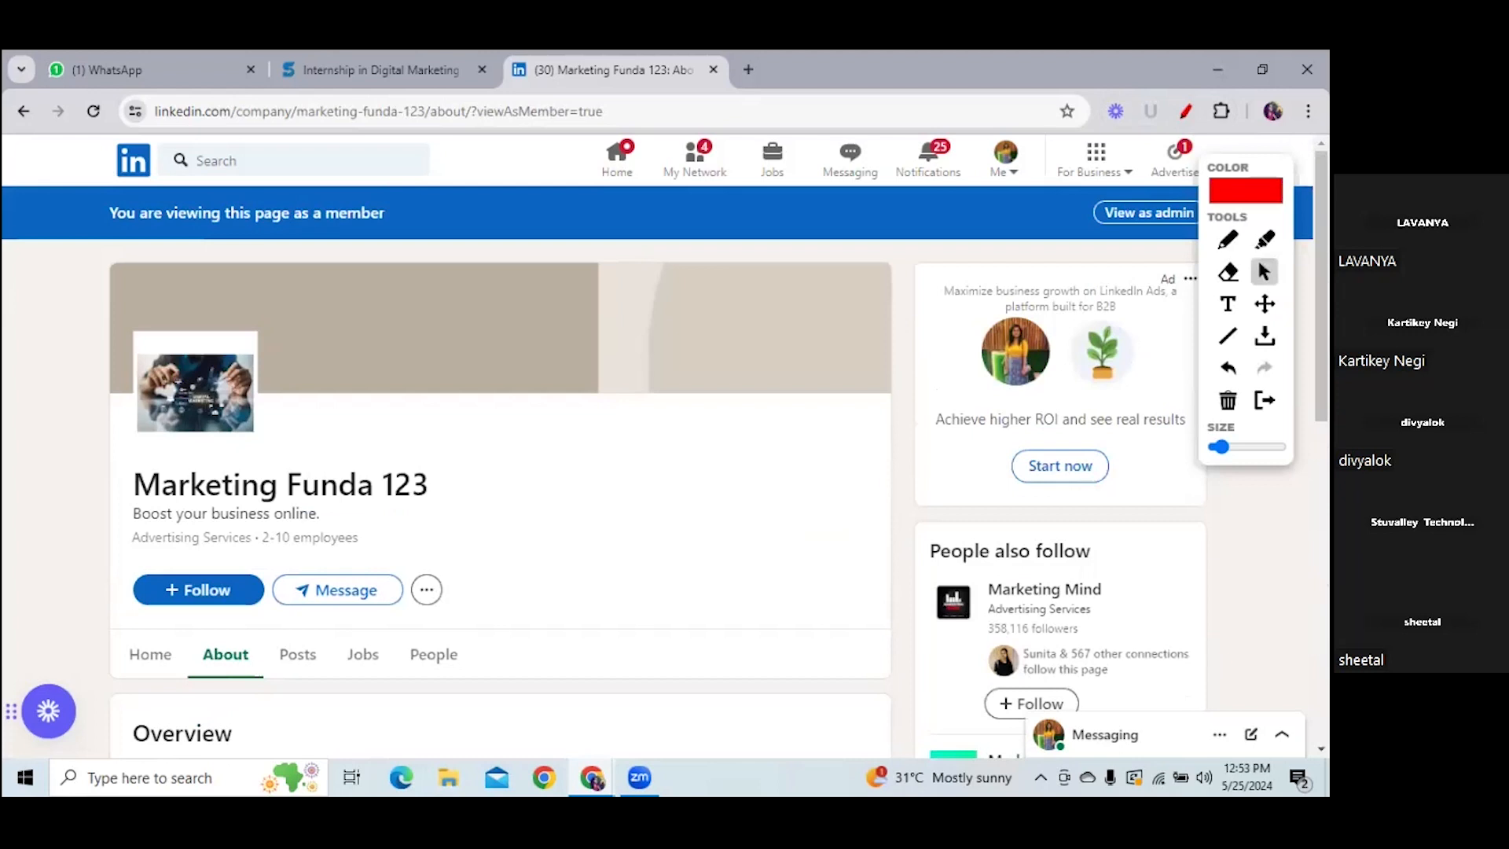
mouse_move(1253, 174)
mouse_down()
mouse_move(579, 330)
mouse_move(78, 250)
mouse_up()
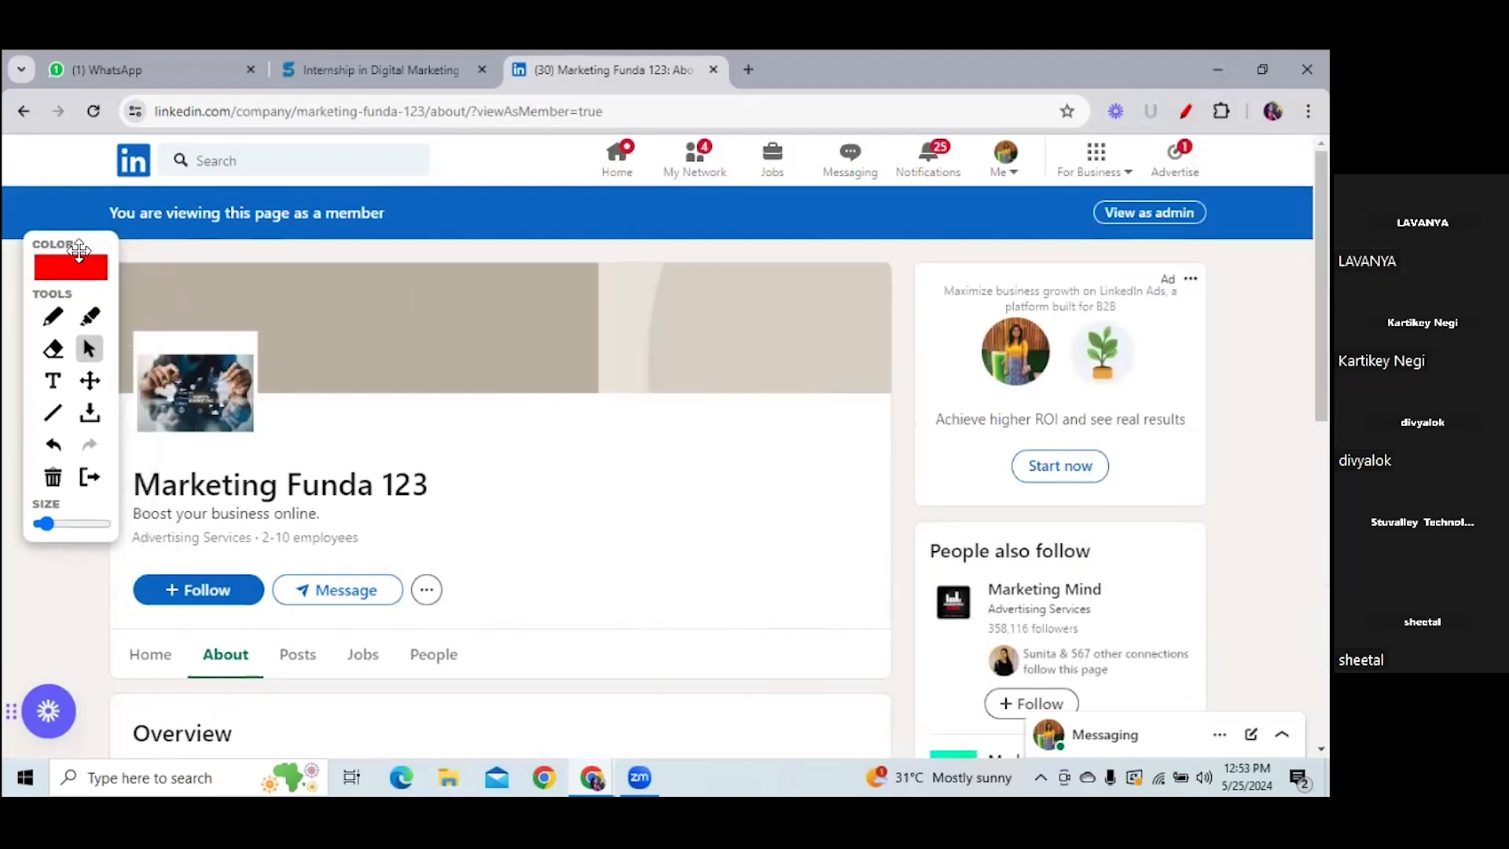
click(52, 316)
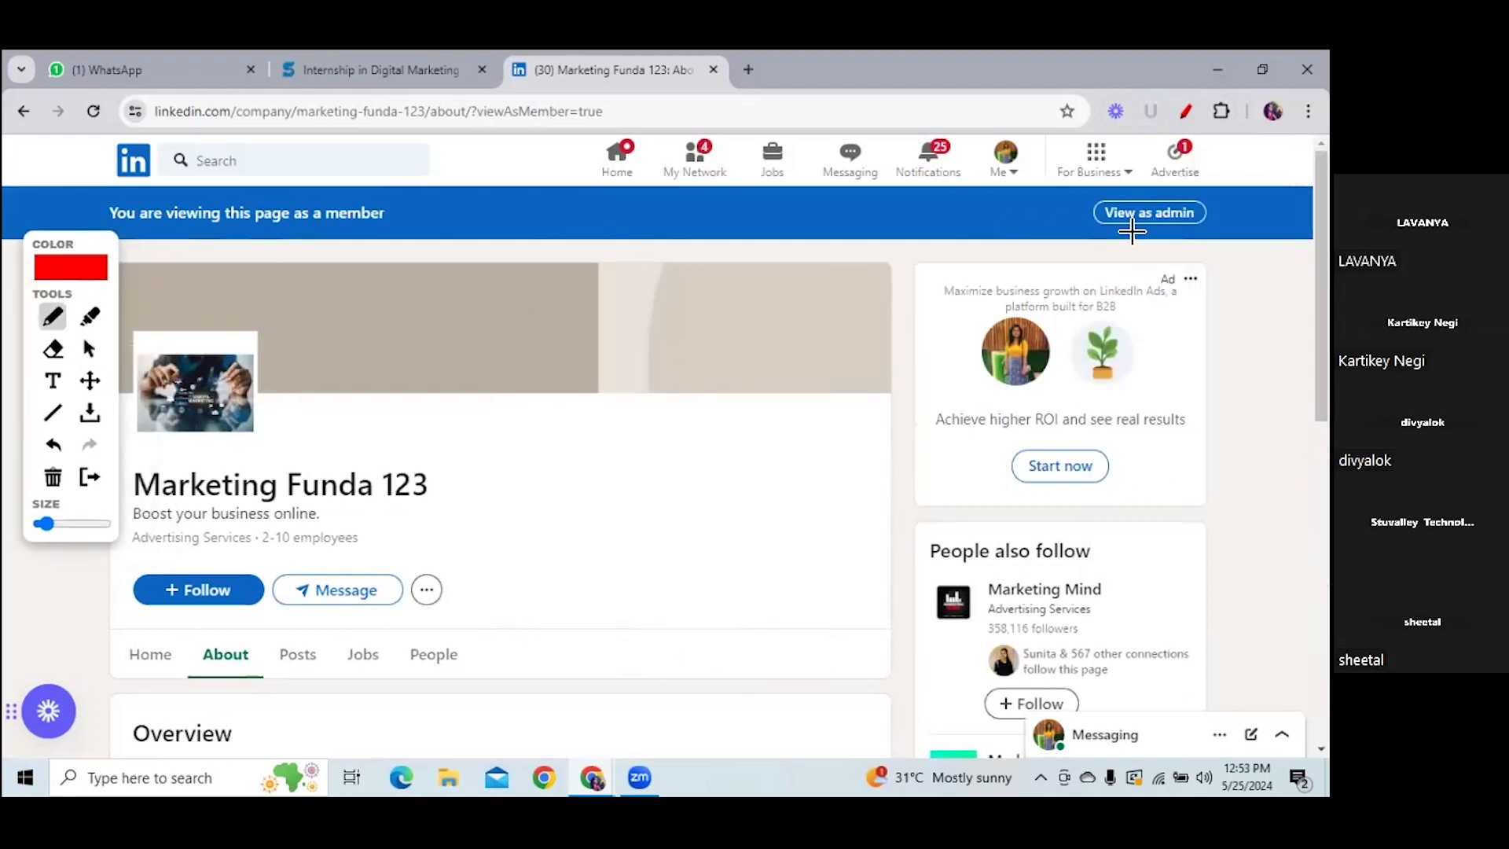
drag(1100, 233, 1214, 221)
click(89, 348)
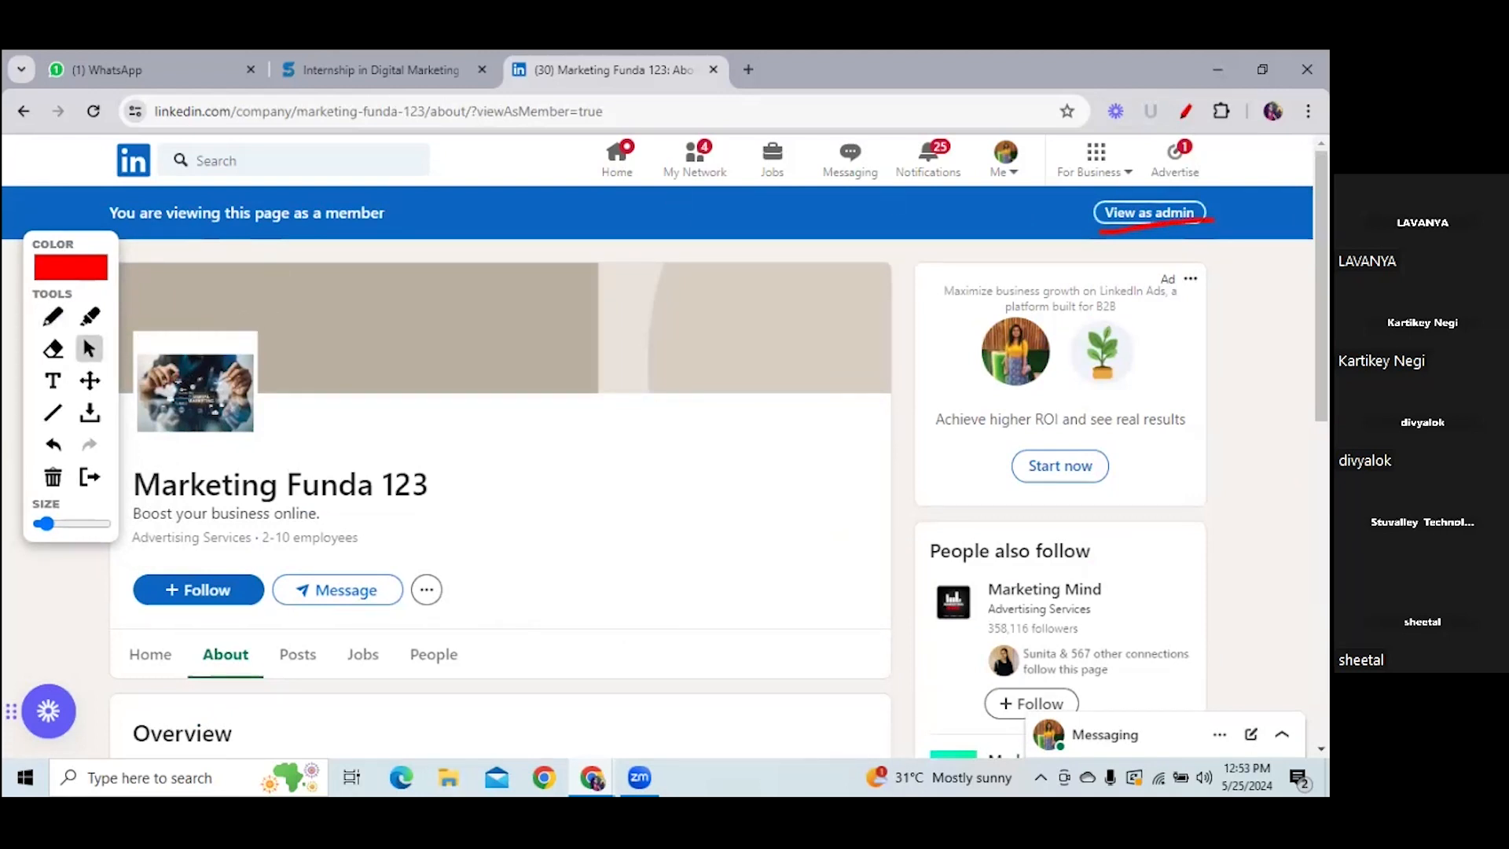
click(1149, 212)
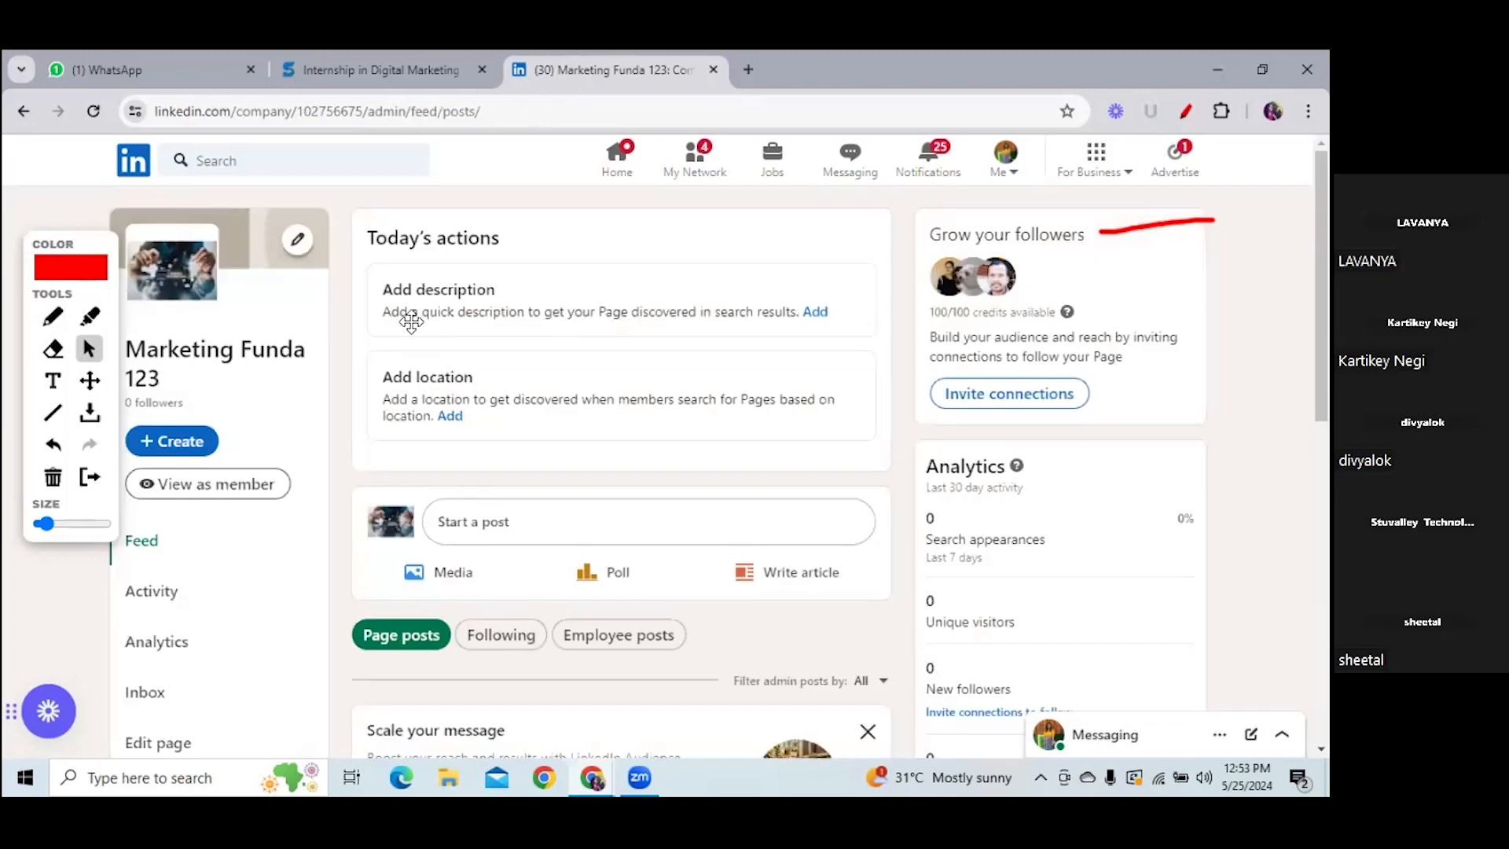
- Underline 'Edit page' in the admin sidebar in red and open the Edit dialog on Overview
mouse_move(67, 264)
mouse_down()
mouse_move(931, 278)
mouse_move(1224, 254)
mouse_move(1212, 263)
mouse_up()
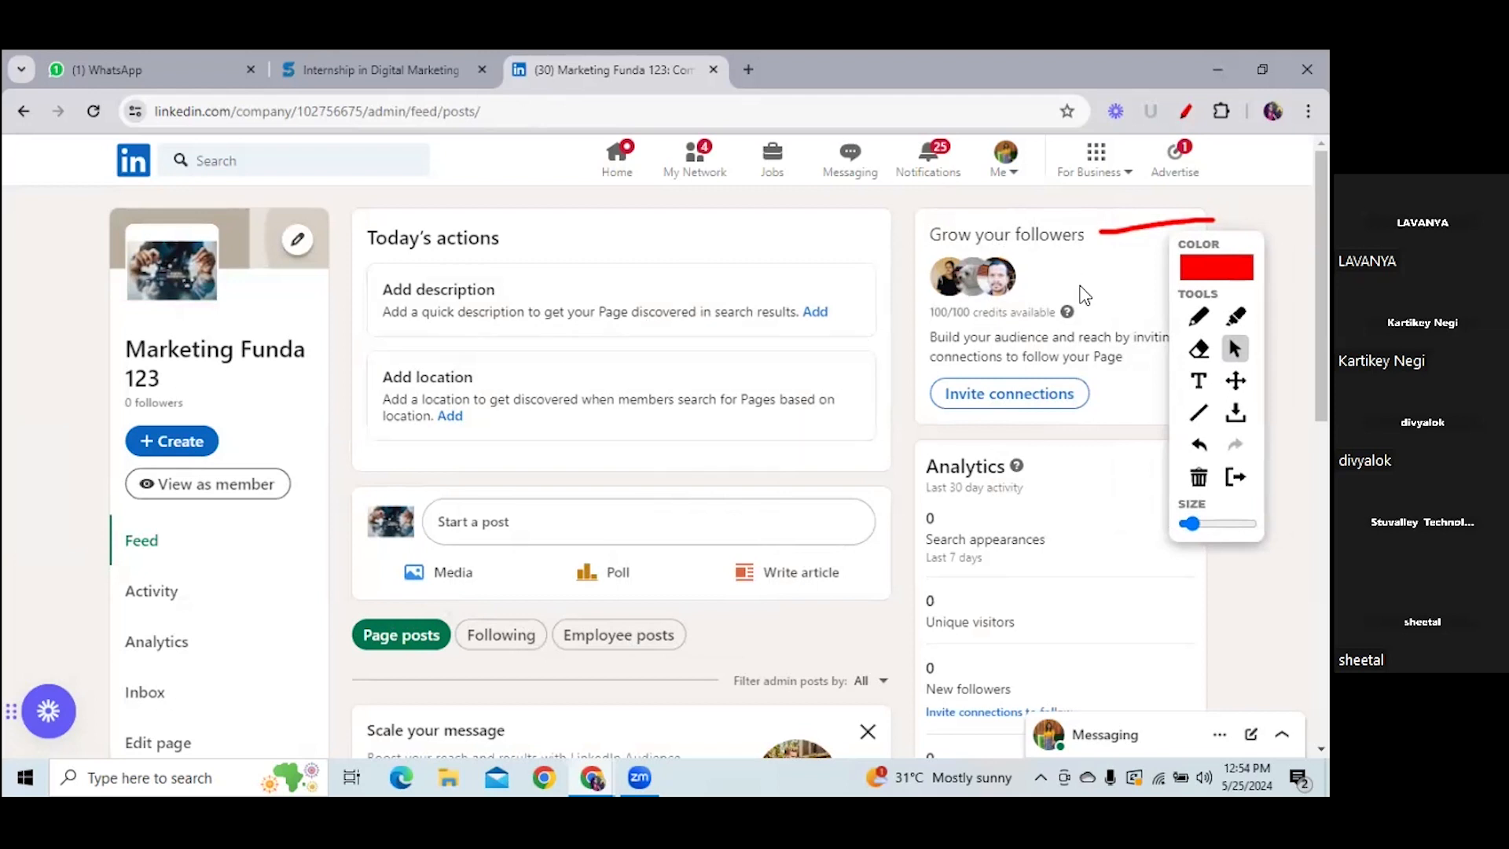
click(1185, 111)
drag(1320, 236, 1321, 278)
click(1185, 112)
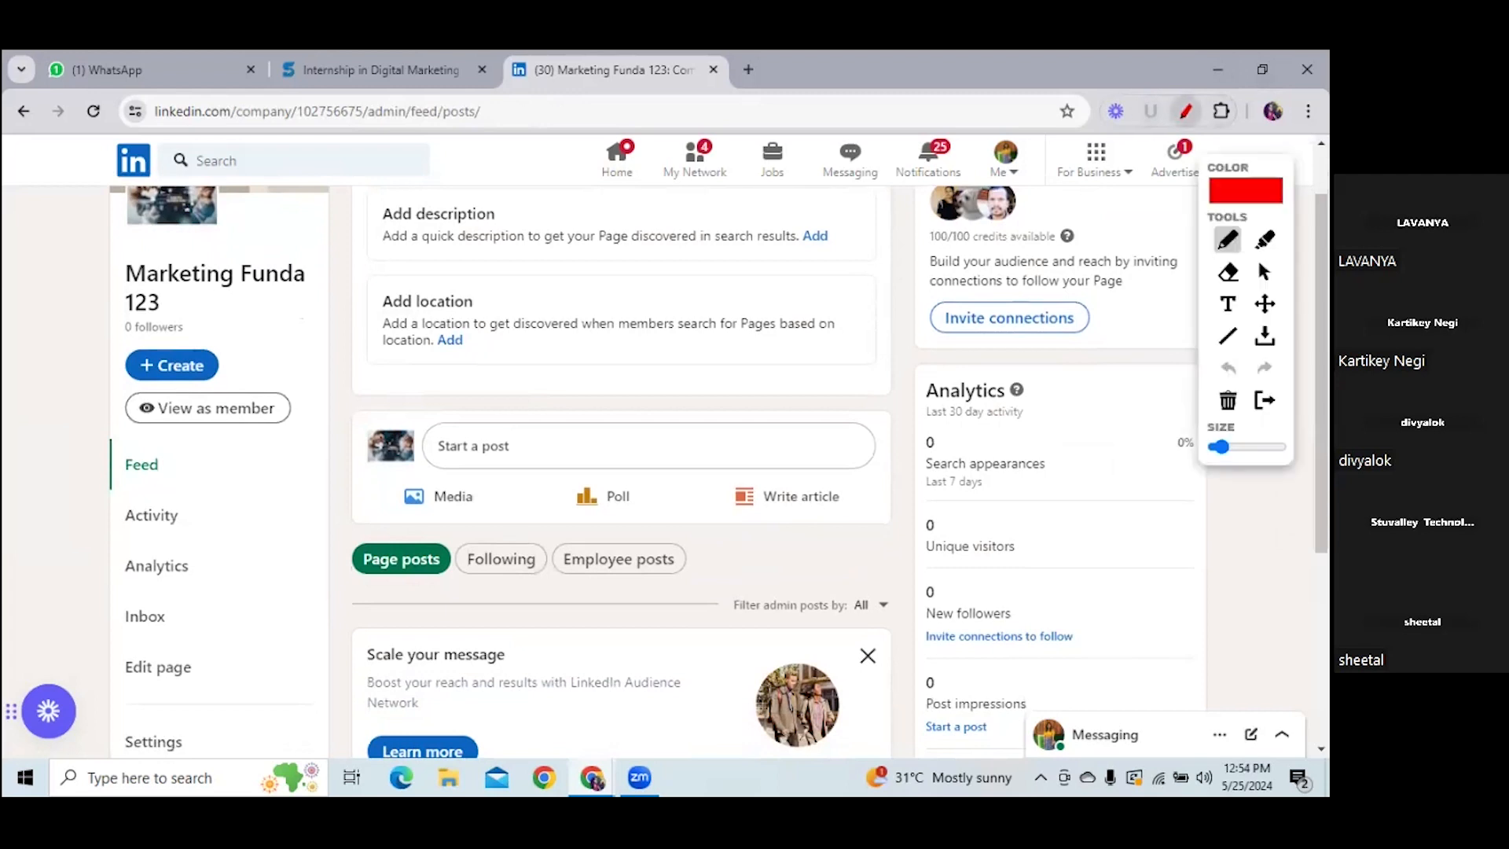
drag(117, 684, 216, 683)
click(1264, 271)
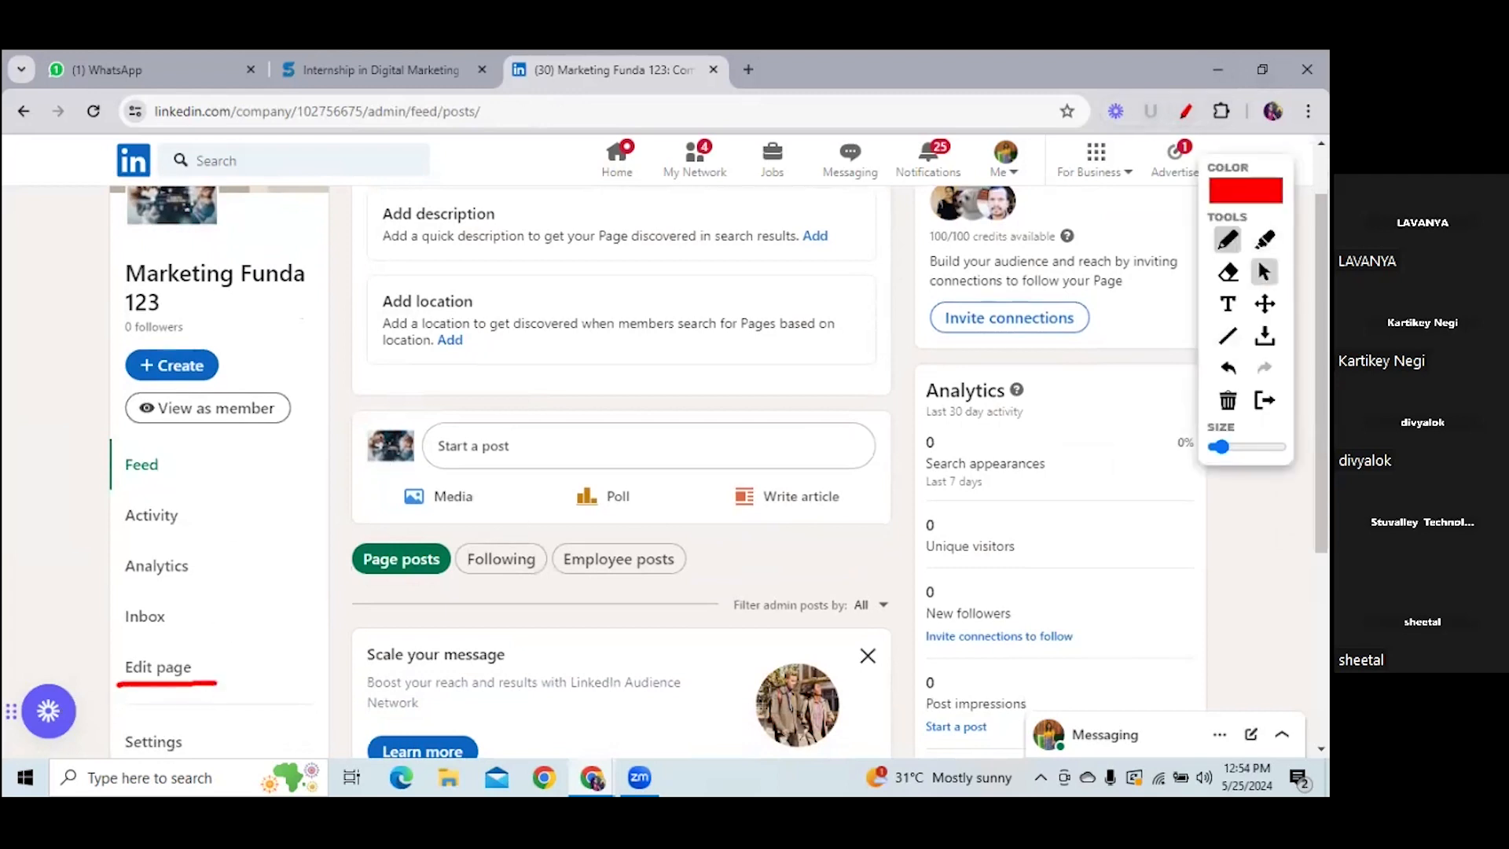
click(169, 669)
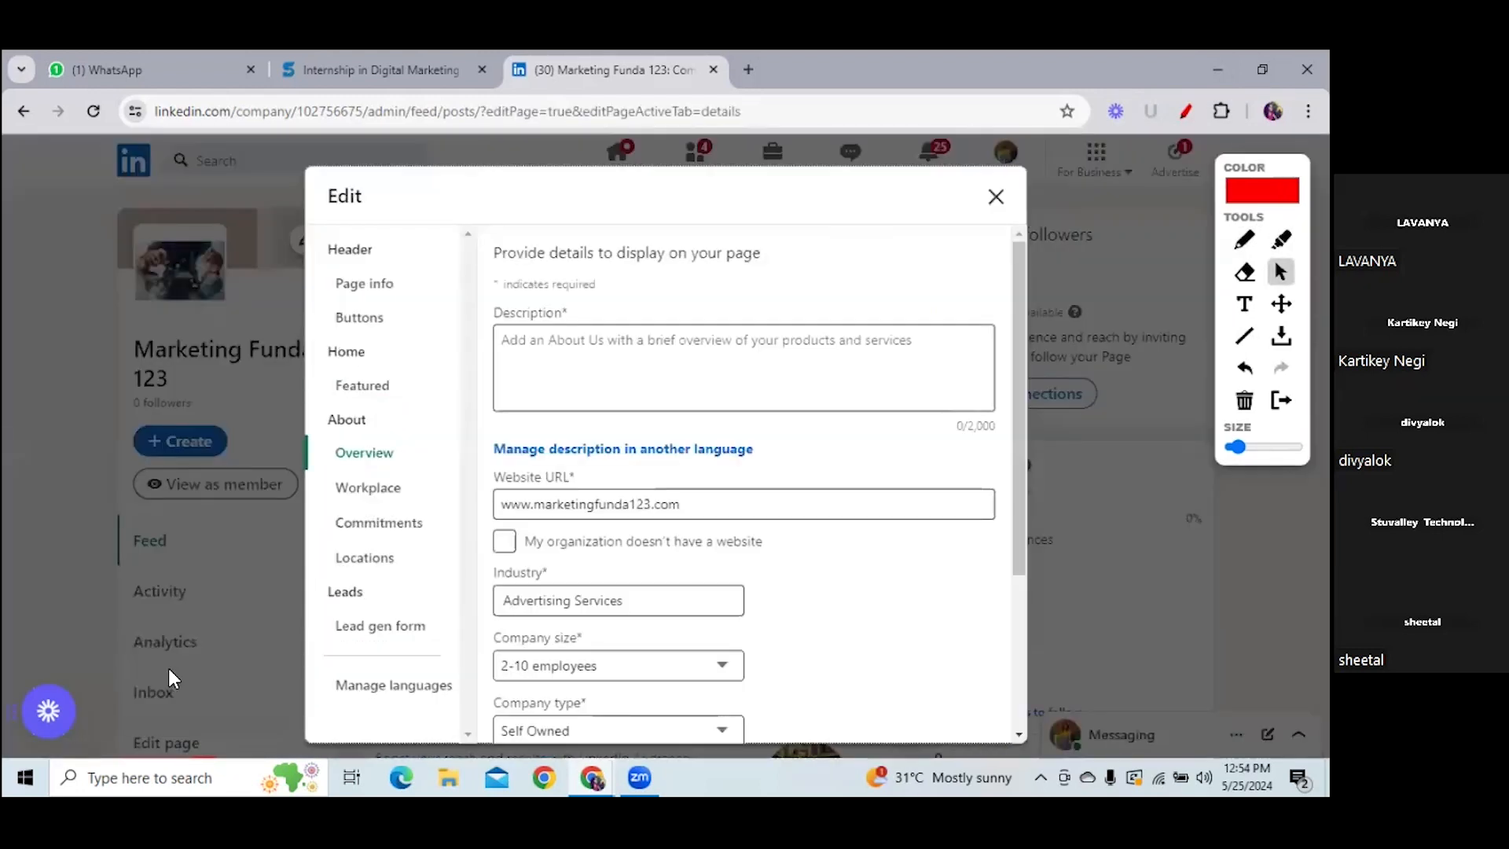
- Type the Description 'Full Service Marrketing Agency .We mange your paid Campaingn to maimize ther'
click(695, 512)
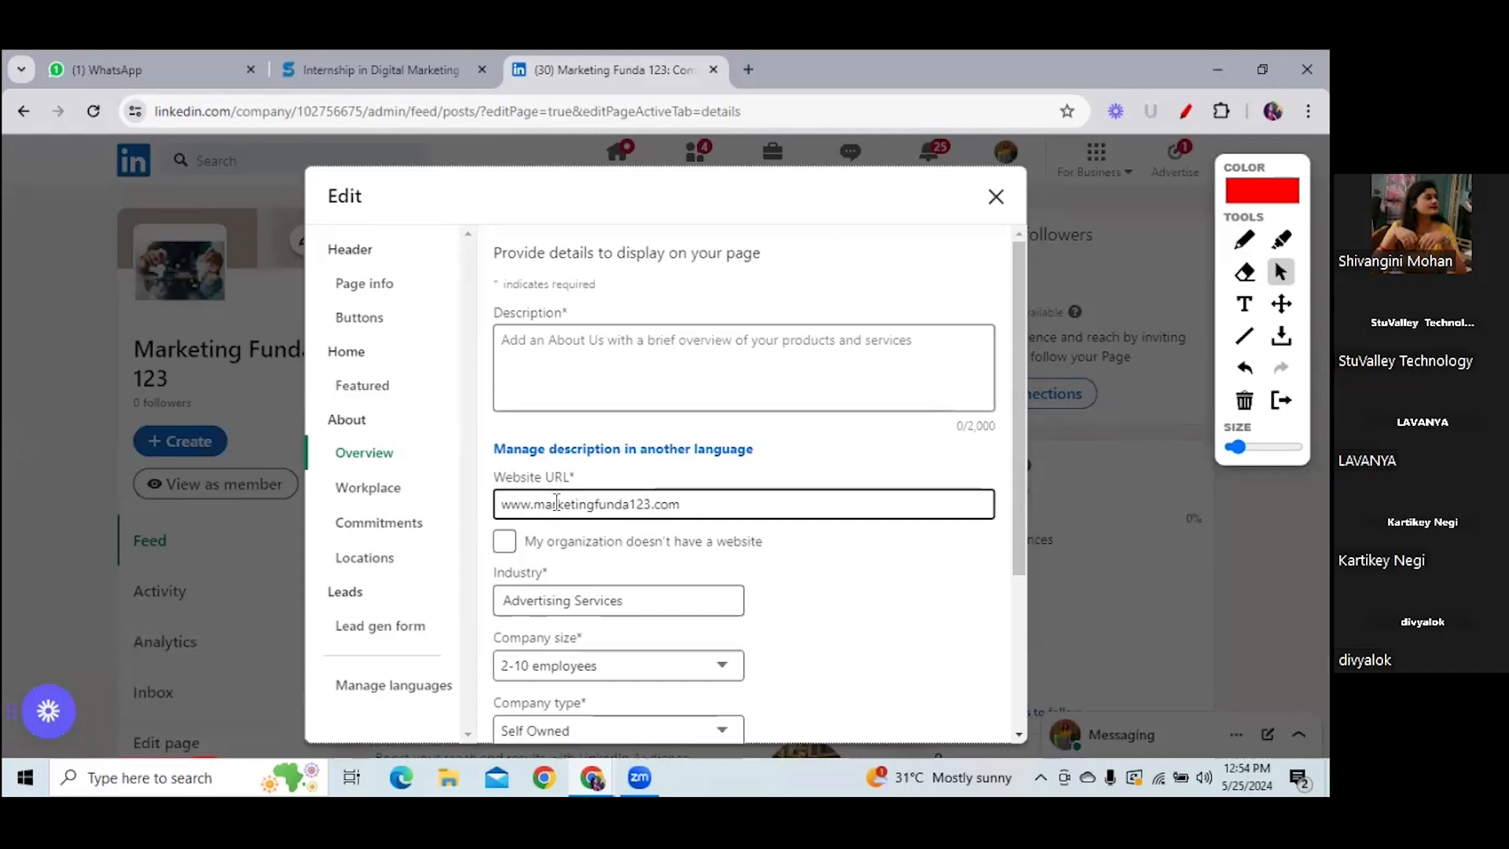
click(572, 330)
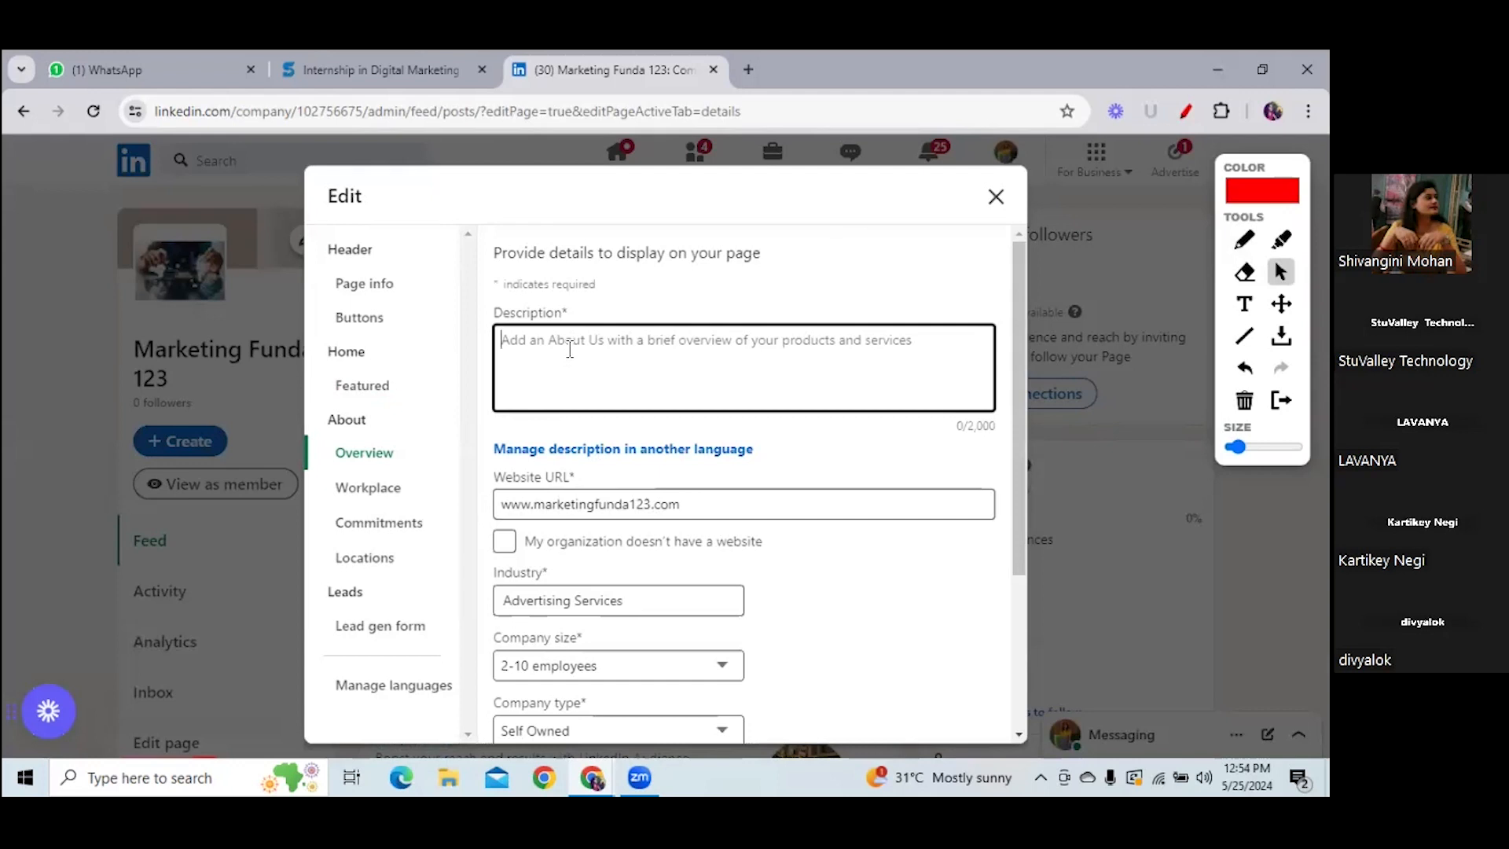
text(Ful)
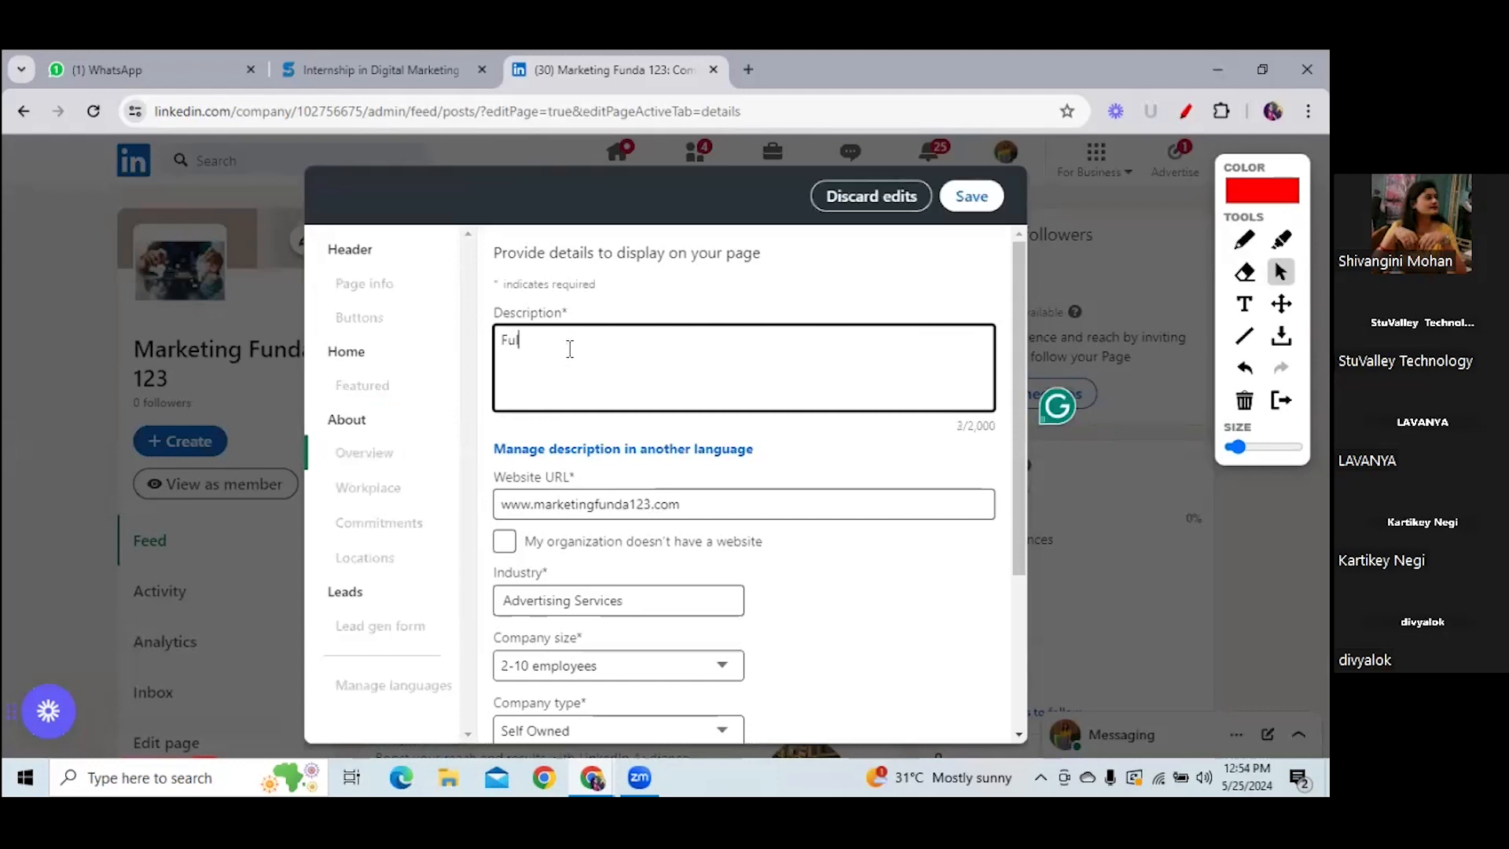
text(l Service Ma)
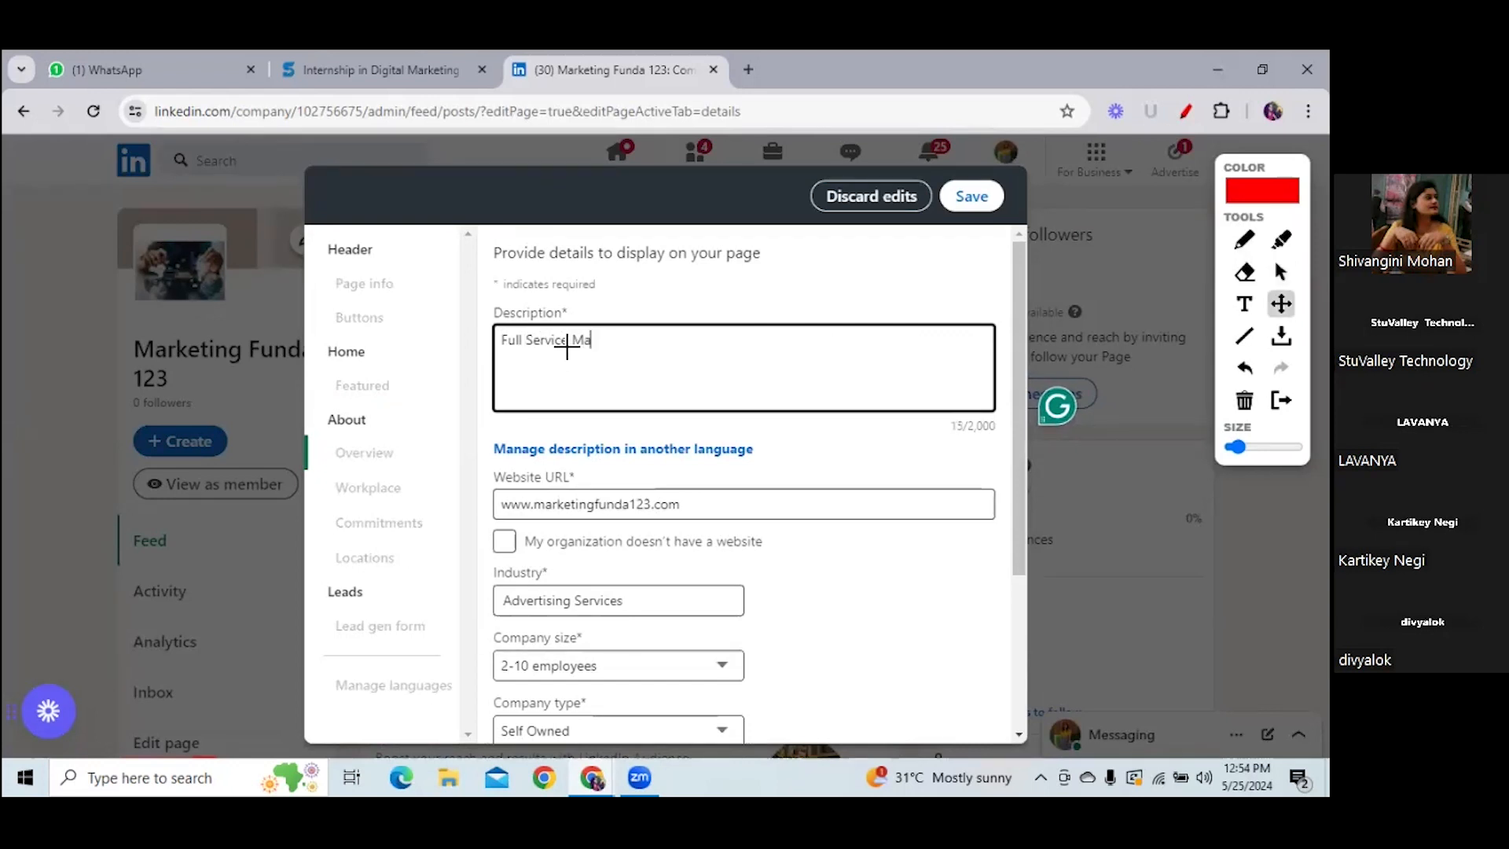
text(rrketing Agency)
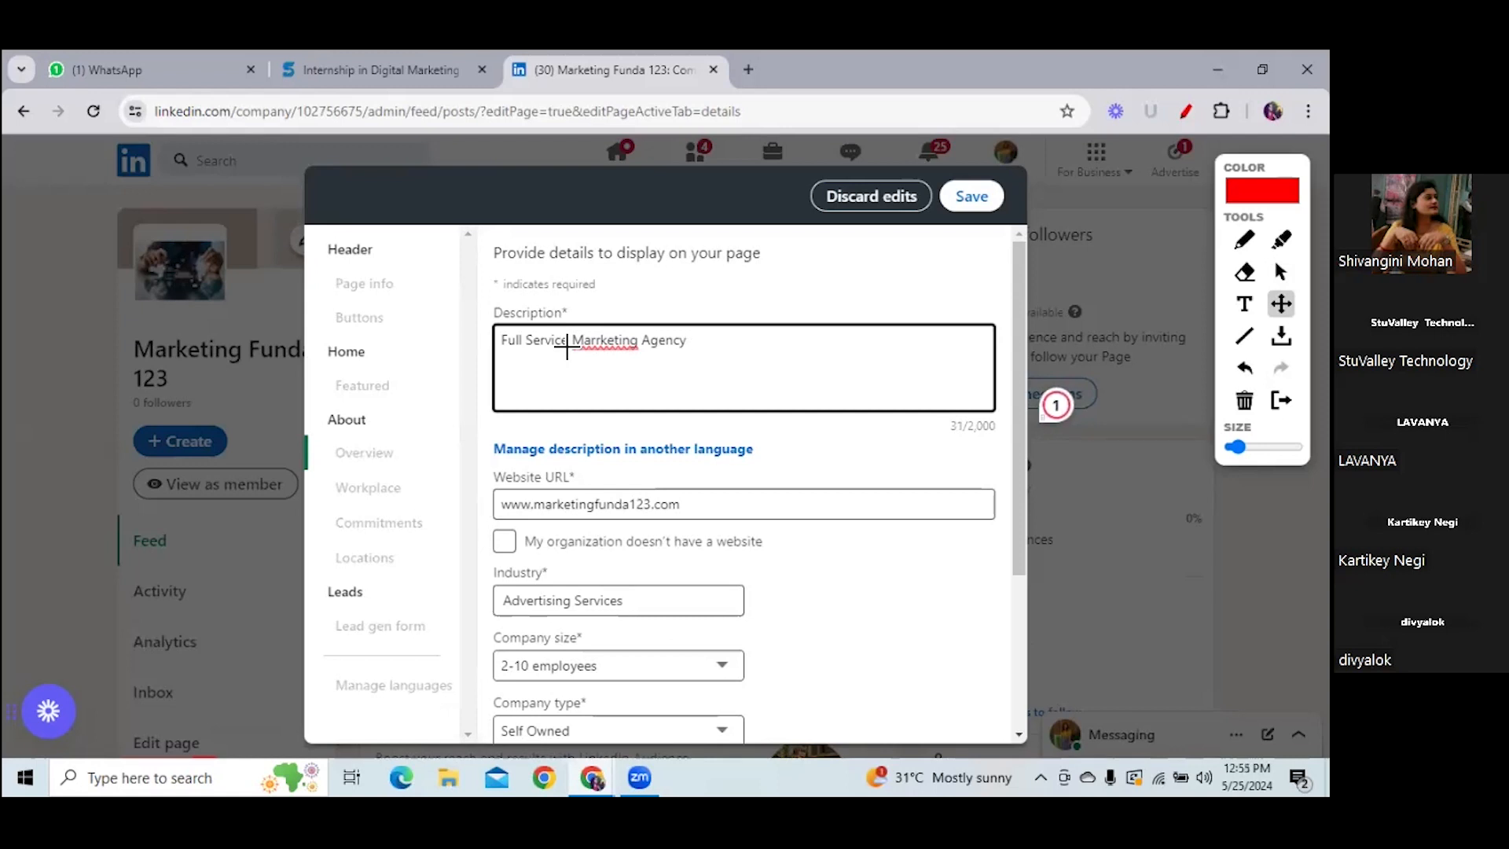
text( .We mange your c)
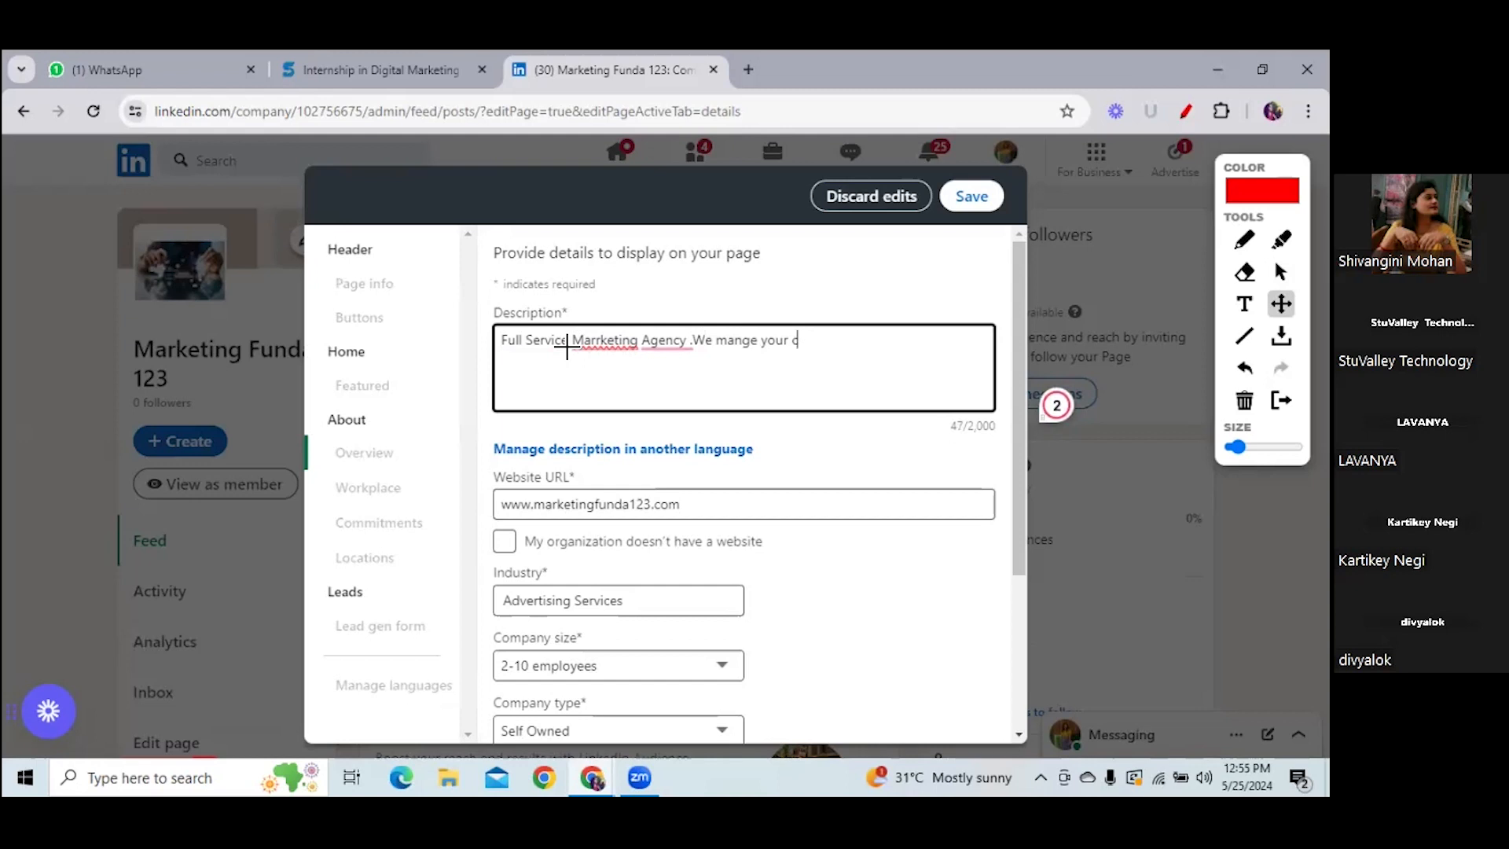
key(BackSpace)
text(paid  Campaingn)
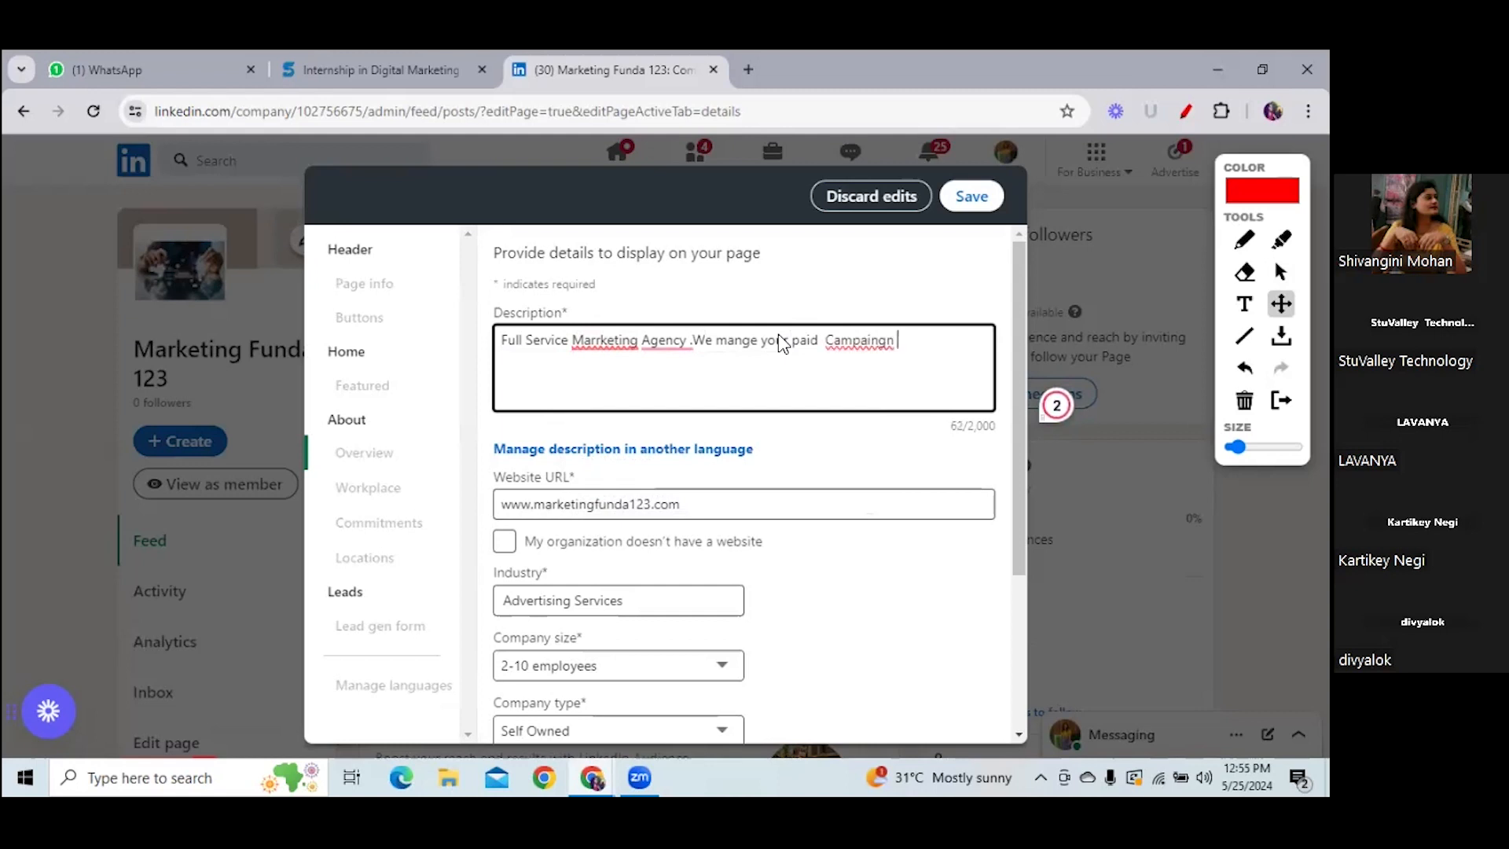
text( to maimize ther)
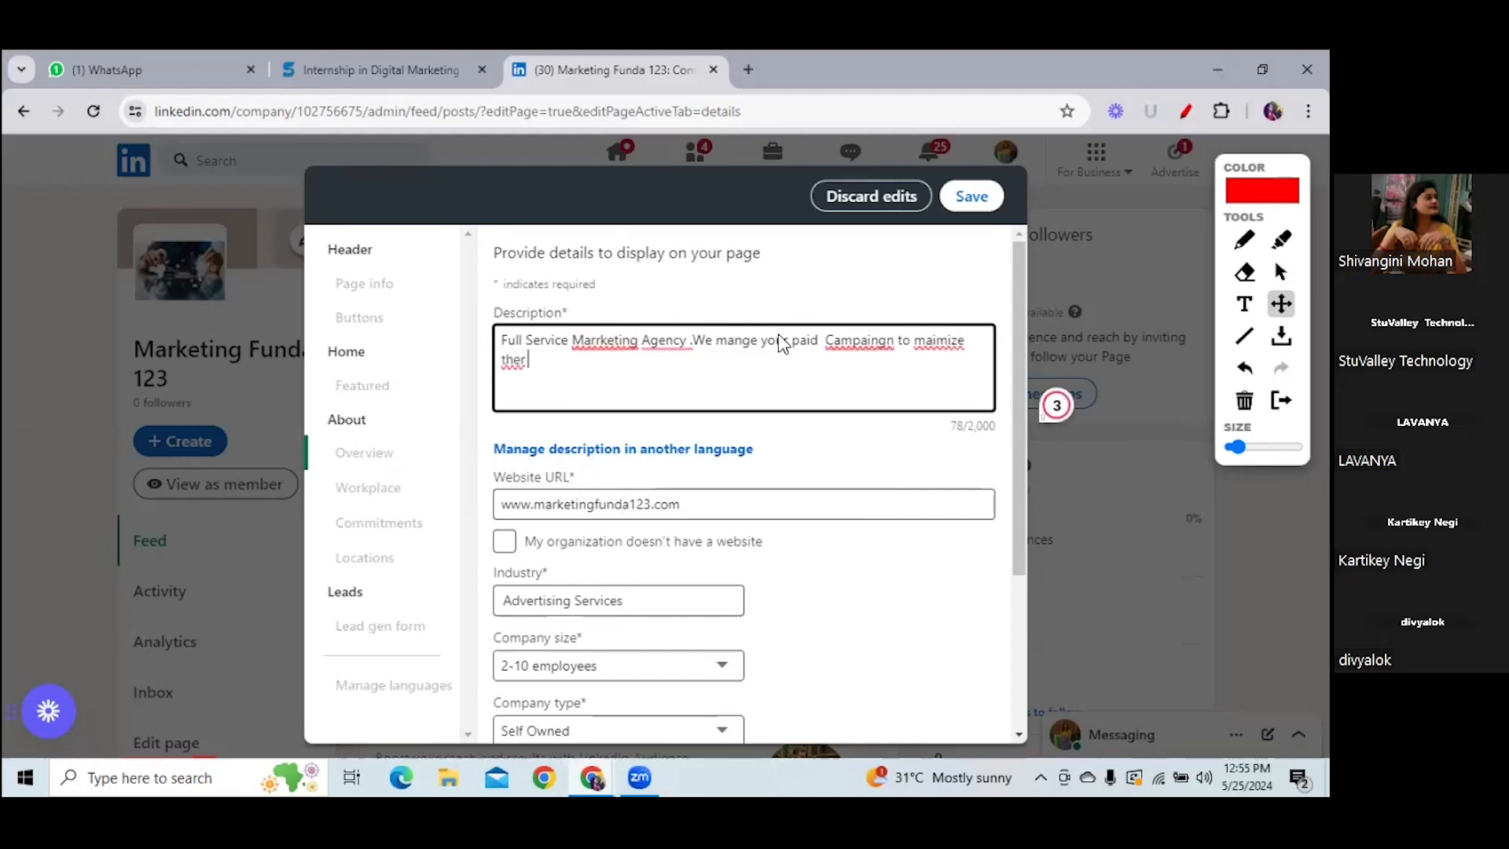
right_click(855, 346)
click(857, 344)
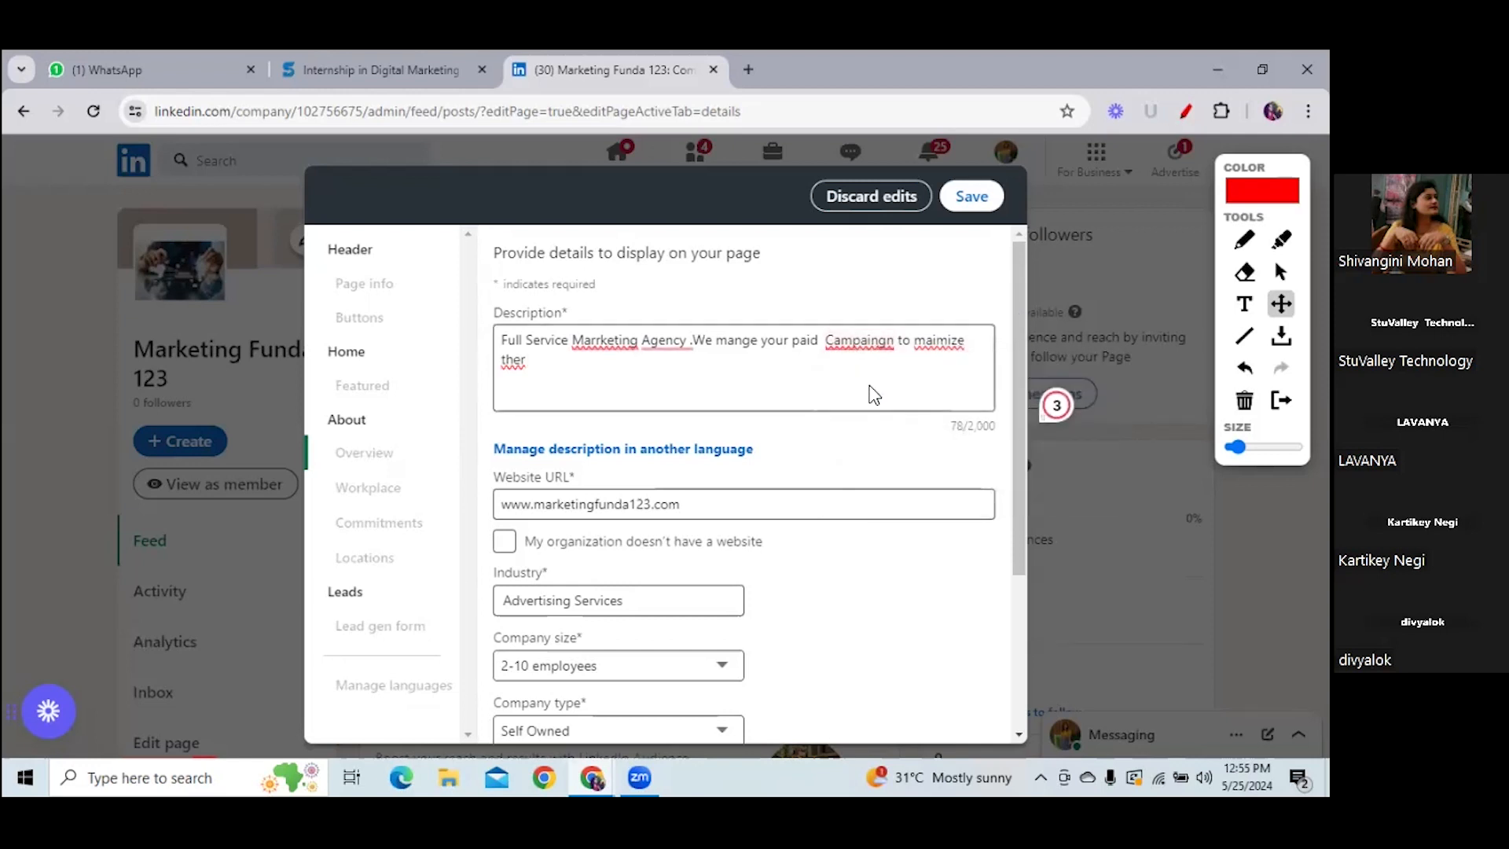
- Correct Campaingn to Campaign, maimize to maximize, and ther to the
mouse_move(865, 351)
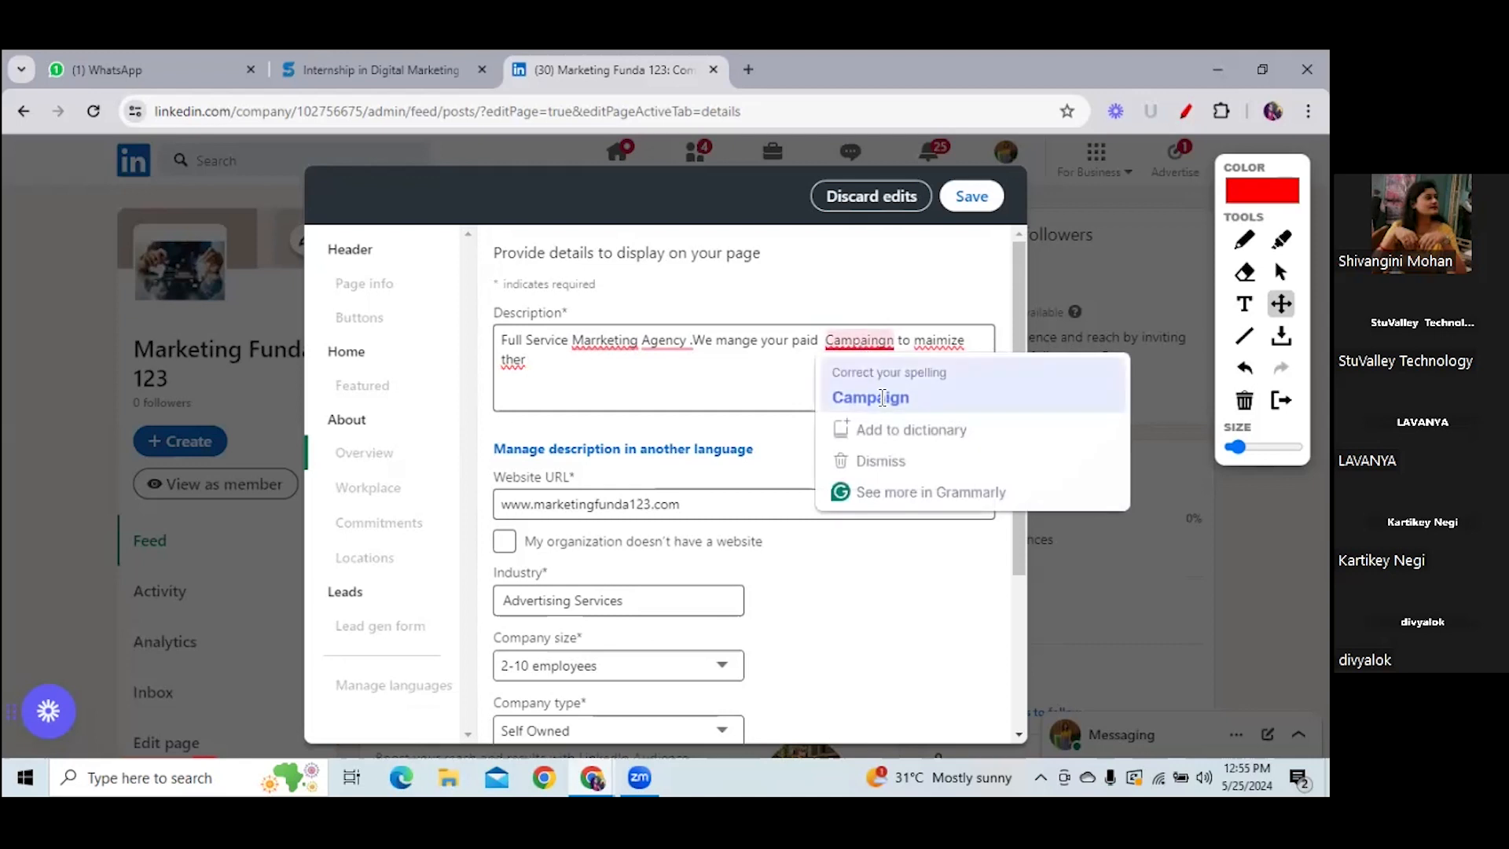
click(882, 397)
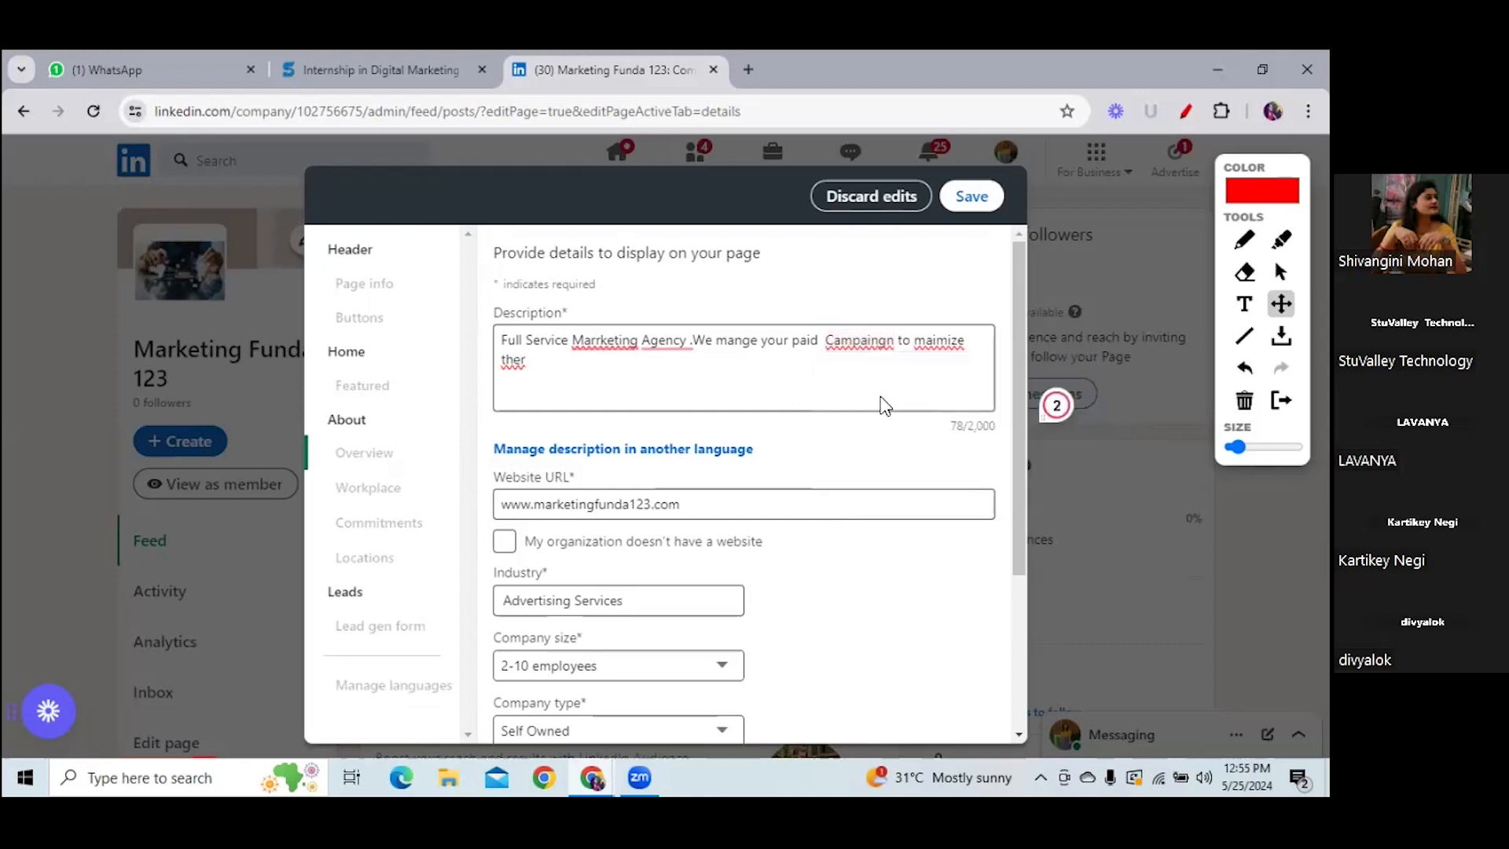
right_click(936, 344)
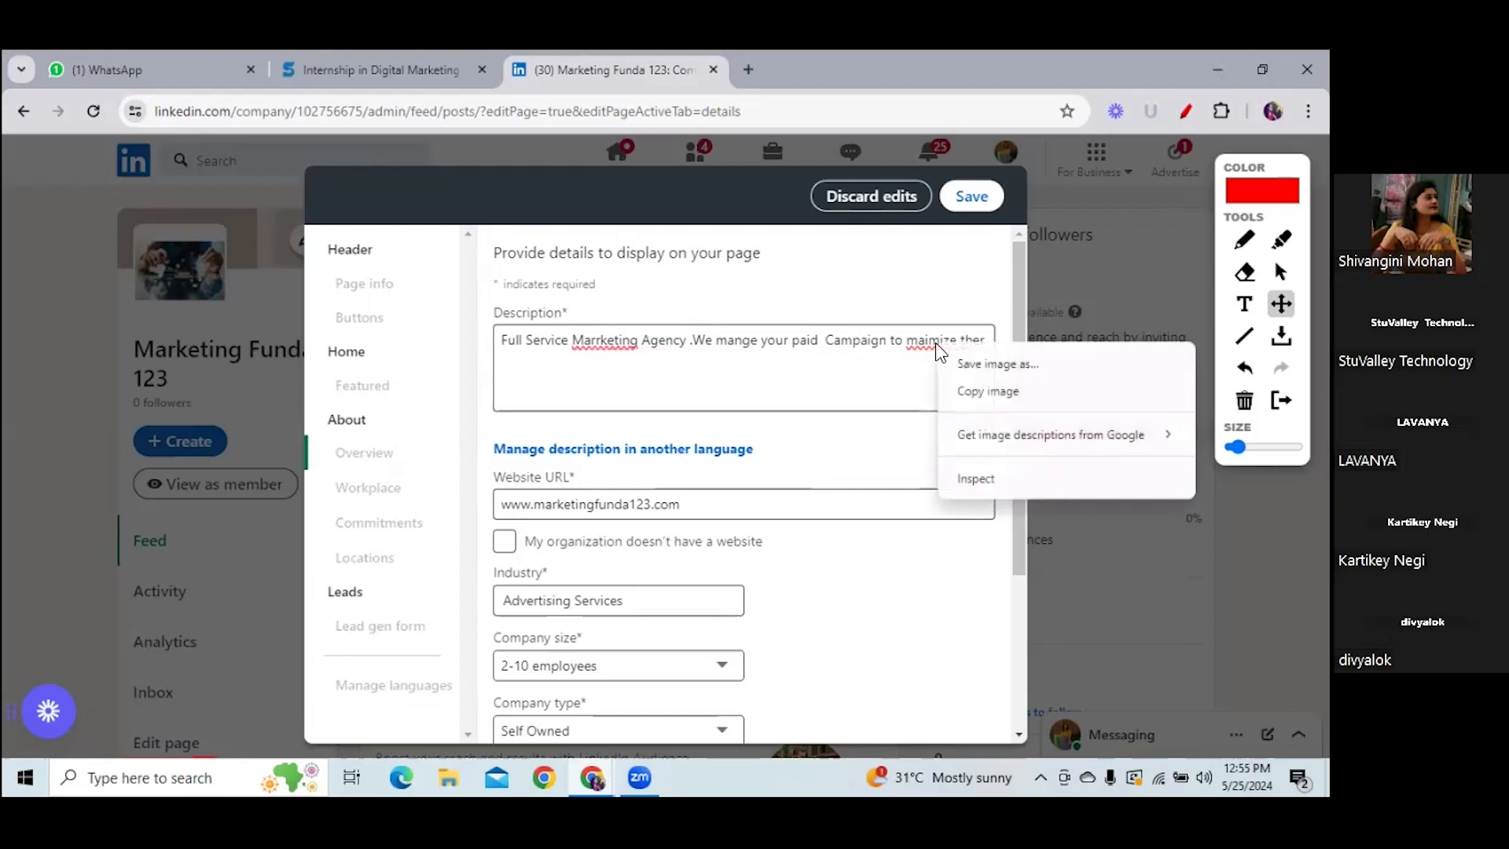
click(925, 349)
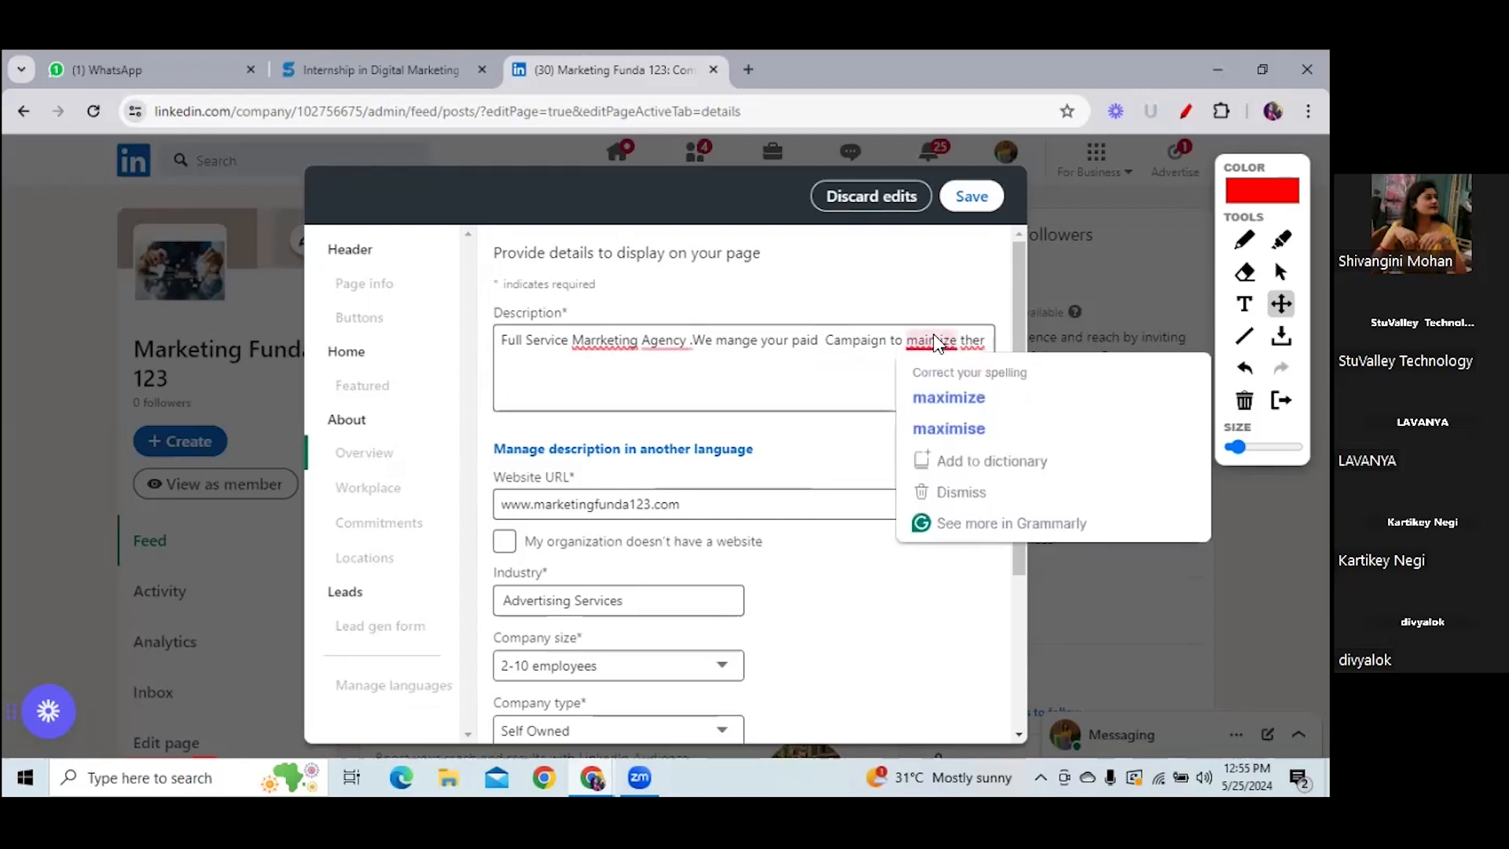
click(949, 410)
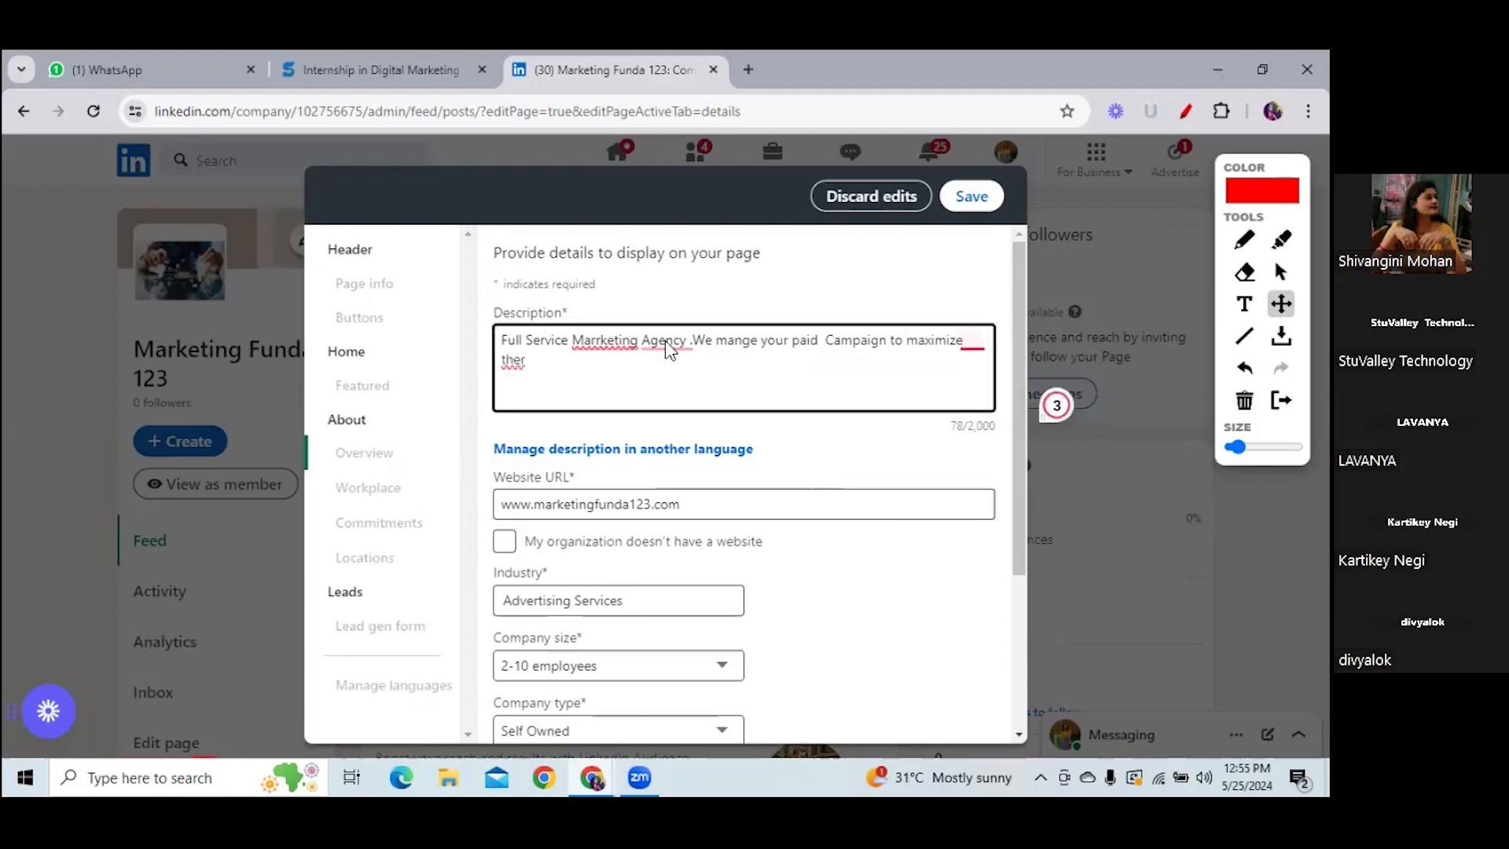
click(520, 361)
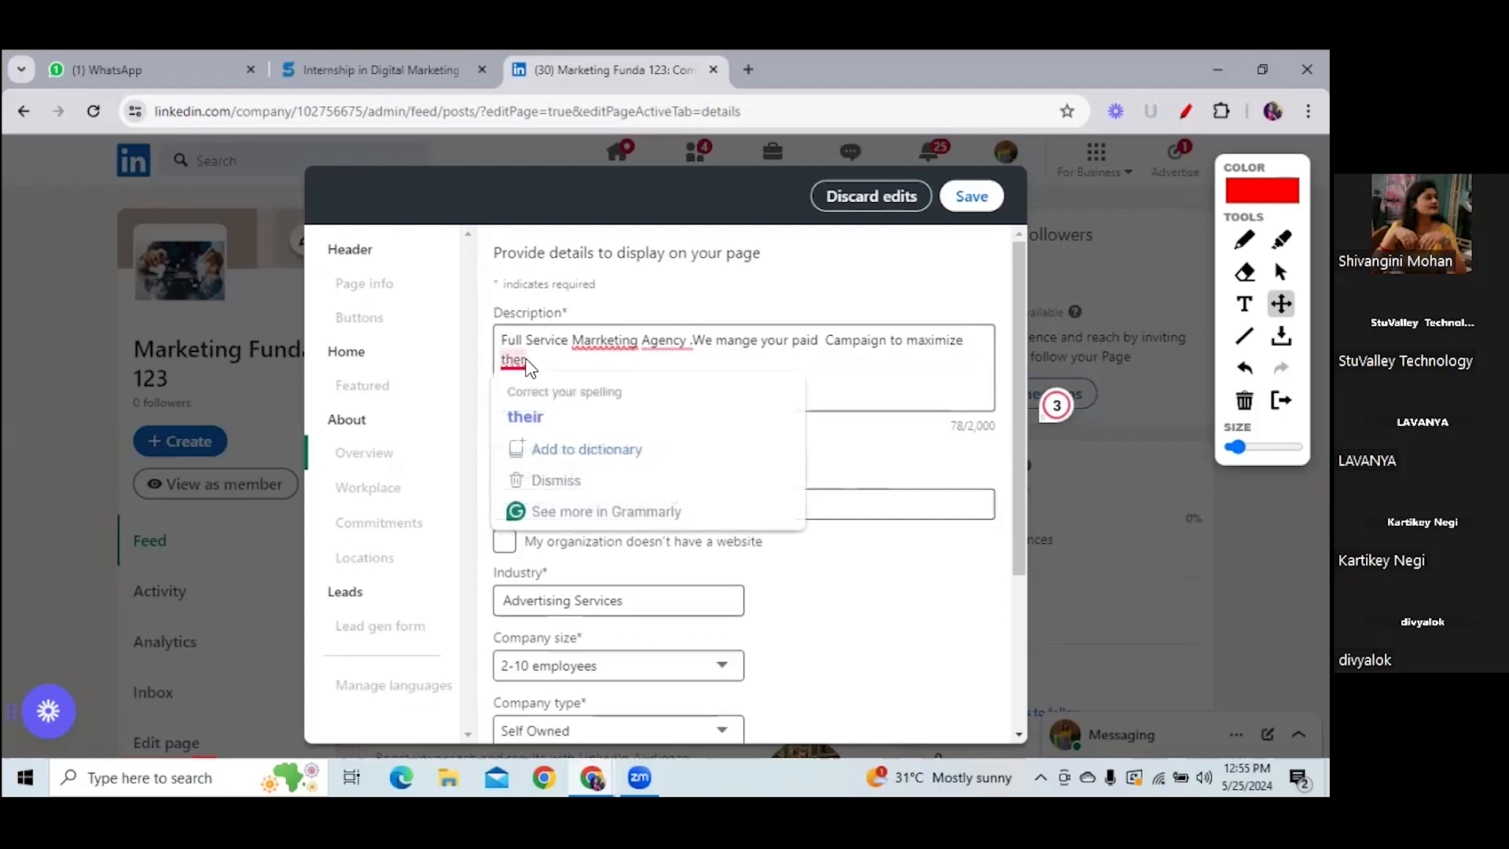
click(526, 415)
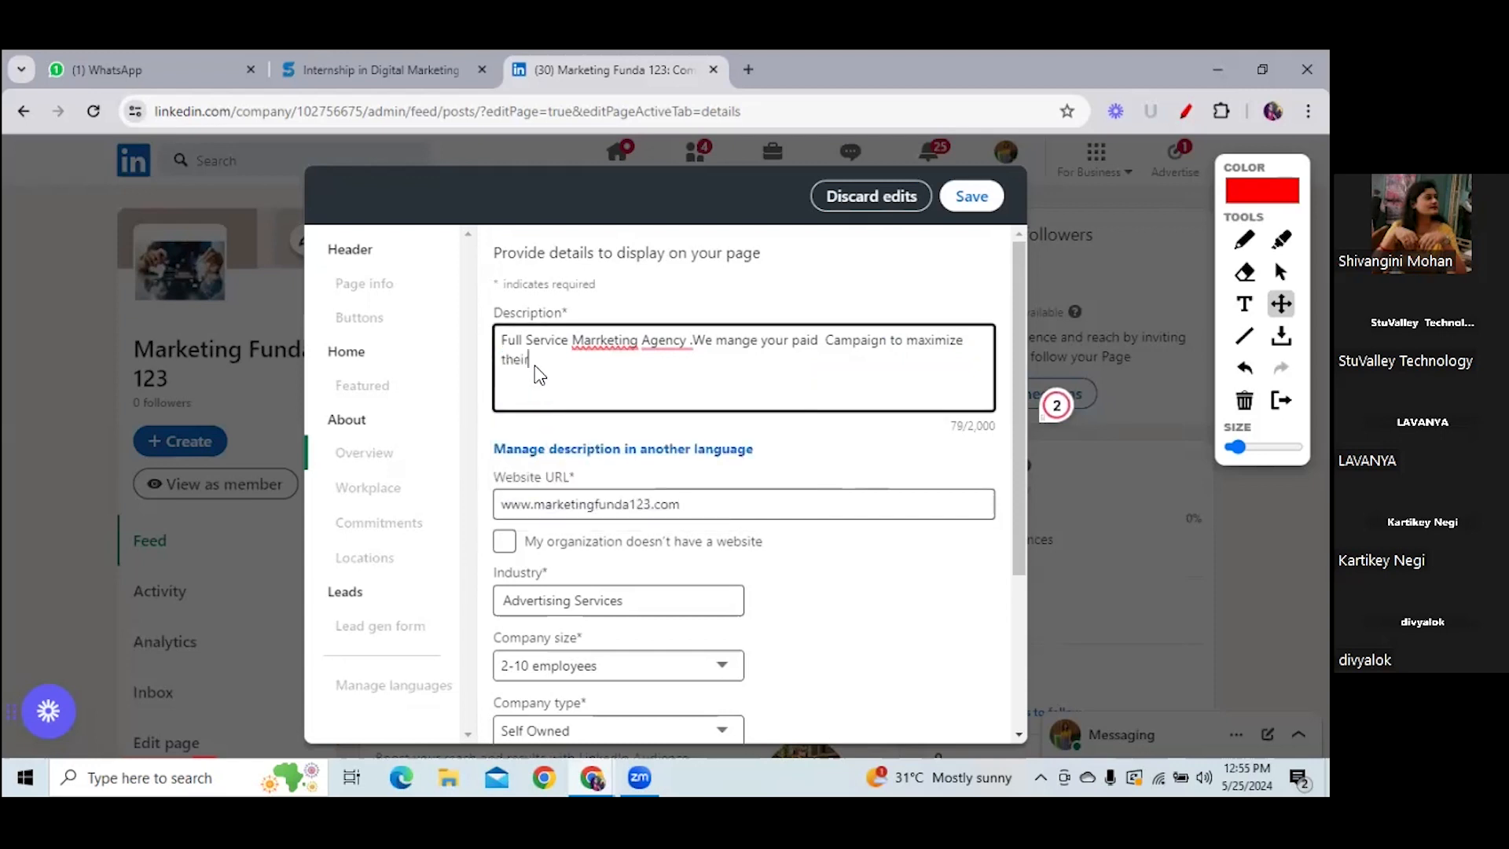
key(BackSpace)
key(BackSpace)
- Fix Marrketing, the spacing around 'Agency.', and mange to manage, then append 'ROI.'
click(686, 341)
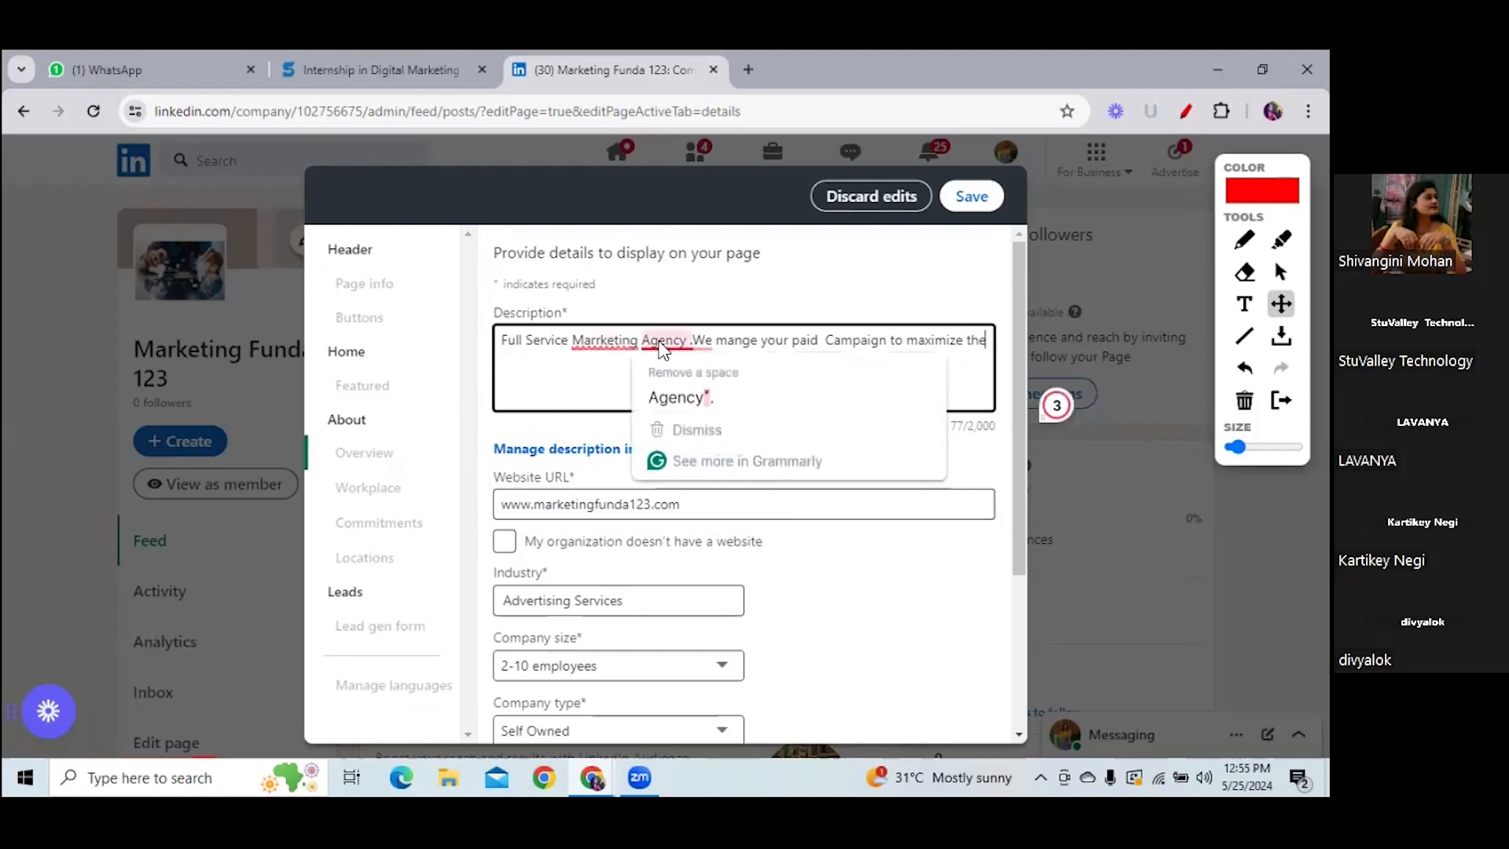
click(683, 402)
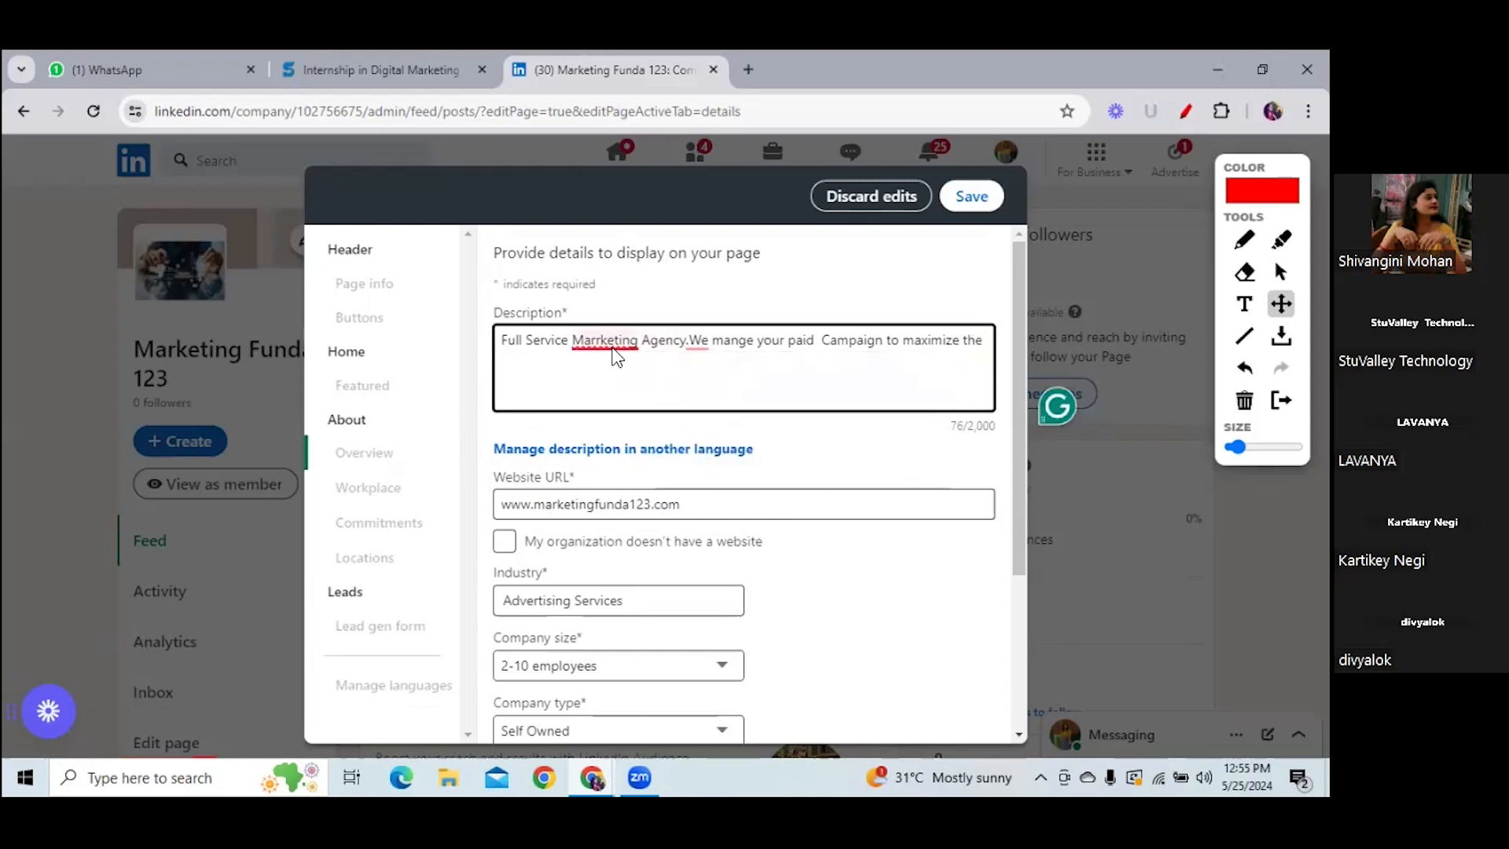
click(607, 341)
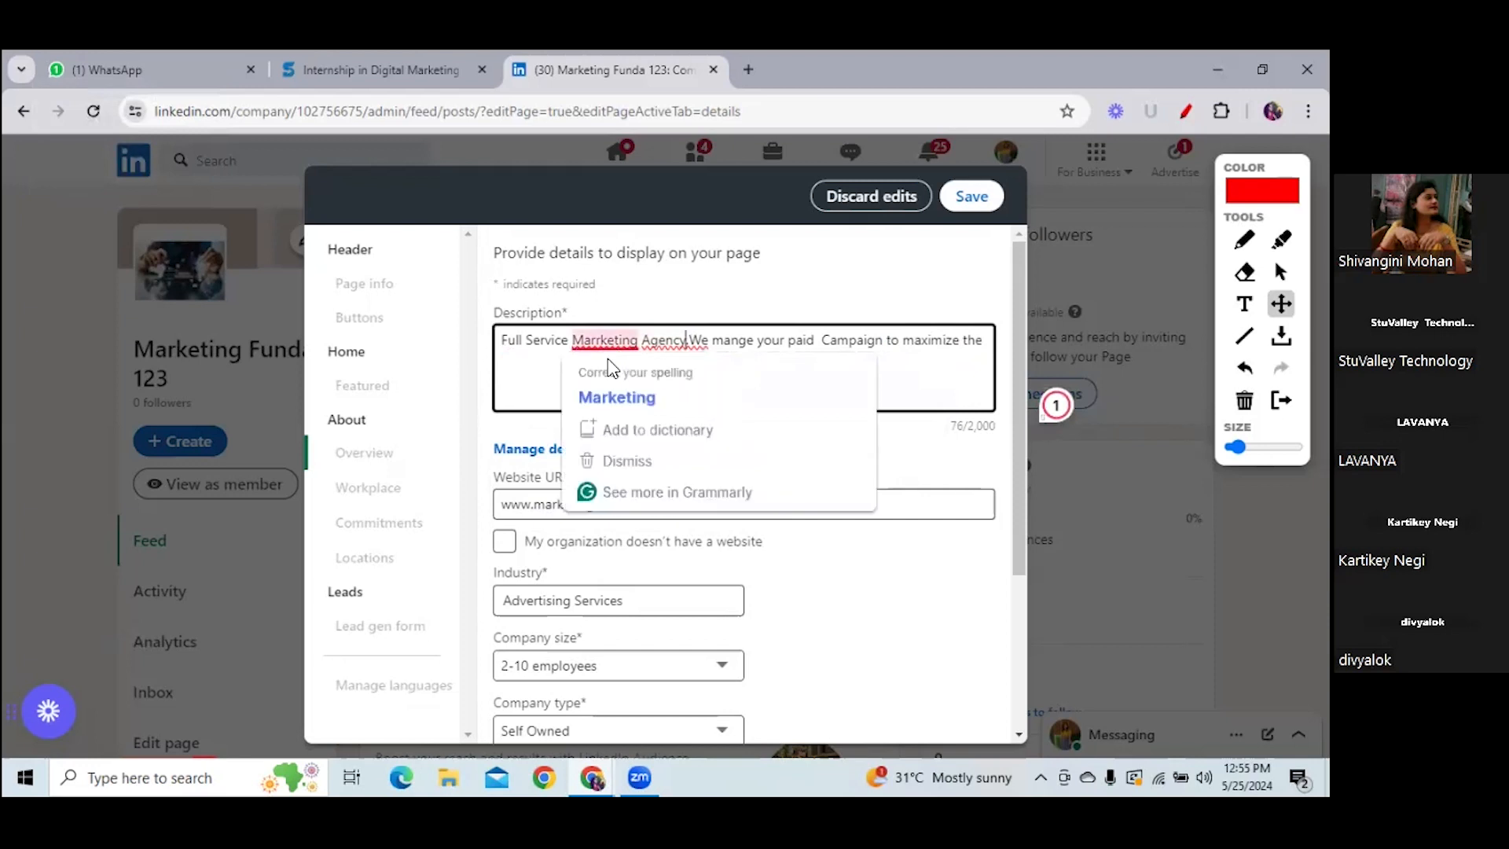
click(619, 399)
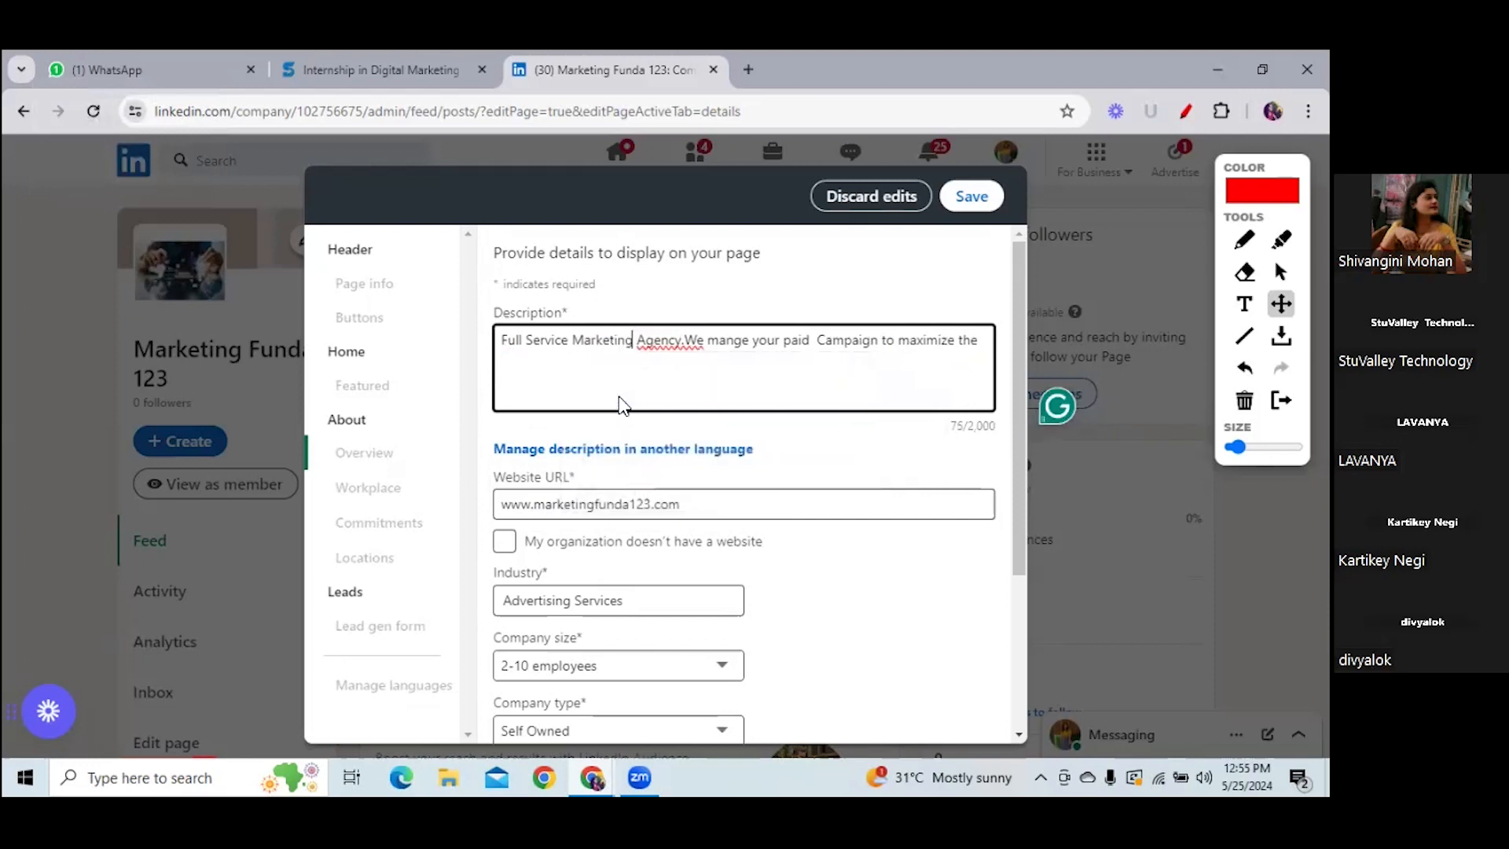
click(686, 341)
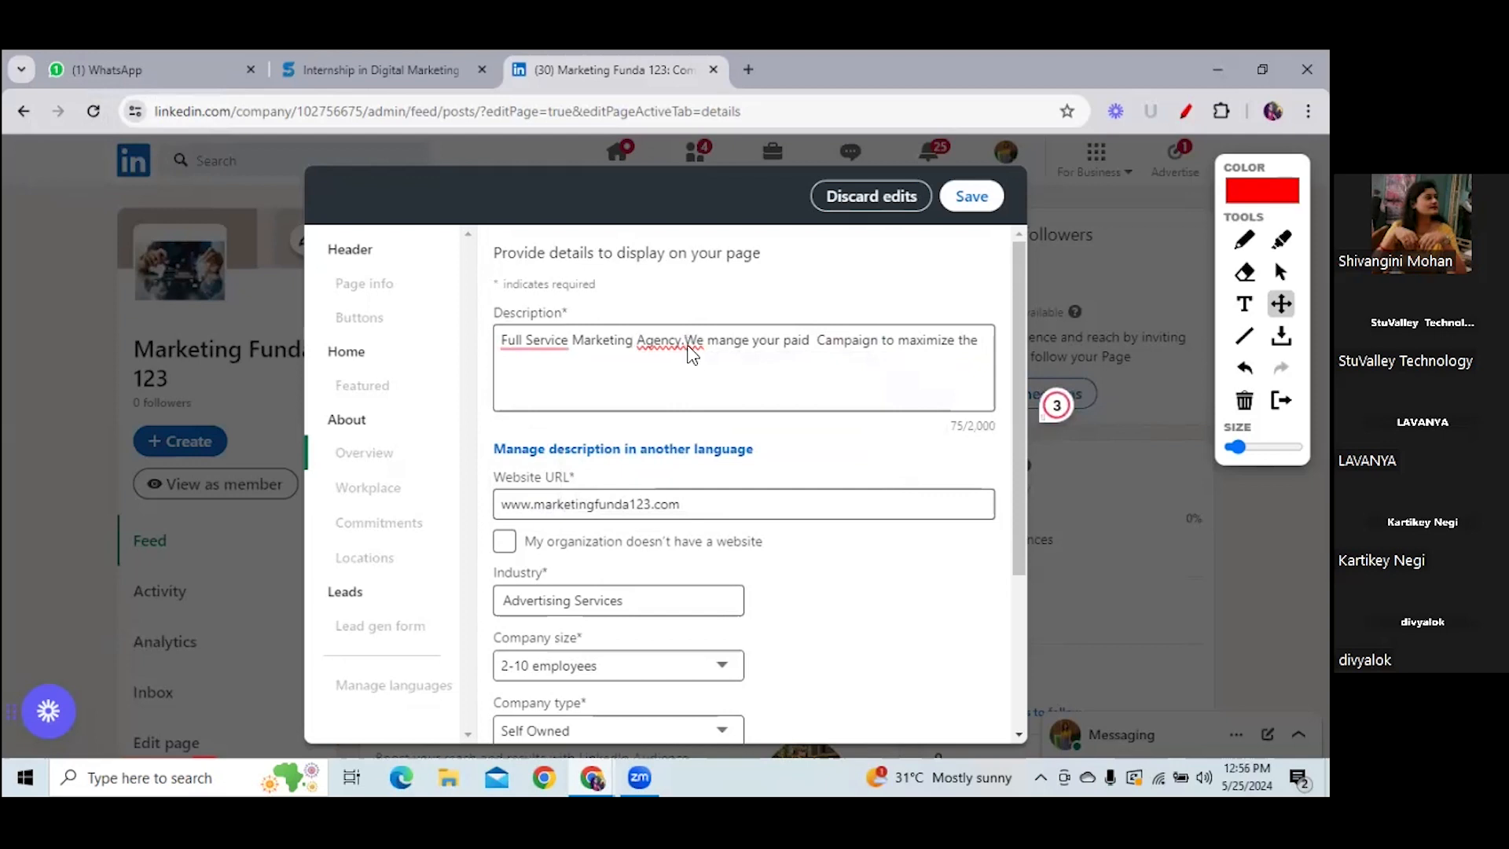
click(1281, 272)
click(717, 340)
click(687, 340)
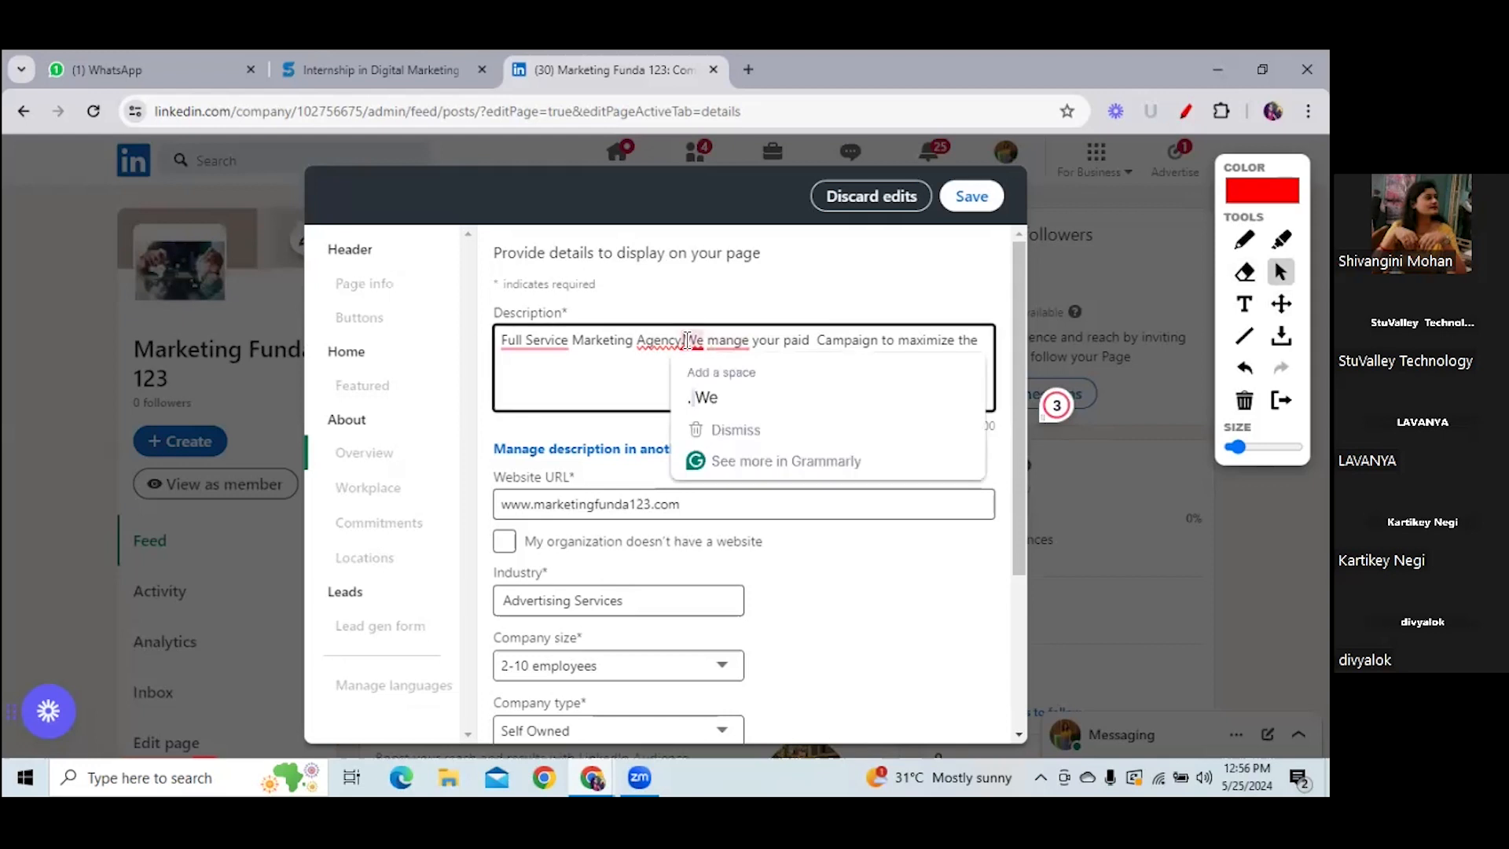
click(733, 347)
click(745, 394)
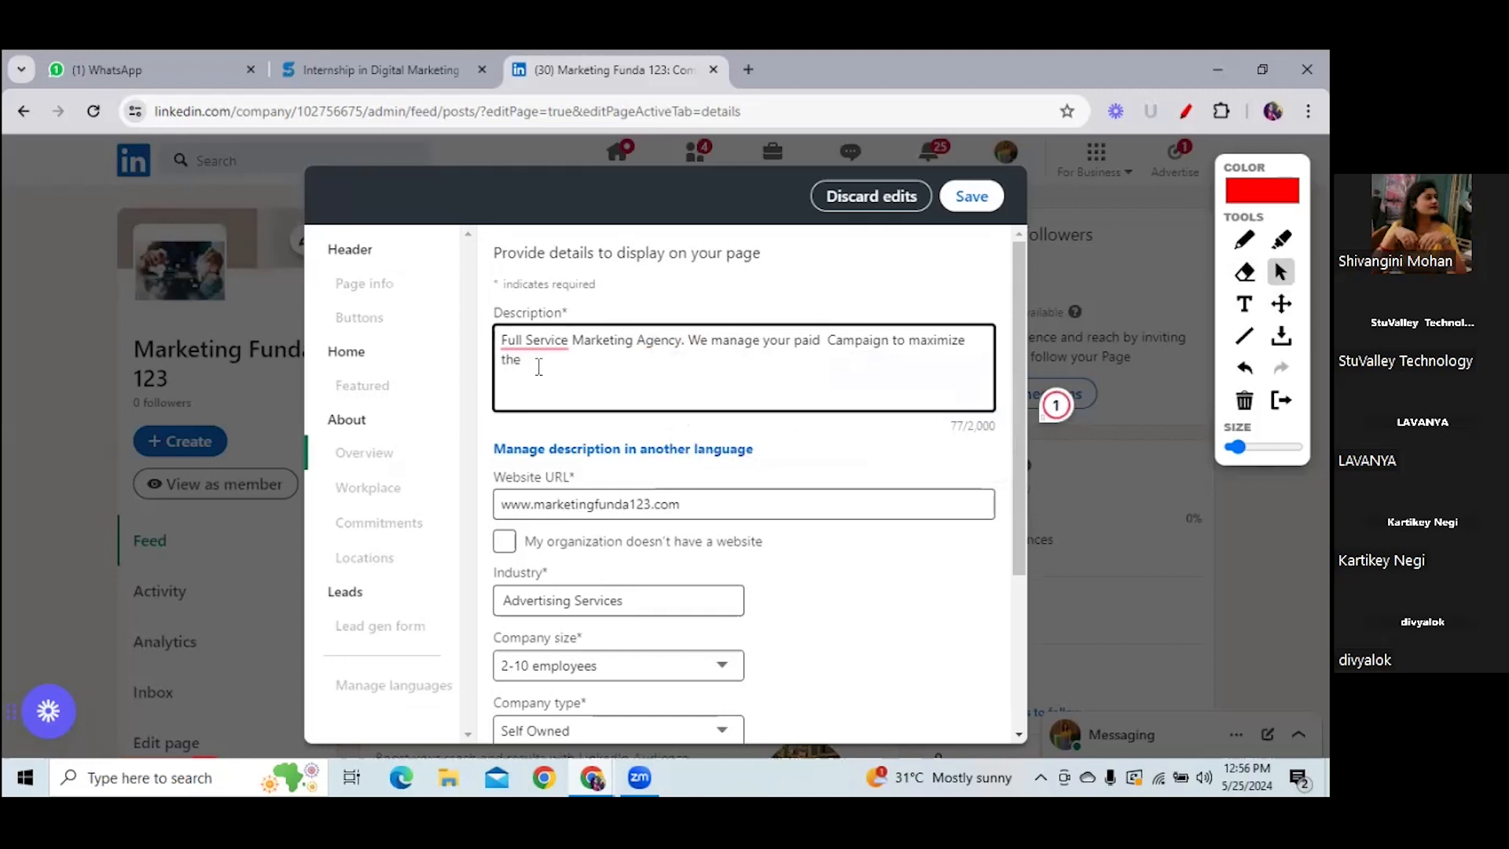
text(ROI.)
- Append 'Performance driven campaign to achieve the business growth.' to the description
text(Performance driven campaign t)
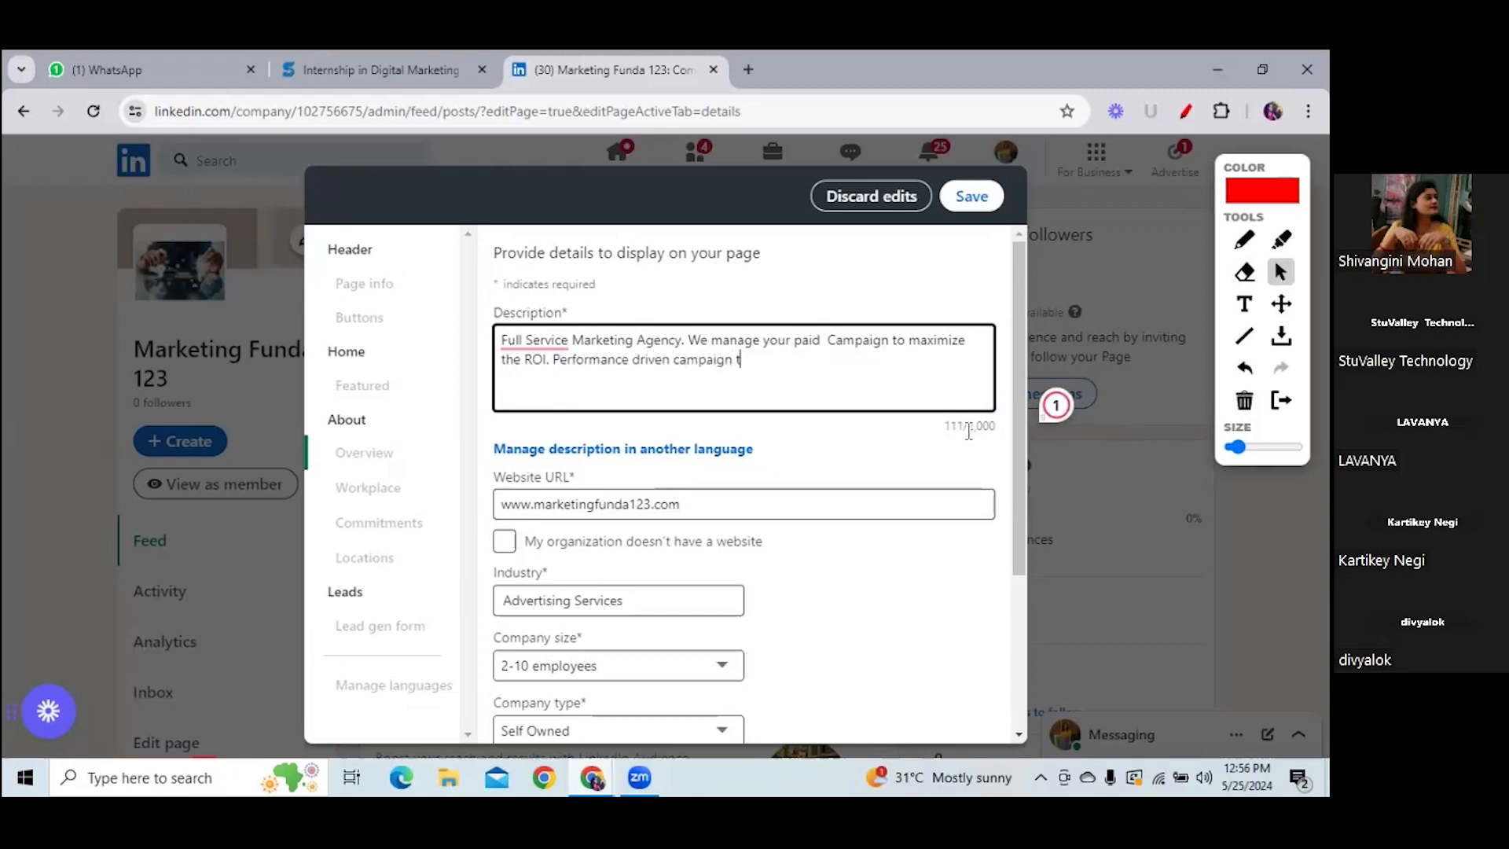
text(o acj)
key(BackSpace)
text(hieve the business growth)
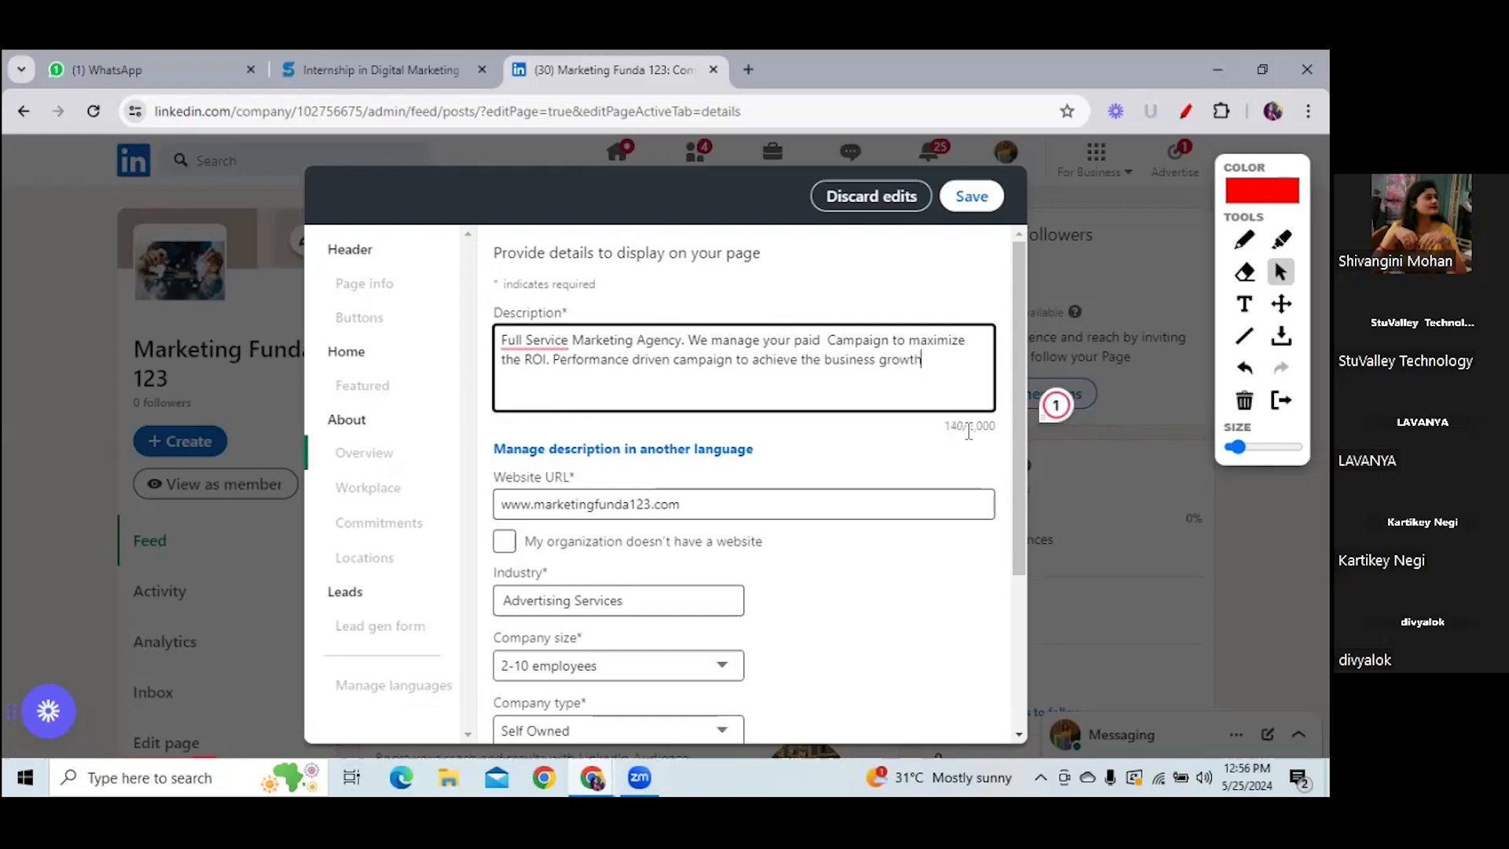
text(.)
- Accept the fixes for Performance-driven and Full-Service, and drop 'the' before business growth
mouse_move(640, 363)
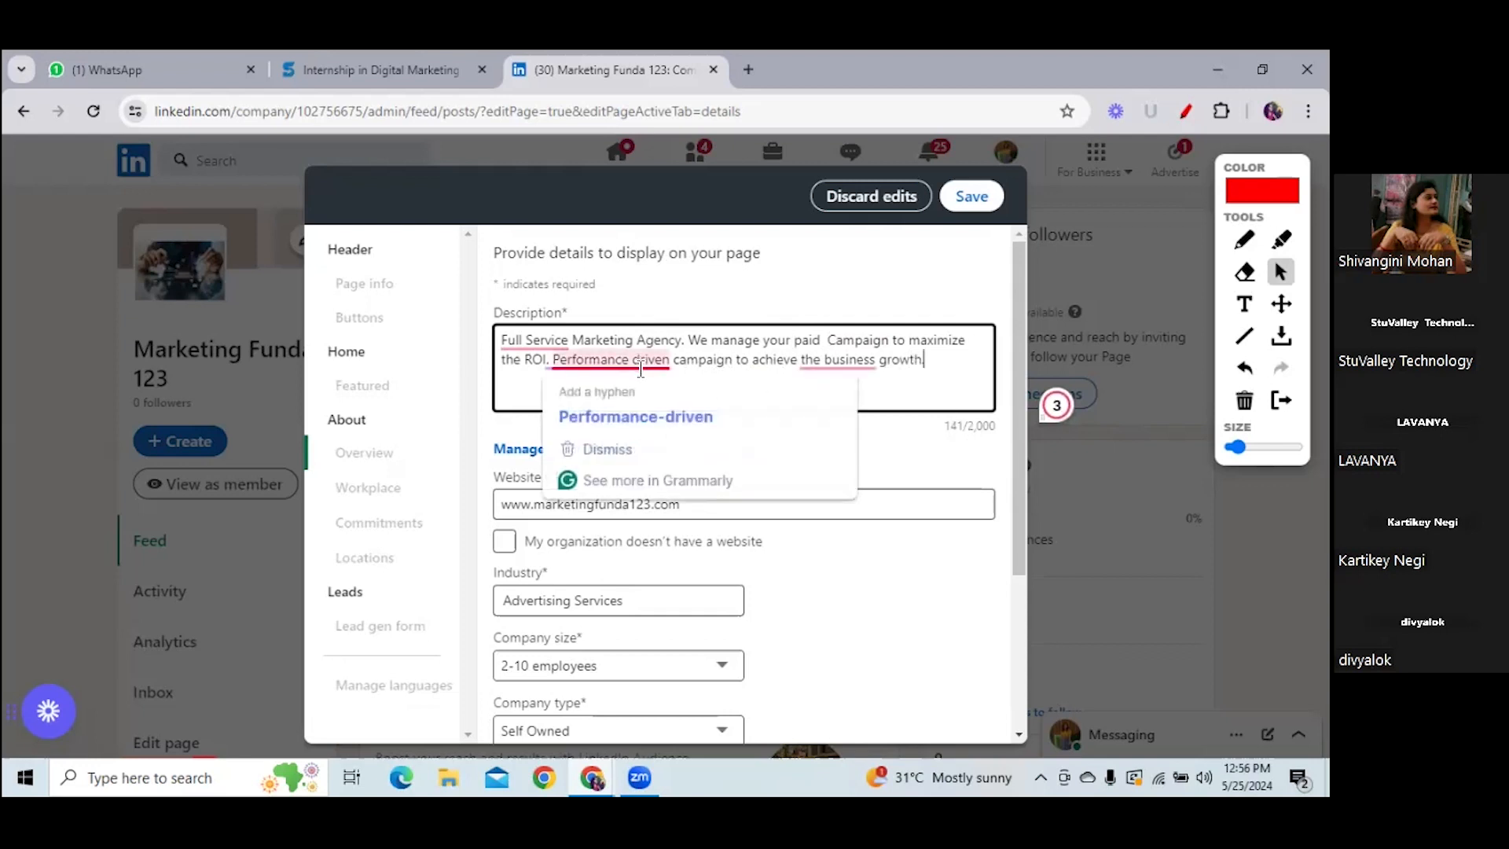
click(639, 412)
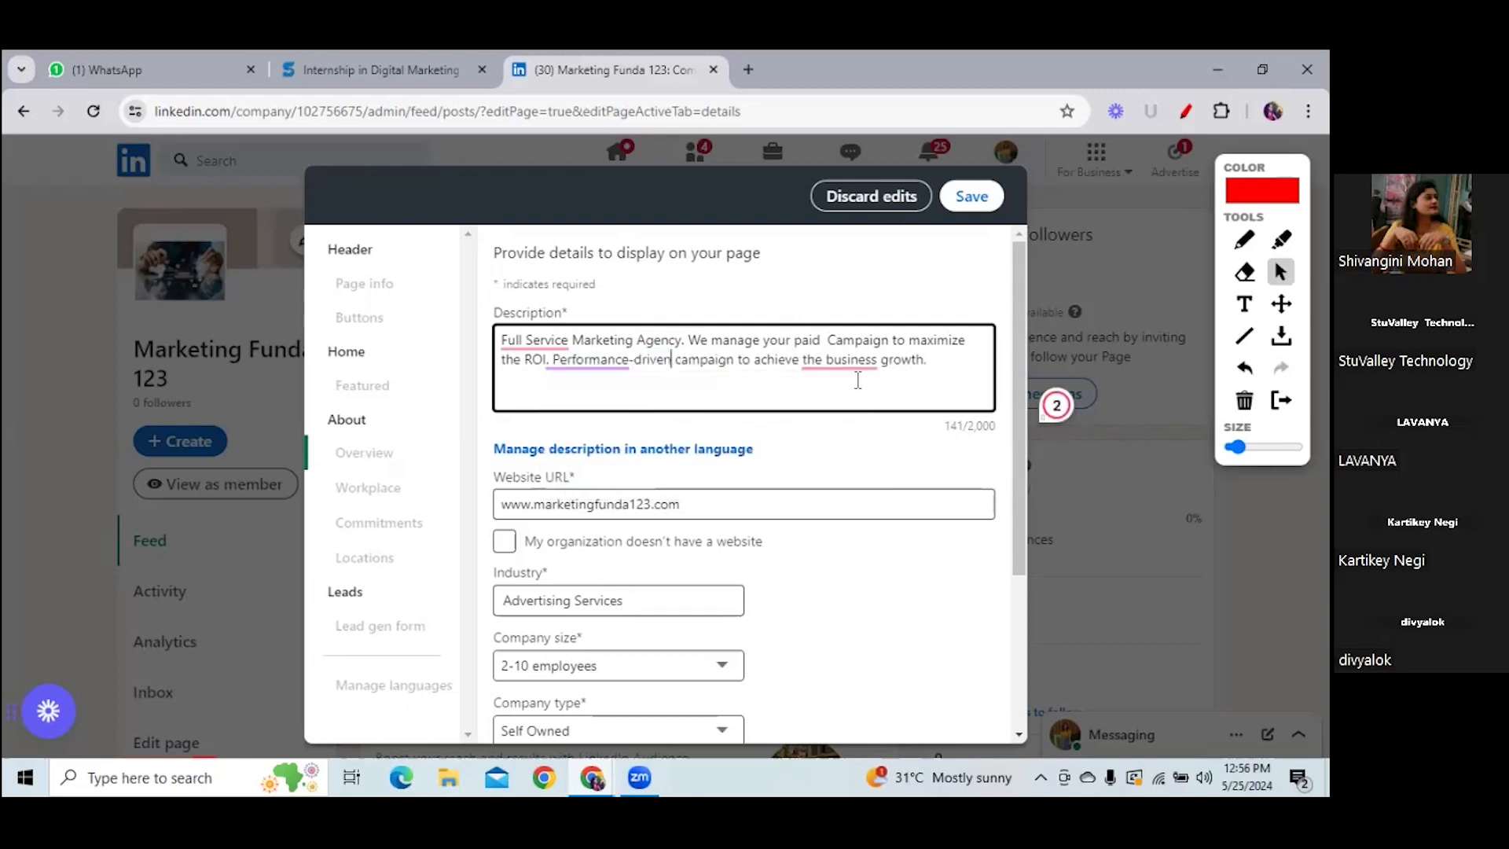
mouse_move(853, 371)
click(865, 414)
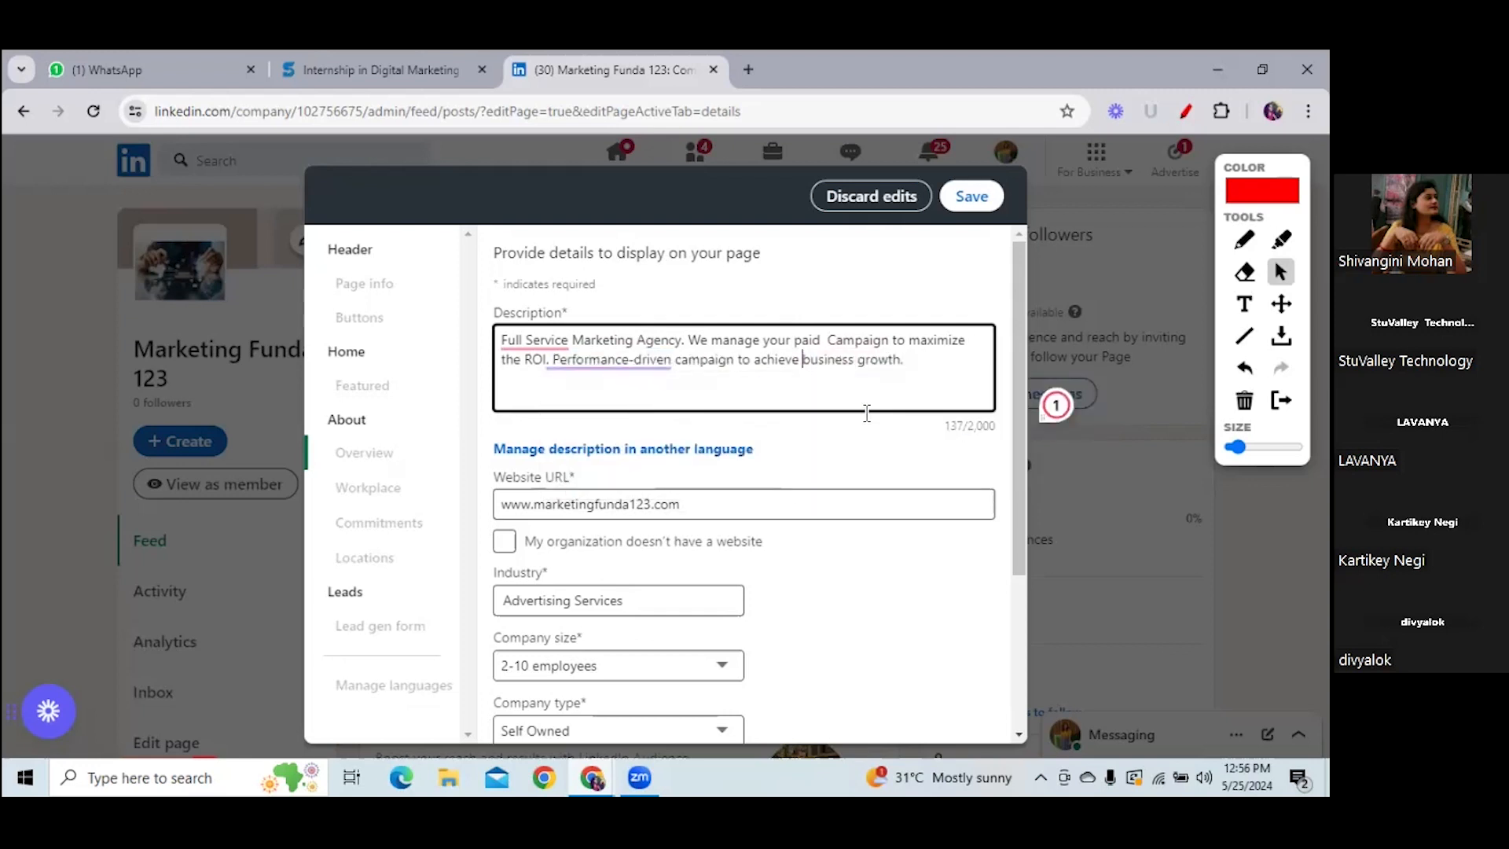
mouse_move(528, 334)
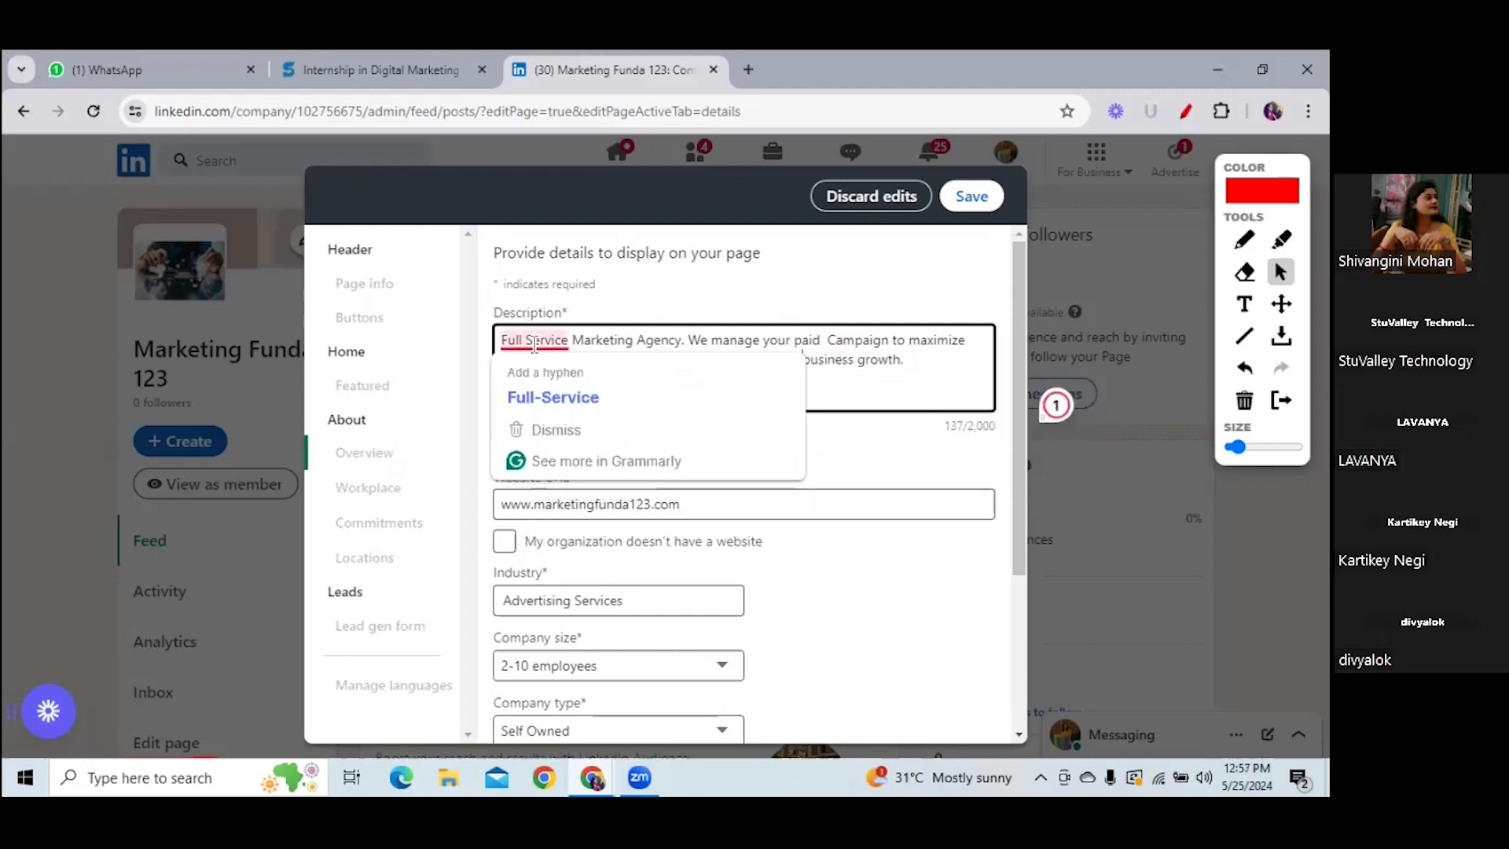
click(568, 398)
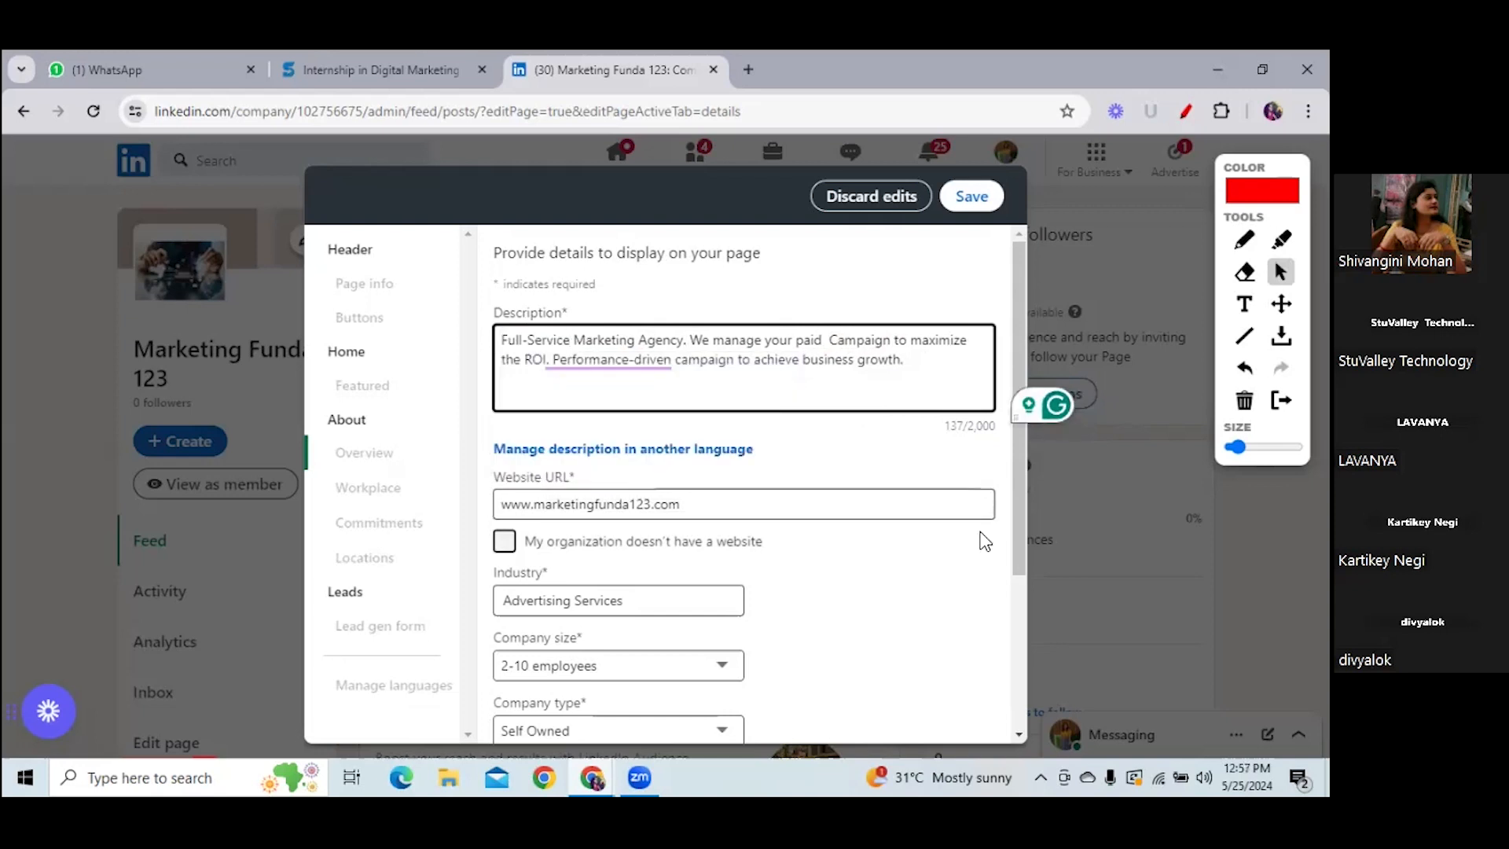
drag(1028, 531, 1030, 684)
- Keep editing instead of discarding, and set Year founded to 2024
click(1017, 554)
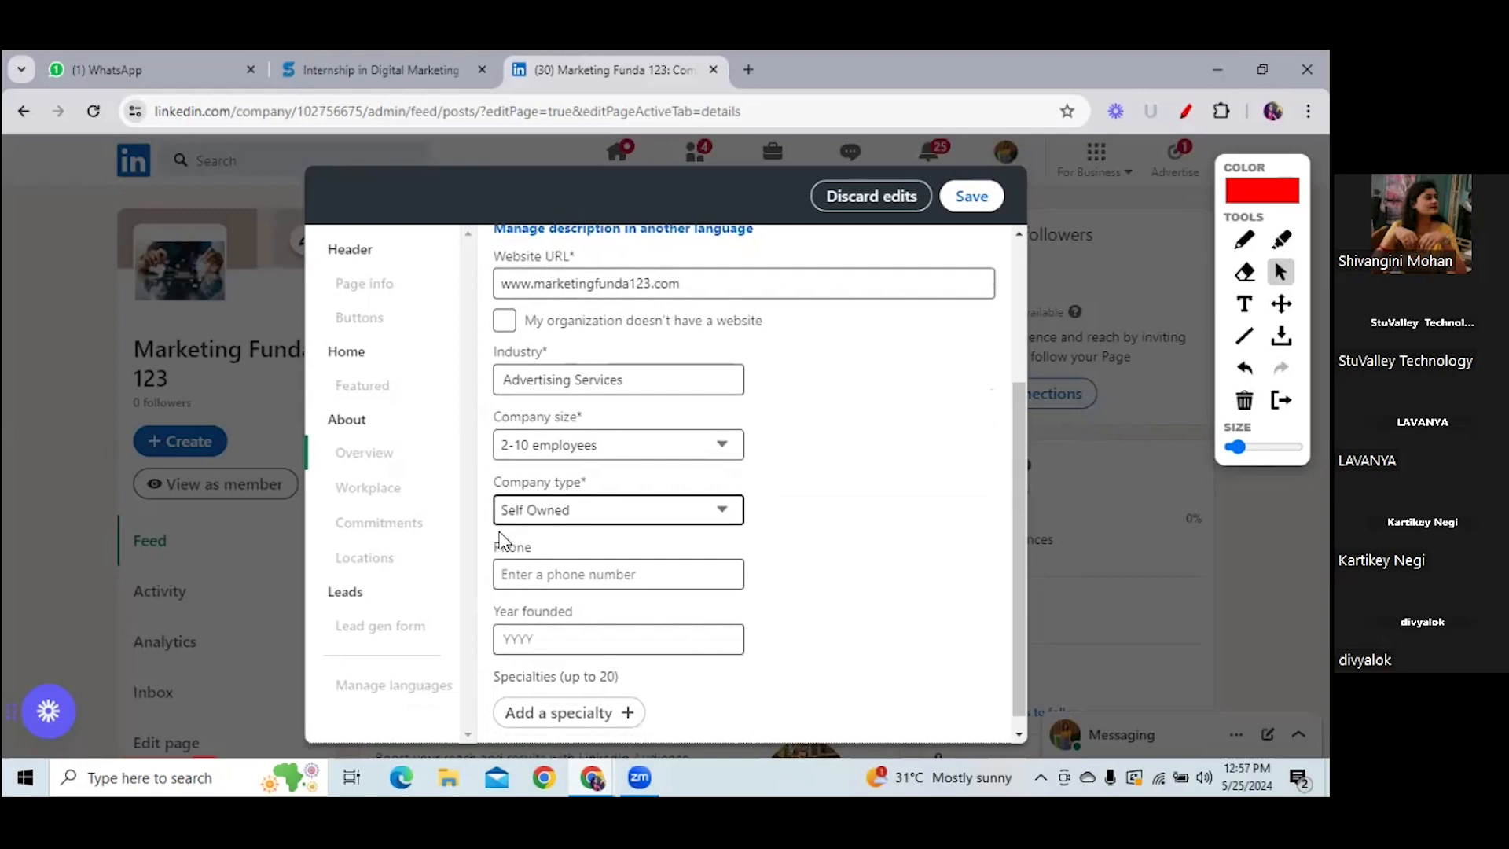
click(526, 583)
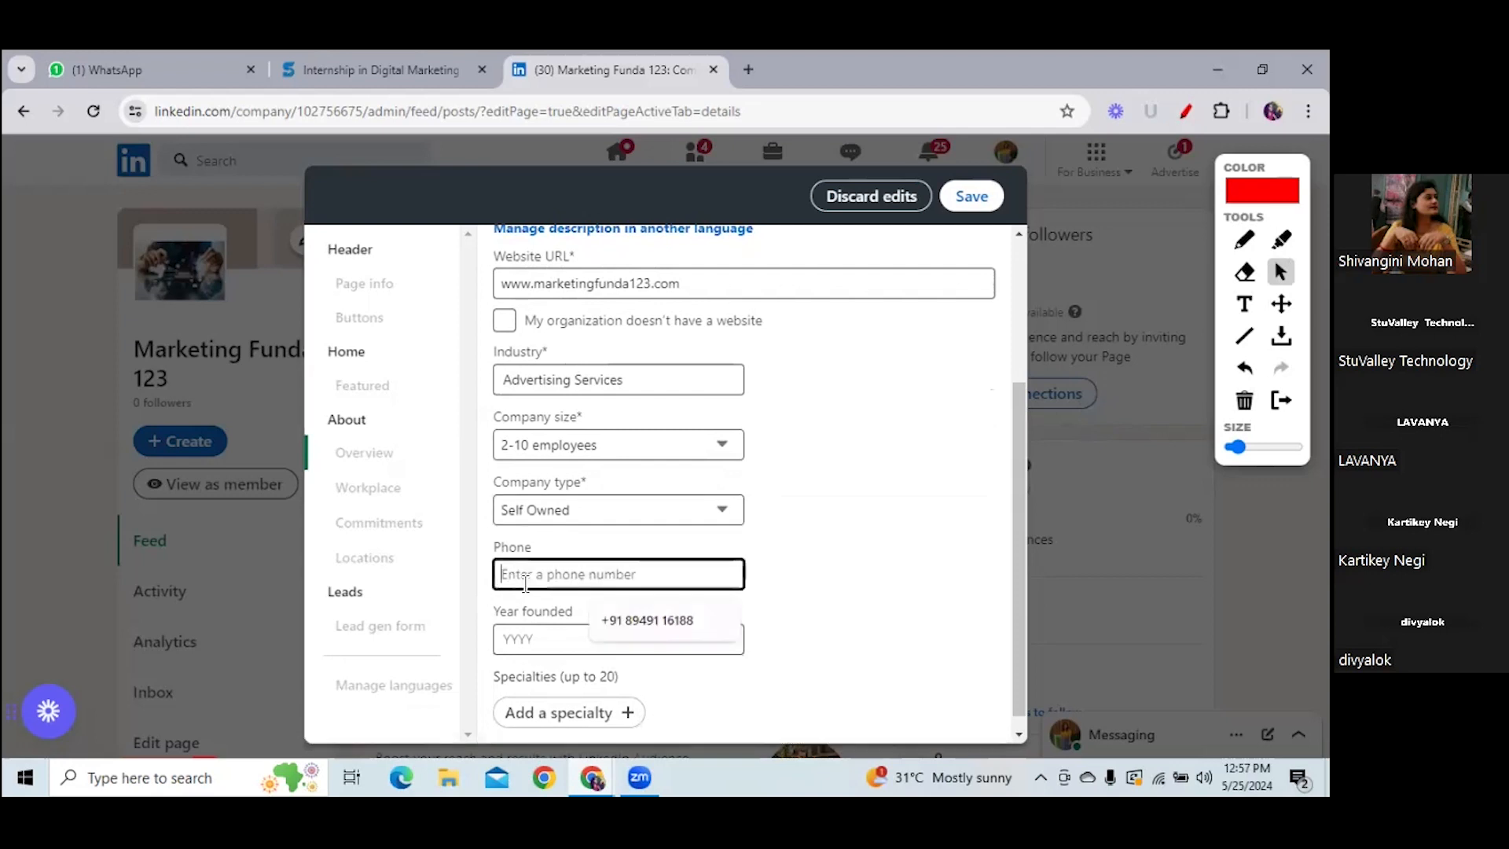
click(763, 577)
click(543, 637)
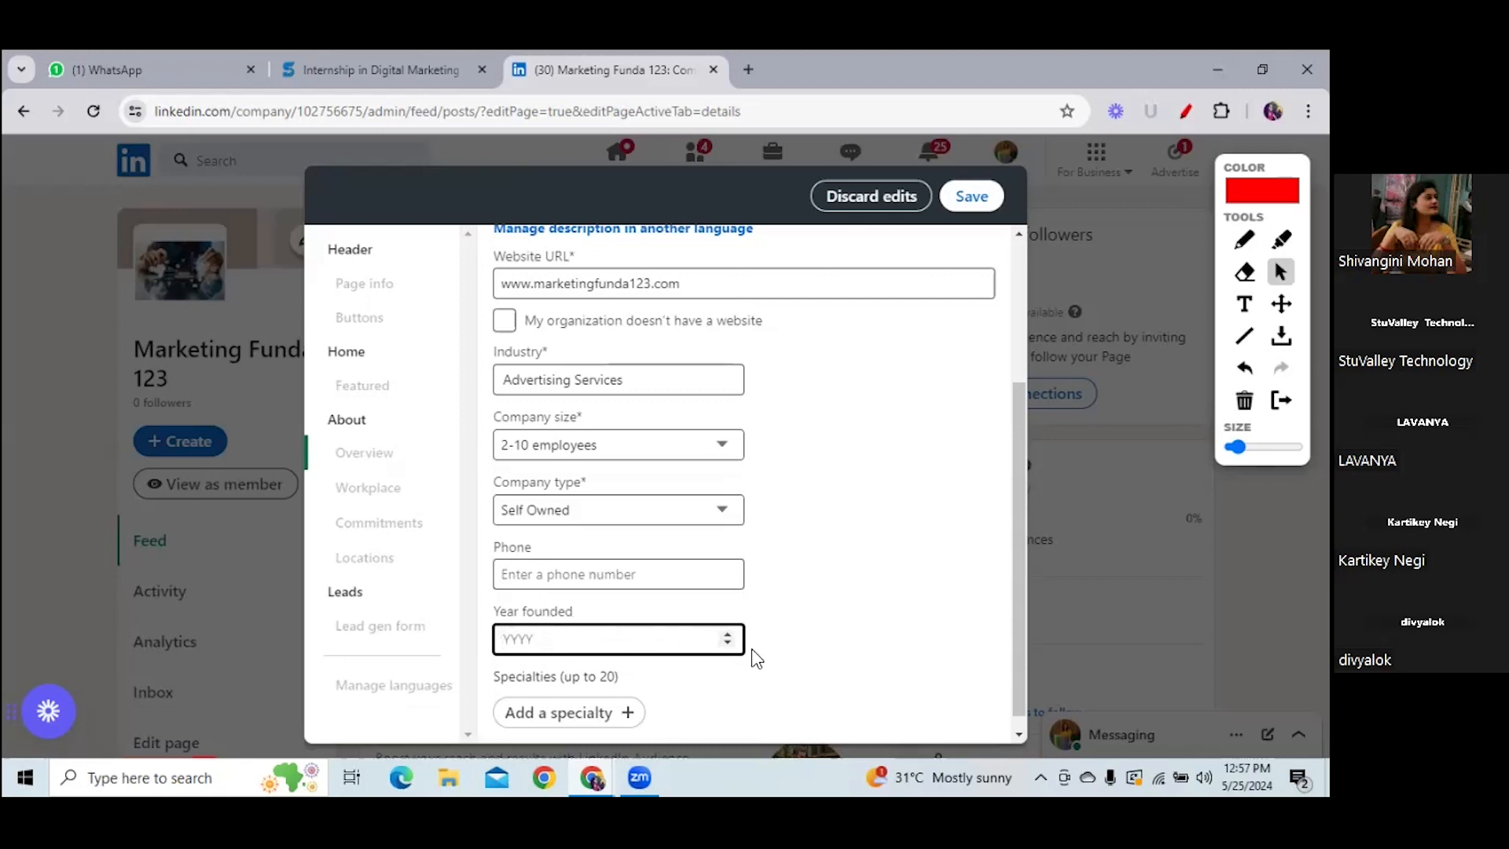
click(726, 645)
click(731, 634)
key(BackSpace)
click(696, 643)
text(2024)
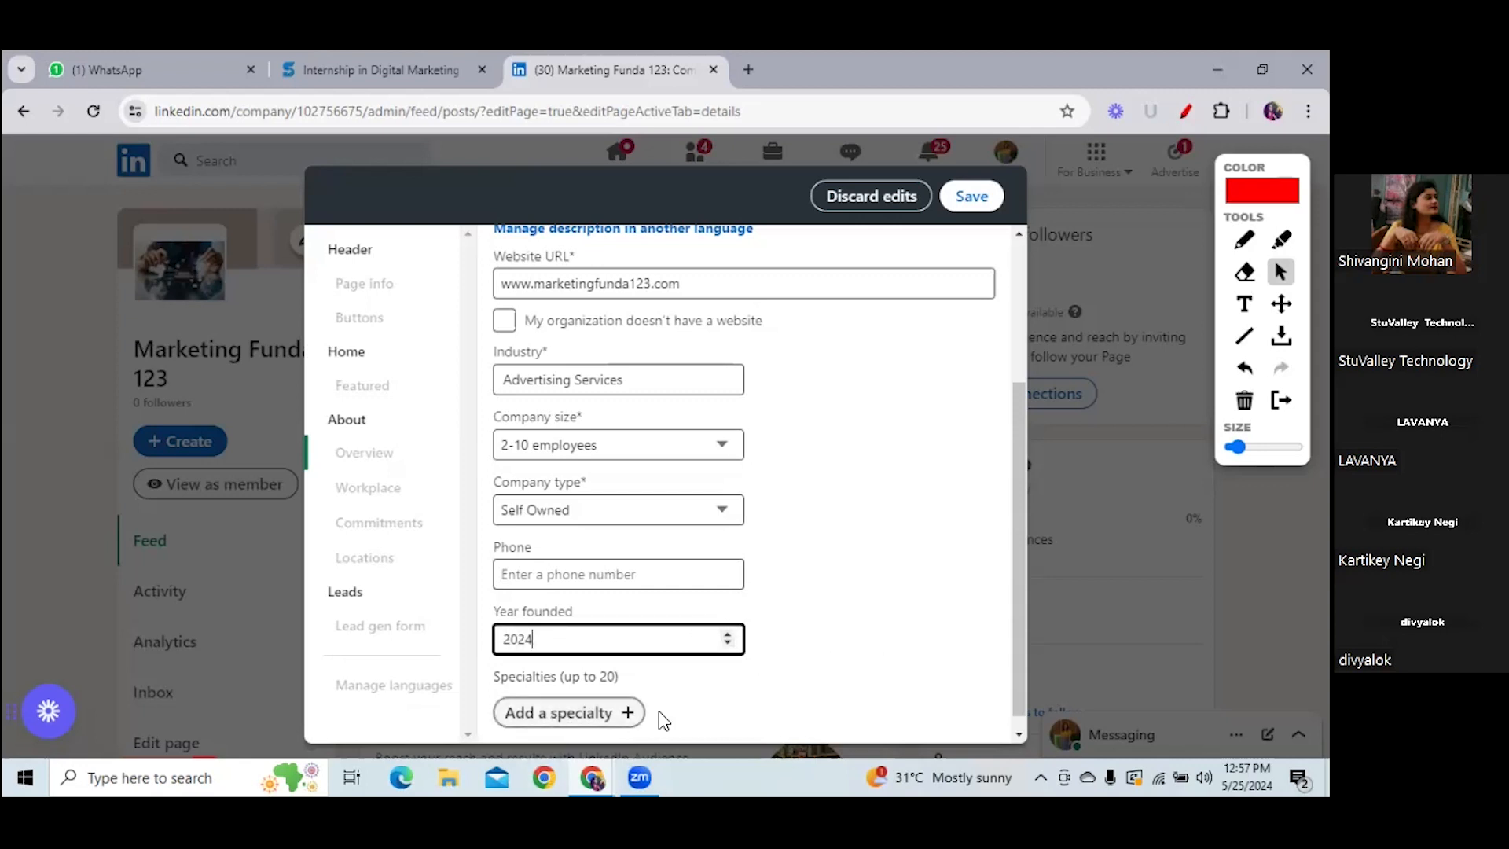
click(1020, 661)
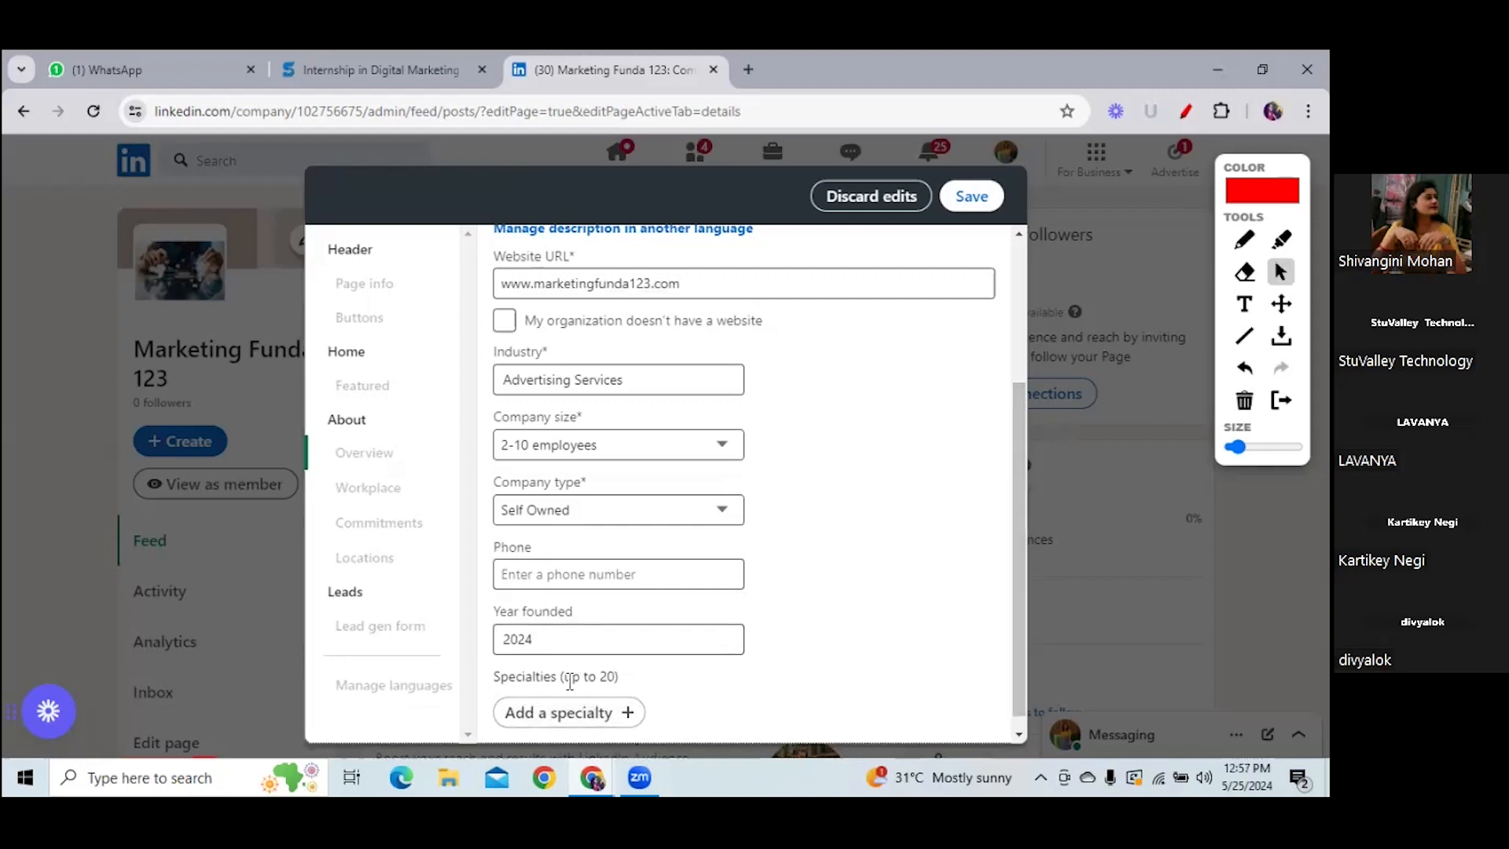
- Add specialties PPC, SEO, Content Writting, SMM, Google Ads, Local SEO and Wordpress
drag(569, 678, 629, 678)
click(556, 713)
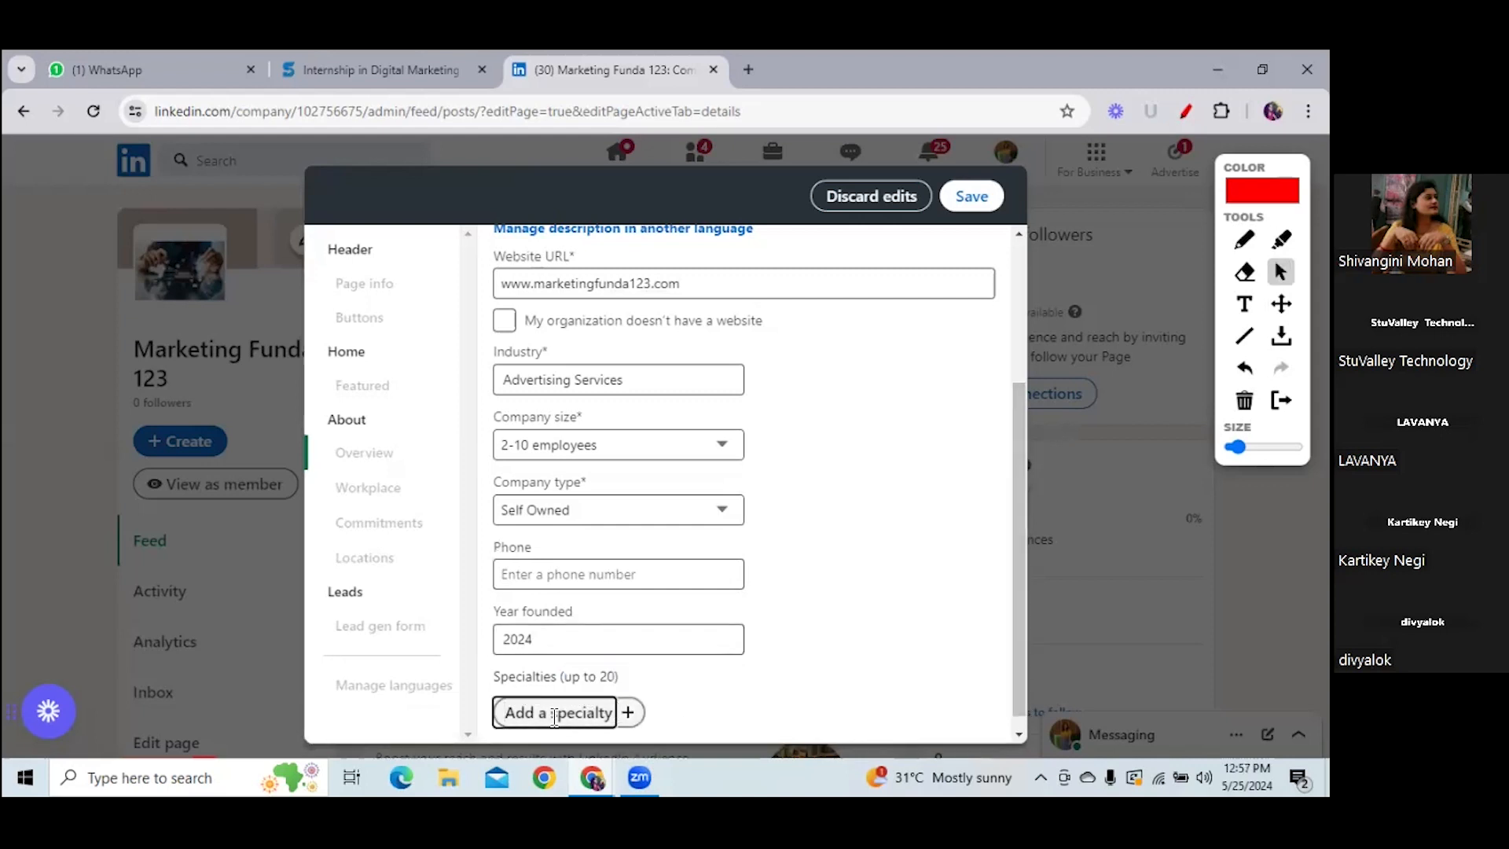
text(PPC)
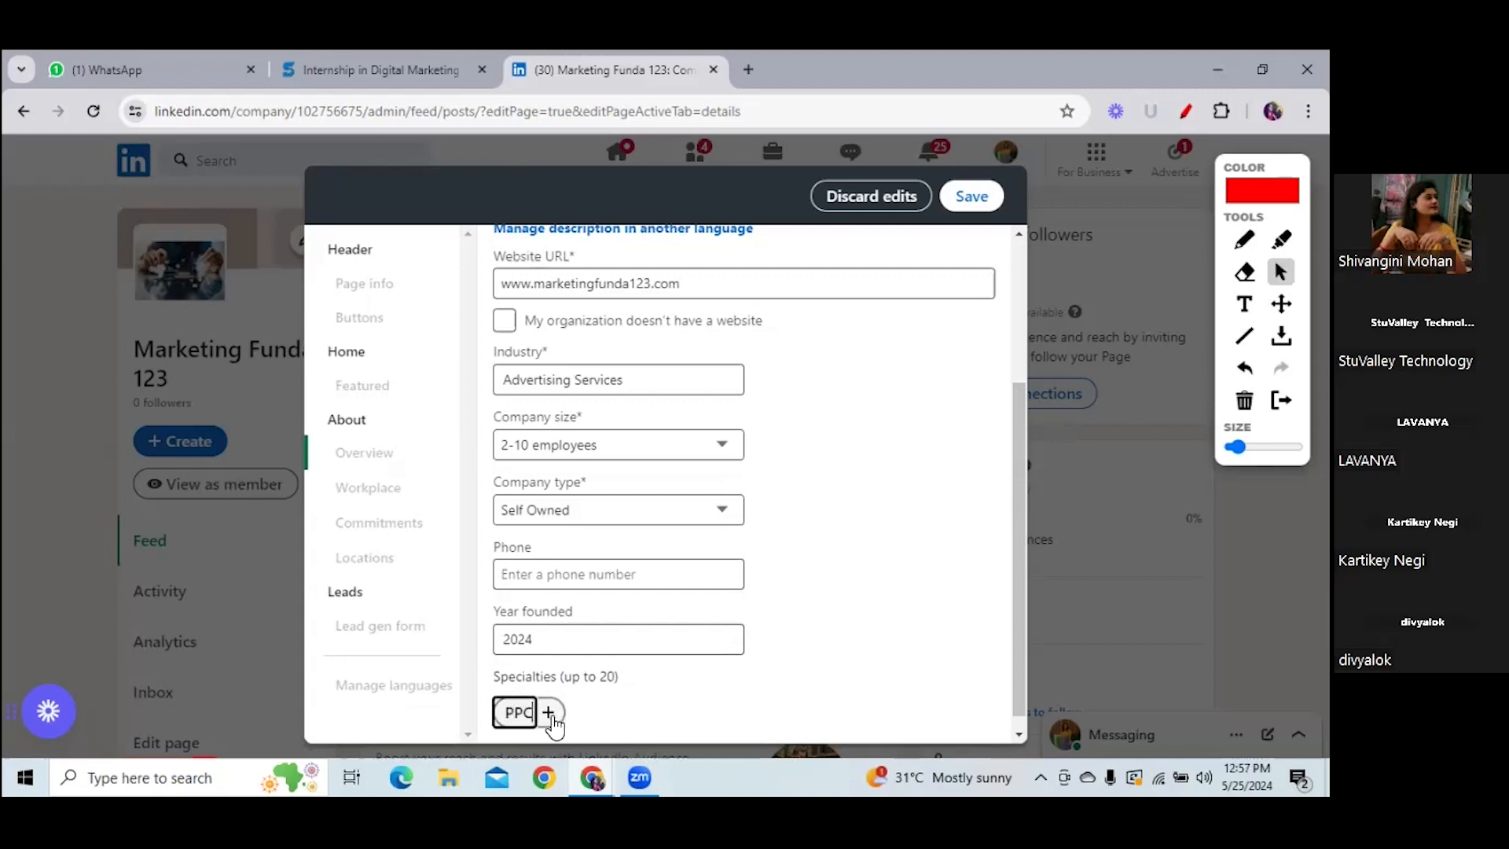
click(550, 715)
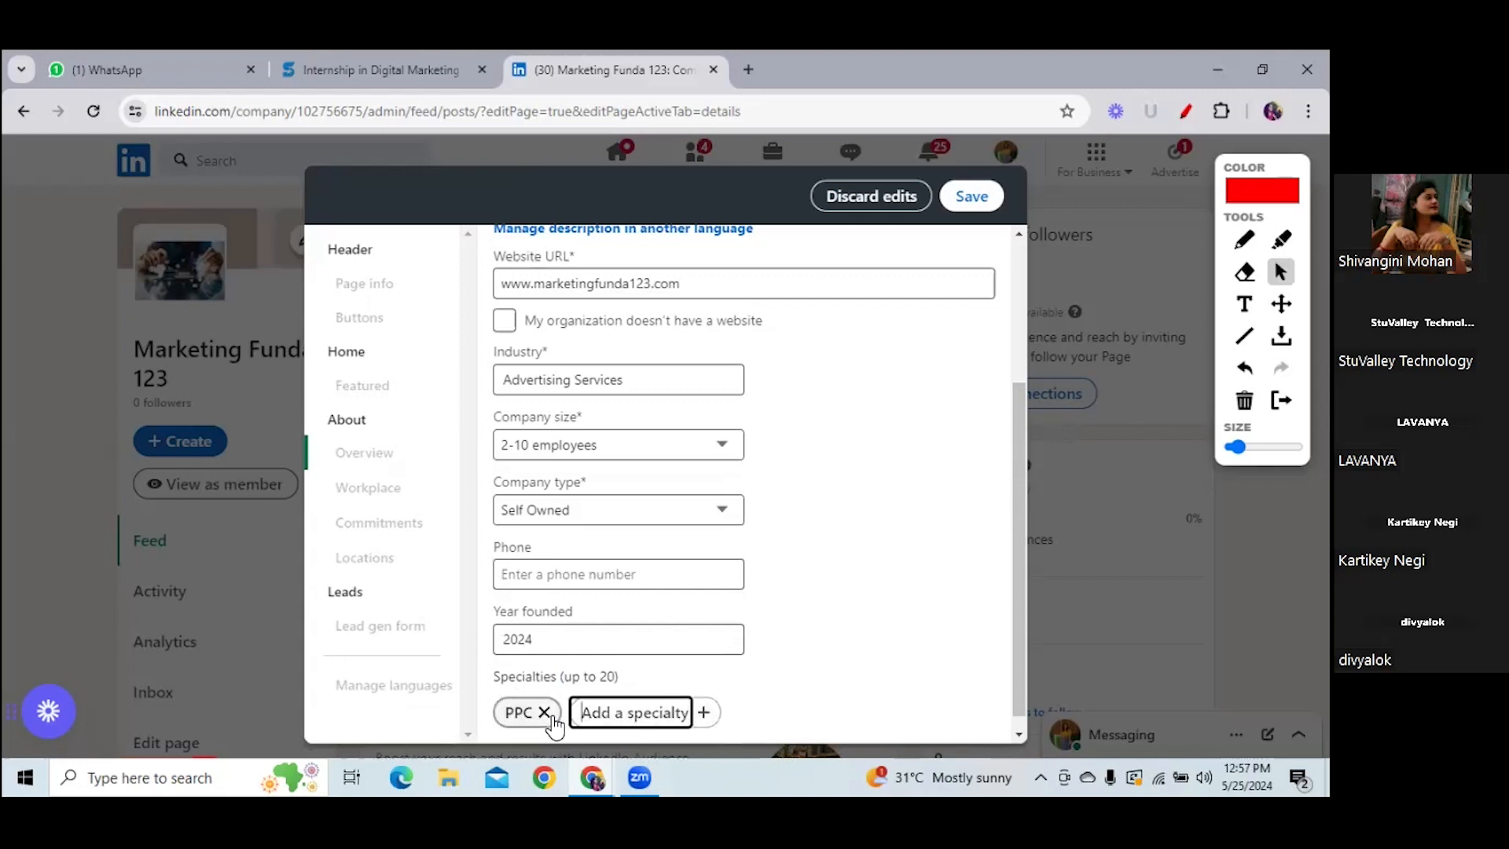
text(SEO)
key(Return)
text(Comten)
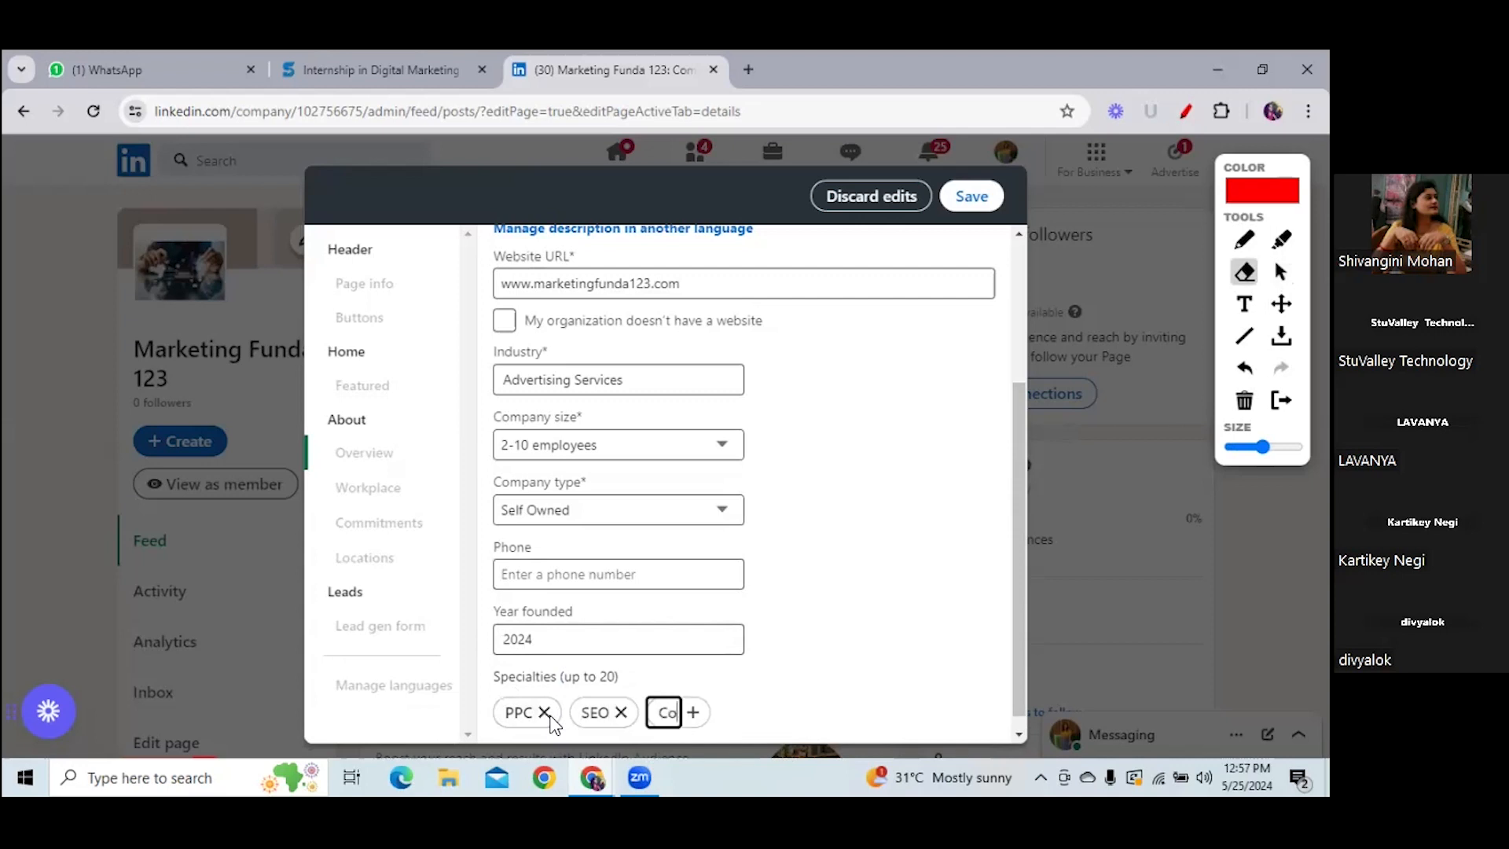
text(t)
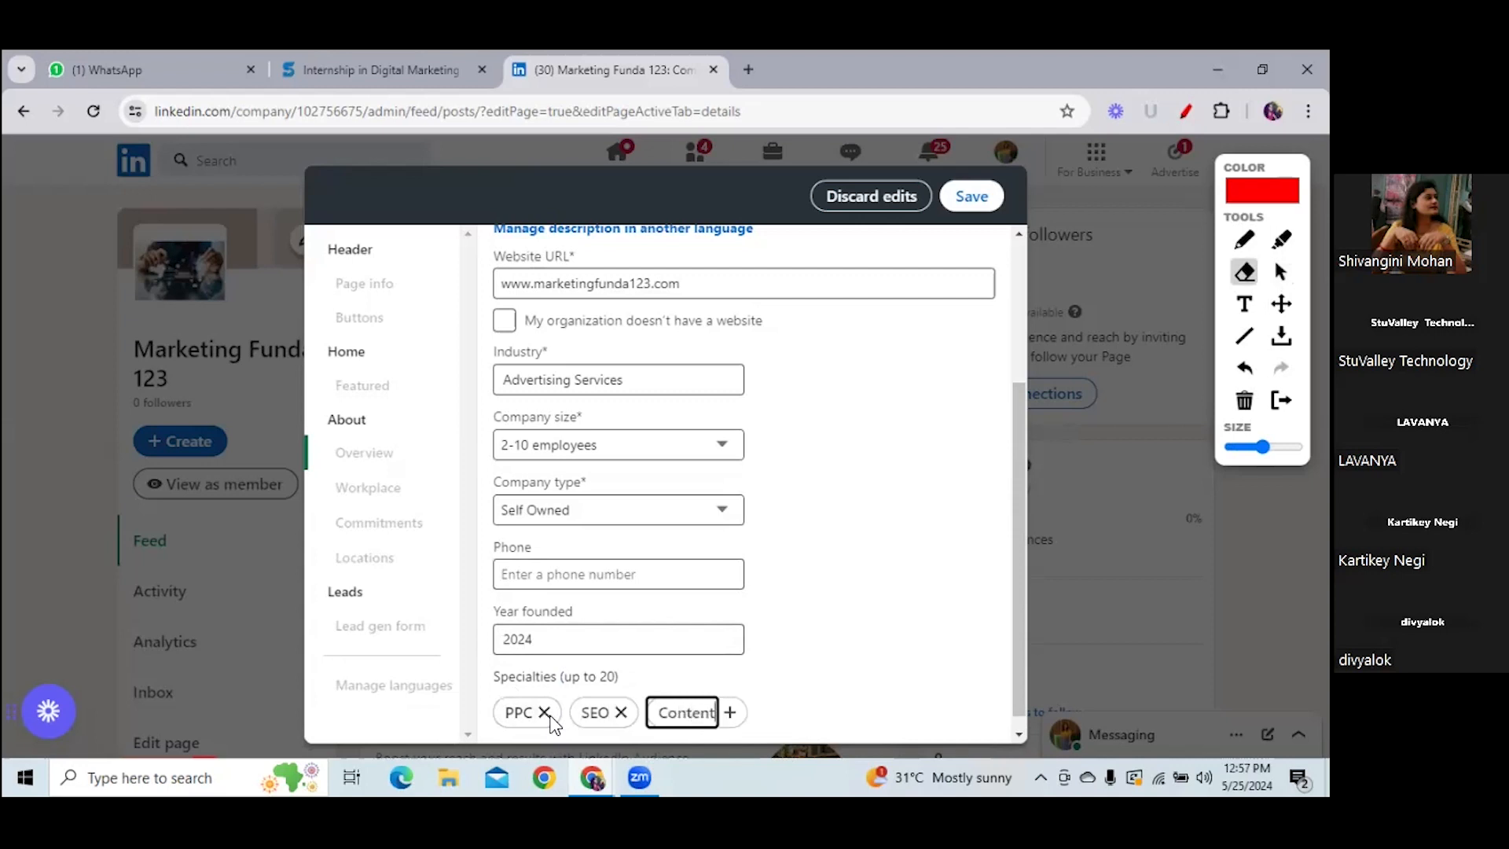
text( Writting)
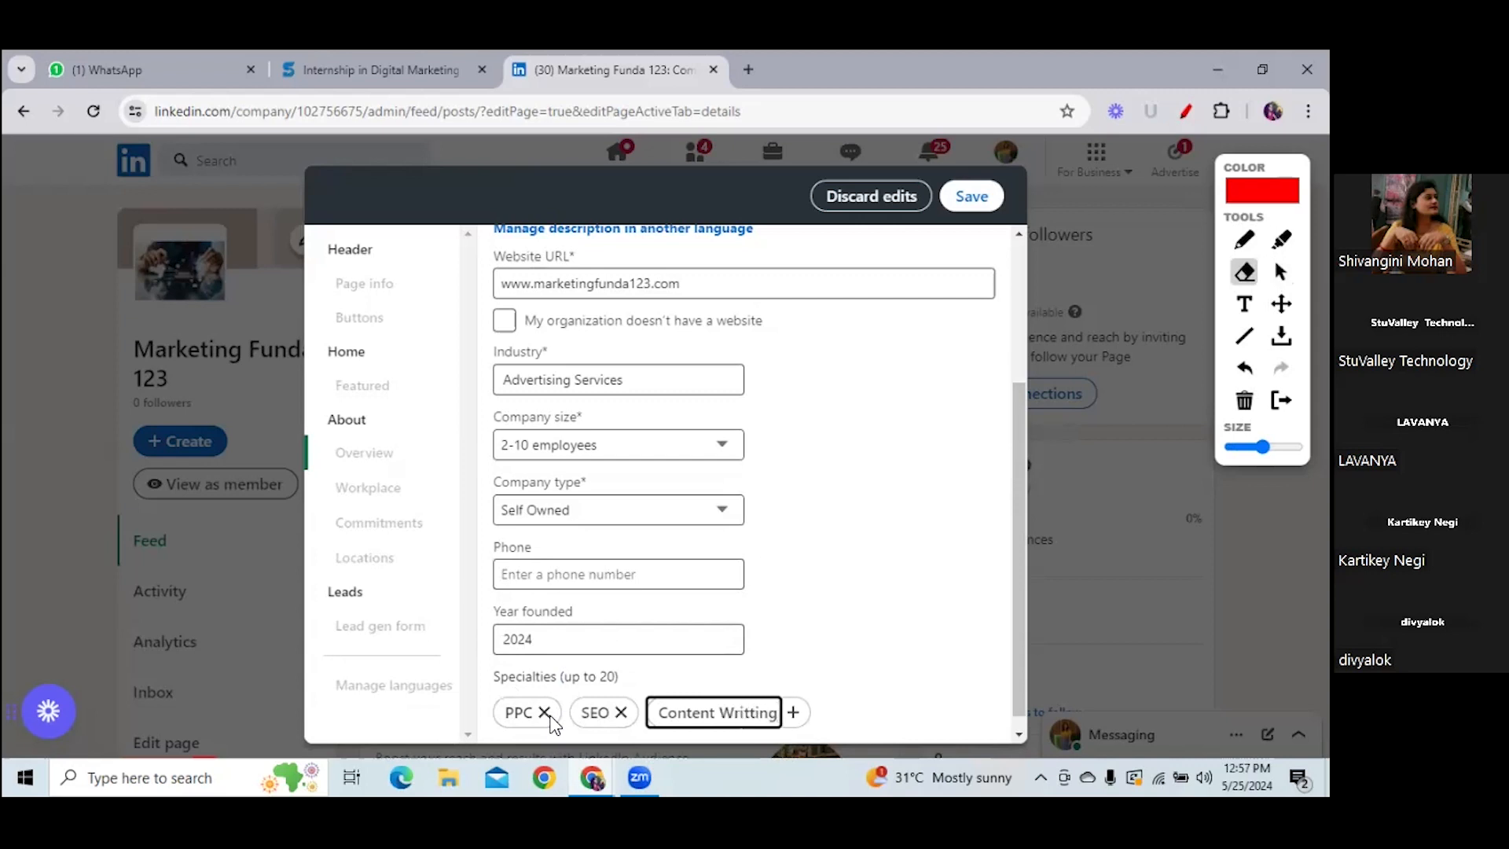
key(Return)
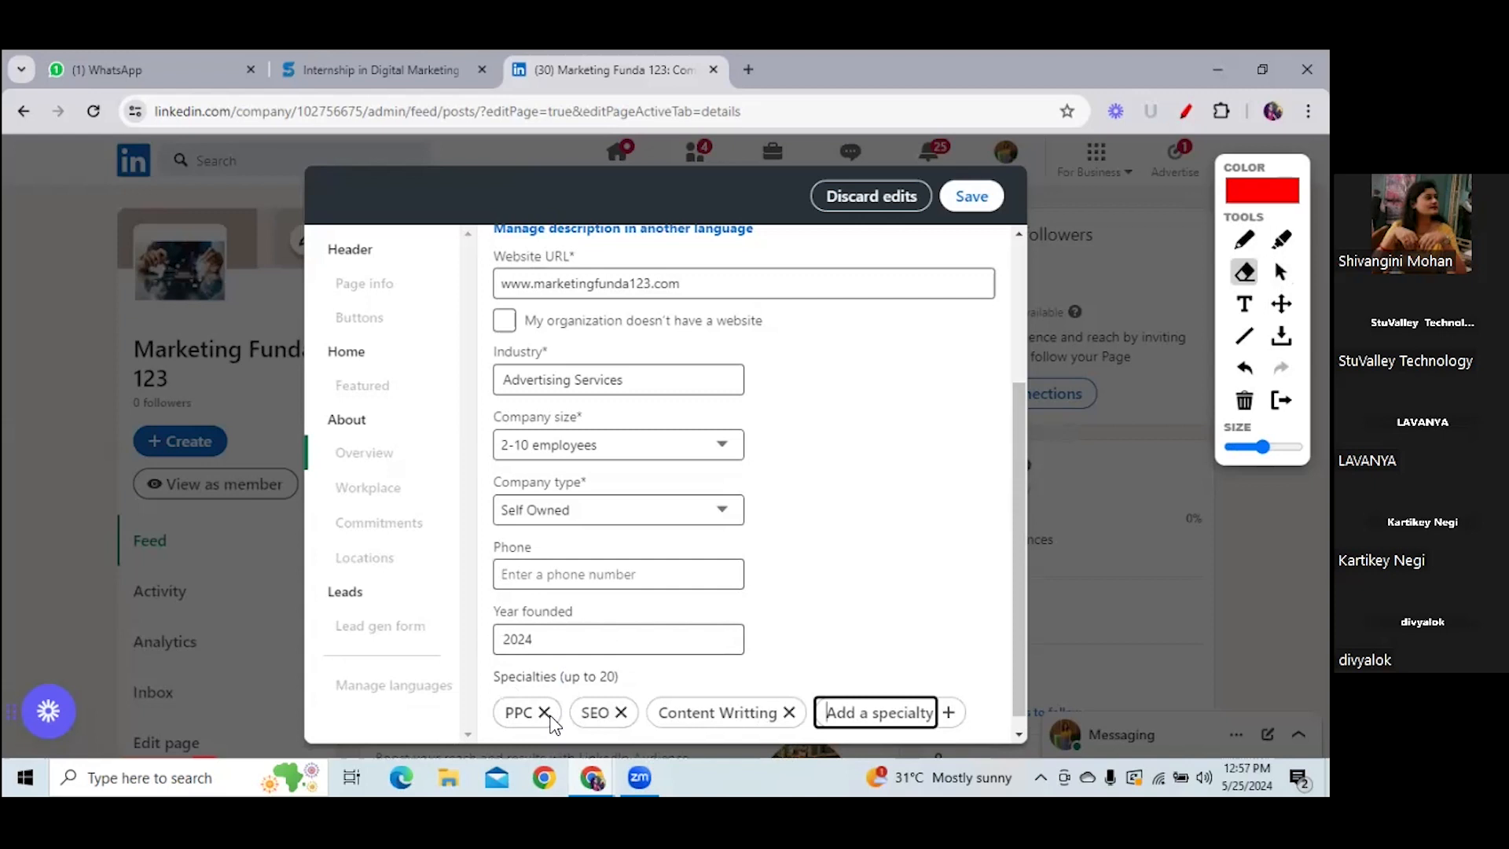
text(SMM)
key(Return)
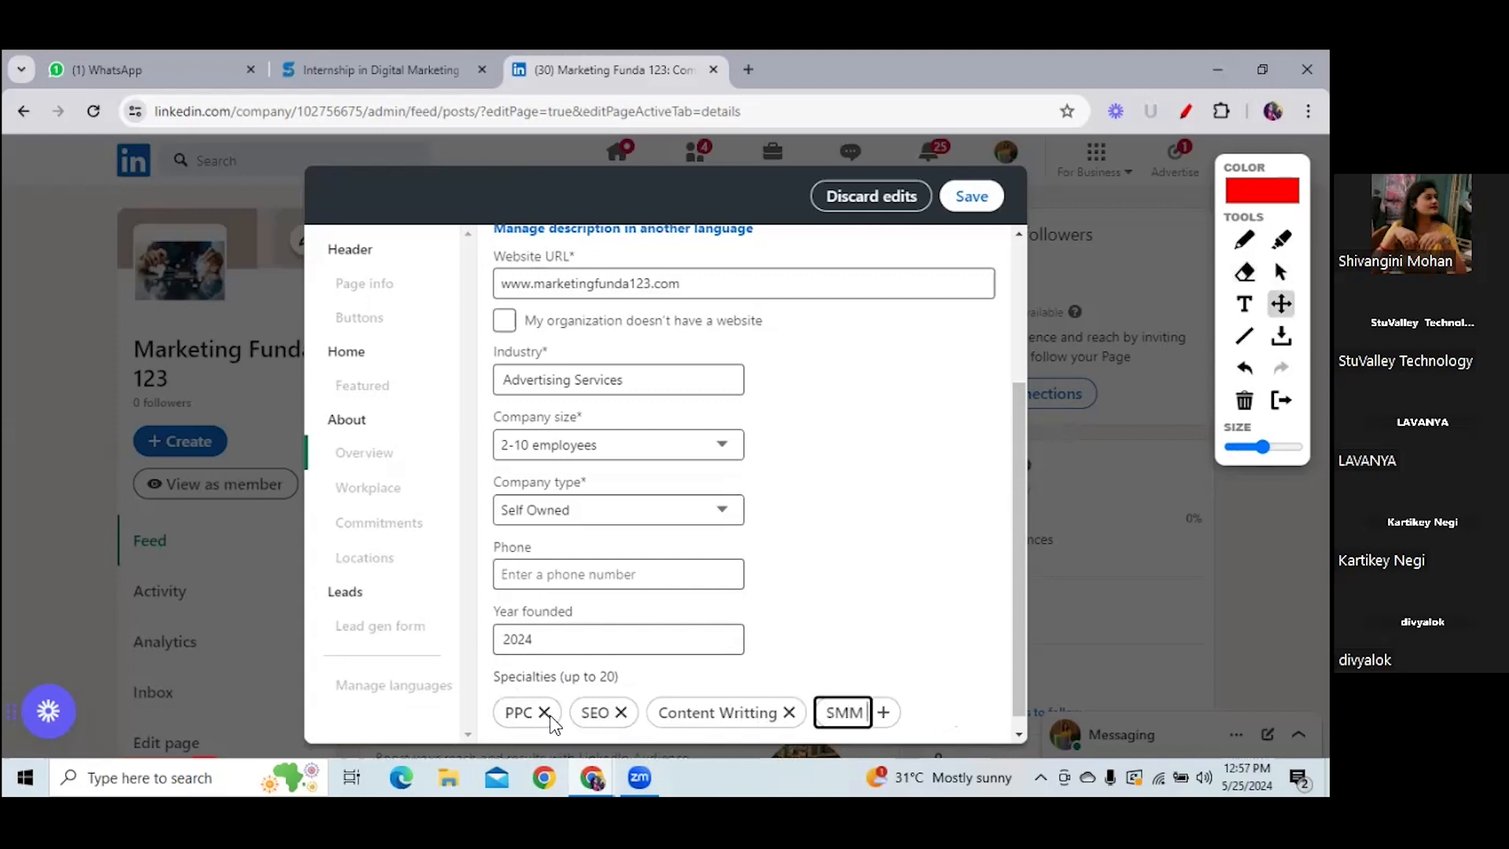
text(G)
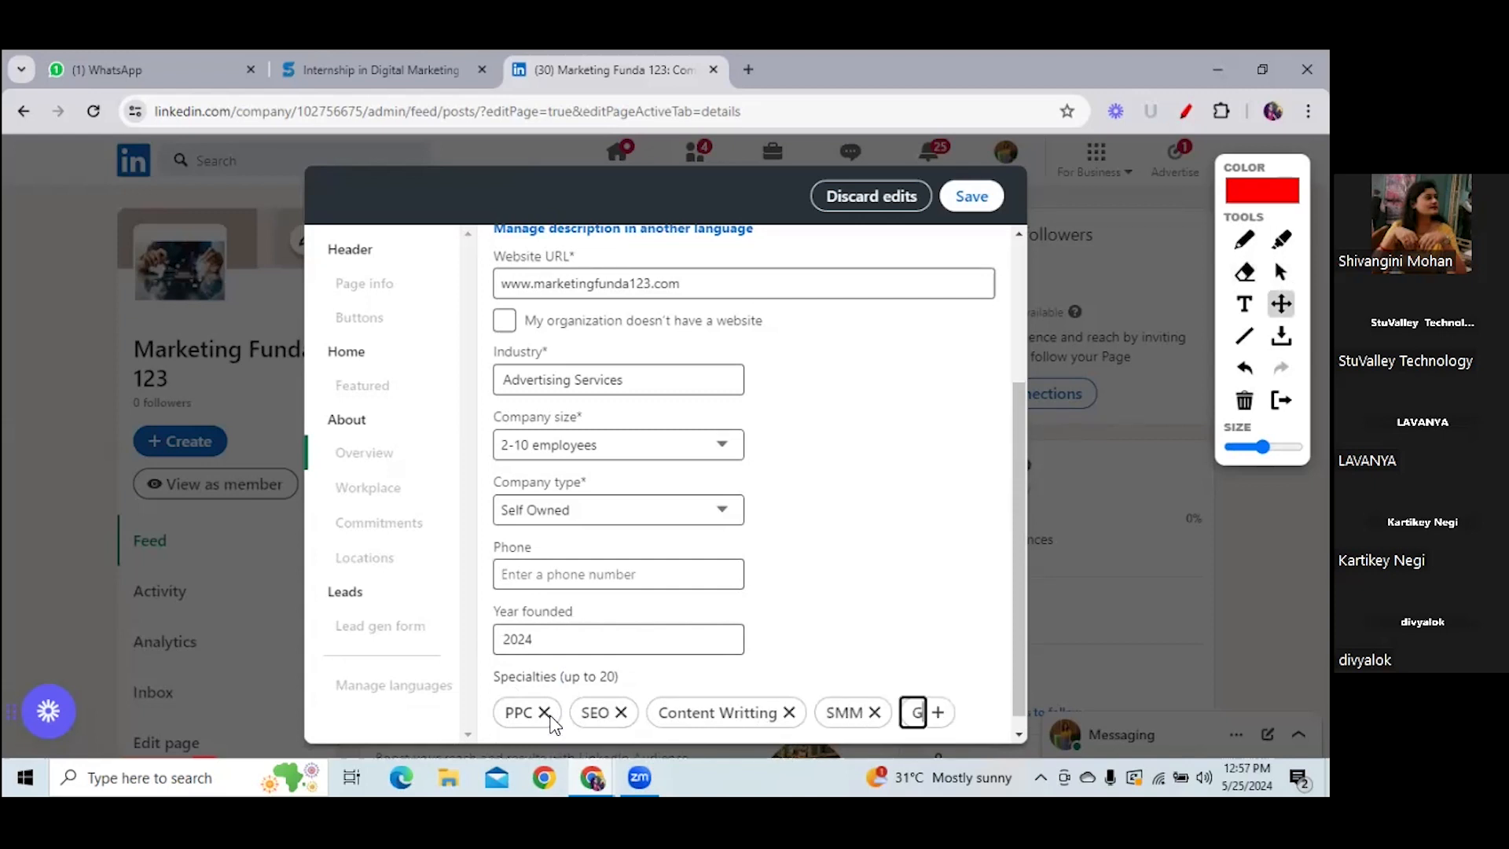
text(oogle D)
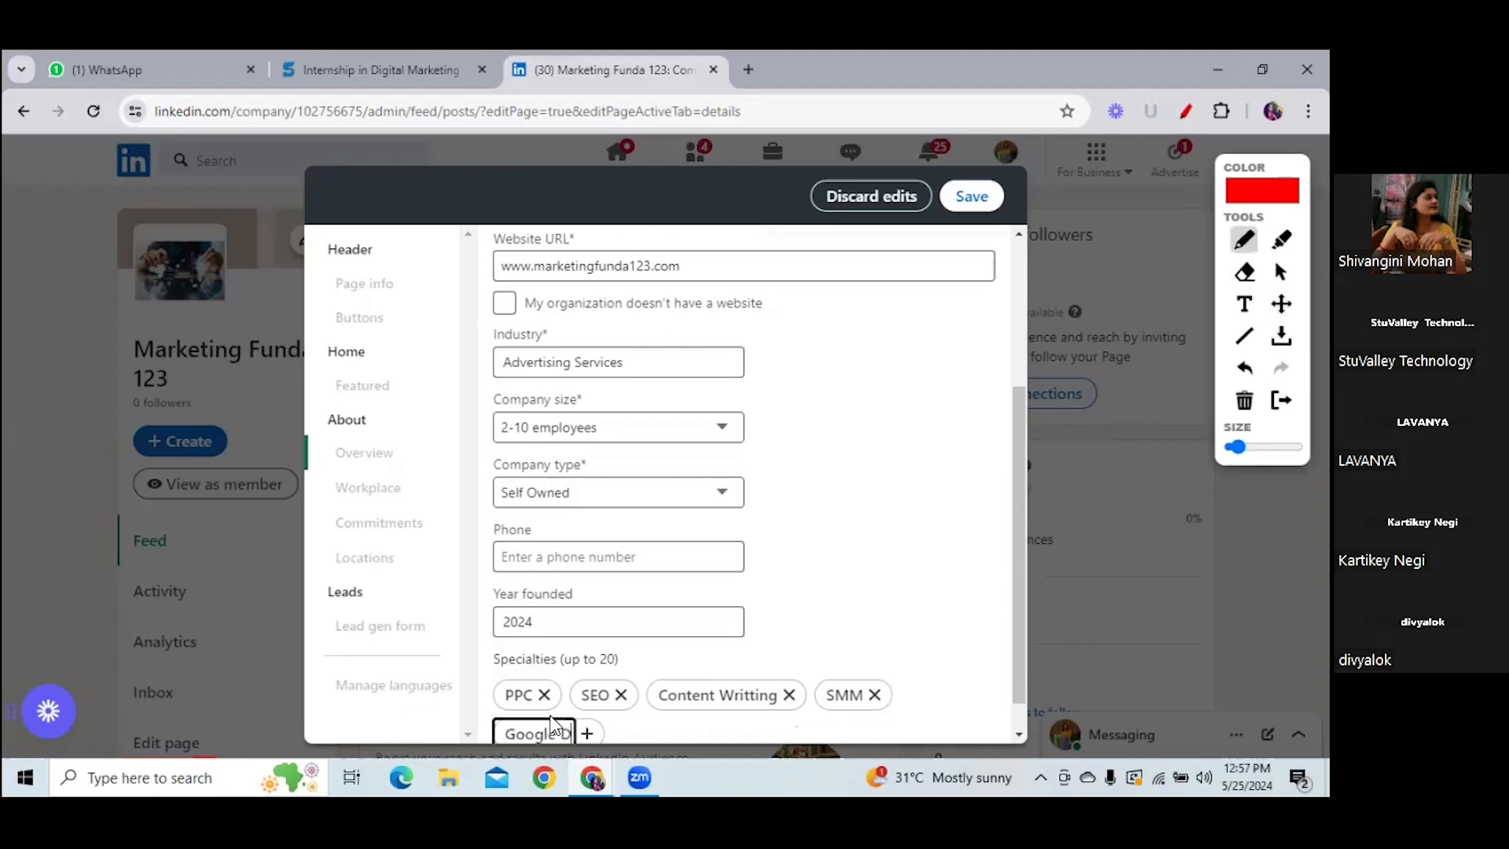
key(BackSpace)
text(Ads)
key(Return)
text(Local)
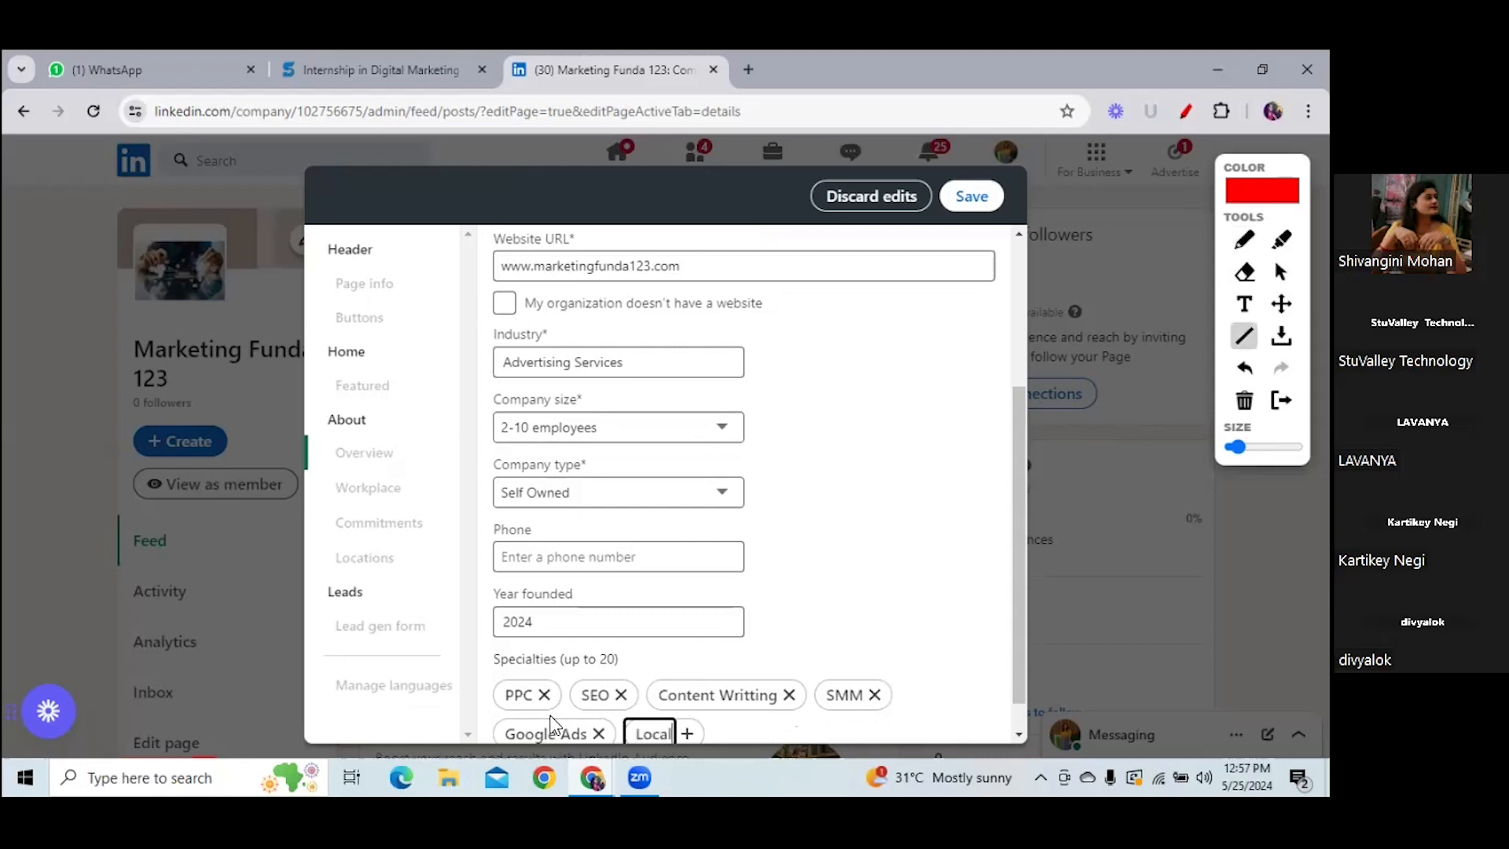
text( SEO)
key(Return)
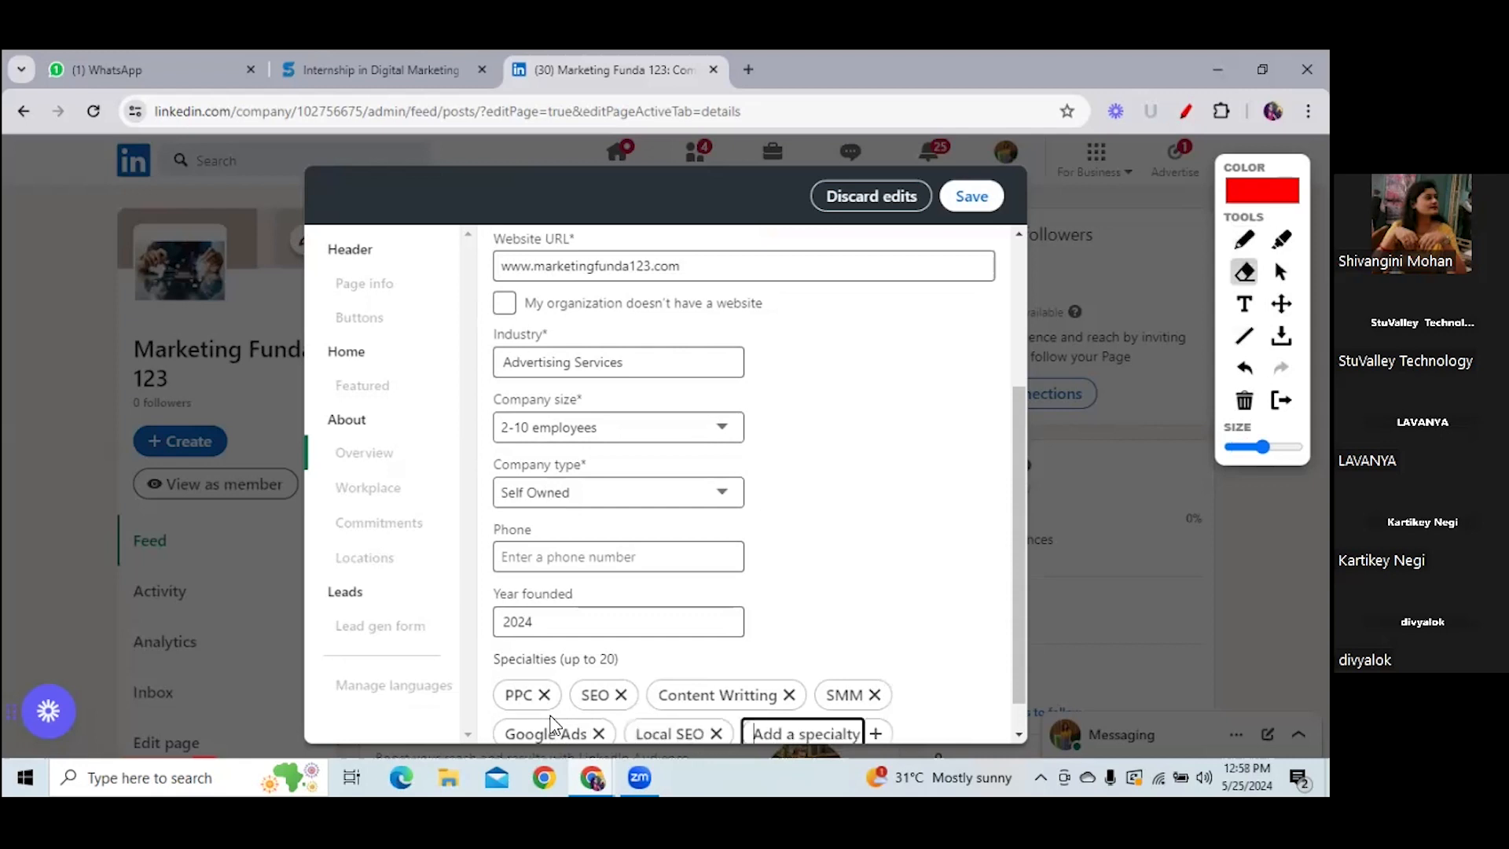
text(Wordpress)
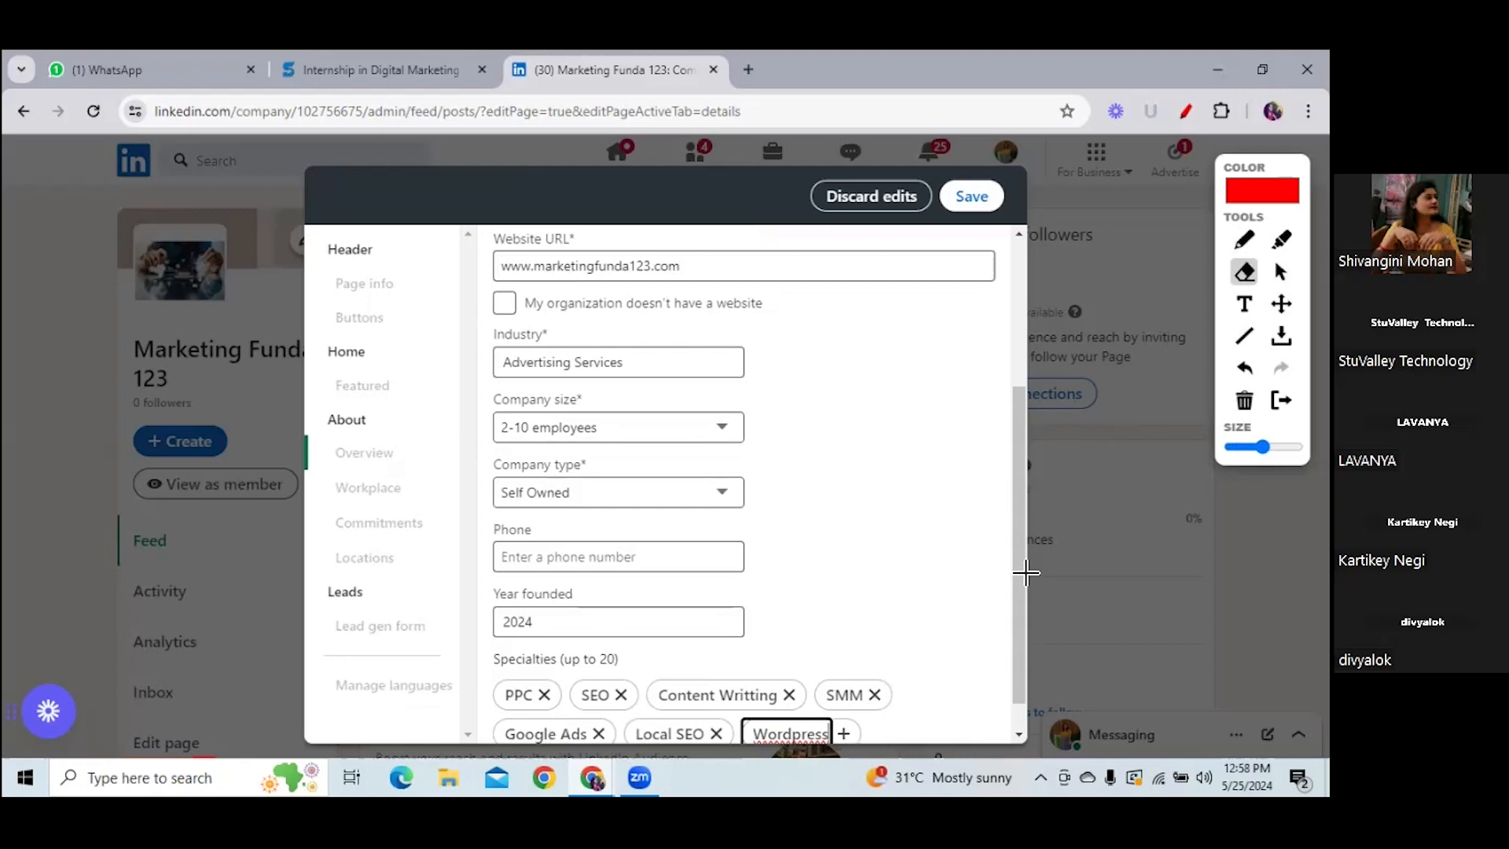
drag(1025, 467, 1026, 286)
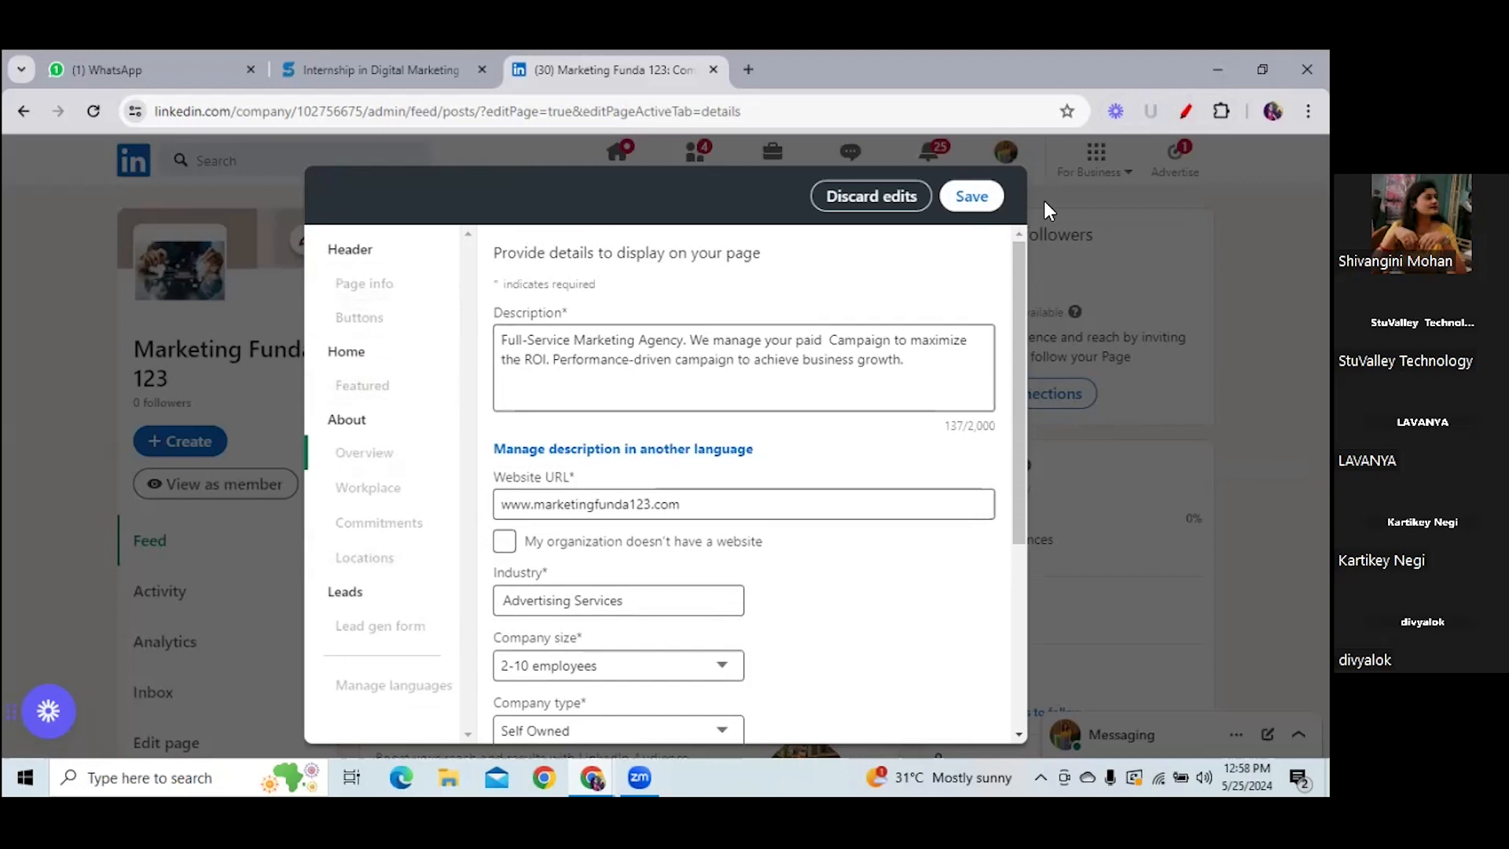
- Save the overview edits, then keep 'Visit website' as the custom button name under Page info > Buttons
click(974, 198)
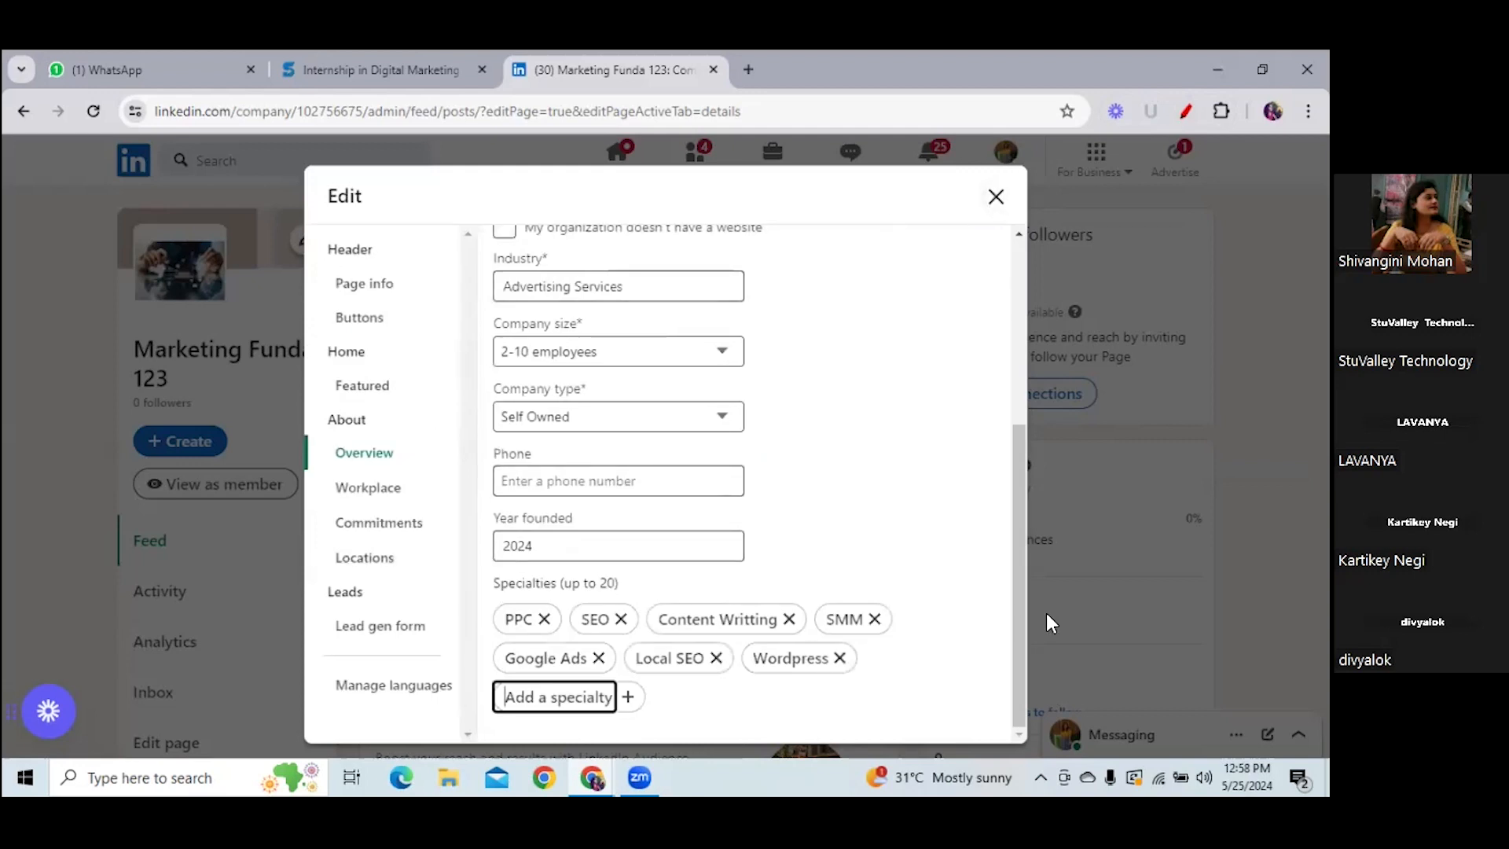
scroll(1014, 471, up, 3)
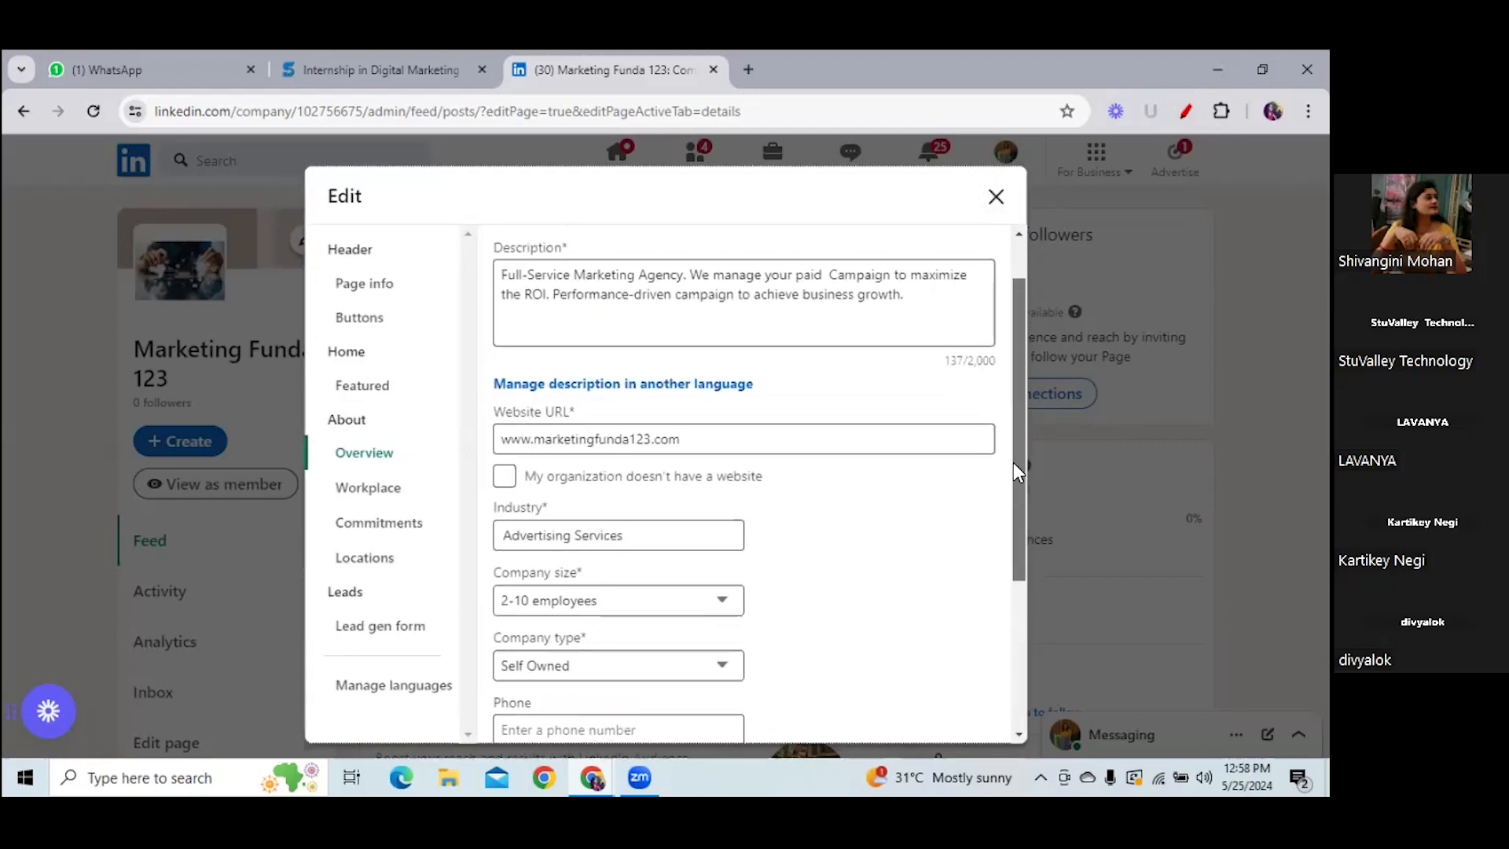
click(379, 297)
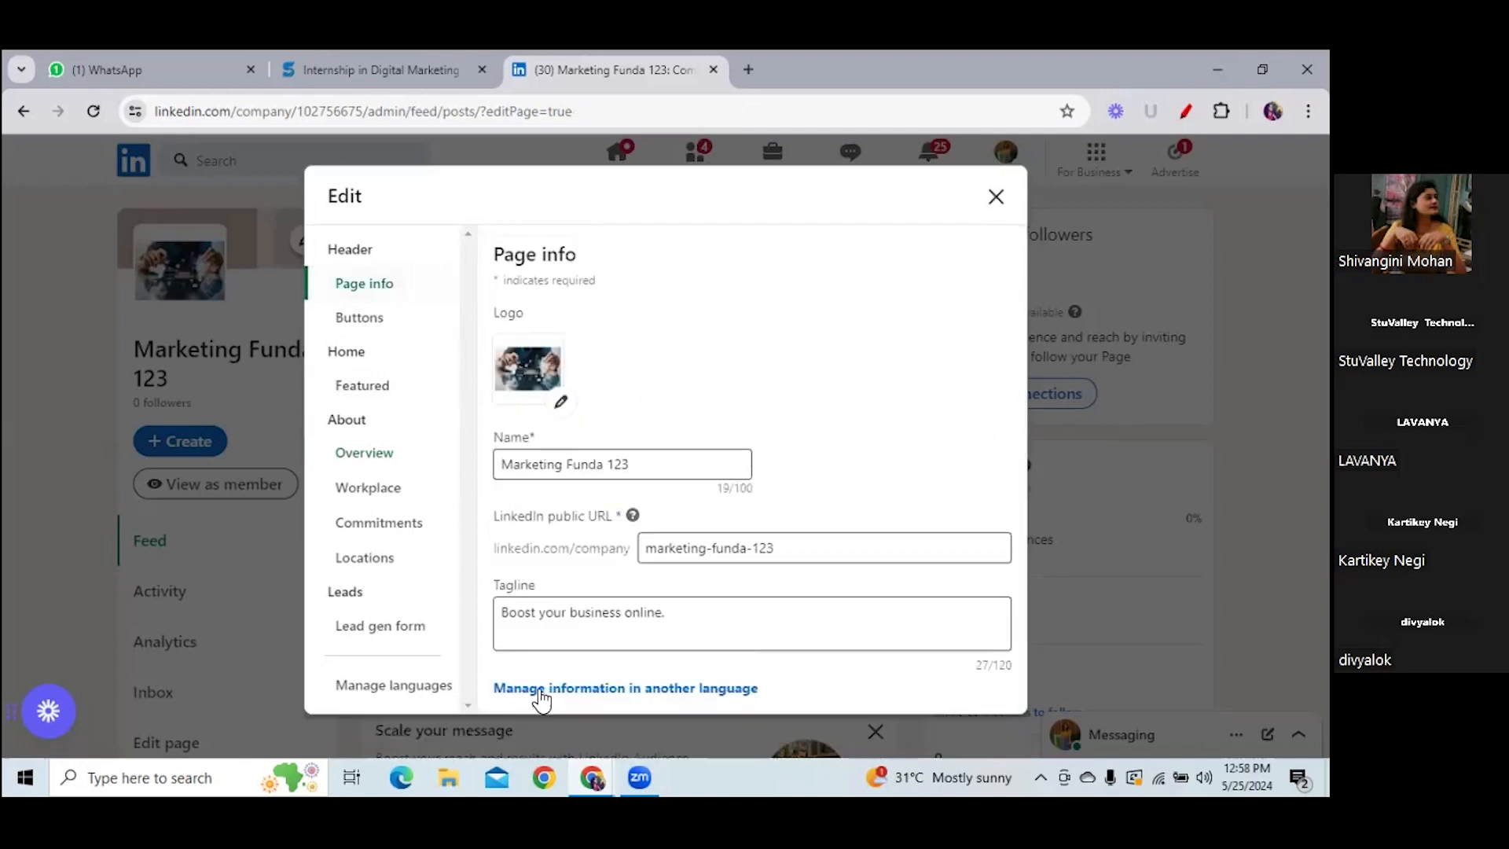
click(360, 326)
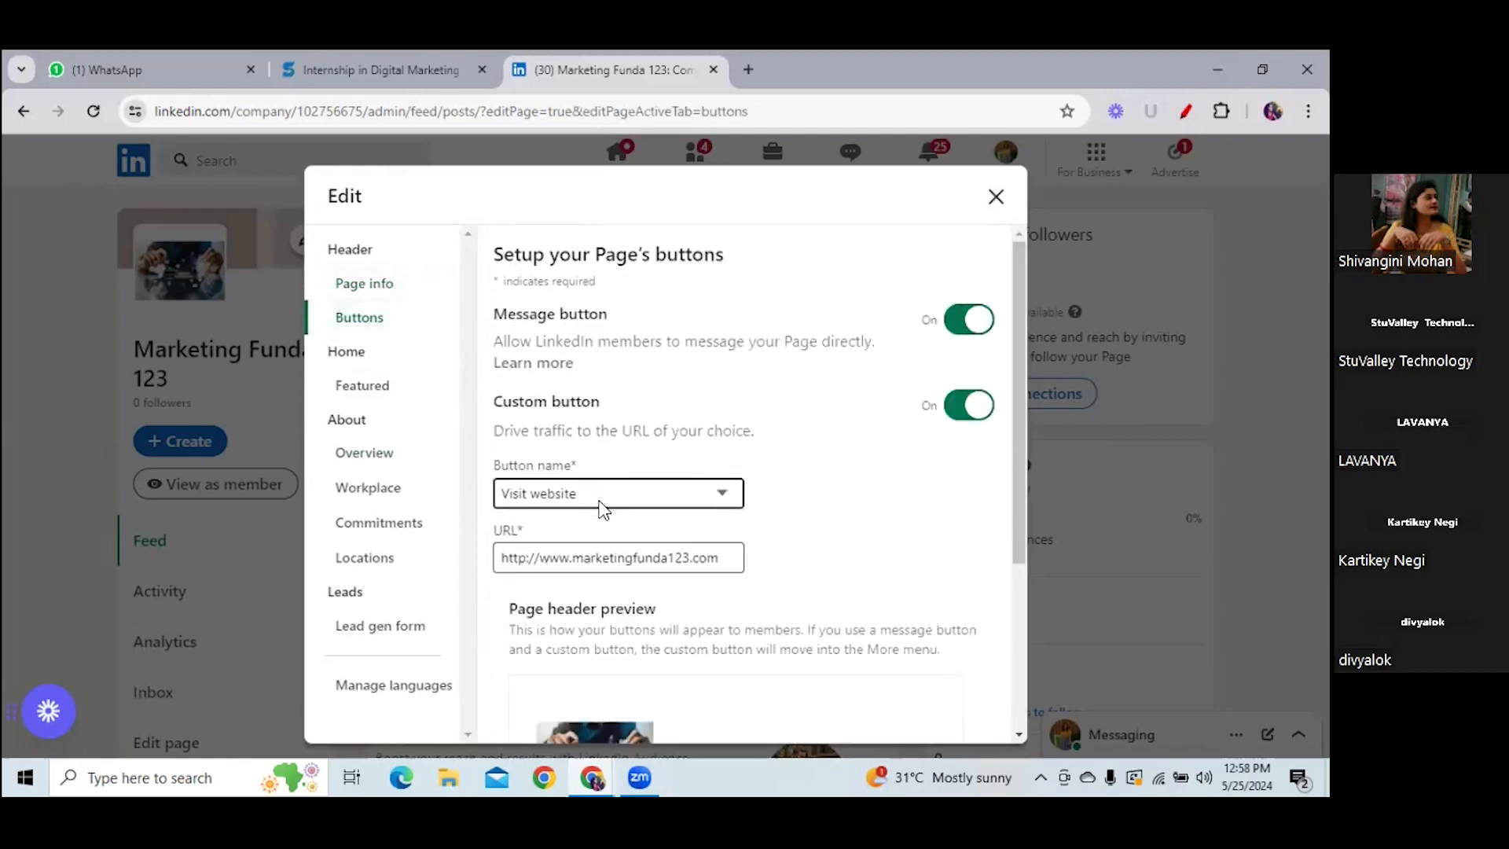
click(644, 497)
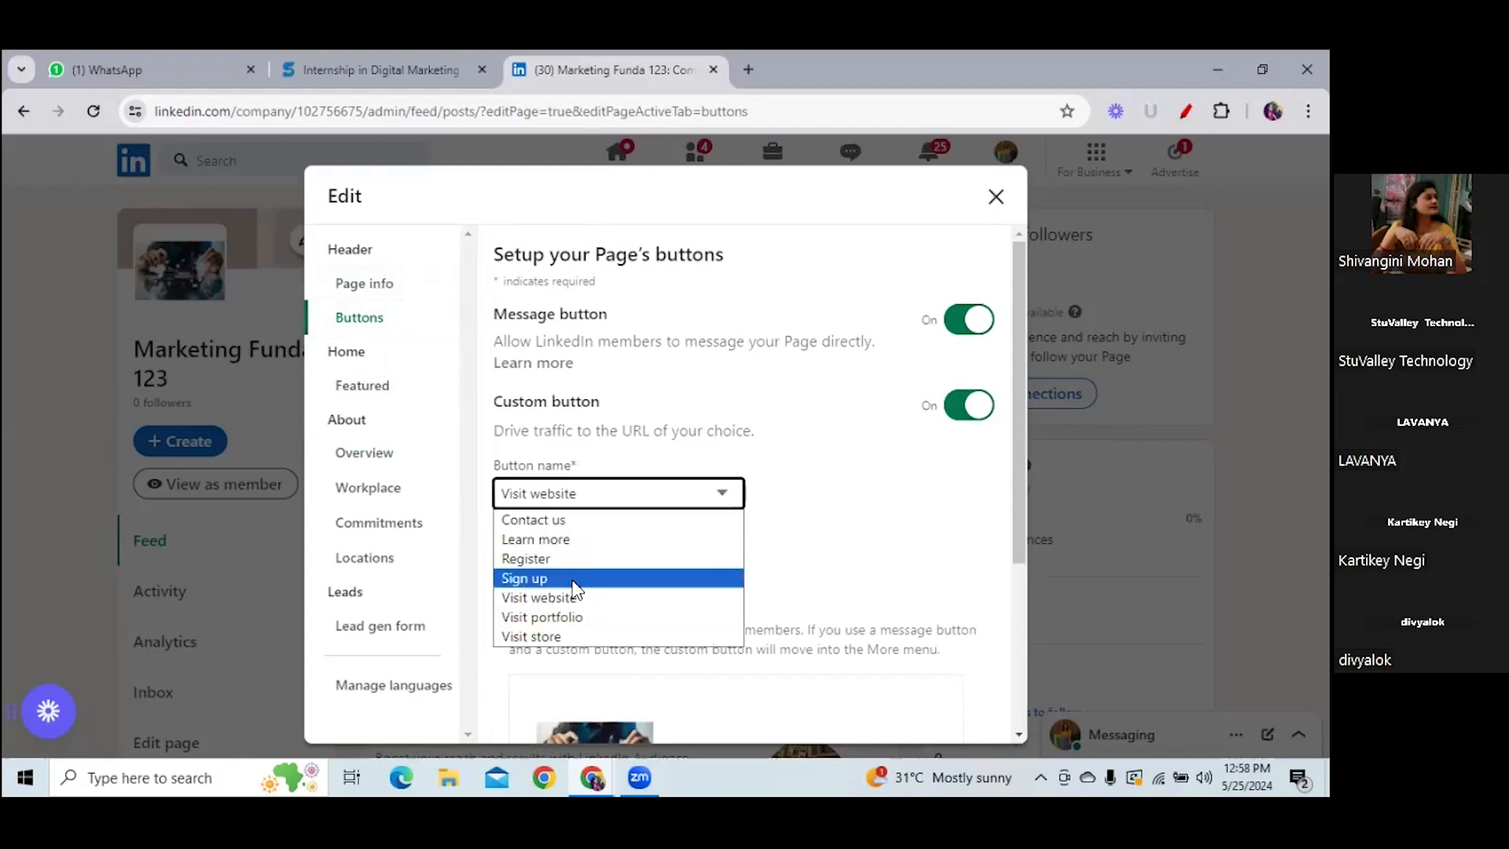
click(574, 602)
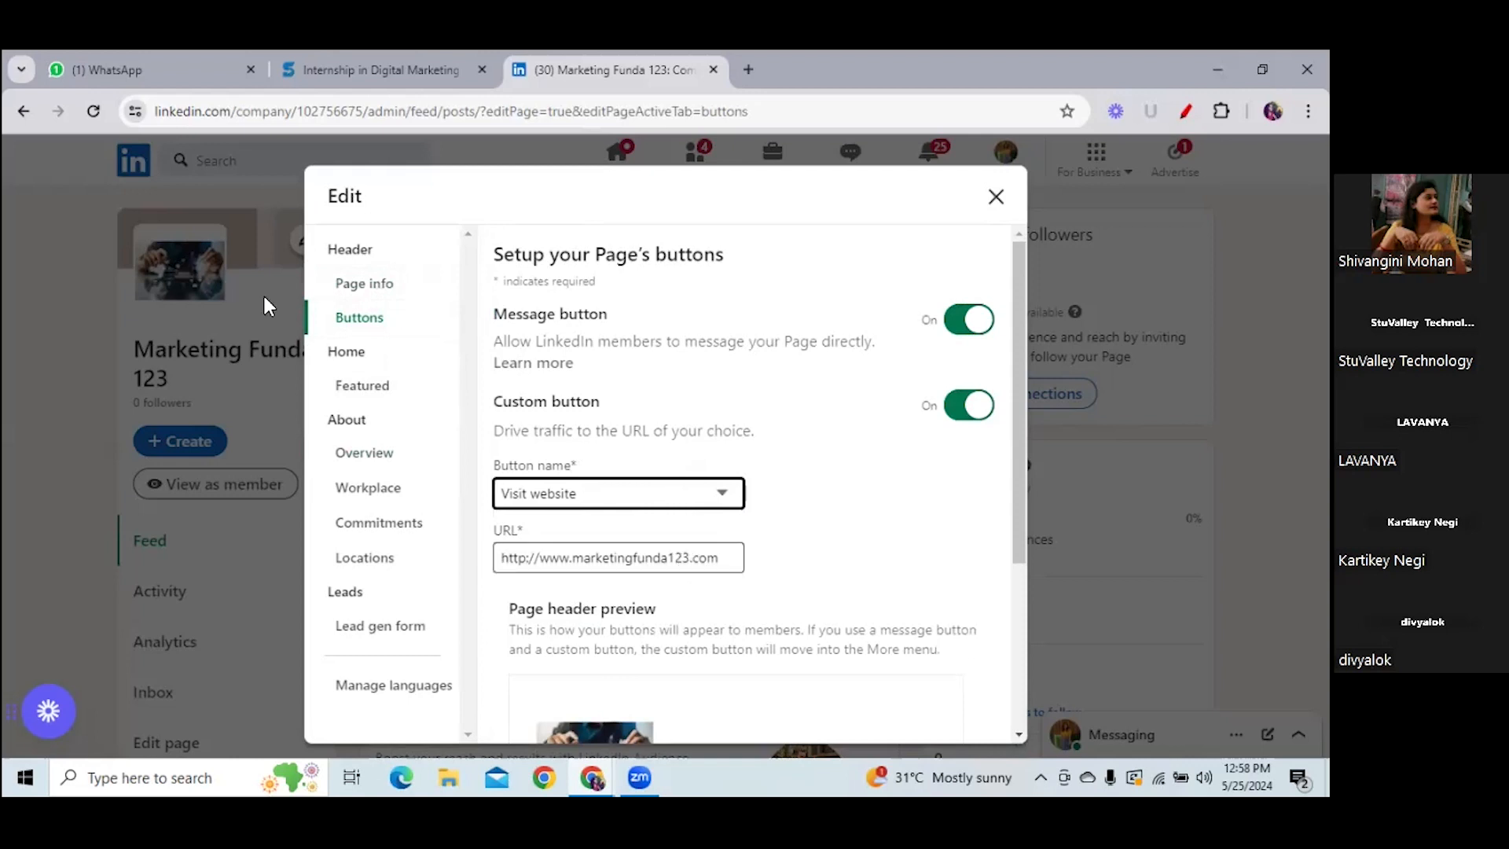
- Check the empty Featured section, return to the admin feed, and reopen Edit page on Workplace
click(360, 397)
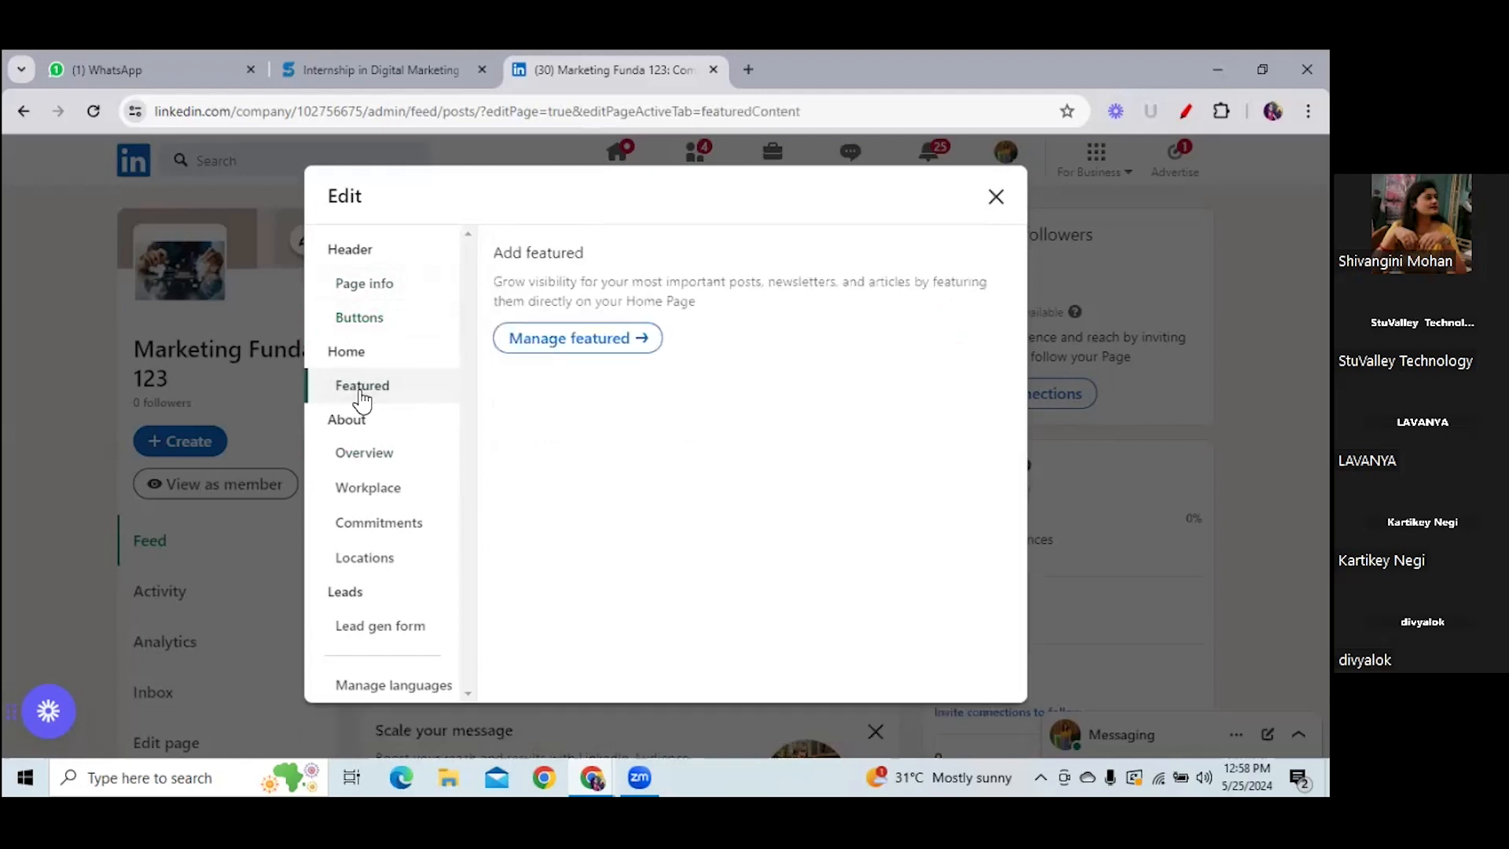
click(613, 338)
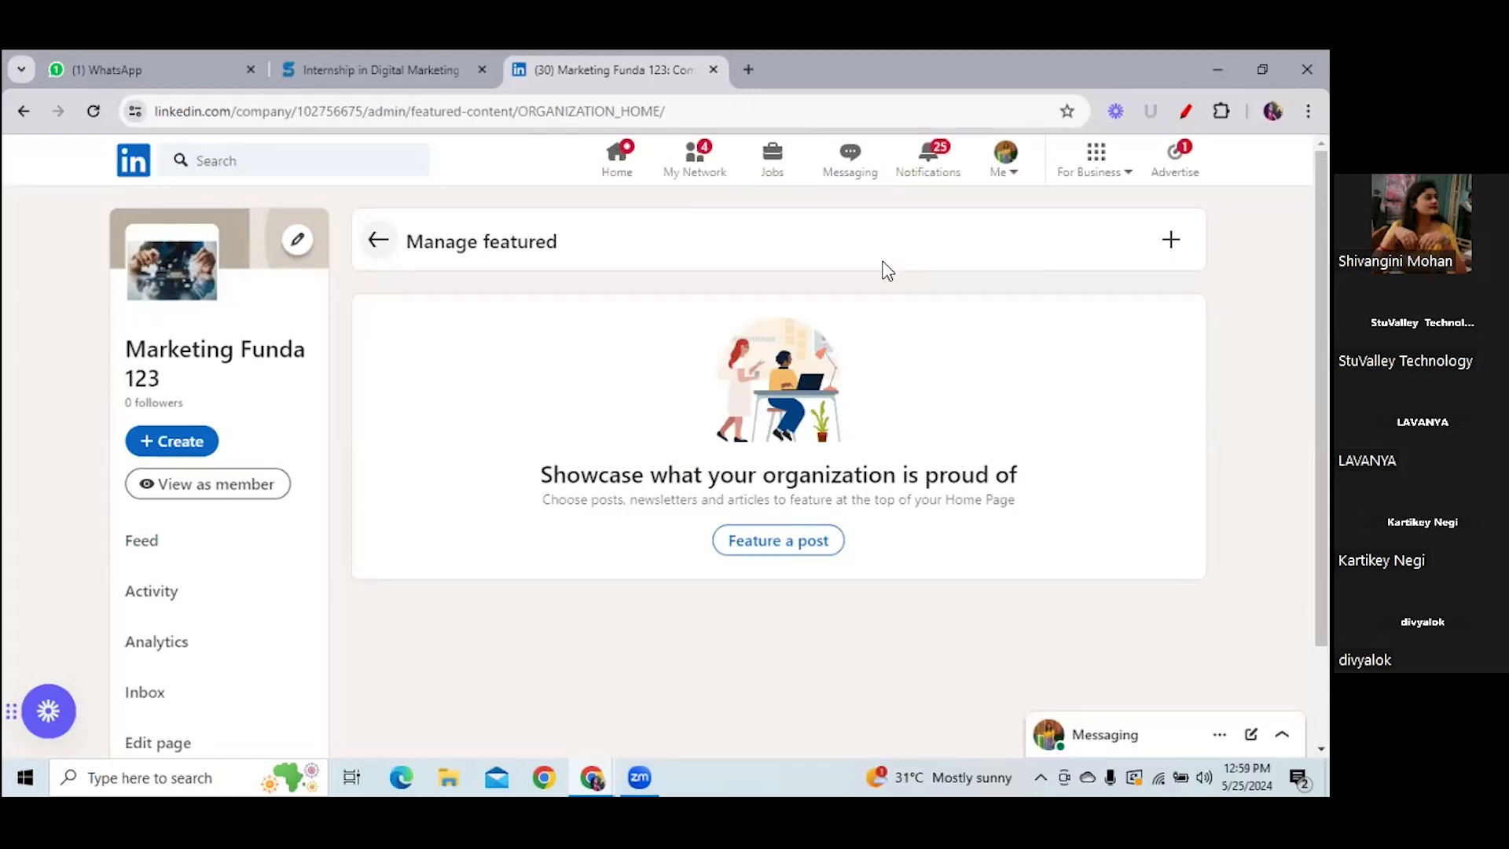
click(378, 243)
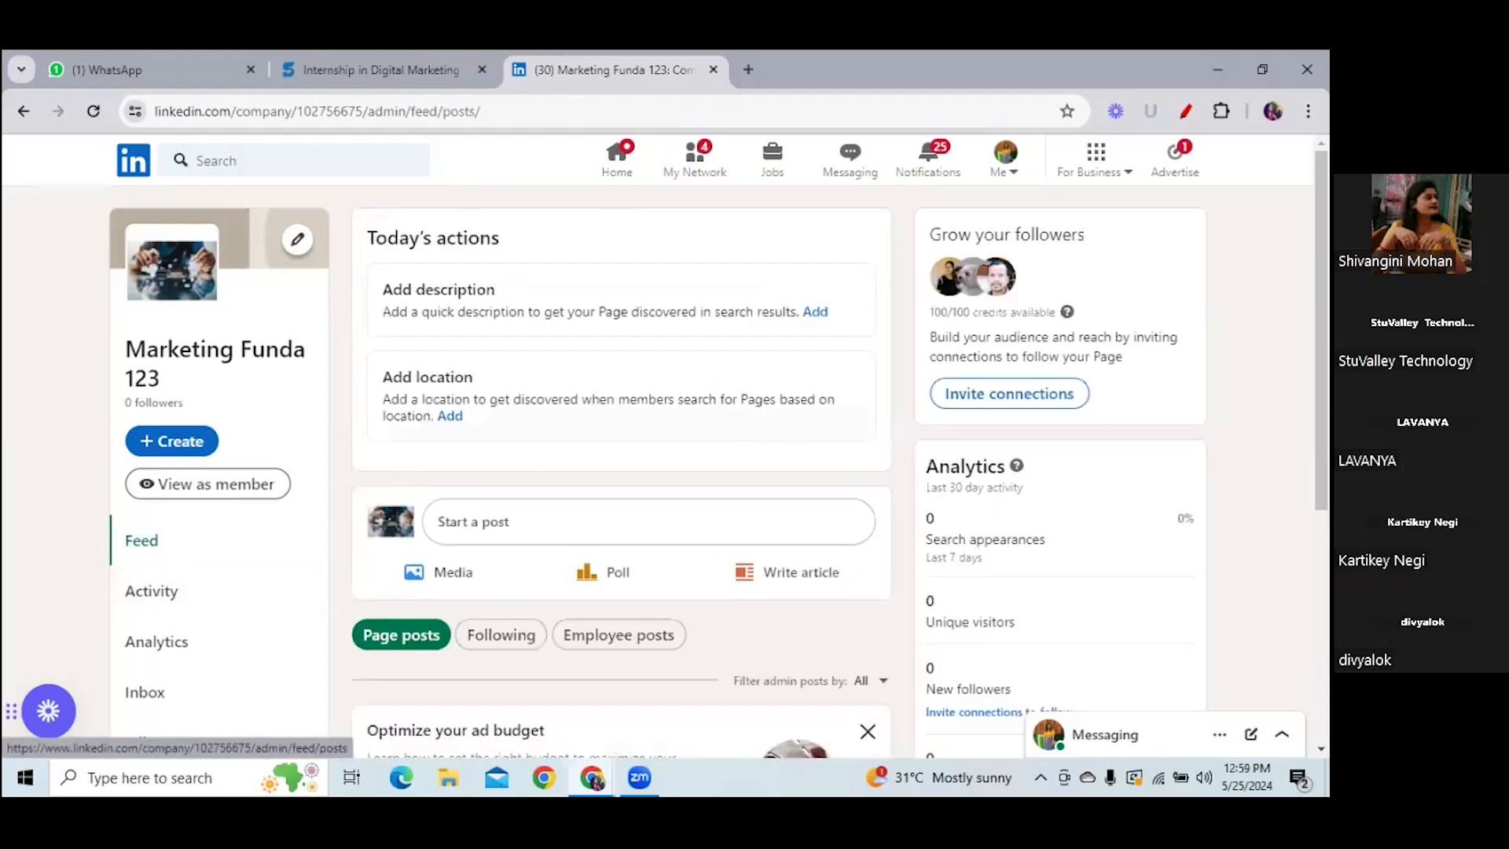
scroll(279, 623, down, 2)
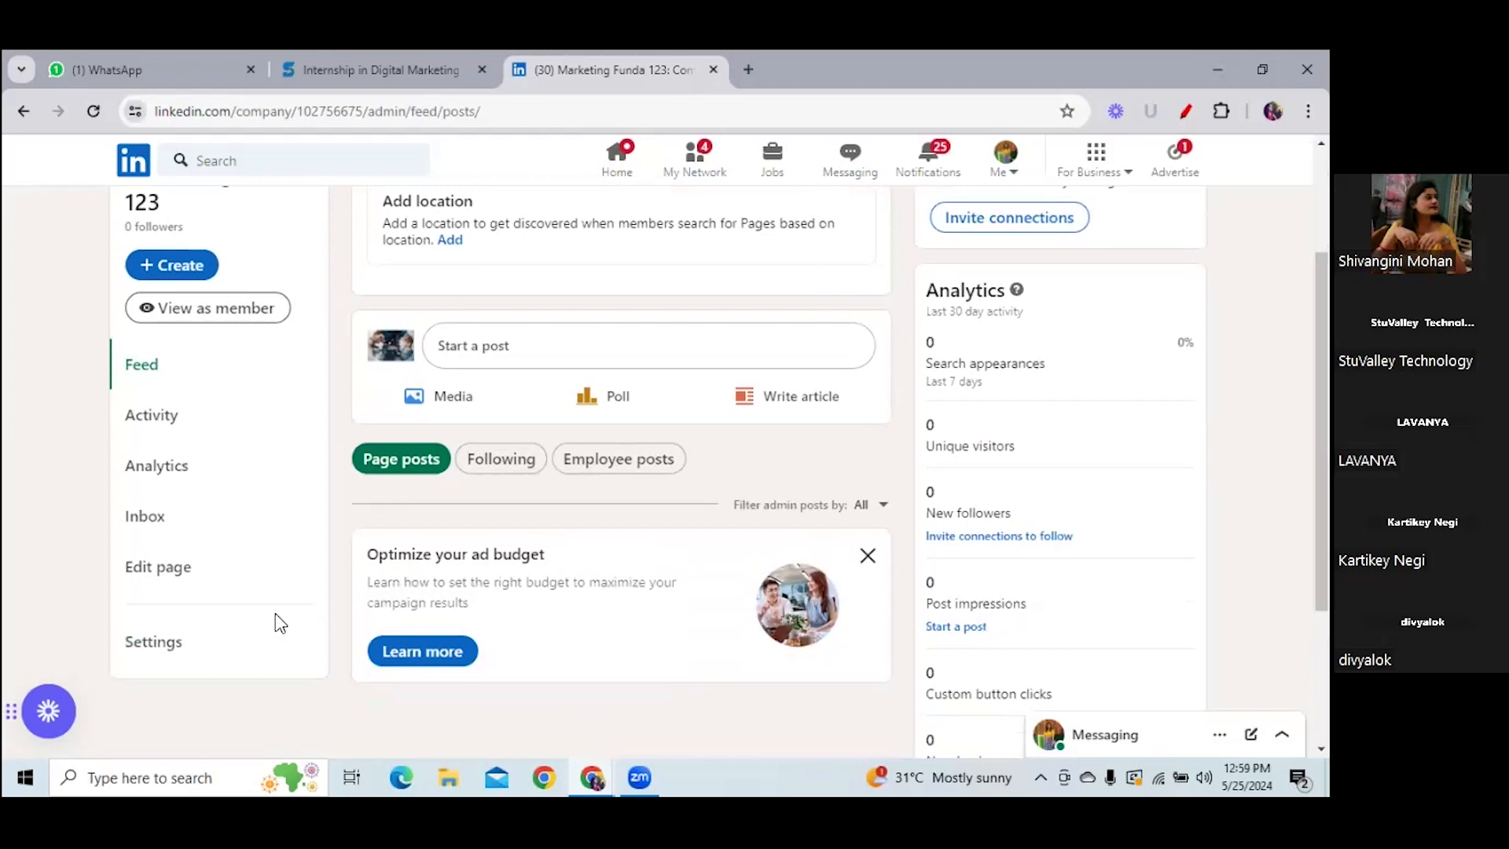
click(185, 570)
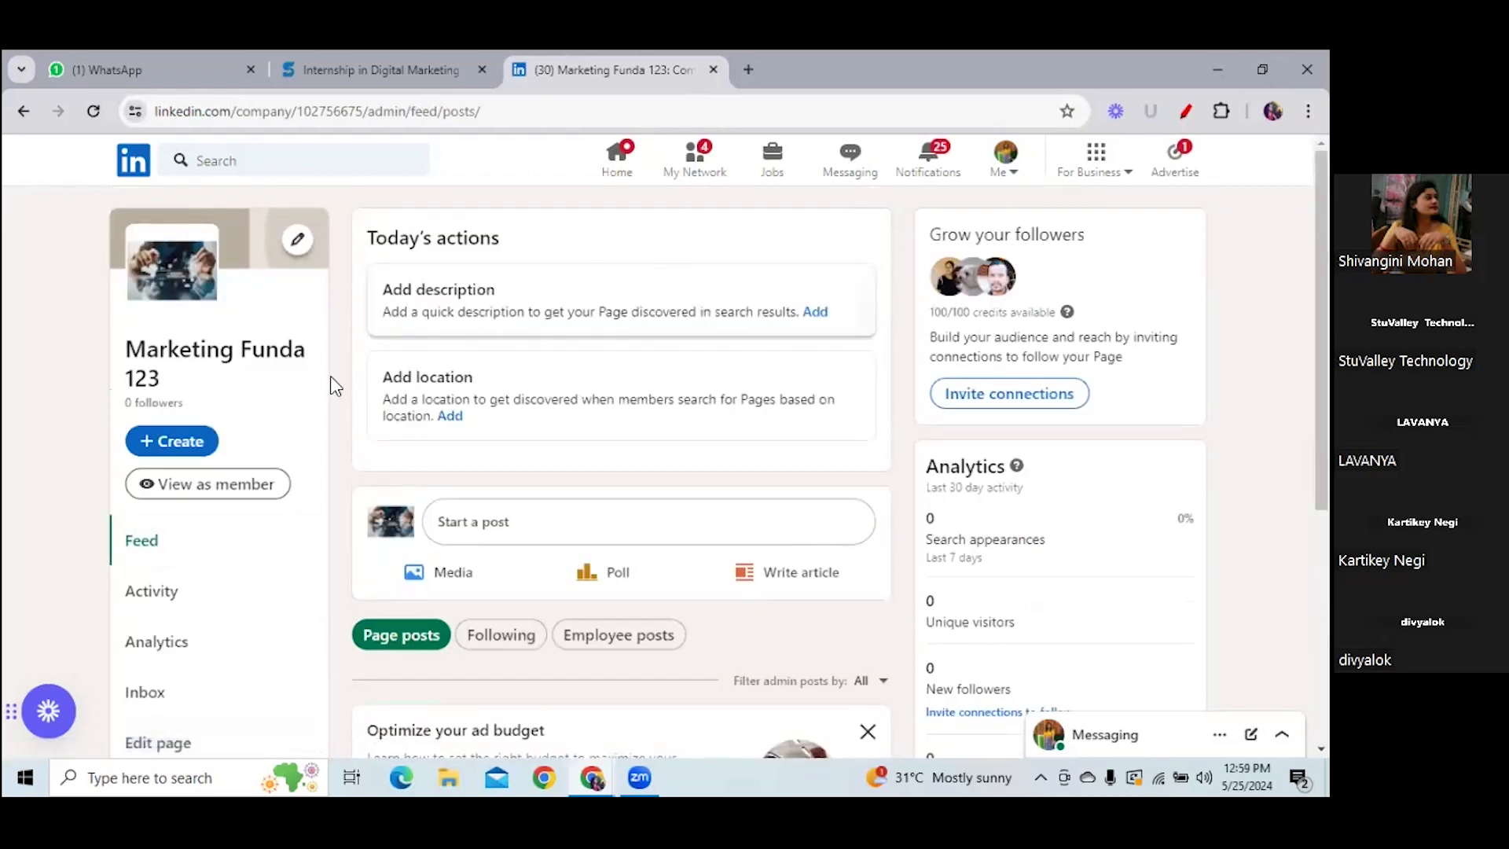
click(173, 739)
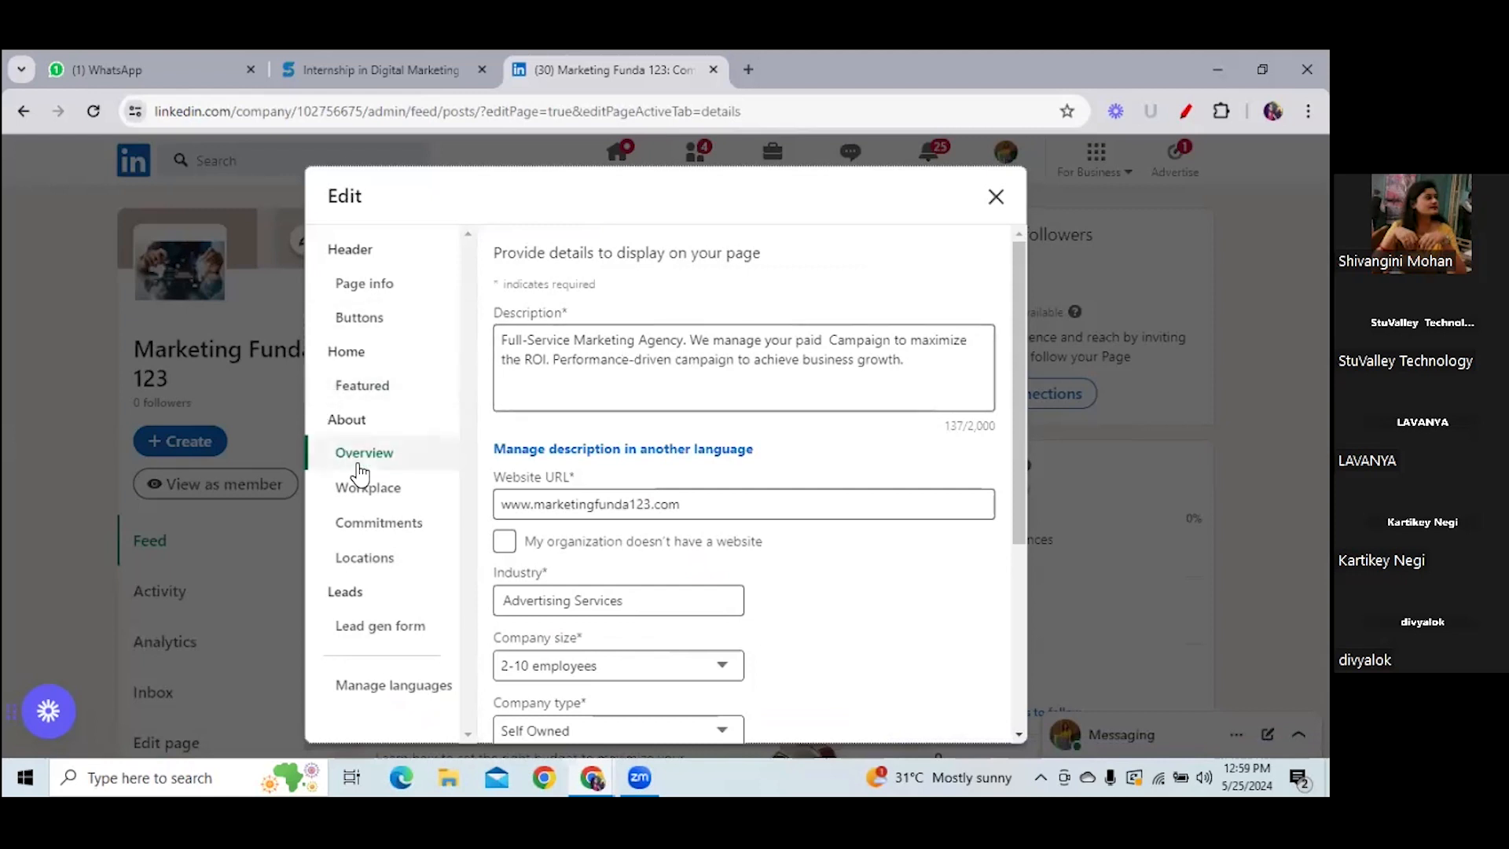
click(373, 495)
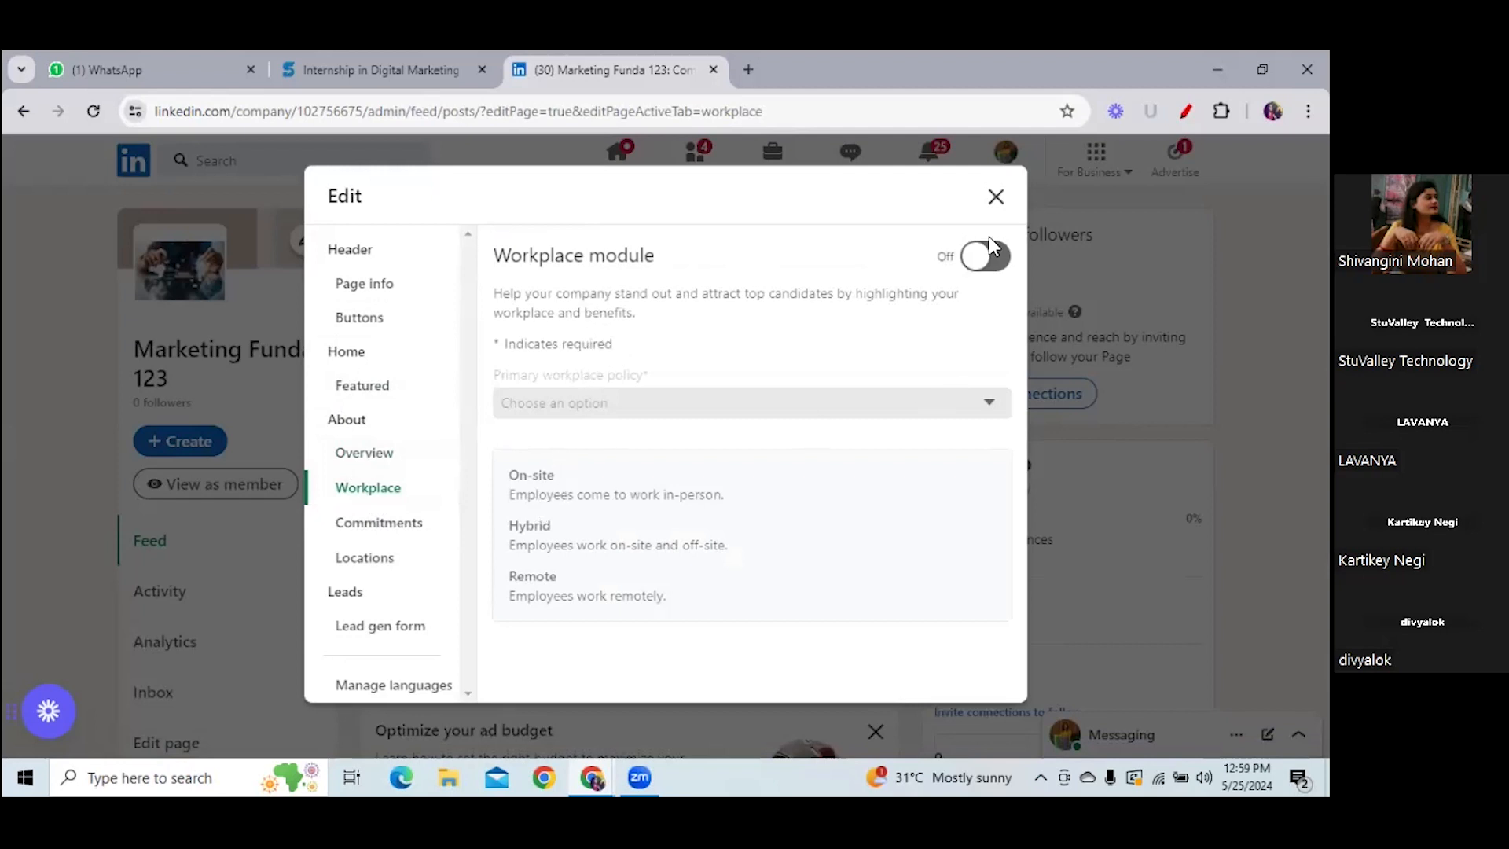
- Switch the Workplace module on and pick Hybrid as primary policy, after trying On-site and Remote
click(974, 258)
click(992, 402)
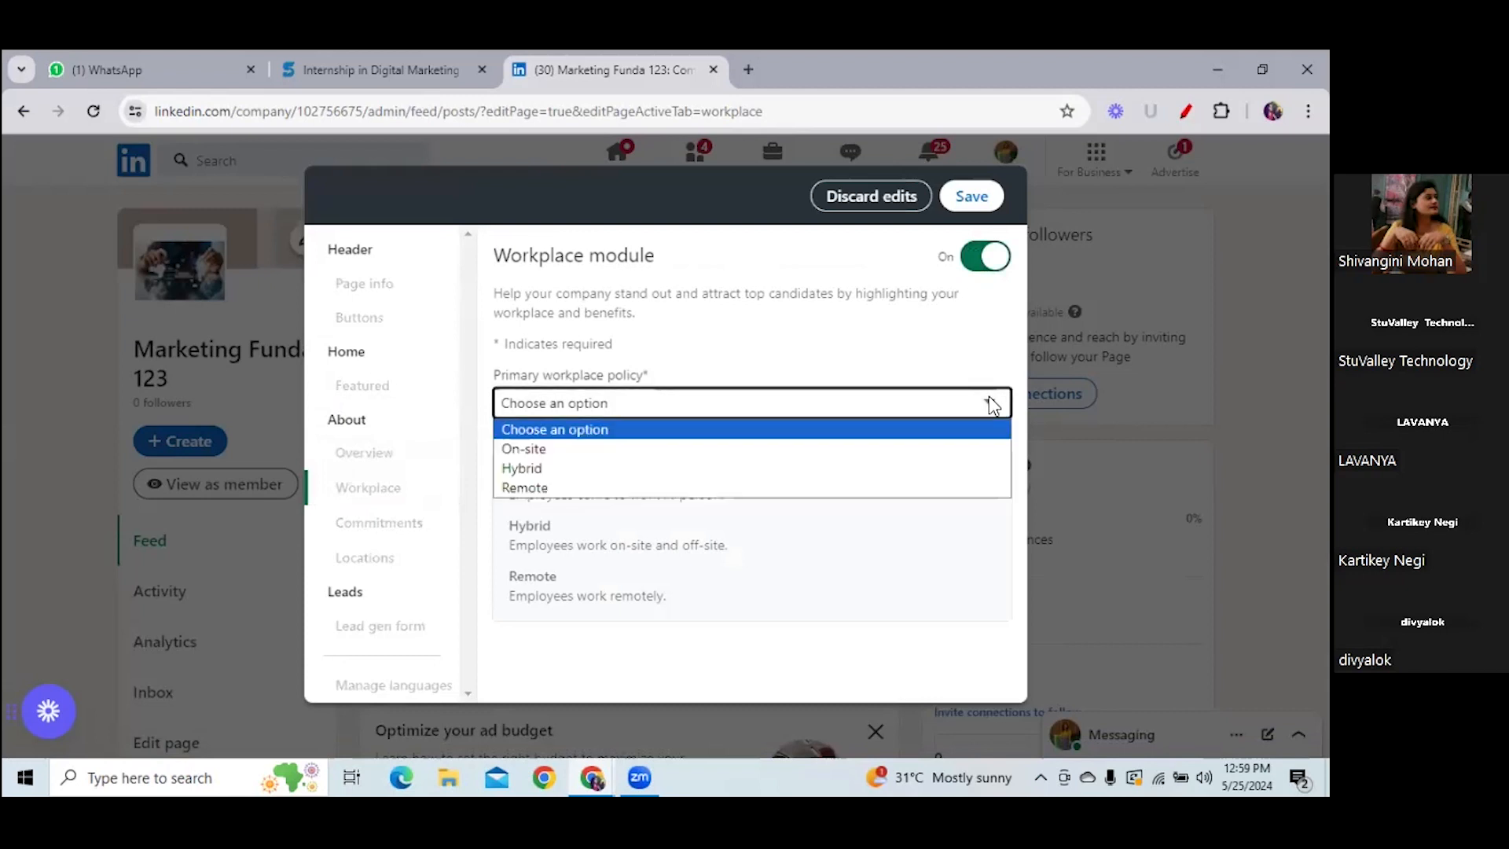
click(538, 448)
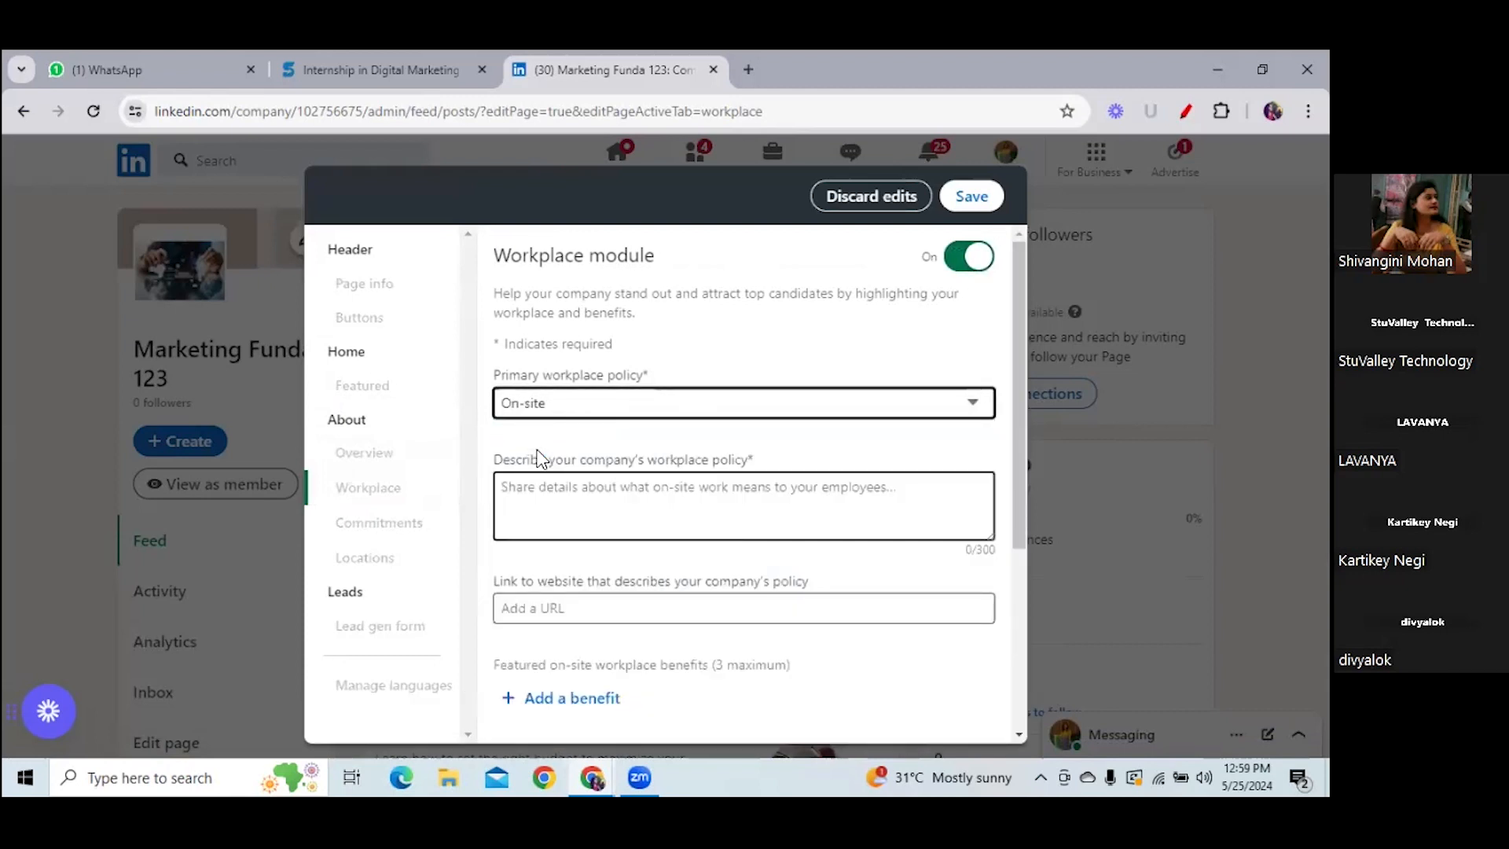
click(682, 407)
click(559, 468)
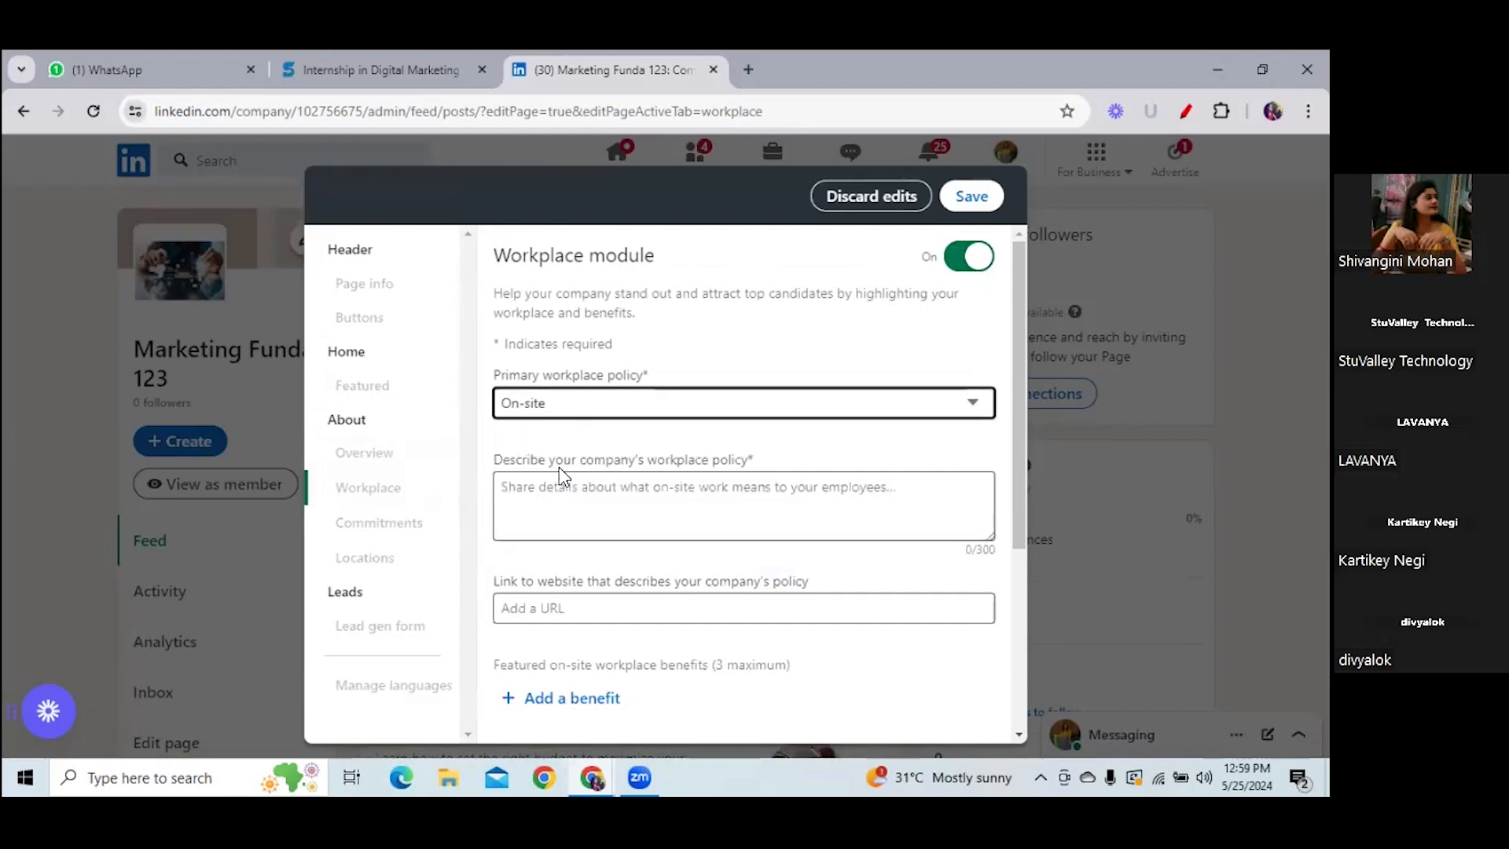
click(628, 407)
click(516, 488)
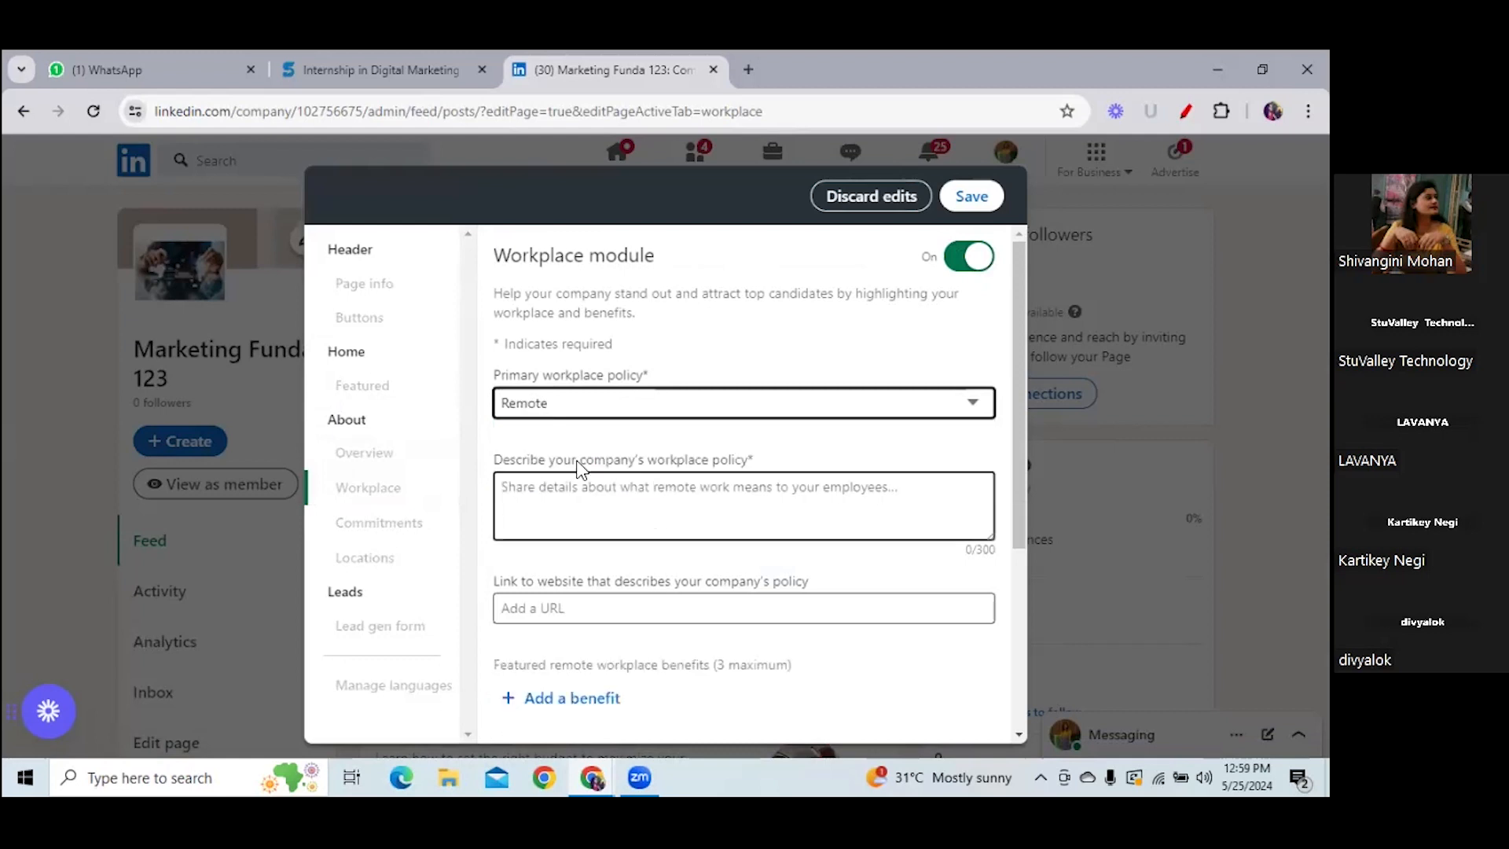
click(642, 401)
click(527, 467)
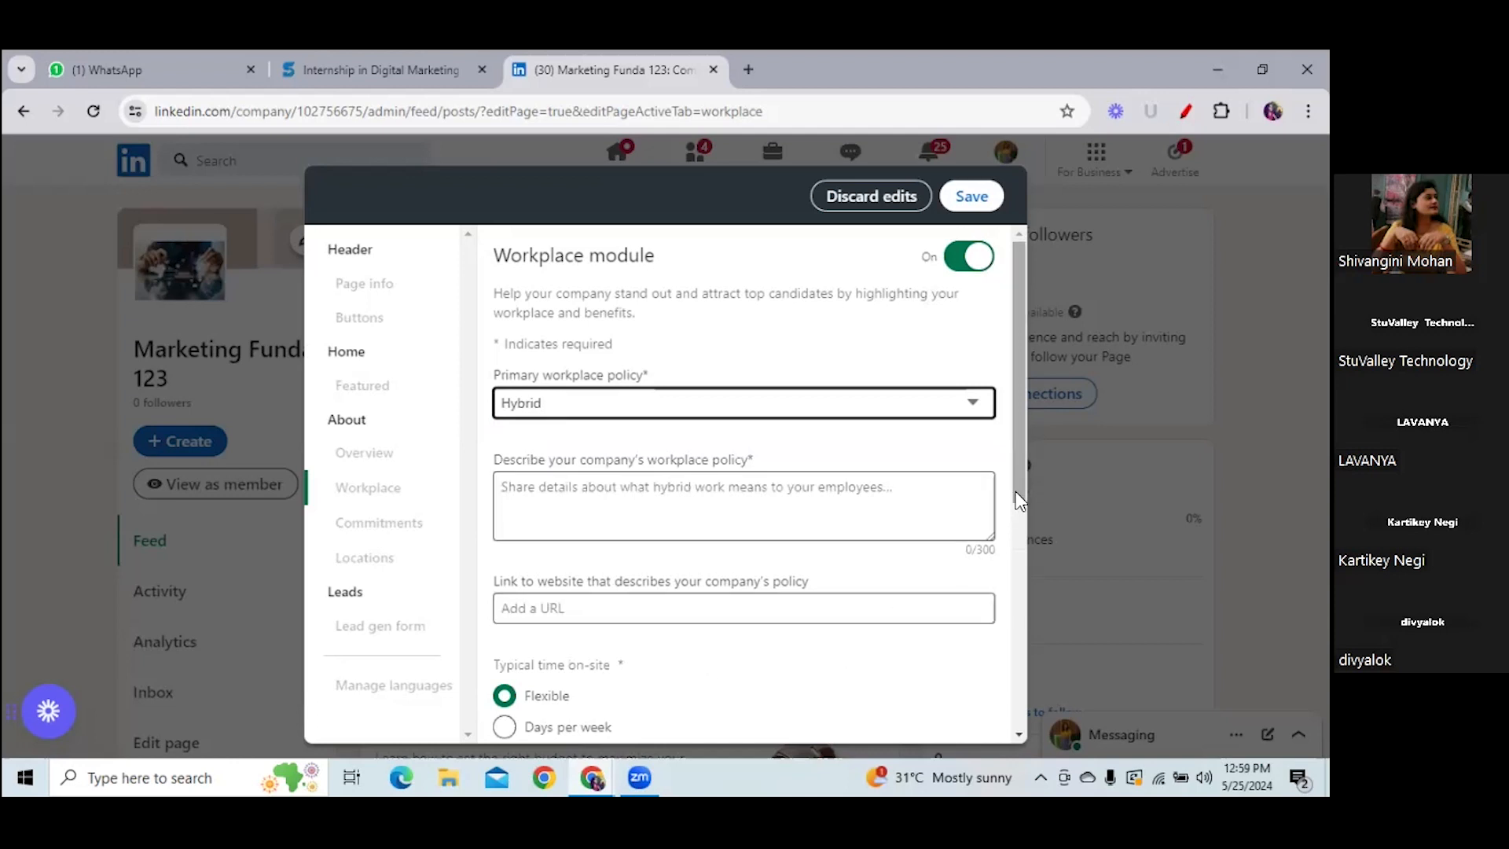
scroll(1012, 560, down, 2)
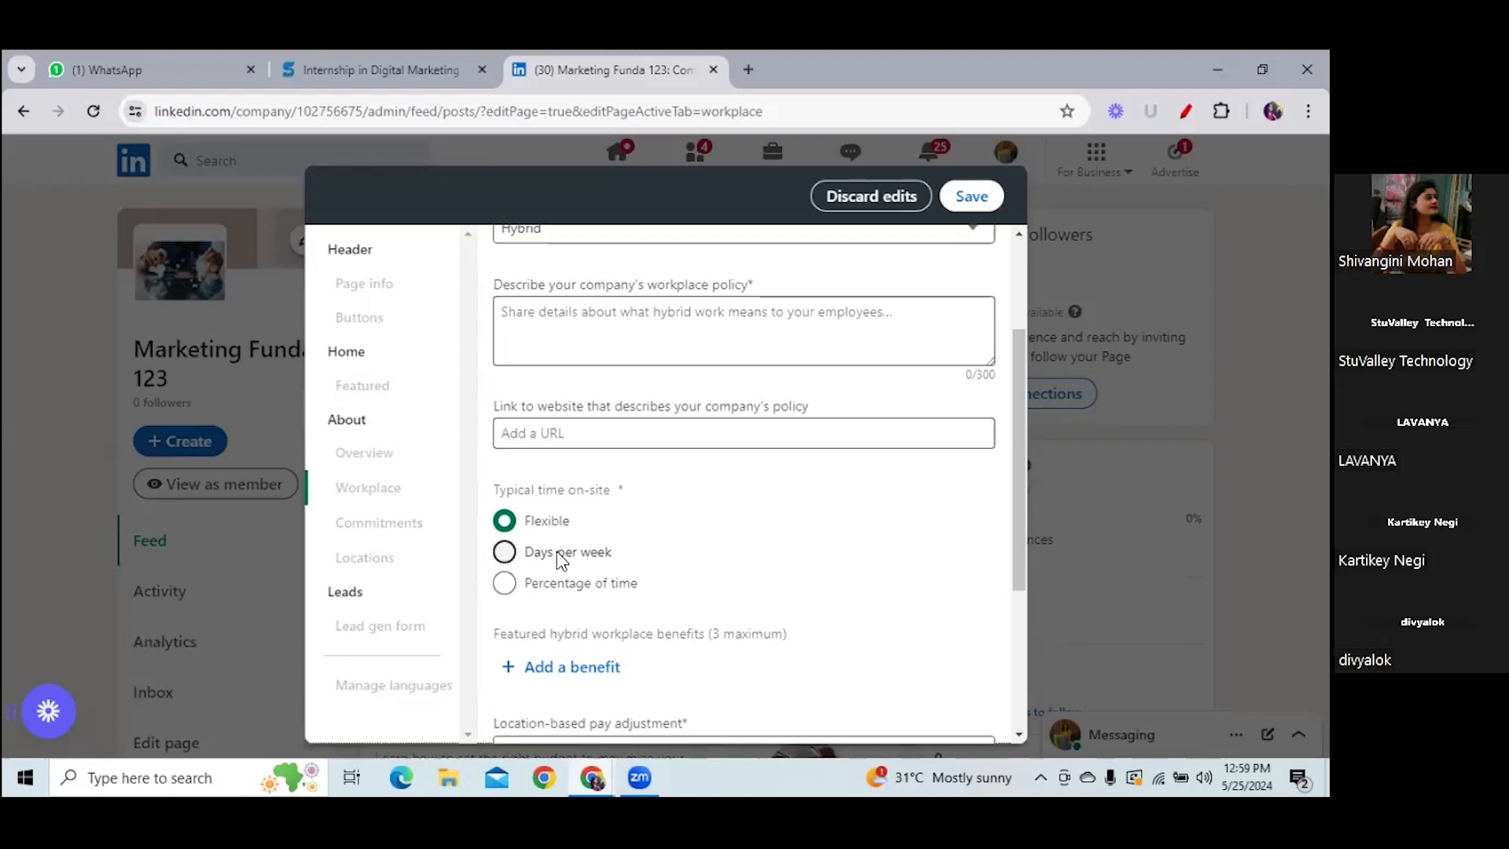
- Enter '3 days office and 2 days work from home' as the workplace policy, fixing the 'ooofice' typo
click(645, 318)
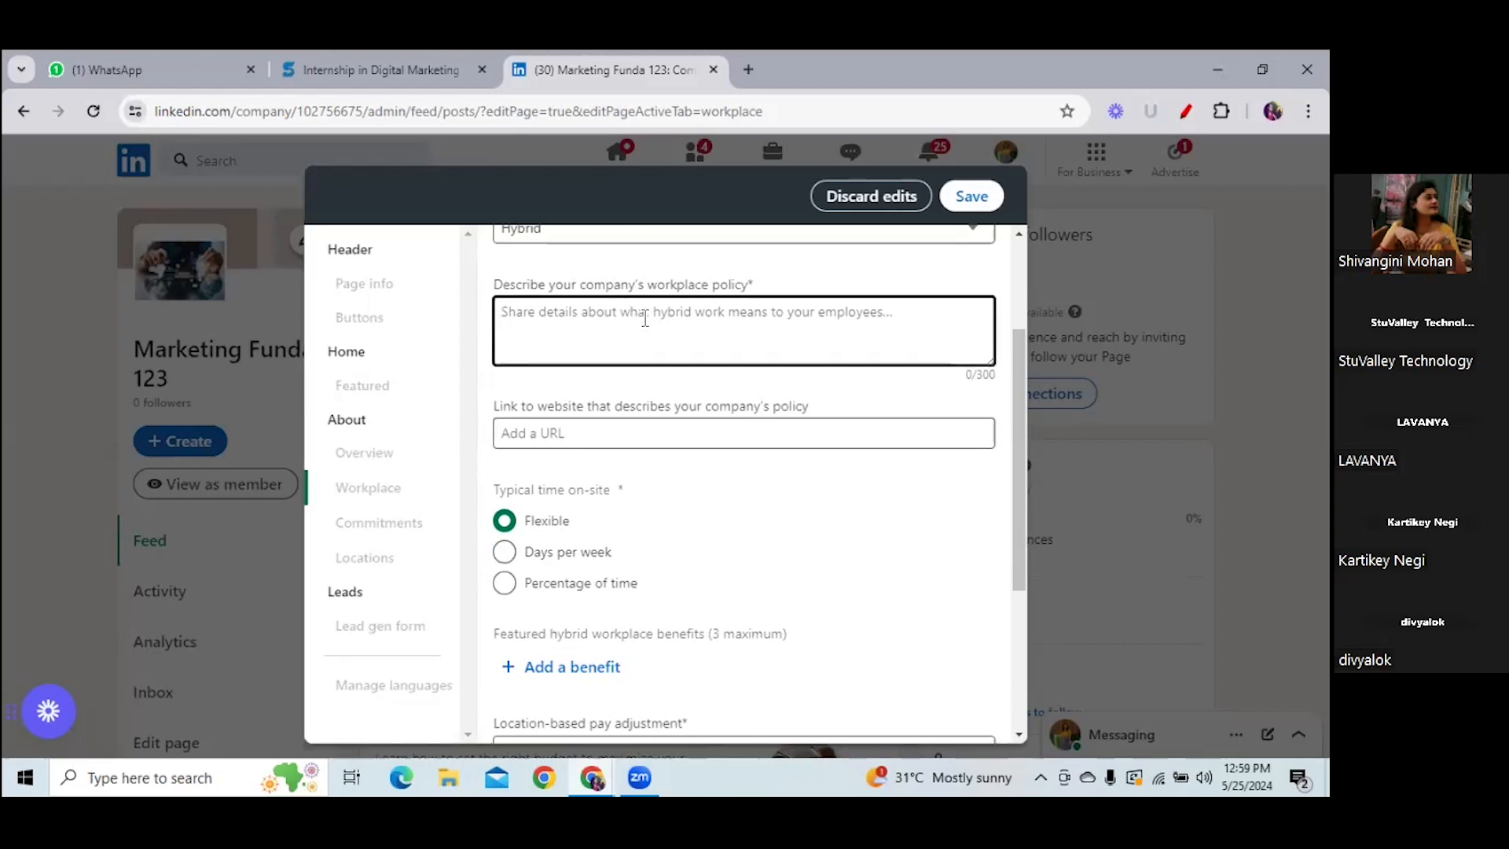
text(# )
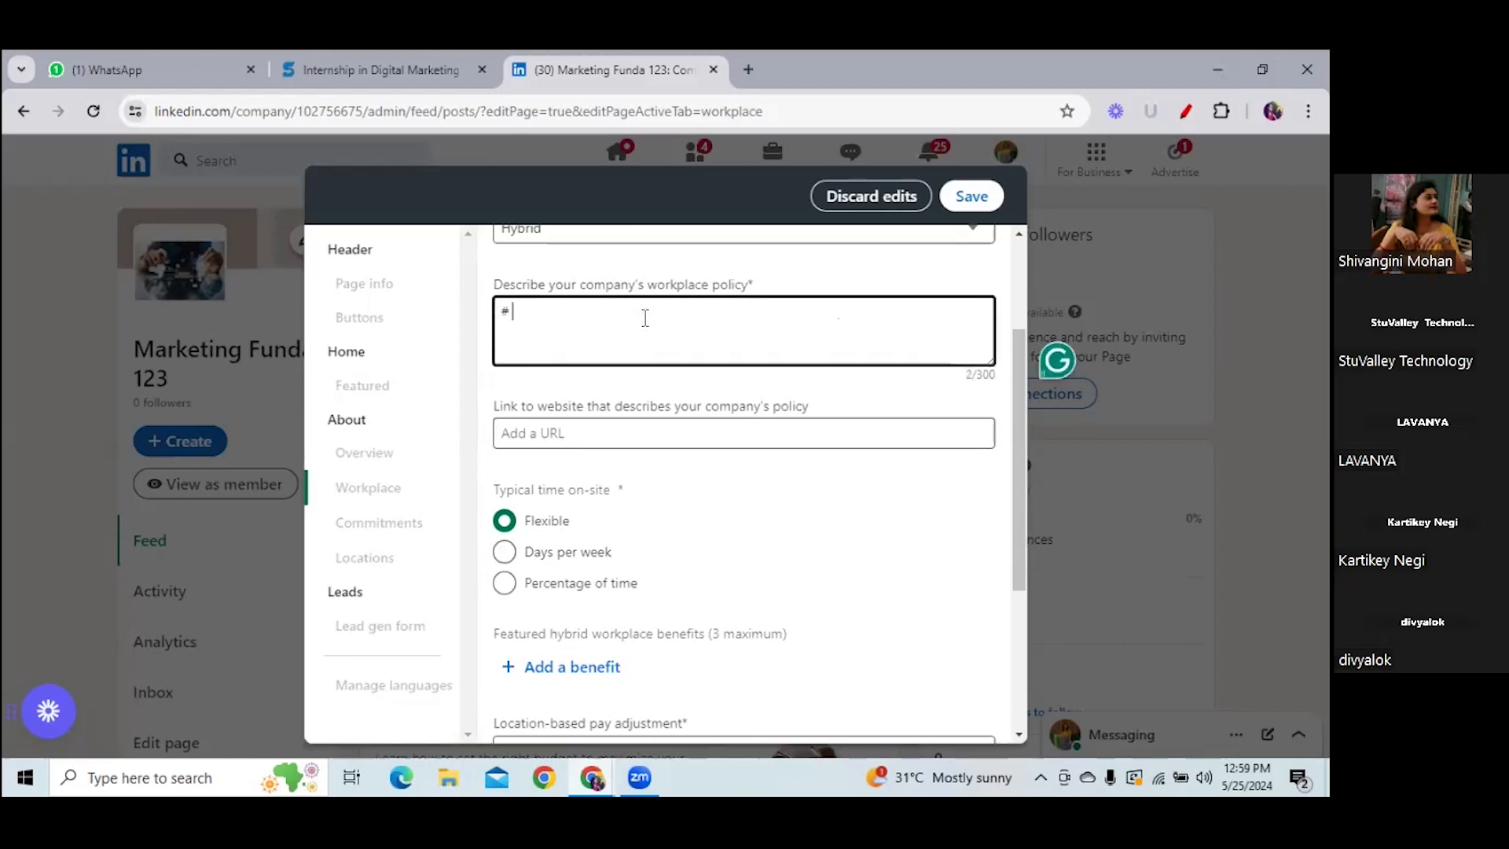
text(days)
key(BackSpace)
key(BackSpace)
key(BackSpace)
key(BackSpace)
key(BackSpace)
key(BackSpace)
text(3 da)
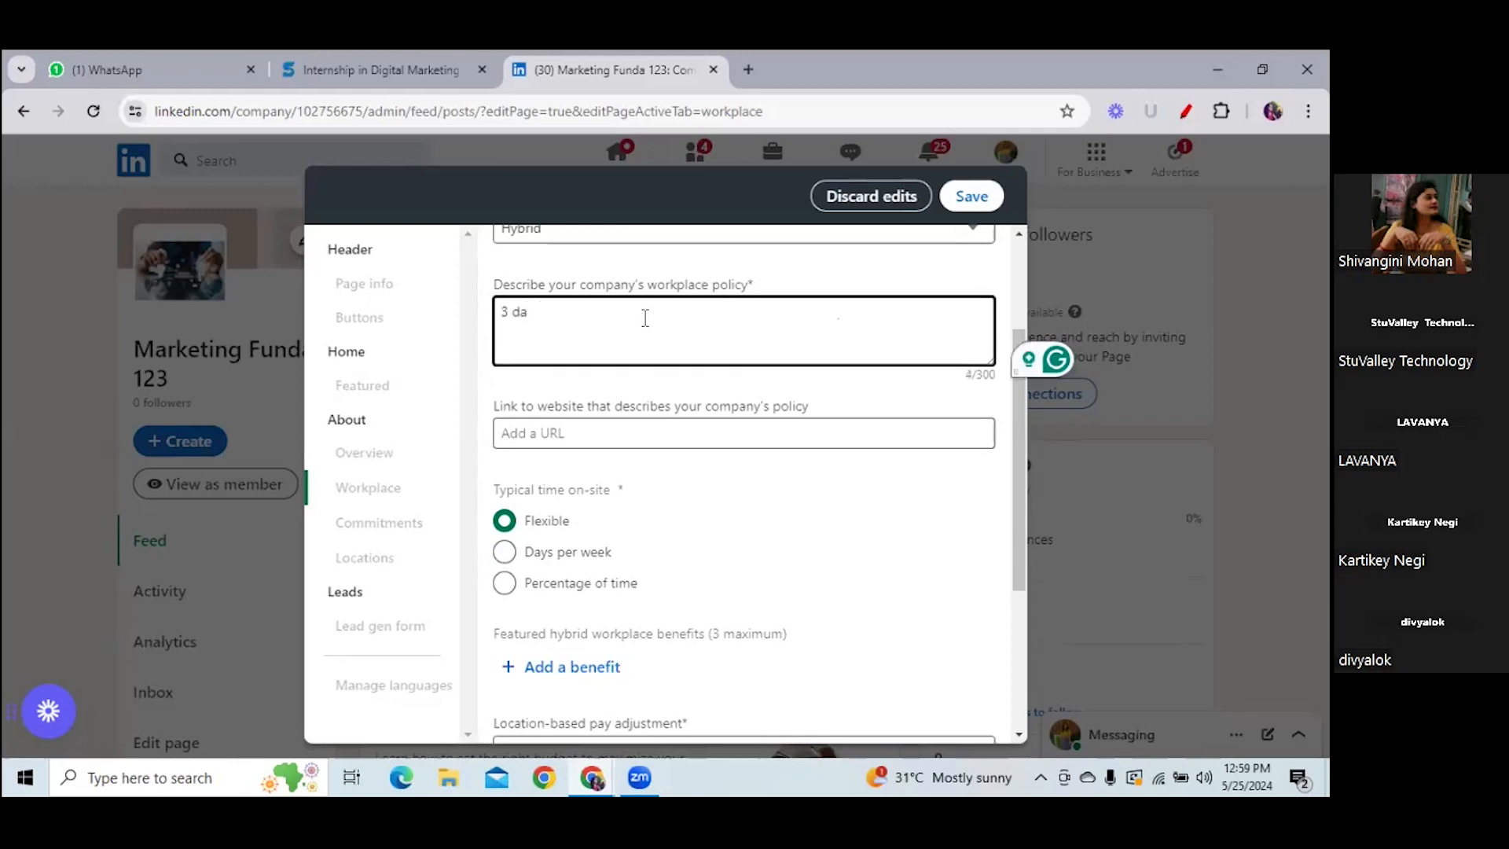
text(ys ooofice )
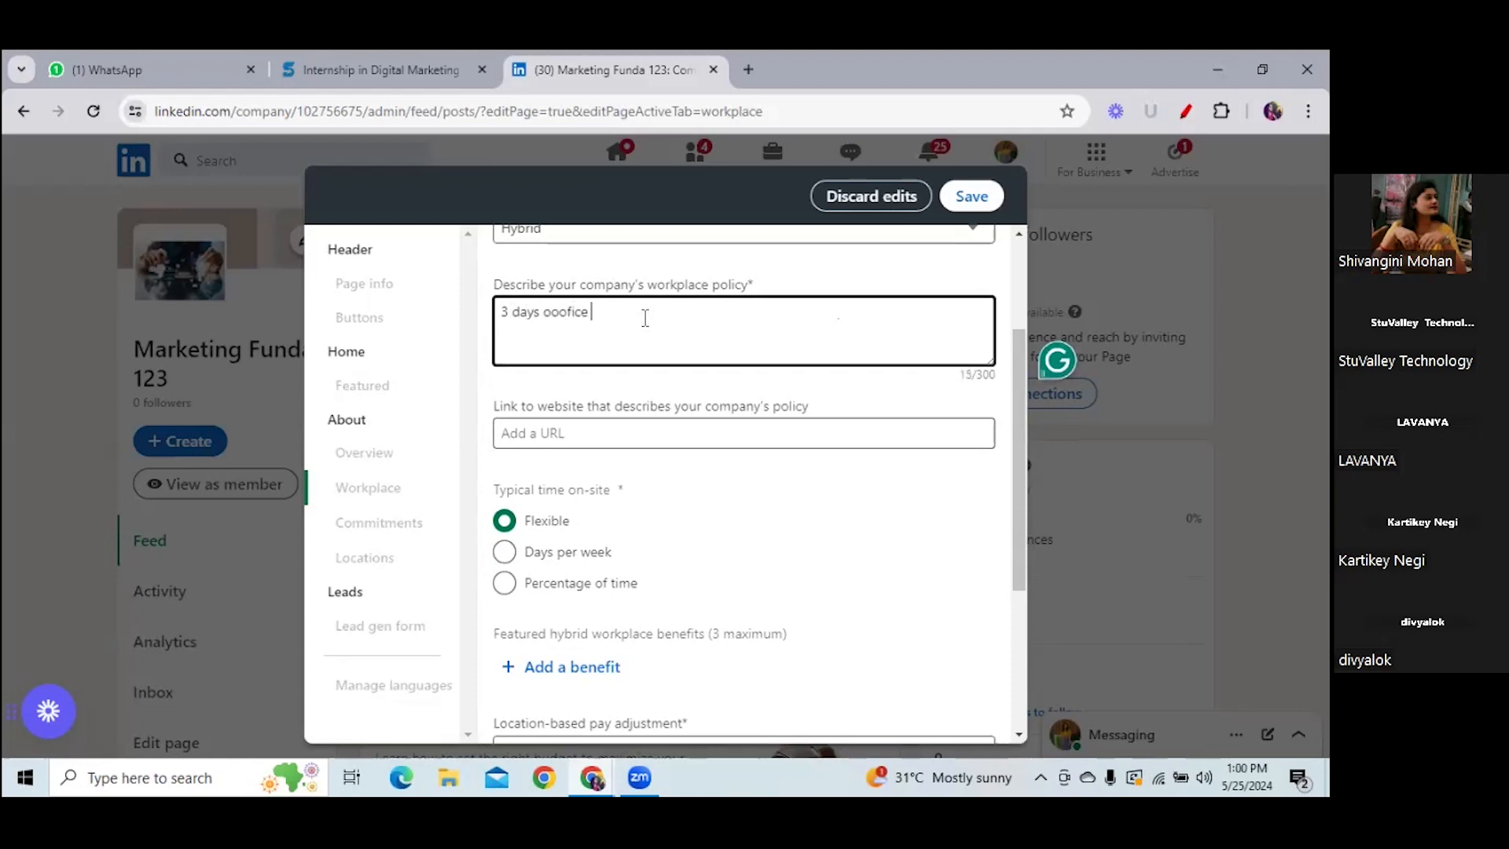
text(and 2 days w)
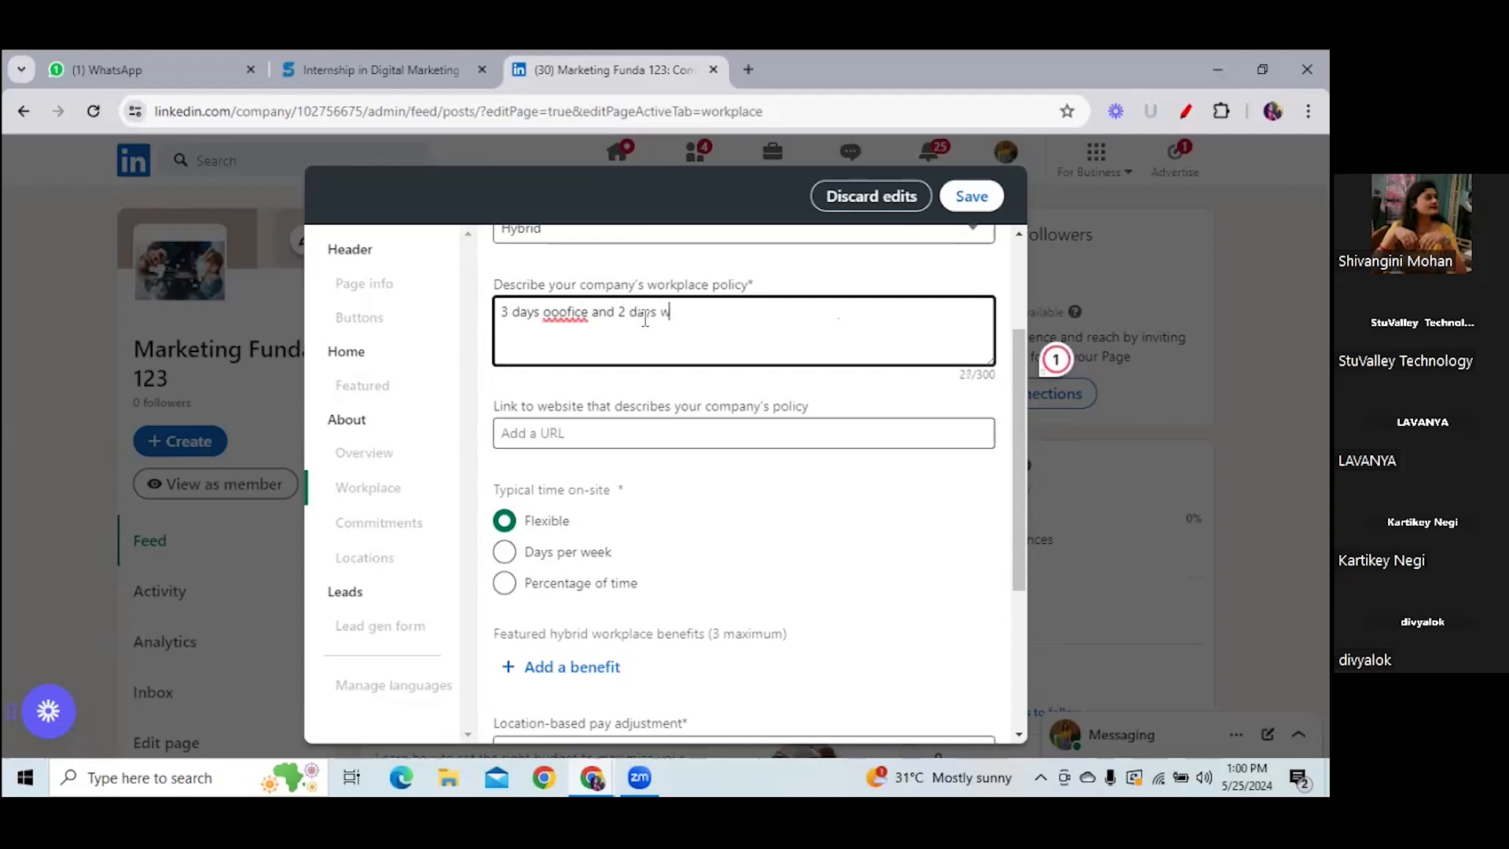
text(ork from home)
click(568, 317)
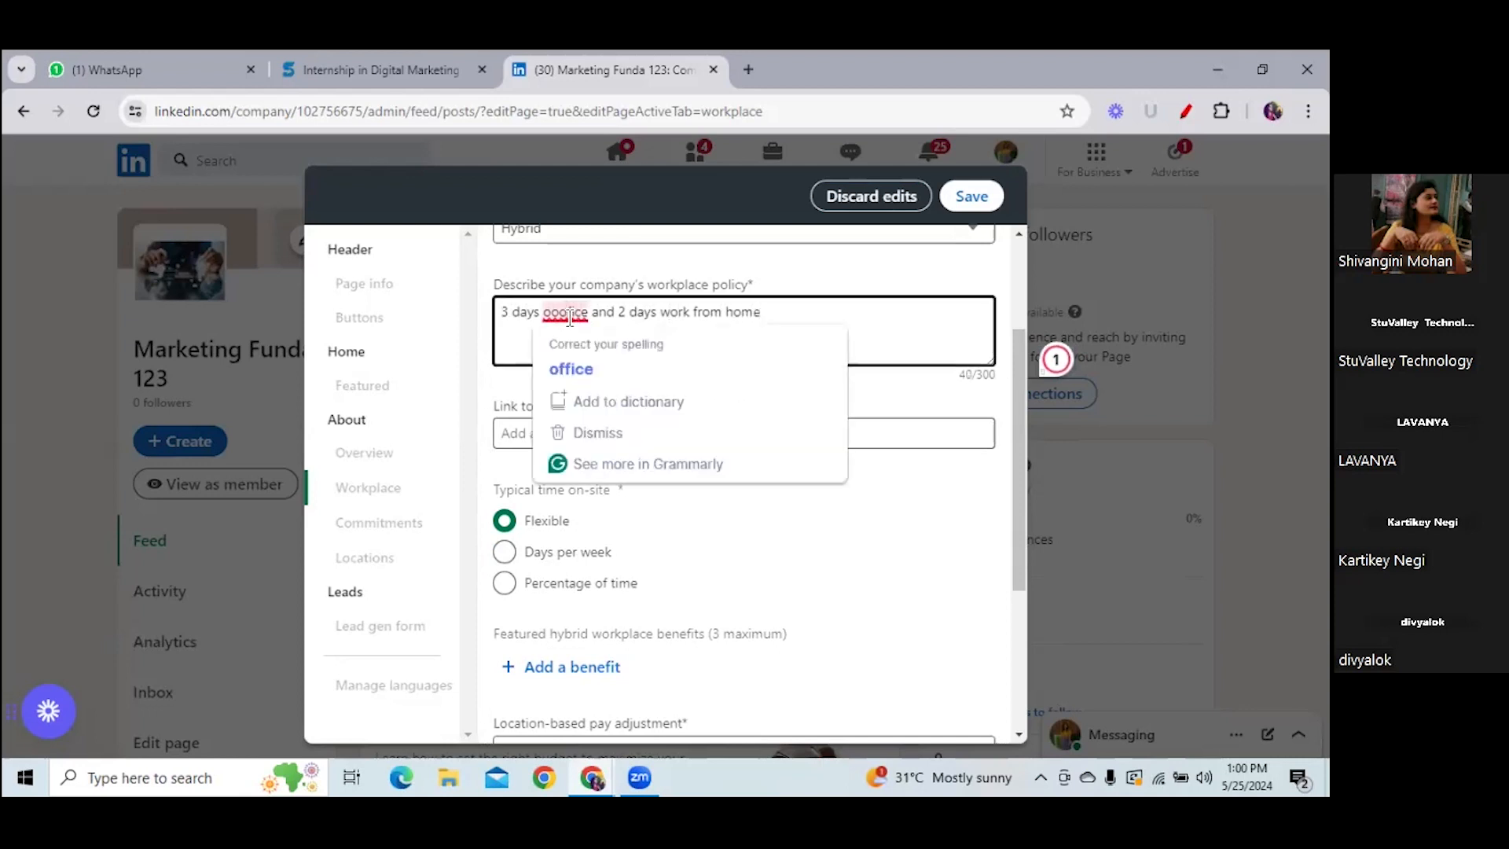
click(578, 374)
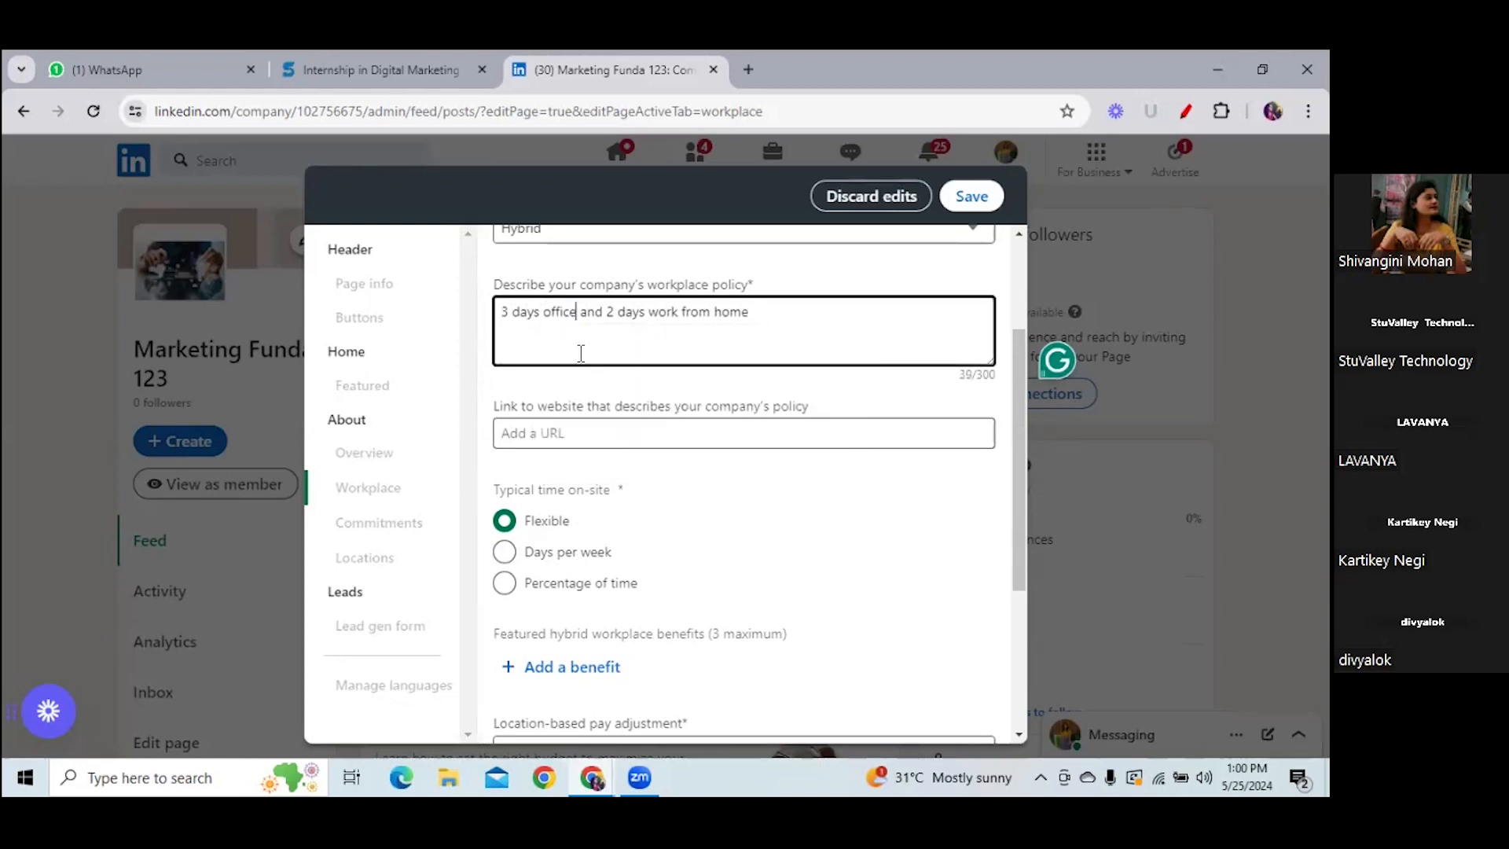
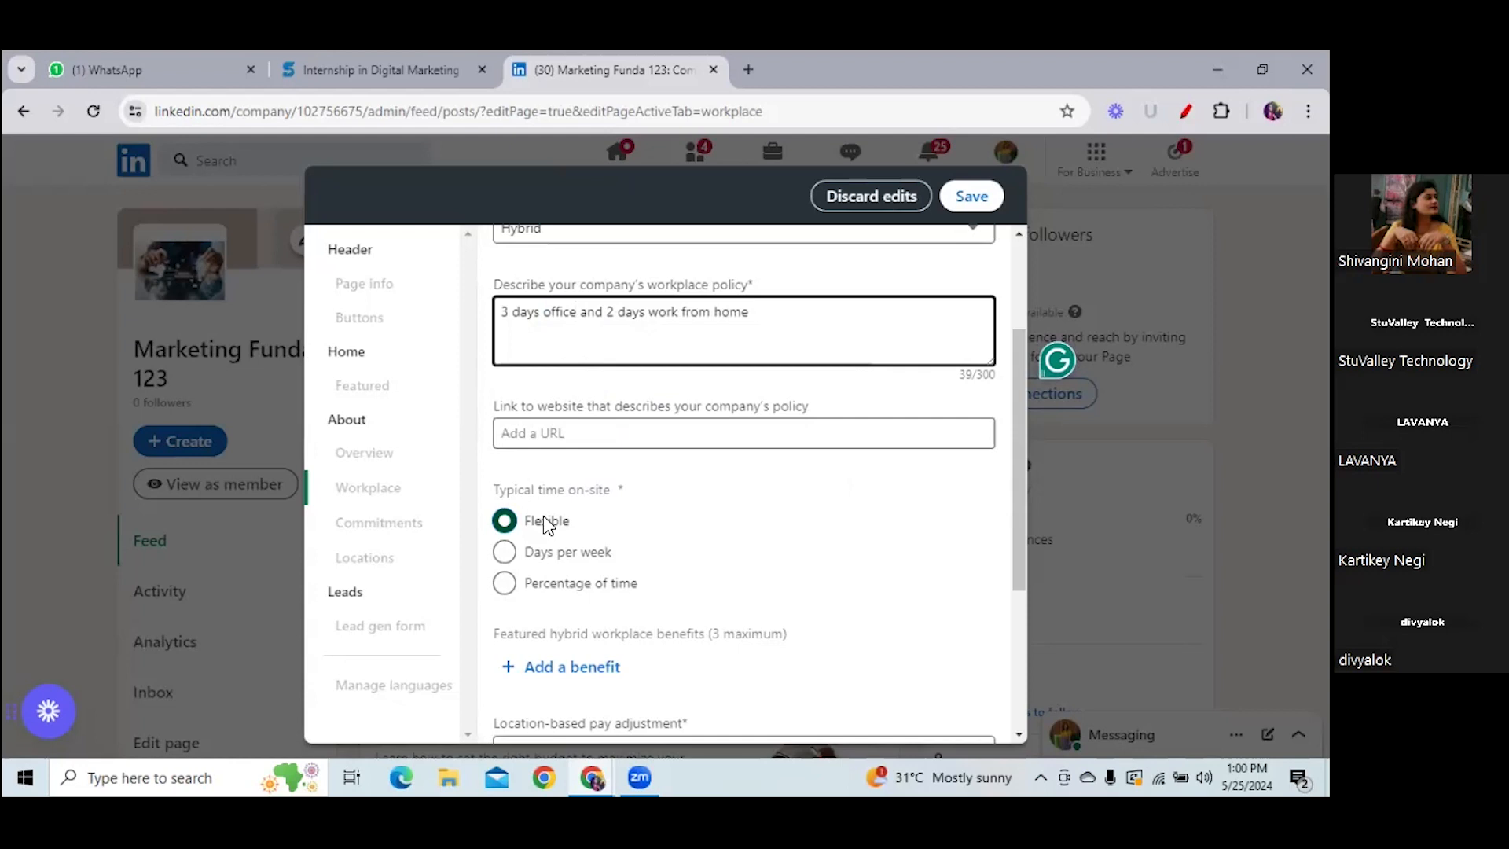
- Save the hybrid workplace policy settings and move to the Commitments section
drag(1022, 469, 1026, 581)
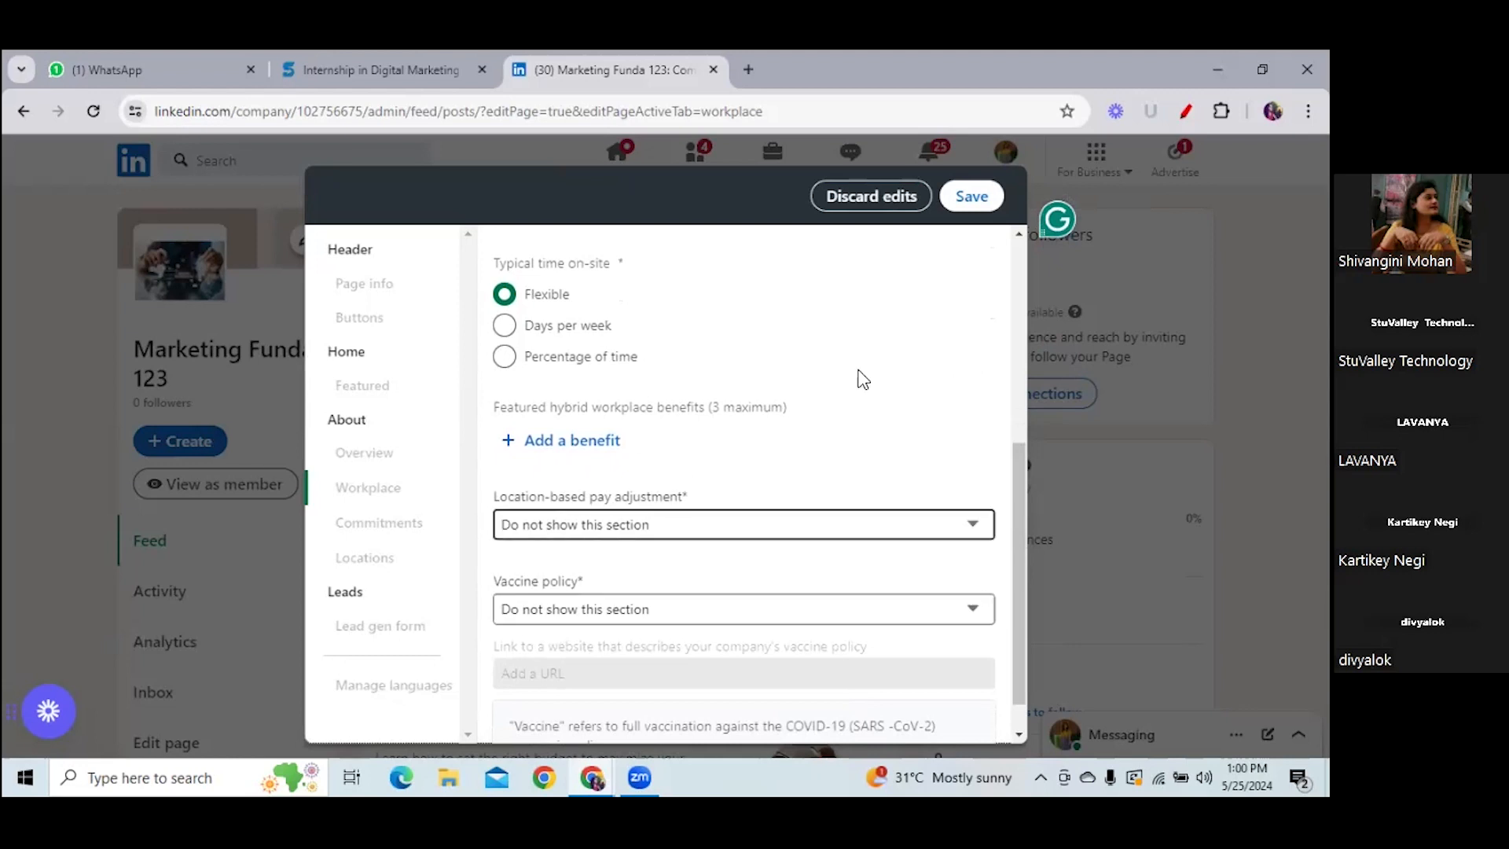
click(971, 198)
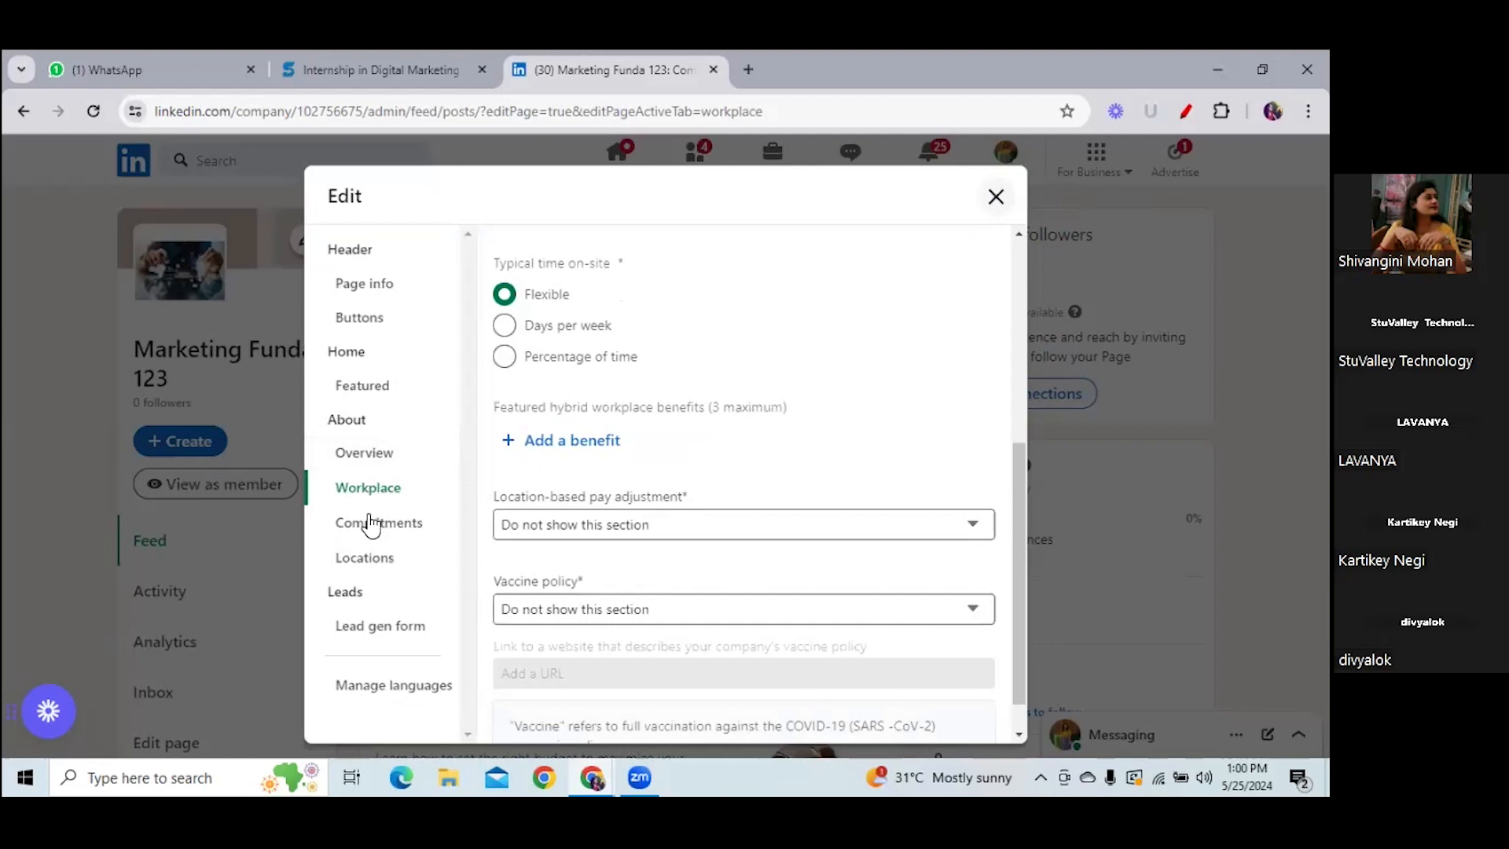
click(369, 539)
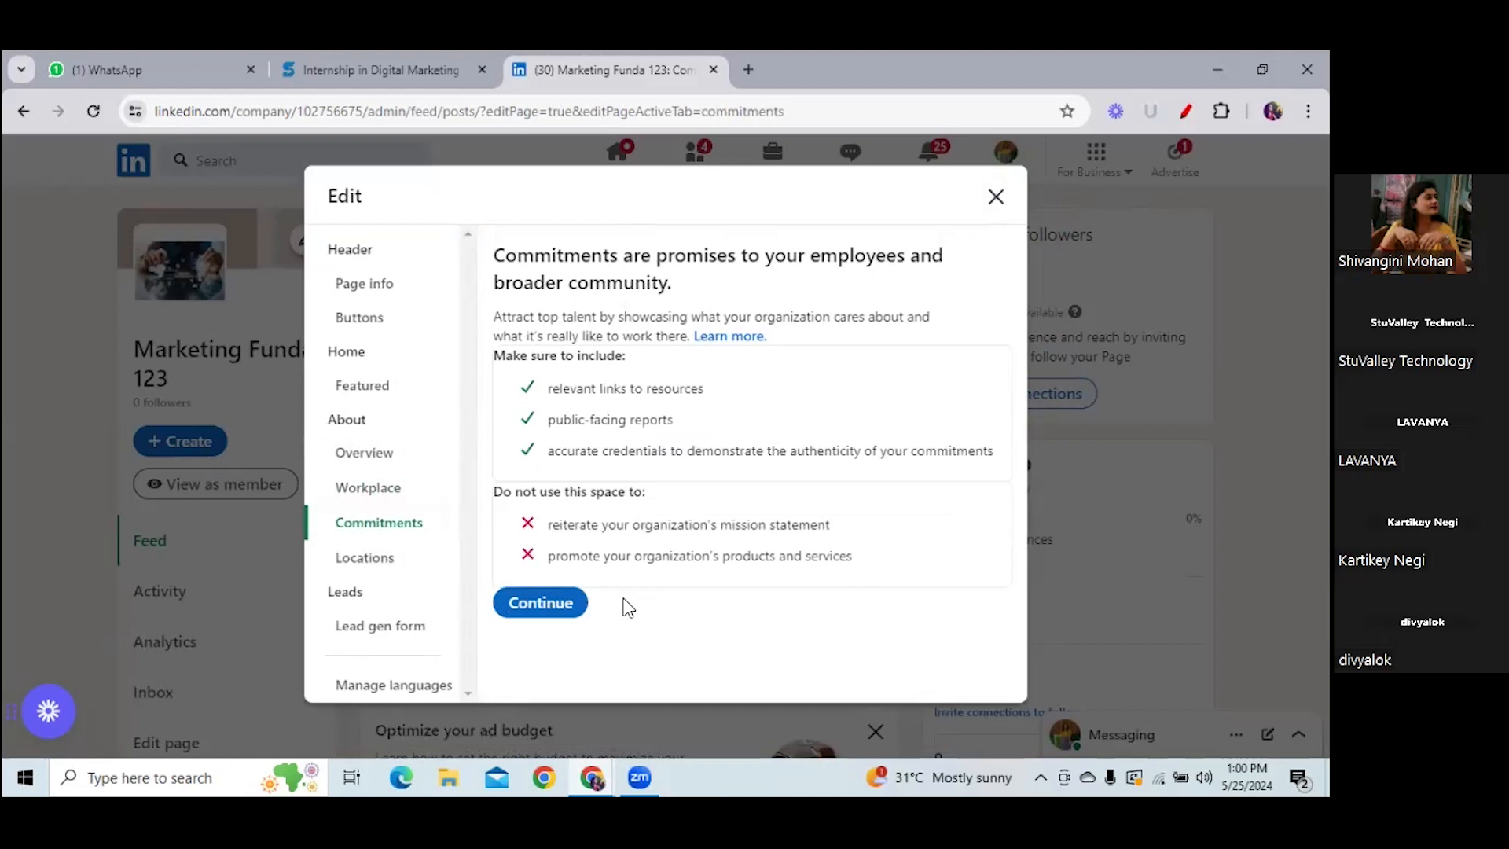
- Start a new India location from a Kalyani Nagar, Pune address suggestion
click(373, 563)
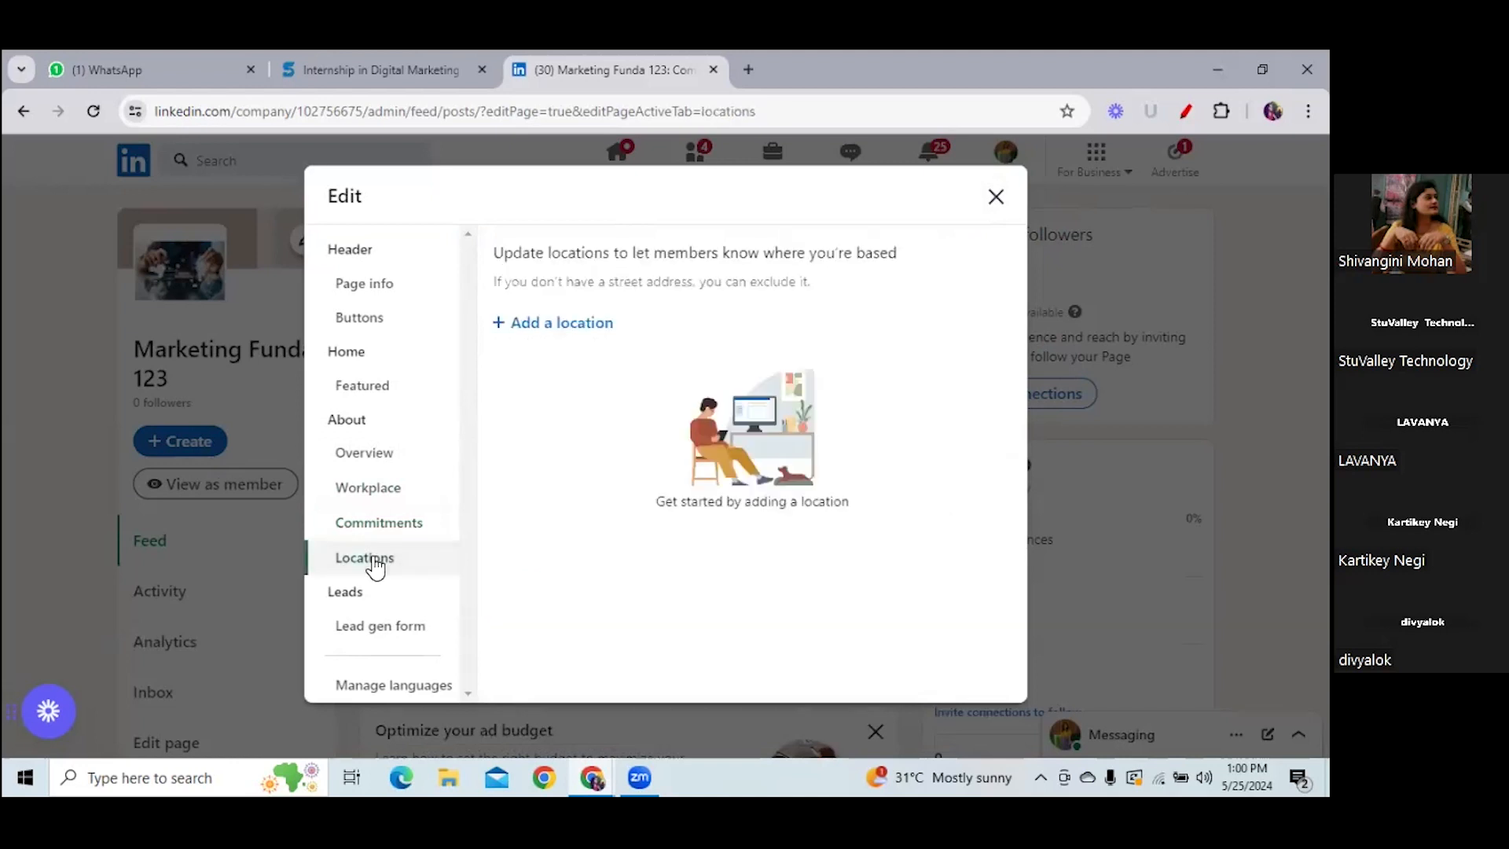
click(590, 323)
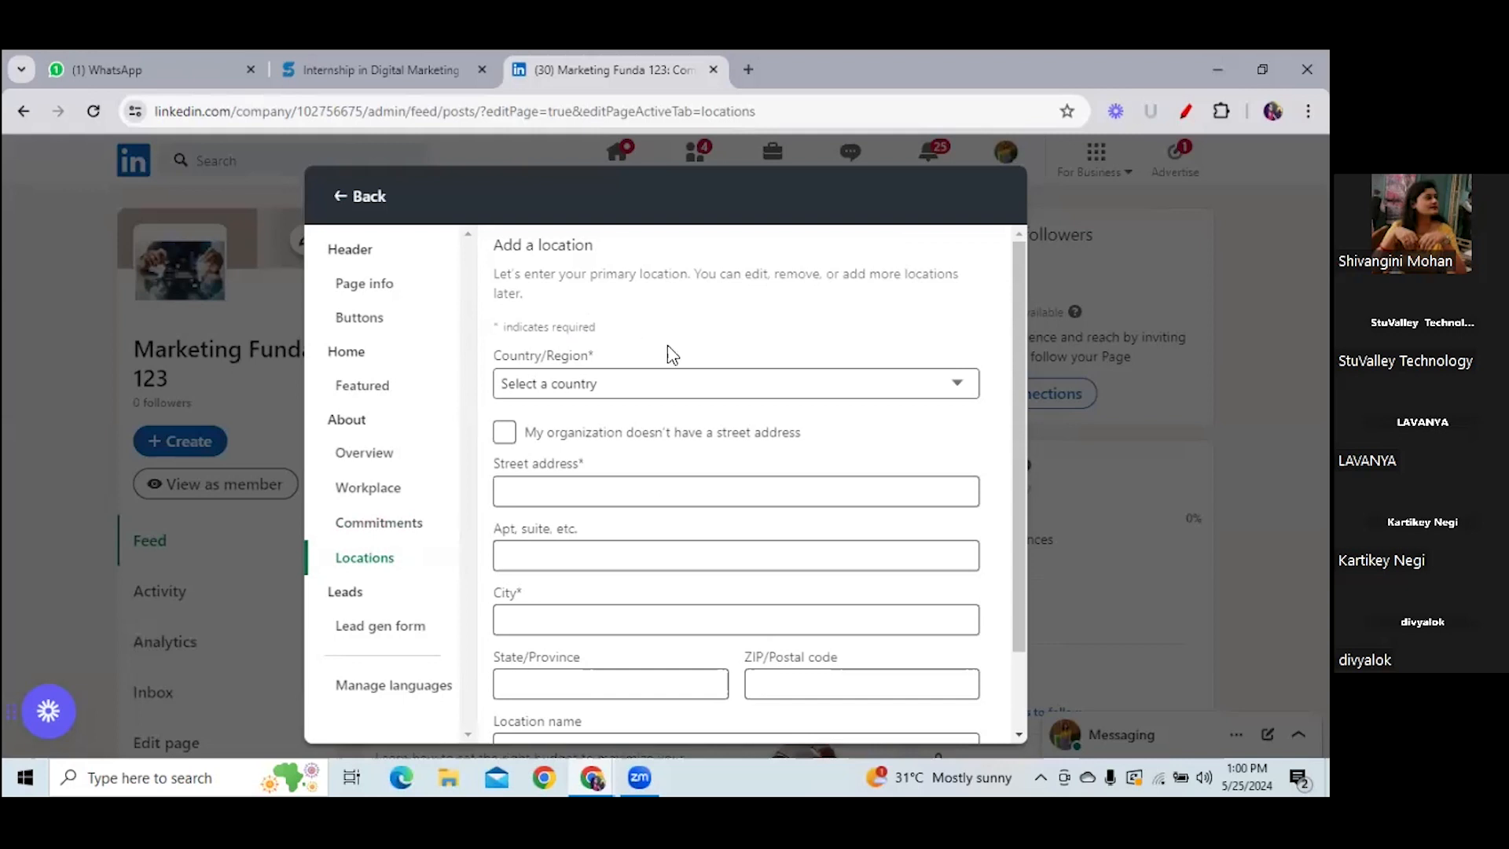
click(670, 383)
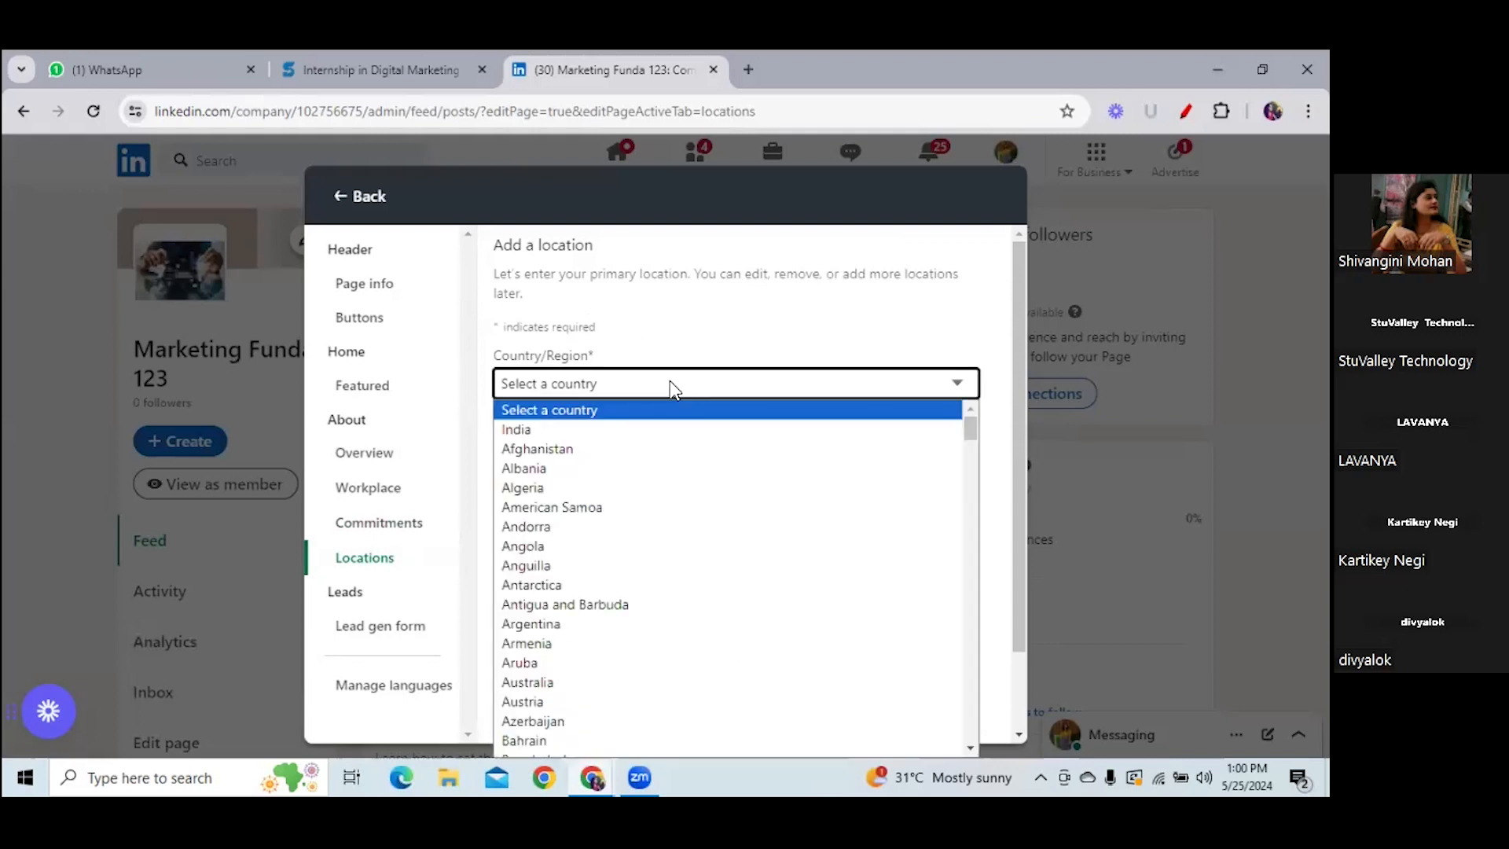
click(626, 412)
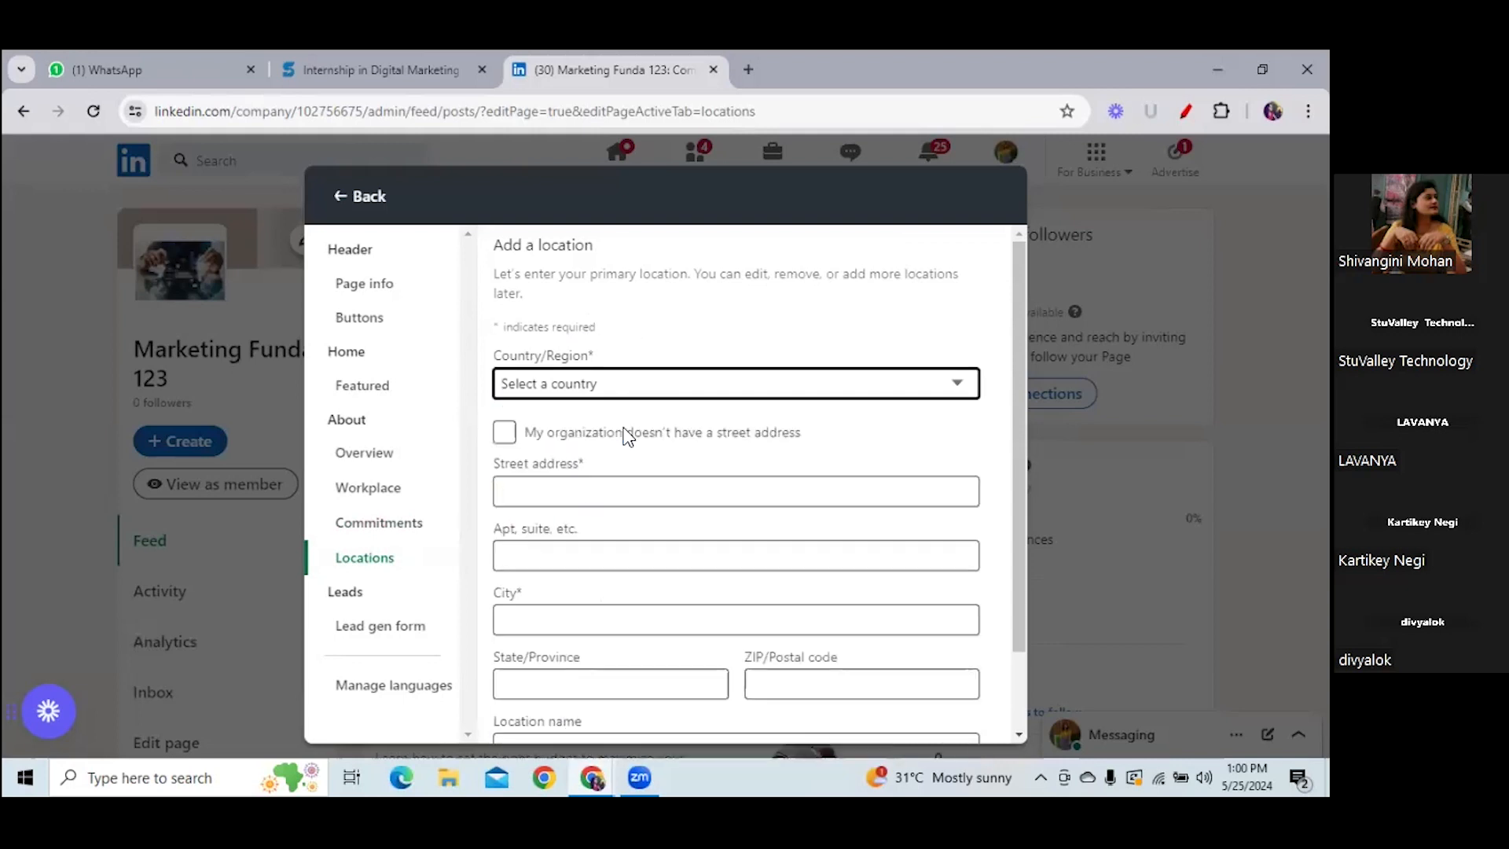
click(527, 492)
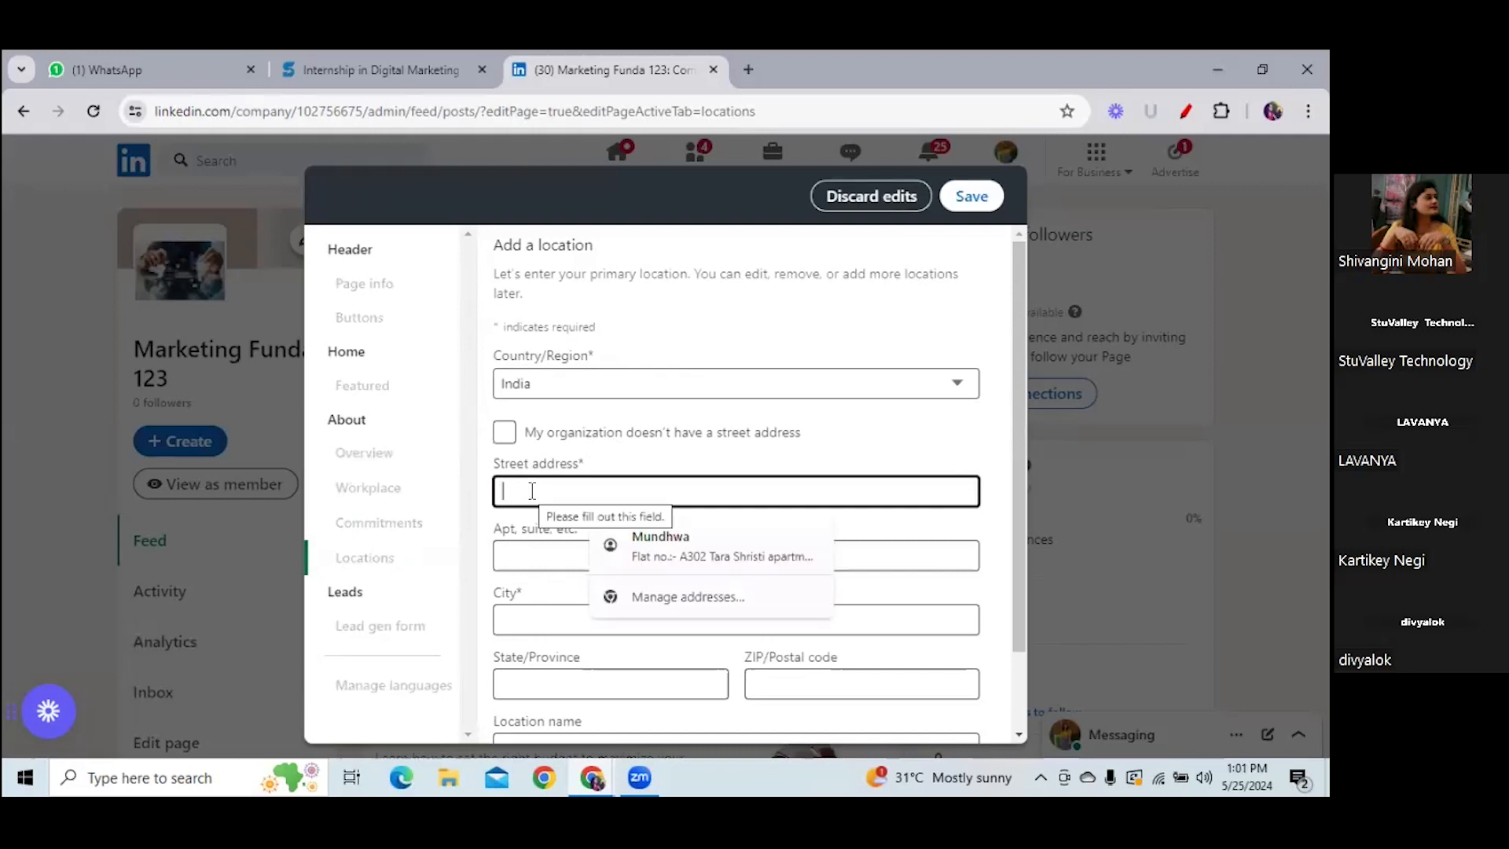
text(Kal)
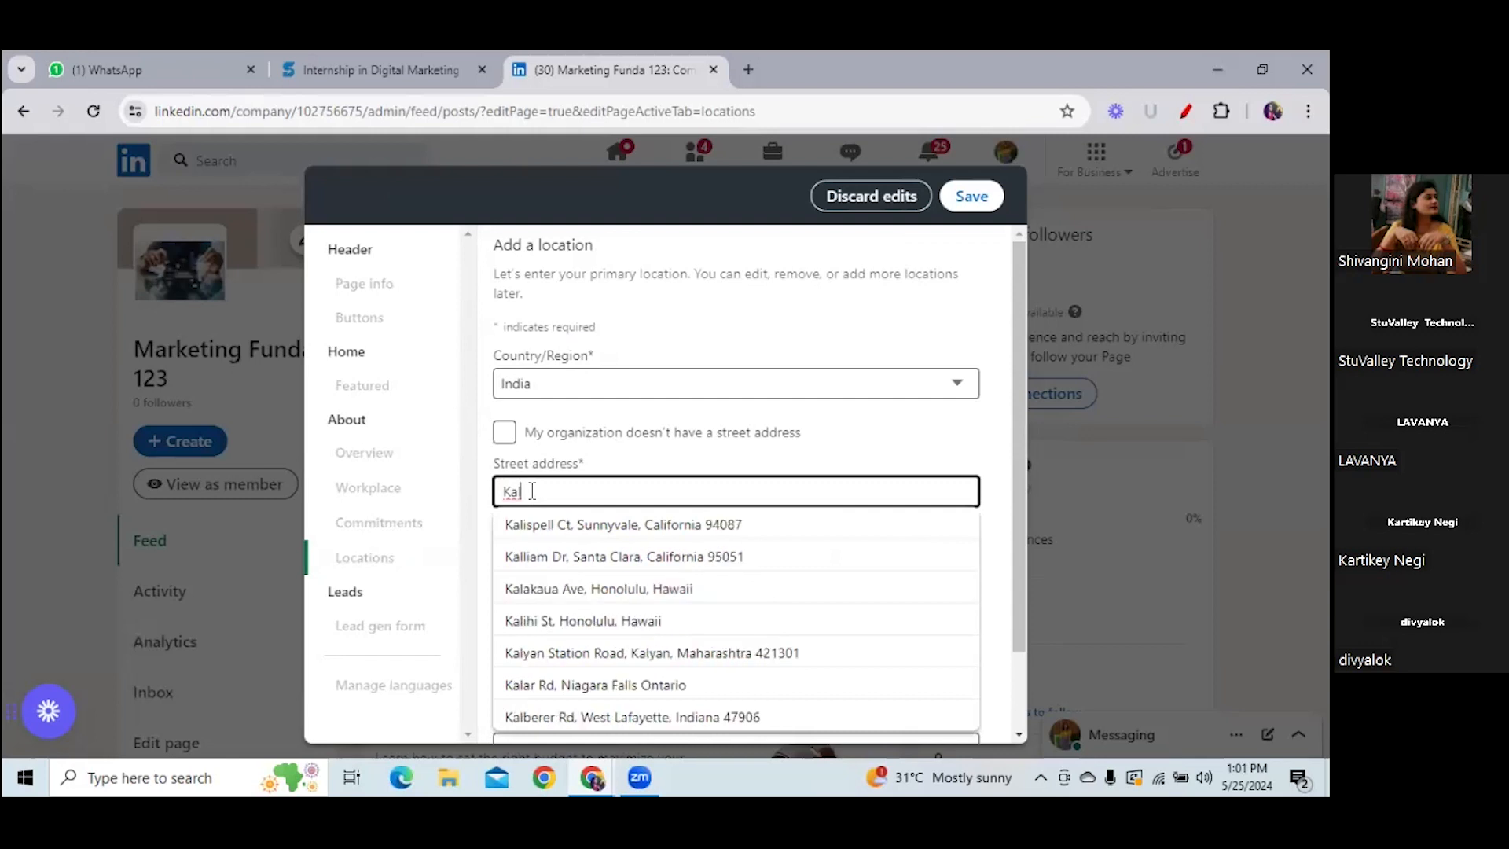
text(yani Nagar)
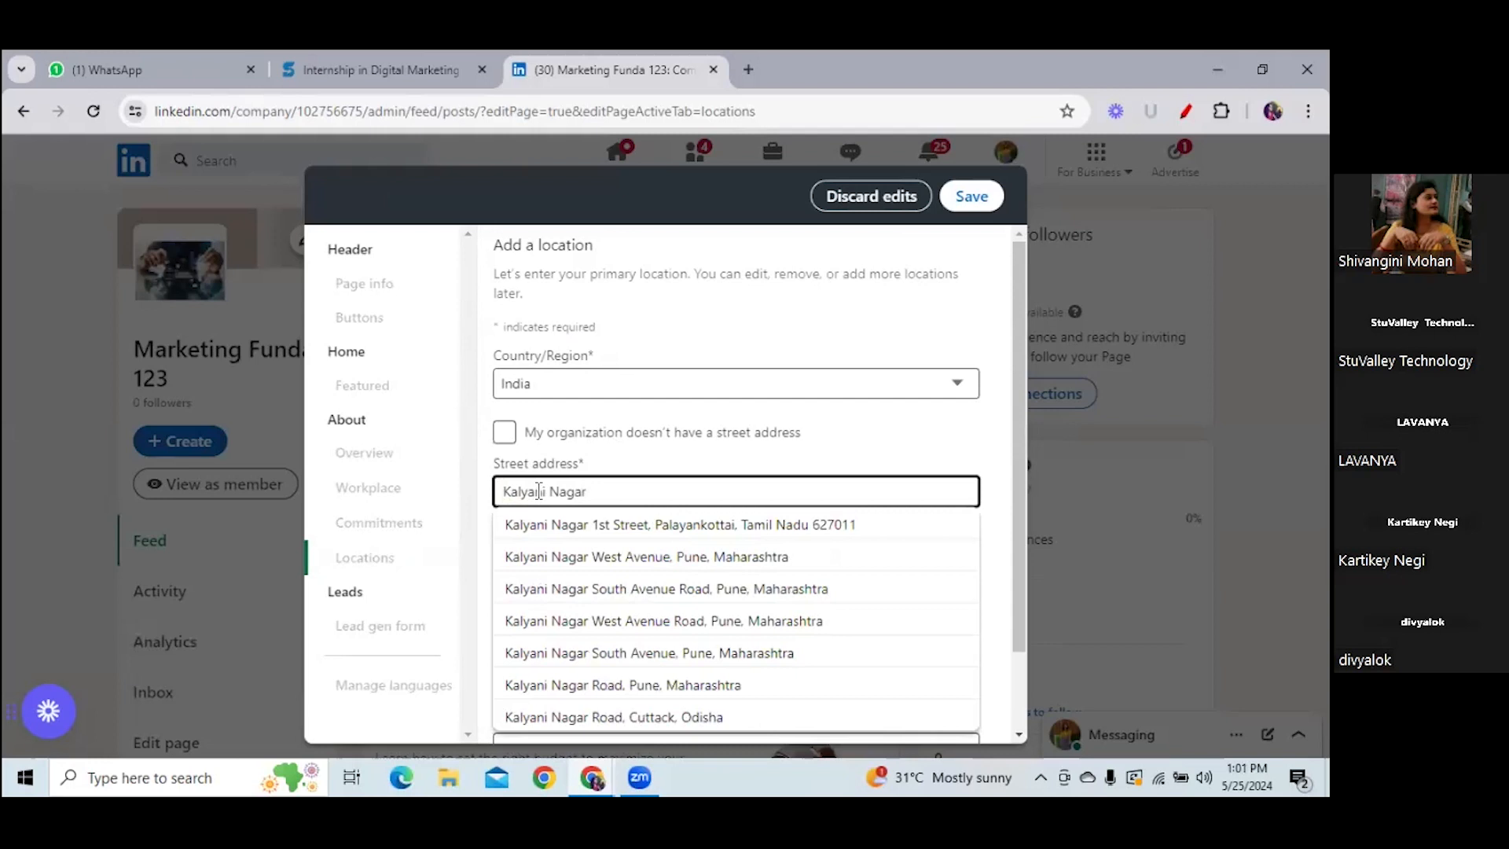
click(573, 556)
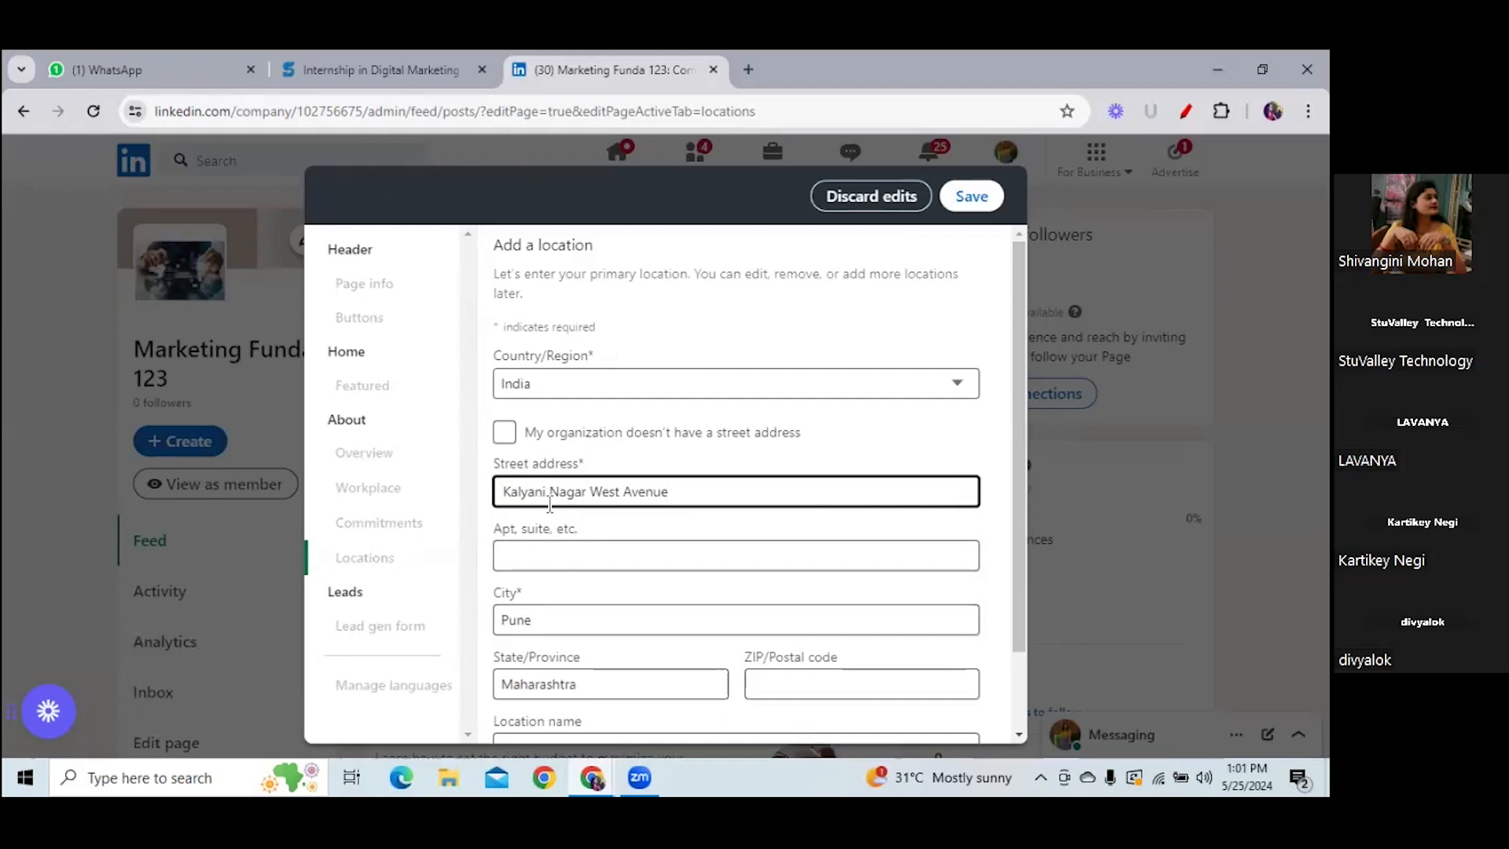
- Switch the address to a Keshav Nagar, Pune suggestion and save it as Headquarters
key(BackSpace)
key(BackSpace)
key(BackSpace)
key(BackSpace)
key(BackSpace)
key(BackSpace)
key(BackSpace)
key(BackSpace)
key(BackSpace)
key(BackSpace)
key(BackSpace)
key(BackSpace)
key(BackSpace)
key(BackSpace)
key(BackSpace)
key(BackSpace)
key(BackSpace)
key(BackSpace)
key(BackSpace)
key(BackSpace)
text(Keshav)
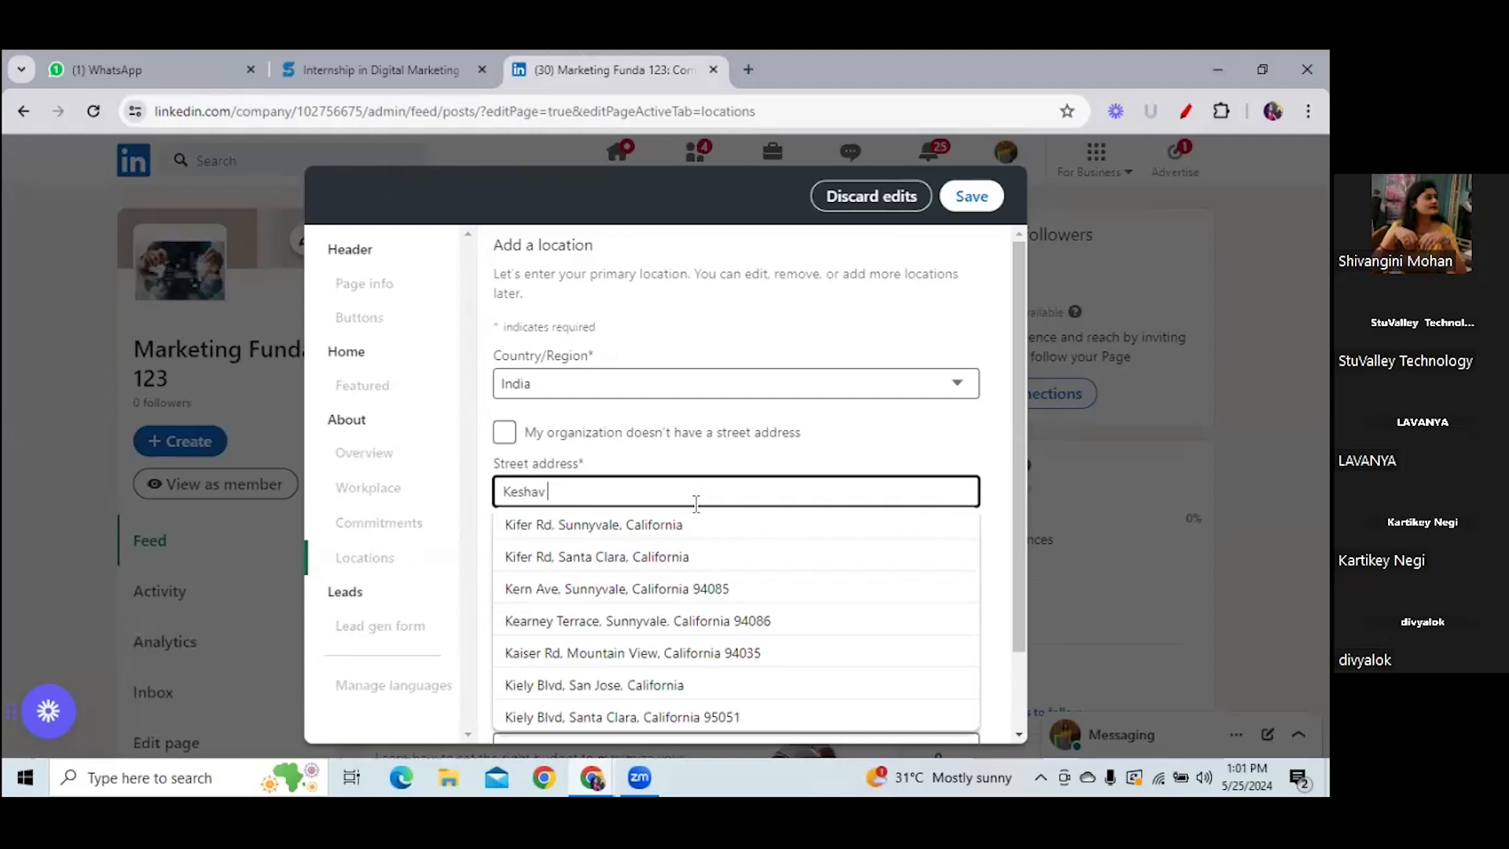
text( nagar)
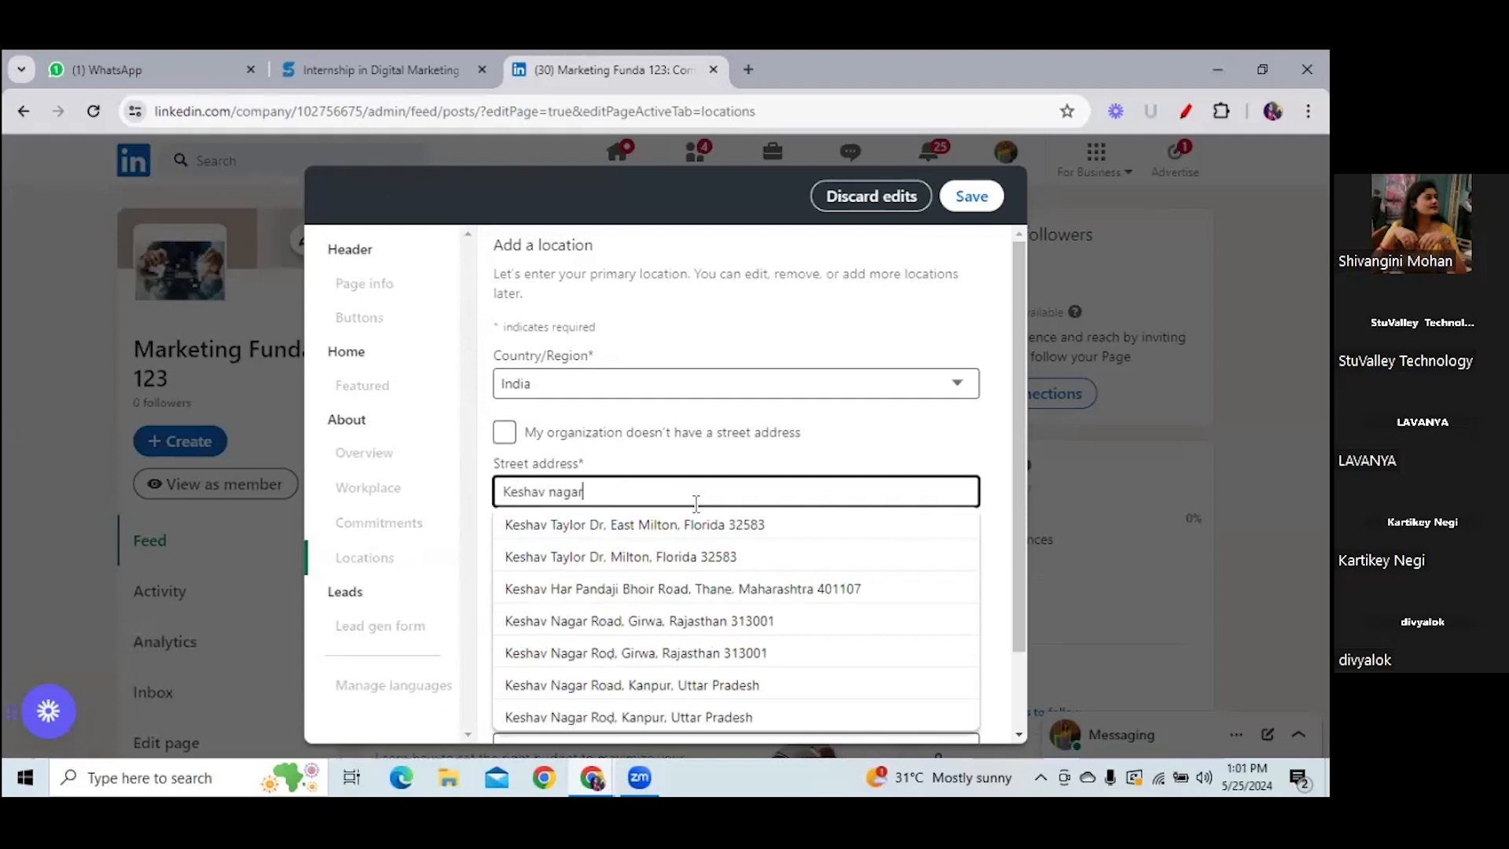
click(668, 525)
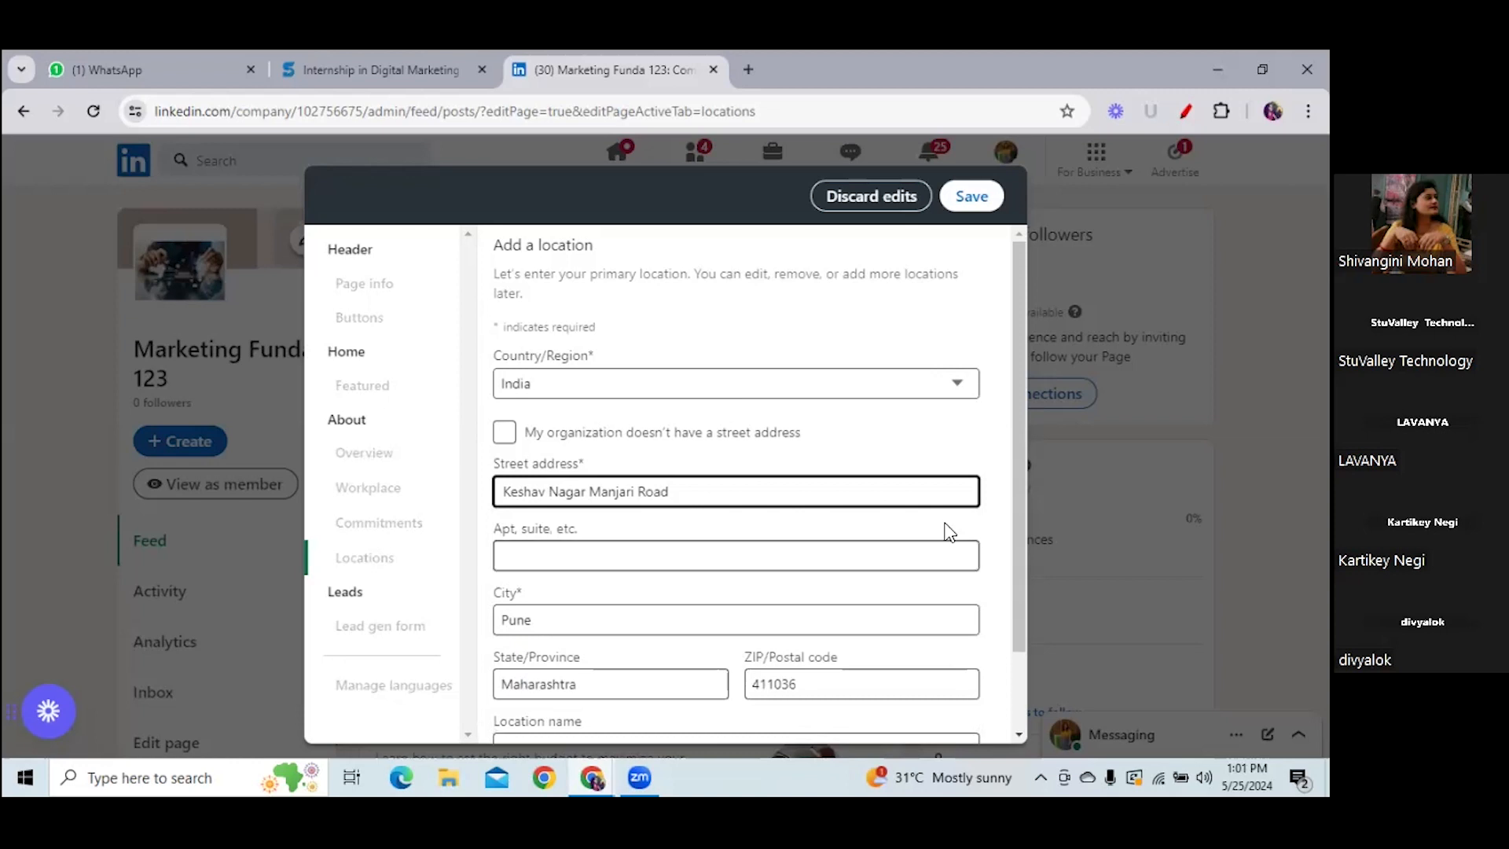
scroll(1022, 550, down, 2)
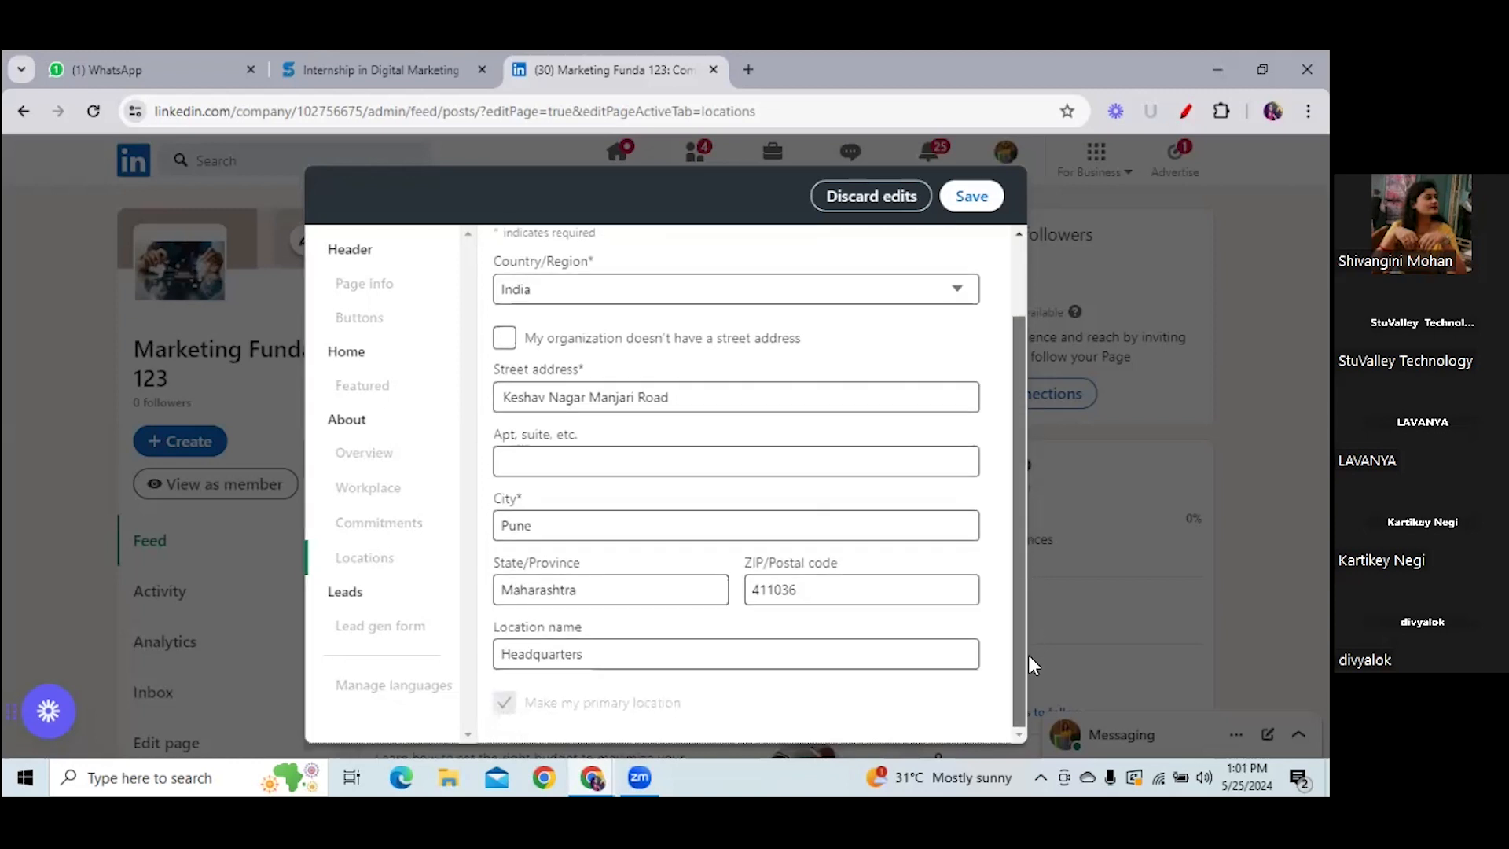
click(590, 653)
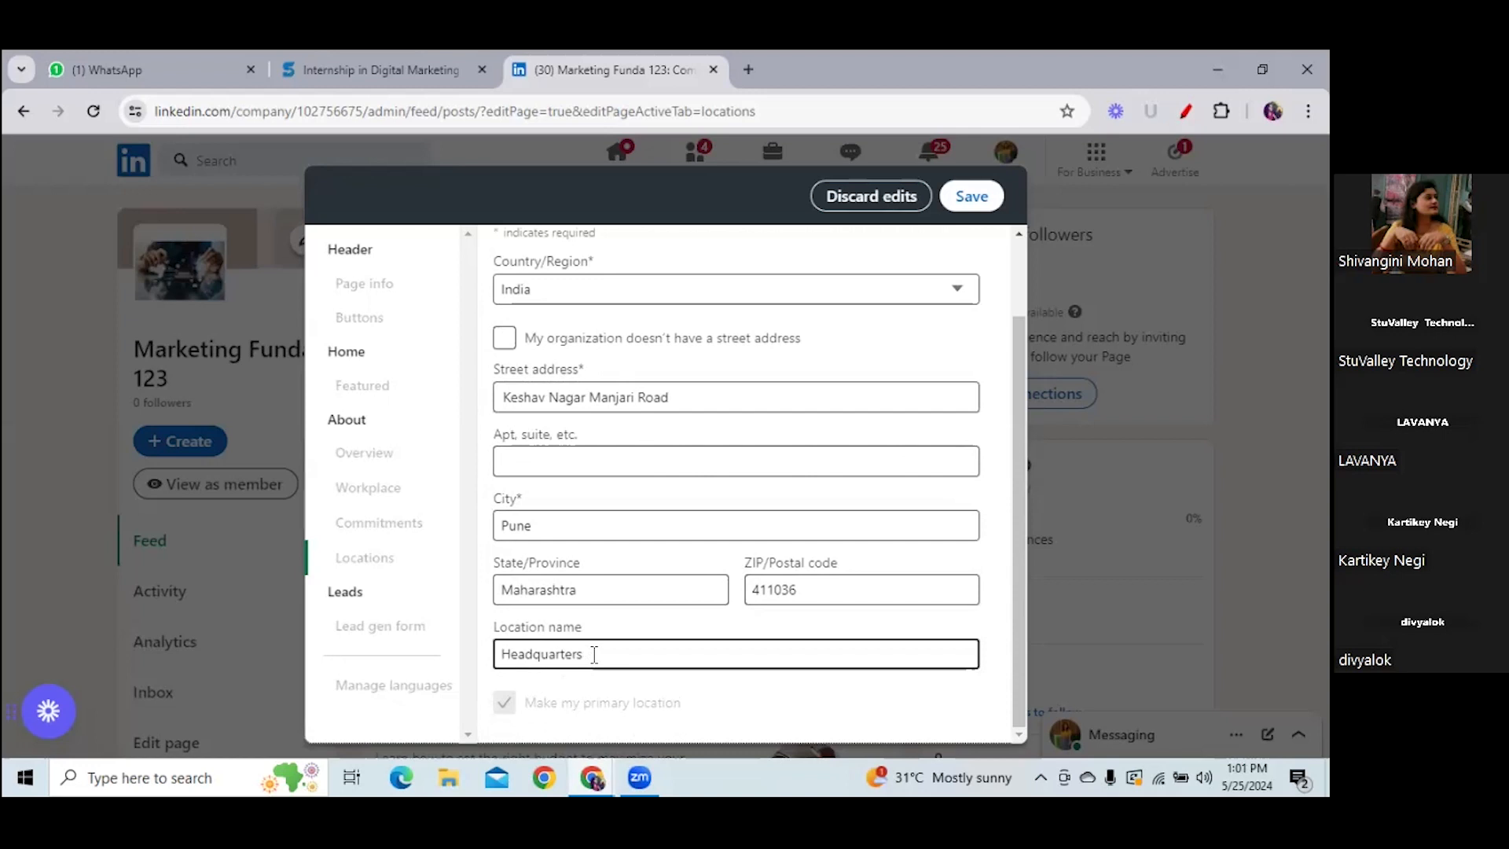
click(972, 199)
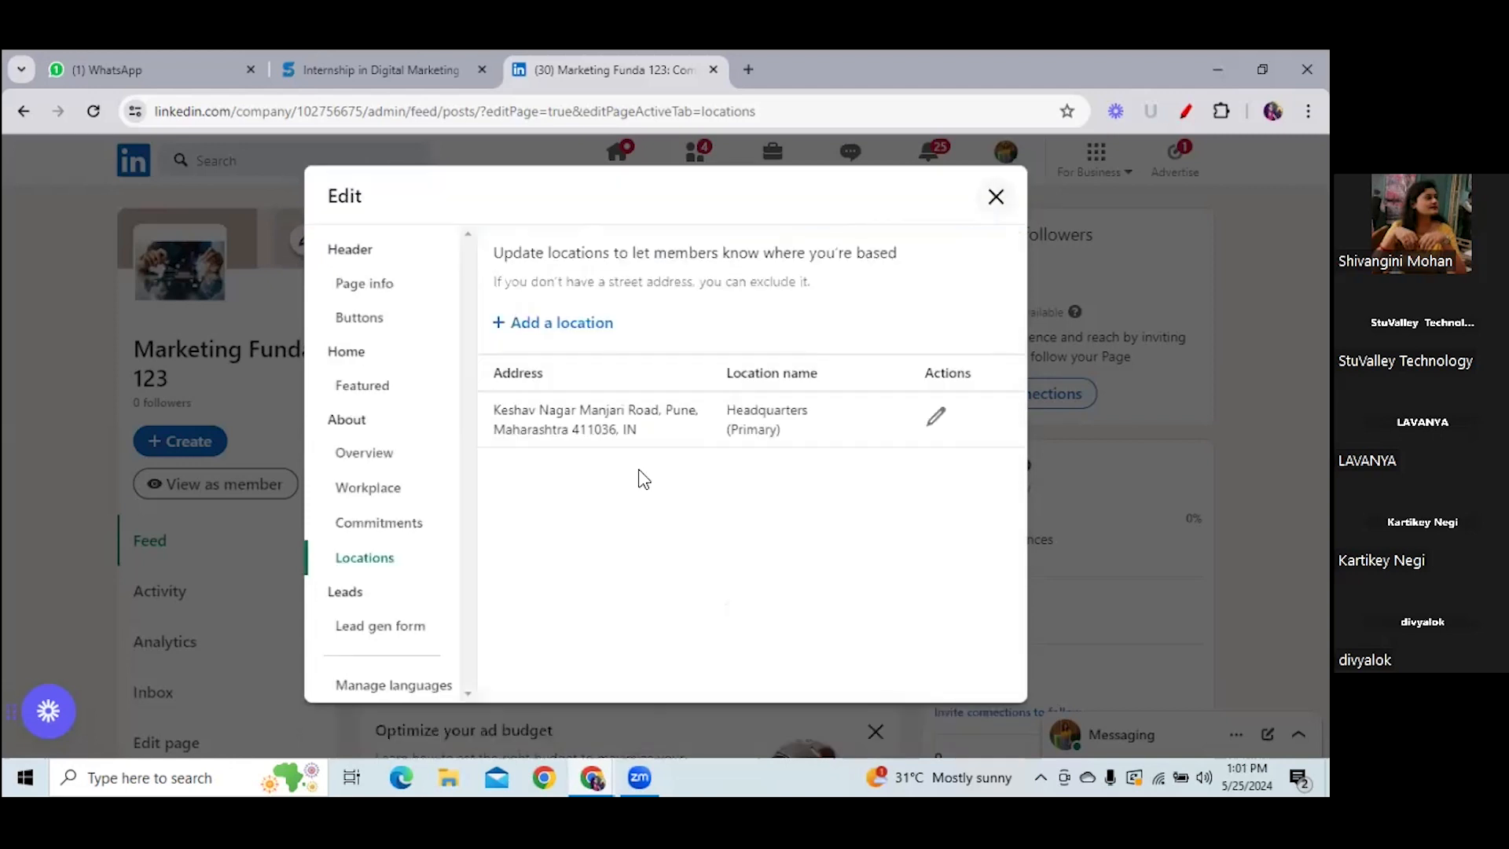
- Add and save a second India location from a saved Pune address suggestion
click(567, 327)
click(578, 338)
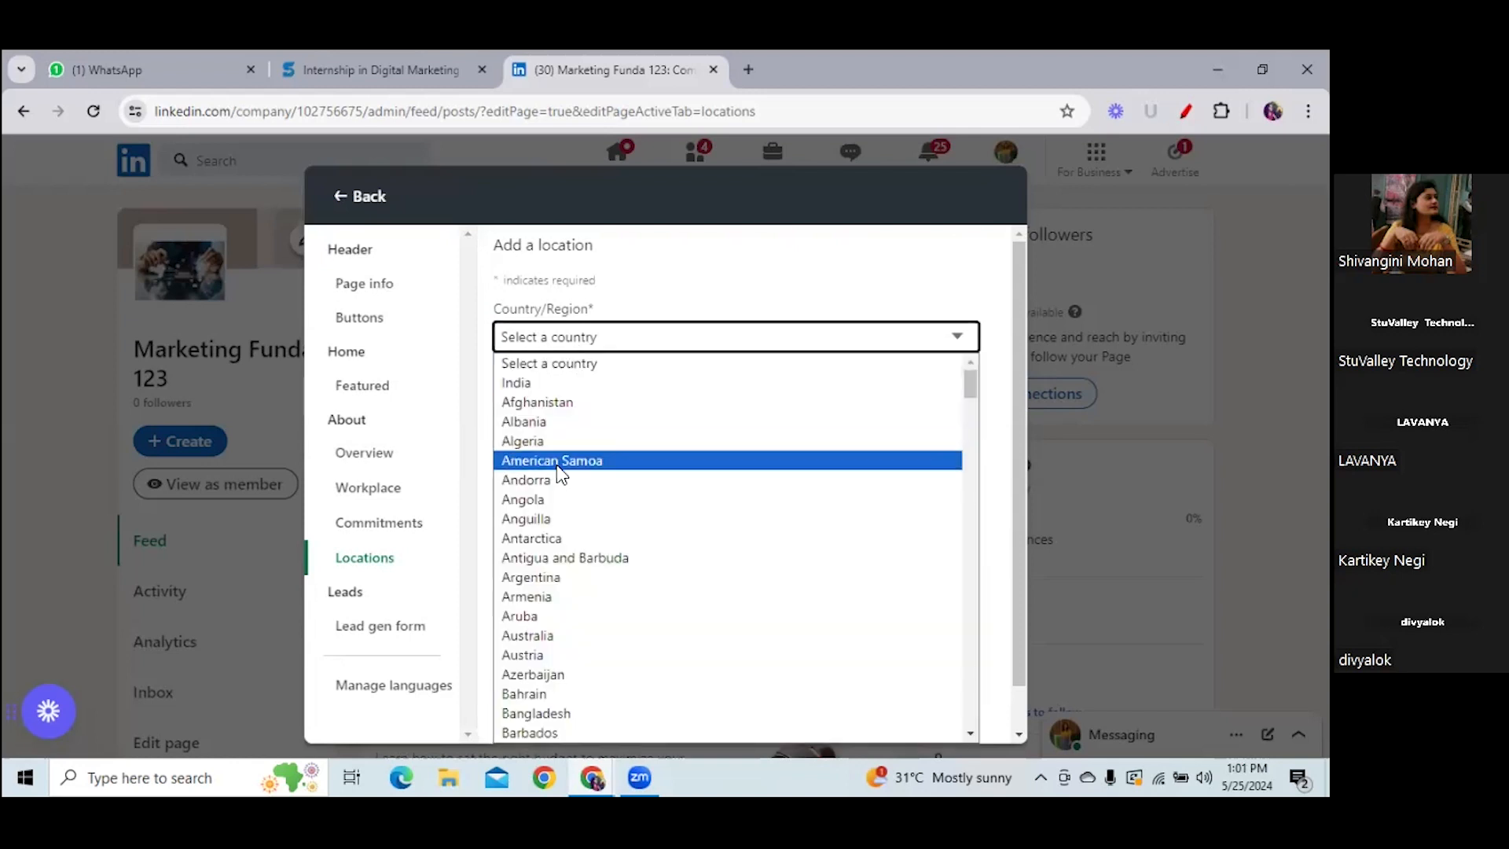
click(544, 384)
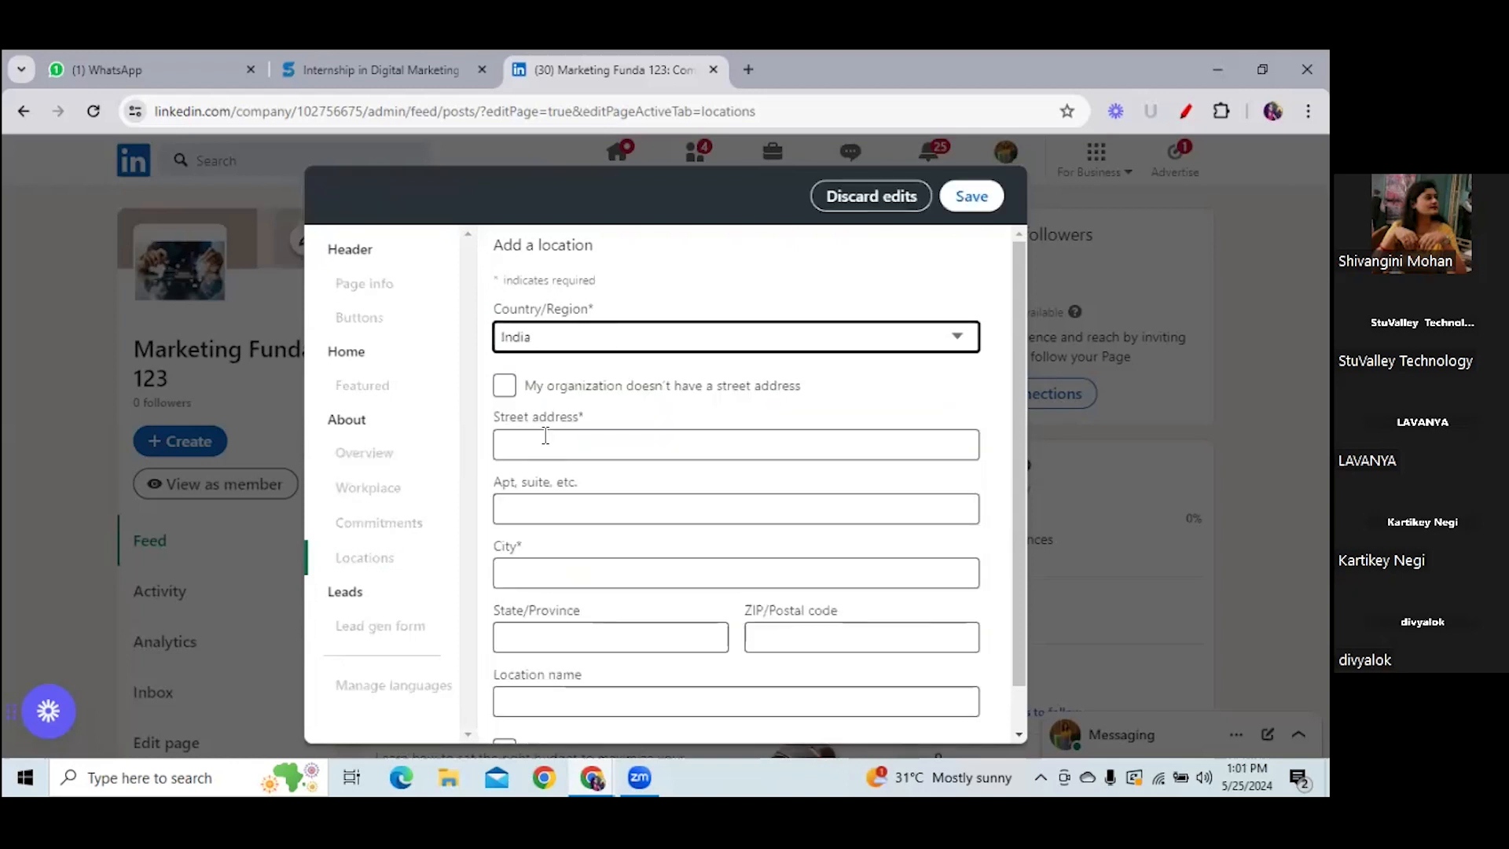
click(546, 440)
click(654, 500)
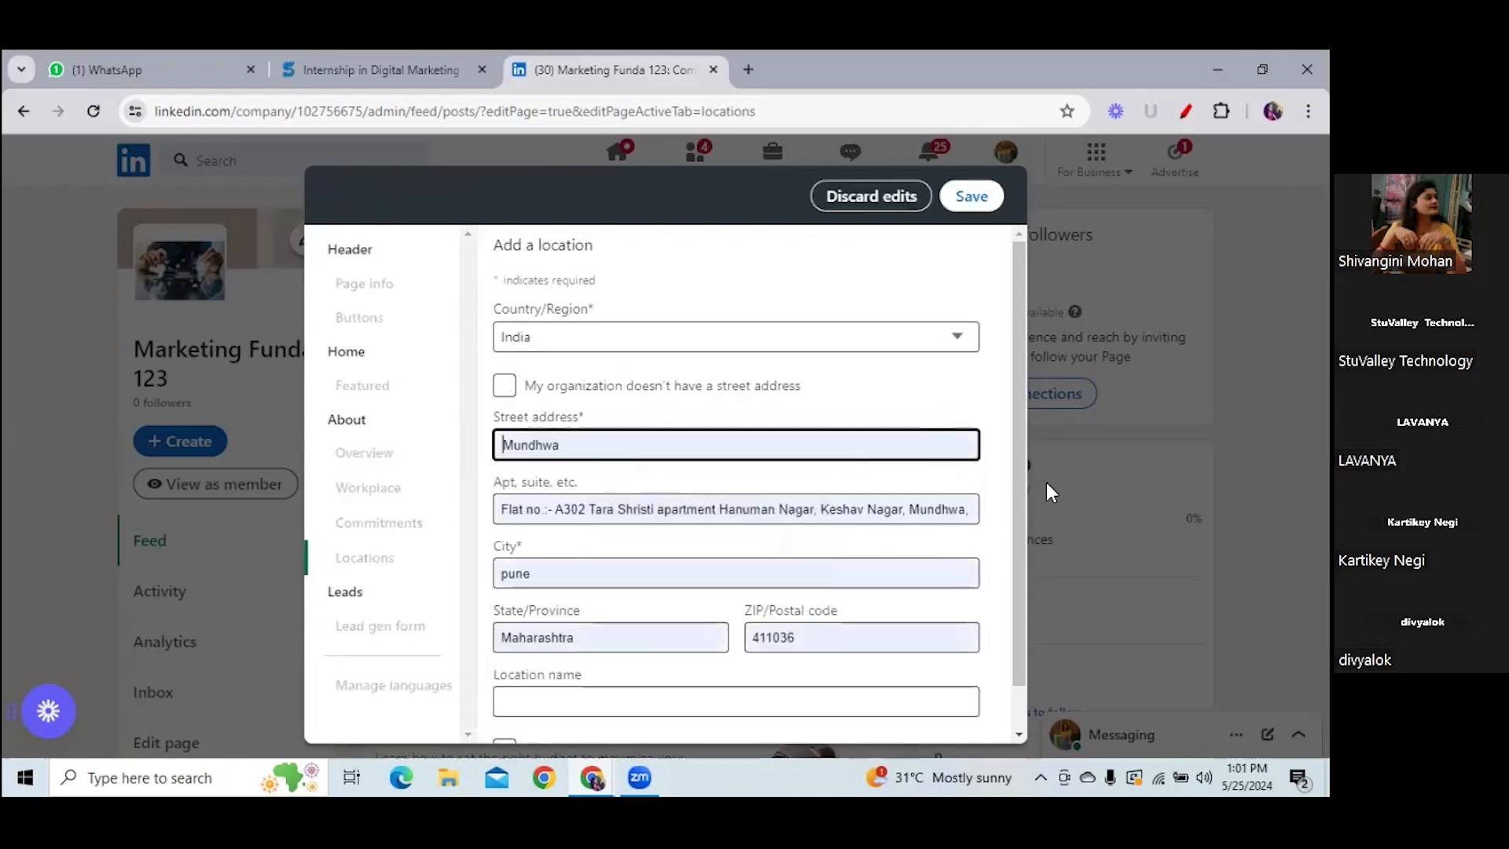
drag(1021, 484, 1026, 548)
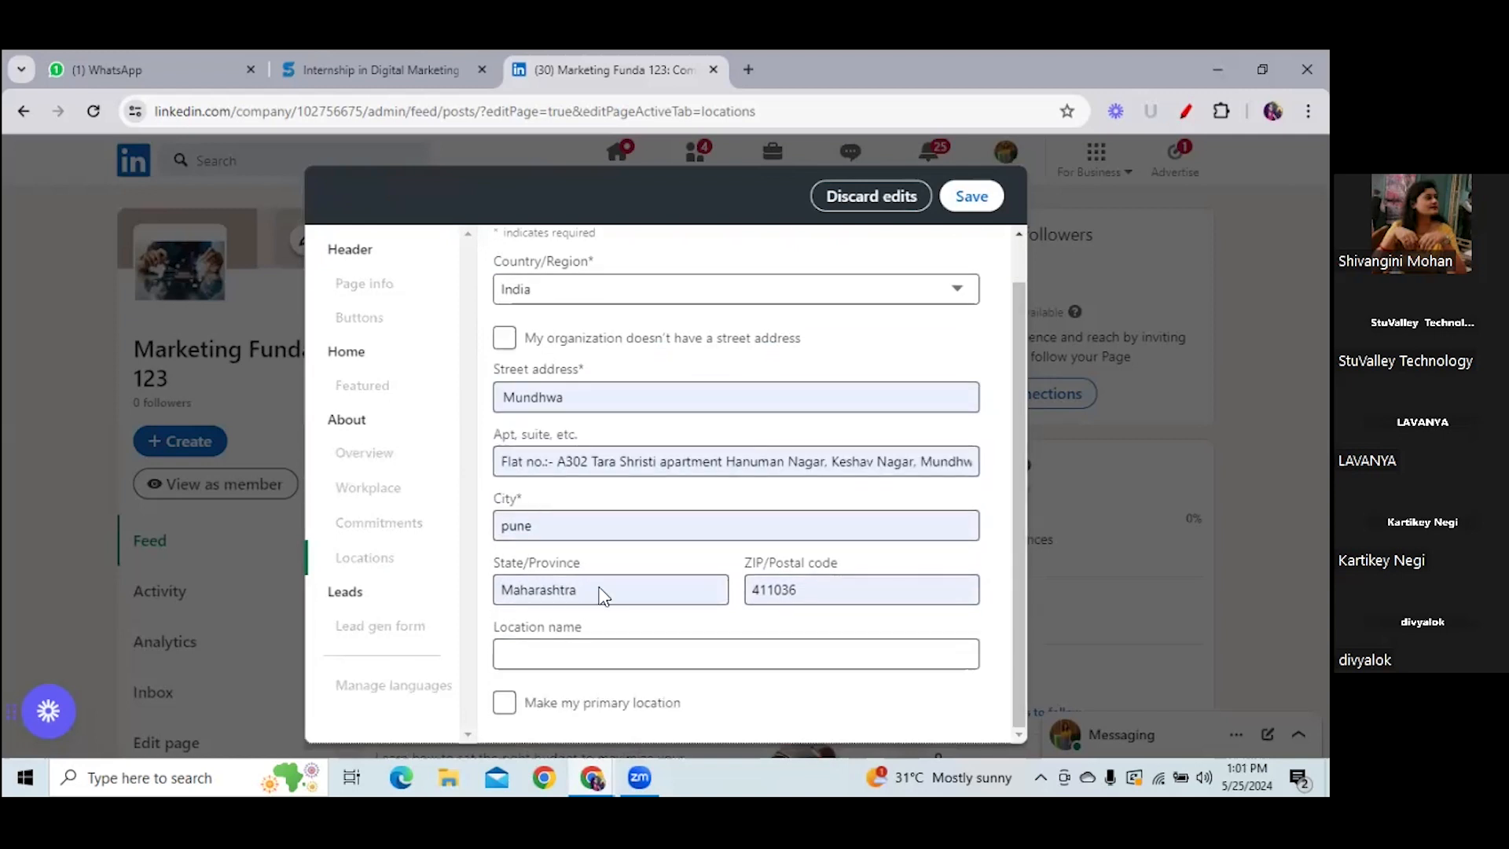
click(968, 201)
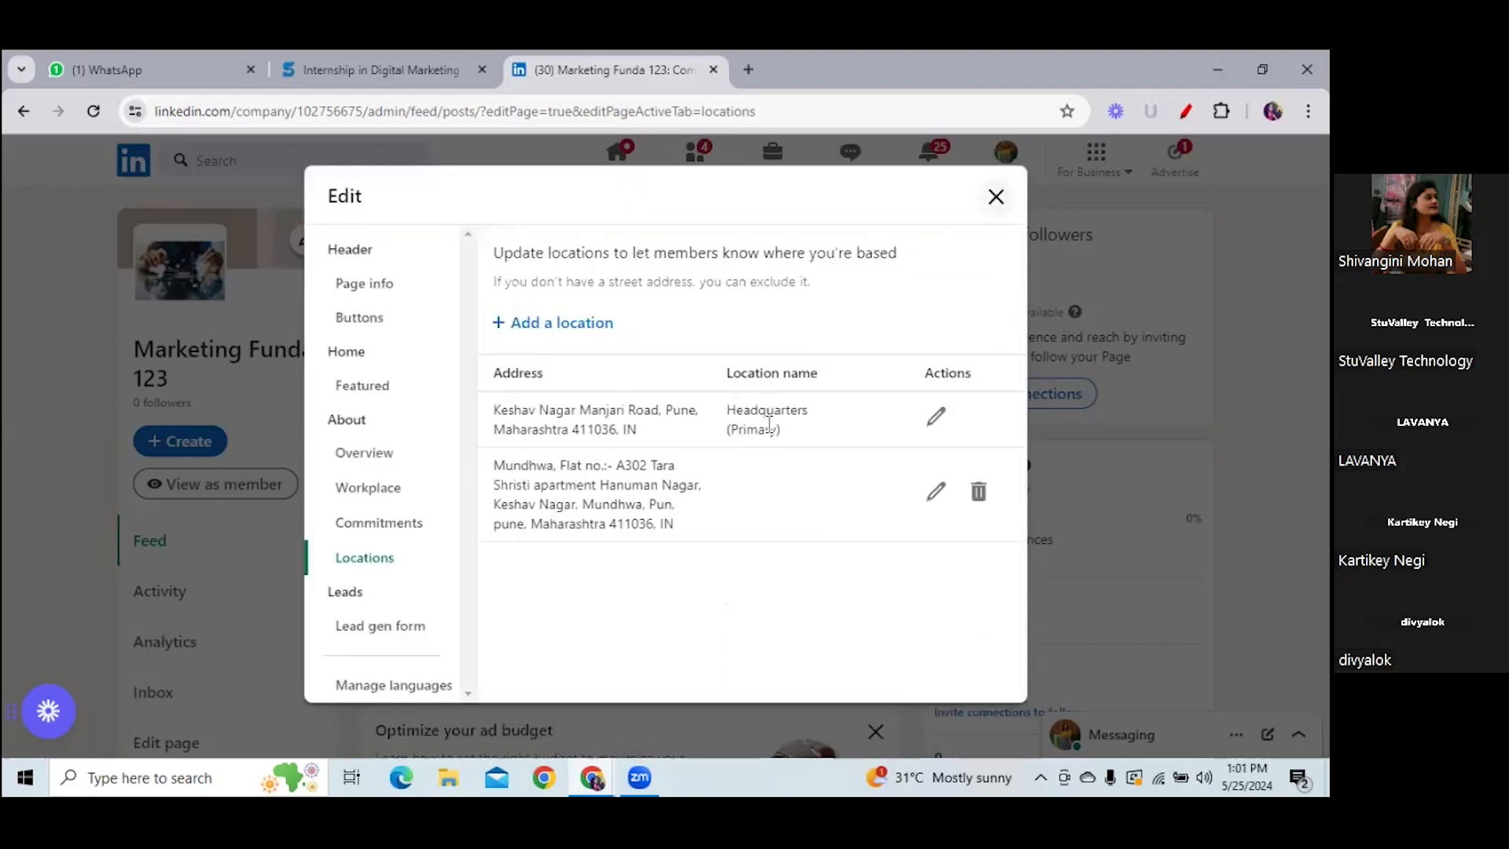
- Name the second location '1st branch' and save it
drag(737, 412, 810, 414)
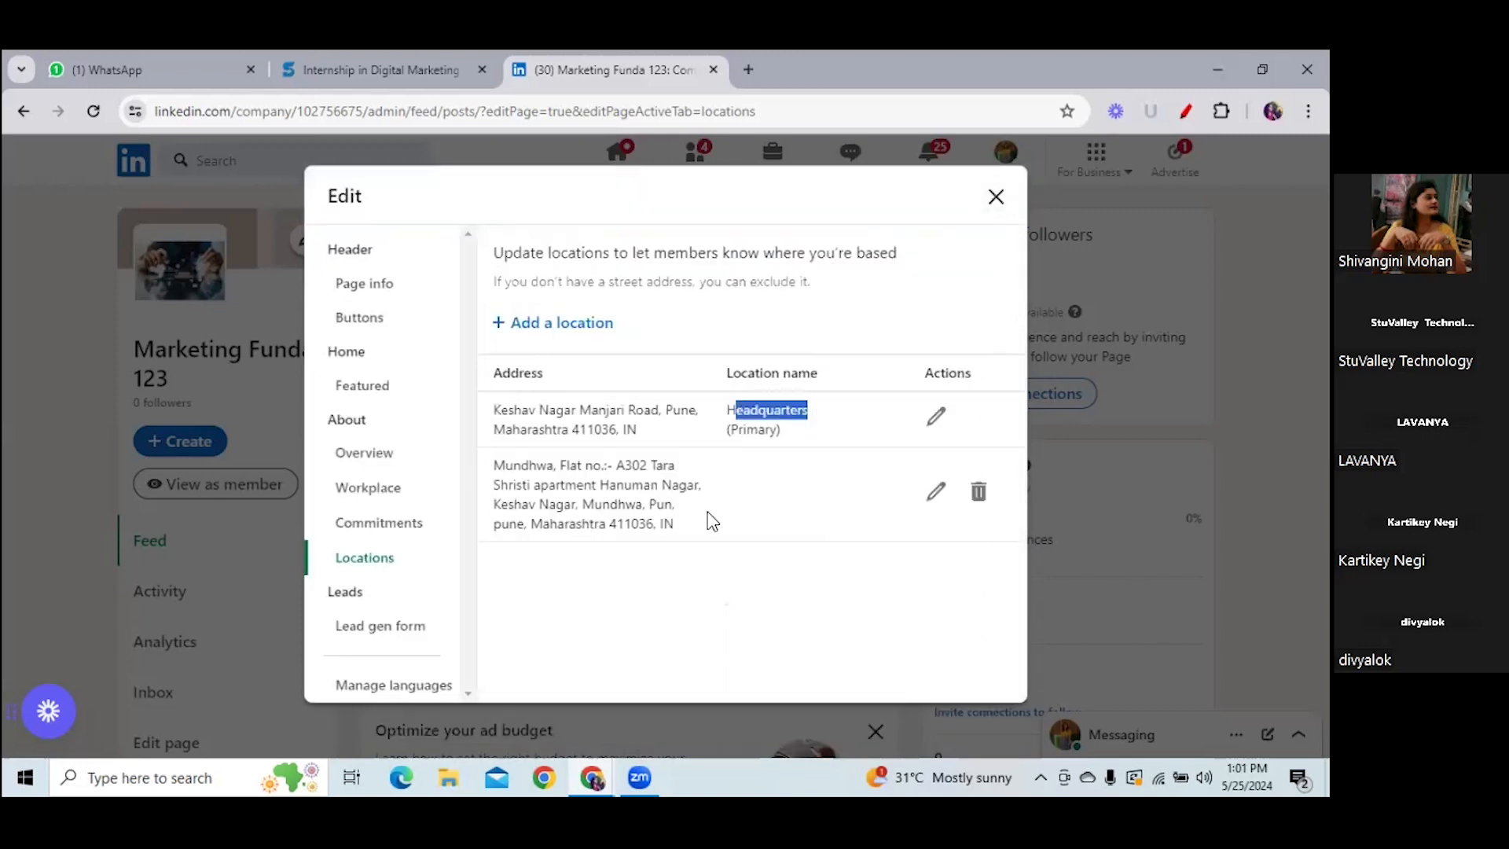
click(935, 493)
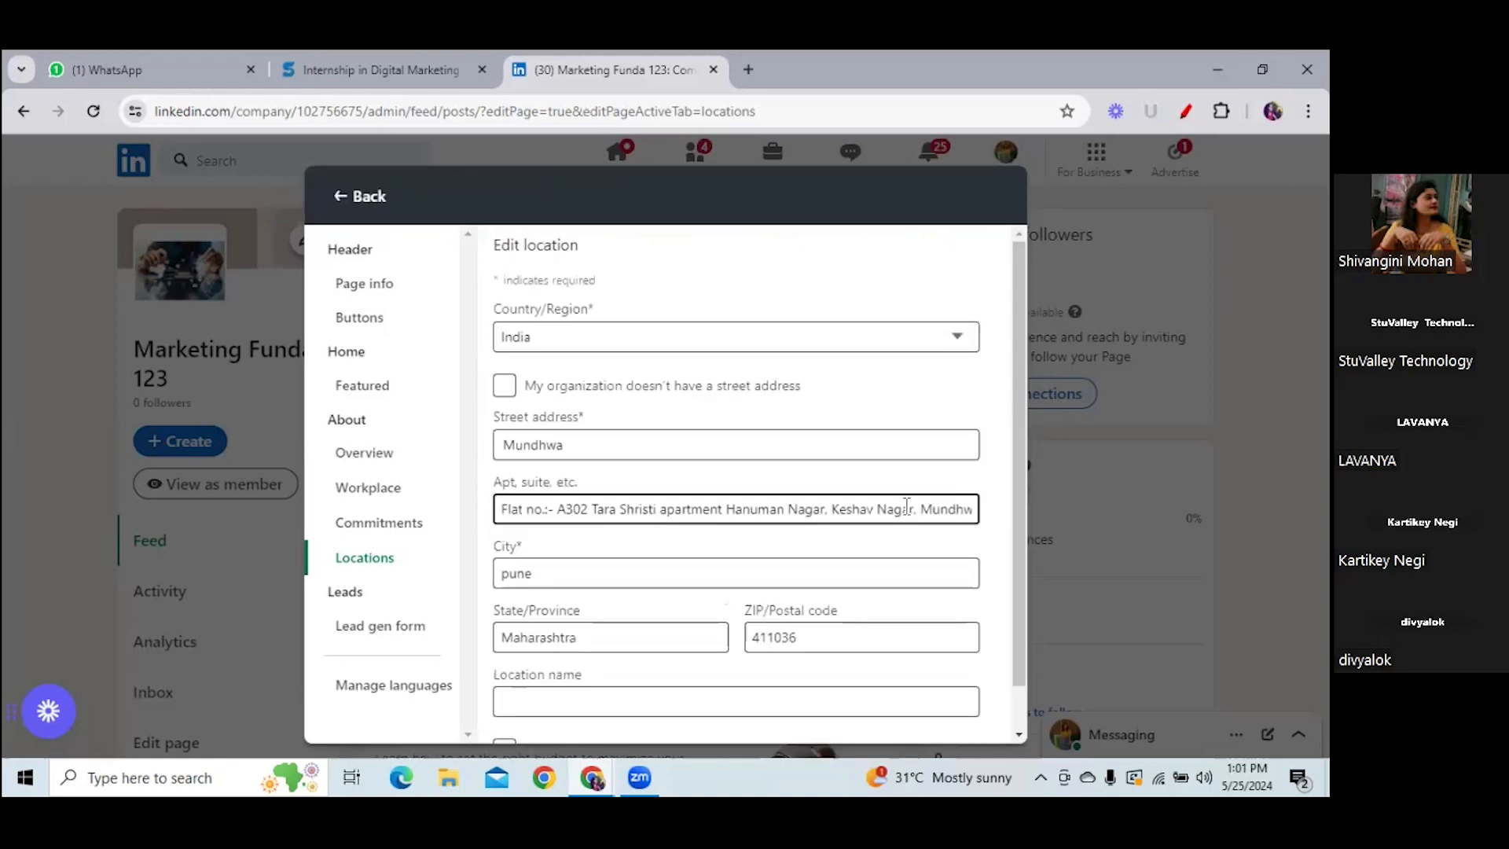
scroll(1022, 554, down, 1)
click(670, 650)
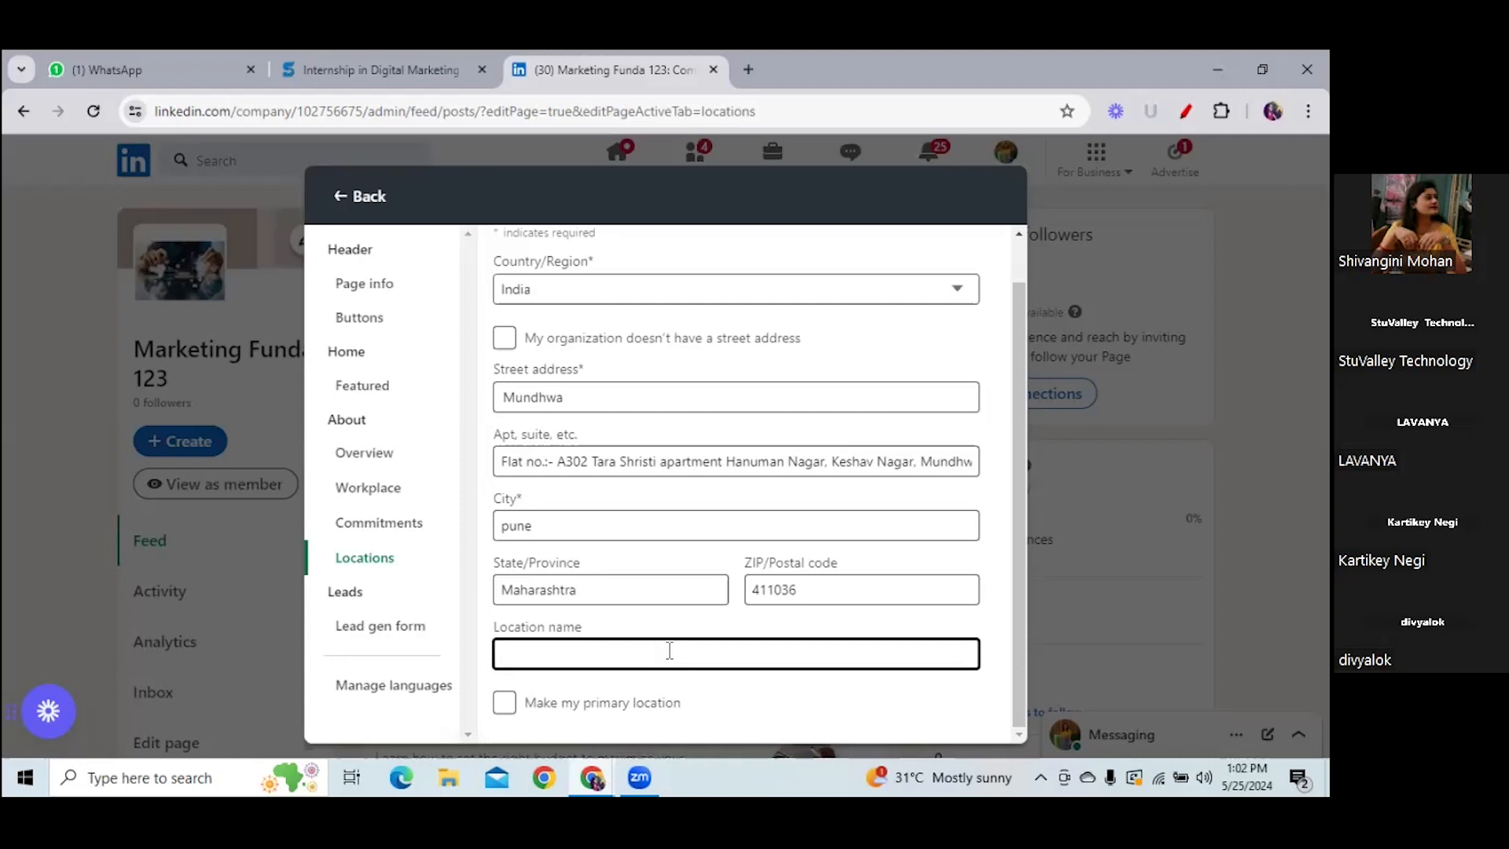
text(Bra)
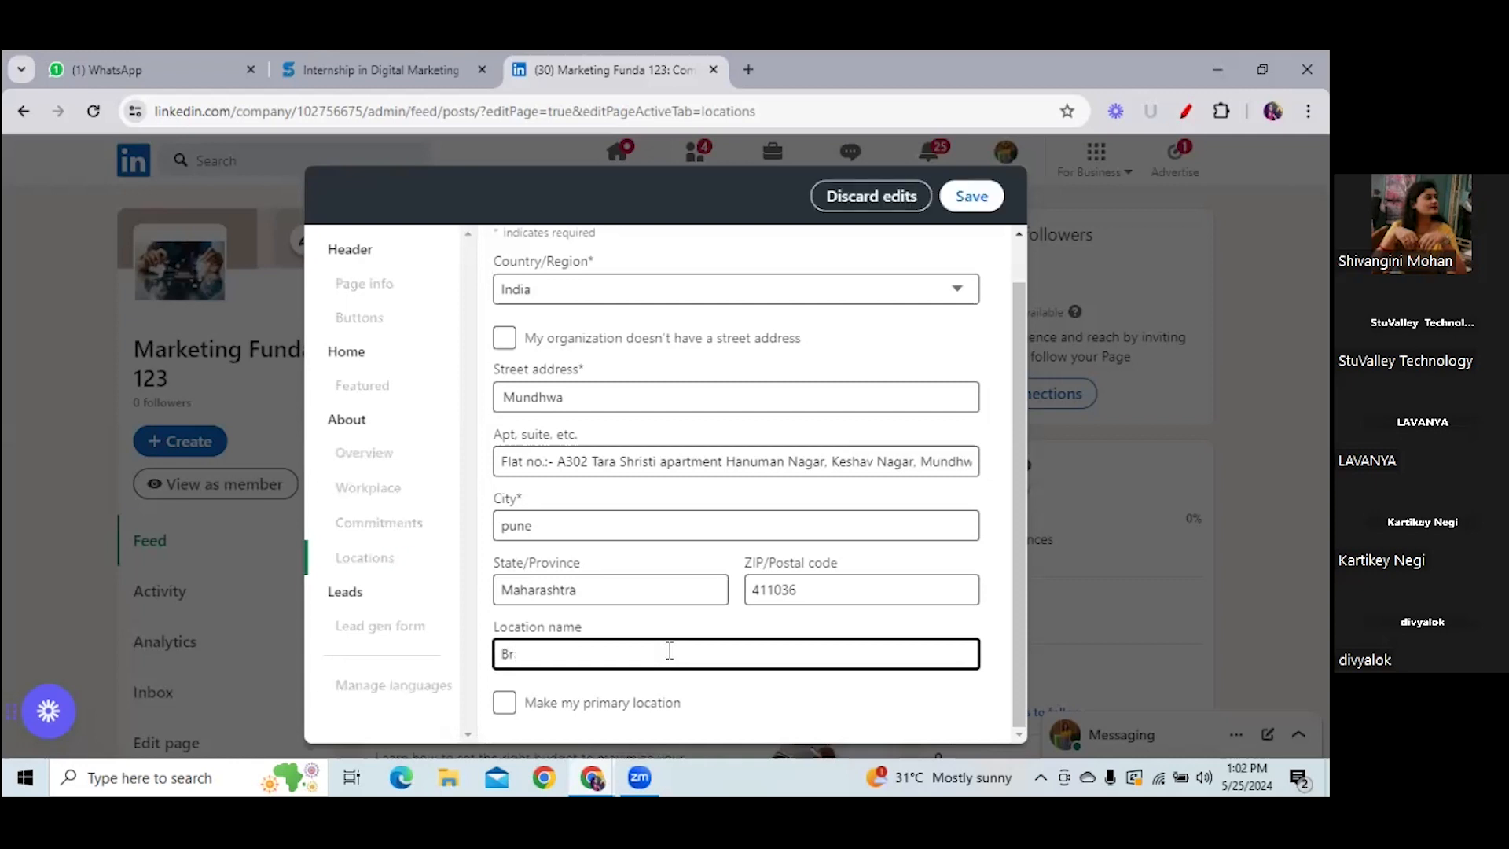
key(BackSpace)
key(BackSpace)
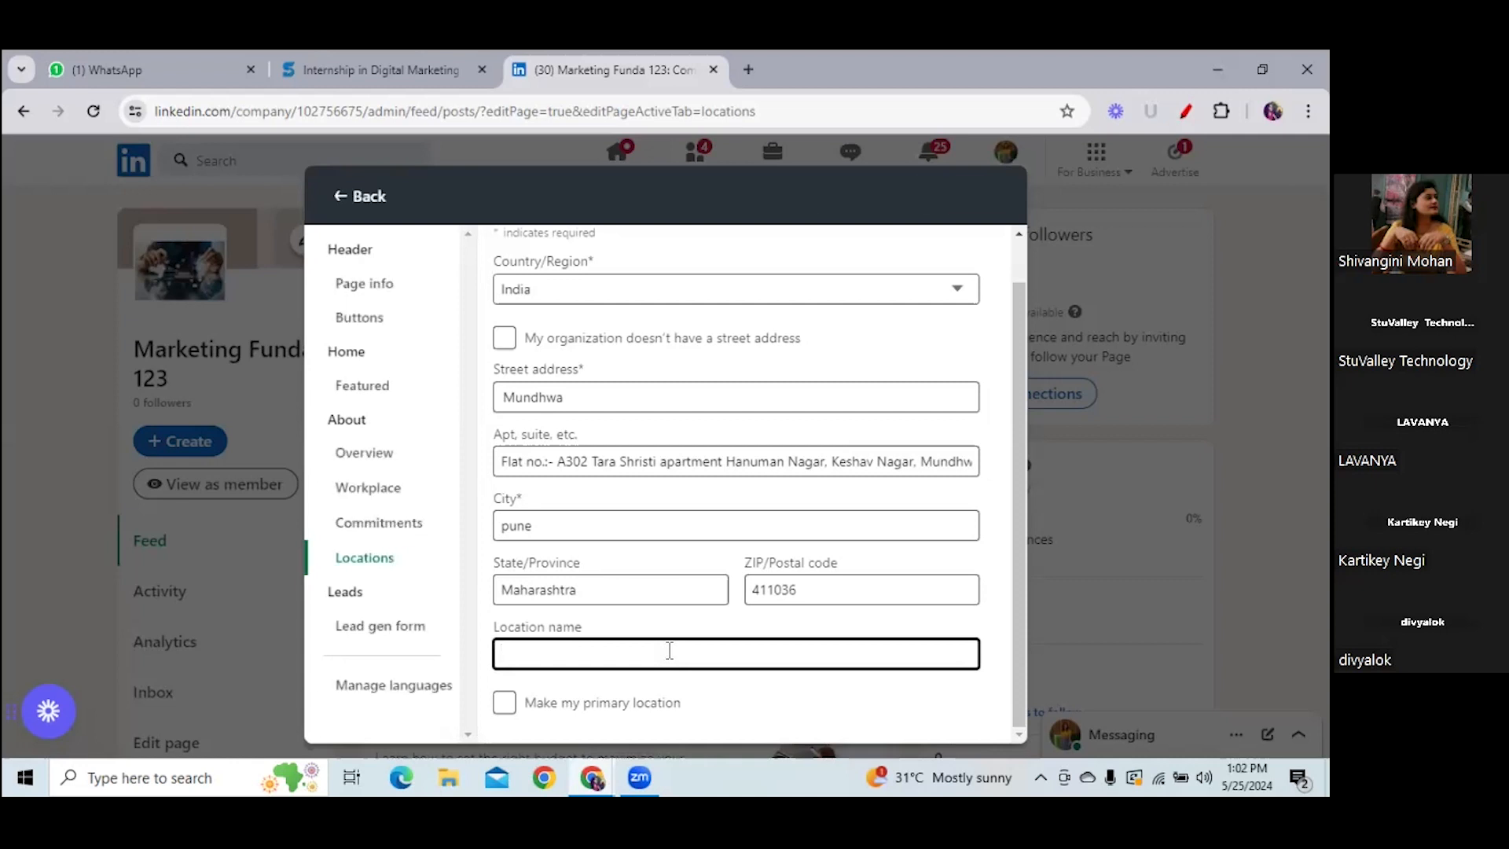
text(1st b)
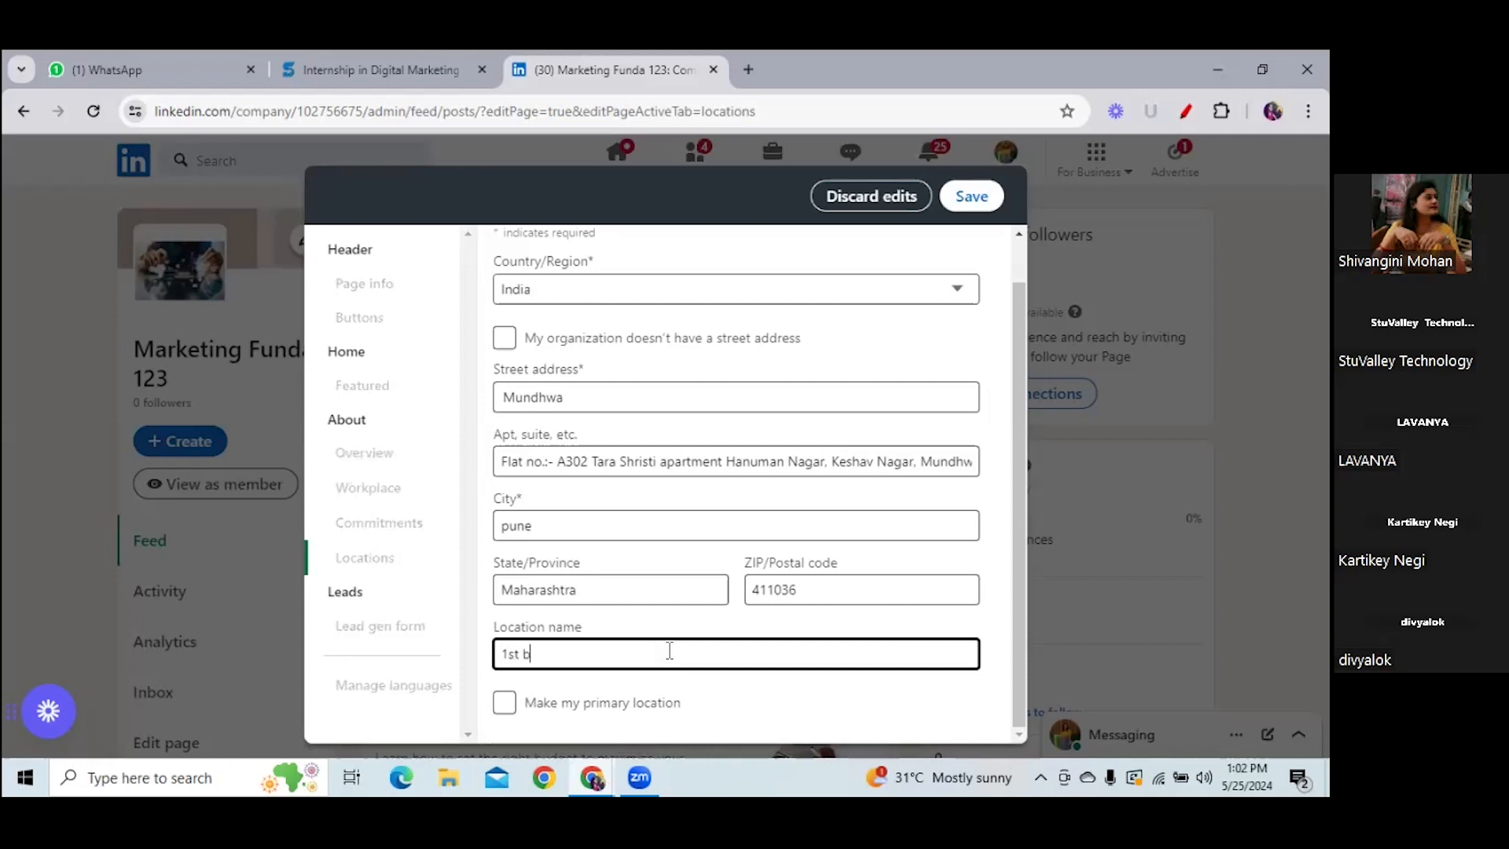
text(ranch)
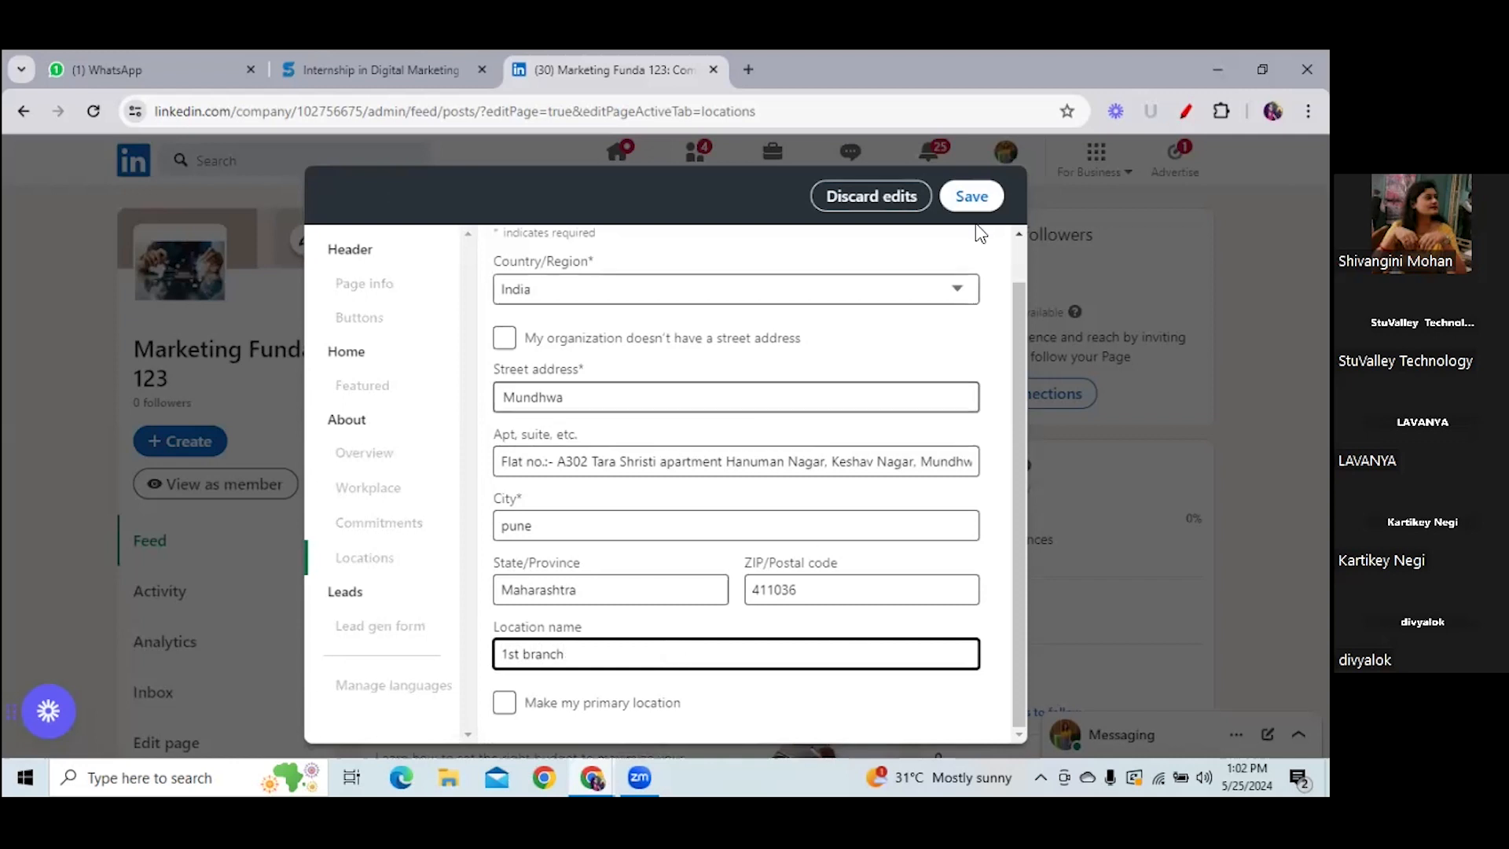
click(972, 200)
click(971, 198)
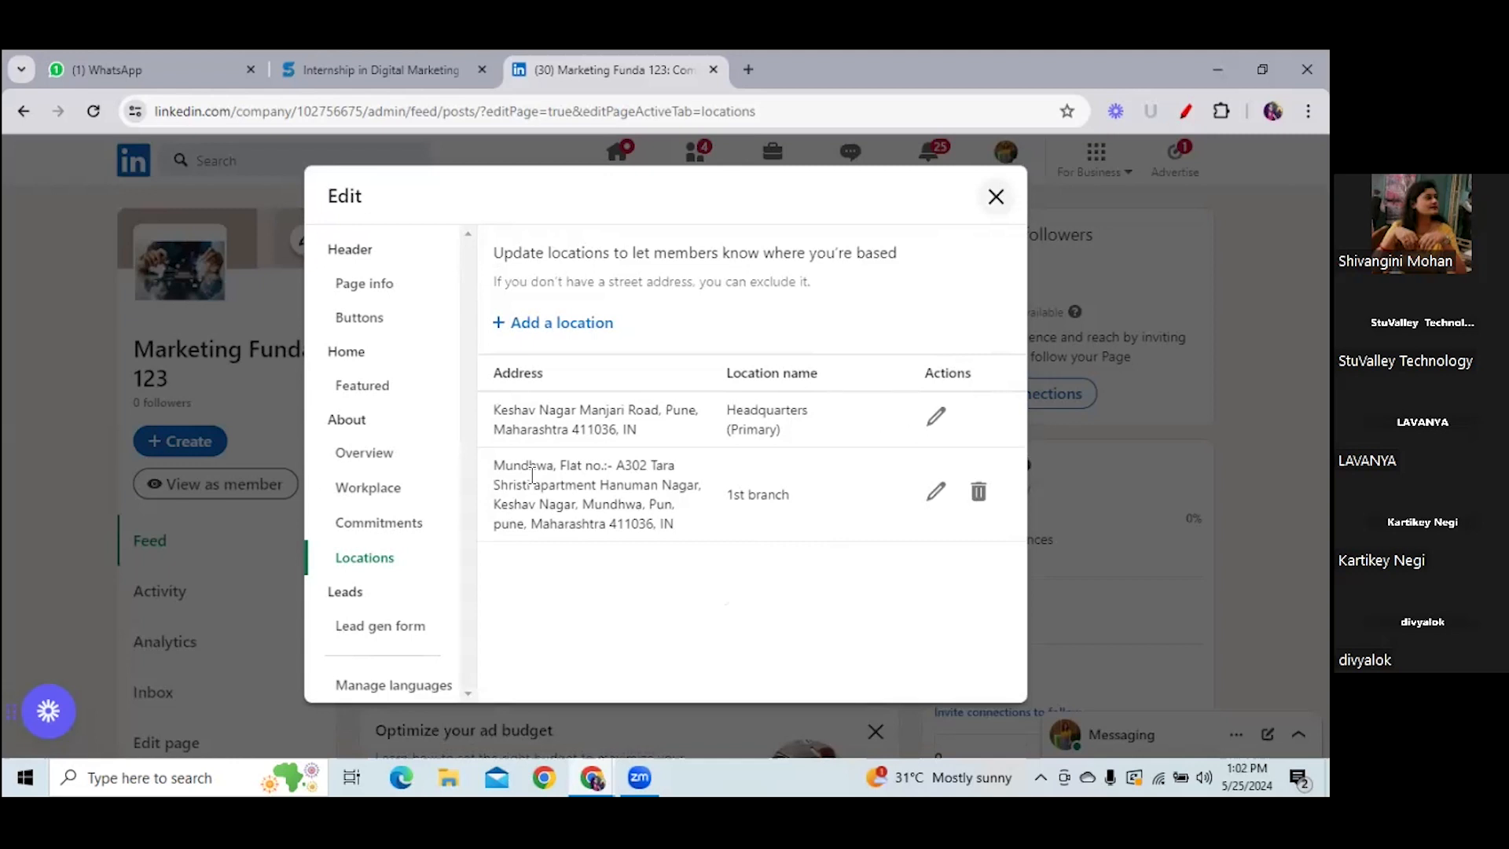
- Open the Lead gen form settings, then type 'google form' in a new tab
click(382, 629)
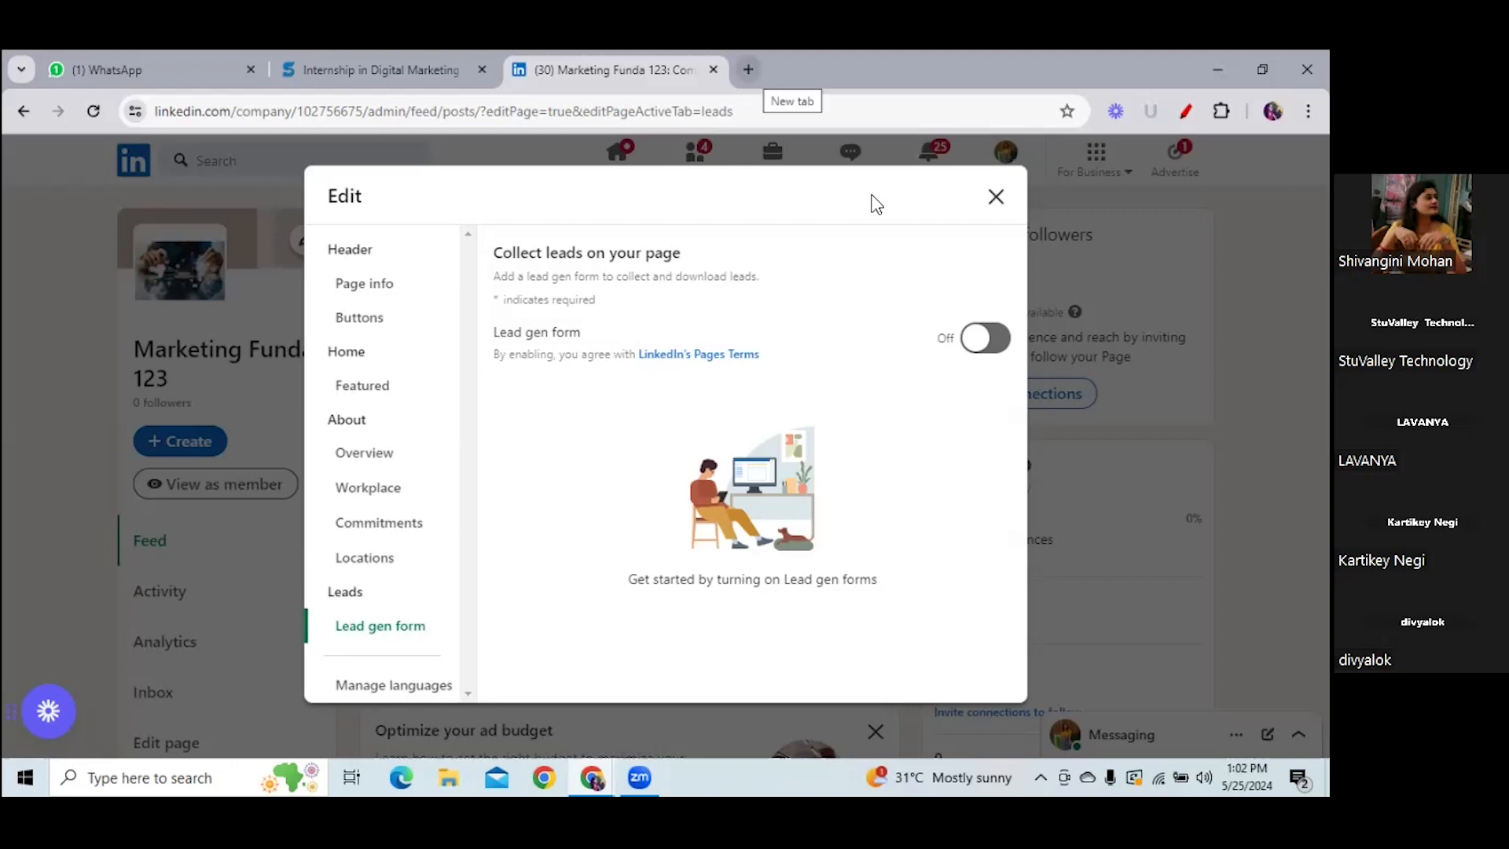
key(ctrl+t)
text(google)
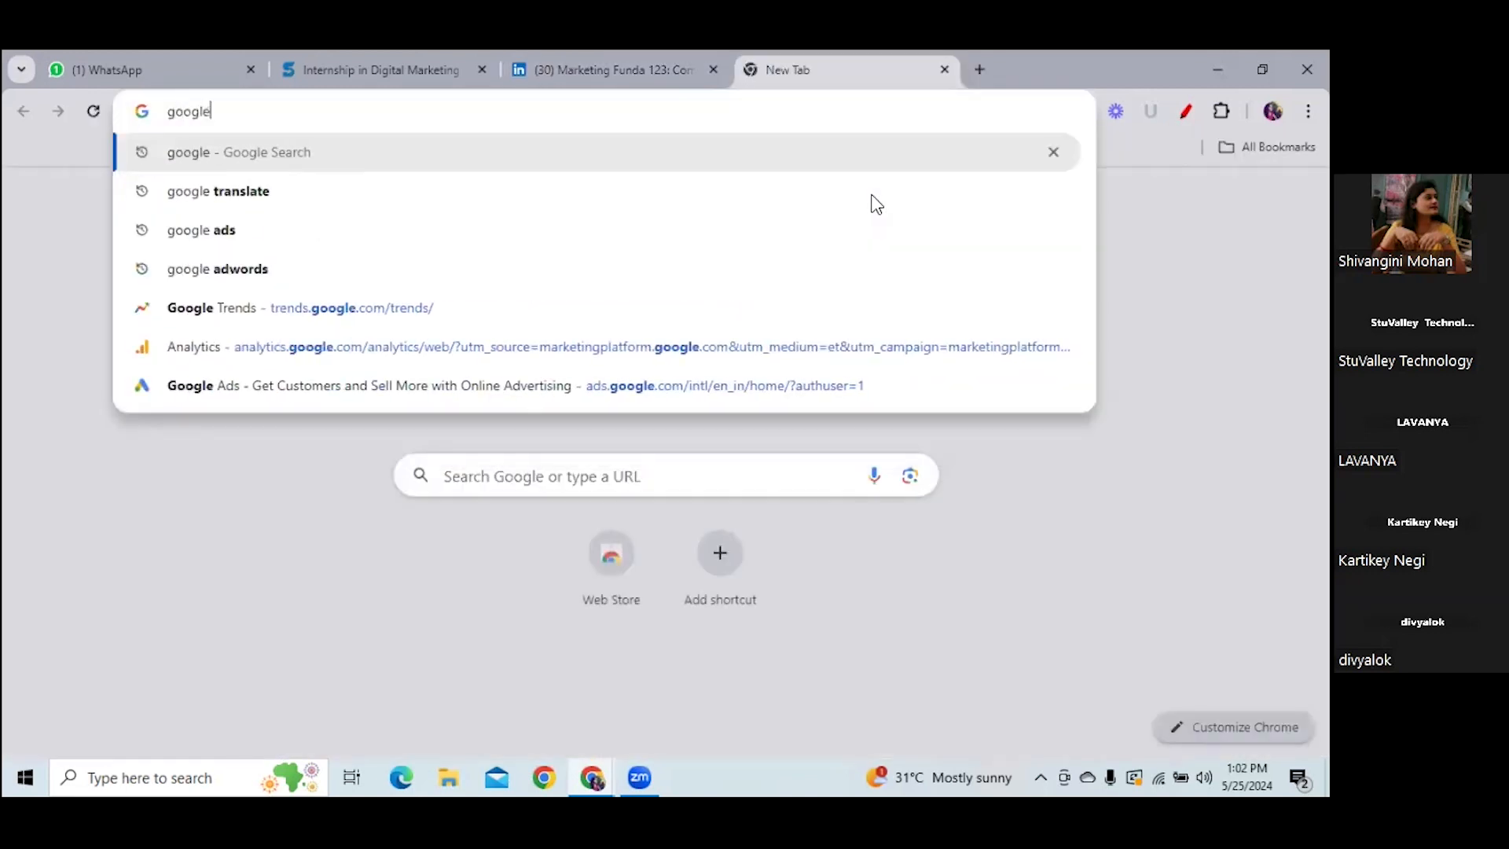
text( form)
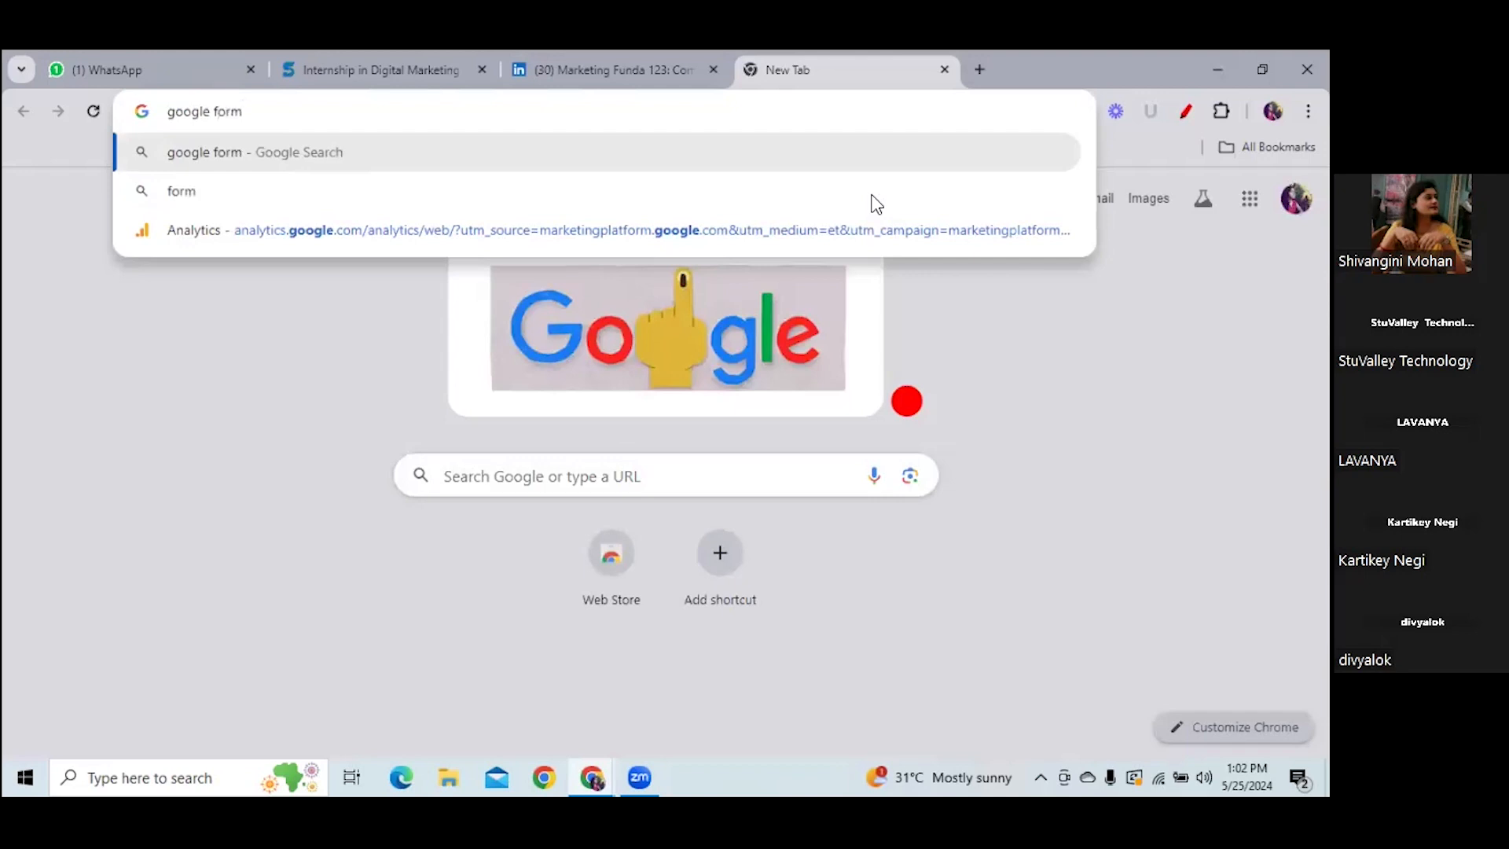
- Search Google for 'google form', then return to LinkedIn's Lead gen form settings
key(Return)
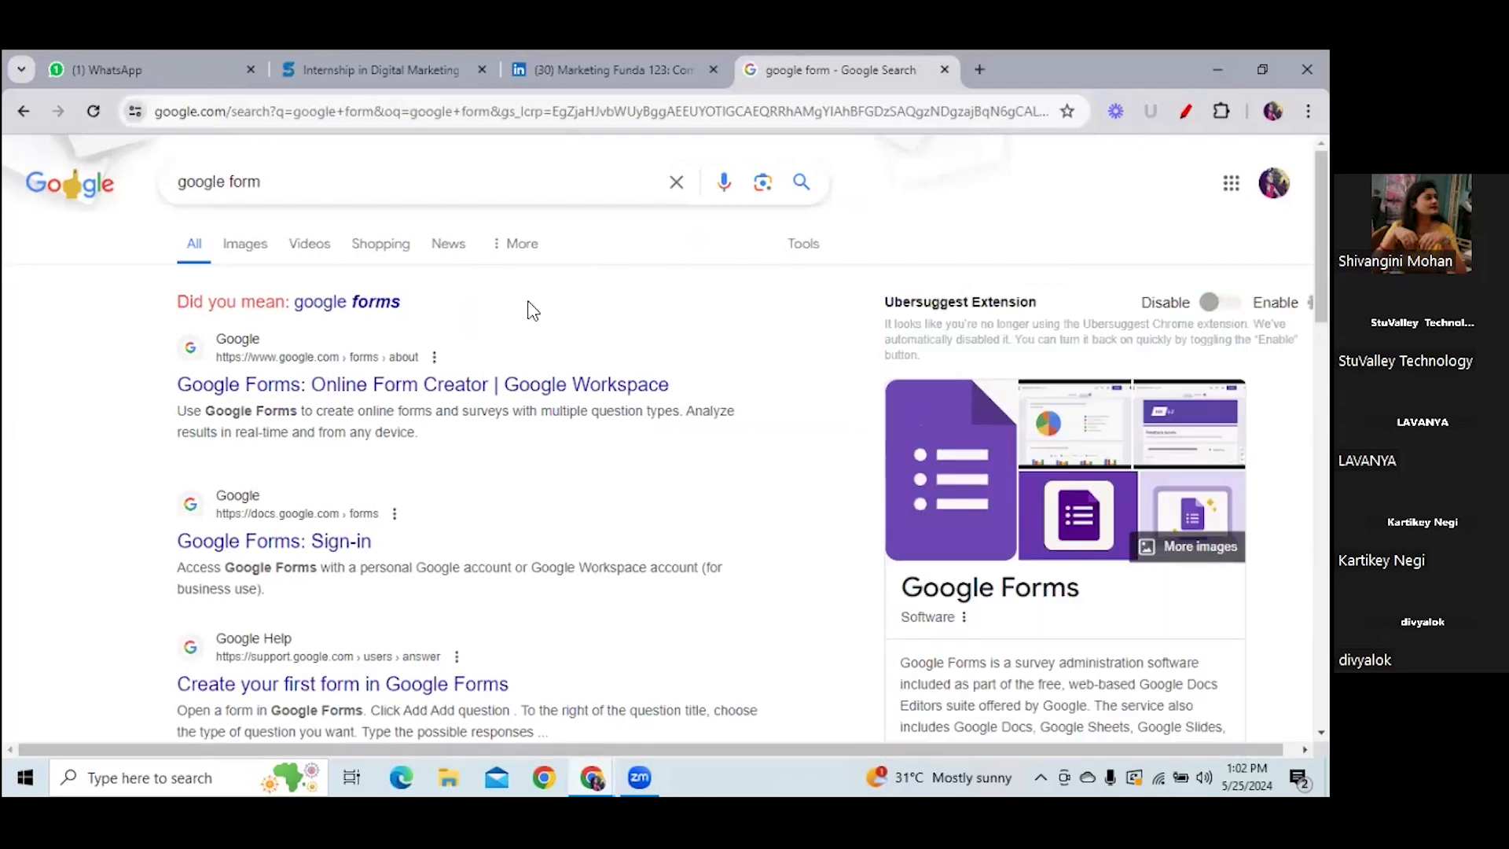
key(ctrl+shift+Tab)
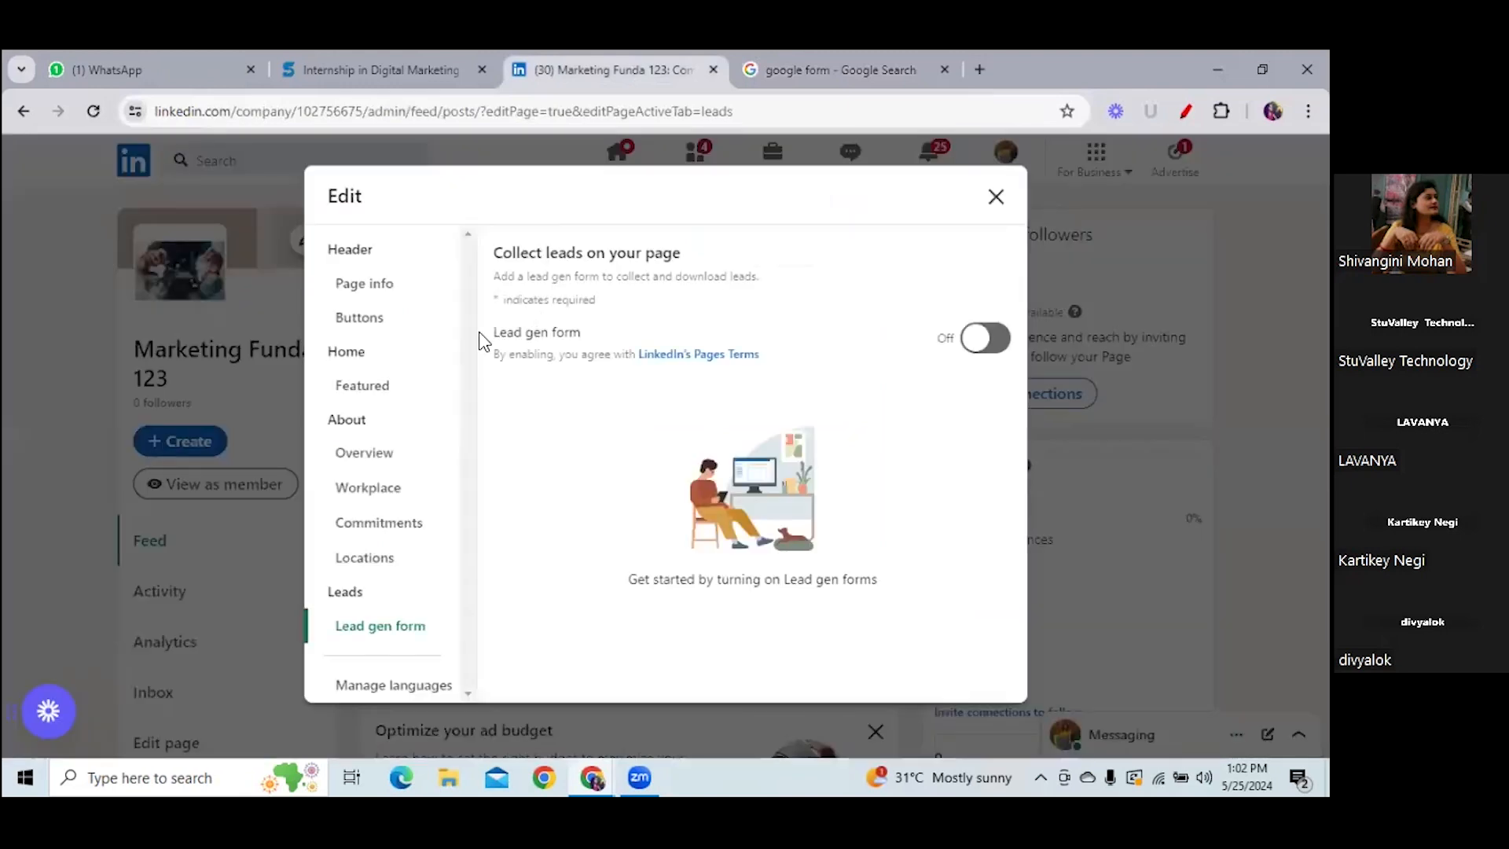
- Add Hindi as a new page language under Manage languages
click(398, 687)
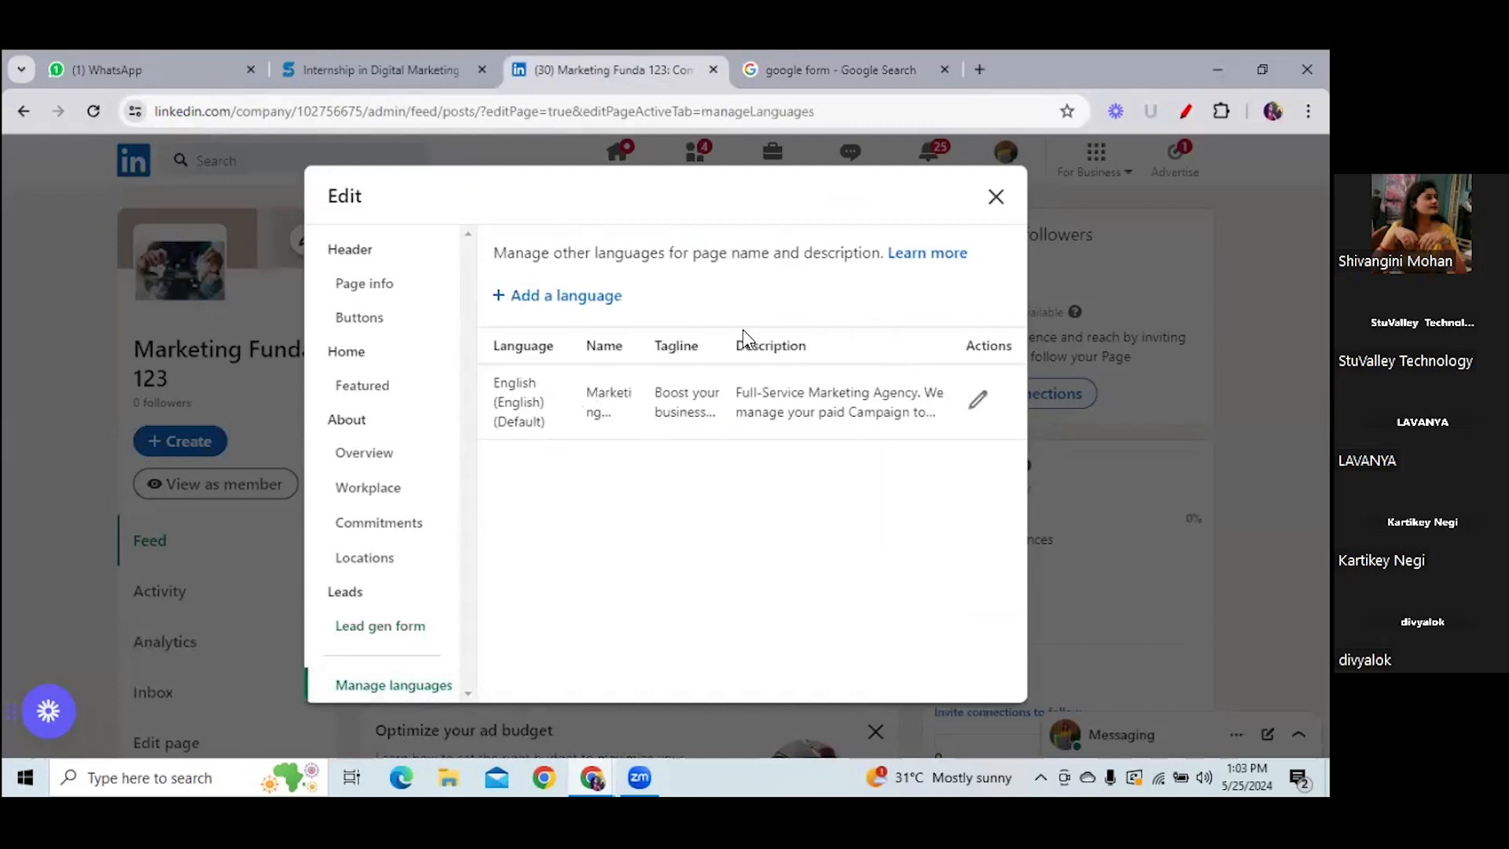
click(590, 299)
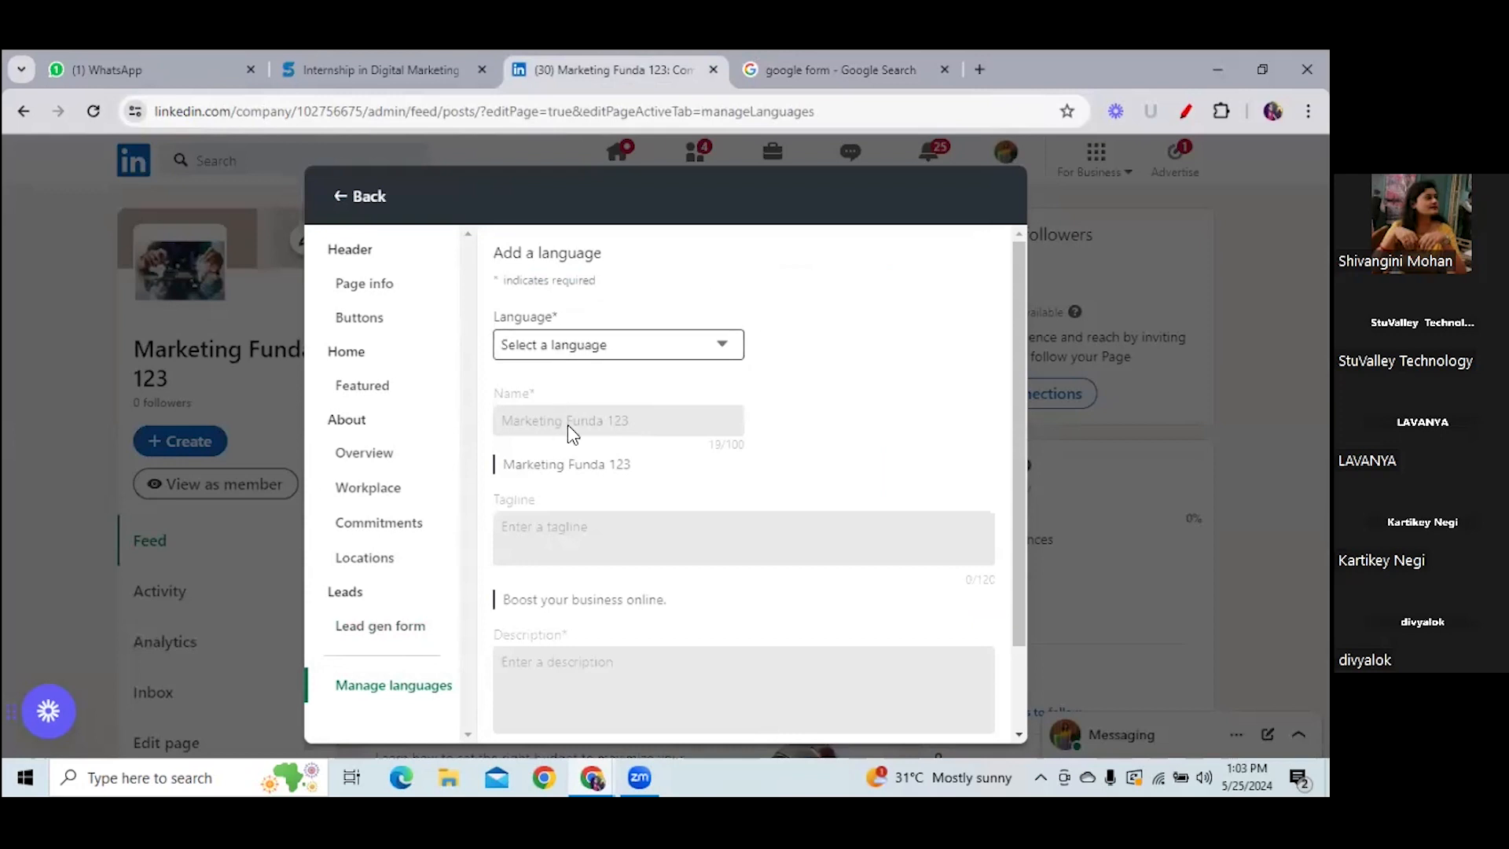
click(578, 346)
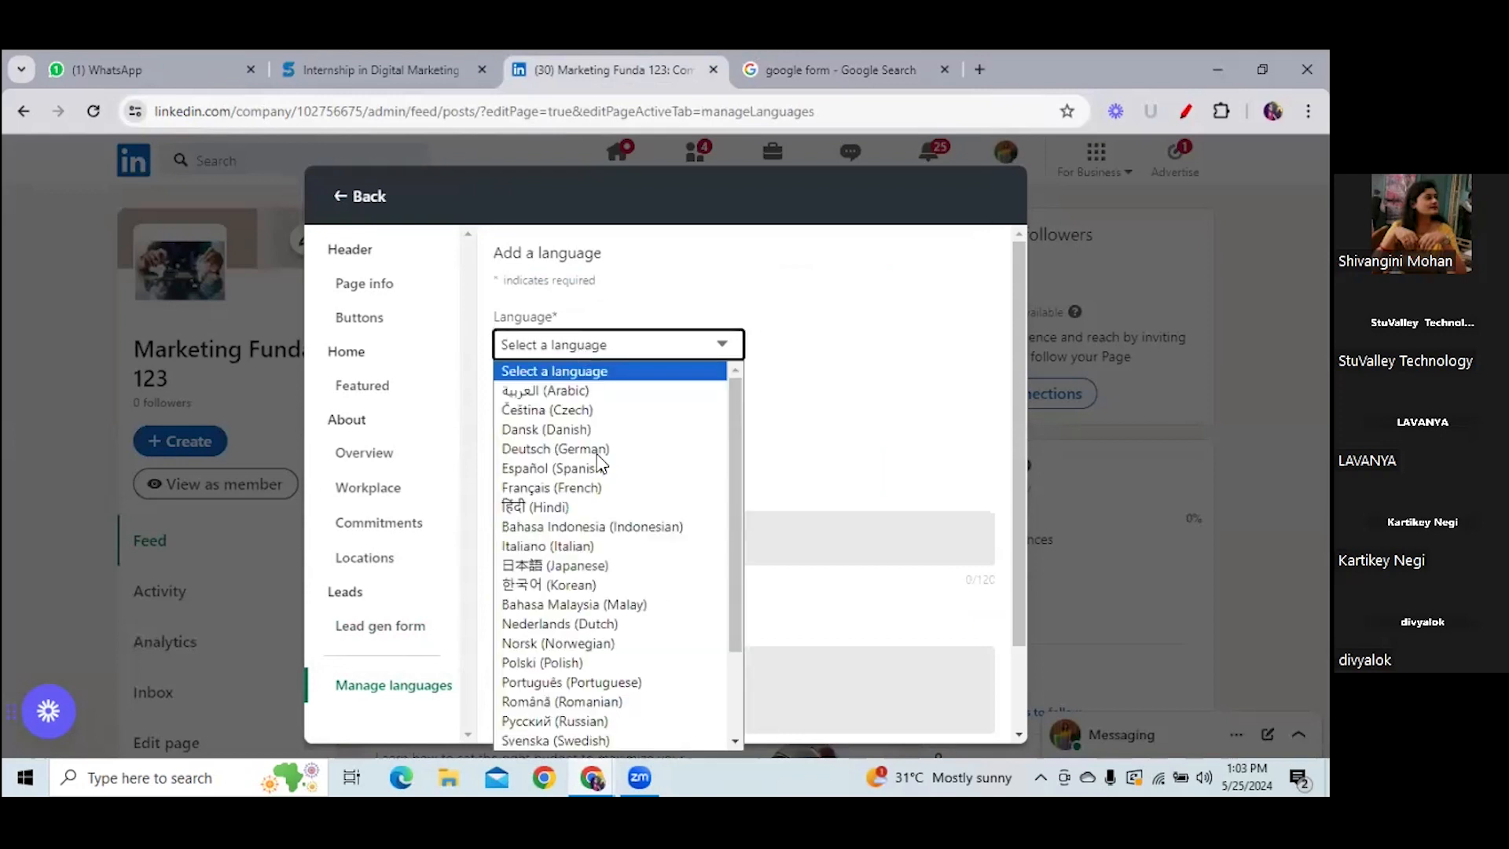
click(600, 507)
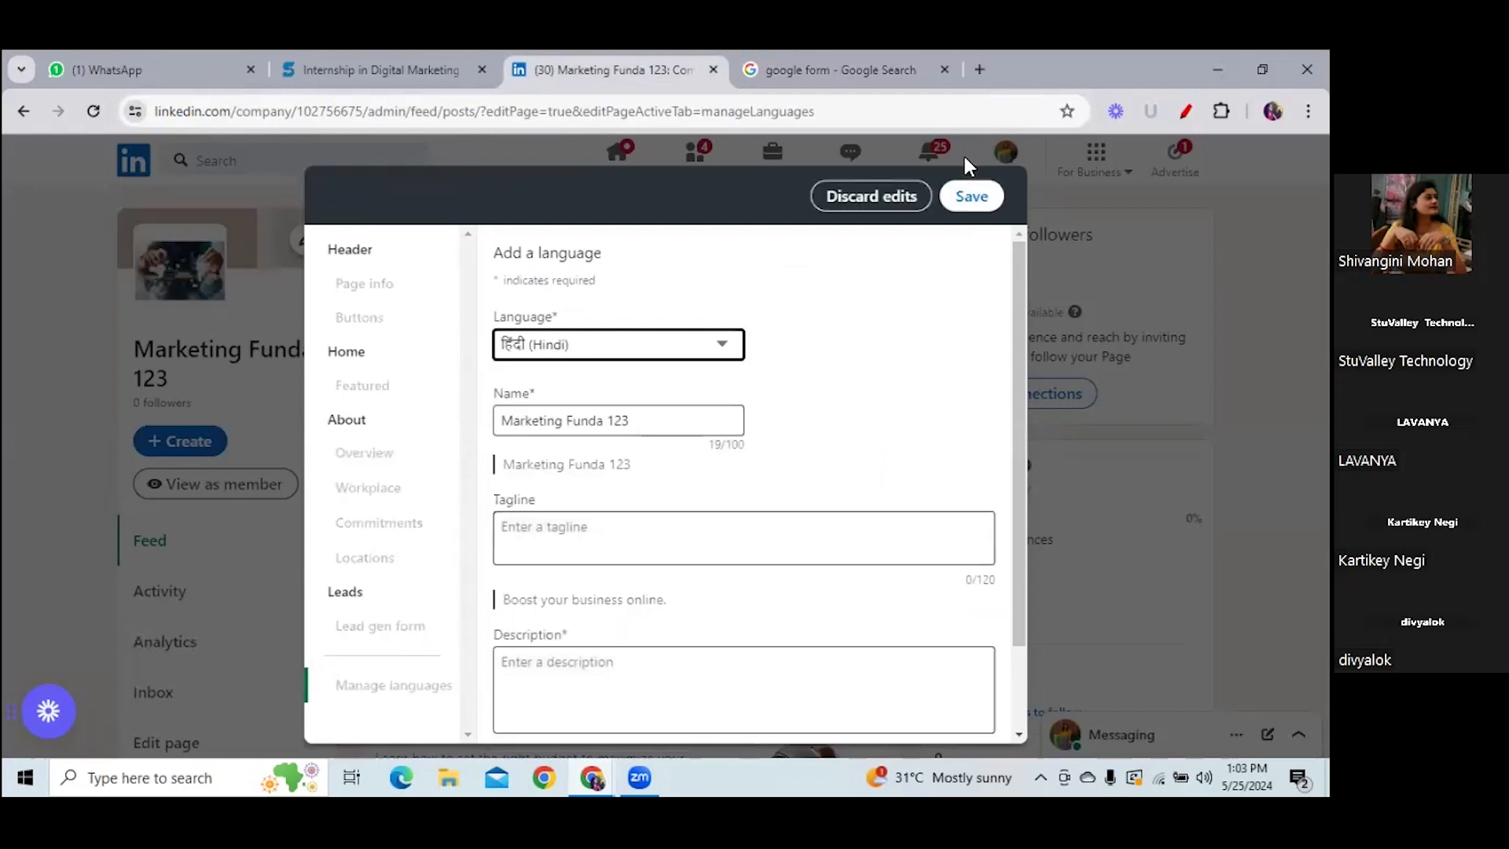
click(974, 198)
click(979, 201)
click(980, 202)
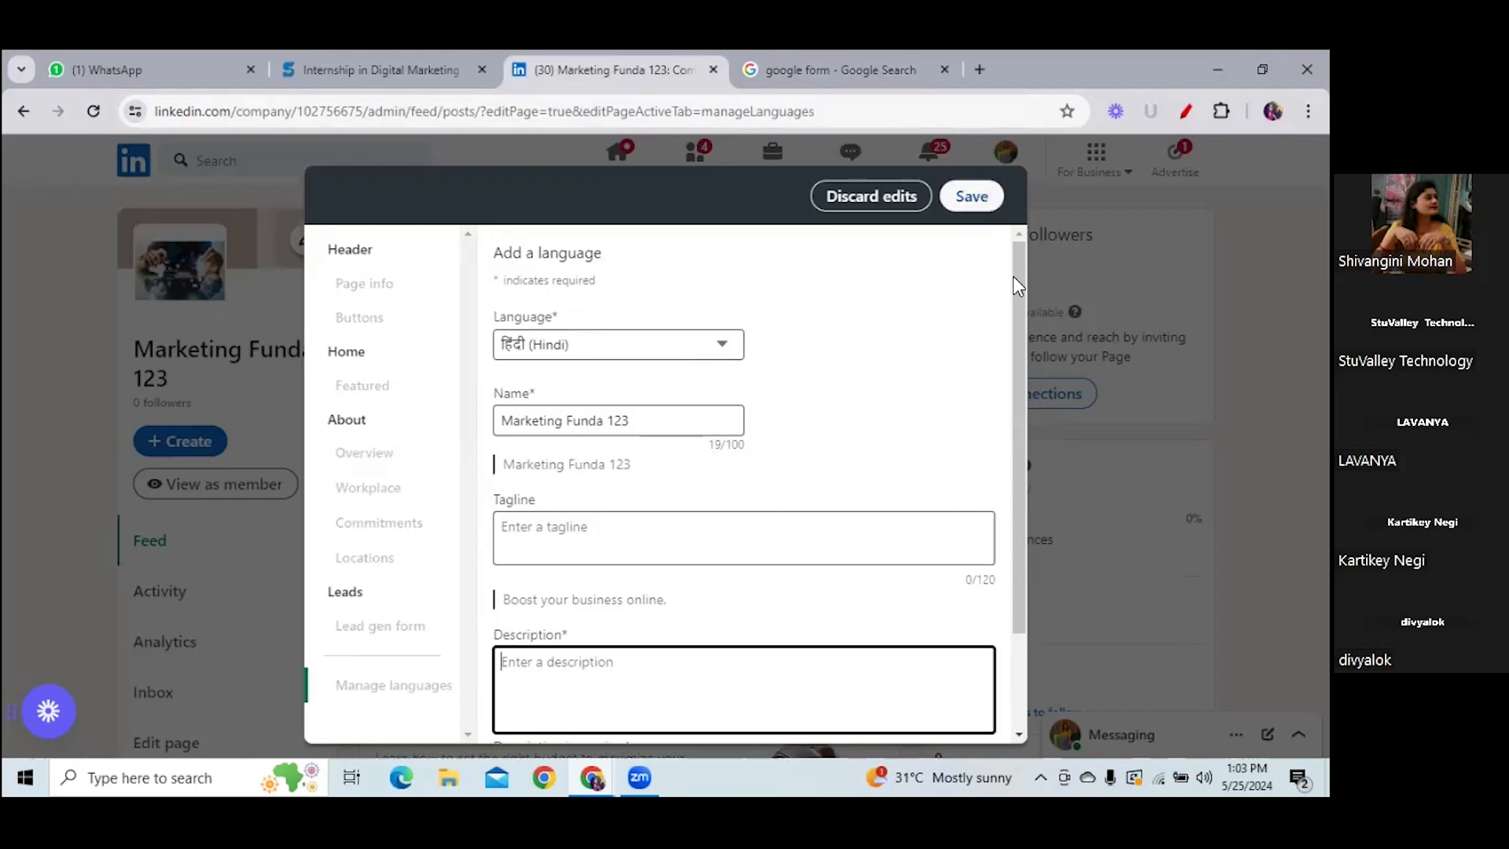
- Give the Hindi version the description 'fluent', save it, and close the editor without posting
scroll(1010, 554, down, 2)
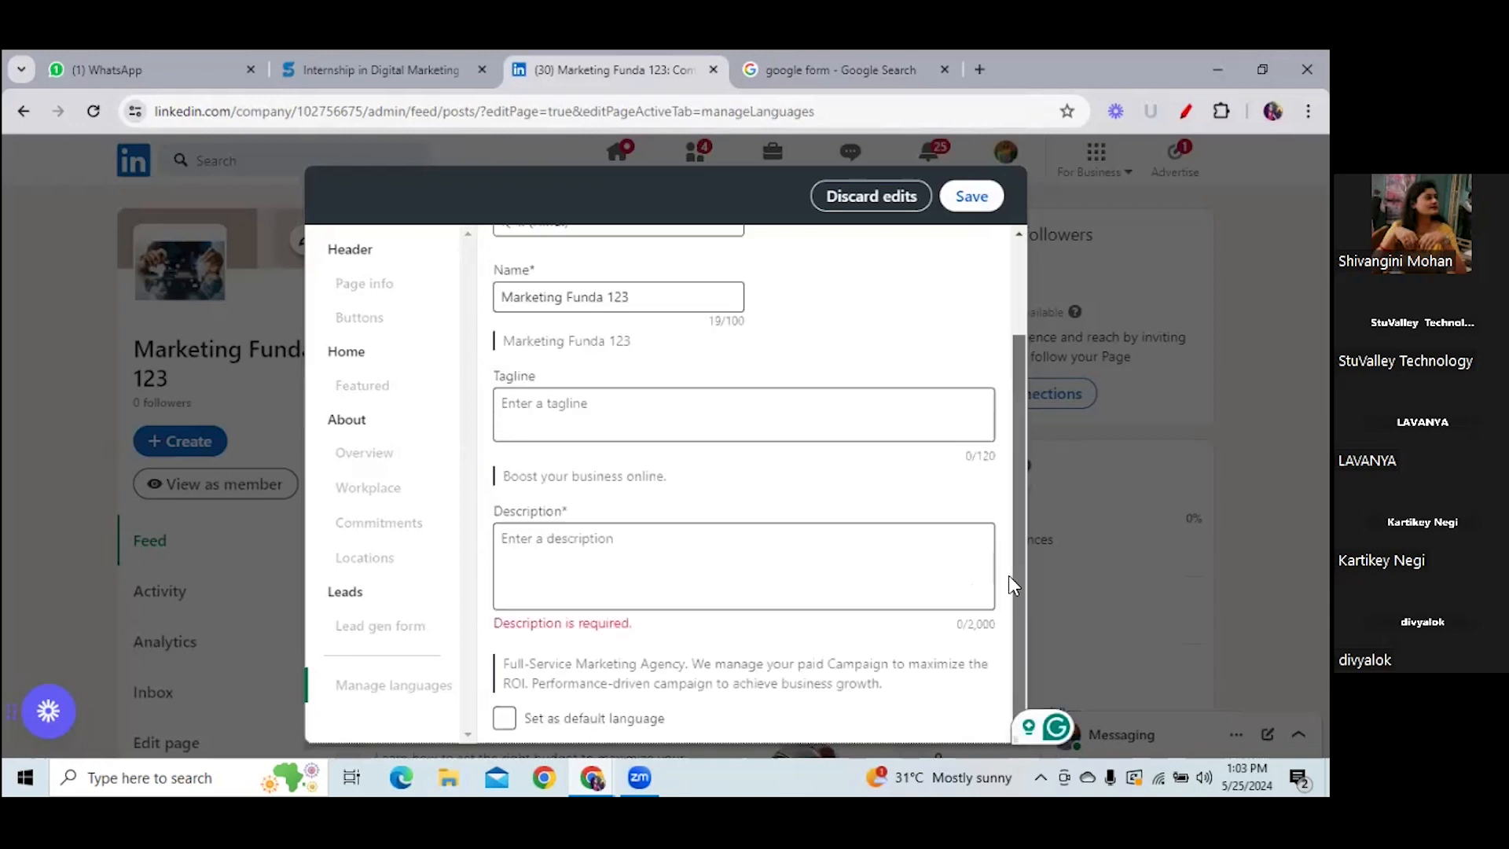
click(550, 554)
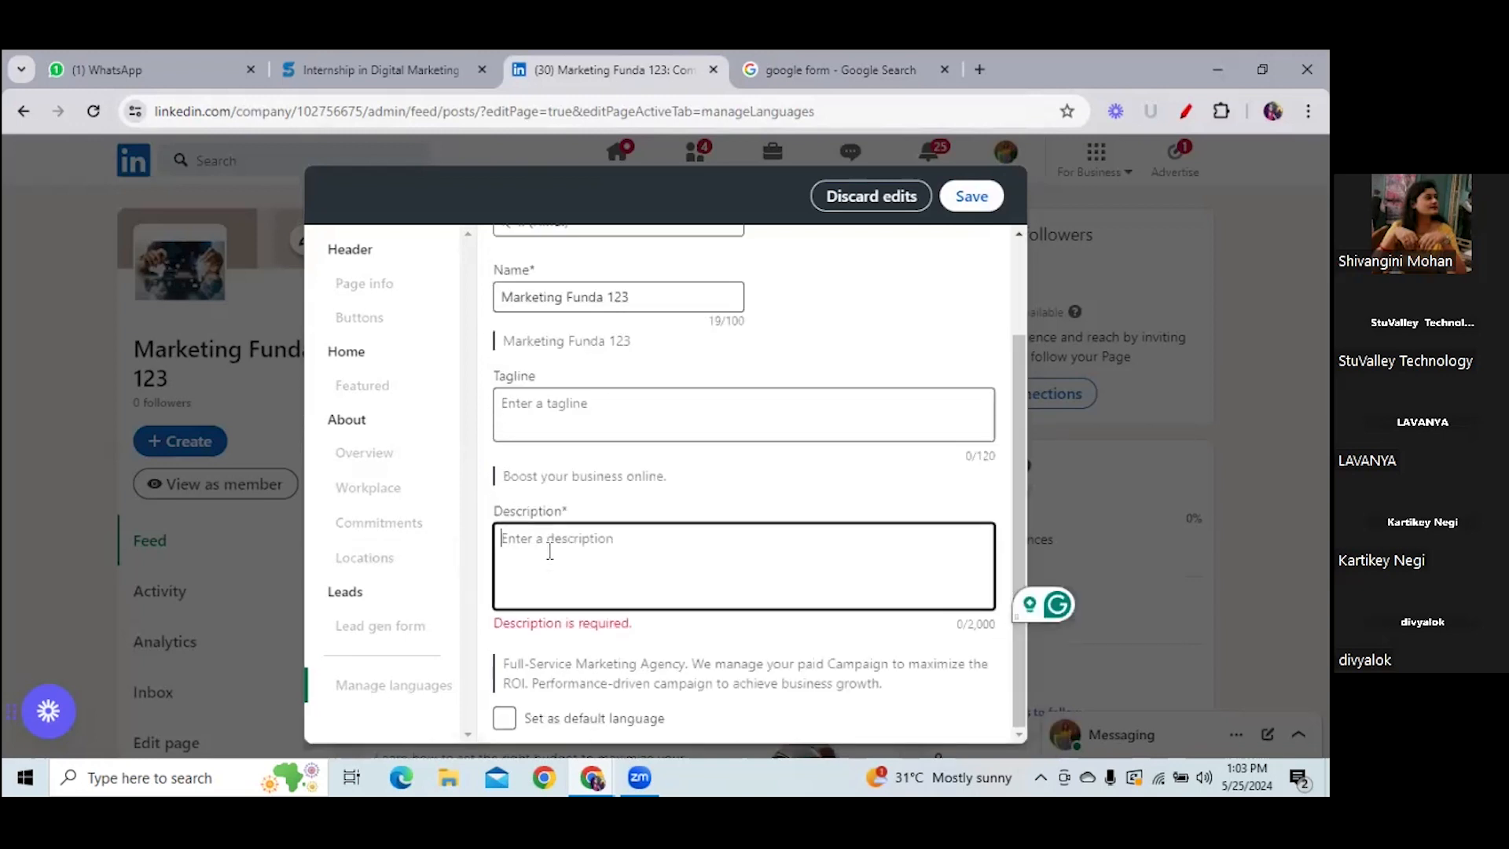
text(fluent)
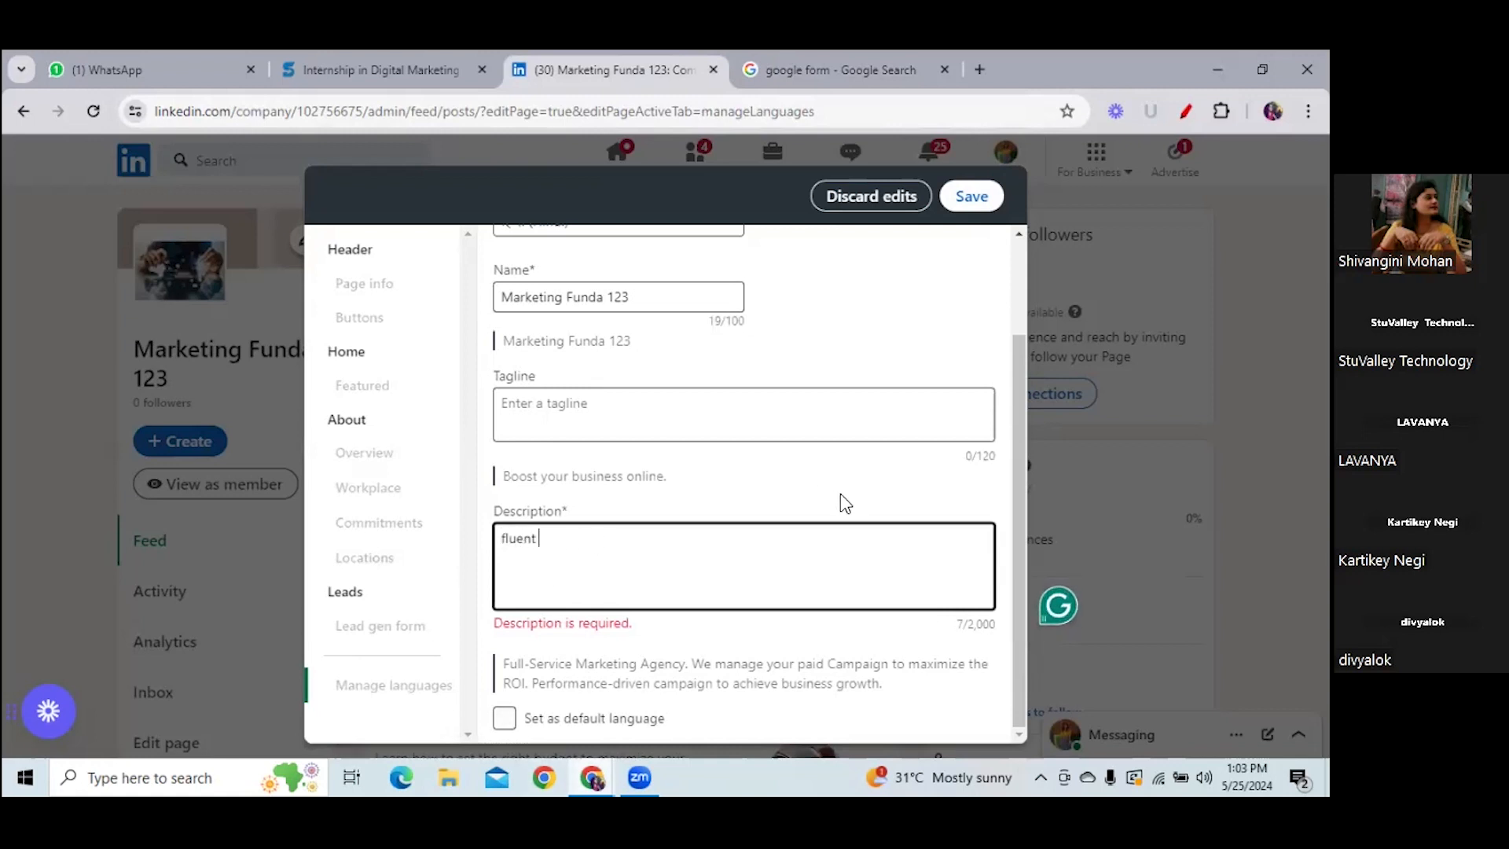
click(976, 204)
click(974, 198)
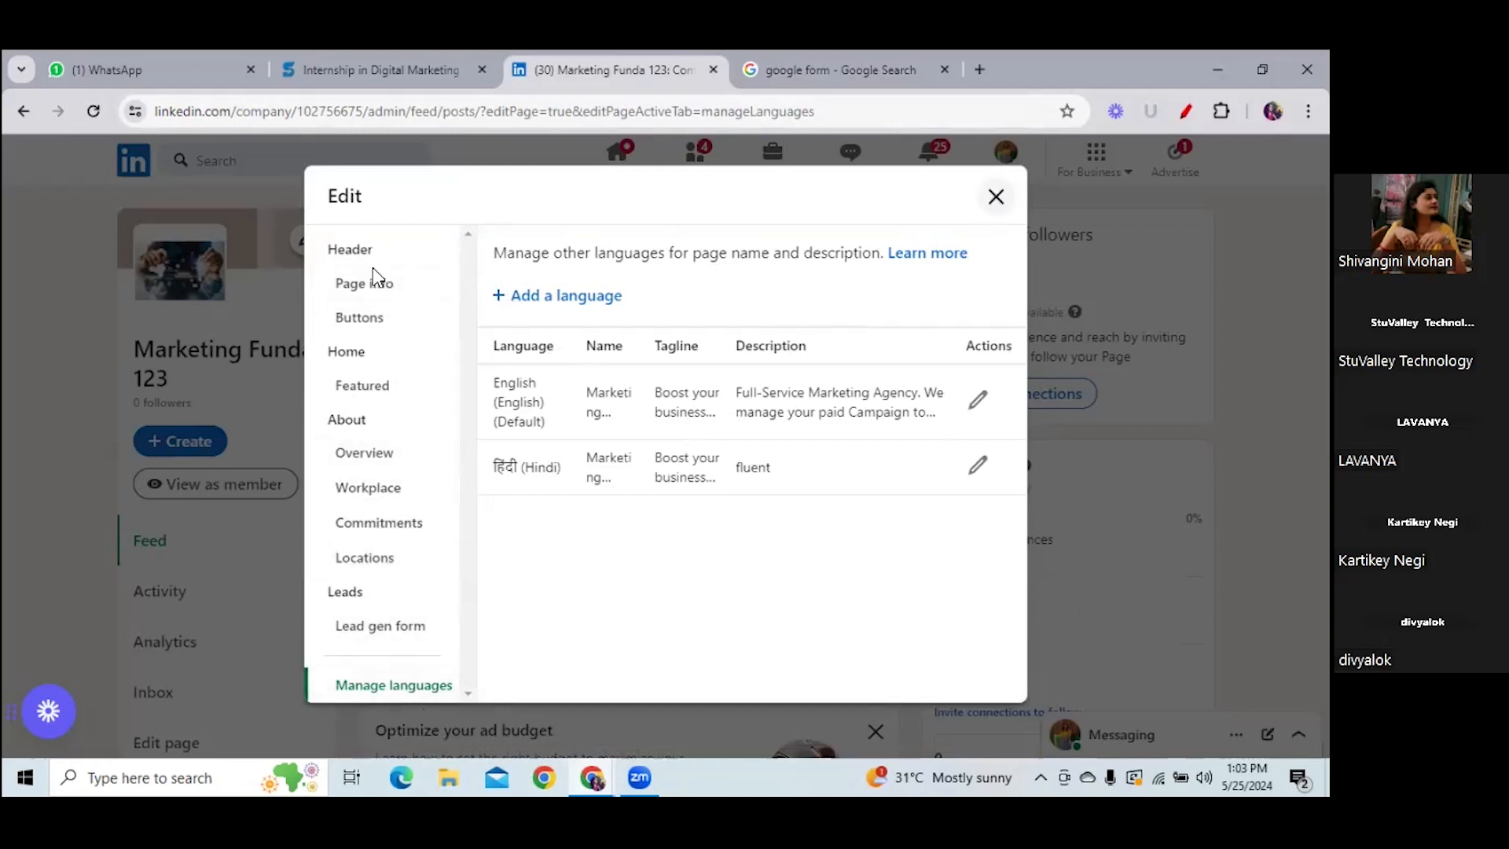
click(994, 198)
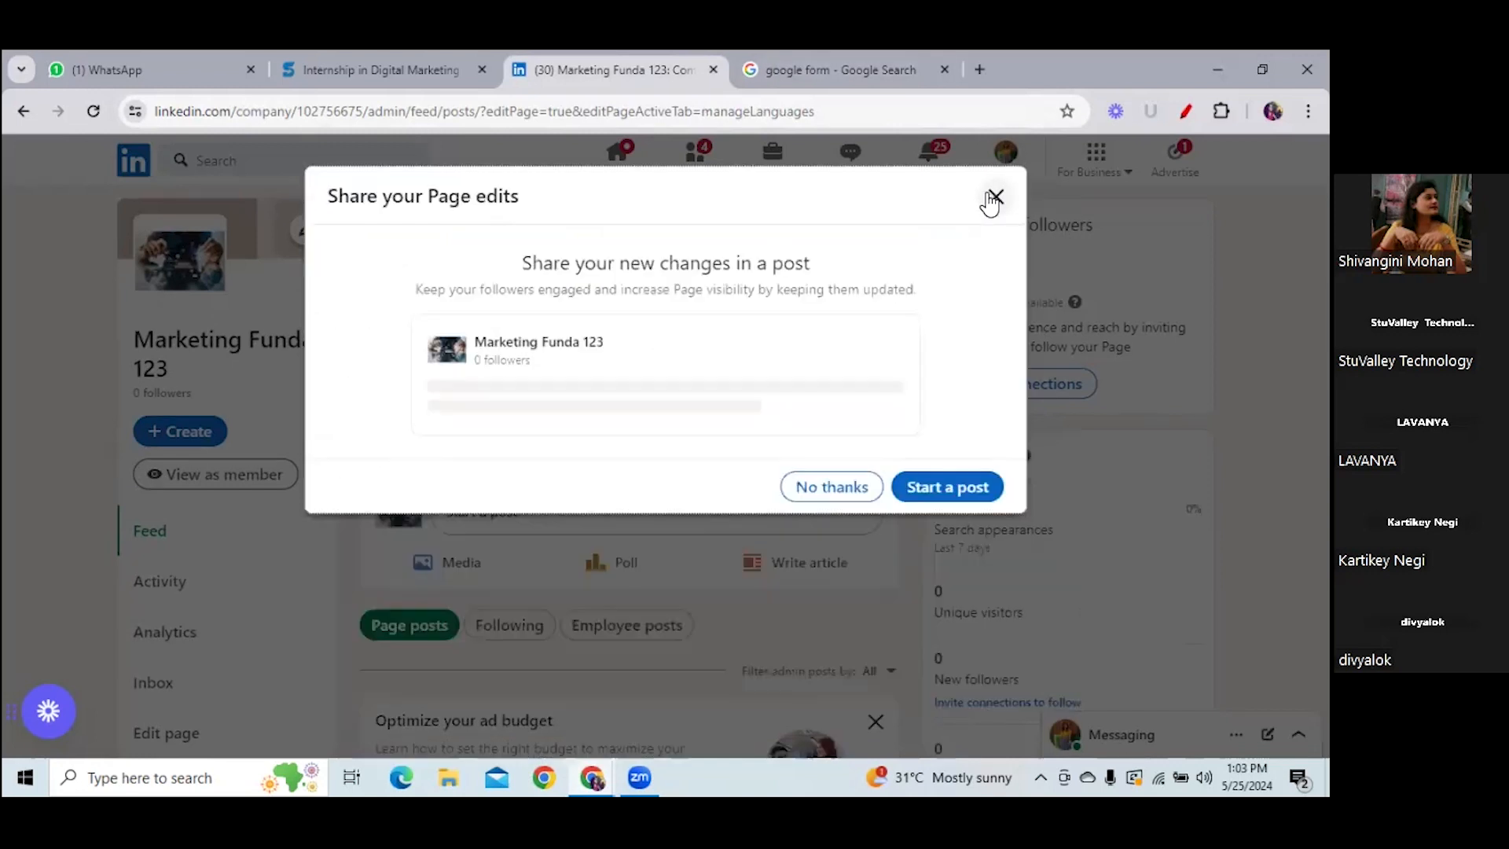
click(834, 491)
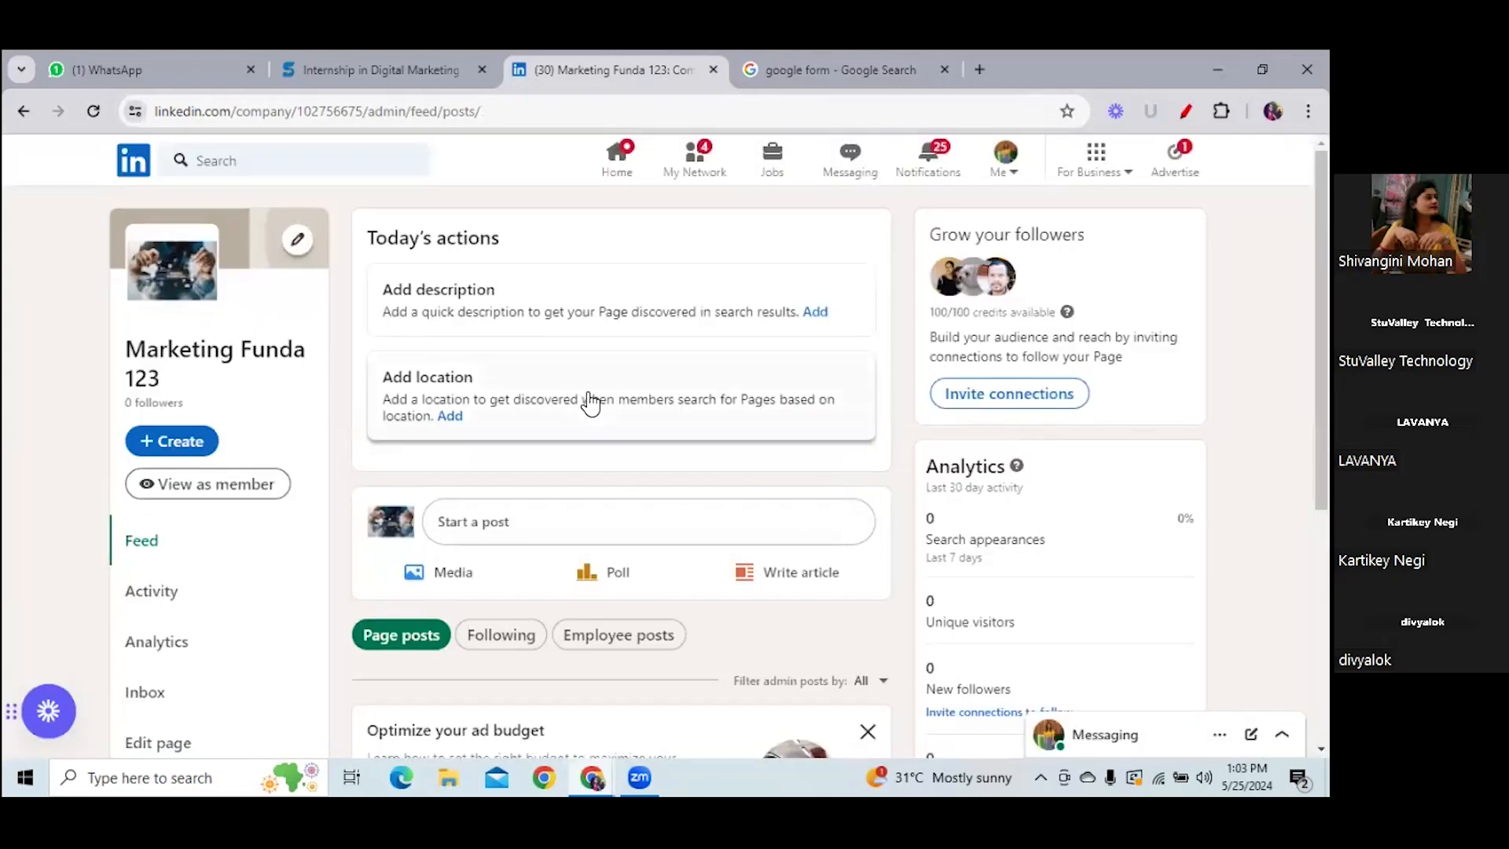
click(239, 488)
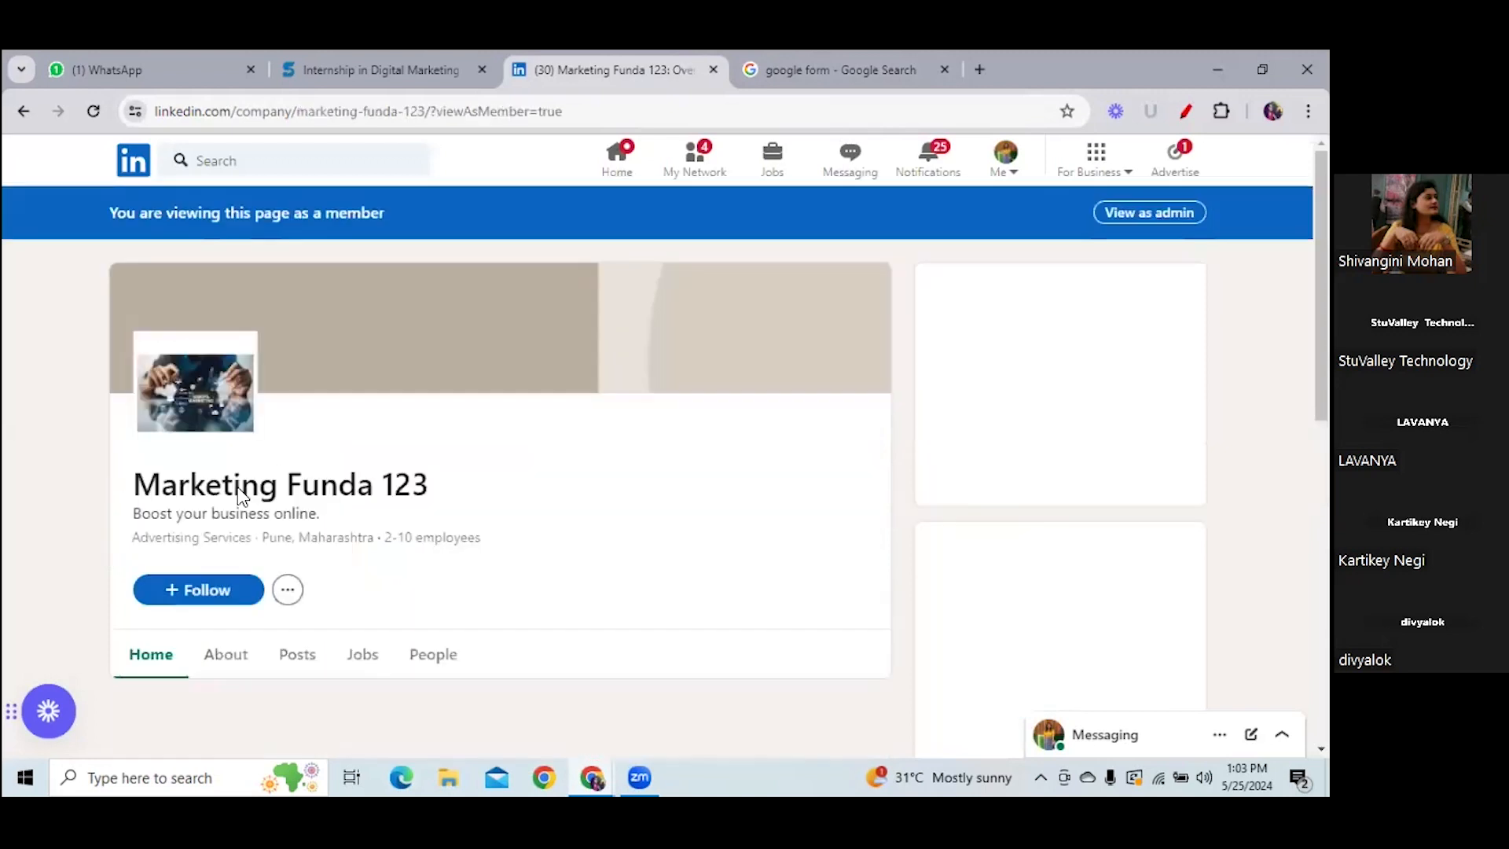
scroll(528, 279, down, 2)
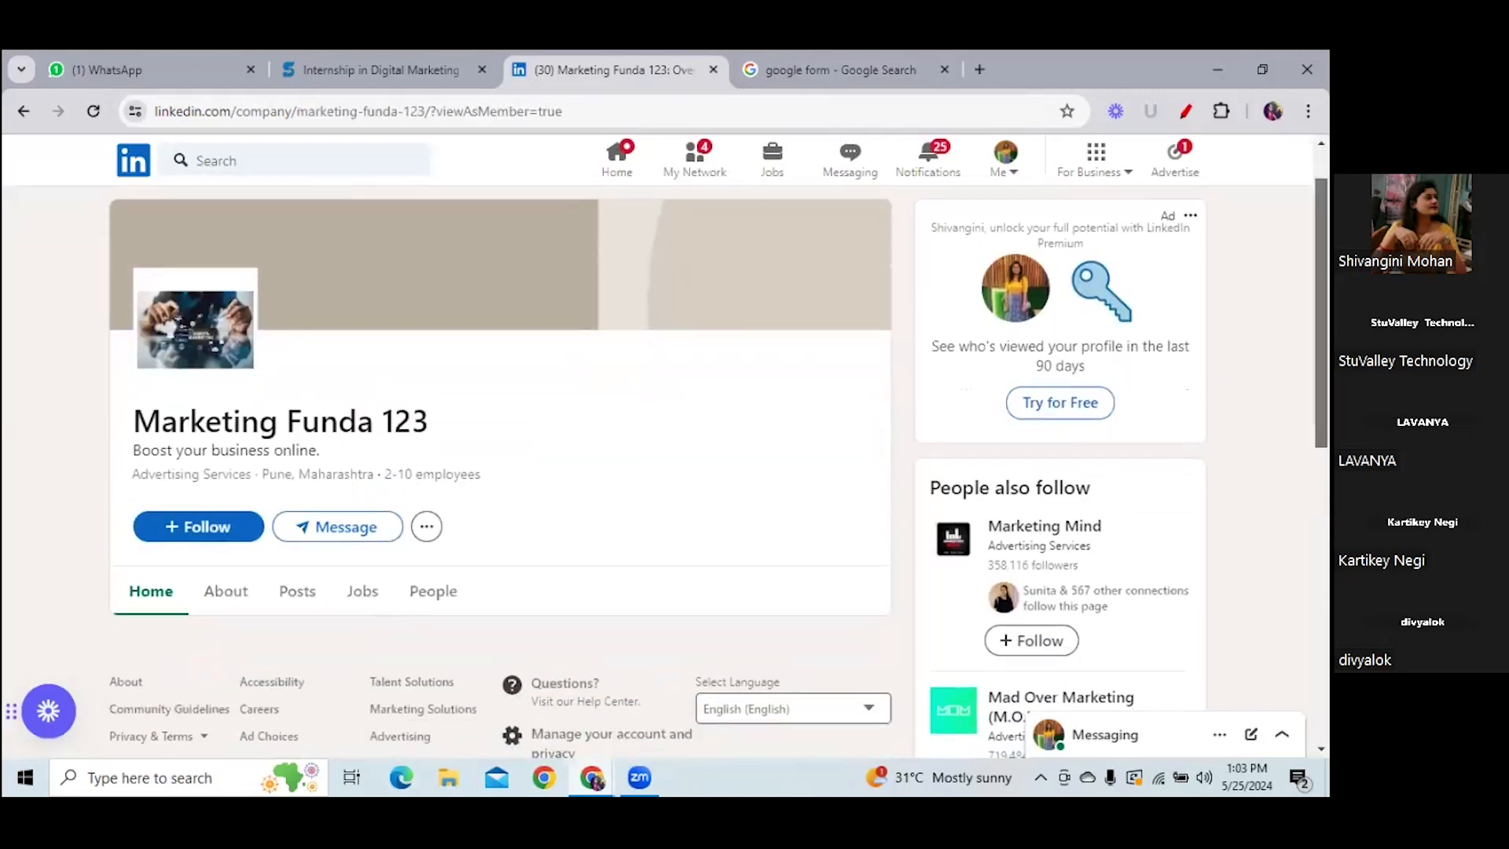
click(243, 533)
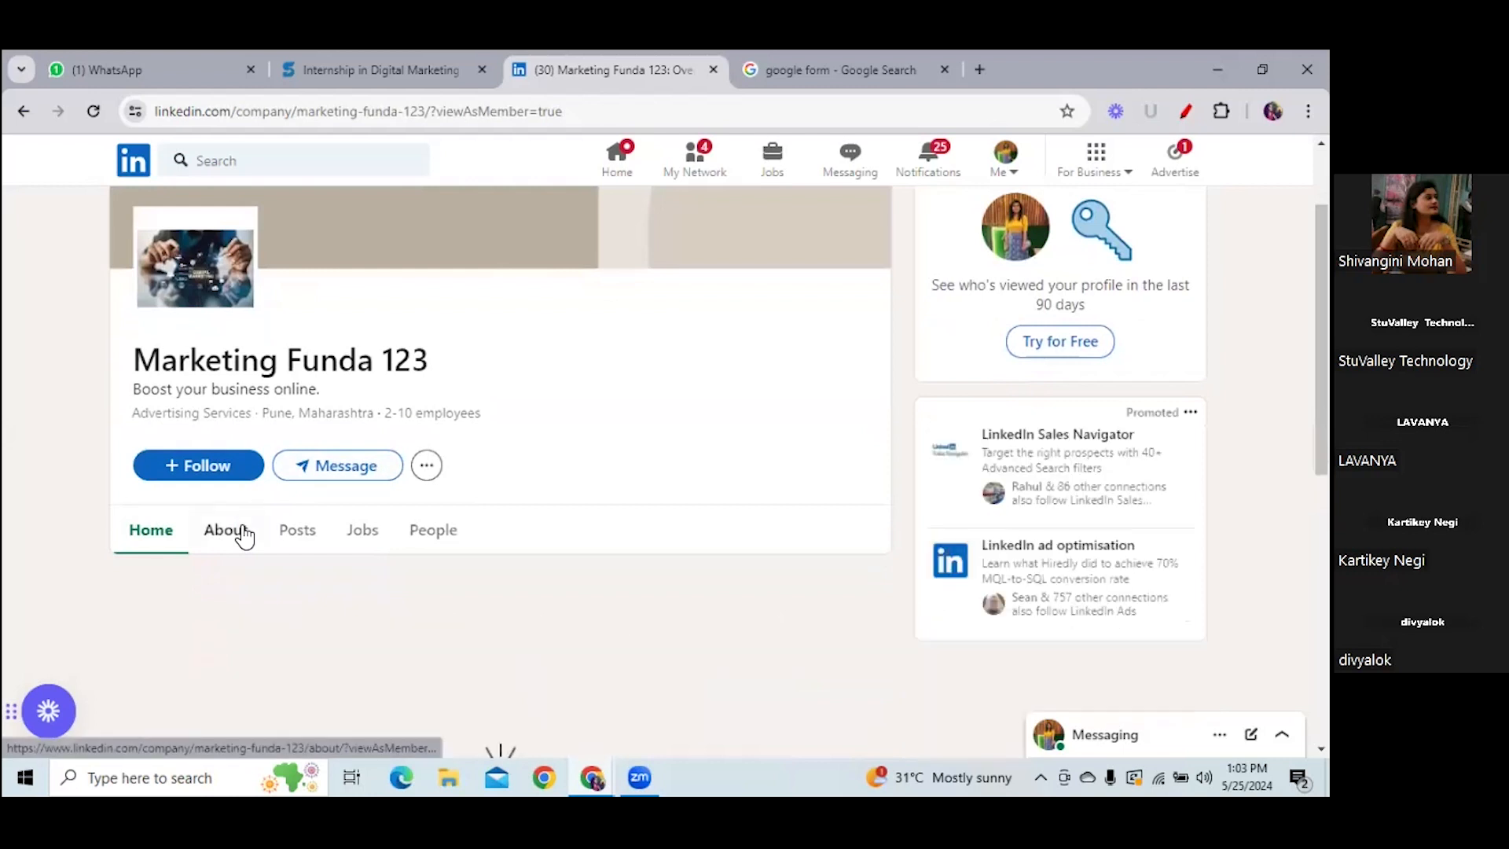
scroll(503, 472, down, 5)
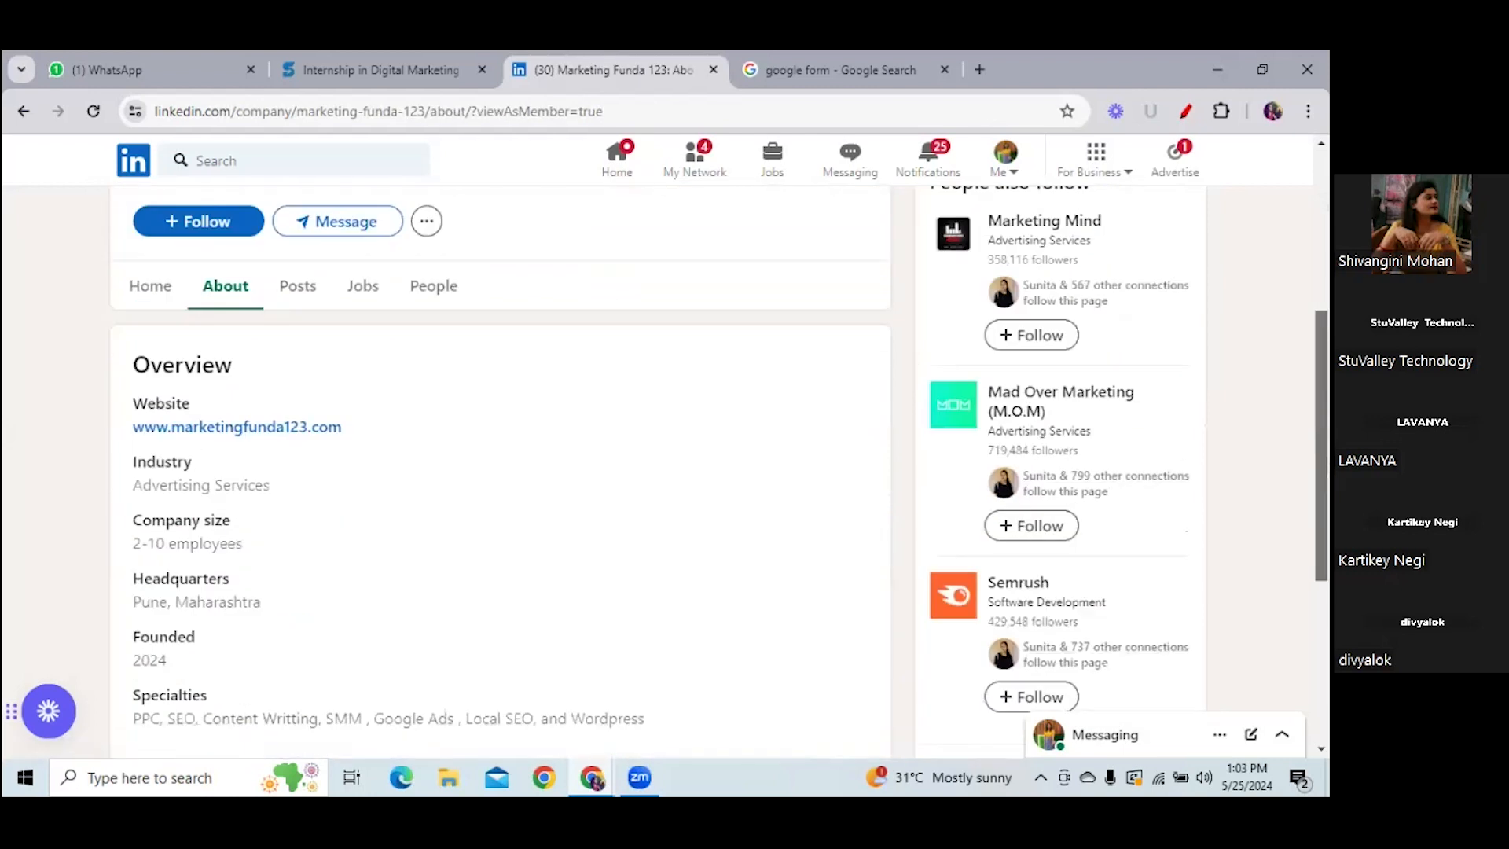
scroll(503, 472, up, 4)
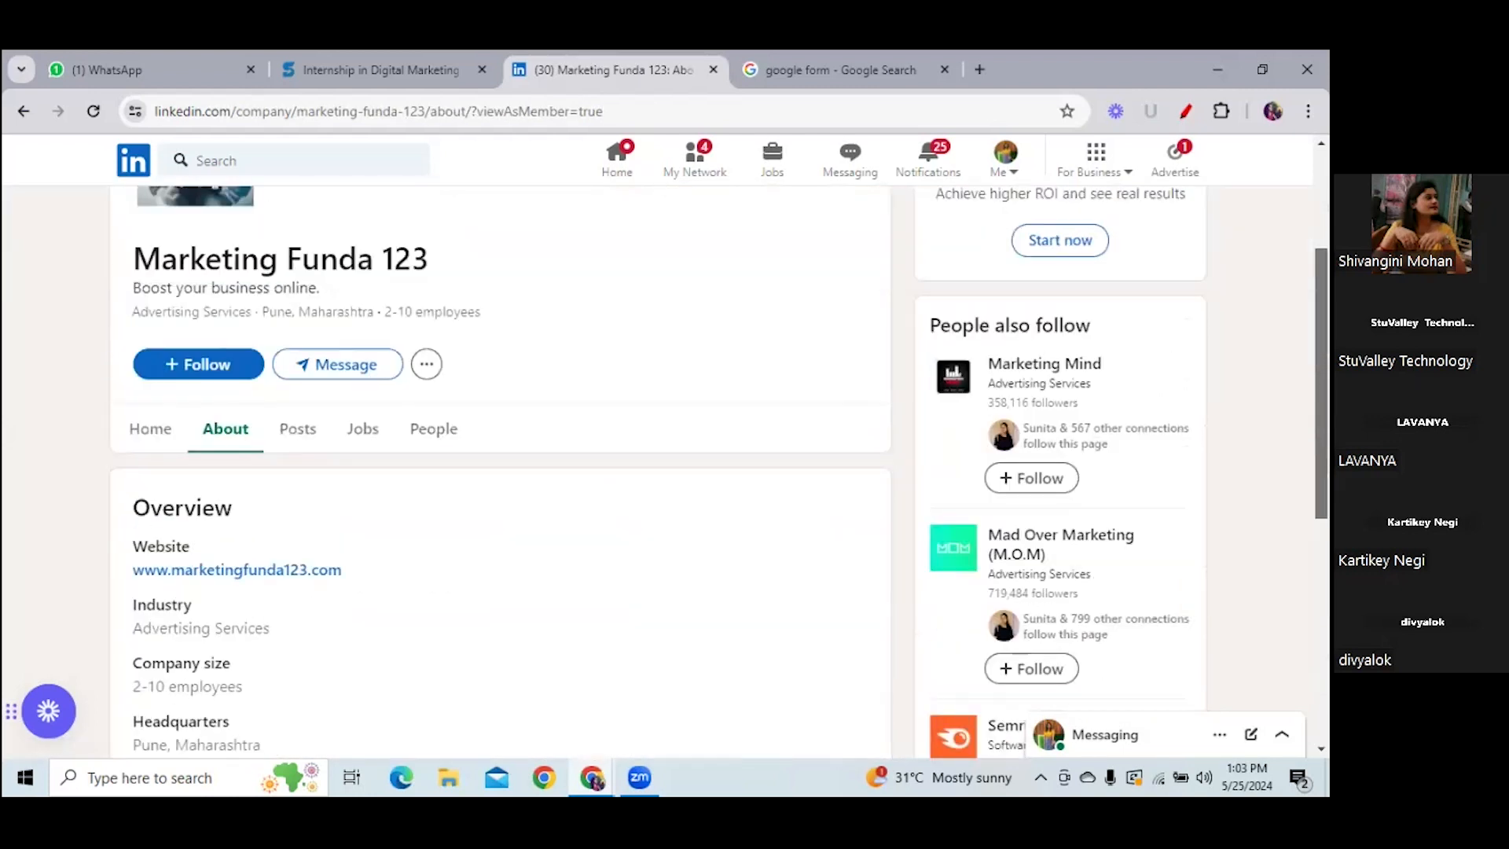
scroll(503, 472, down, 4)
scroll(503, 472, up, 6)
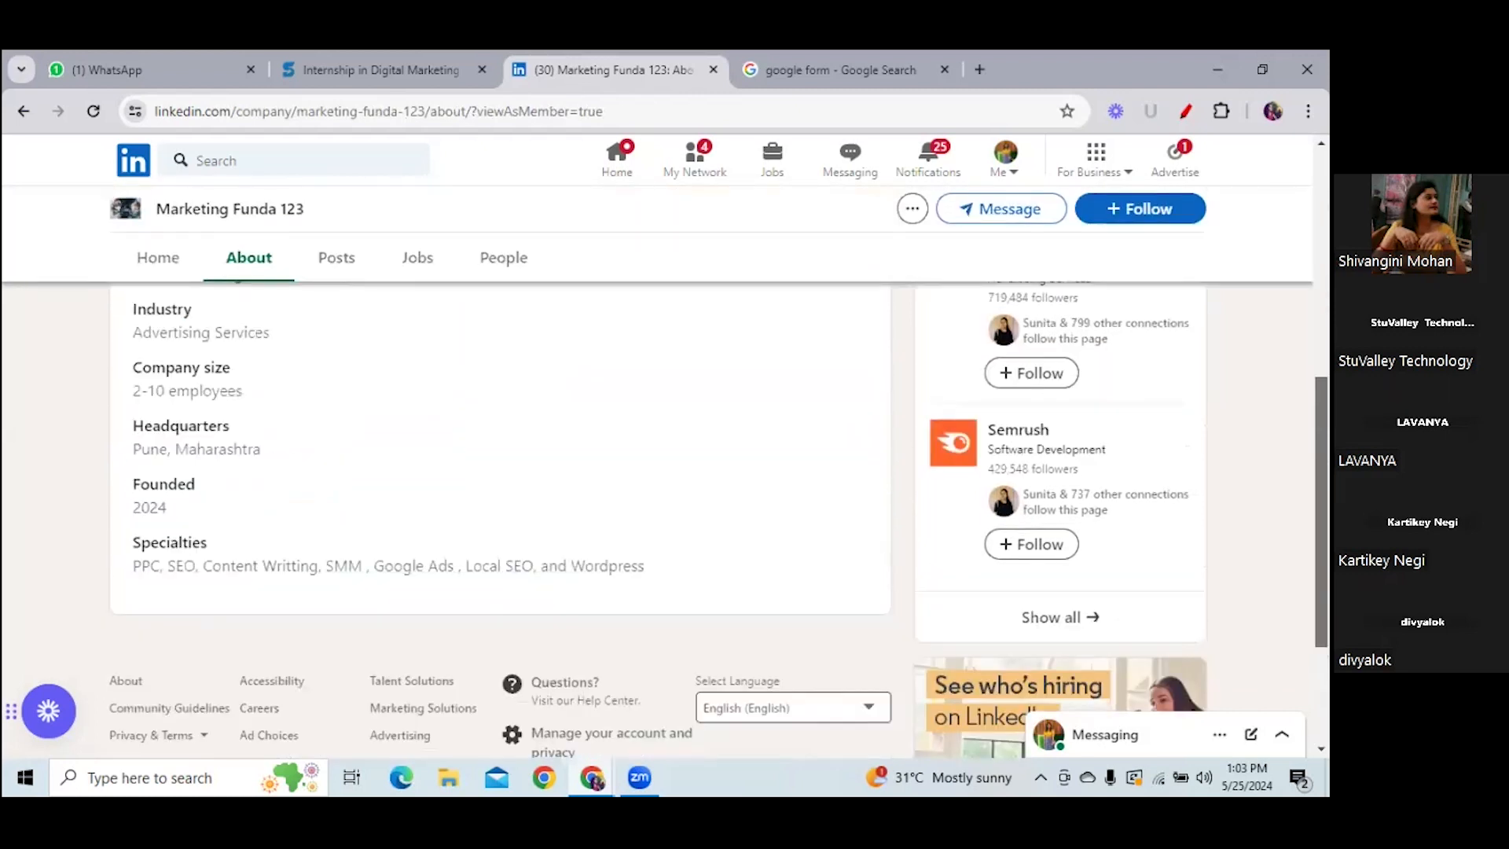
click(1149, 212)
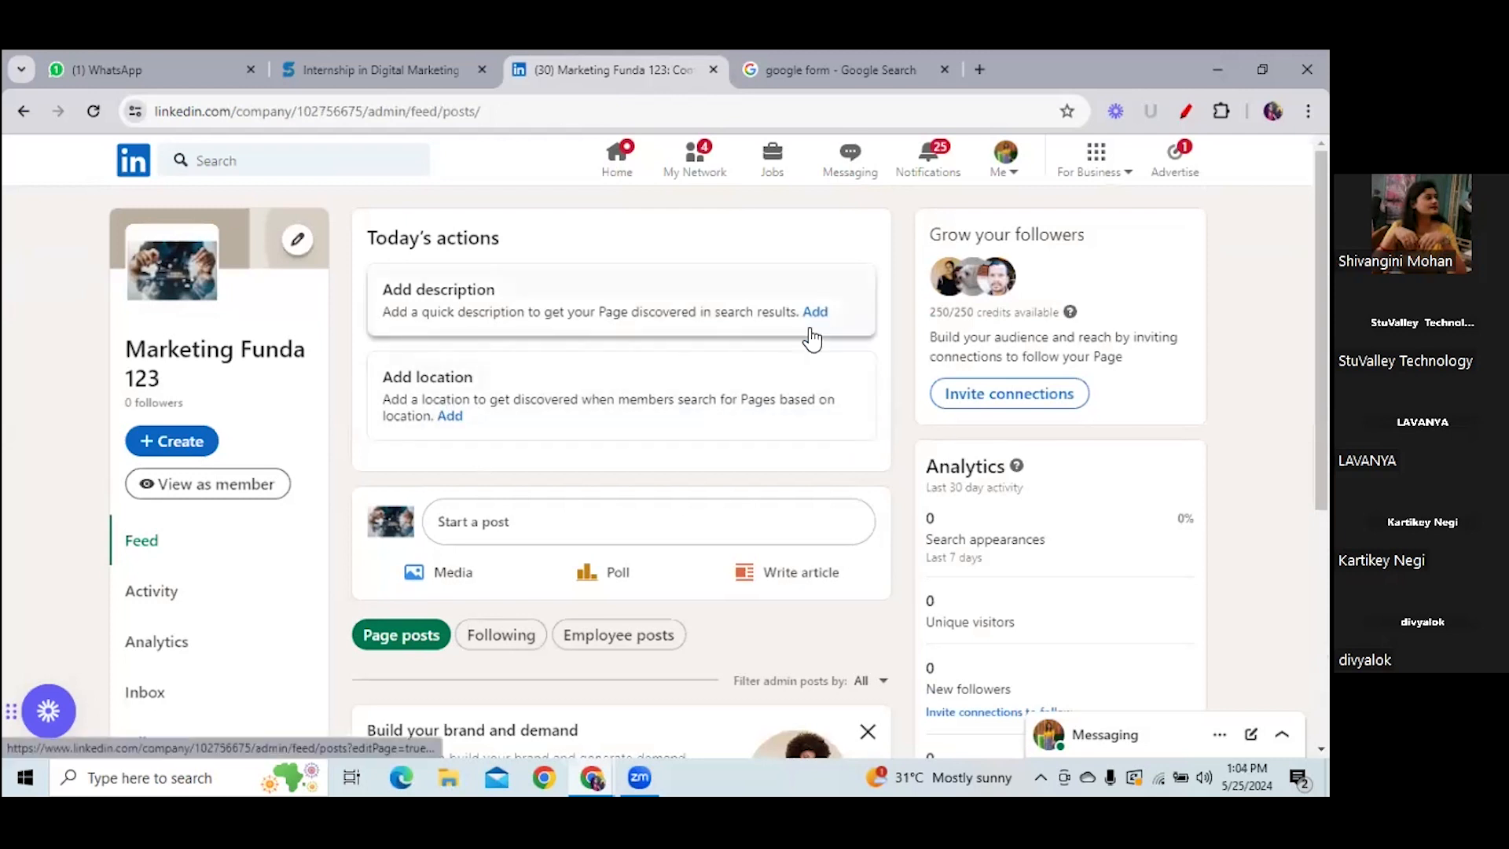
click(752, 330)
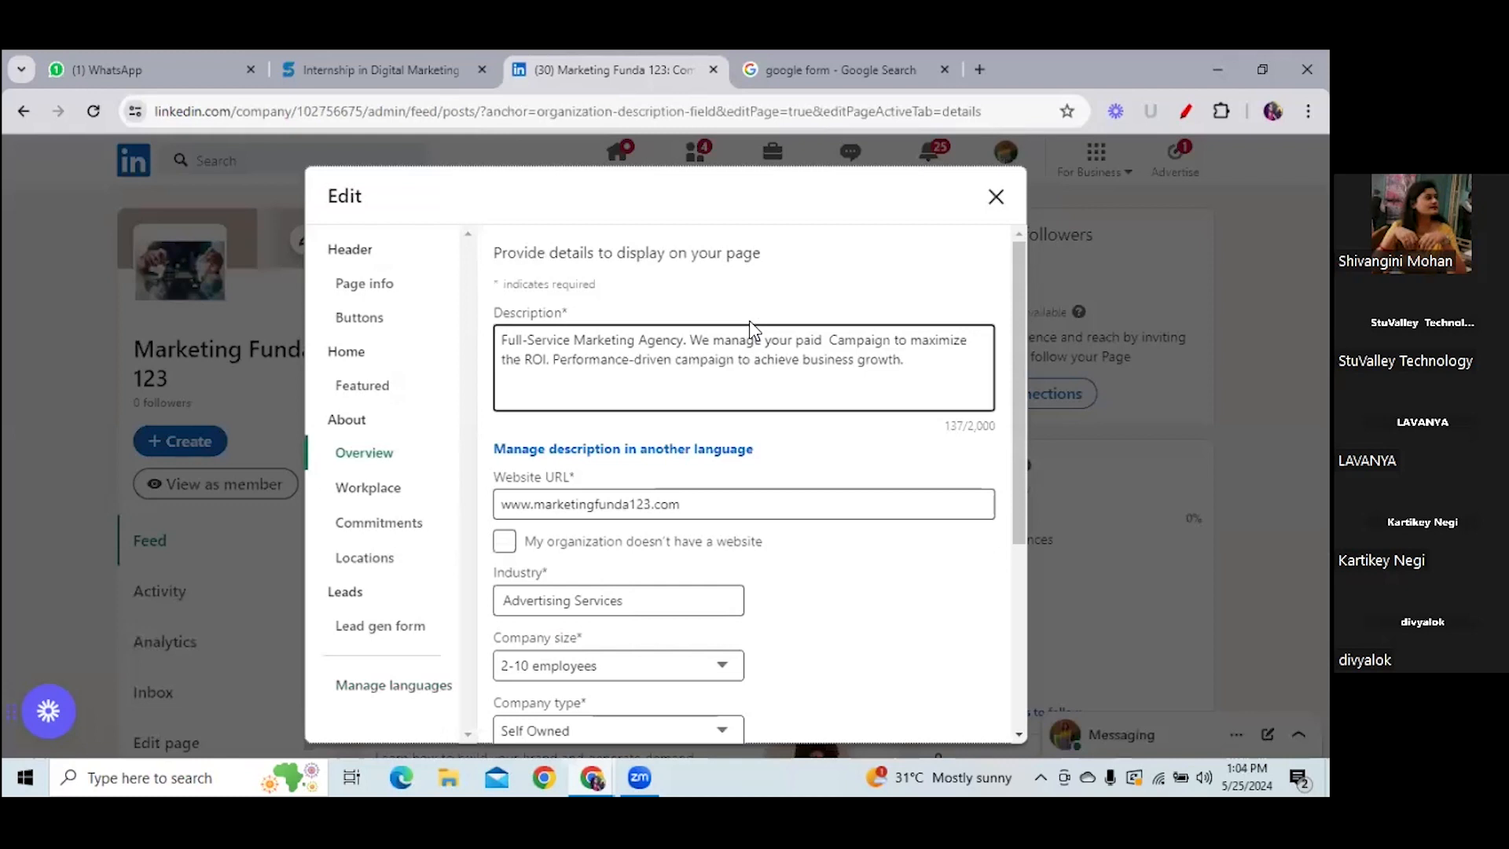
click(996, 197)
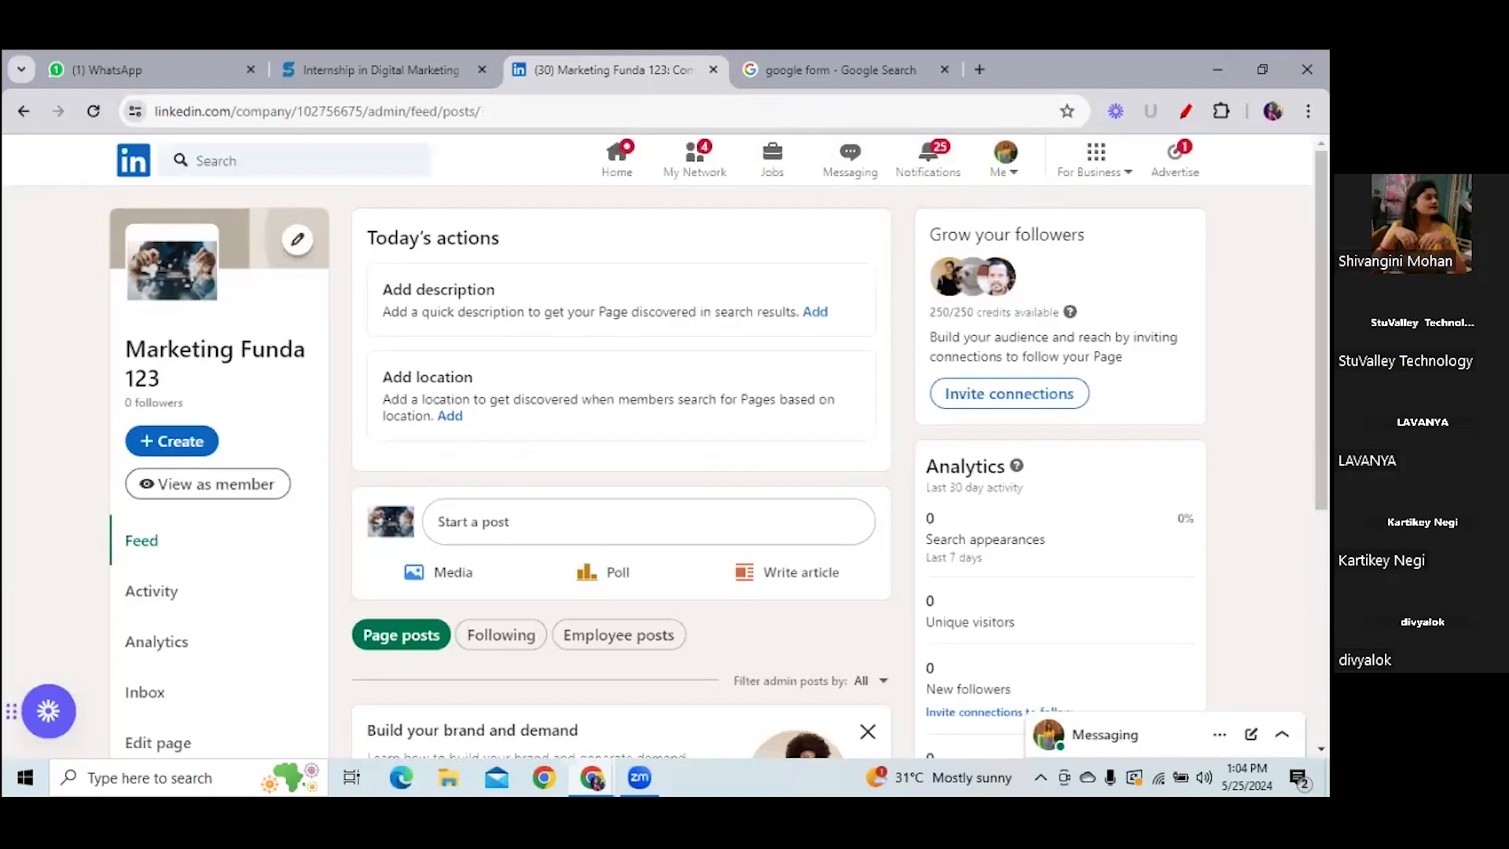
scroll(469, 309, down, 3)
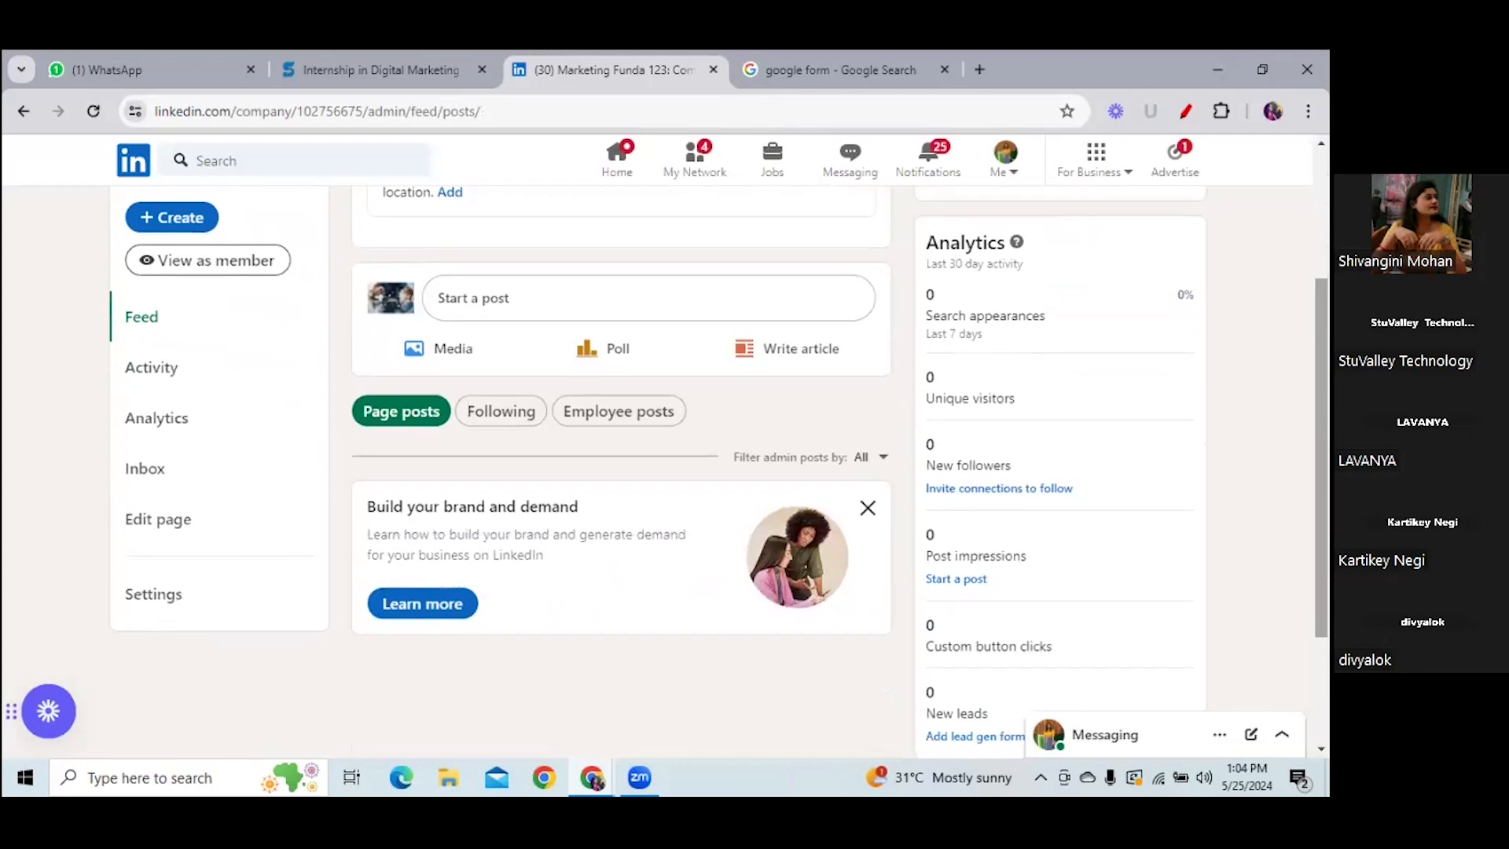
- Start a page post and copy the stuvalley.com homepage heading and intro paragraph for it
click(468, 304)
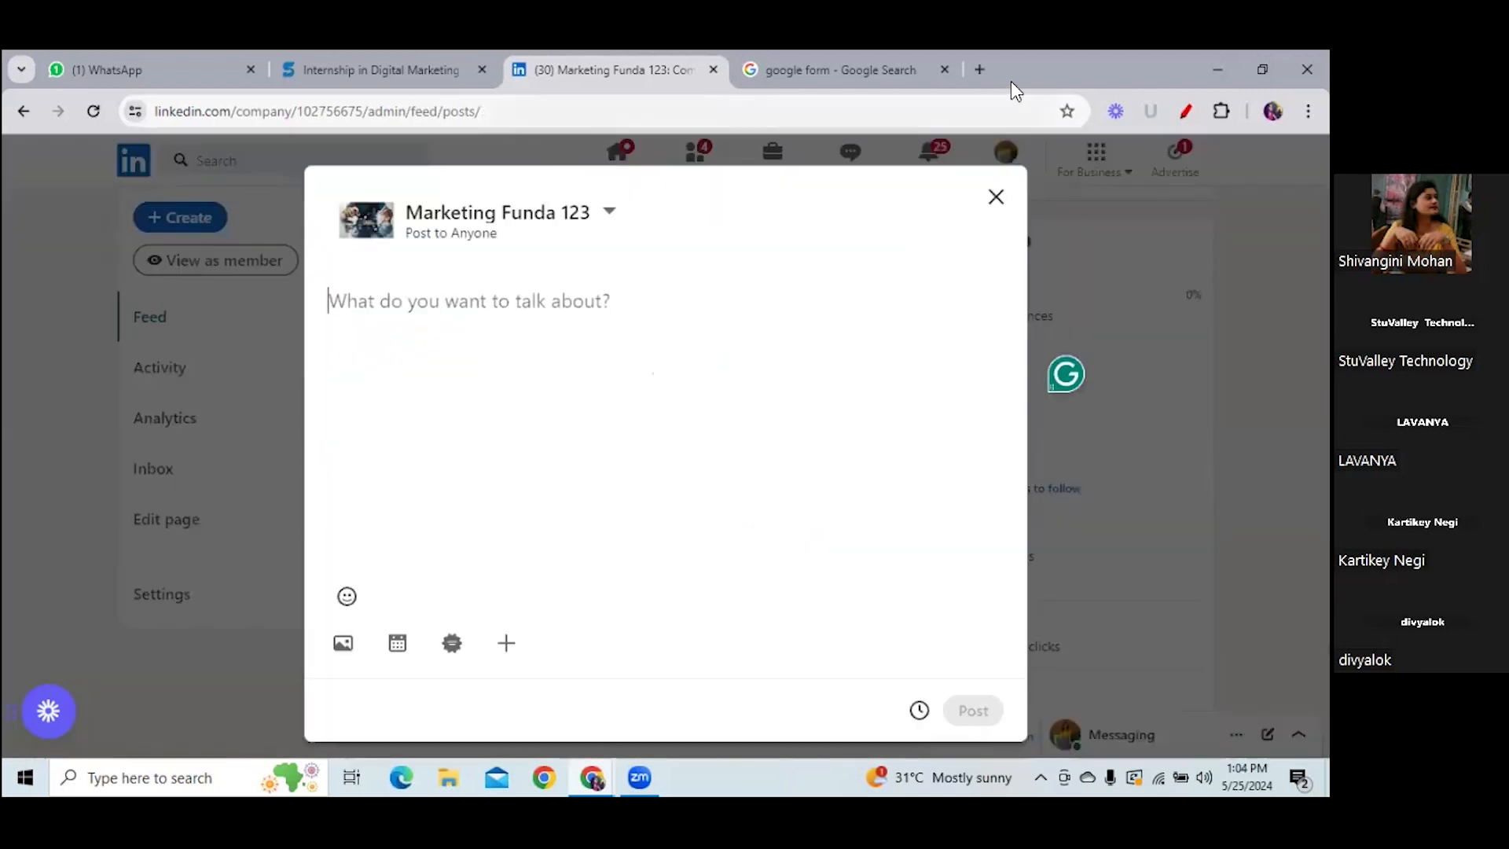
click(979, 67)
text(stuvalley.com)
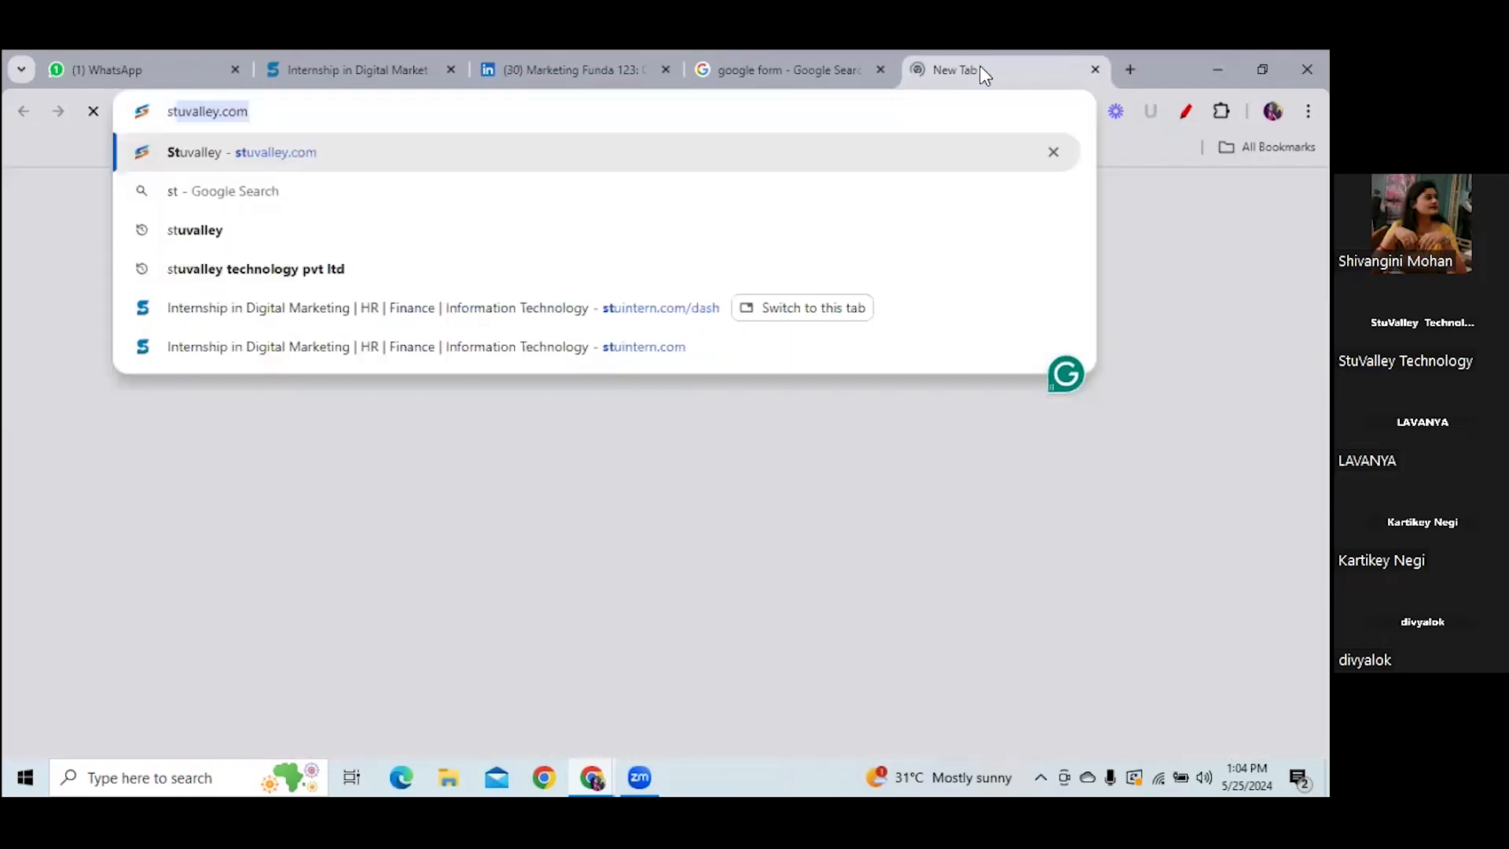
key(Return)
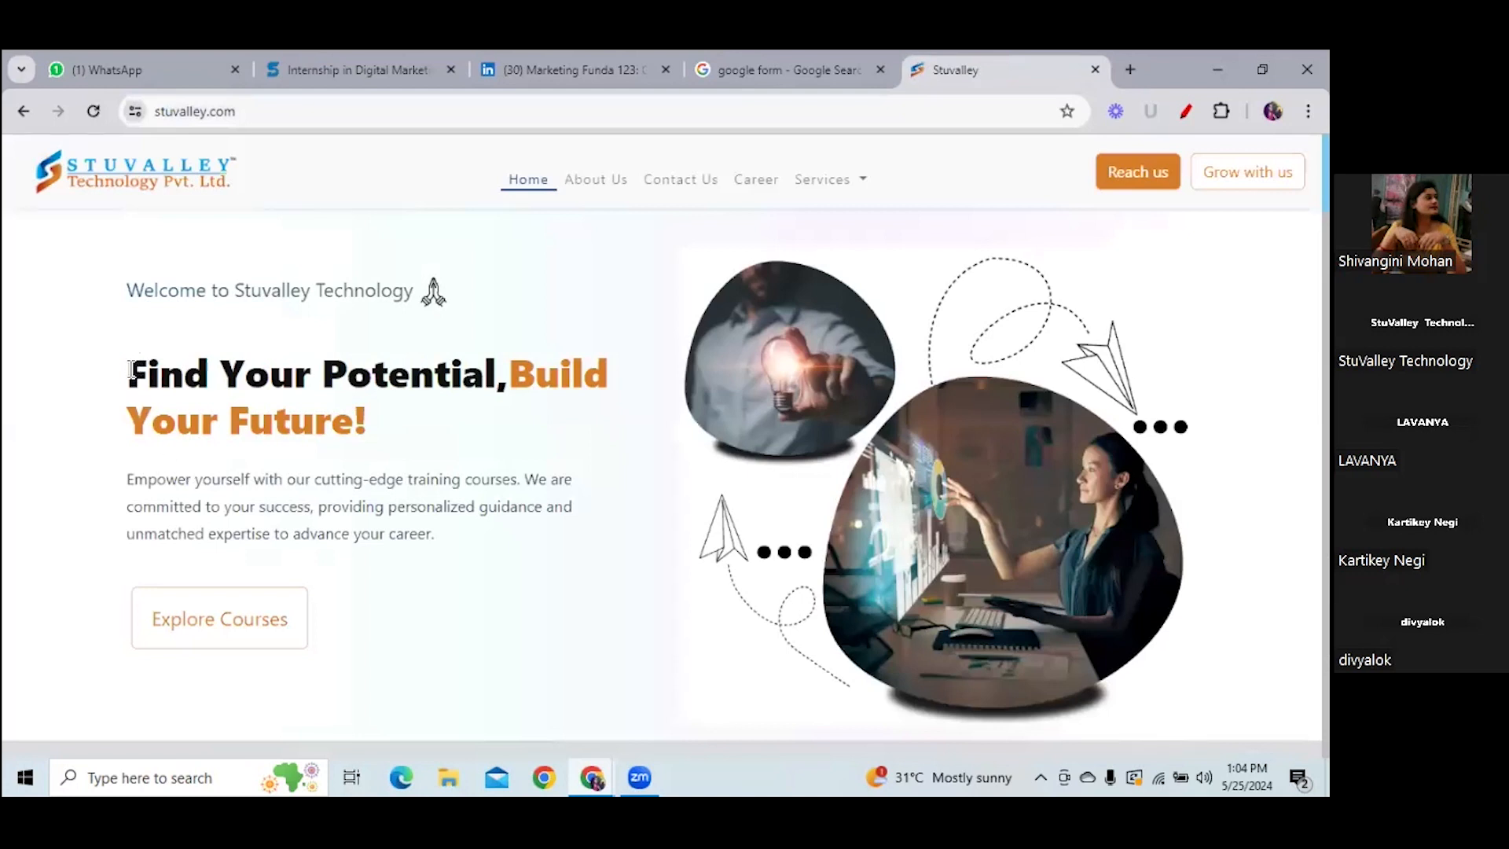
drag(302, 457, 477, 550)
key(ctrl+c)
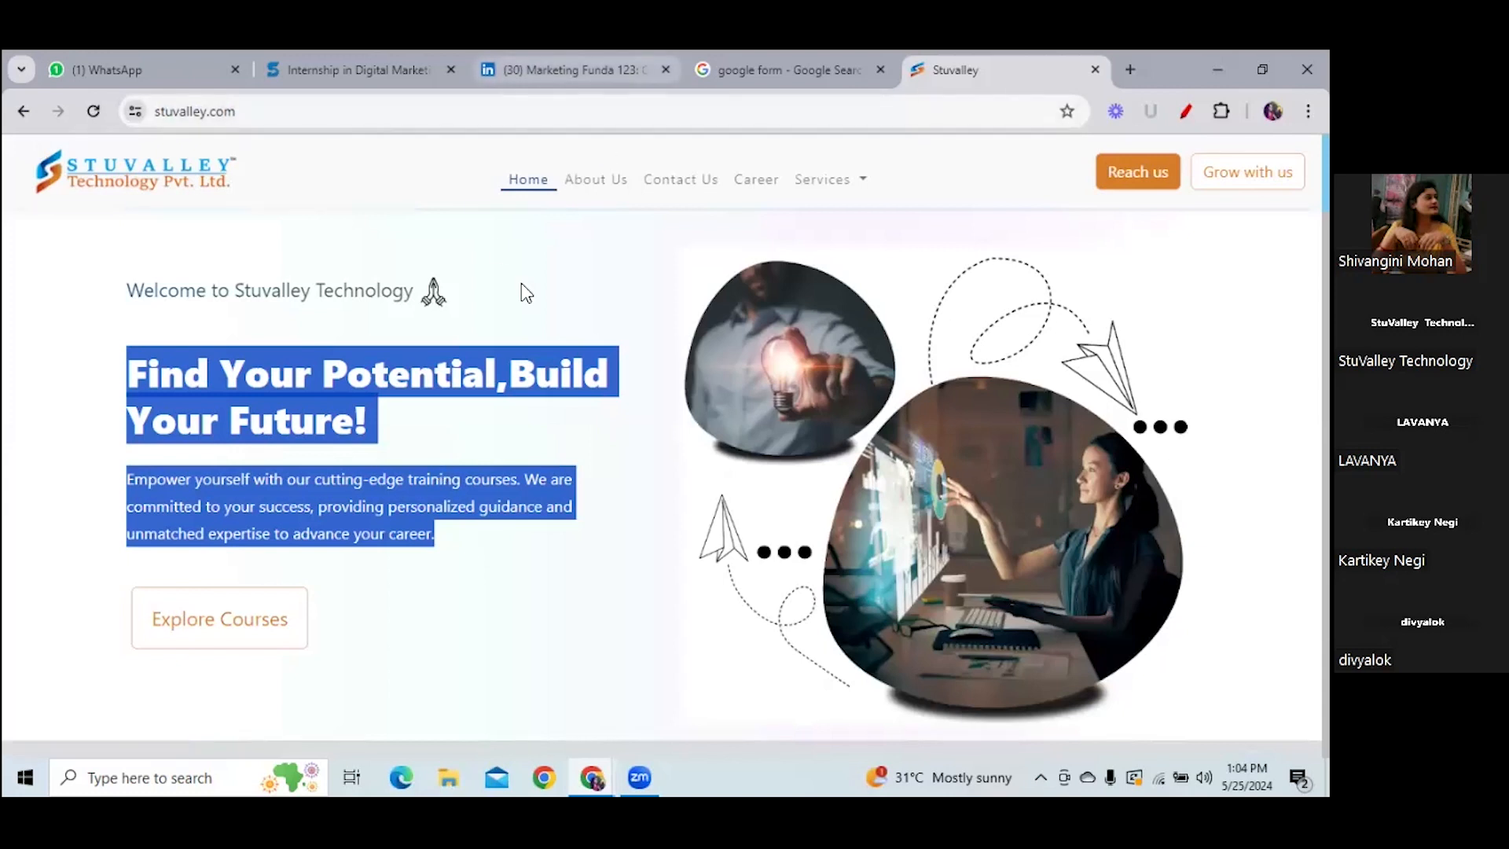
click(574, 69)
click(448, 313)
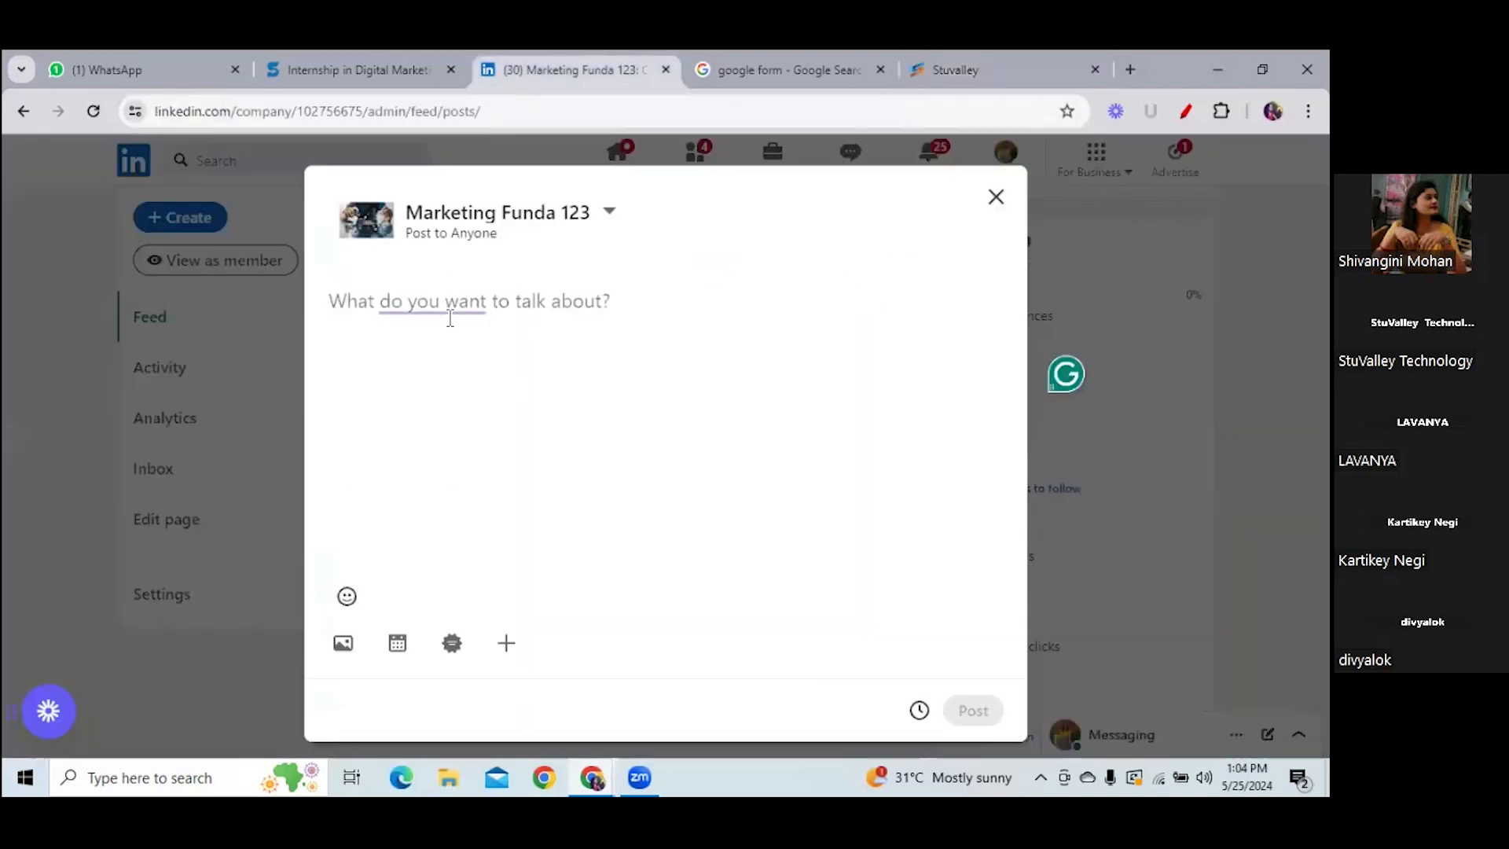
- Paste the Stuvalley text, add #digitalmarketing #seo #ppc #marketing #agency #growth, and fix the comma spacing
key(ctrl+v)
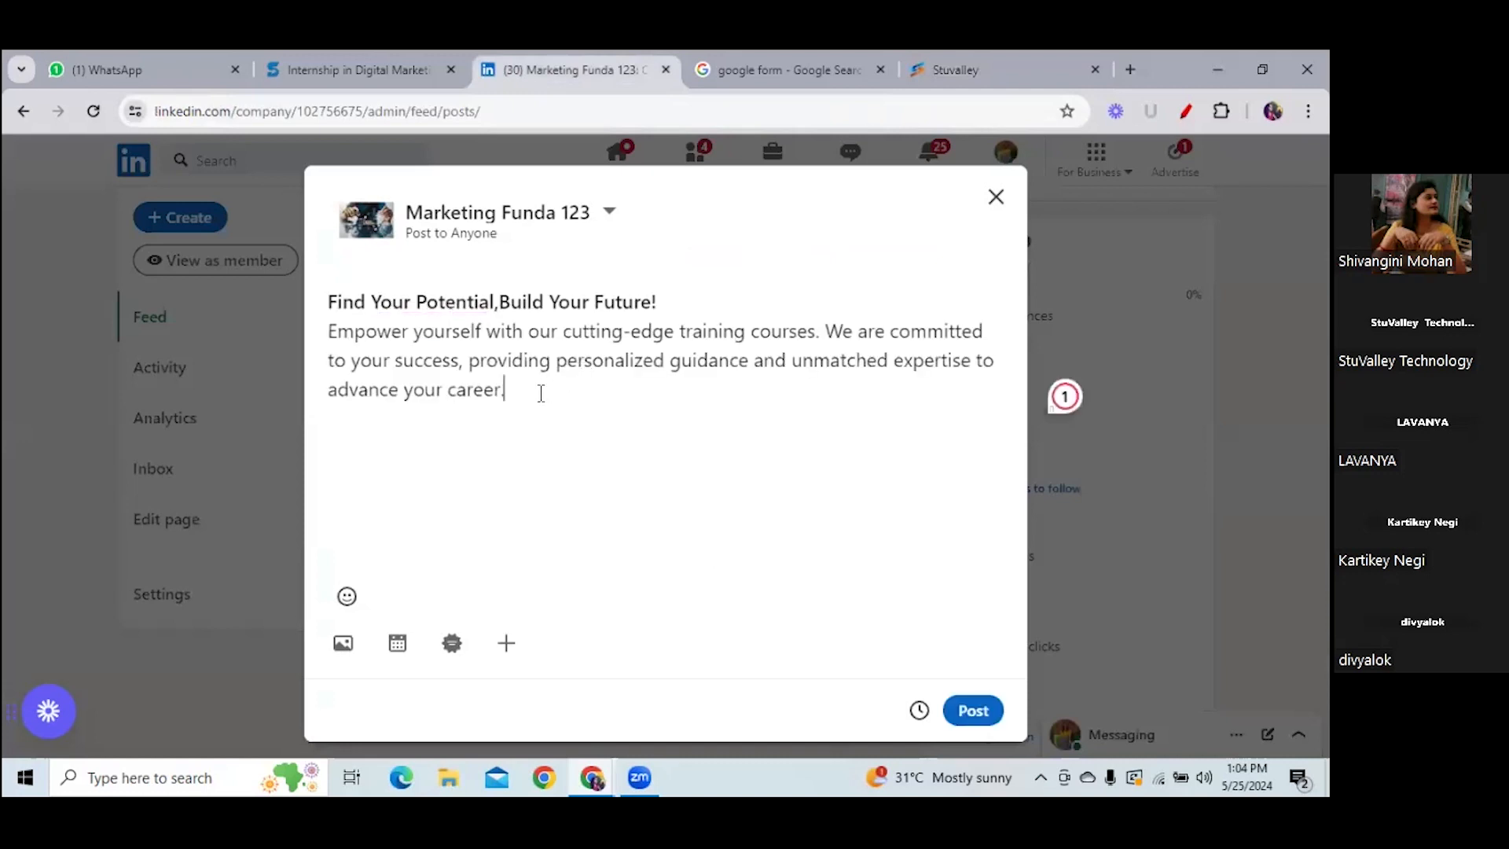
key(Return)
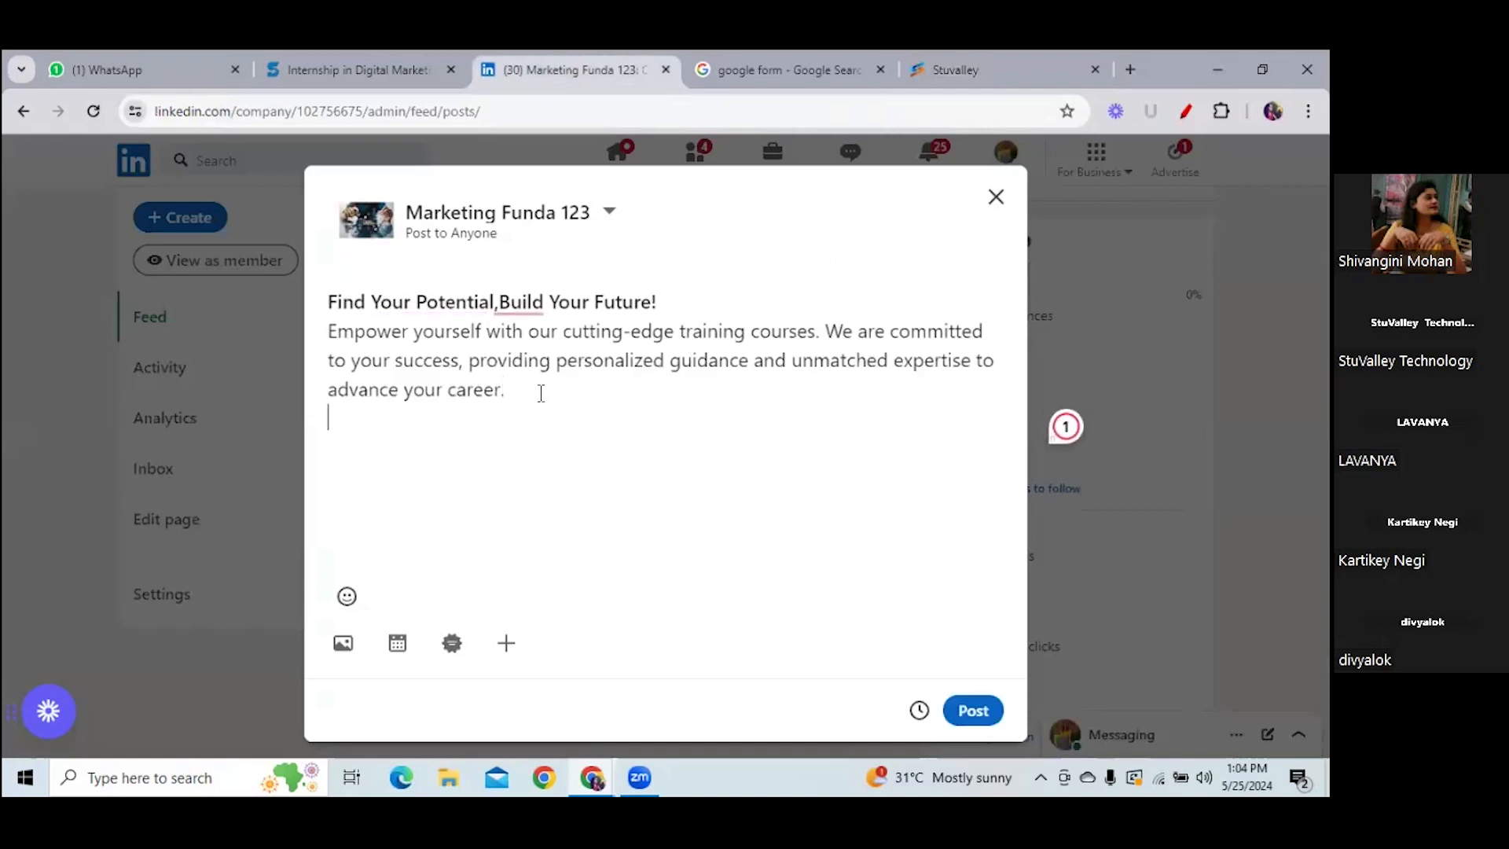
text(#dif)
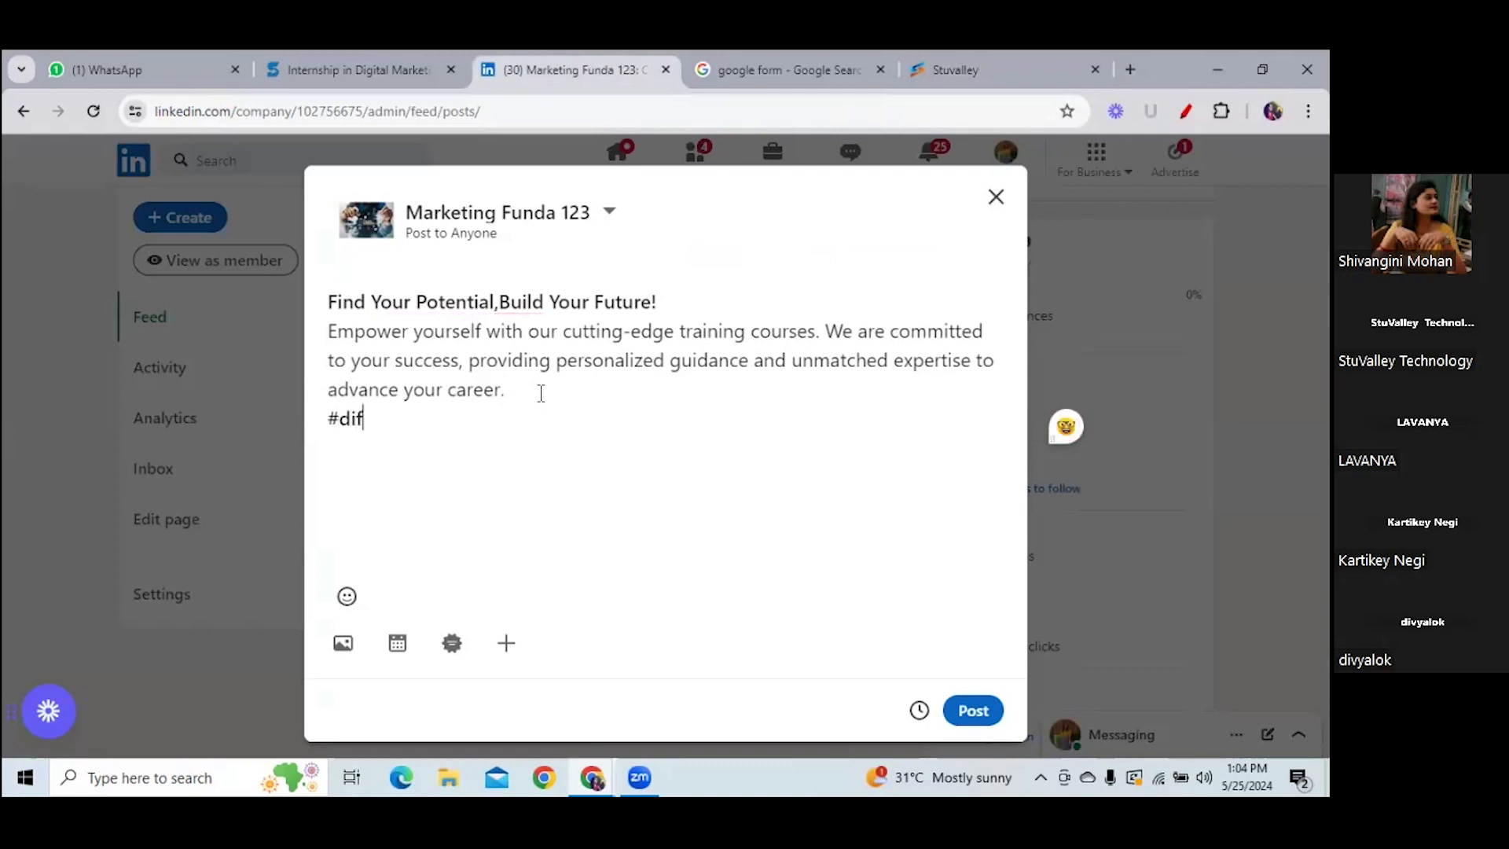
key(BackSpace)
text(gita)
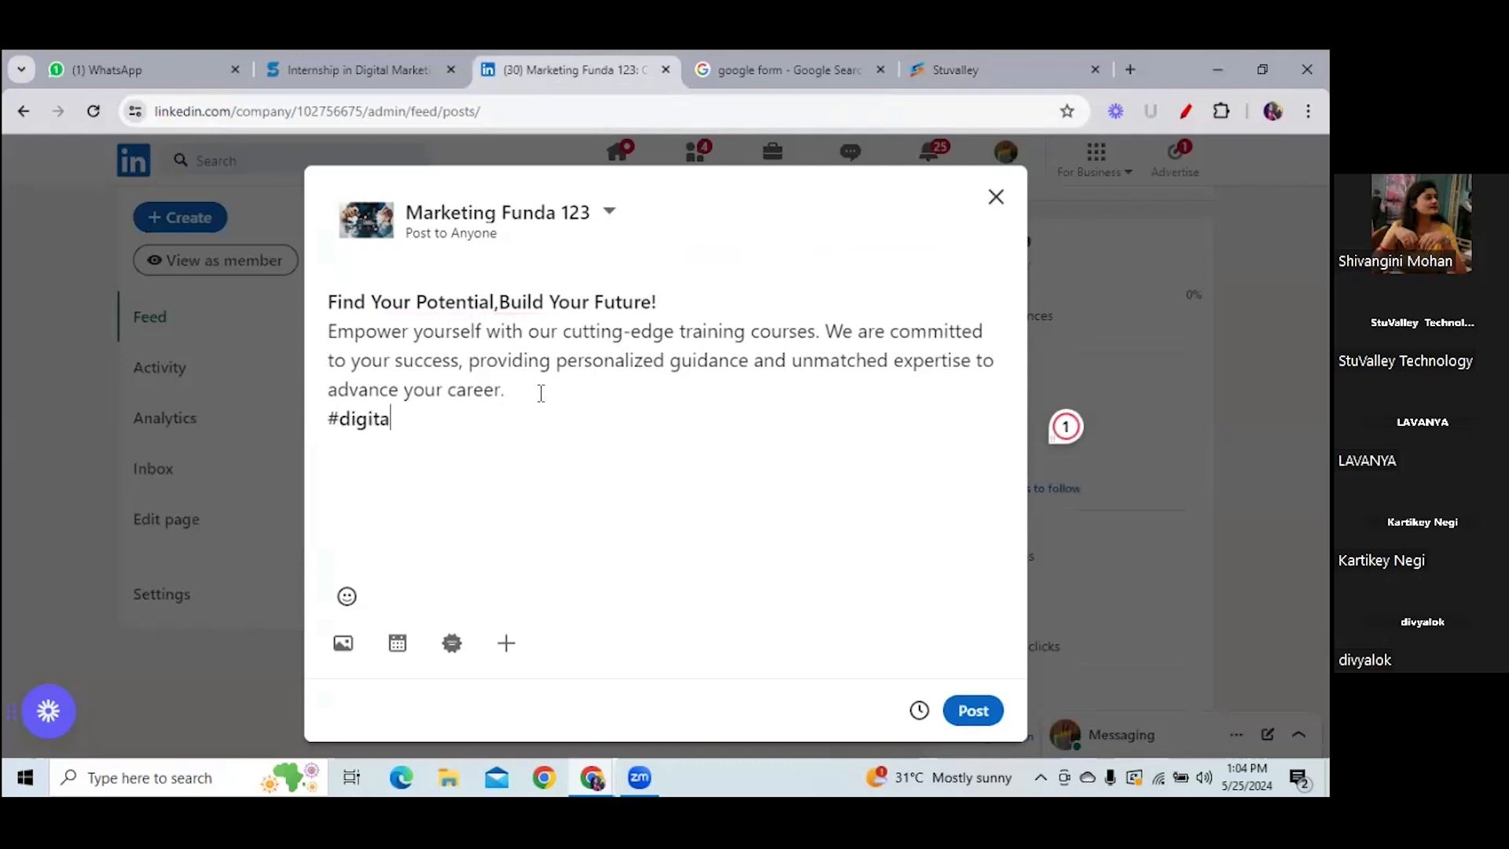
text(l arketing)
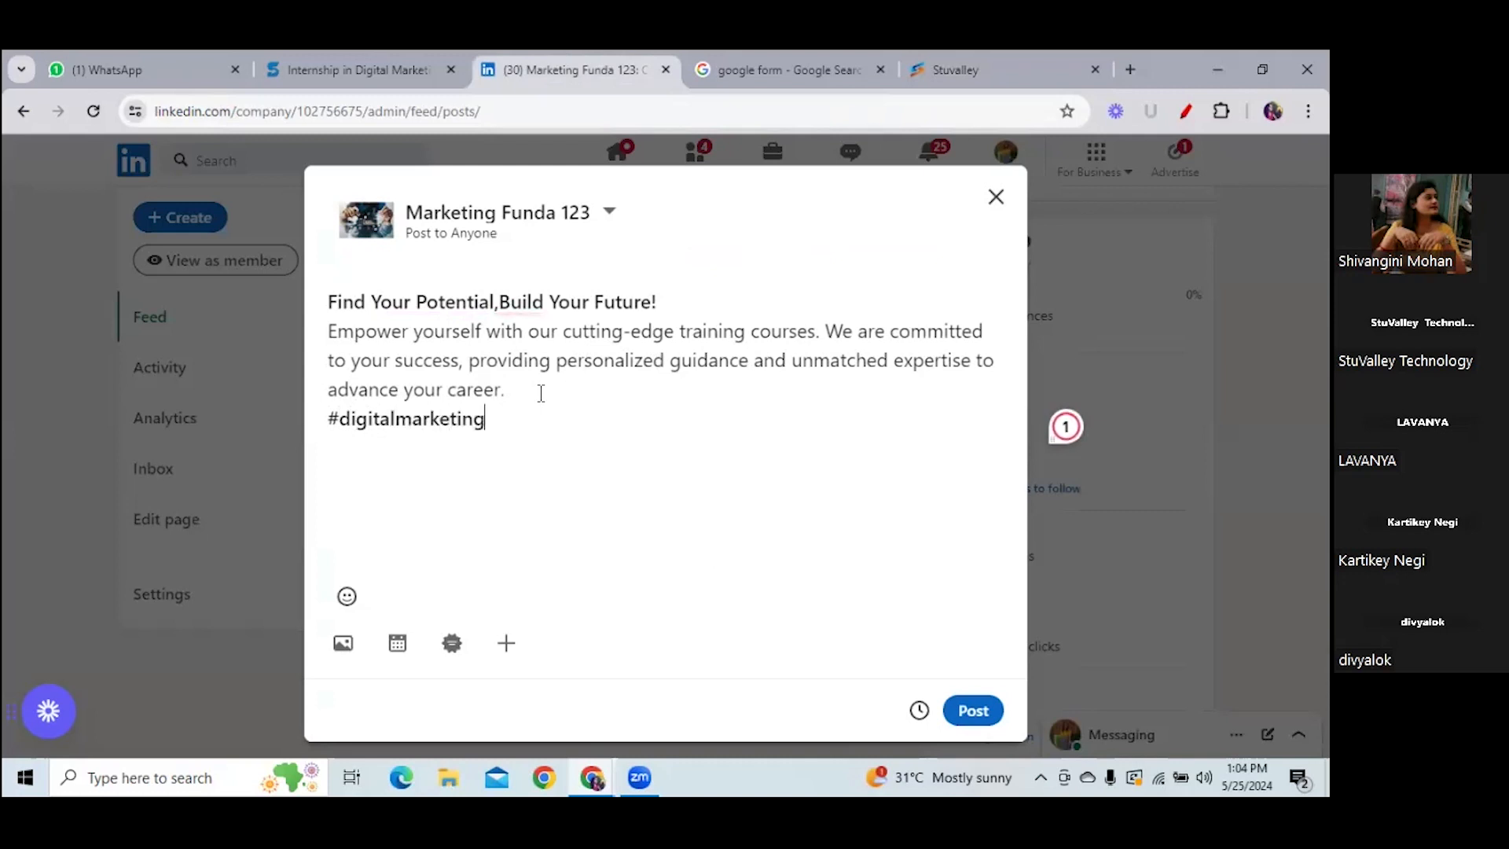
text( @seo )
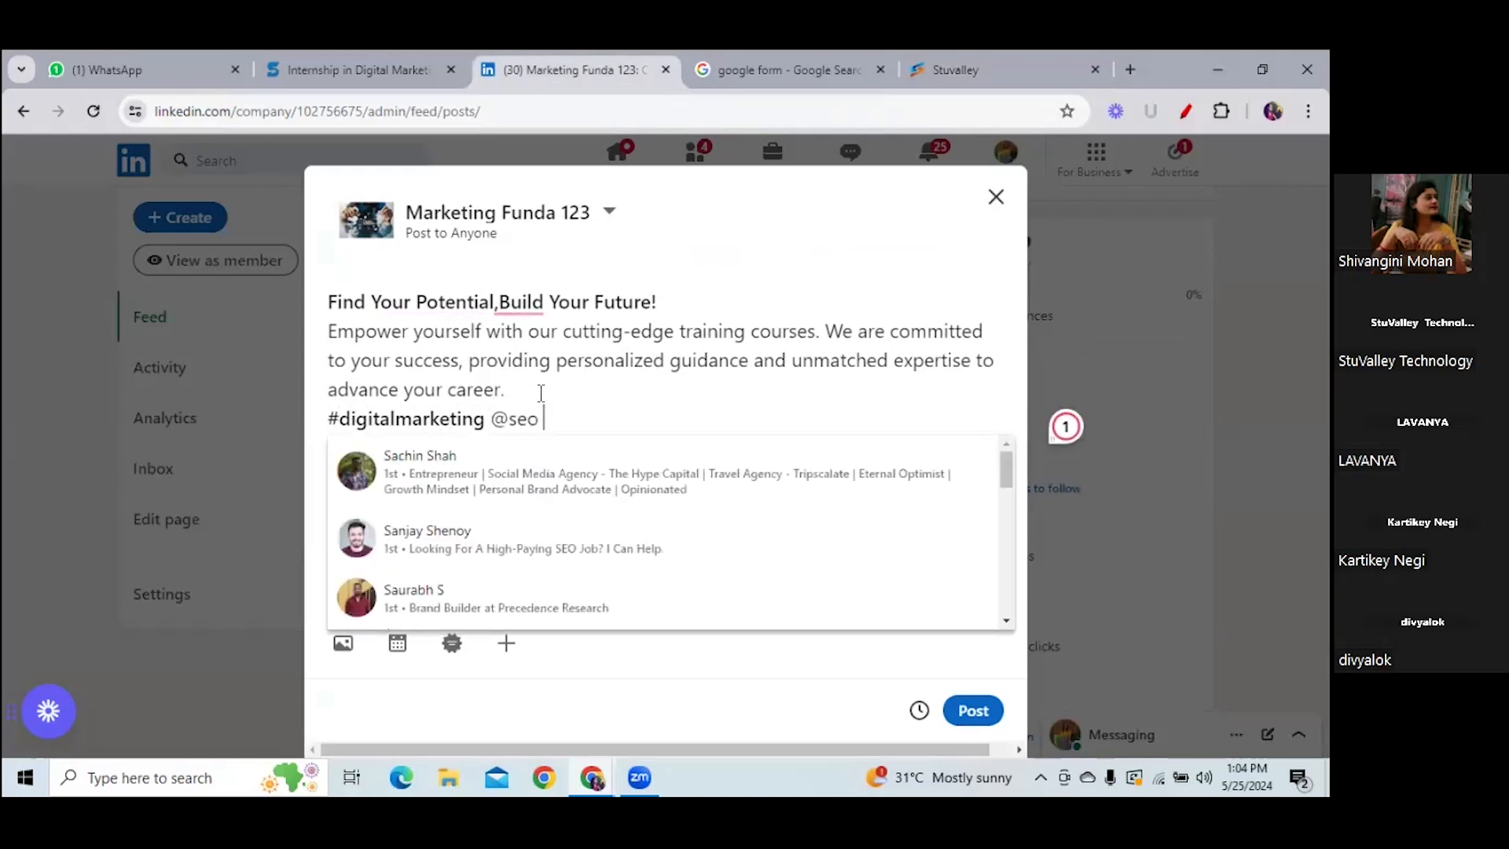
text(@)
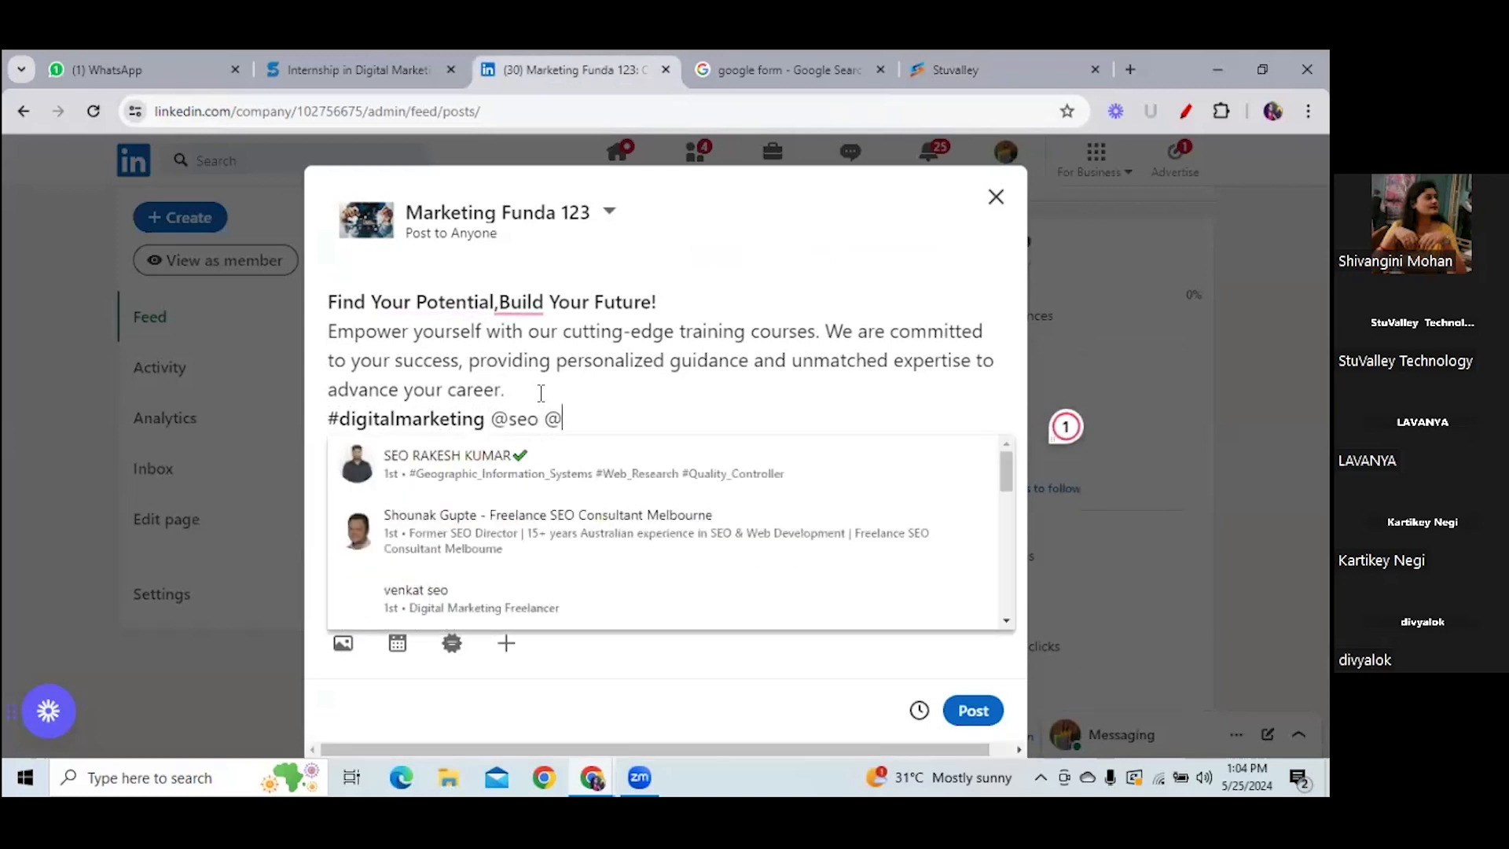
key(BackSpace)
key(BackSpace)
key(BackSpace)
key(BackSpace)
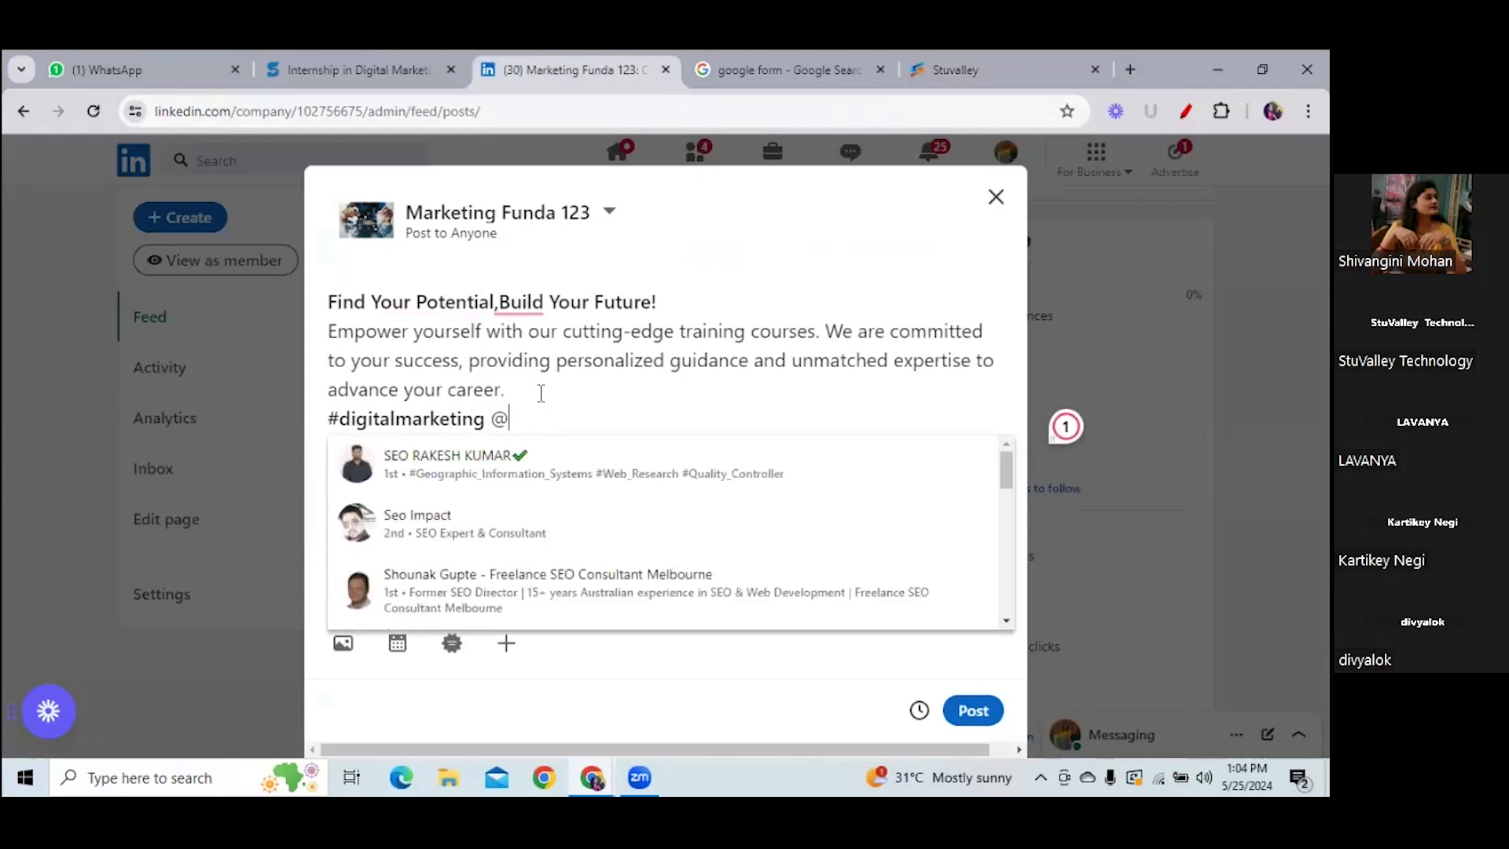
text(#seo)
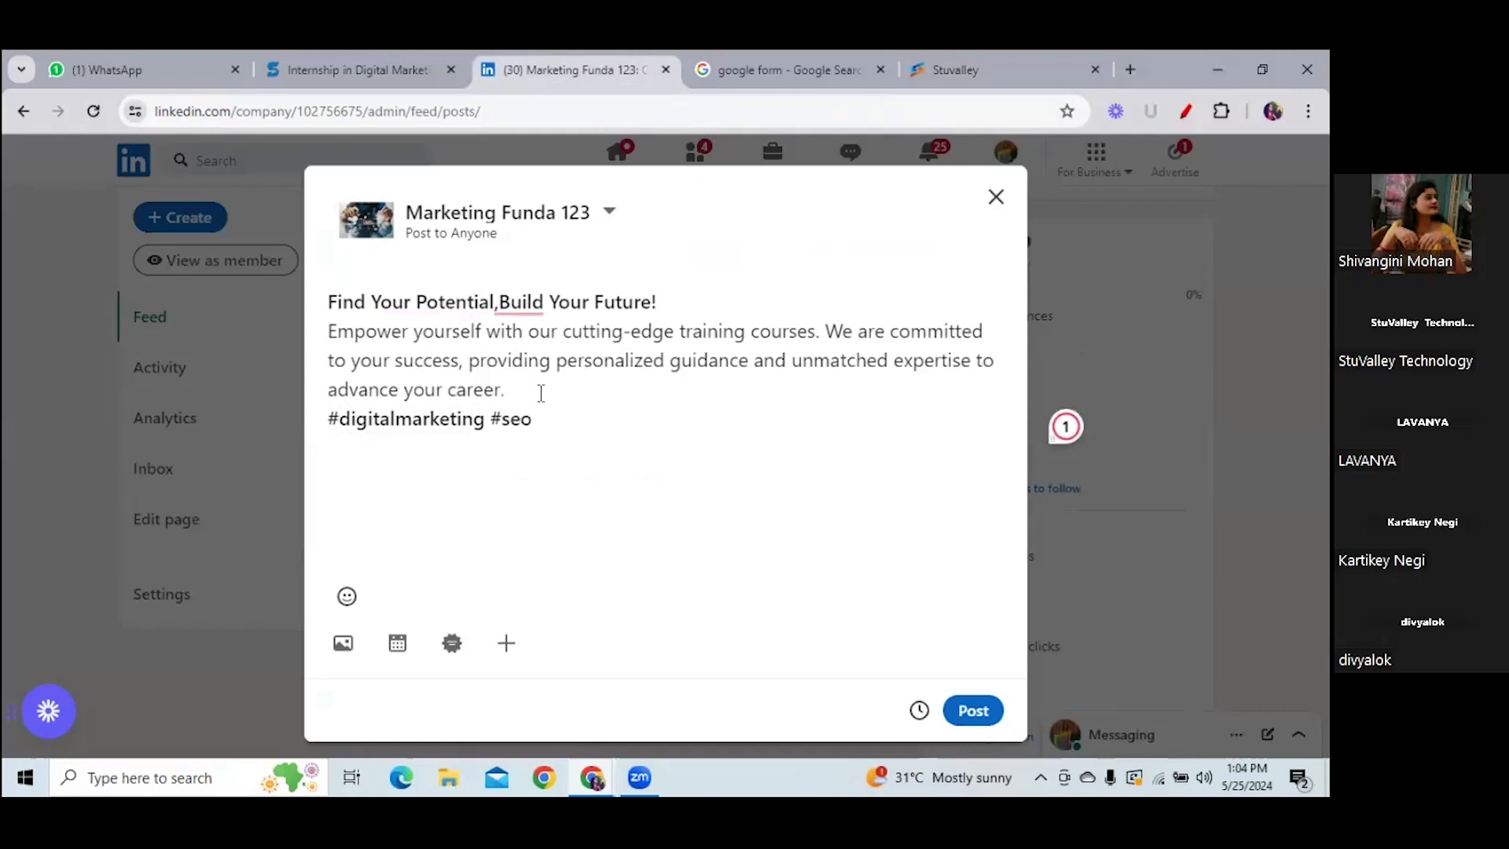
text( #ppc #)
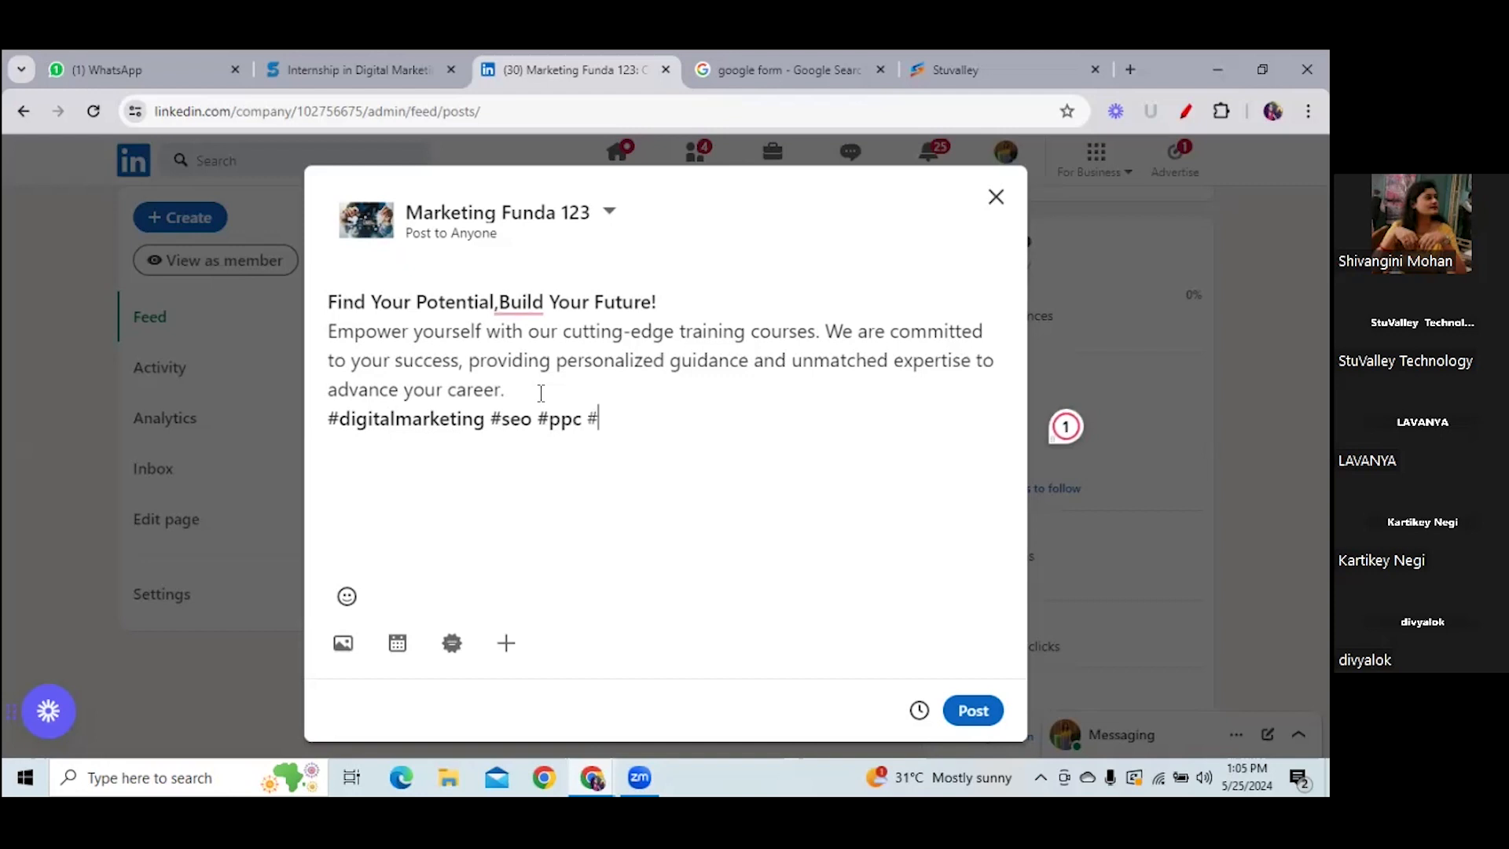
text(marketing )
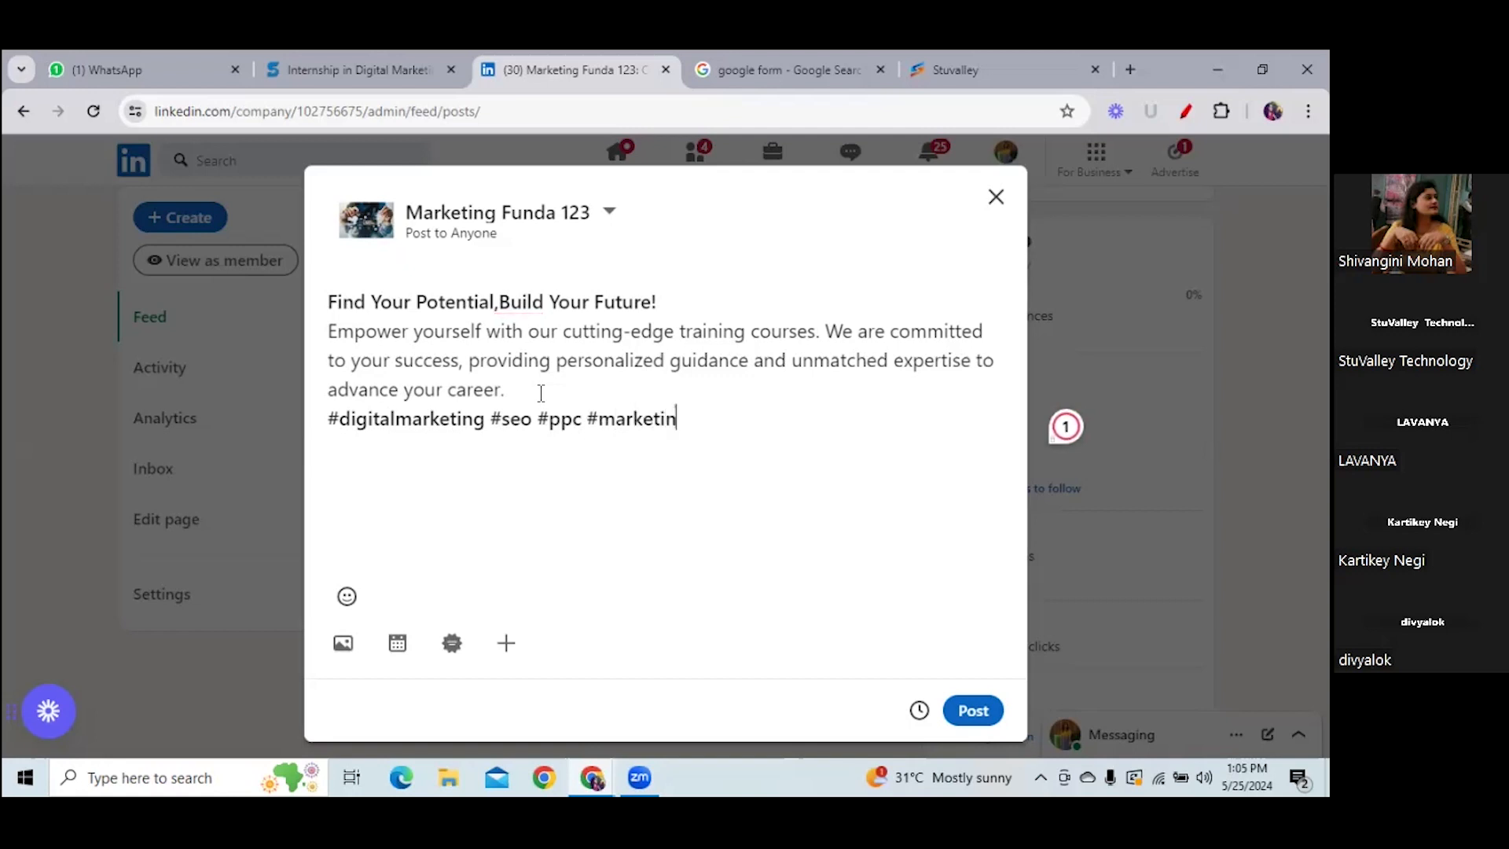
text(#agency)
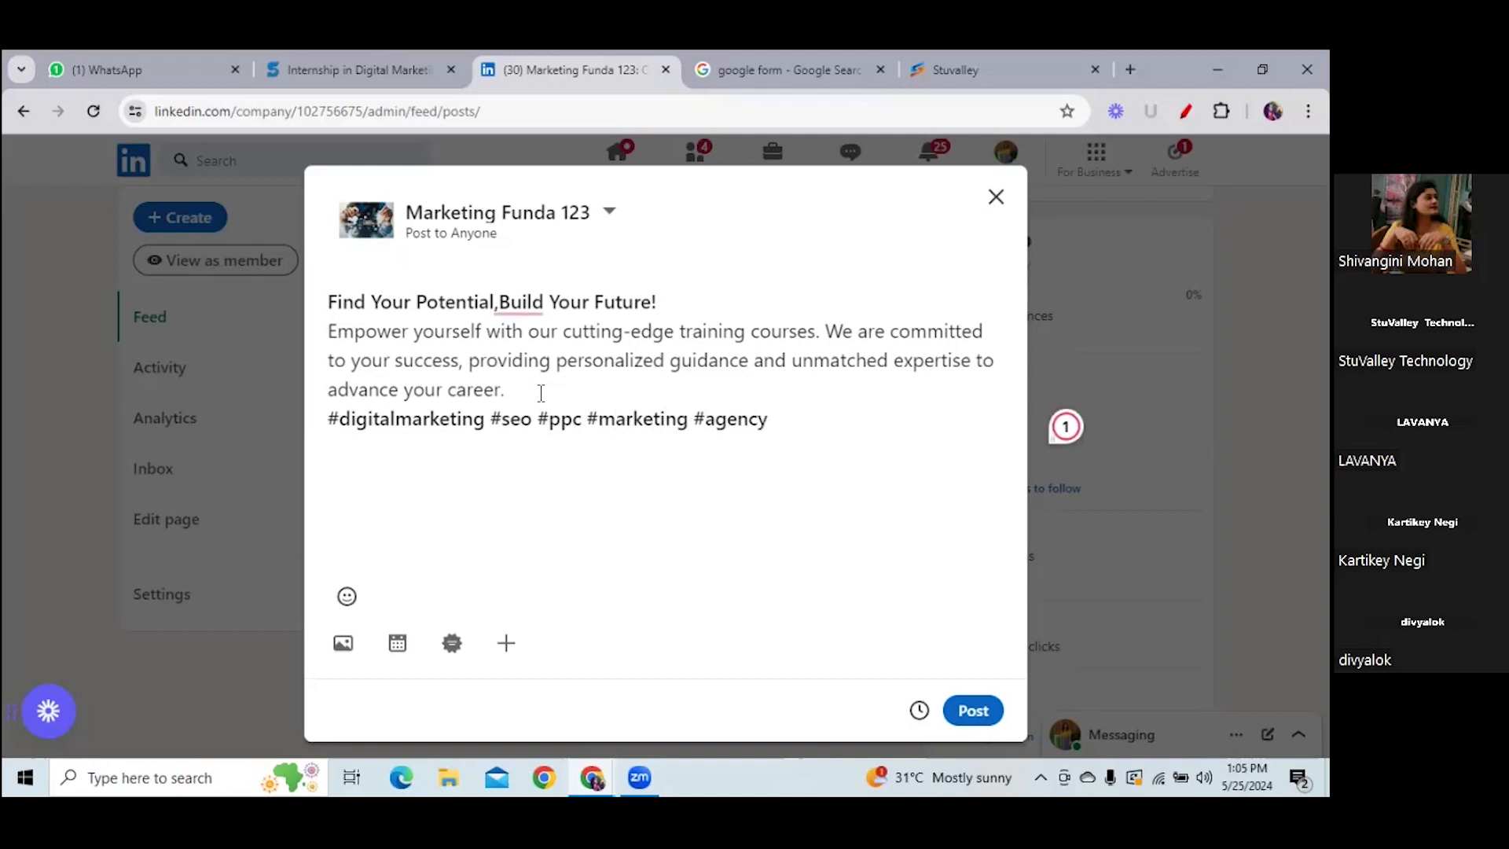
text( #growth)
mouse_move(520, 303)
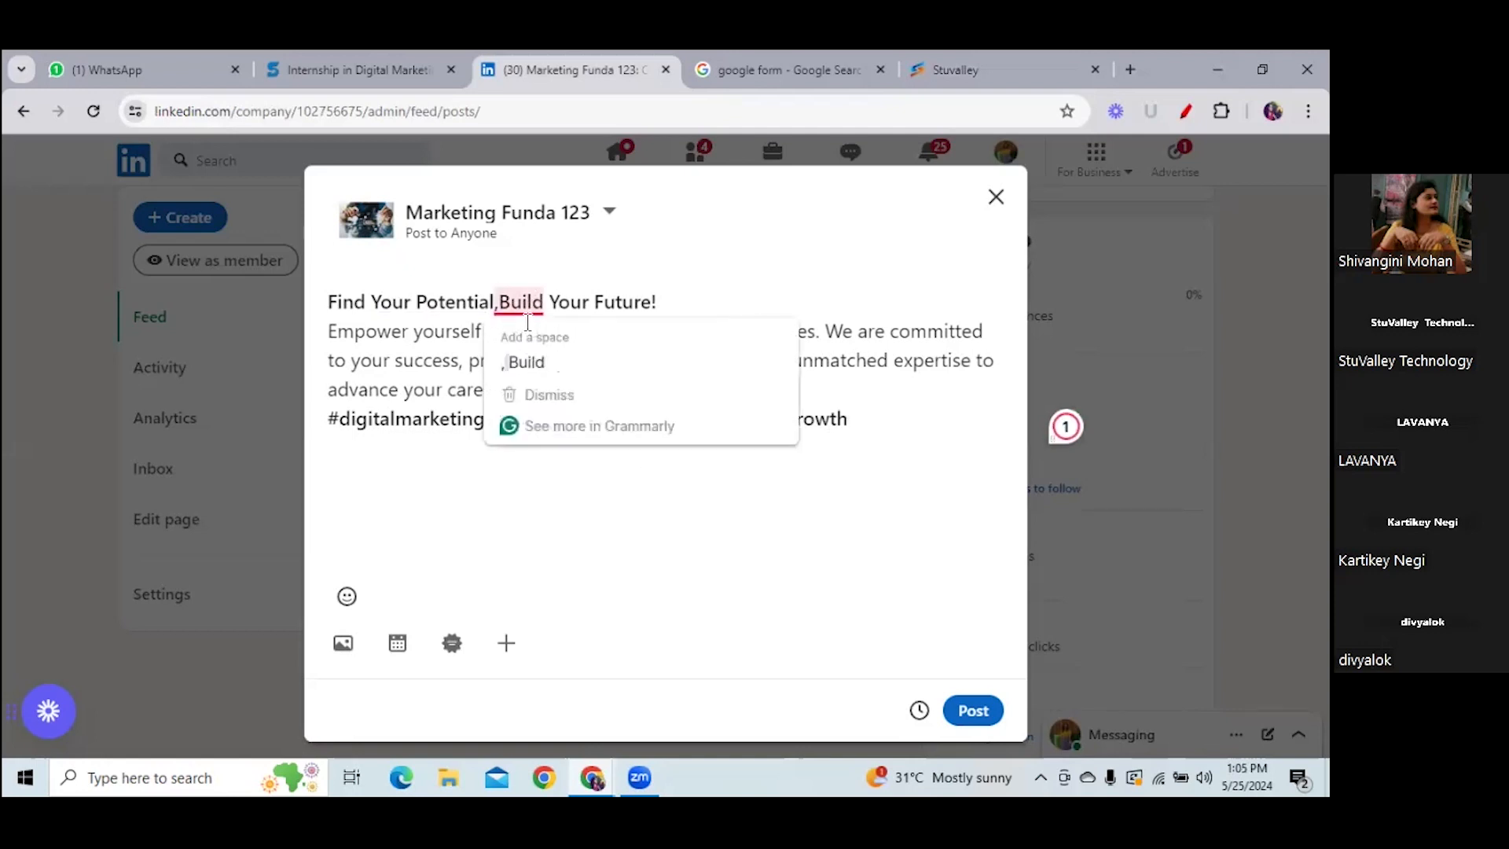
click(535, 362)
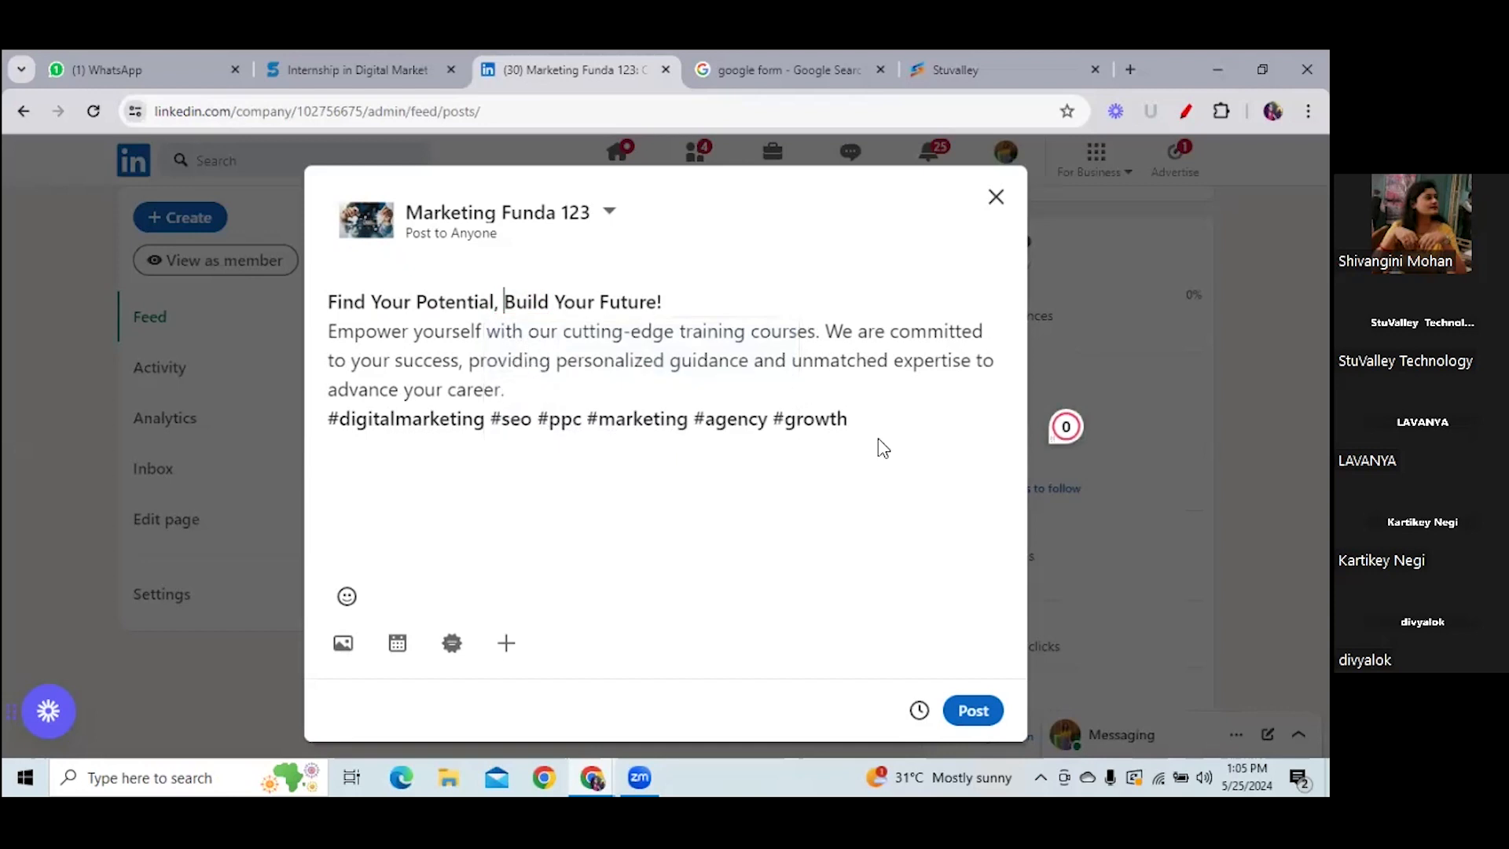
- Attach the how-to-create-a-digital-marketing-plan image from the computer to the post
click(344, 641)
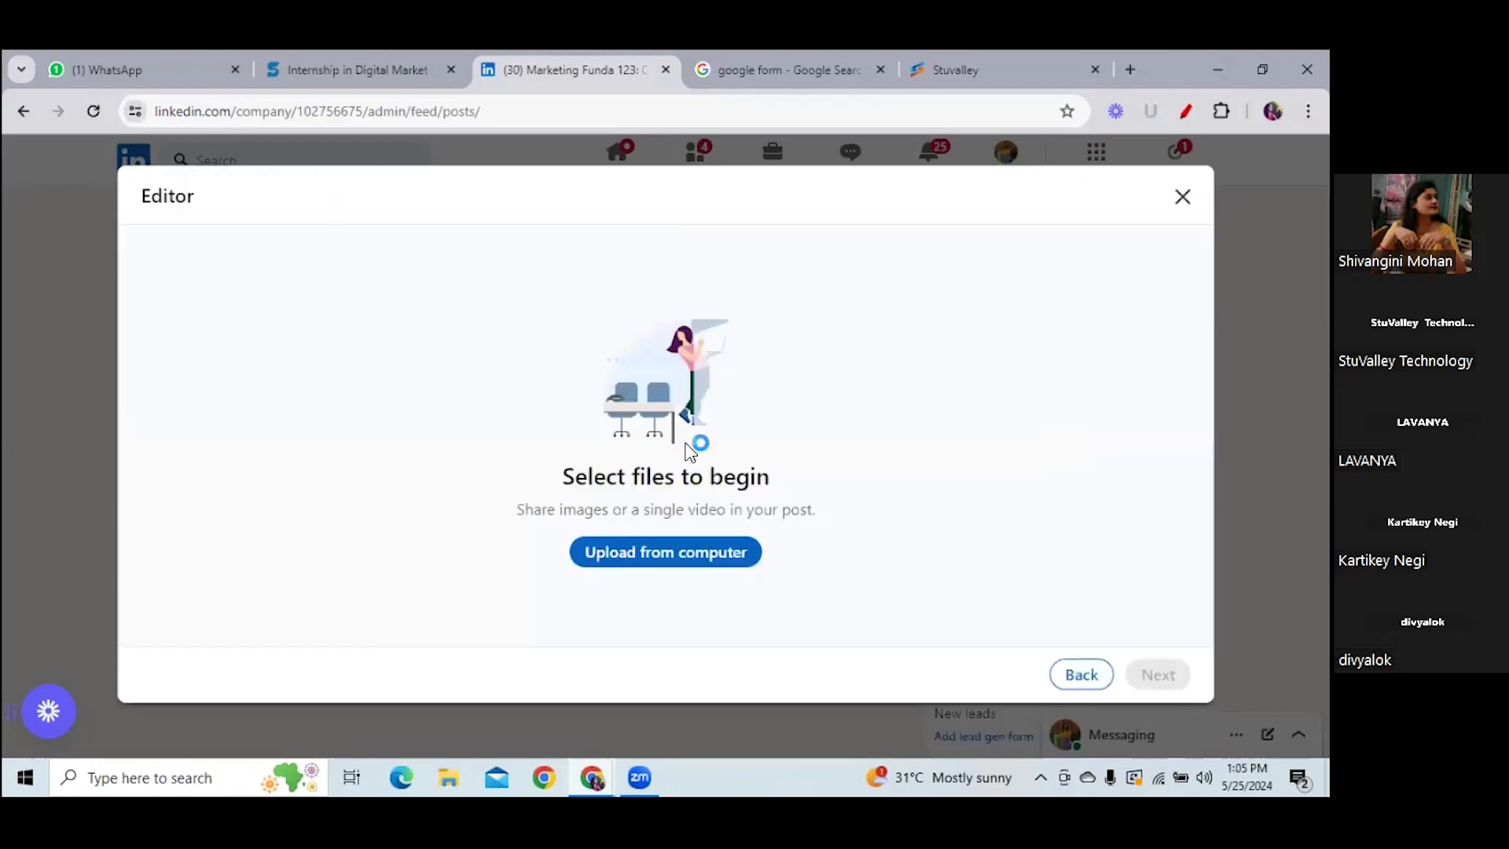
click(673, 554)
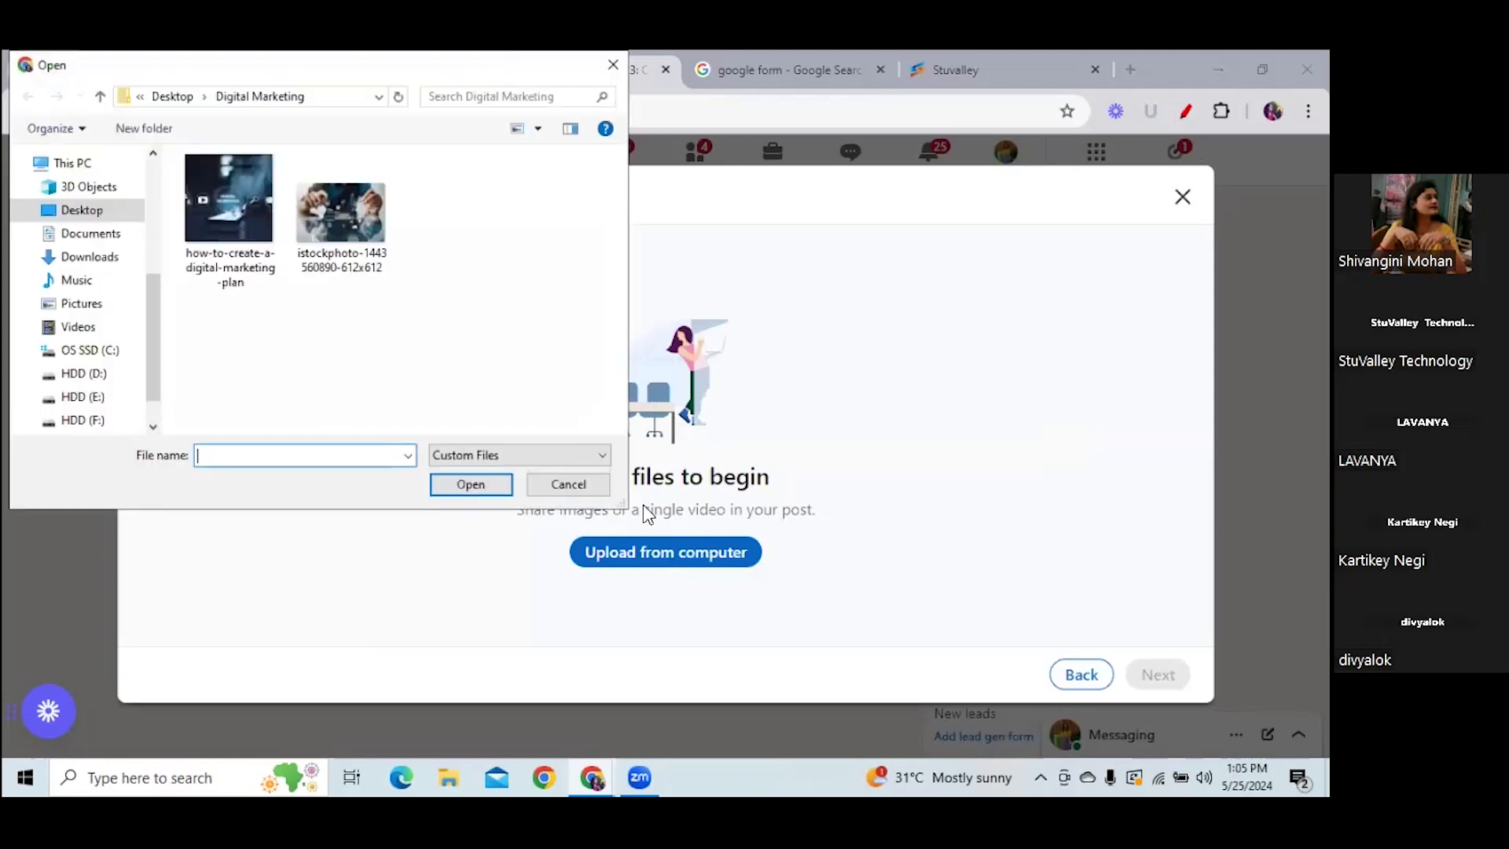
click(229, 215)
click(461, 484)
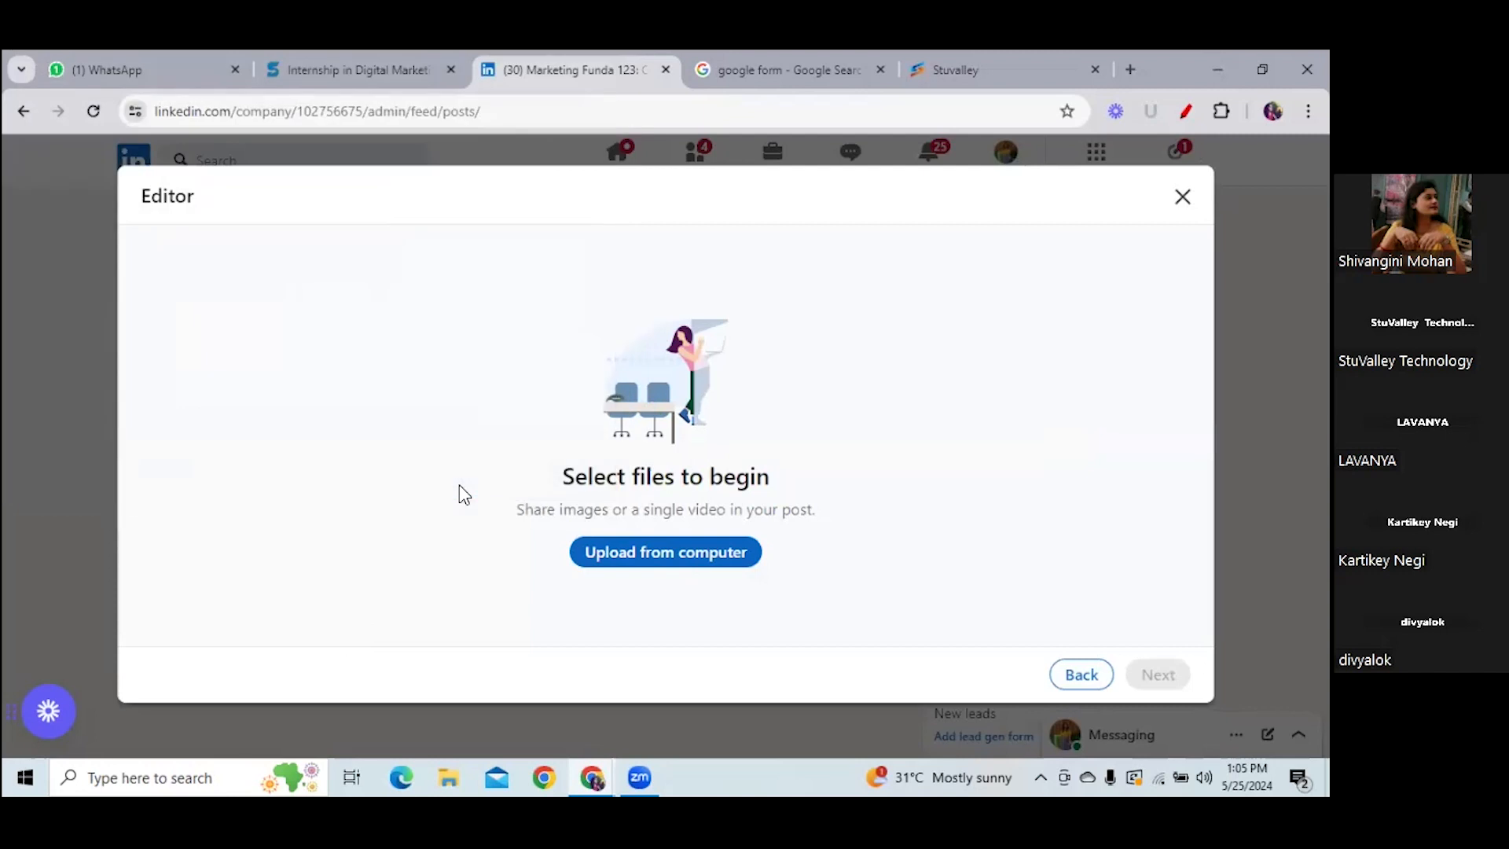
click(1158, 674)
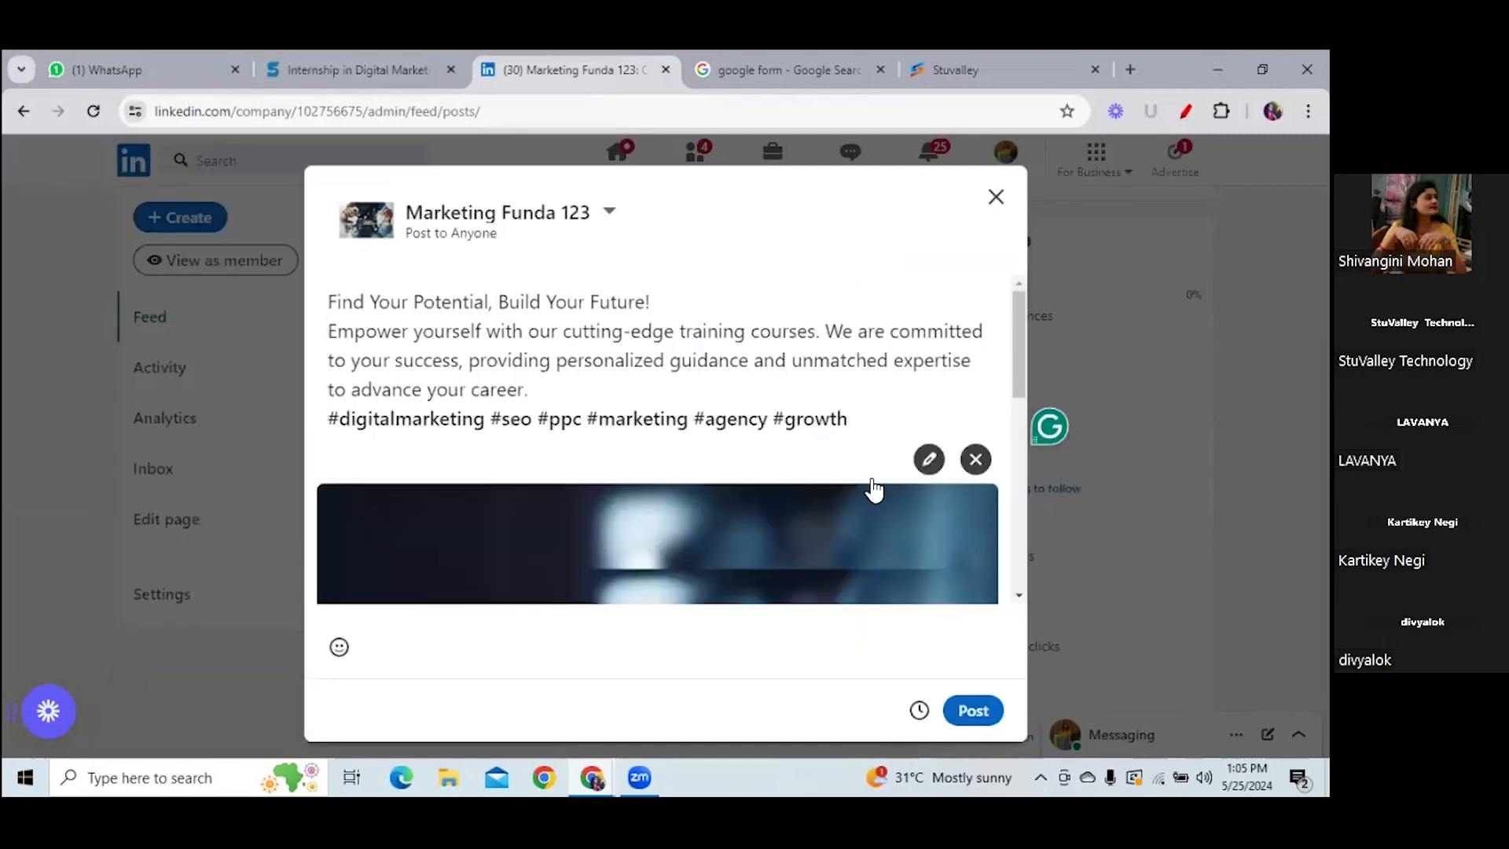
- Publish the post immediately without scheduling, skipping sharing to the personal profile
drag(1020, 348, 1037, 611)
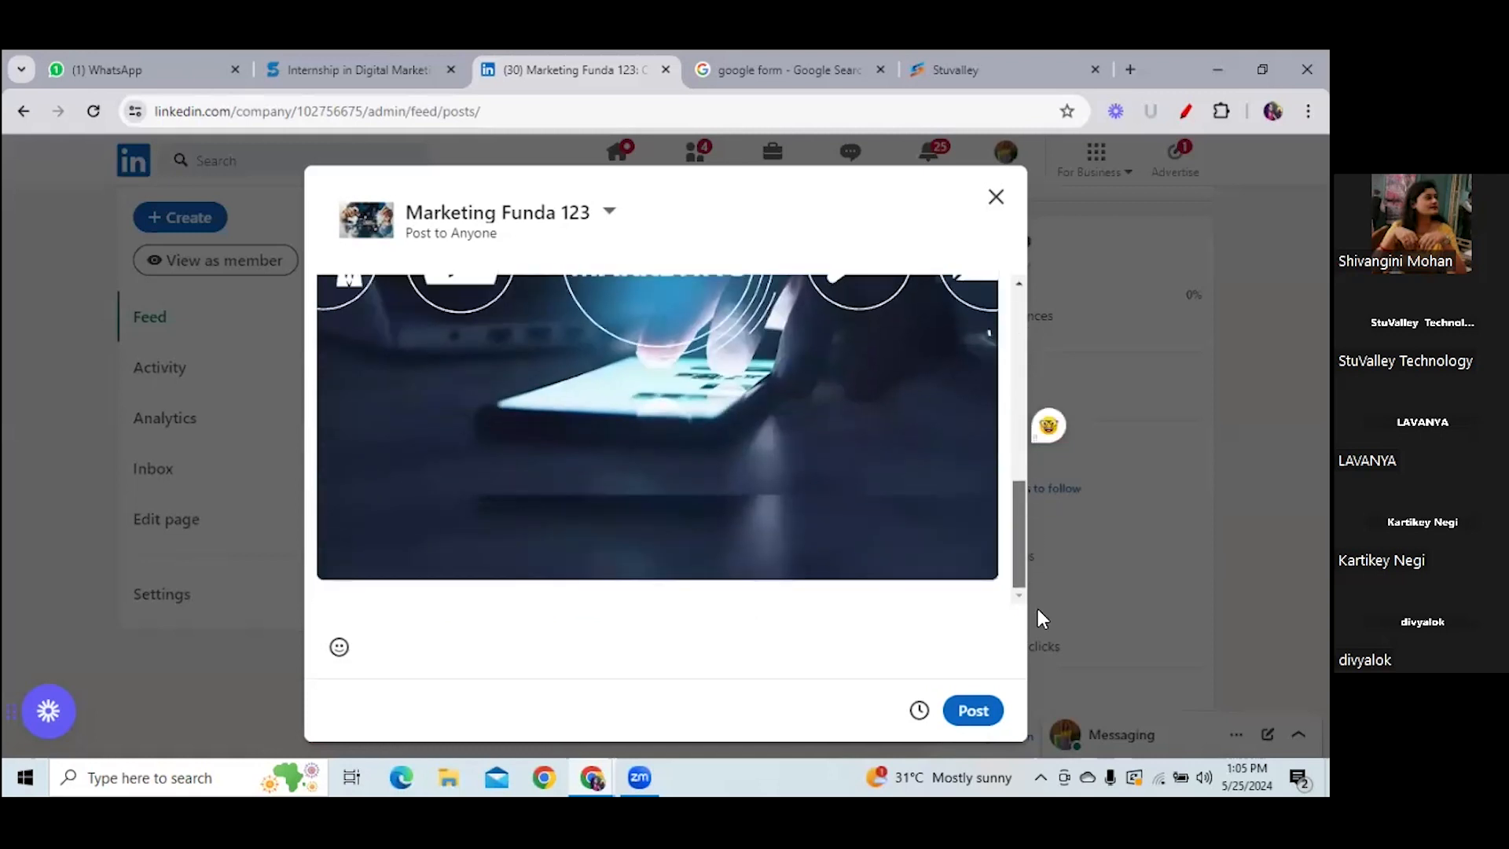
click(918, 711)
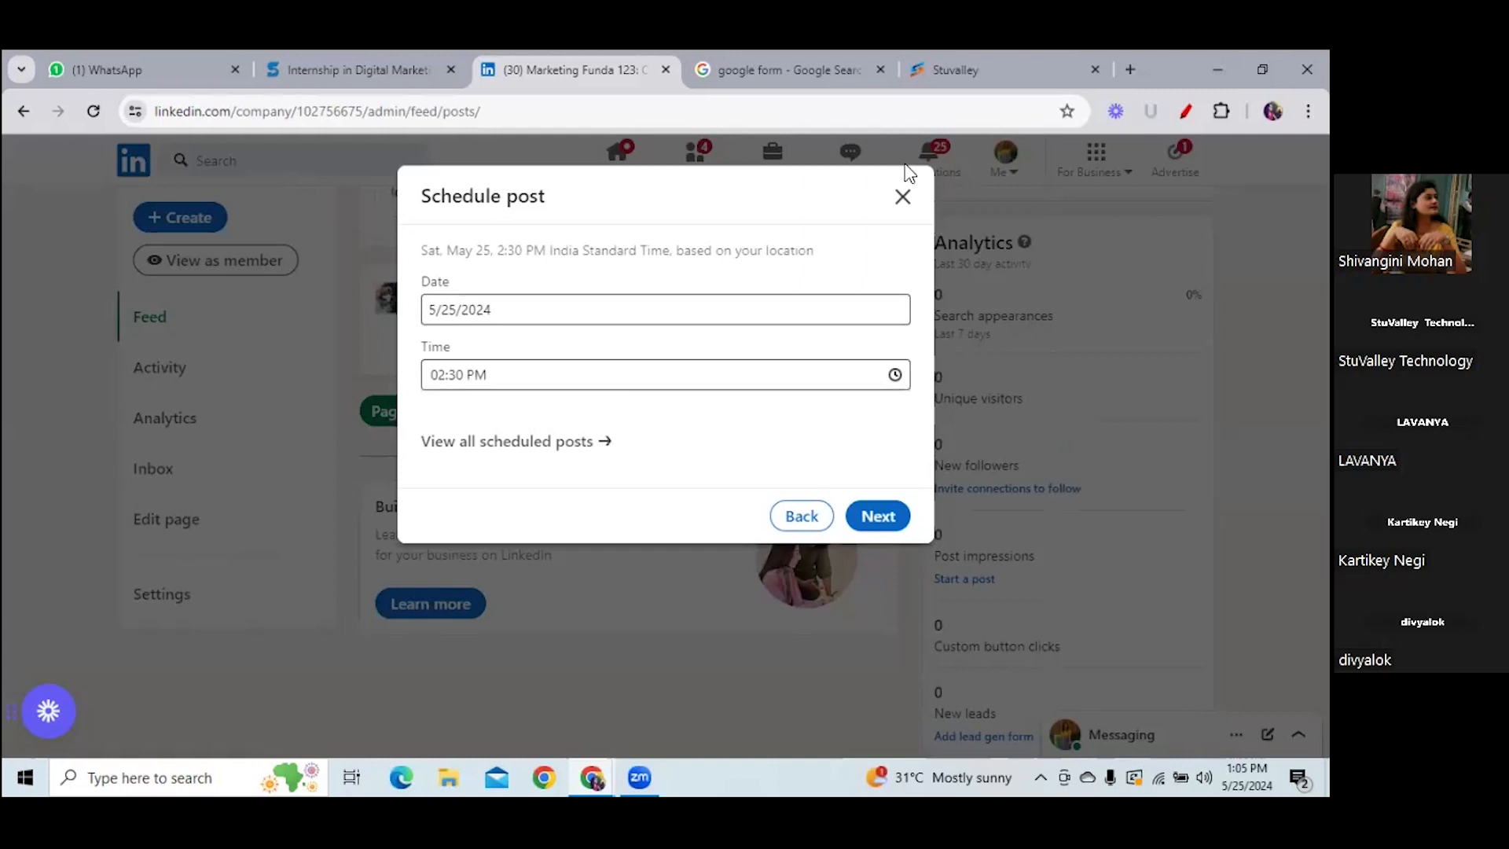
click(802, 515)
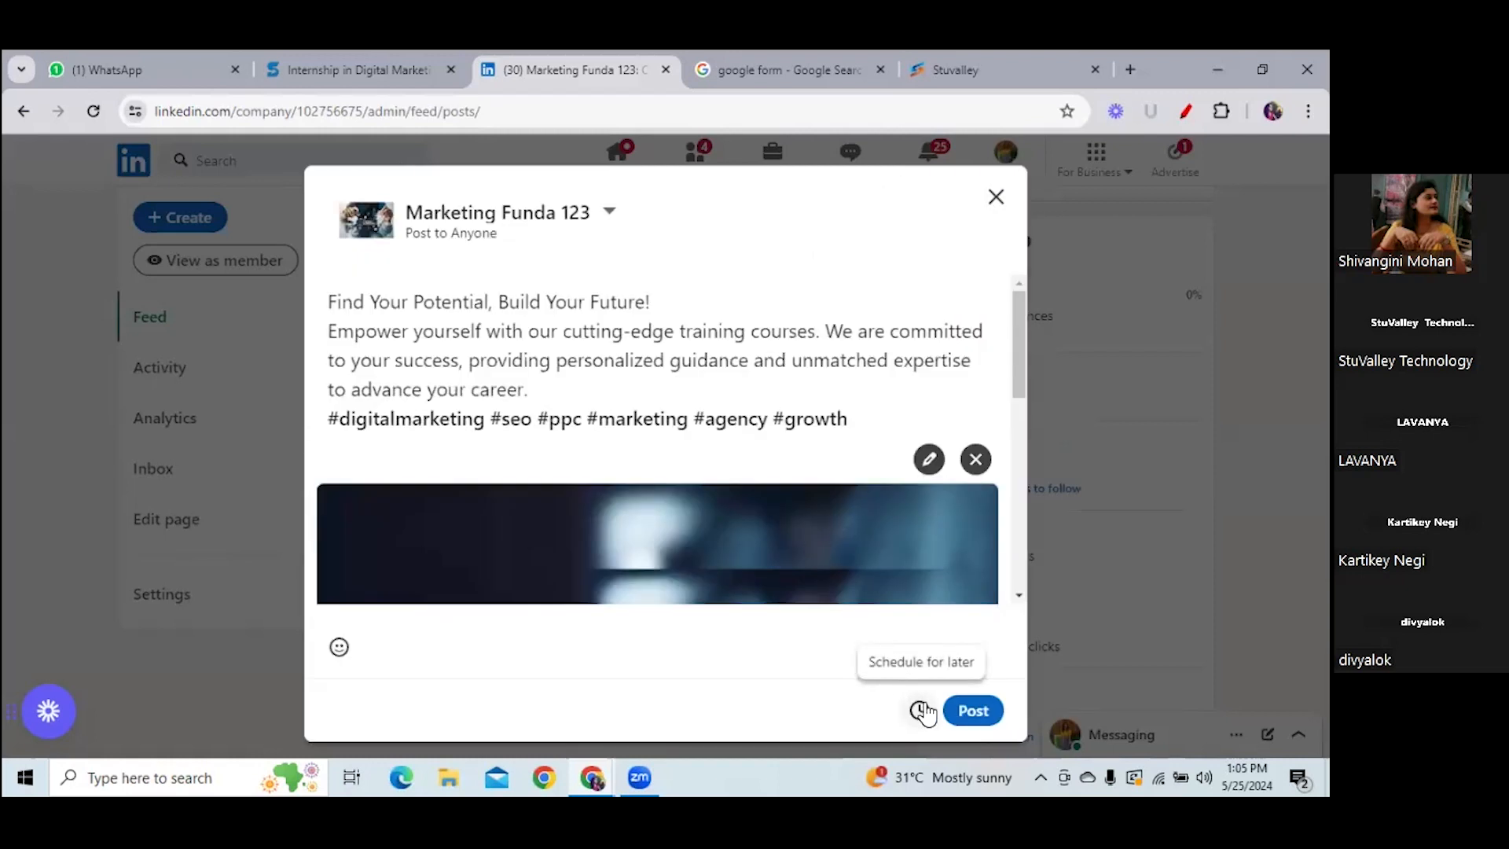
click(971, 709)
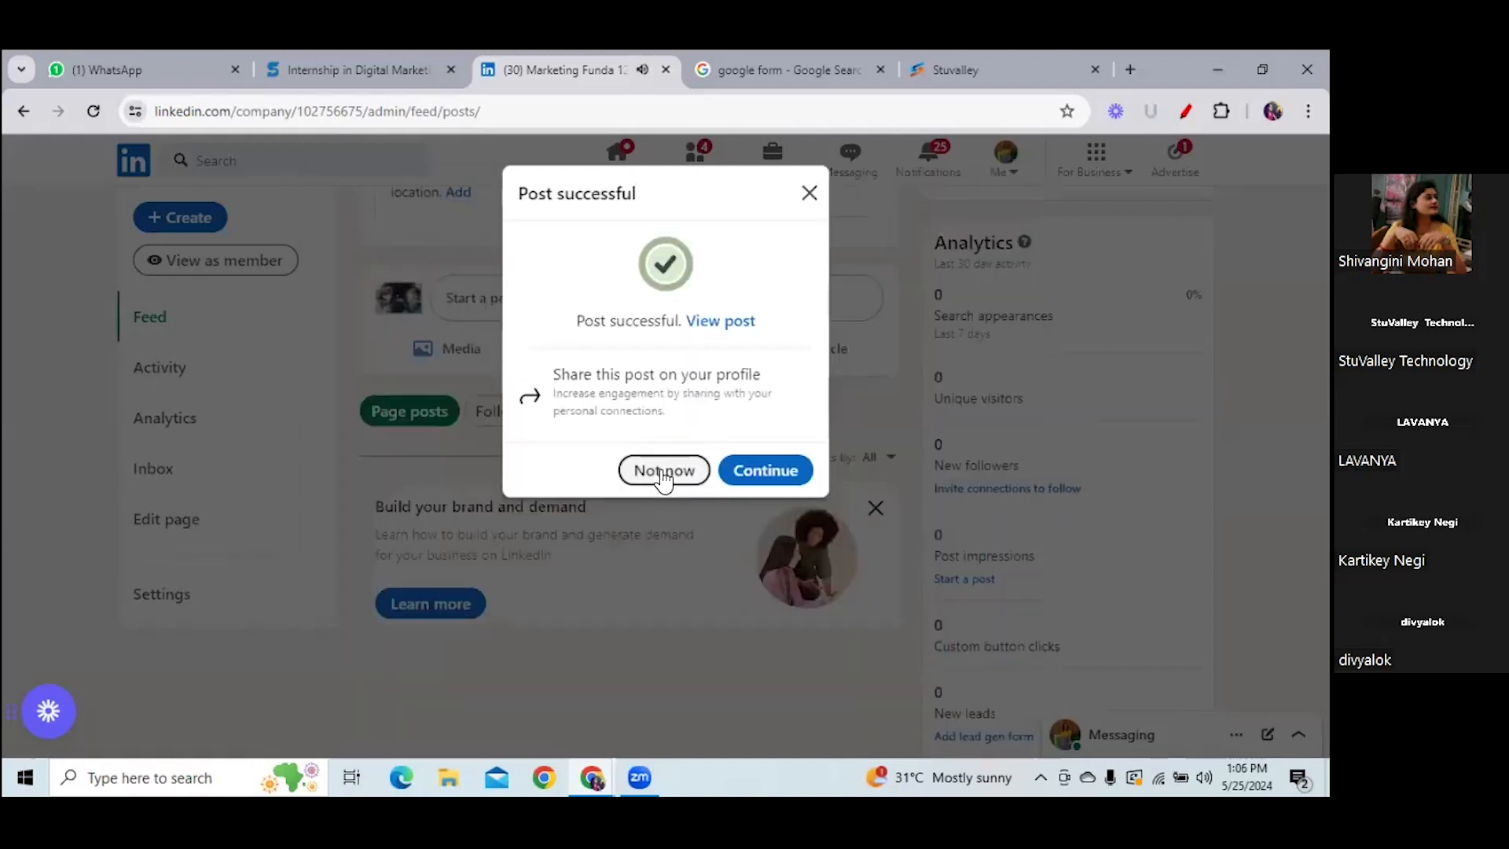
click(665, 473)
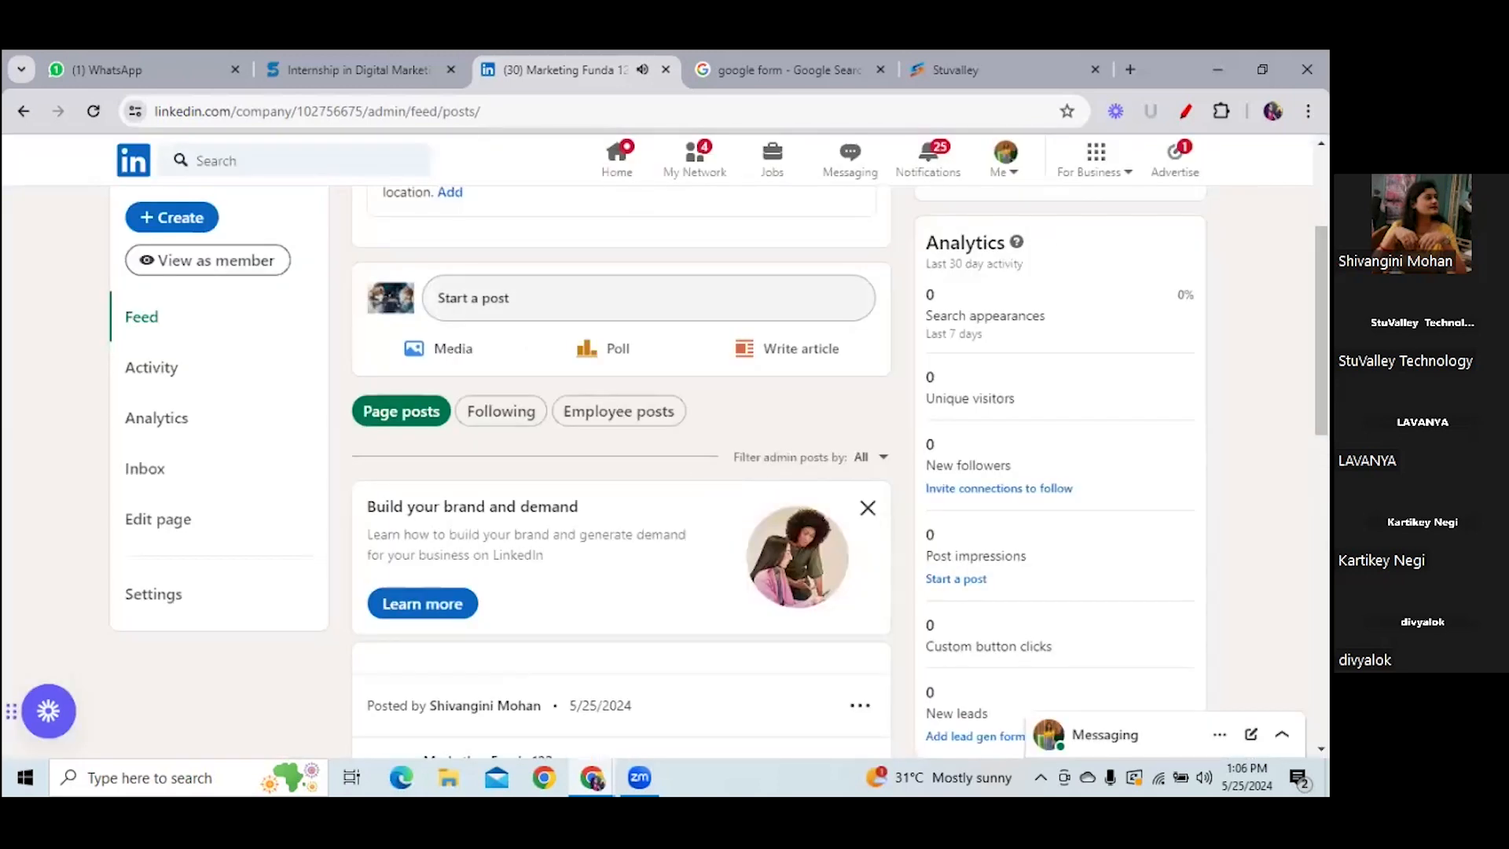
- Expand the published post's full text and open its #digitalmarketing hashtag feed
scroll(620, 471, down, 5)
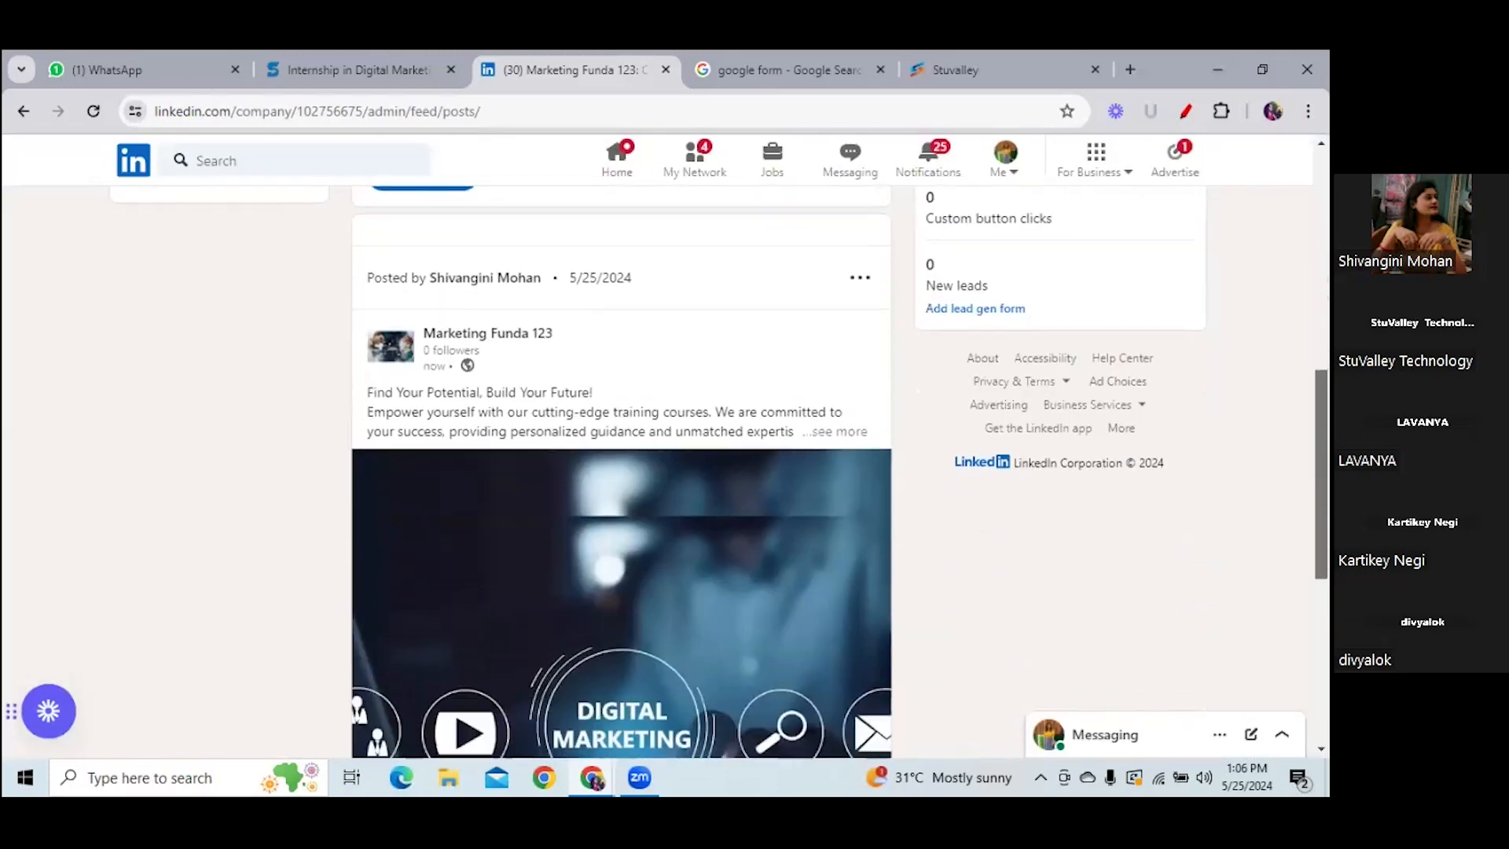
scroll(621, 472, down, 4)
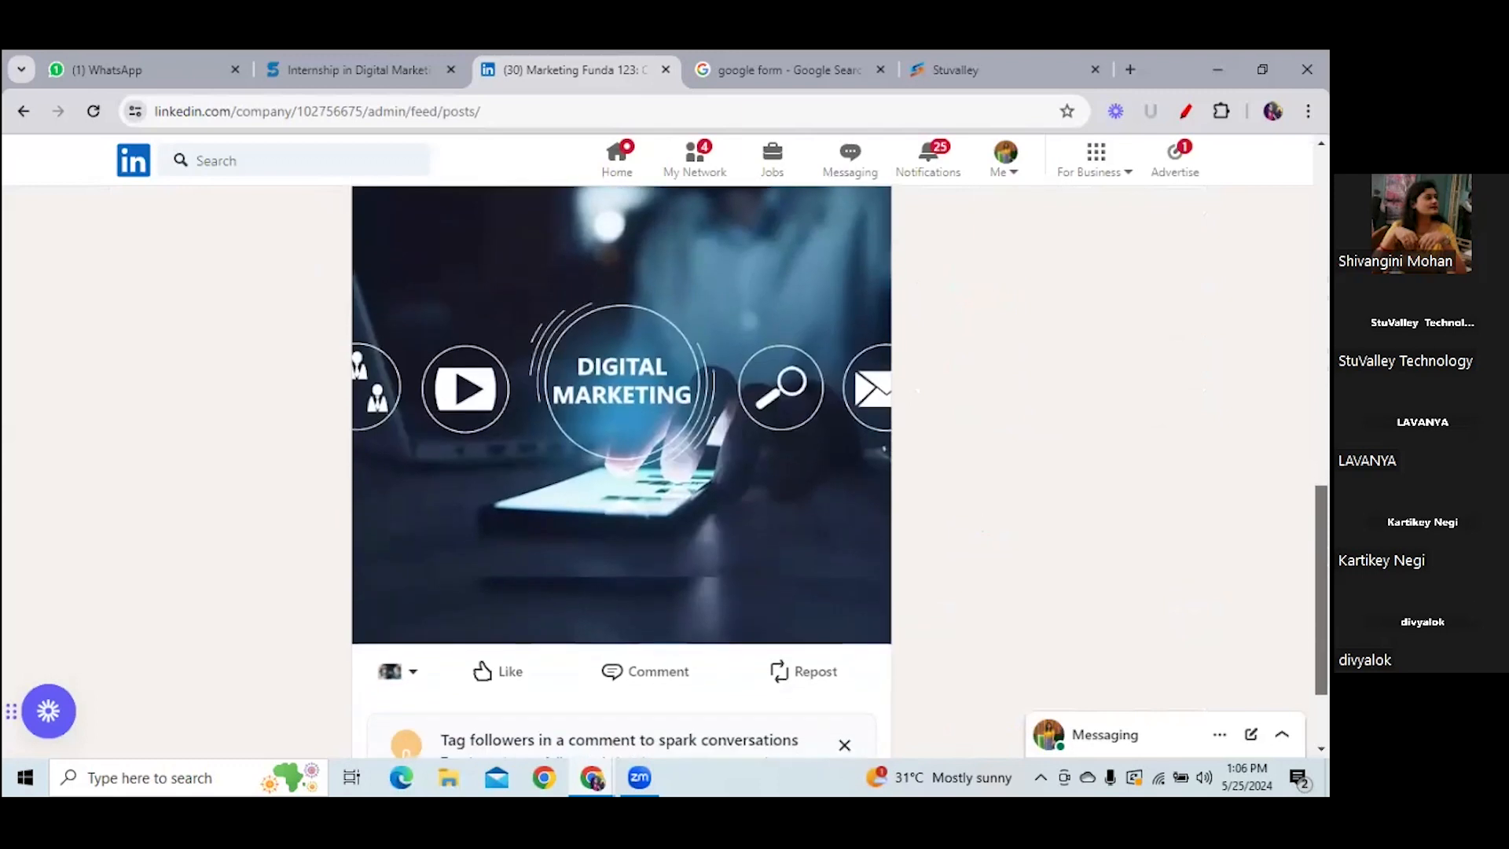
scroll(620, 471, down, 1)
scroll(620, 471, up, 2)
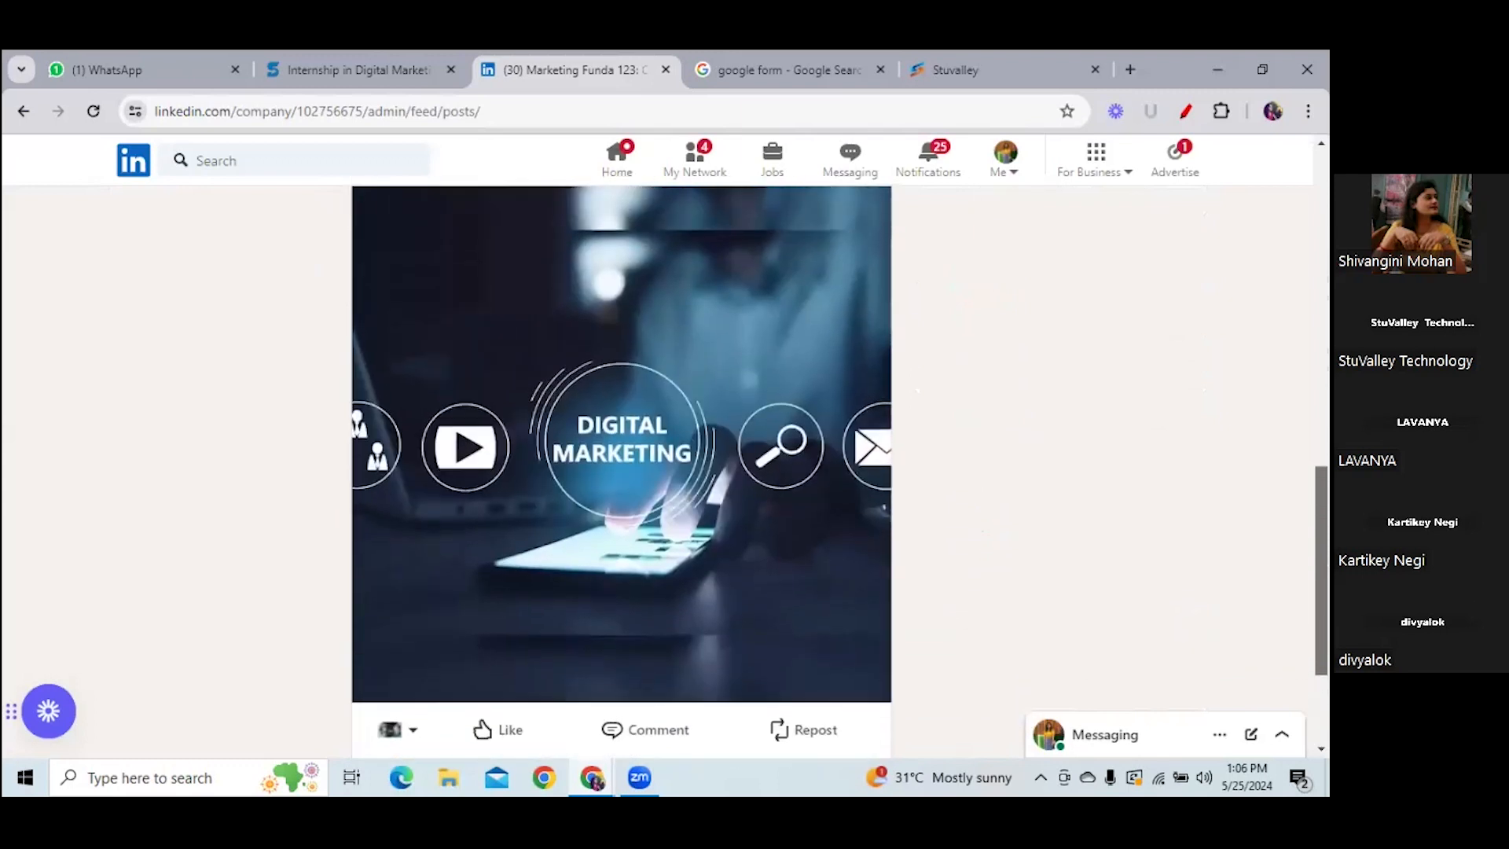
scroll(621, 471, up, 3)
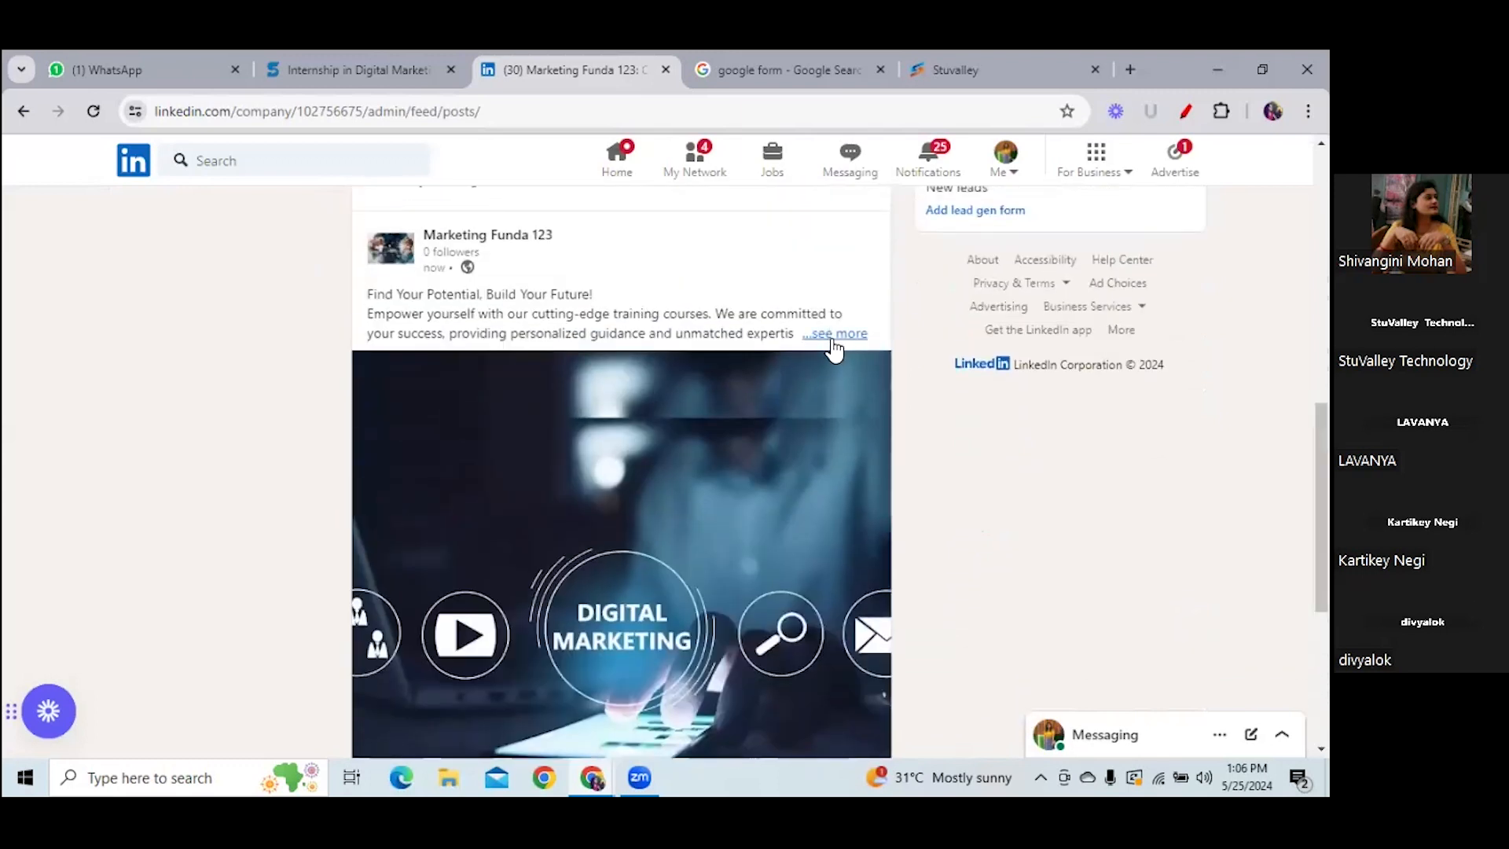
click(831, 338)
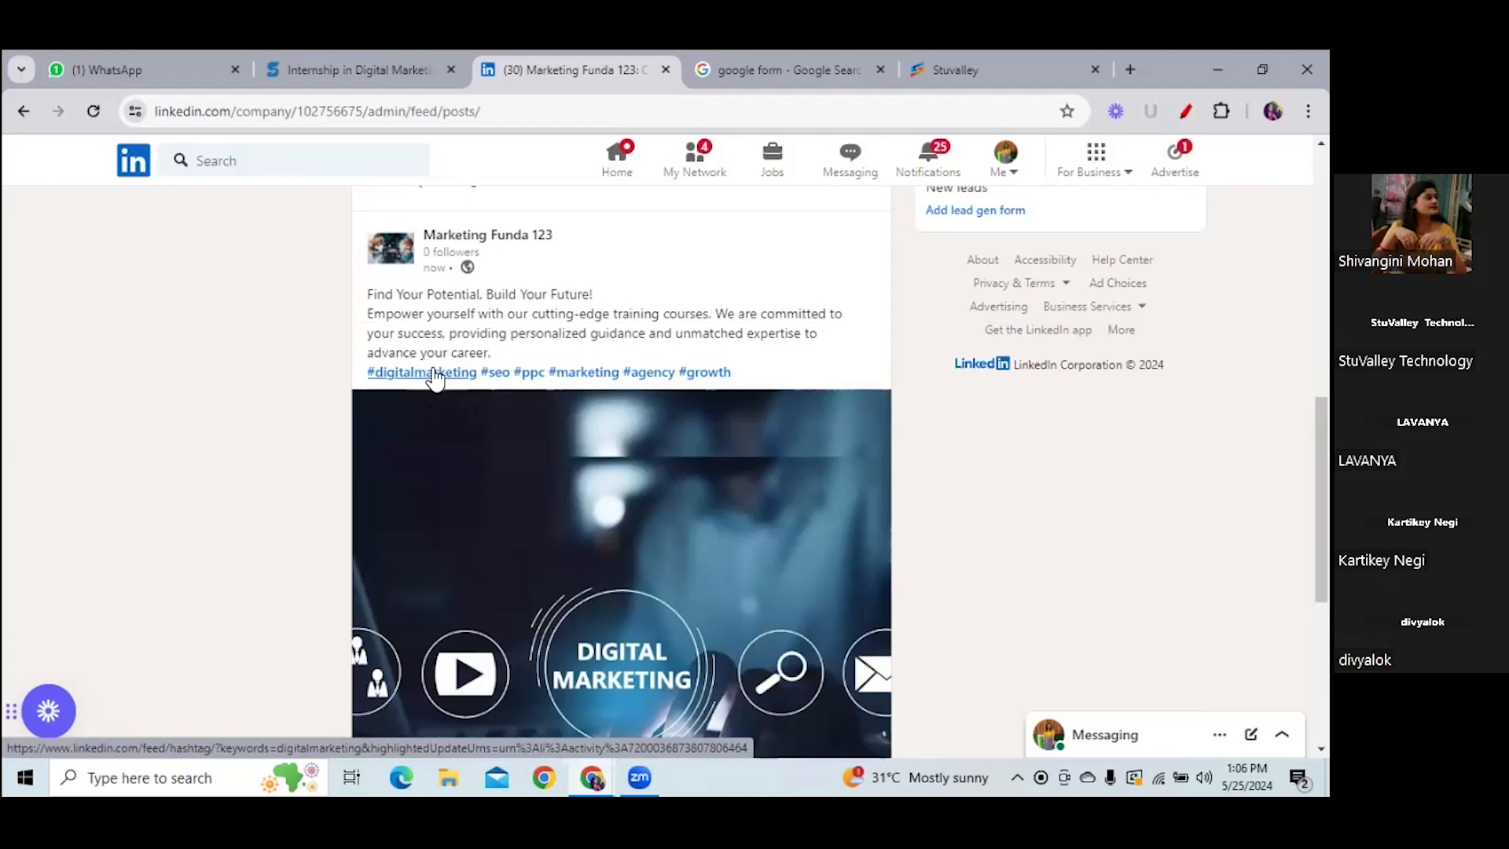
click(434, 374)
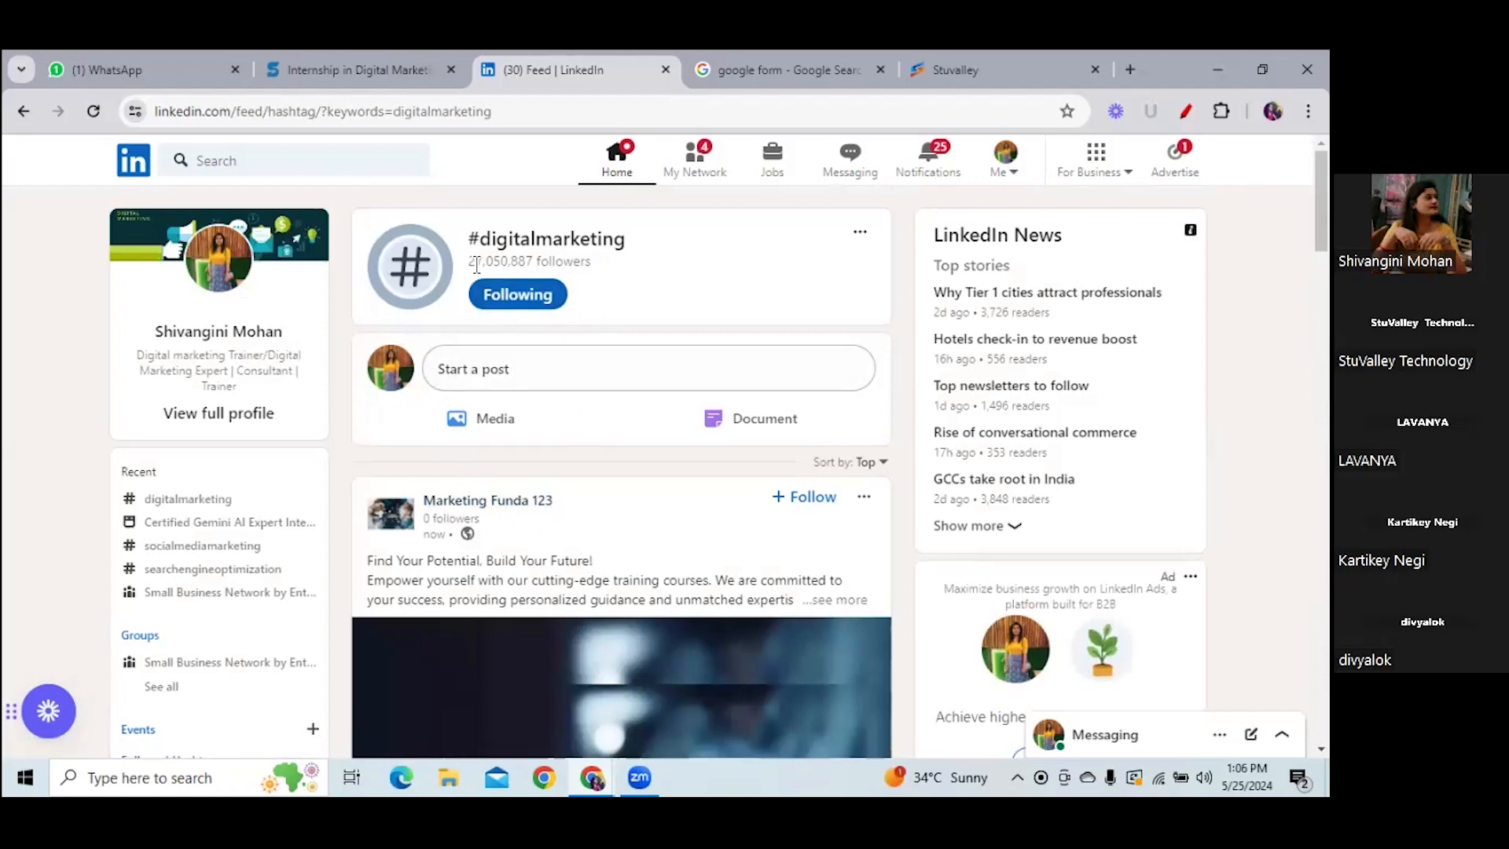
- Review the hashtag feed's 27,050,887 followers, then start and discard a draft post
drag(469, 262, 541, 260)
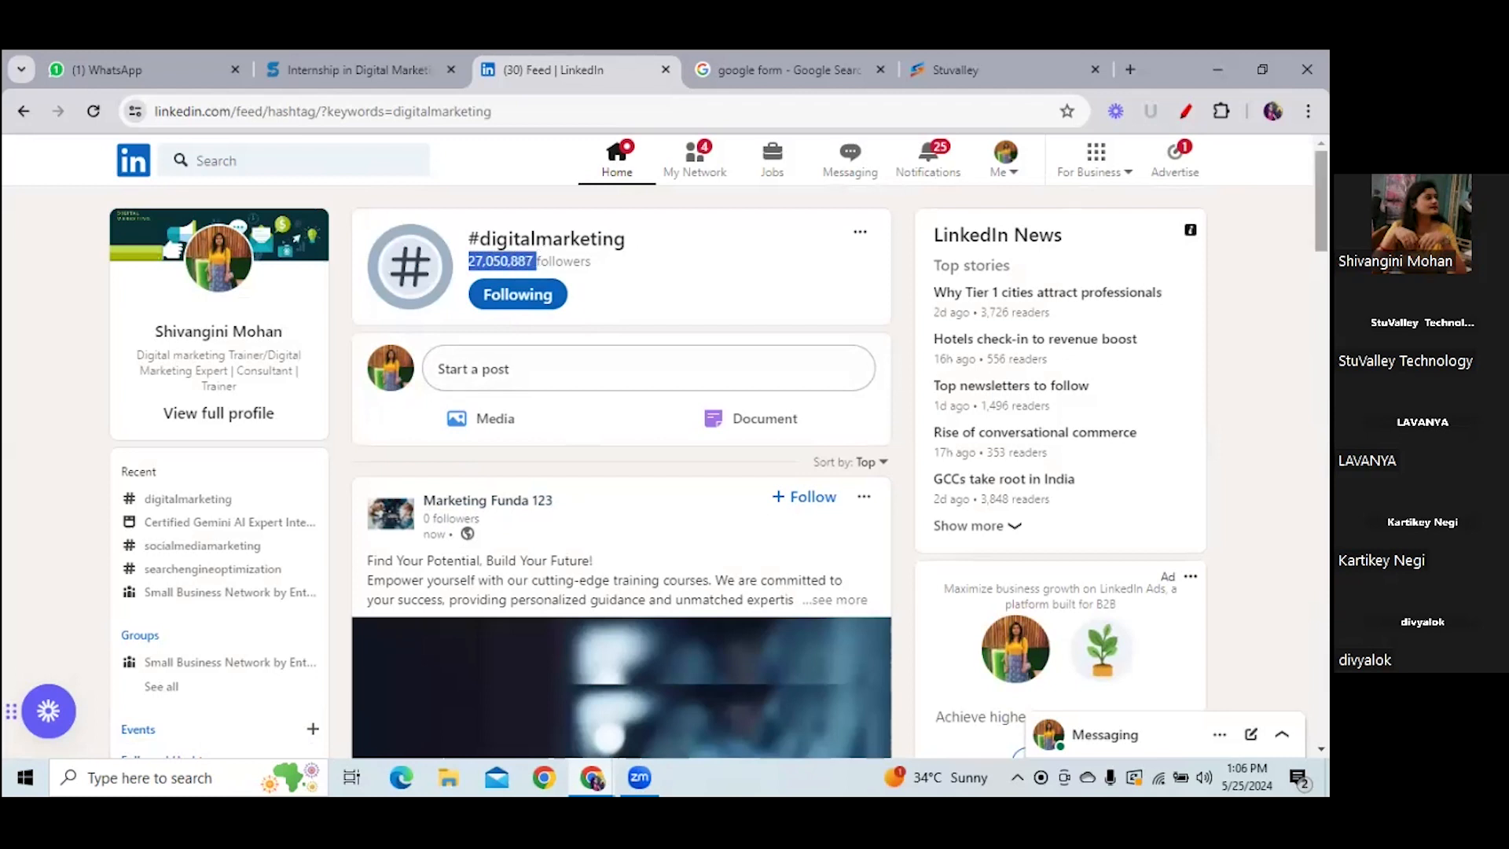
scroll(621, 471, down, 5)
scroll(621, 471, down, 3)
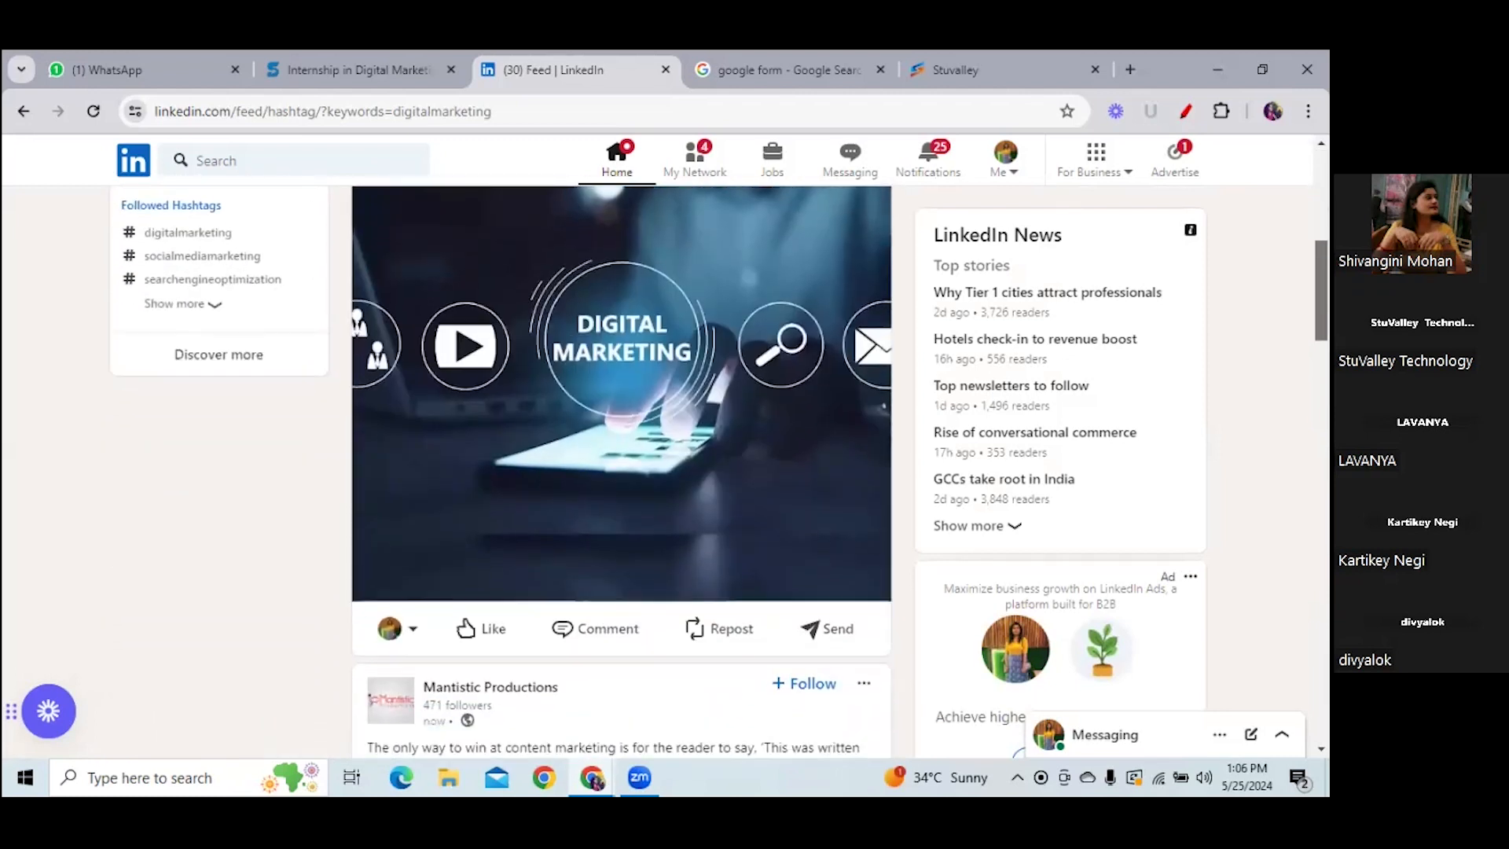
scroll(621, 472, up, 1)
scroll(621, 471, up, 1)
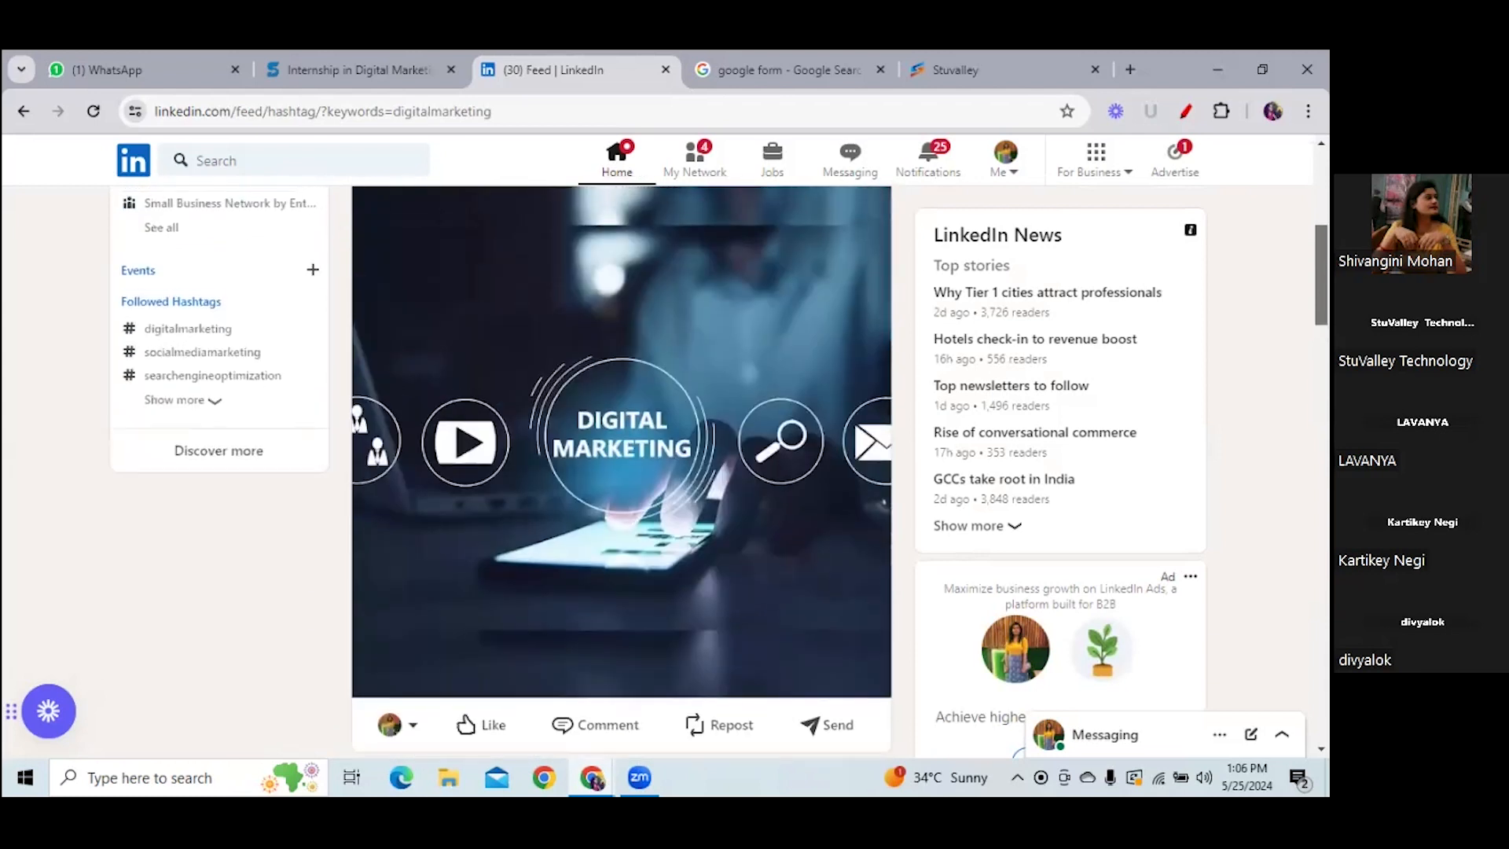
scroll(561, 271, up, 3)
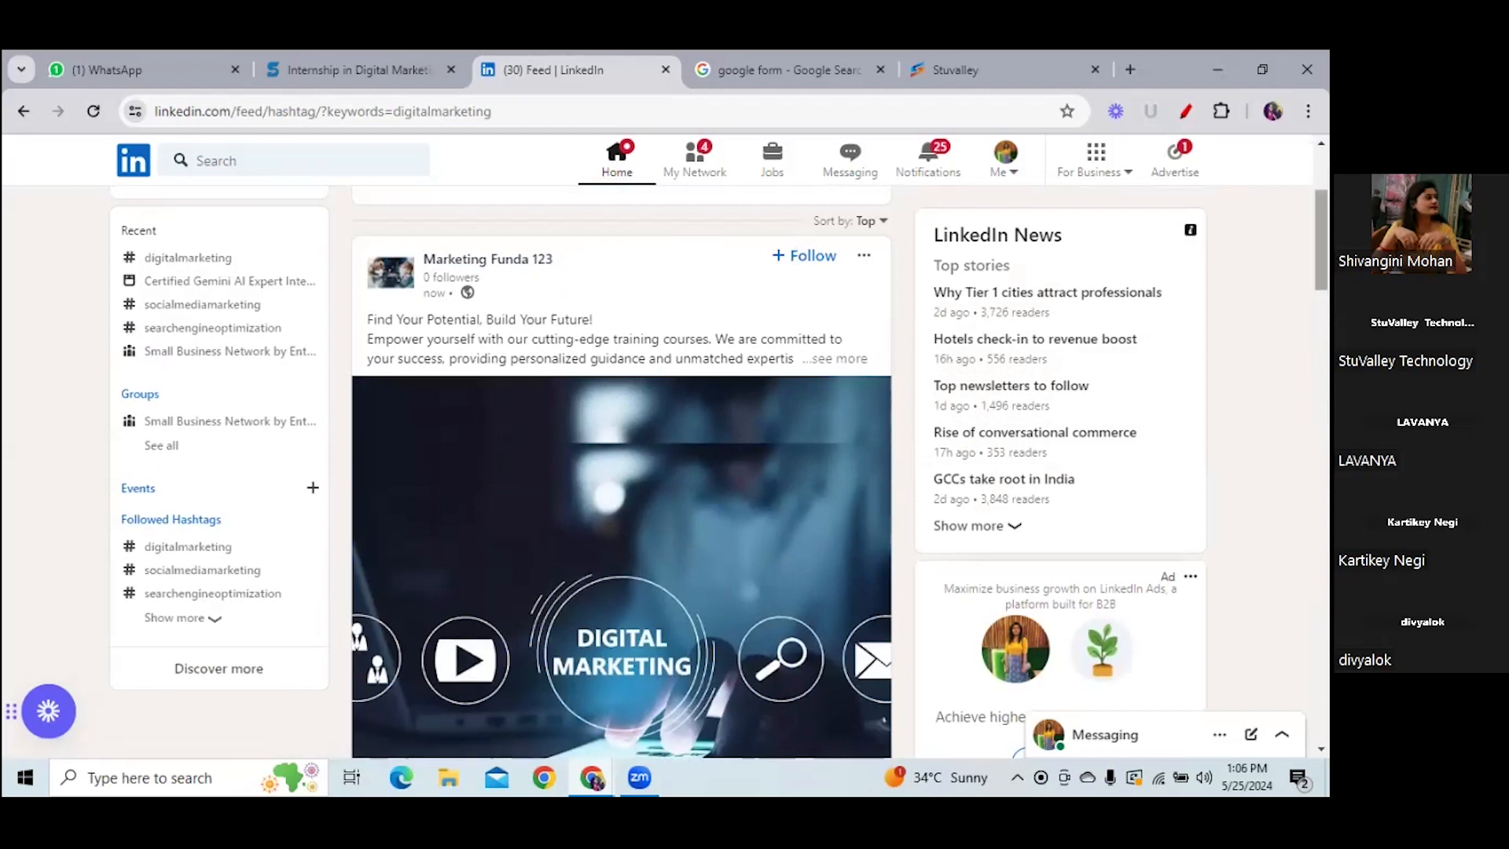
scroll(666, 279, up, 3)
click(516, 378)
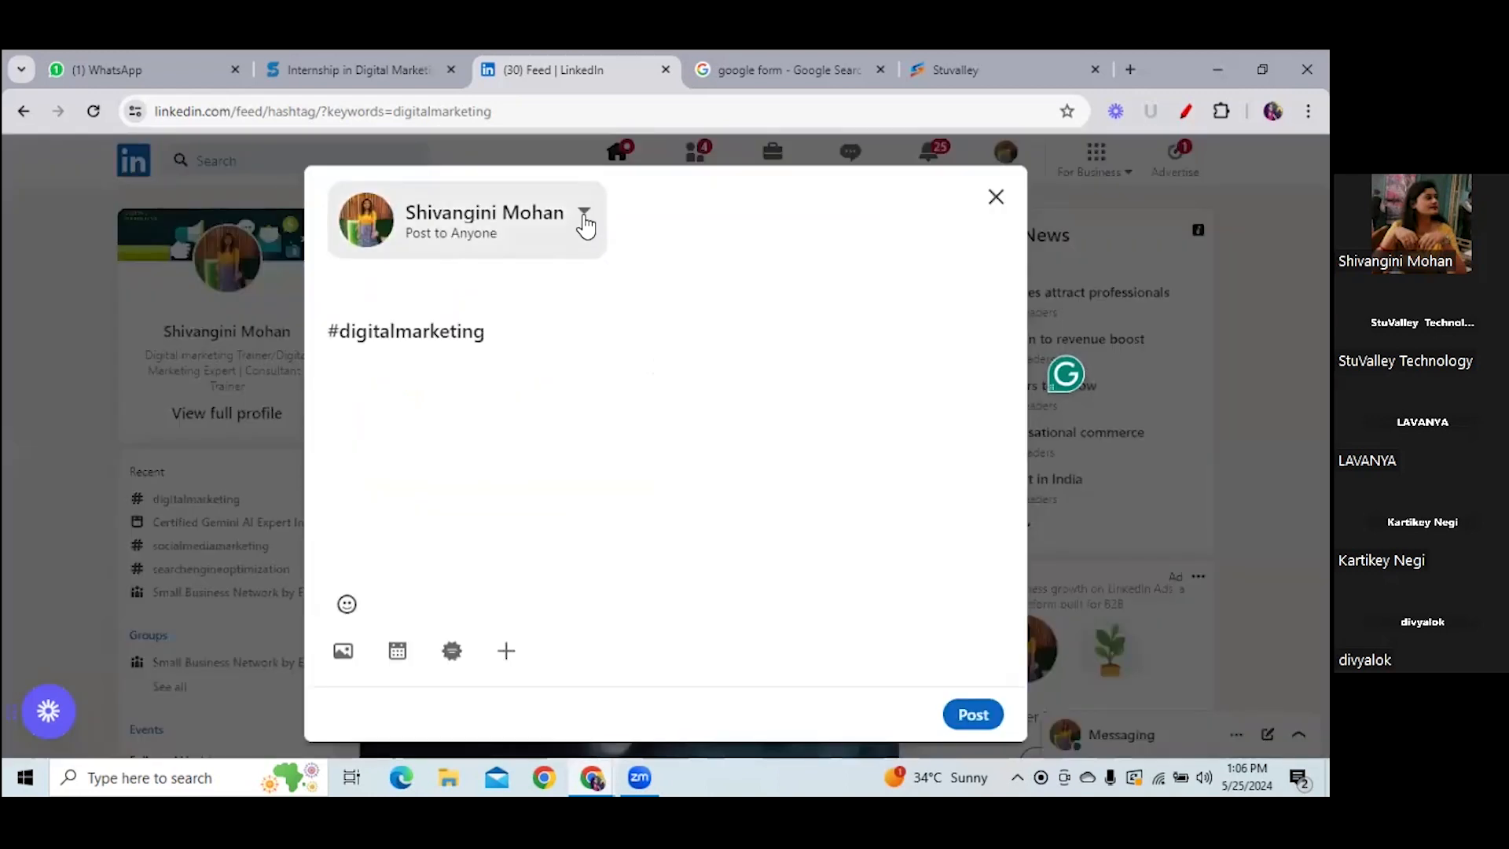
click(583, 217)
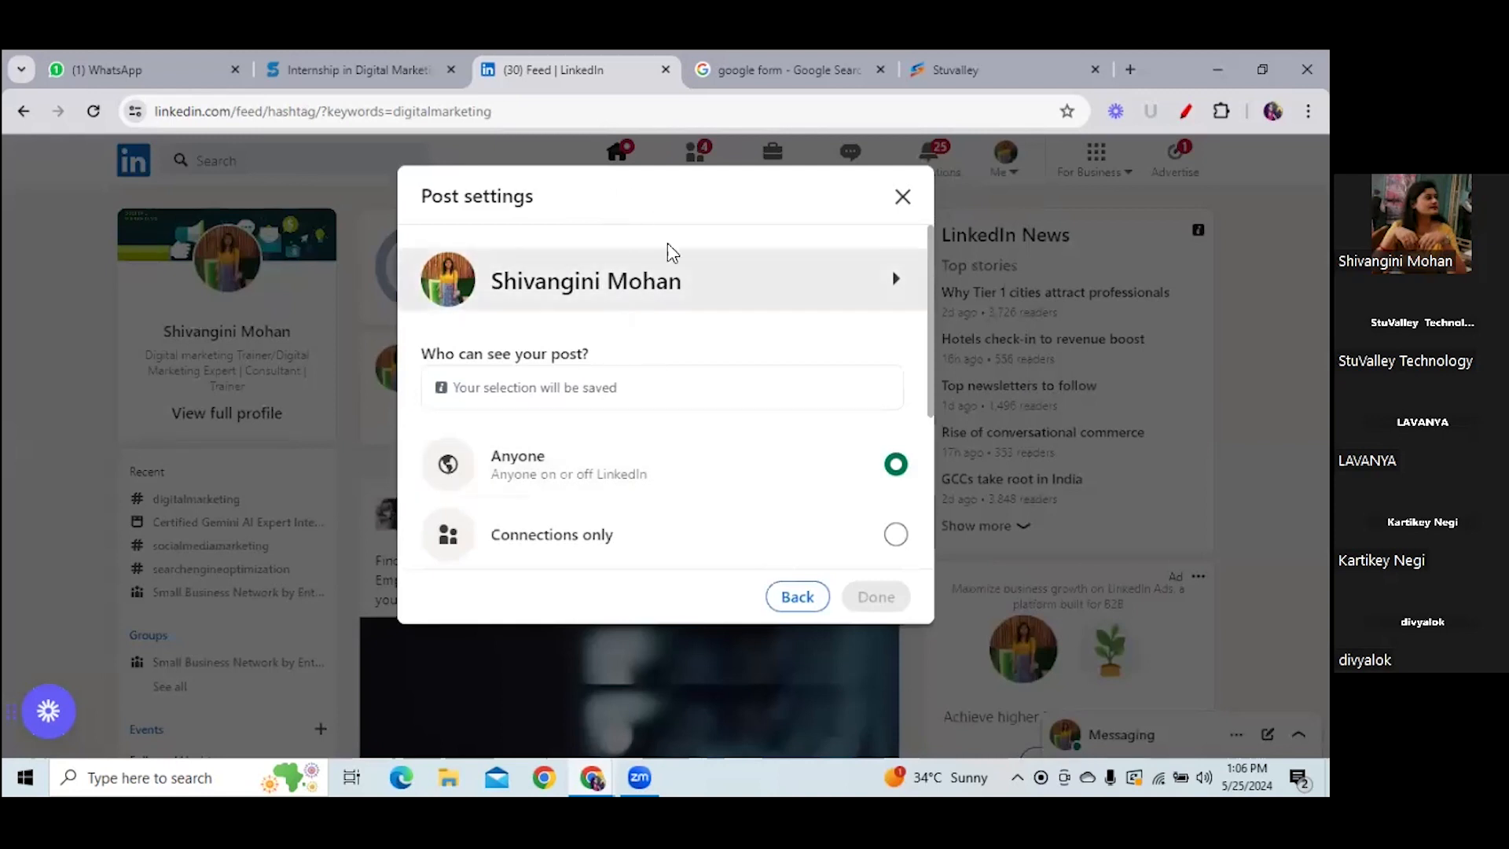
click(902, 197)
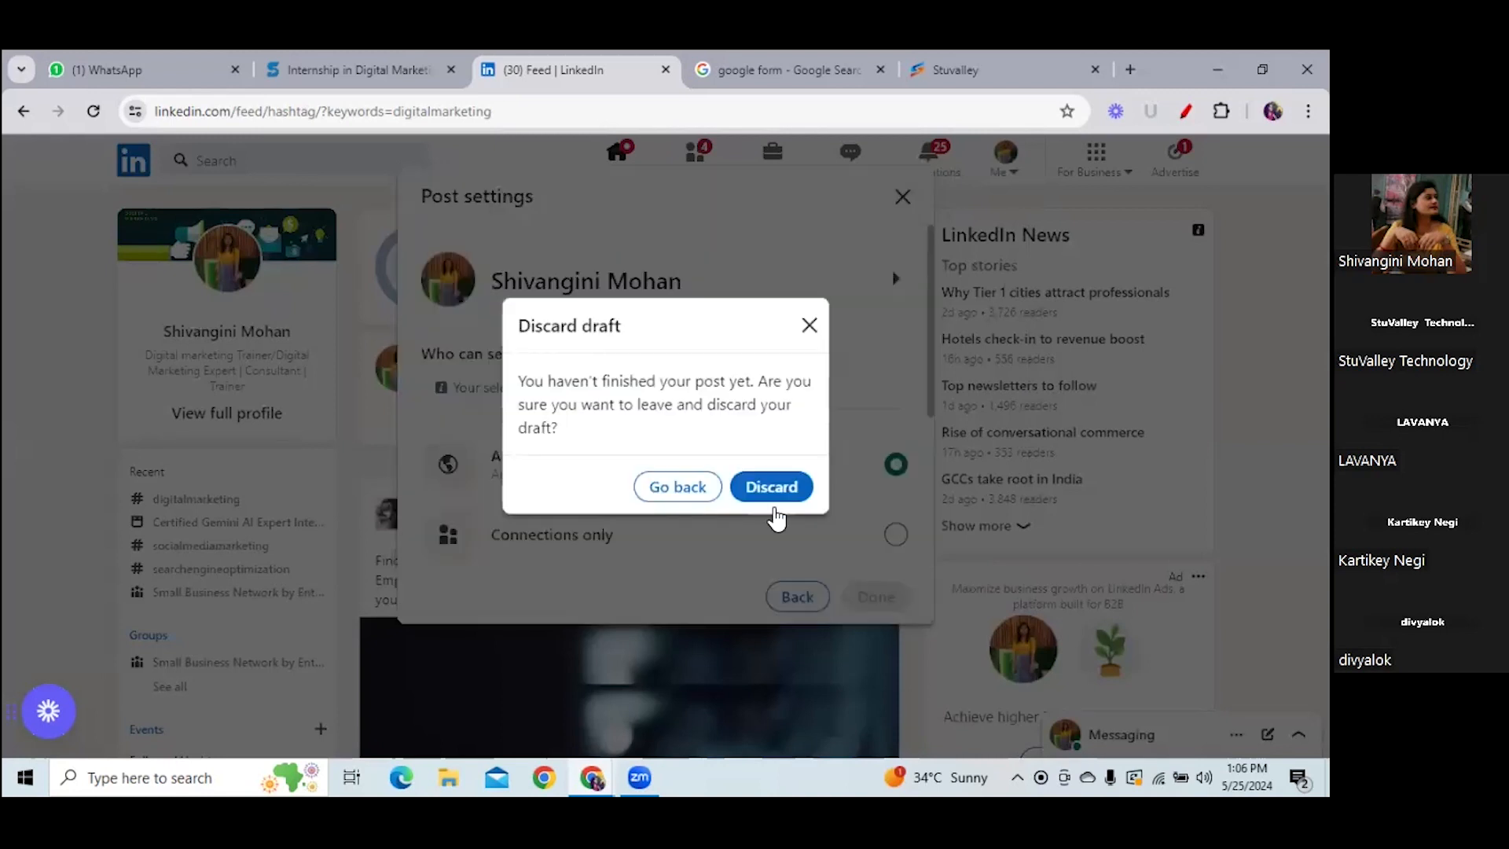
click(771, 491)
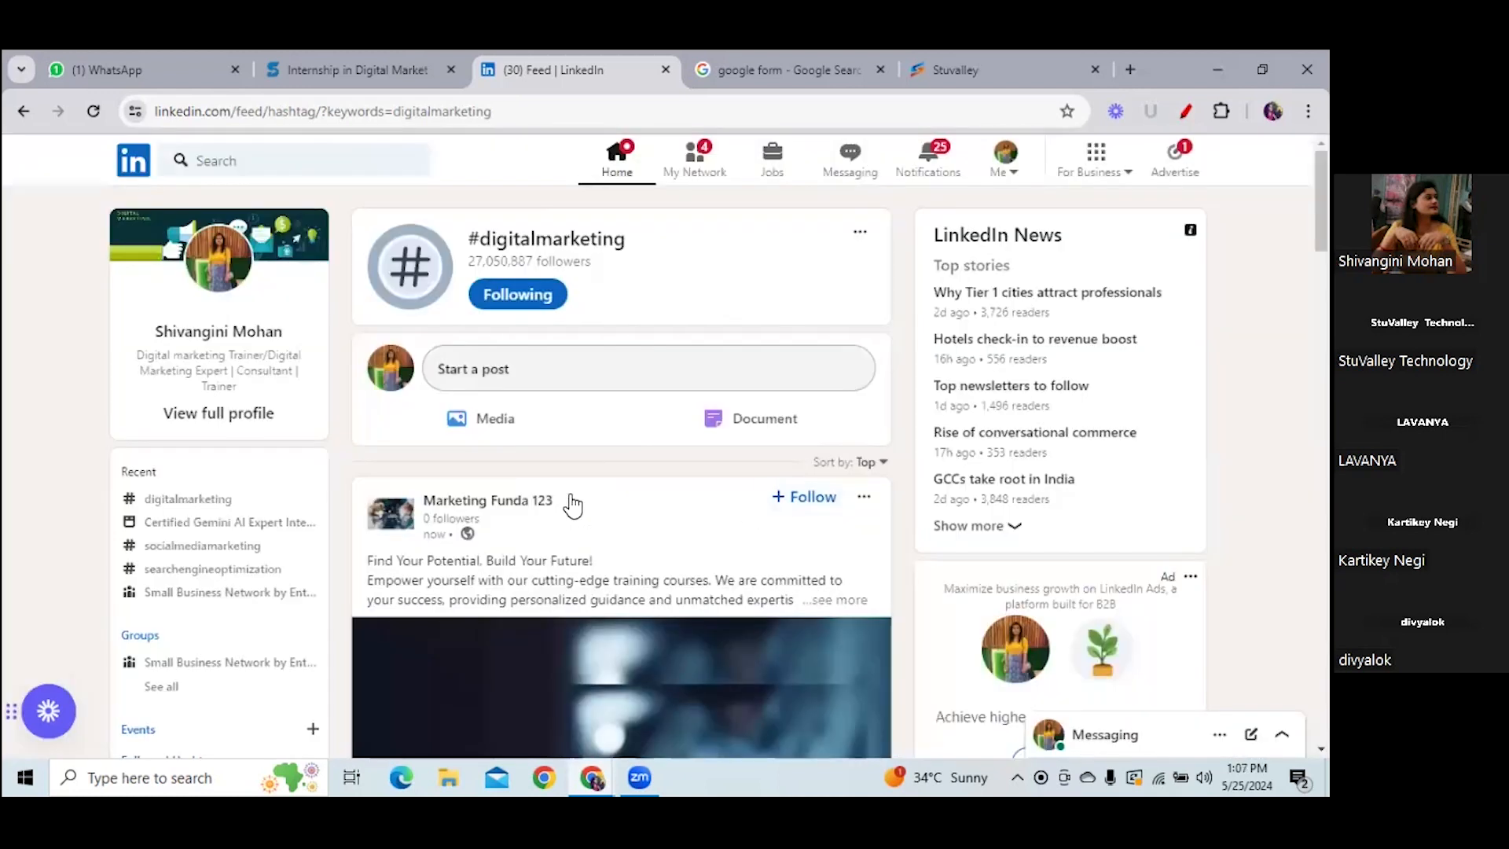
- Go back to the Marketing Funda 123 admin feed and scroll past the new image post
click(503, 506)
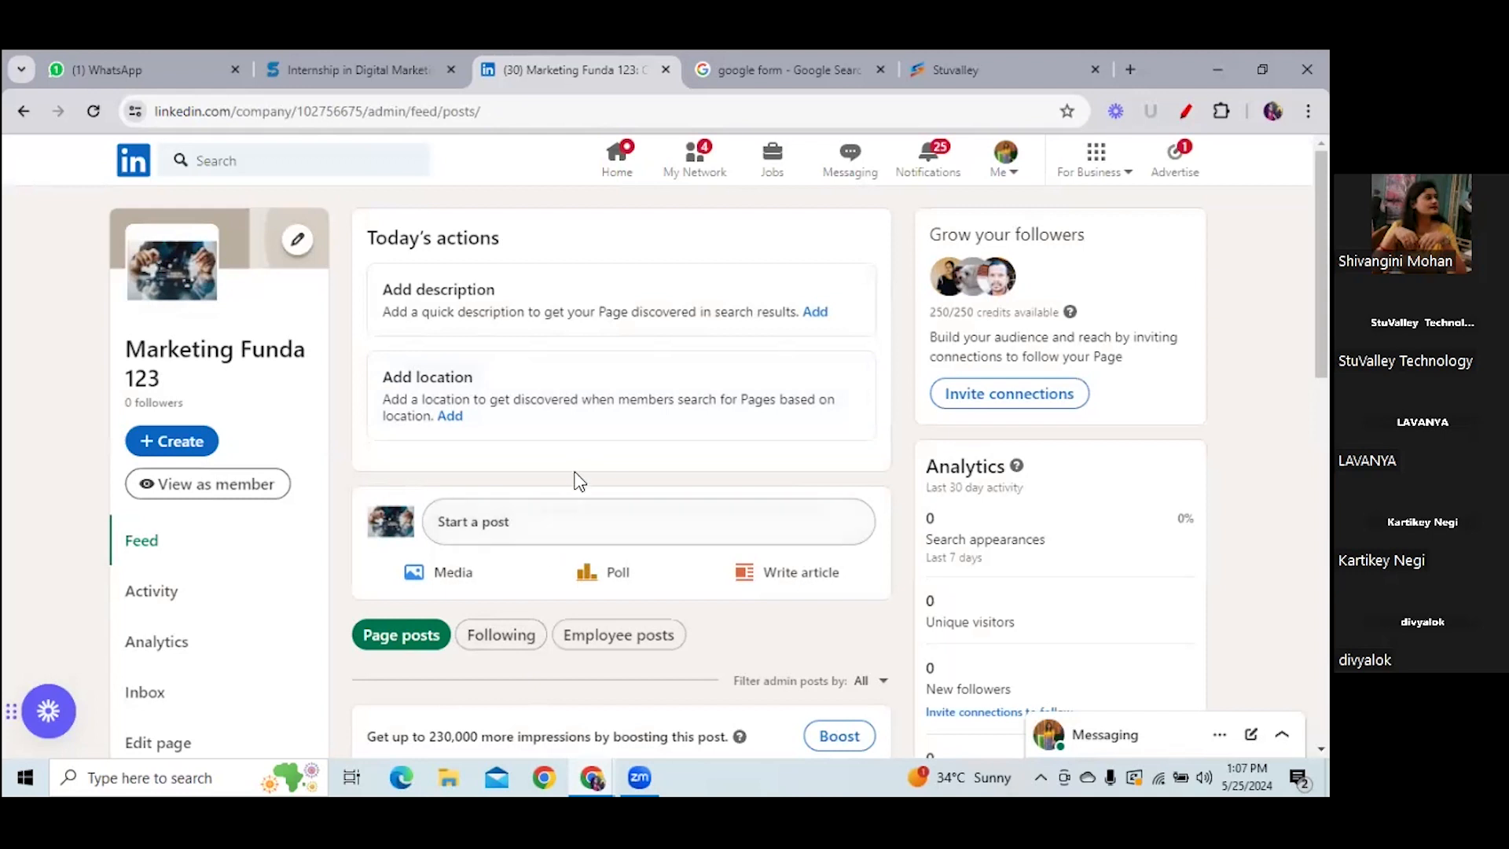
scroll(621, 471, down, 8)
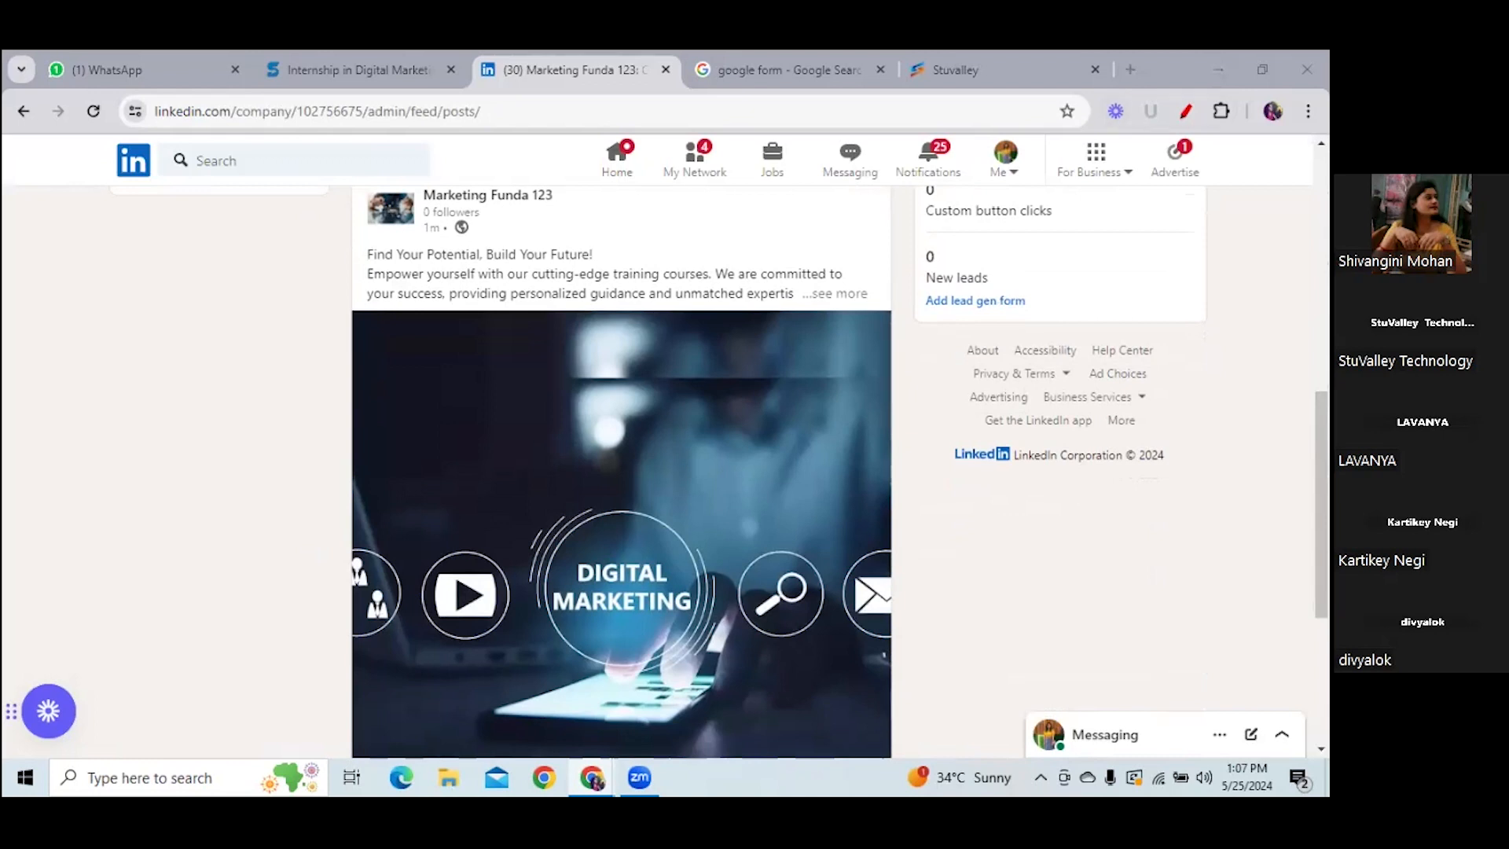
scroll(620, 472, up, 4)
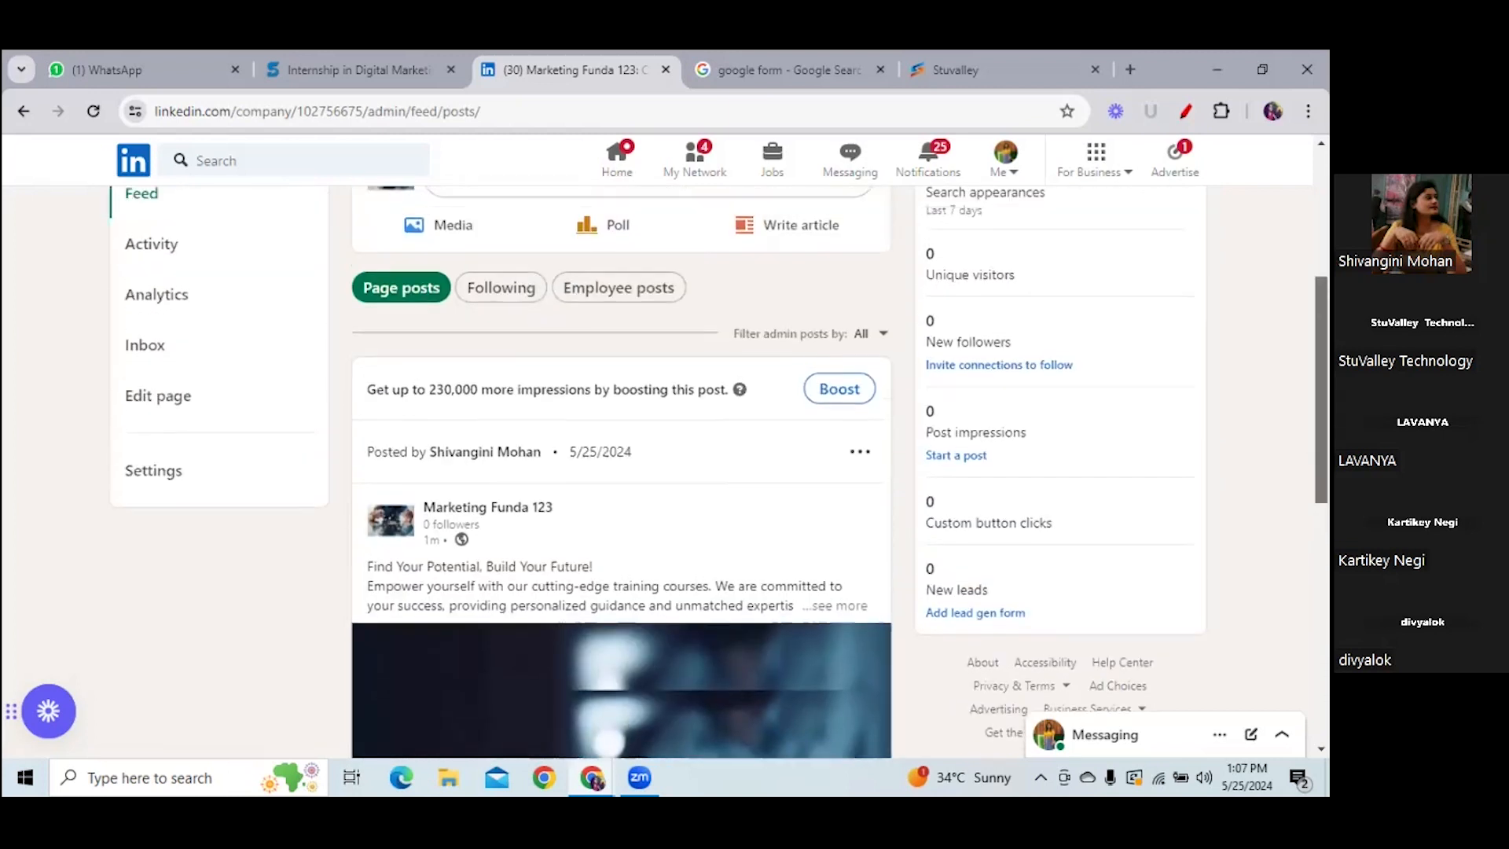
scroll(621, 471, up, 2)
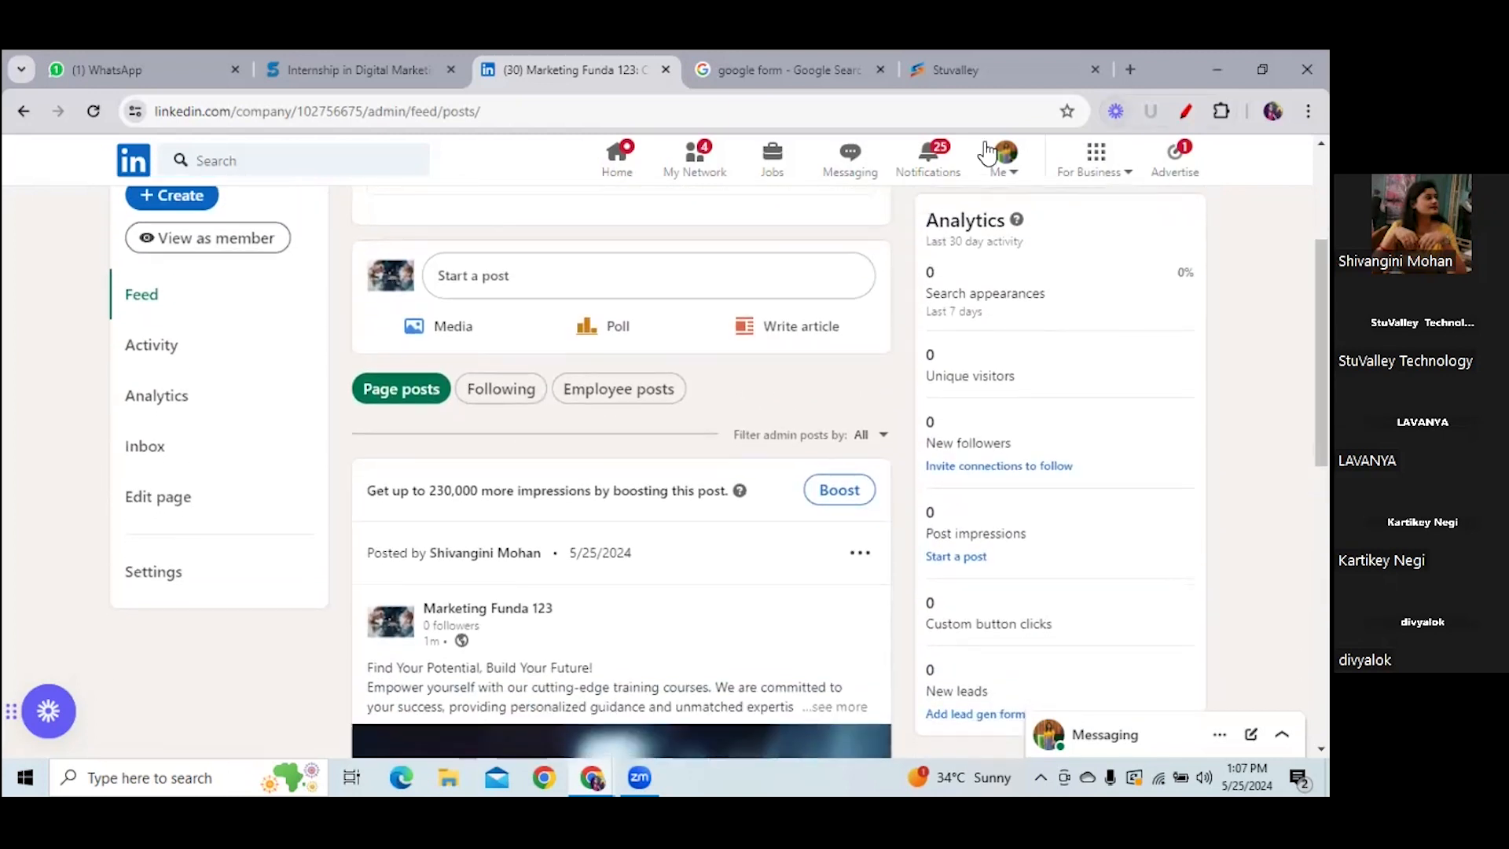
- Turn on the marker and underline Last 7 days, the search field and Unique visitors in red
click(1185, 111)
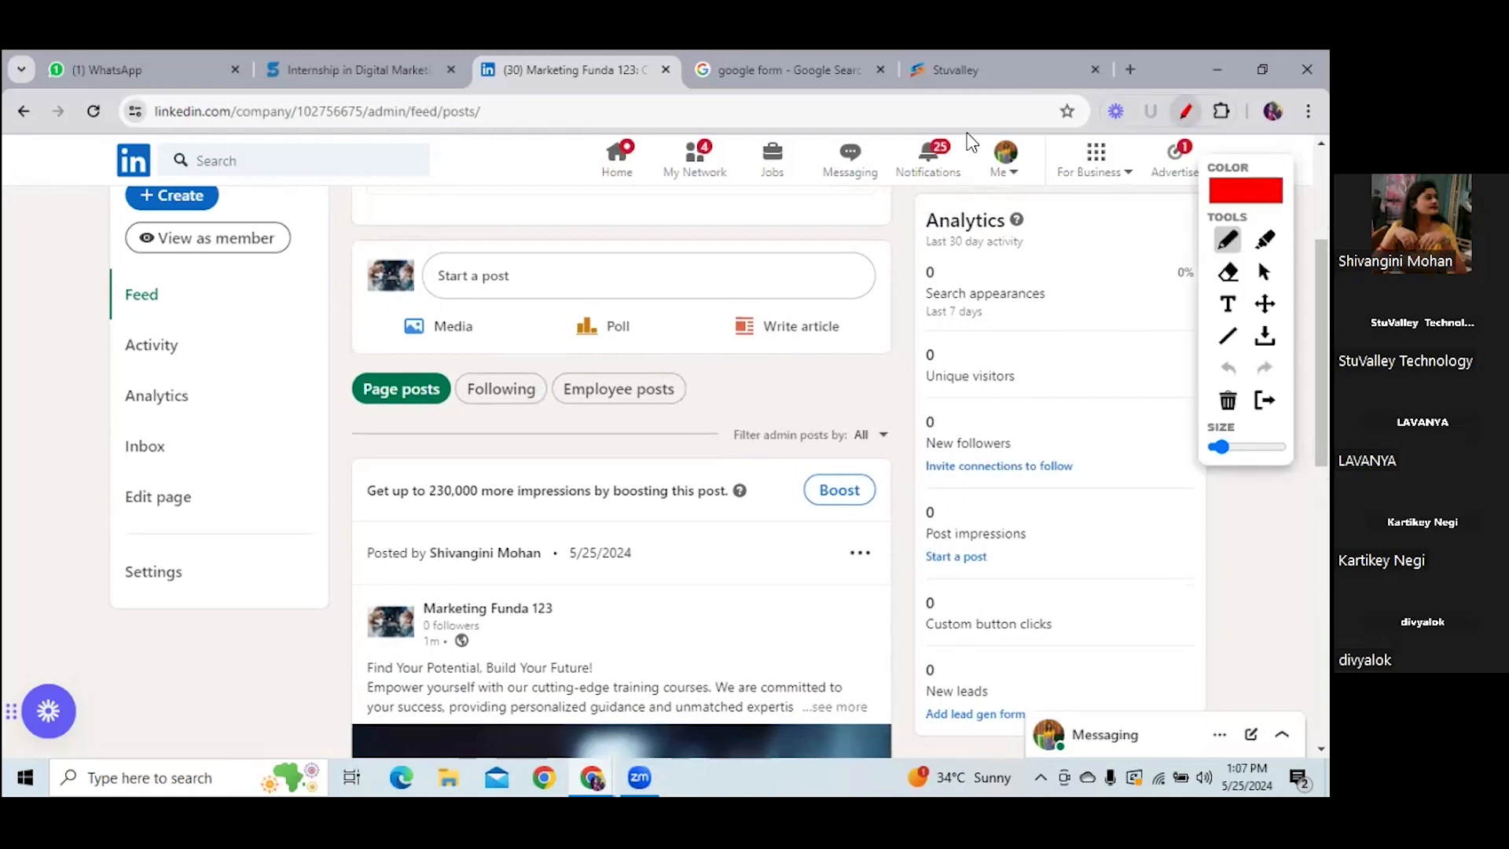
mouse_move(1238, 158)
mouse_down()
mouse_move(680, 235)
mouse_move(645, 226)
mouse_up()
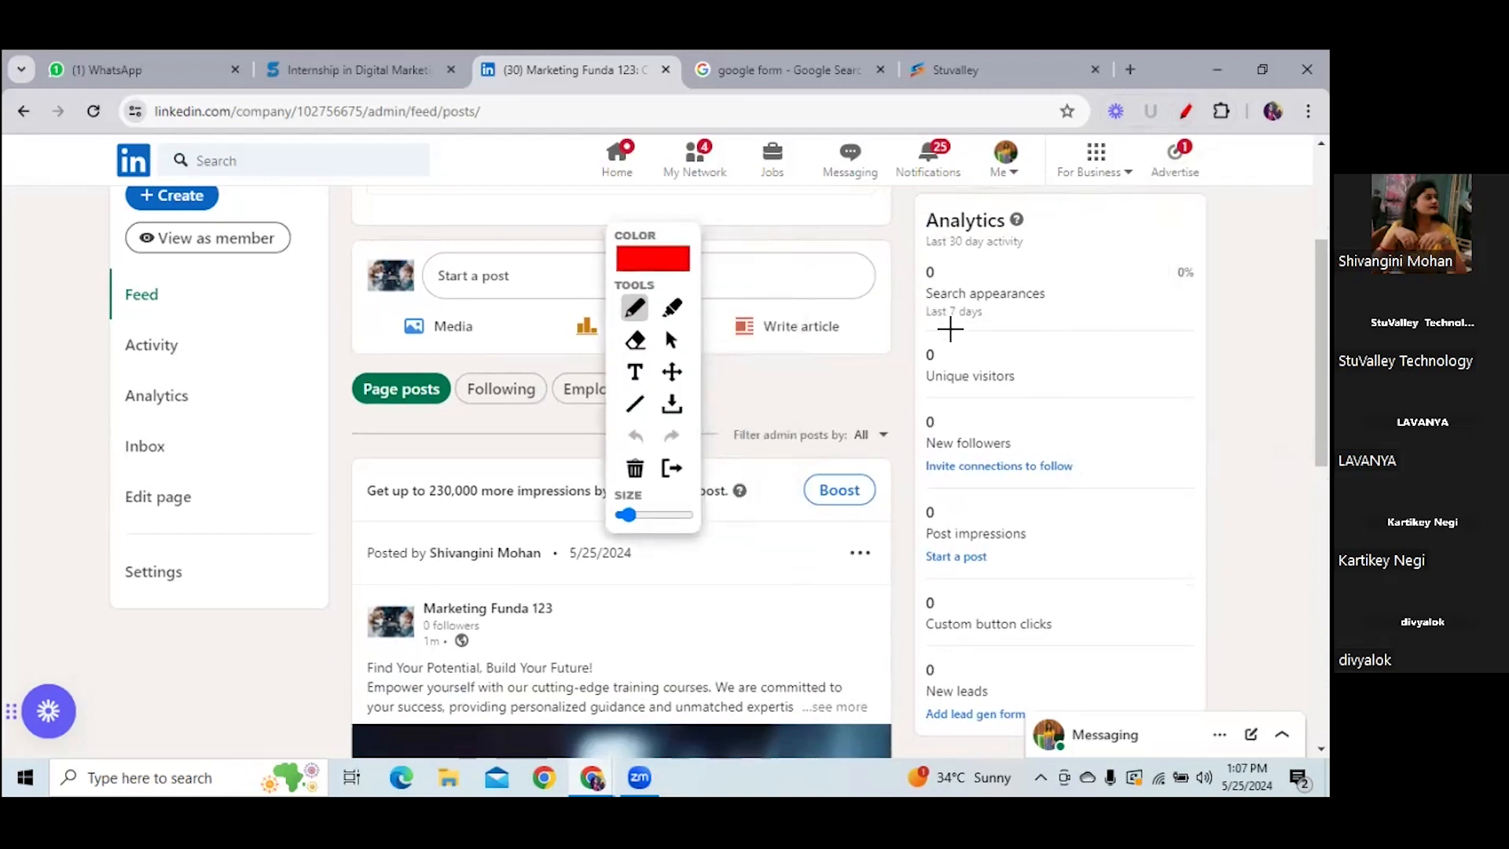
drag(932, 330, 1047, 331)
drag(173, 173, 424, 175)
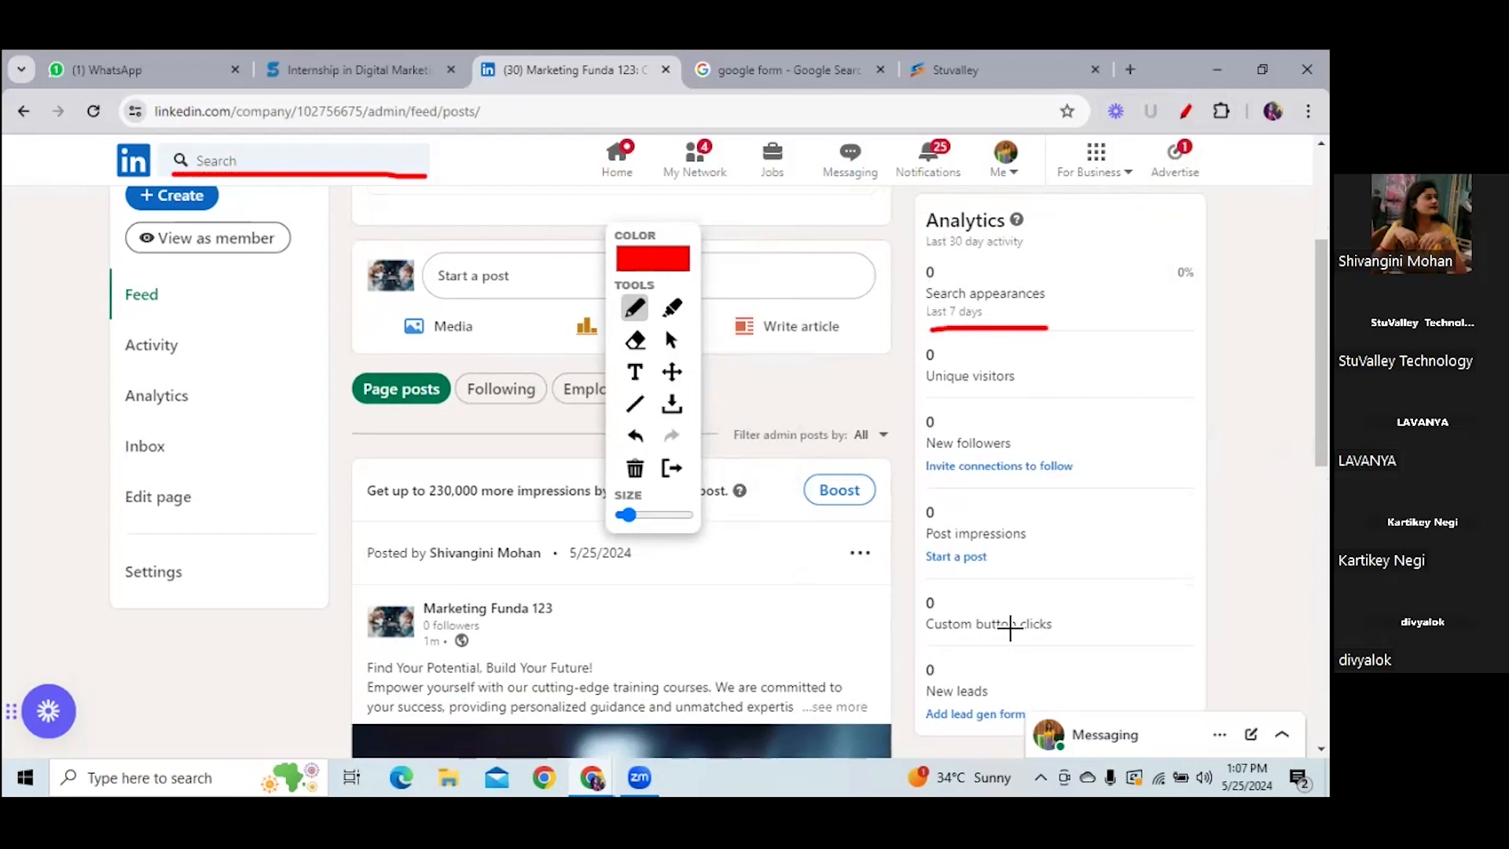
drag(939, 404, 1076, 410)
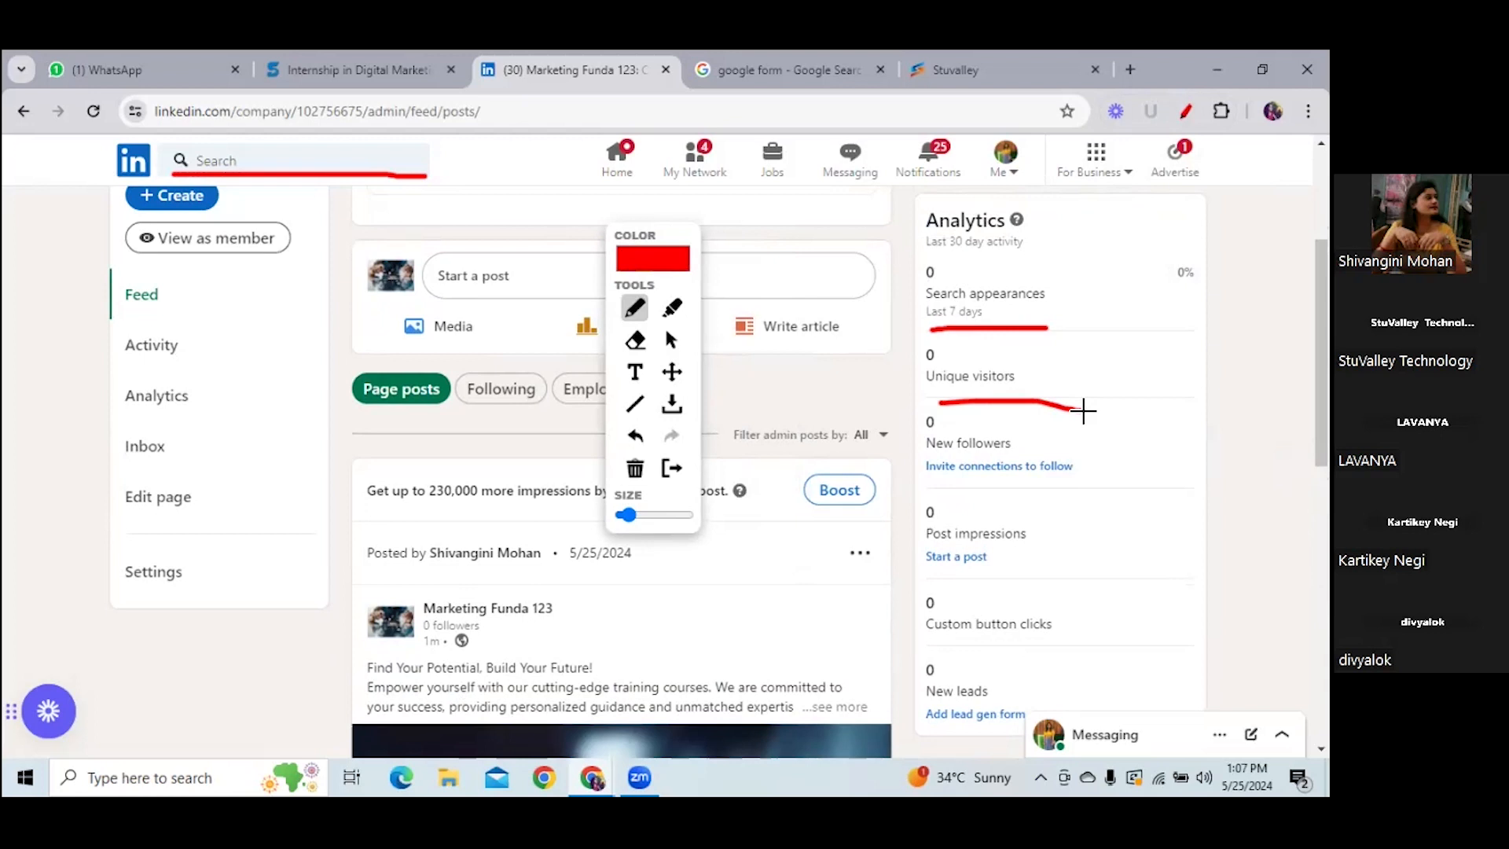
- Underline the invite, Post impressions, button-click and lead form prompts, and circle the Analytics heading
drag(934, 484, 1072, 490)
drag(927, 583, 1026, 577)
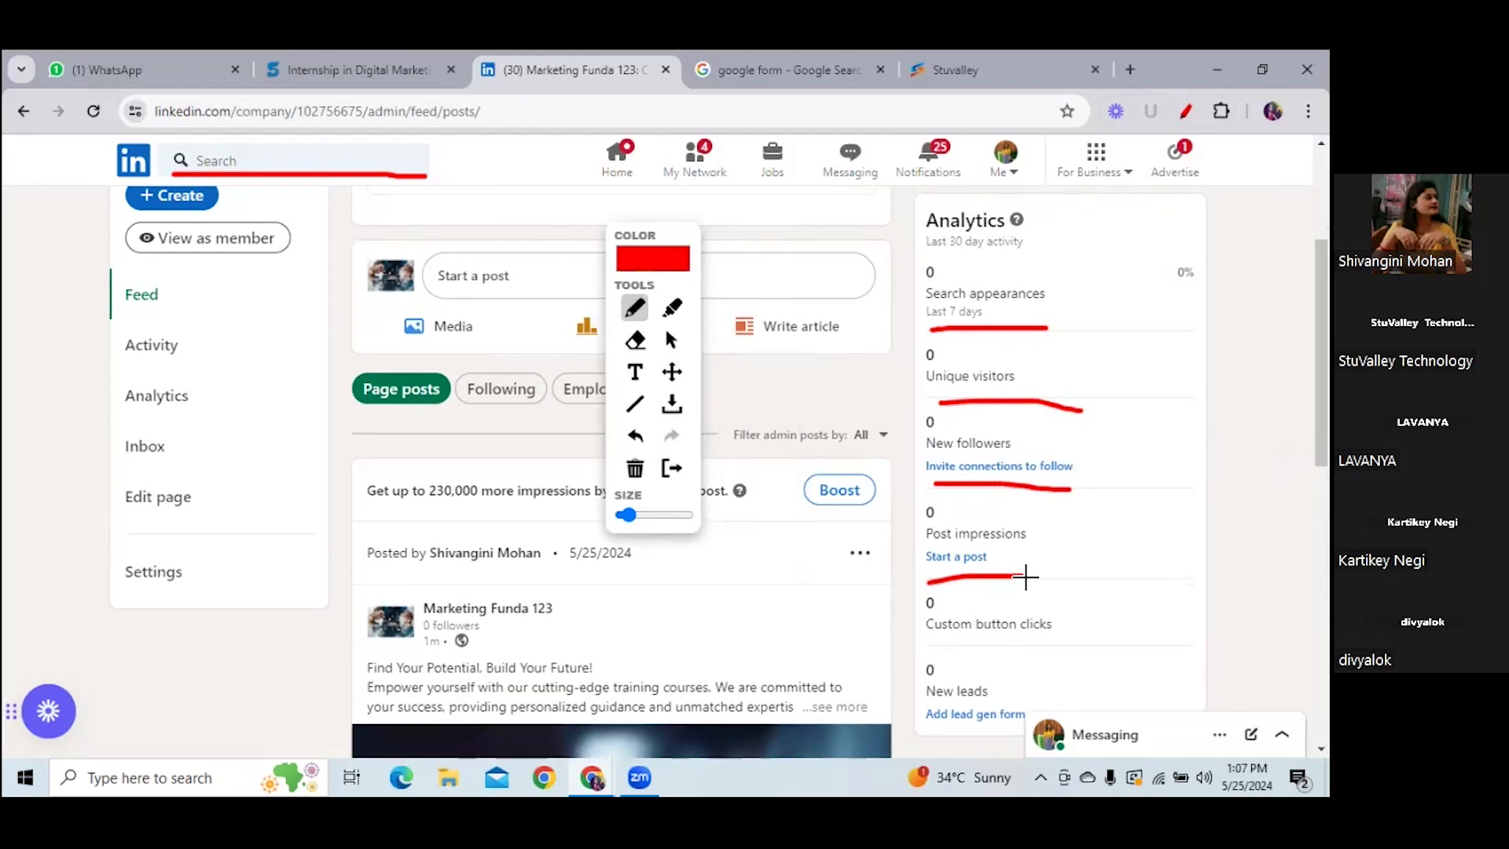
mouse_move(973, 650)
mouse_down()
mouse_move(1114, 648)
mouse_move(1090, 627)
mouse_move(1109, 597)
mouse_move(1151, 605)
mouse_up()
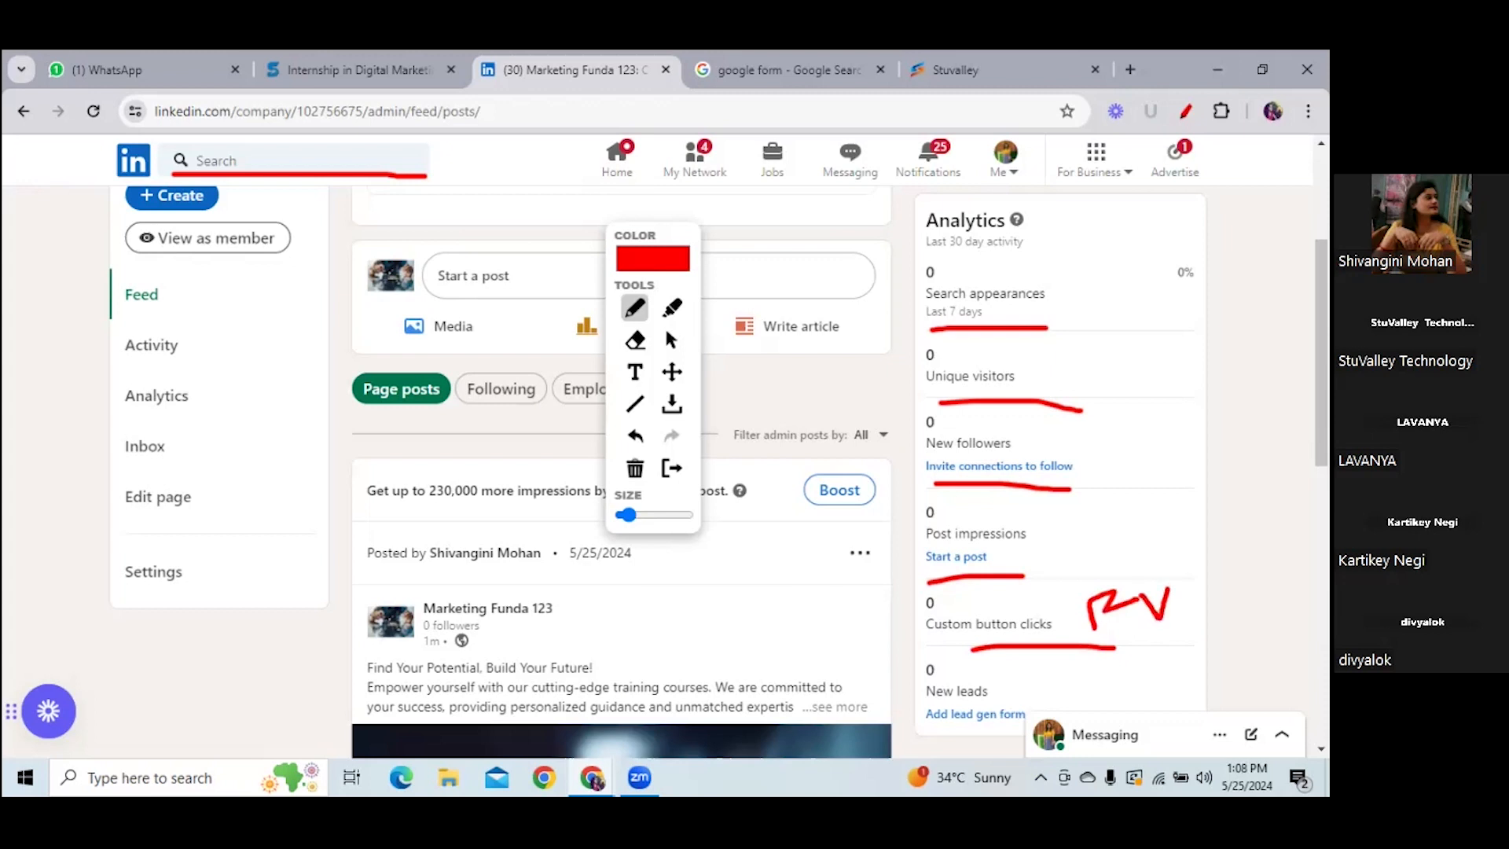
drag(934, 730, 1001, 732)
mouse_move(1029, 204)
mouse_down()
mouse_move(962, 203)
mouse_move(901, 246)
mouse_move(1002, 270)
mouse_move(1061, 209)
mouse_move(1041, 201)
mouse_move(1162, 219)
mouse_move(1218, 547)
mouse_move(1225, 700)
mouse_move(1149, 708)
mouse_up()
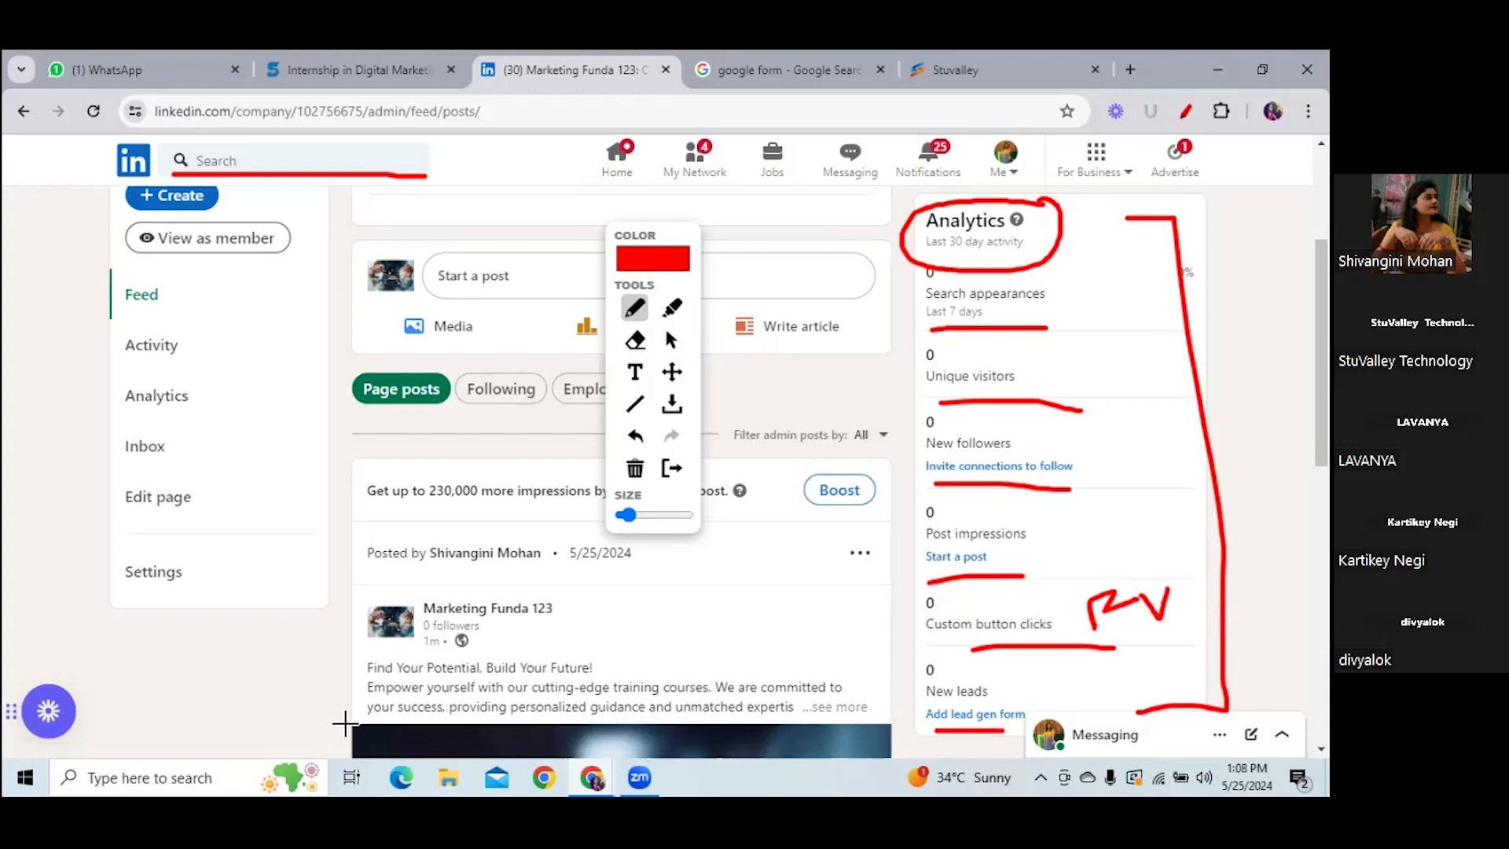
click(672, 344)
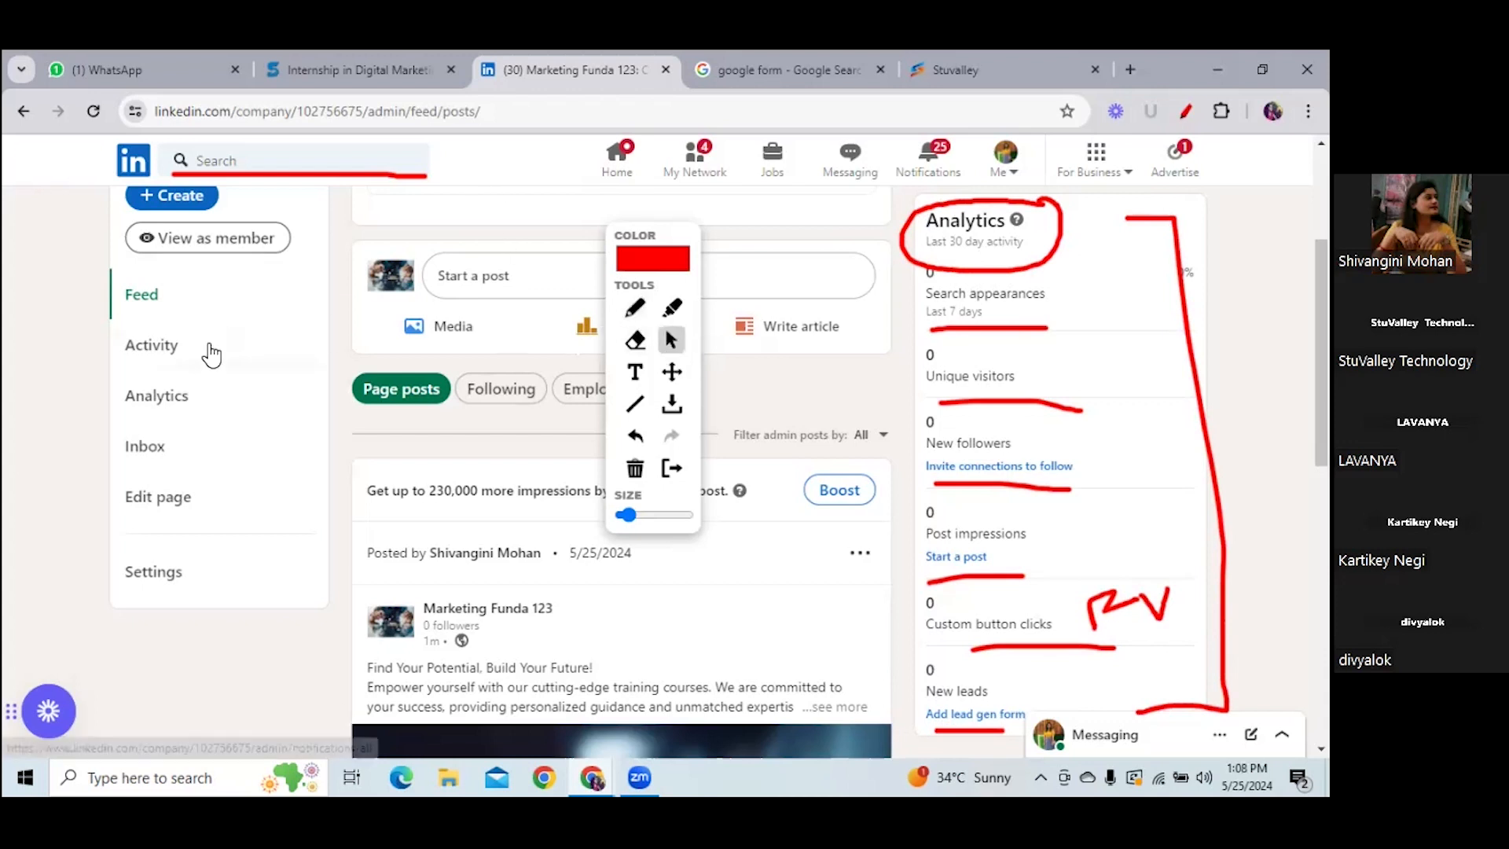
- Open the page's Activity view and underline the create-a-post suggestion in red
click(138, 345)
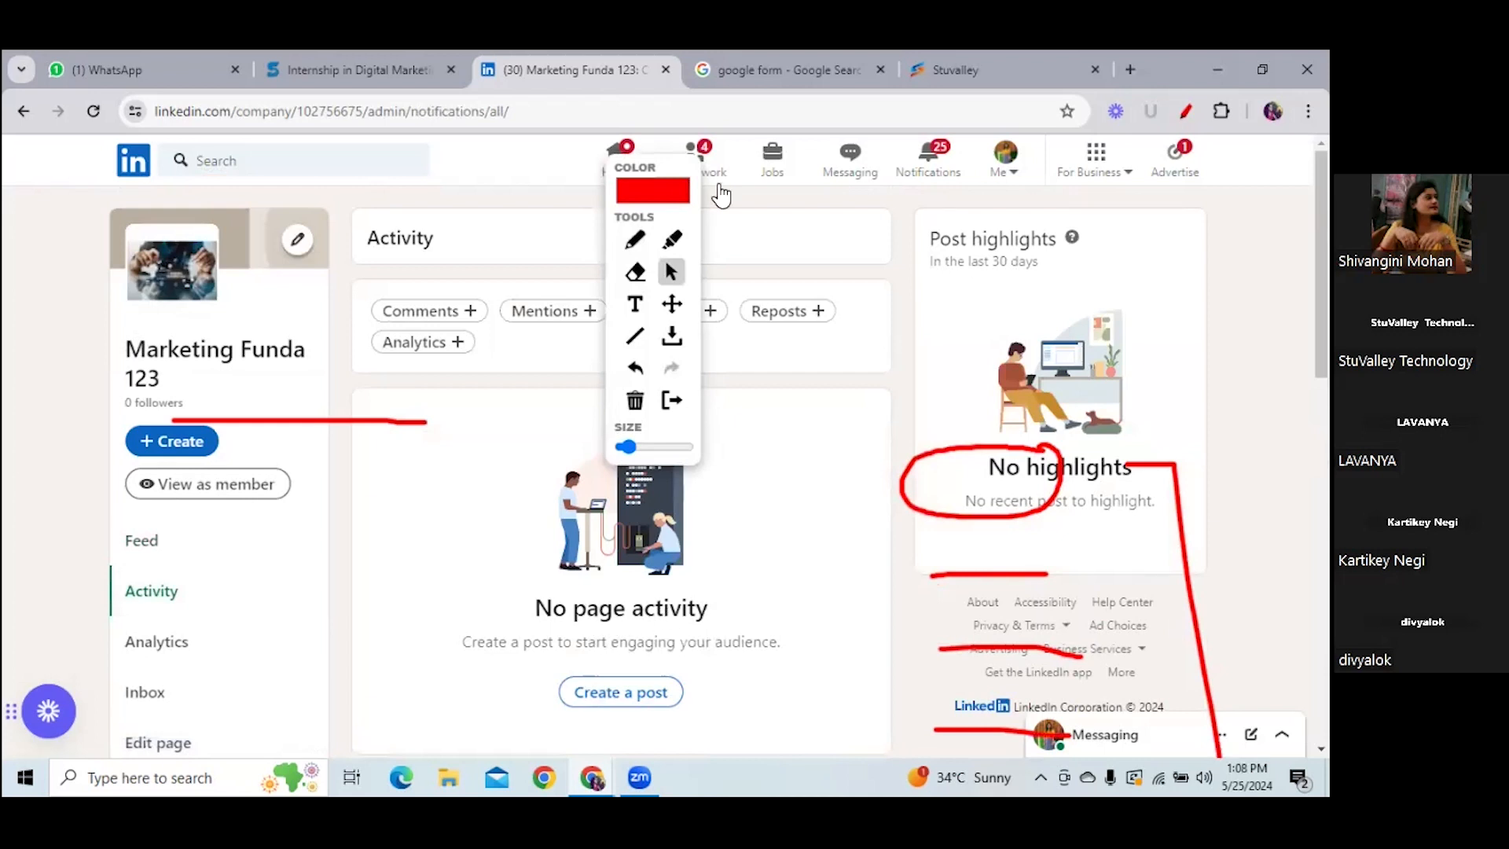
click(634, 239)
mouse_move(512, 667)
mouse_down()
mouse_move(772, 665)
mouse_move(801, 629)
mouse_move(492, 599)
mouse_move(494, 702)
mouse_move(550, 658)
mouse_move(806, 672)
mouse_up()
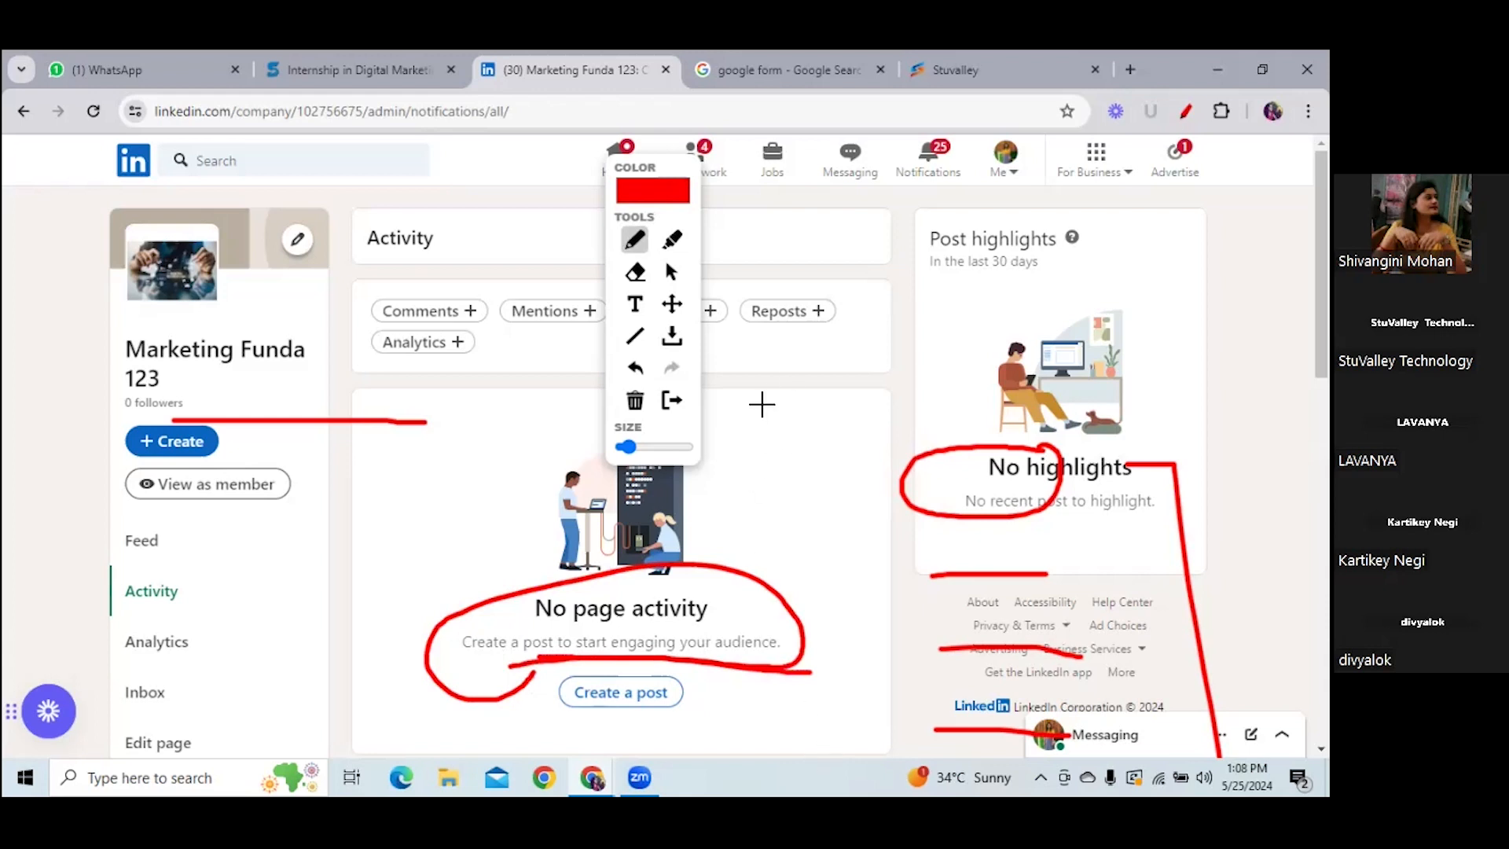
drag(683, 164, 977, 277)
- Underline the Reactions and Reposts filters, circle the filter row, then go to Analytics and clear the markings
drag(645, 356, 744, 341)
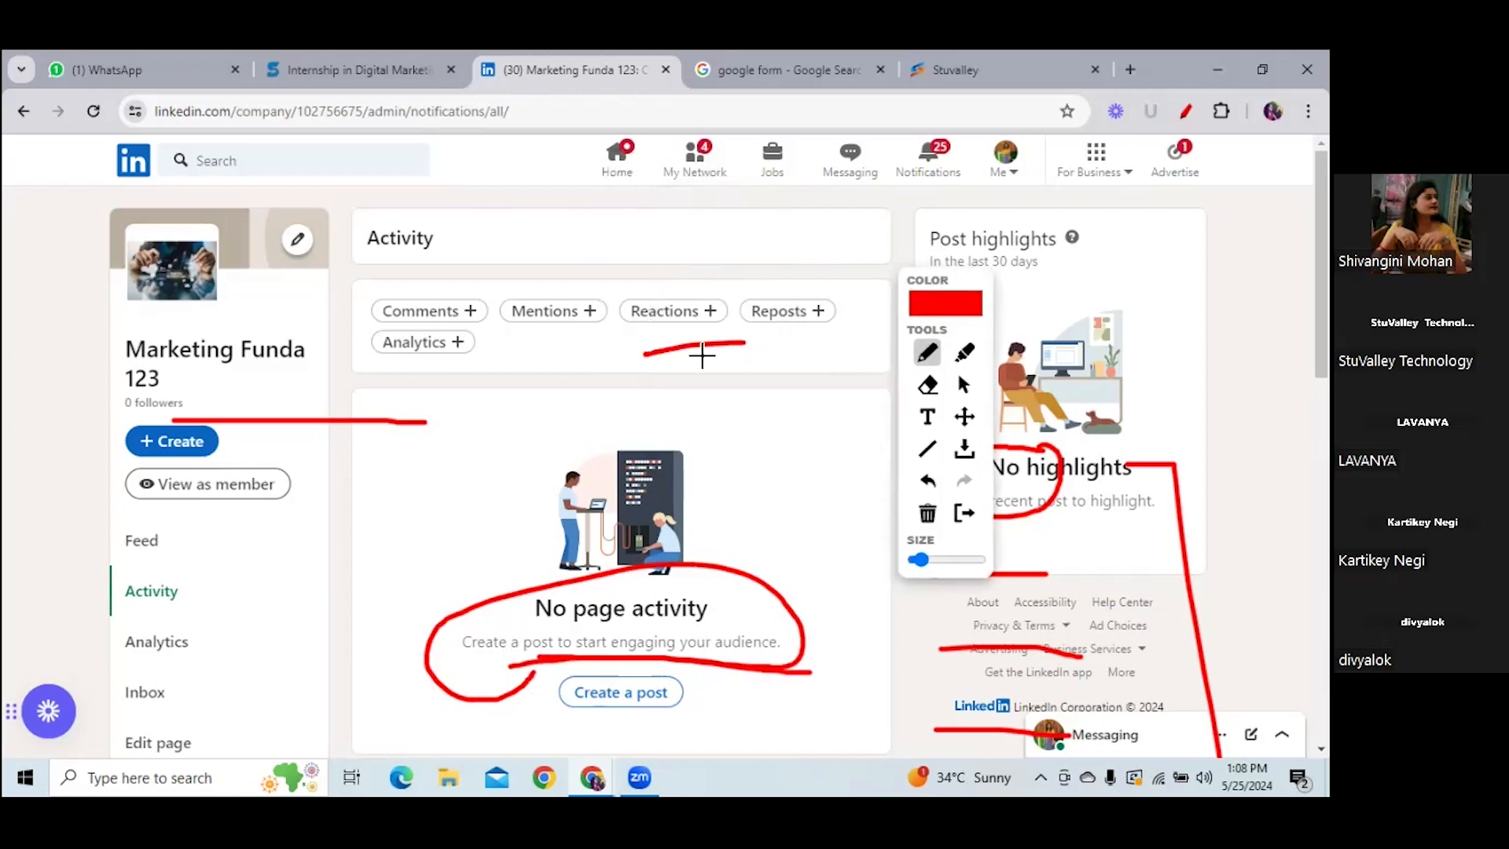
mouse_move(378, 374)
mouse_down()
mouse_move(785, 378)
mouse_move(868, 292)
mouse_move(586, 261)
mouse_move(322, 326)
mouse_move(402, 371)
mouse_up()
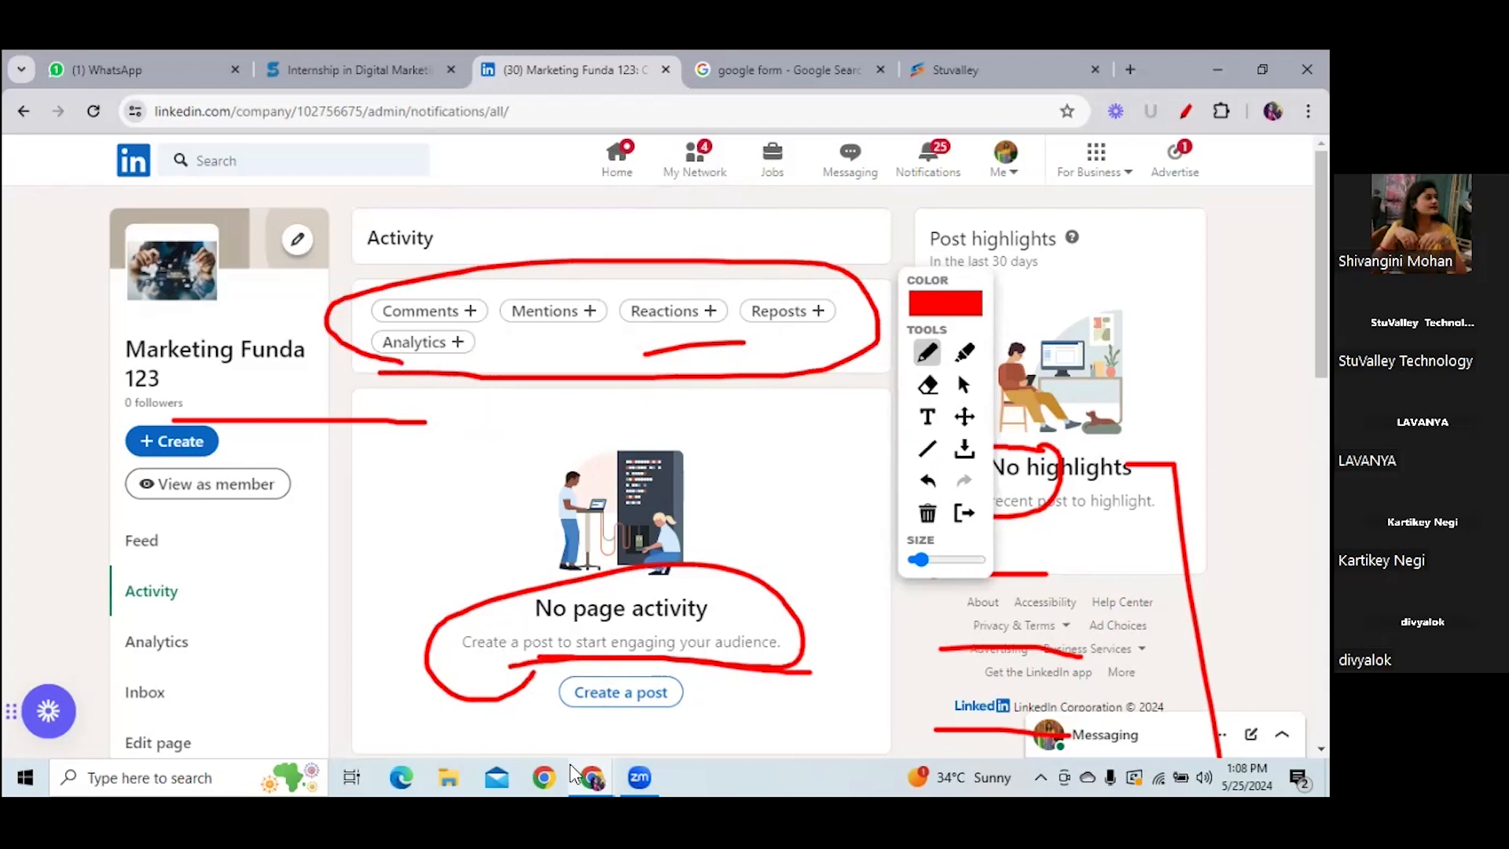
click(963, 384)
click(185, 649)
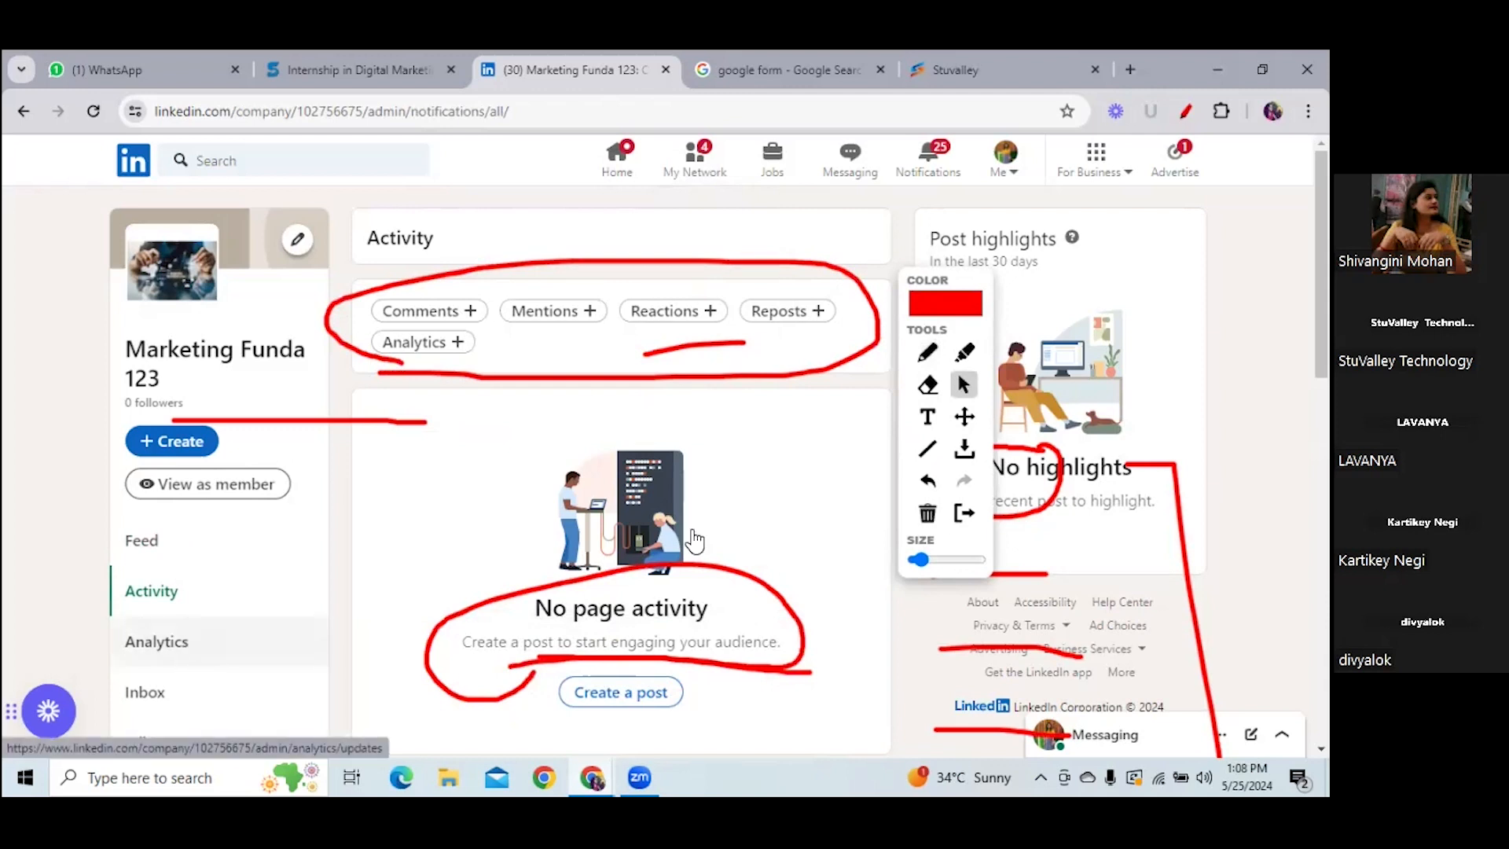
click(928, 512)
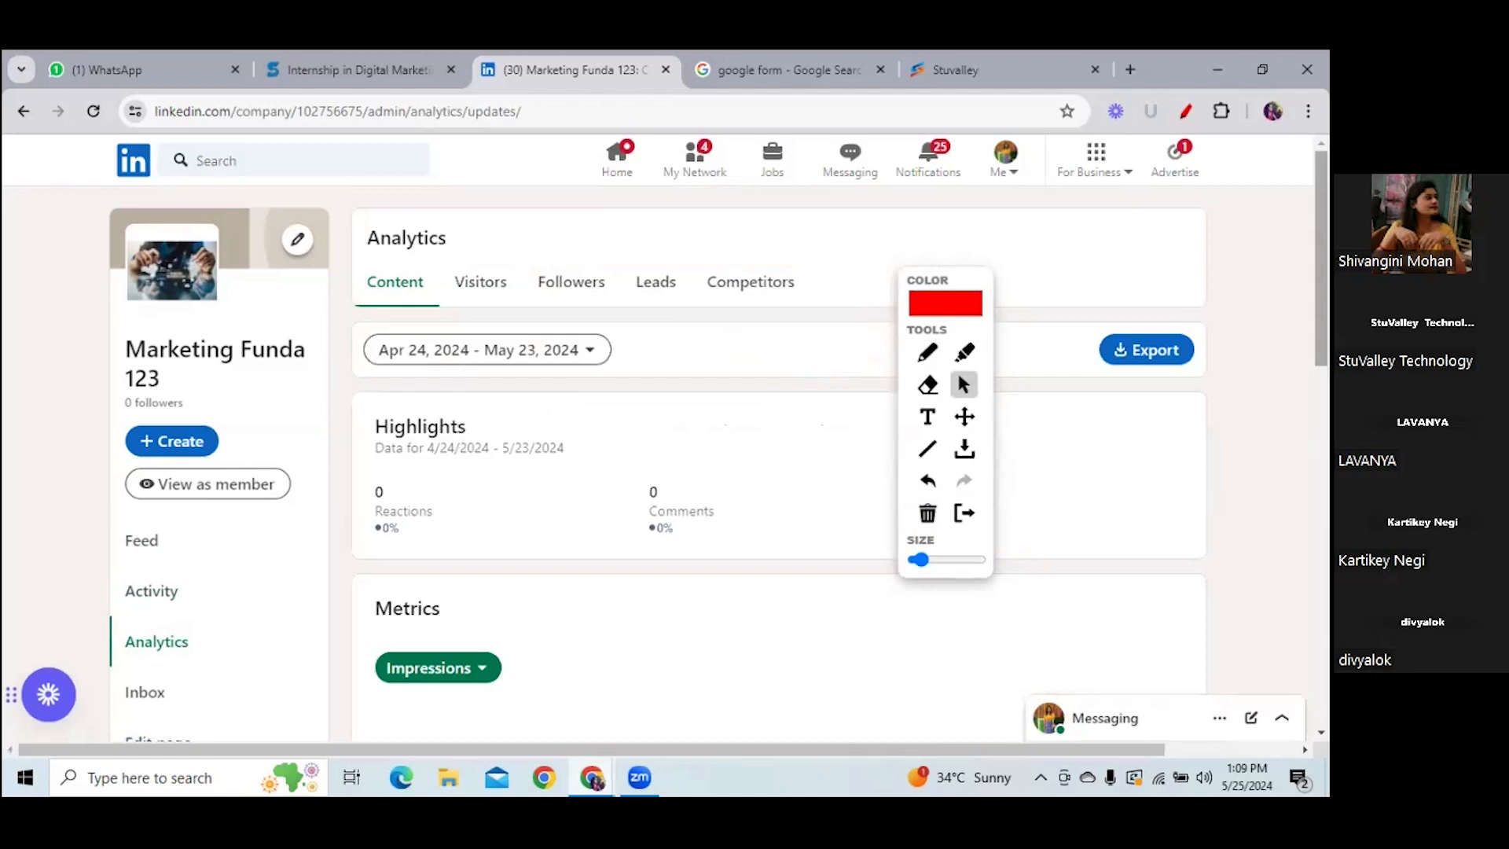
scroll(650, 334, down, 1)
click(589, 322)
click(589, 322)
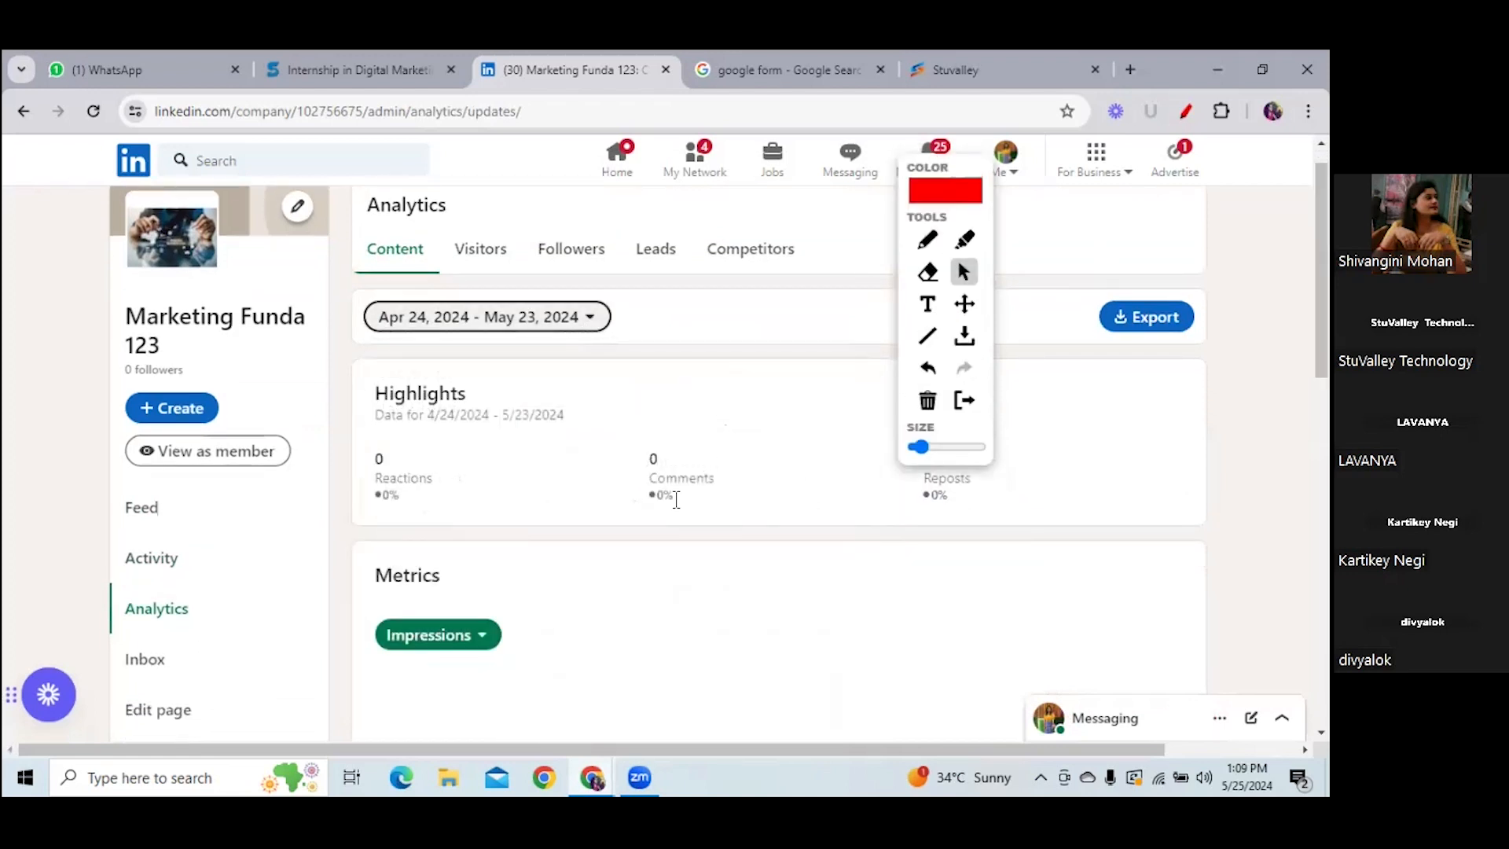
click(593, 318)
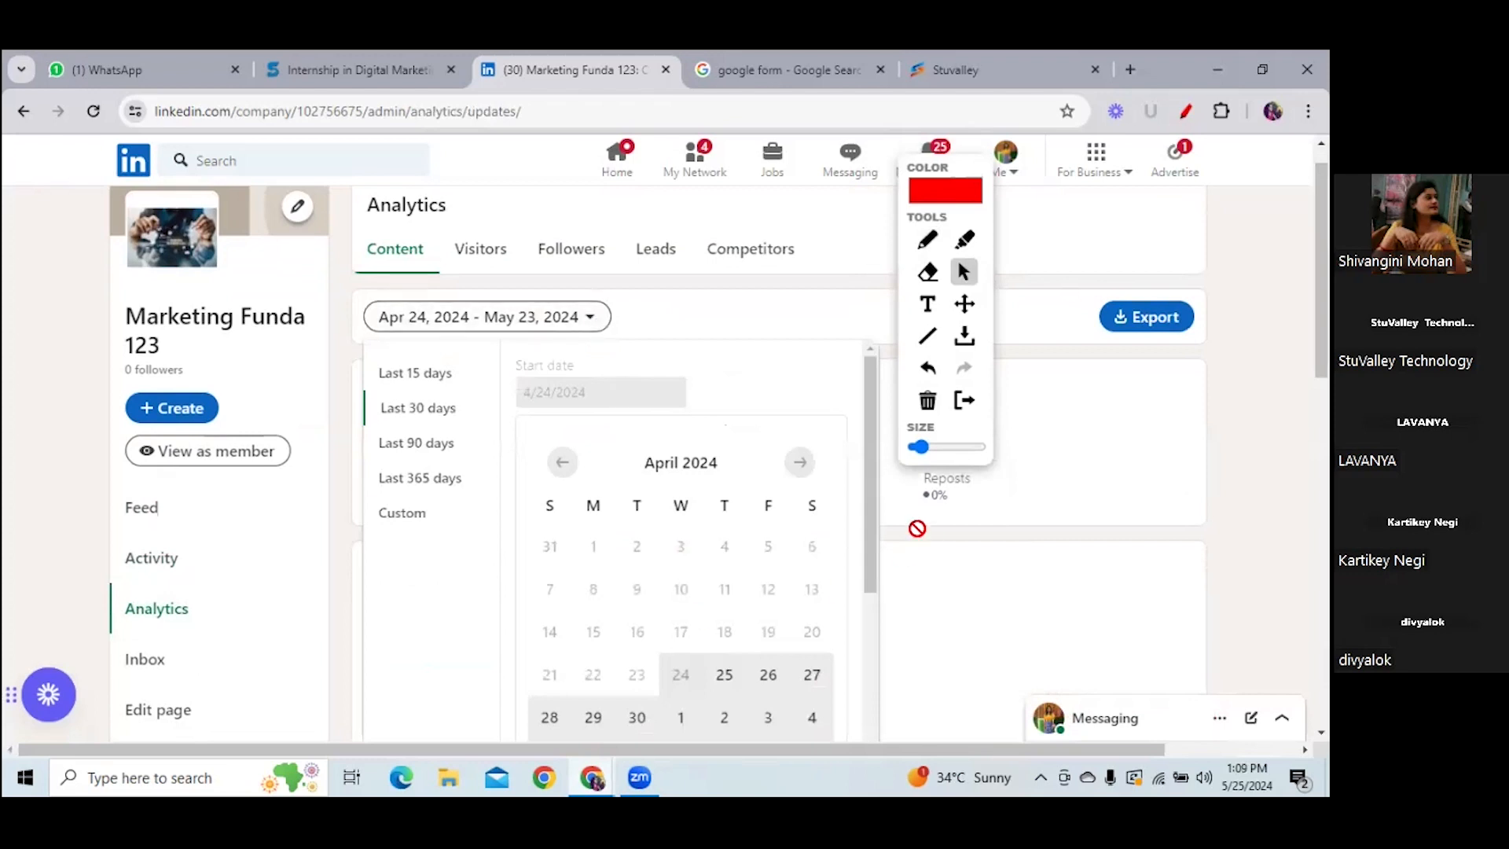
drag(870, 548, 875, 628)
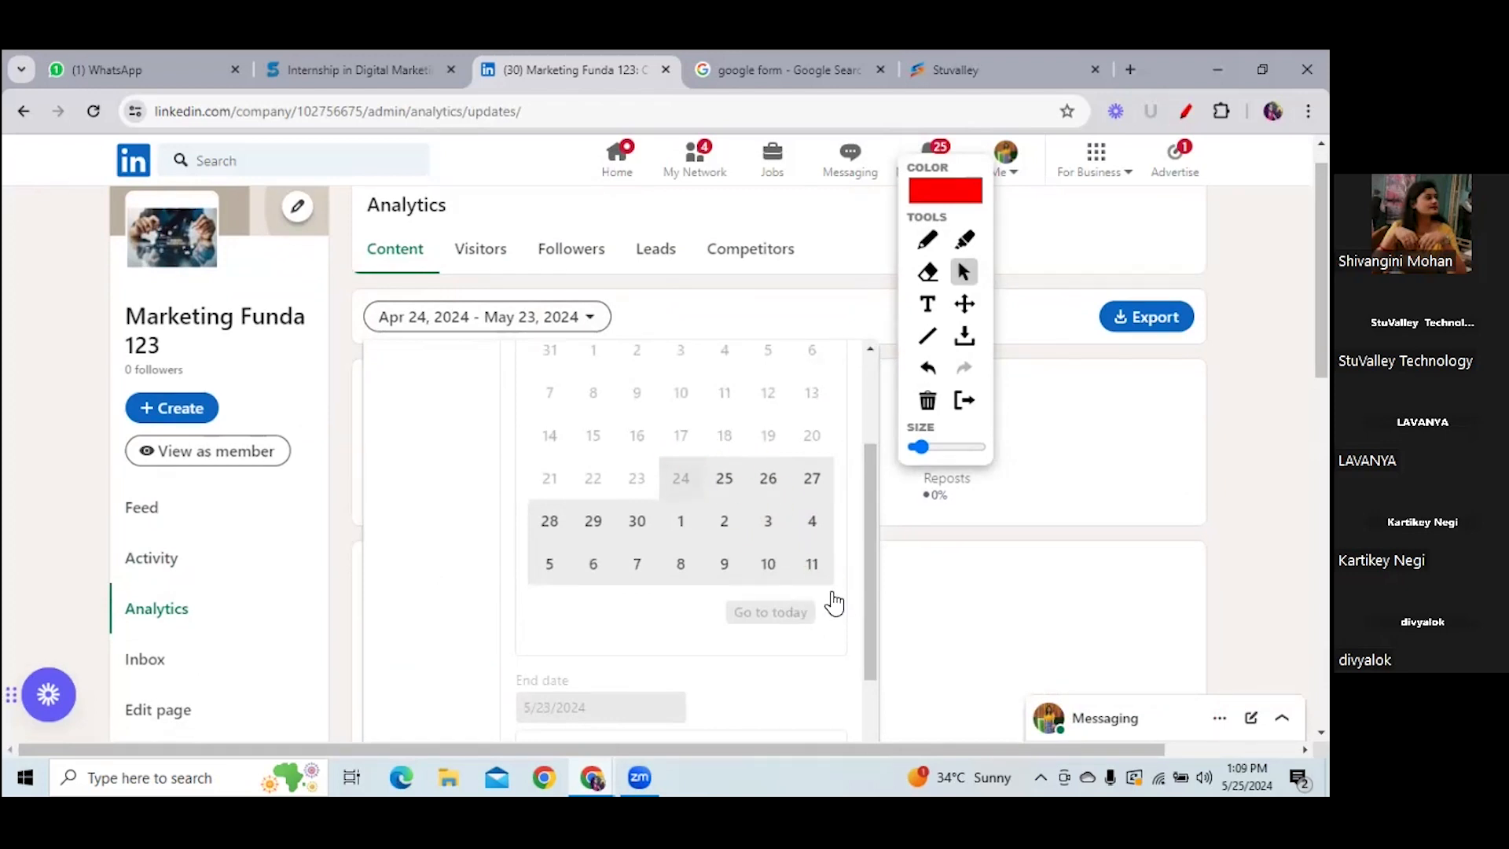
click(571, 322)
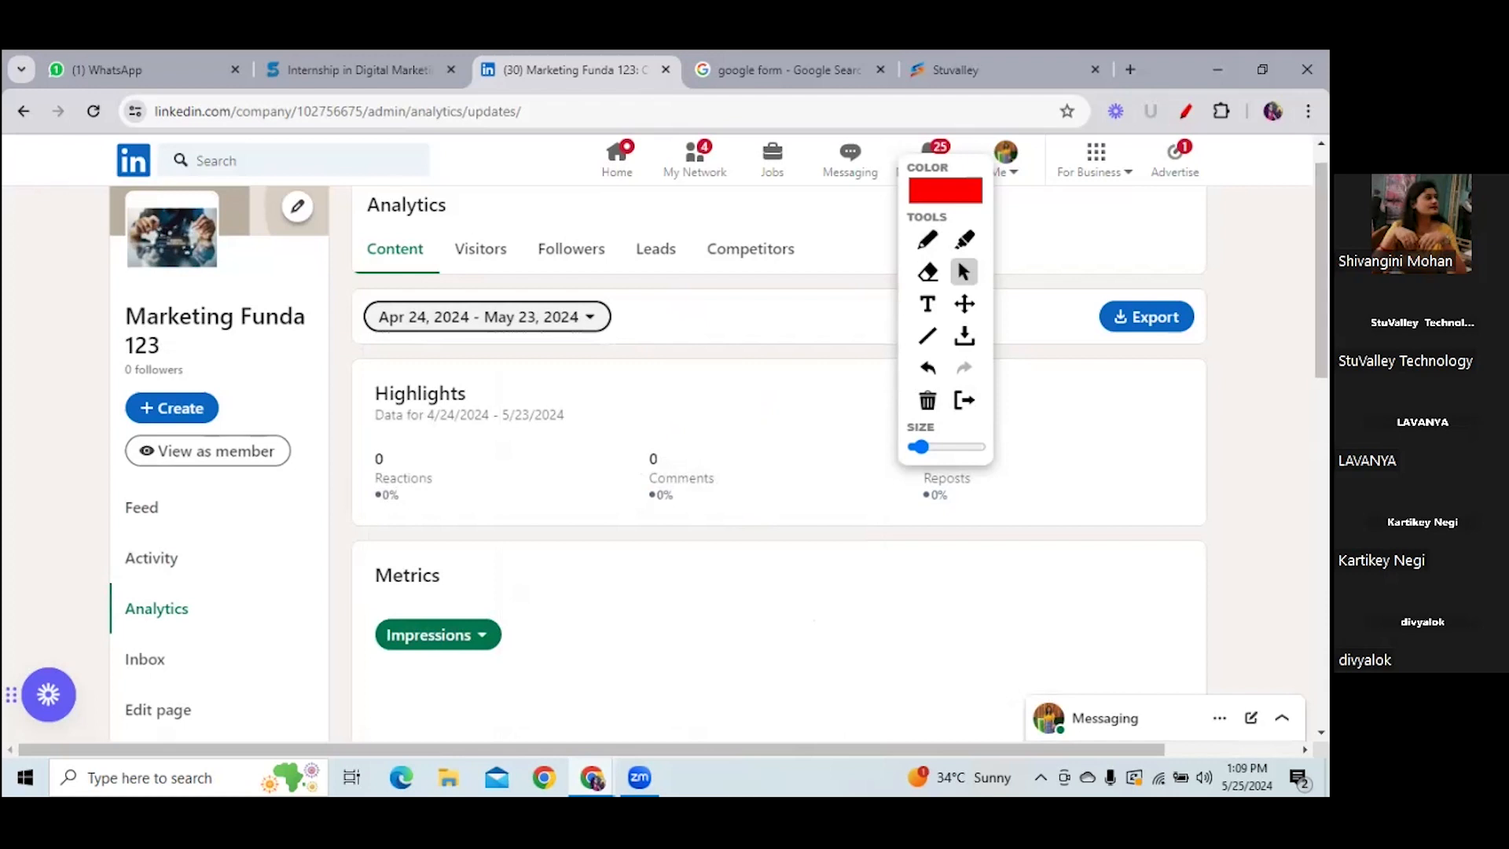
scroll(730, 525, down, 5)
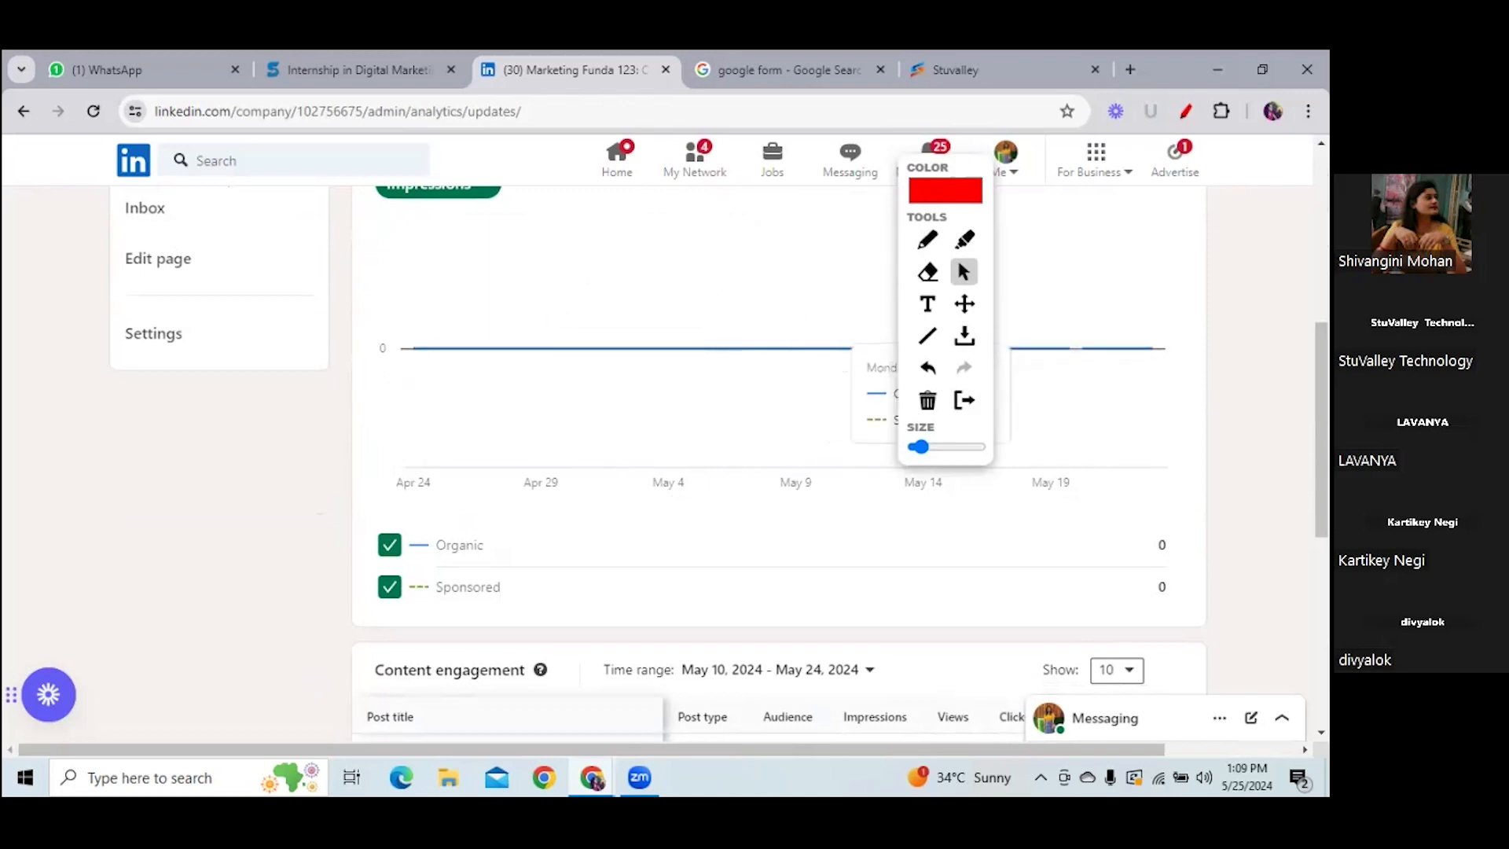
scroll(559, 289, up, 6)
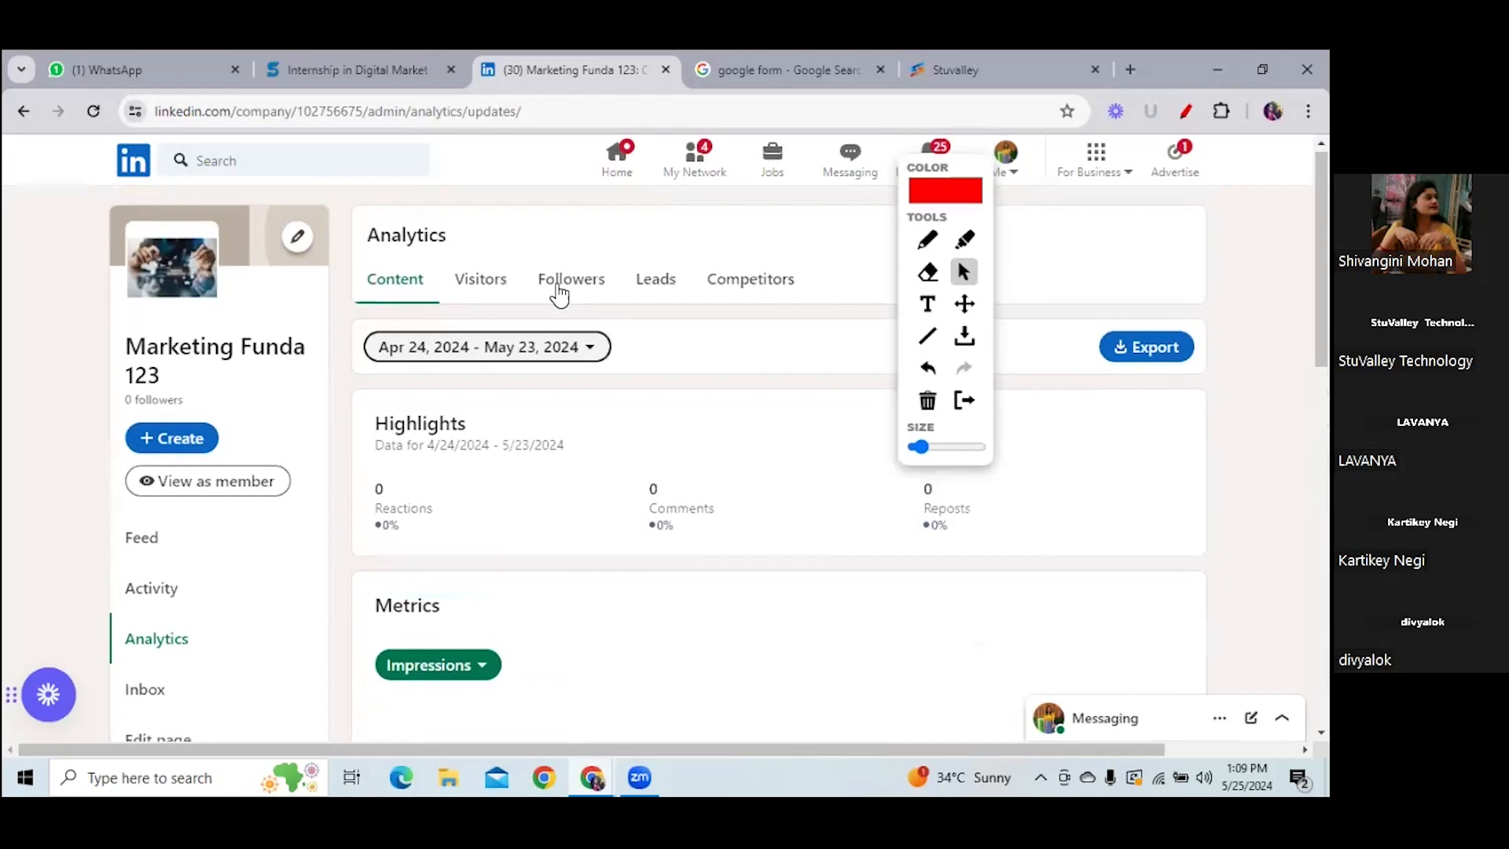
click(210, 481)
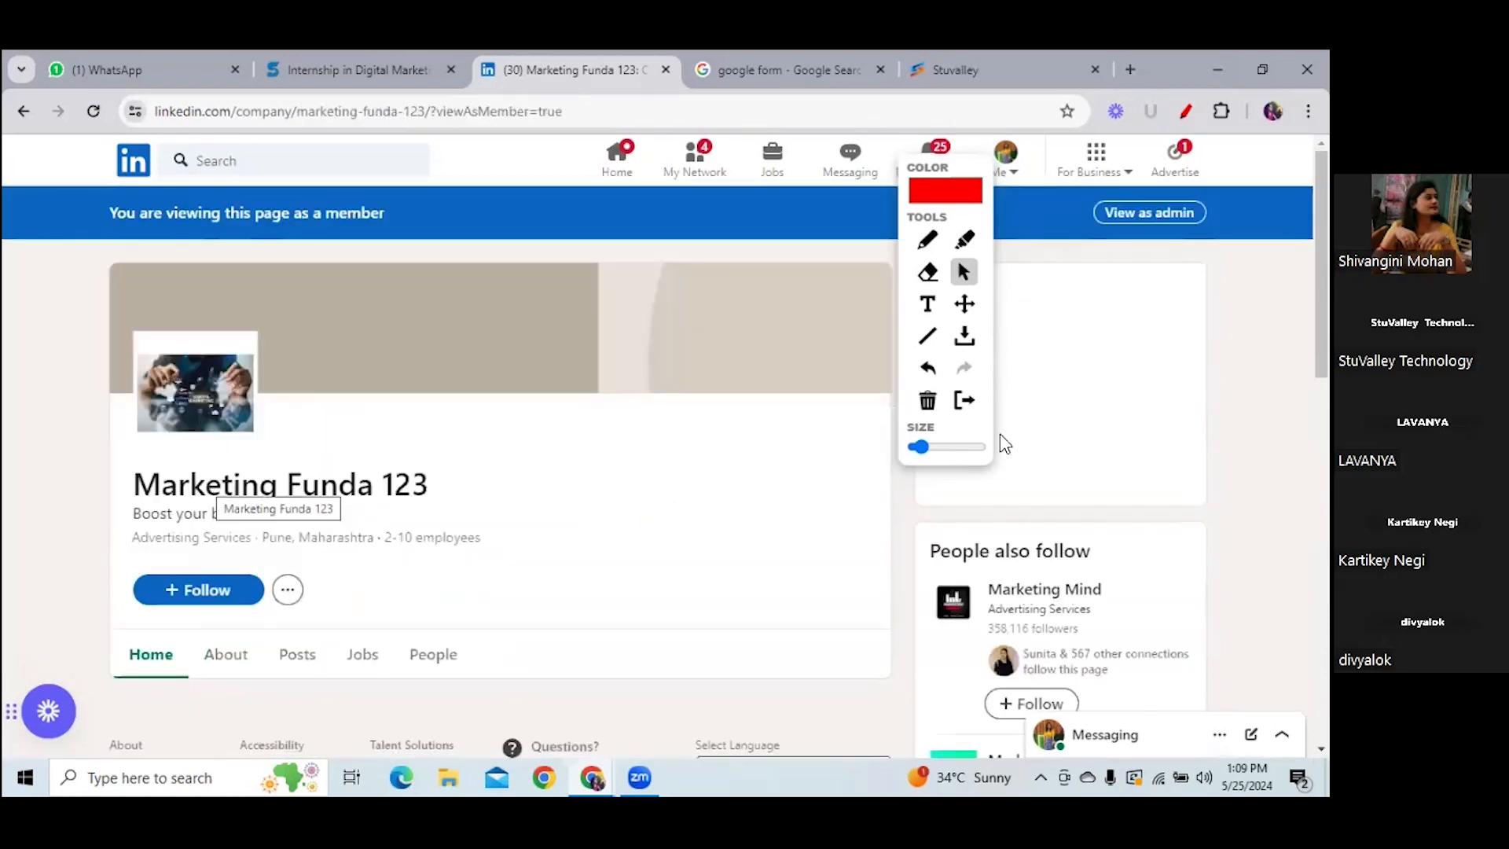
- Open the company's Posts feed and like the Digital Marketing post
scroll(831, 317, down, 3)
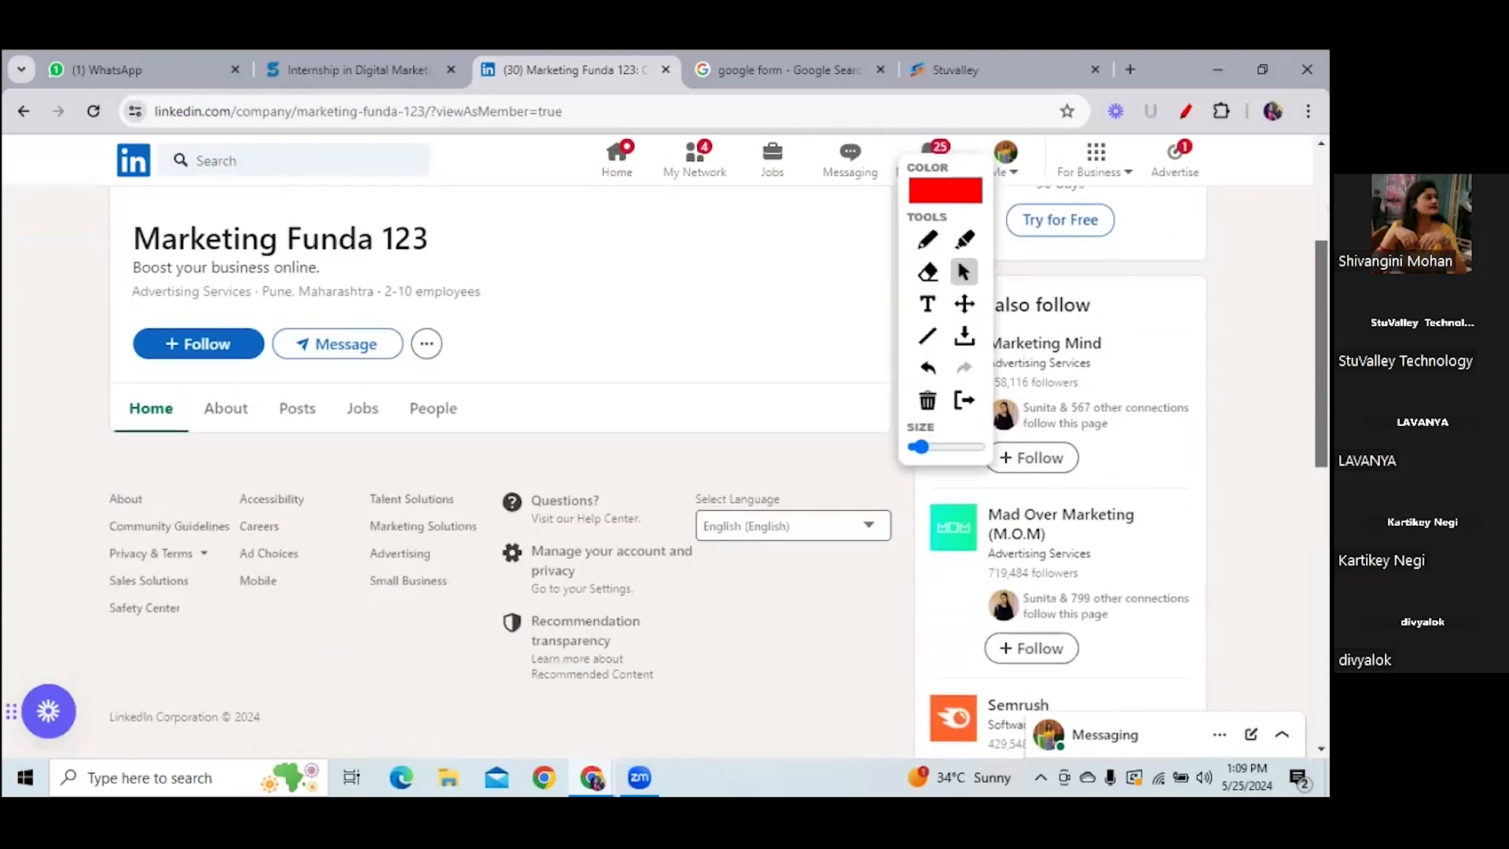
click(303, 414)
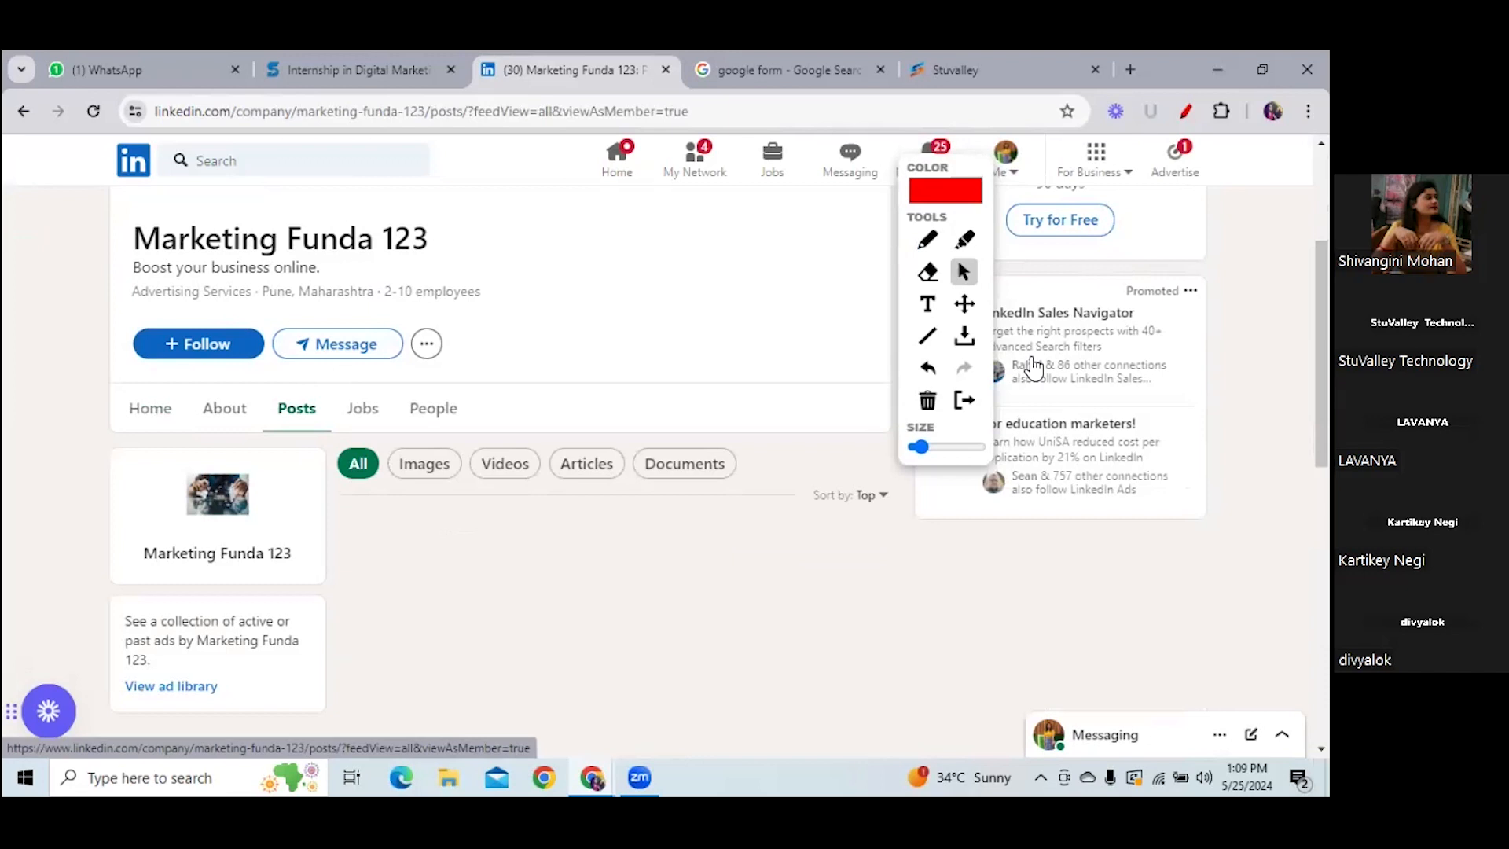
scroll(613, 471, down, 5)
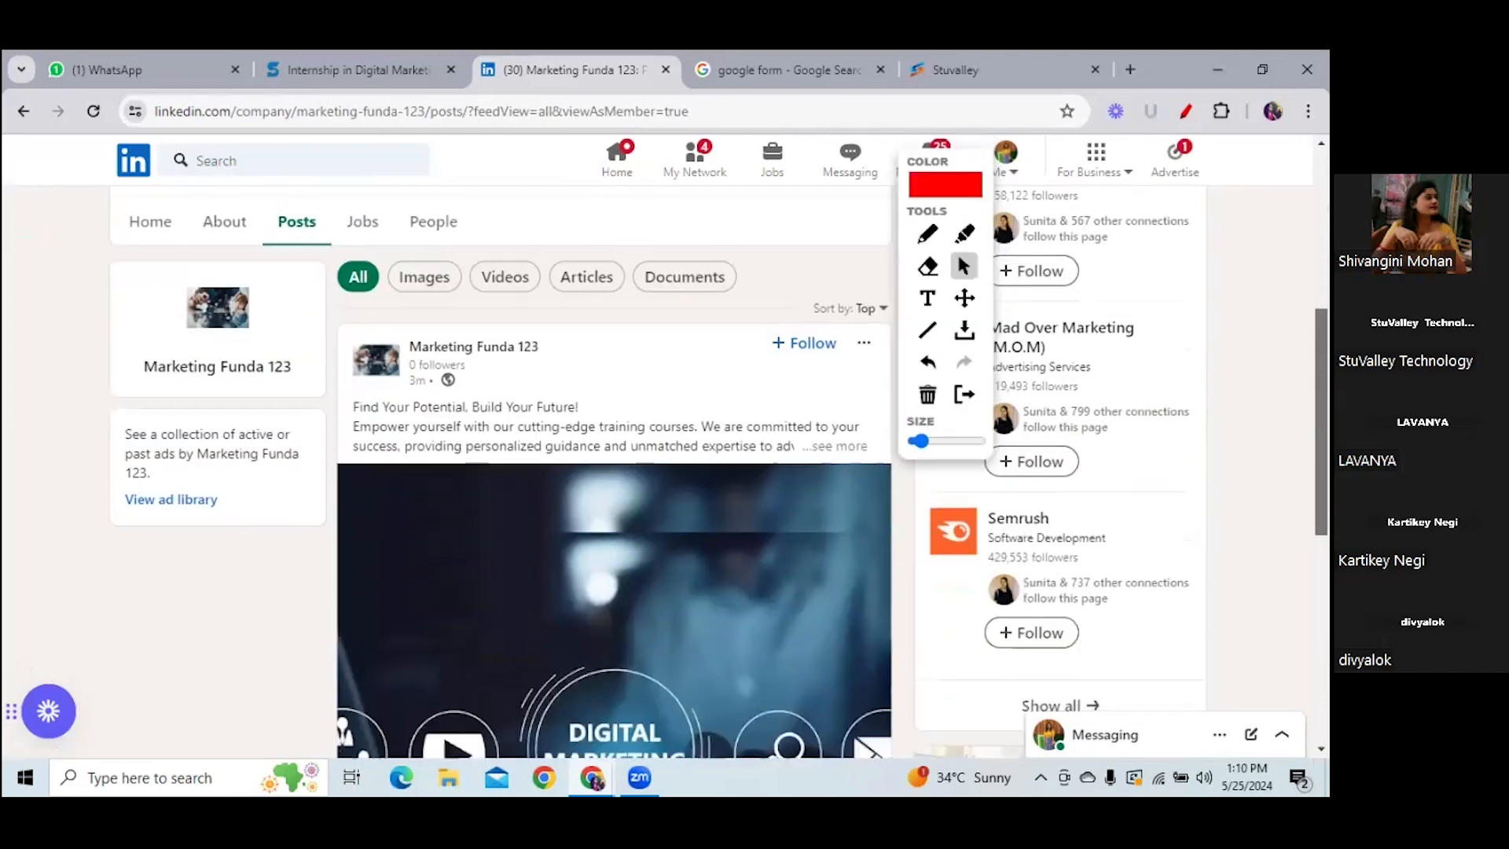
scroll(613, 472, down, 2)
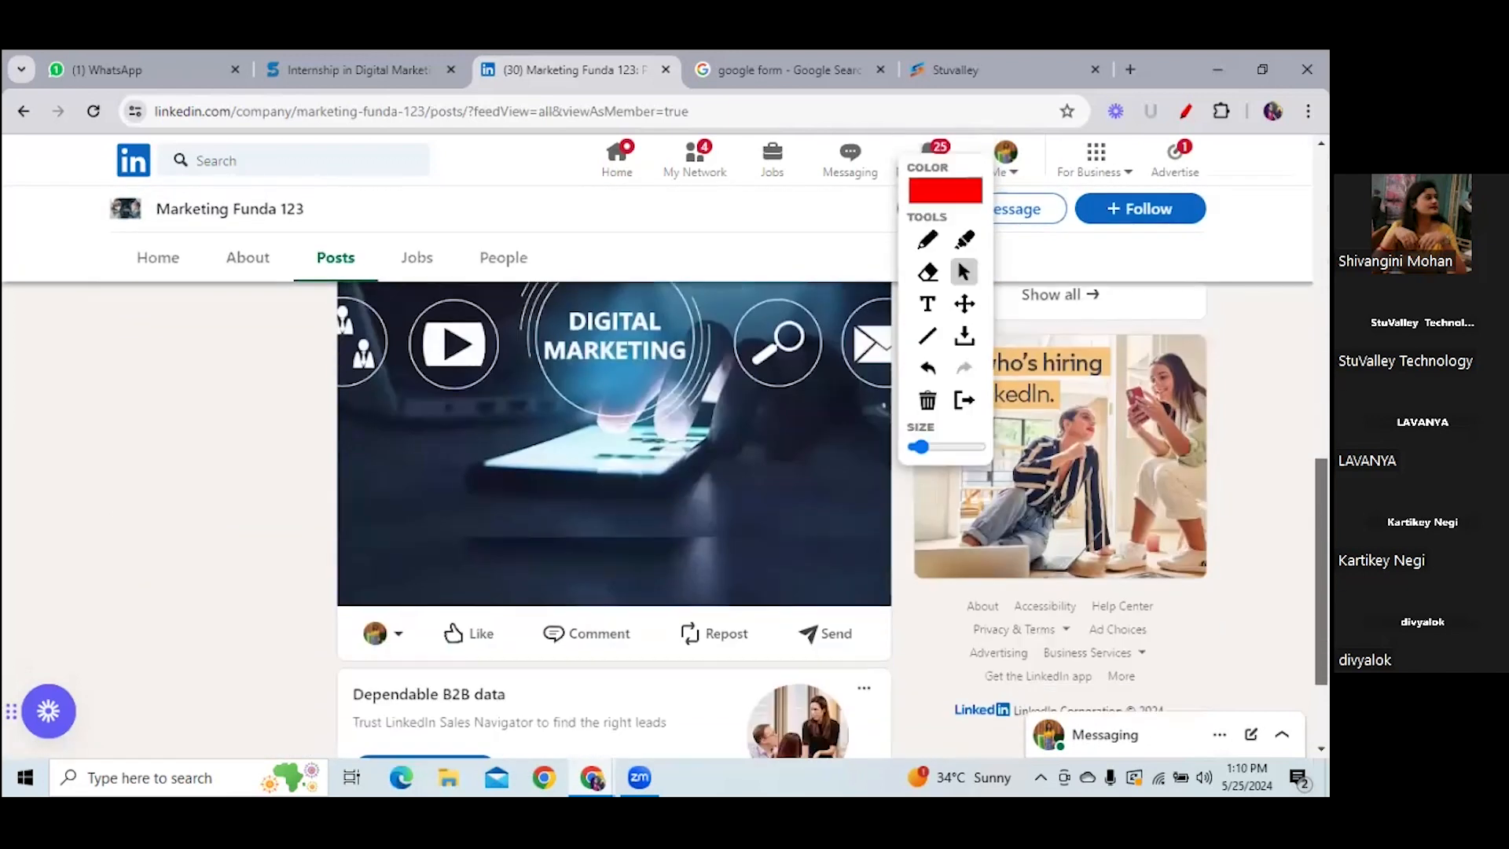
click(489, 633)
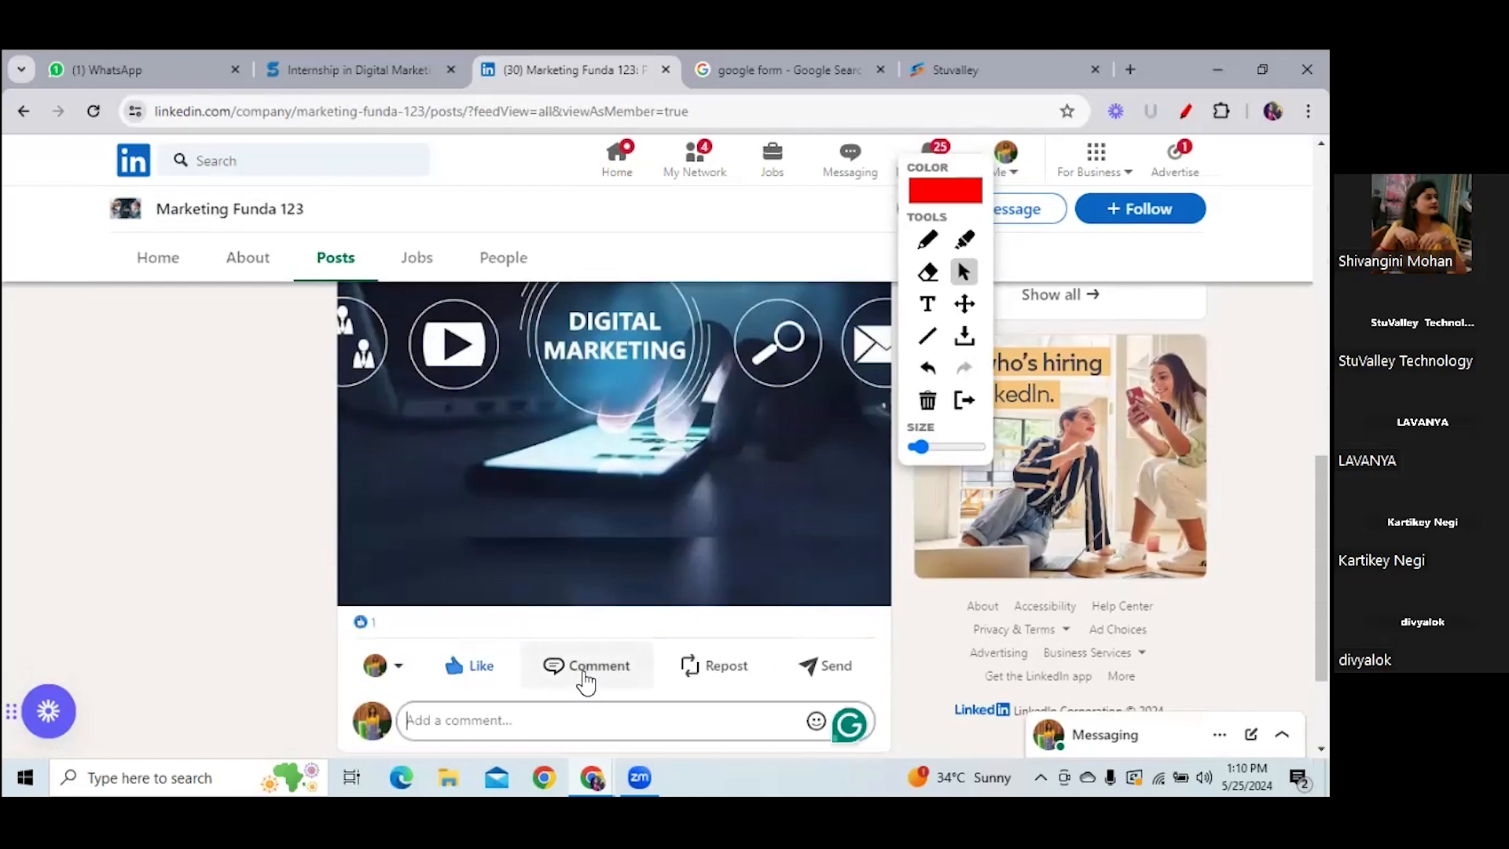
- Start a comment on the post and bring up its emoji choices
click(501, 727)
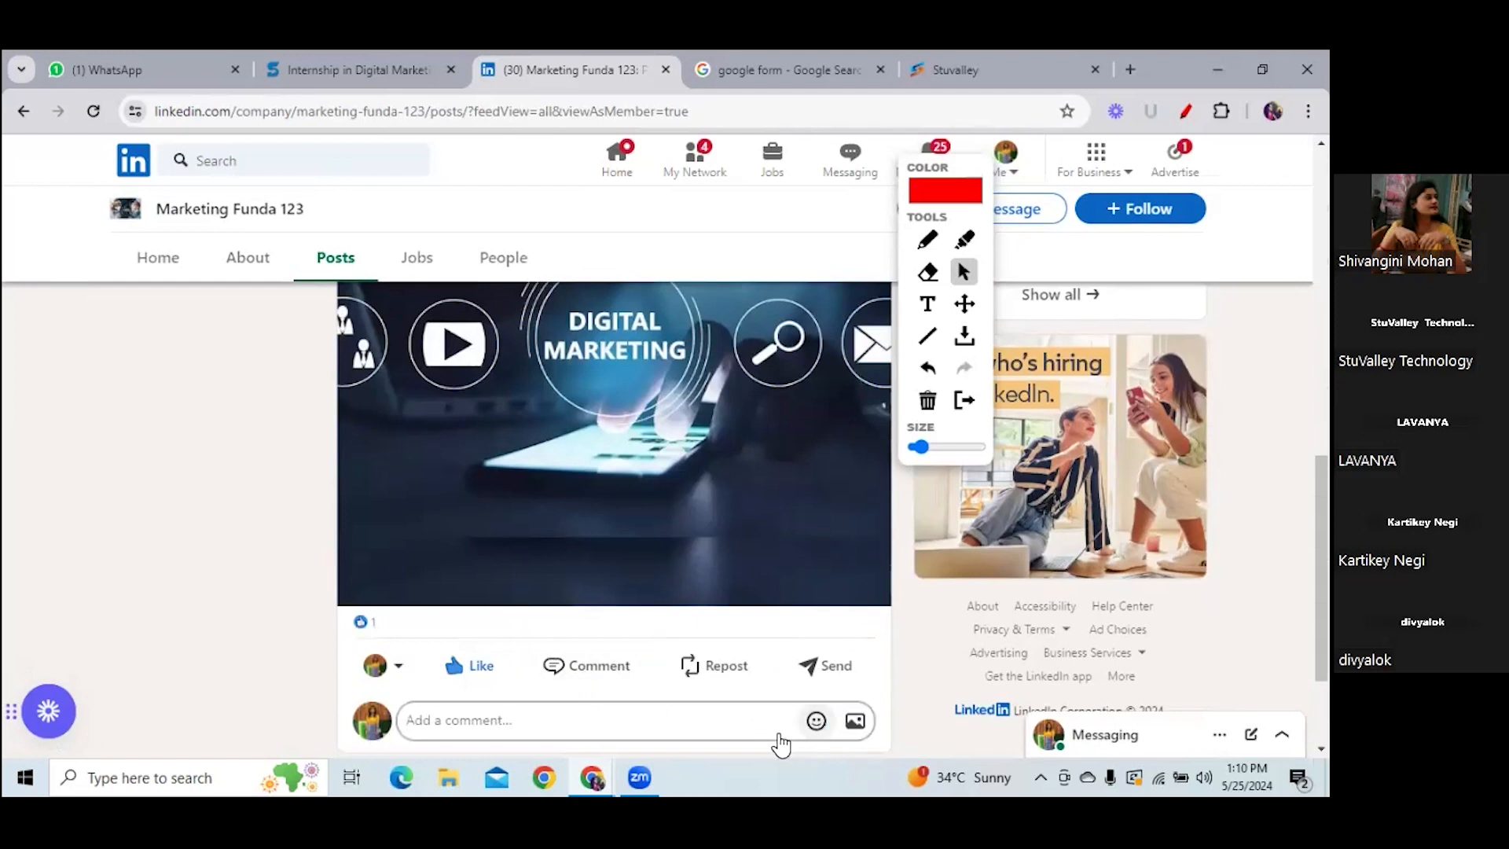
click(817, 719)
click(817, 720)
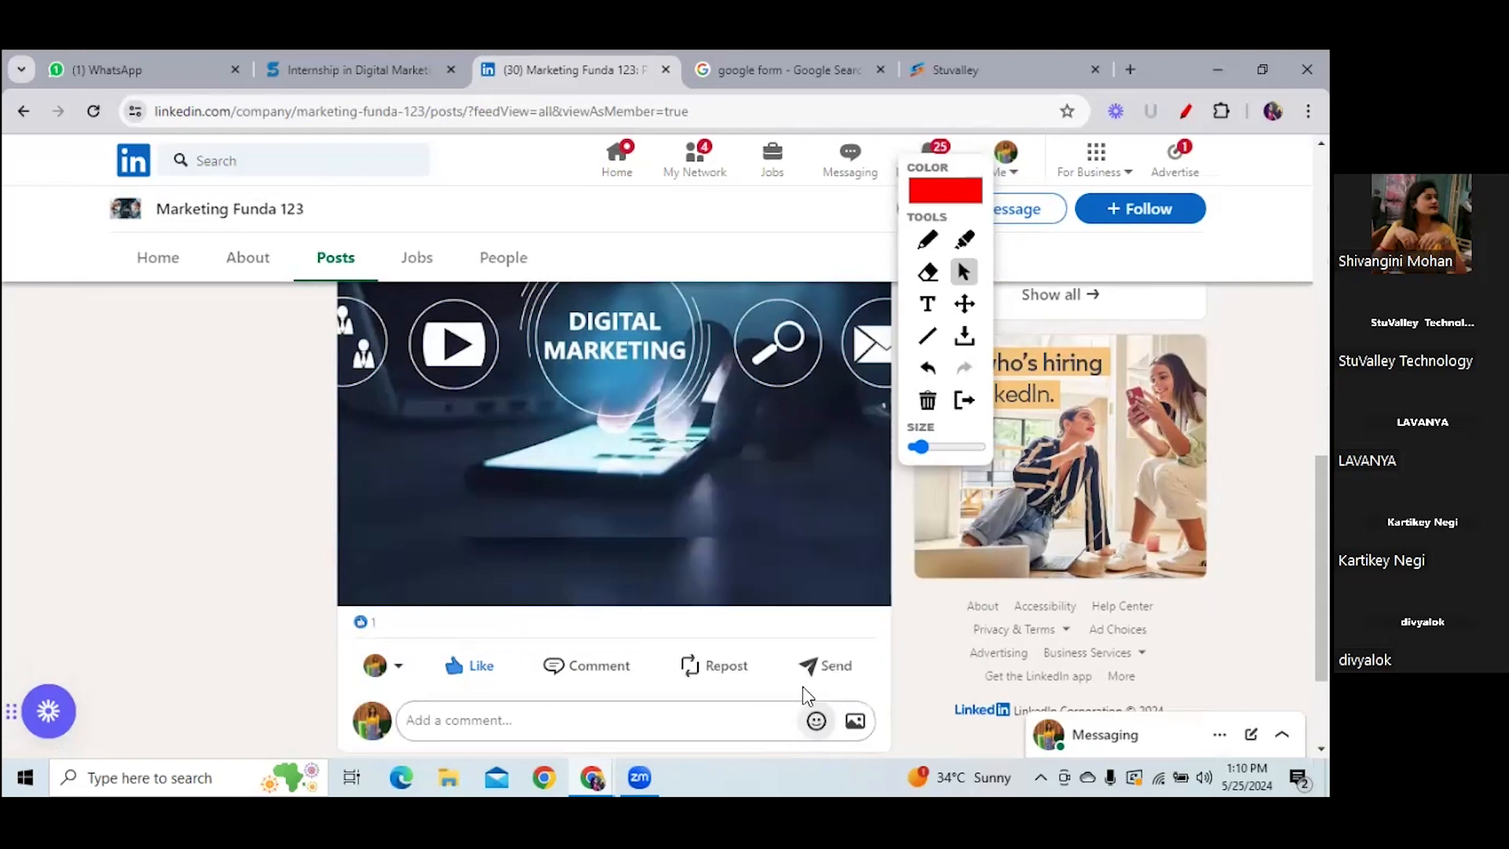
click(816, 721)
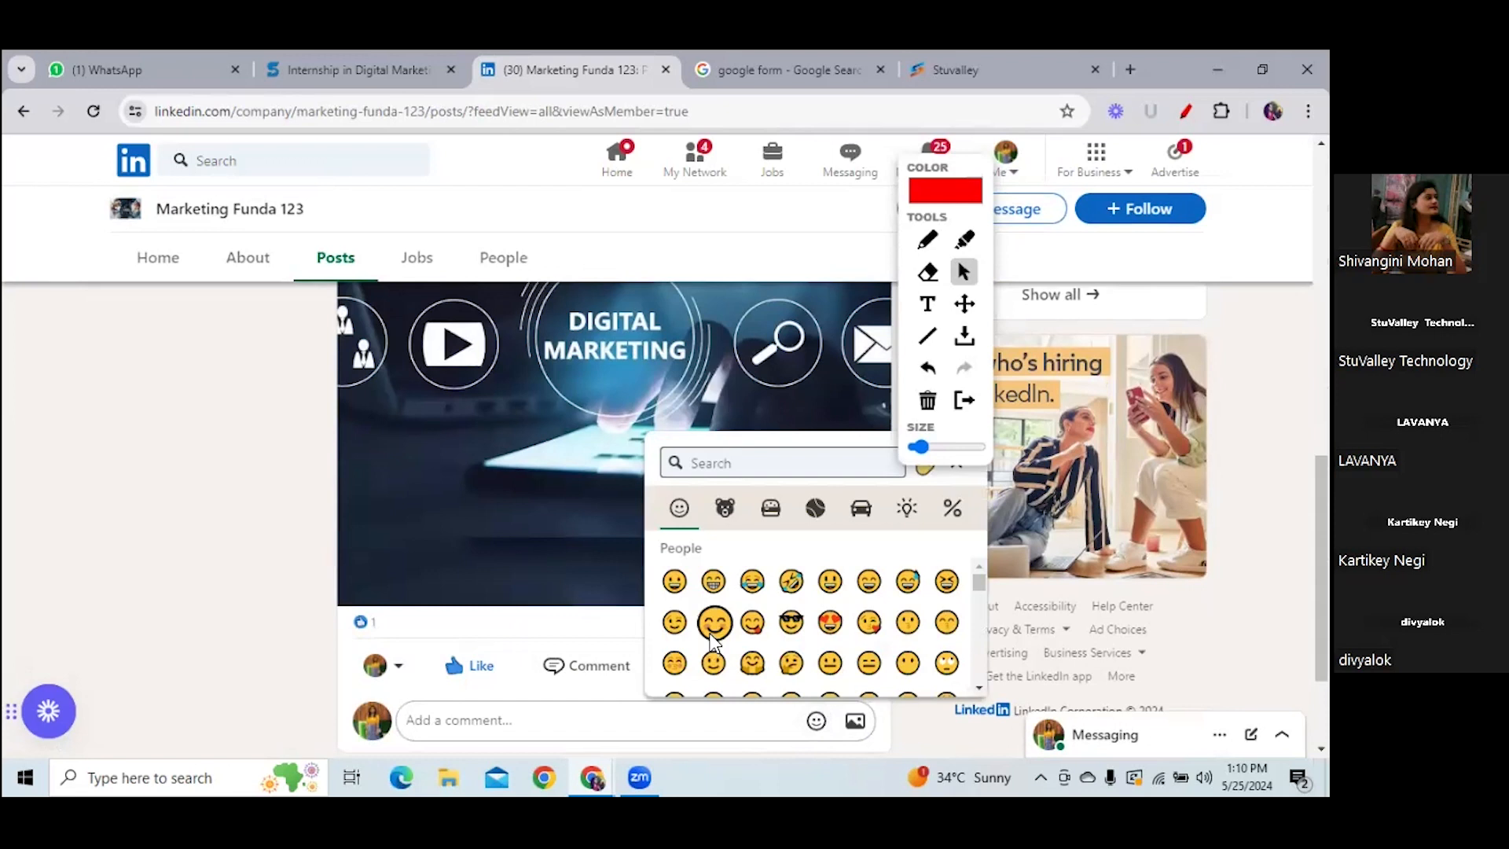
- Post a comment containing the 😊 smiling-eyes emoji on the Digital Marketing post
click(714, 622)
key(Return)
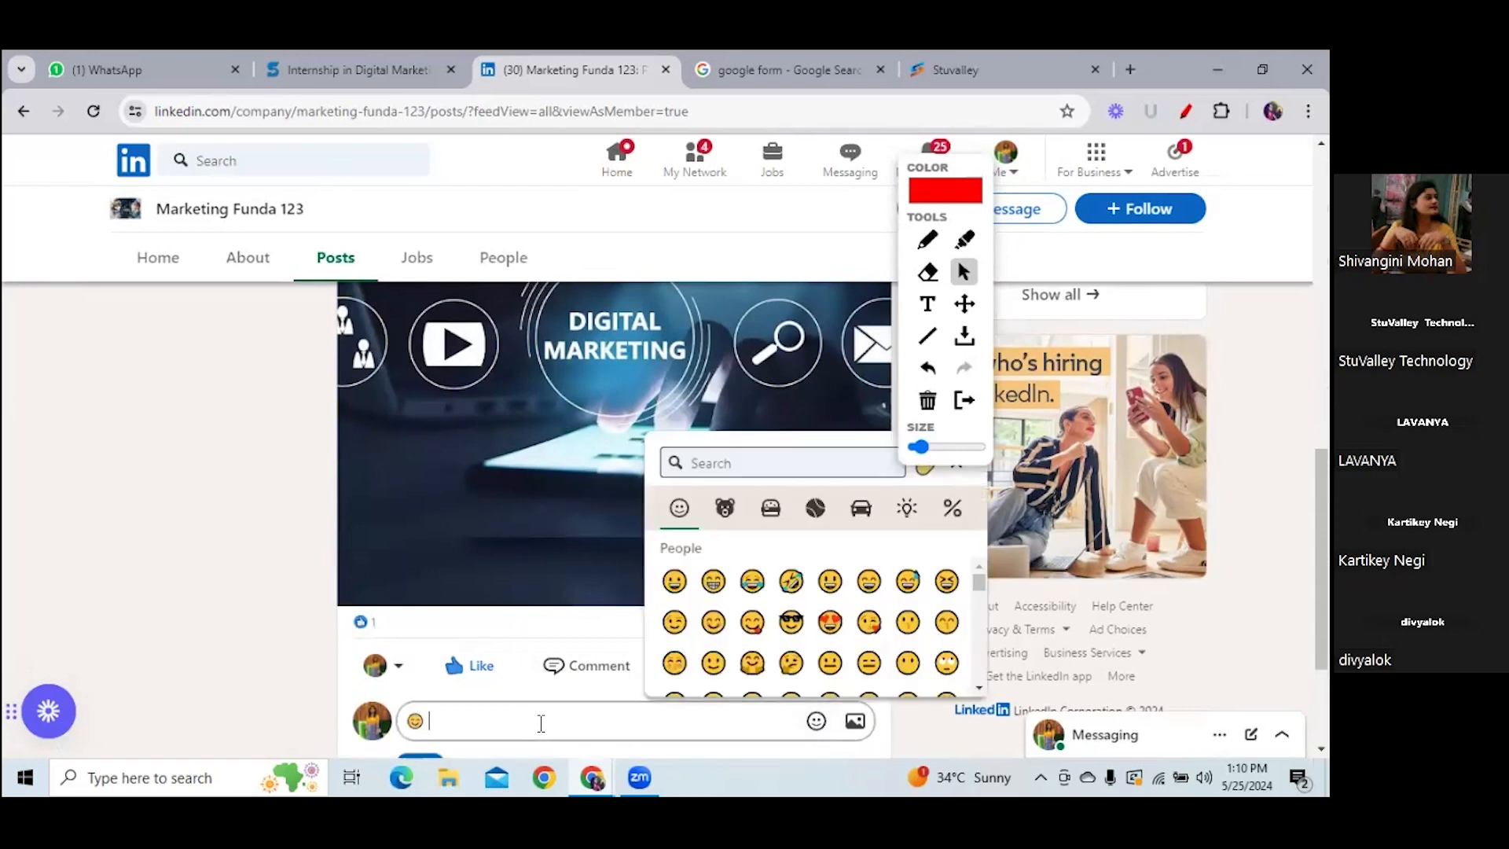
click(540, 723)
click(541, 723)
key(Return)
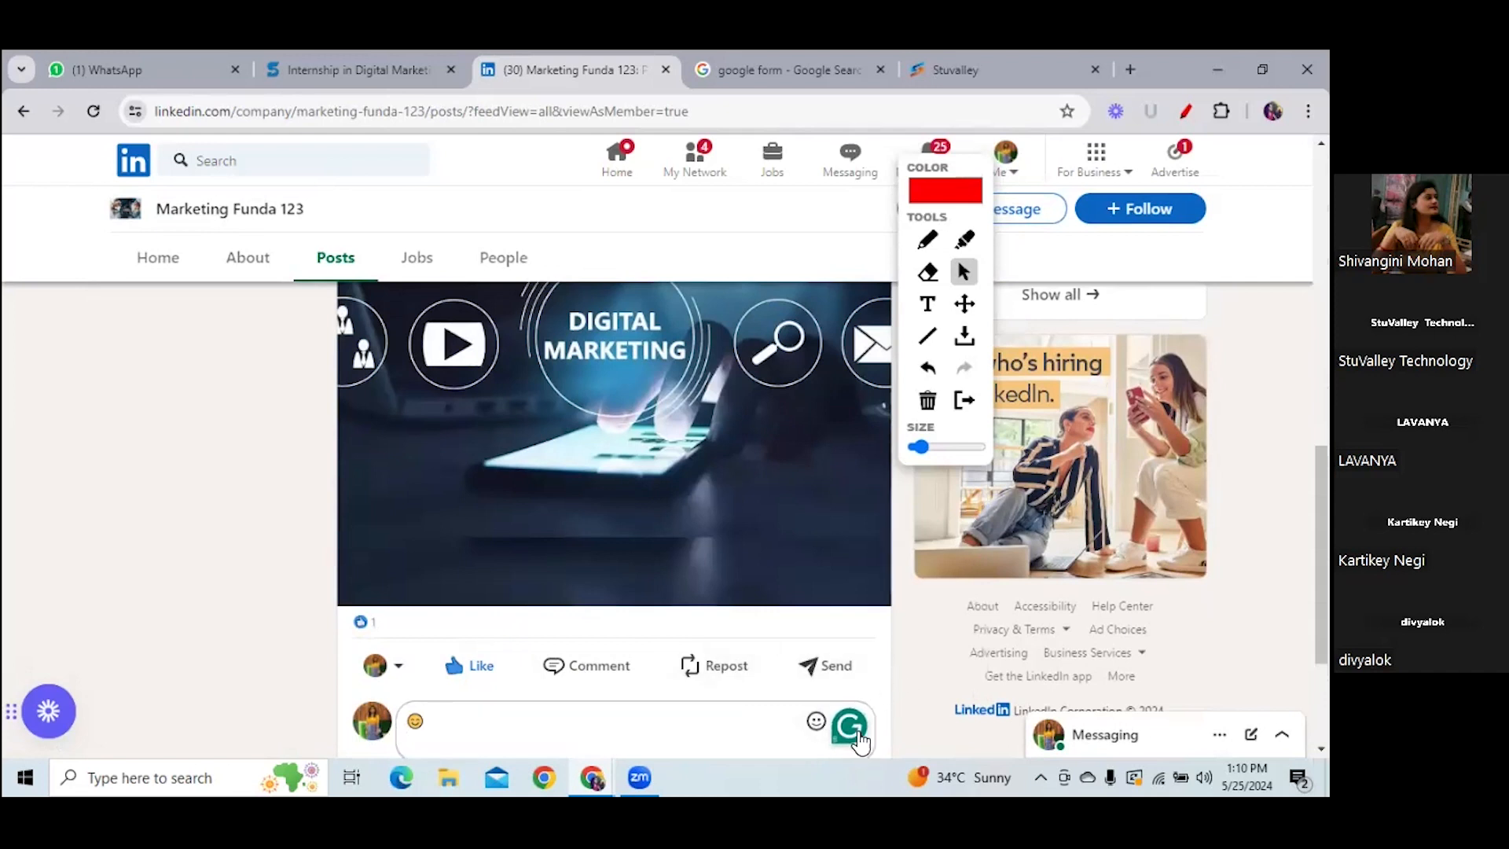
scroll(1100, 652, down, 2)
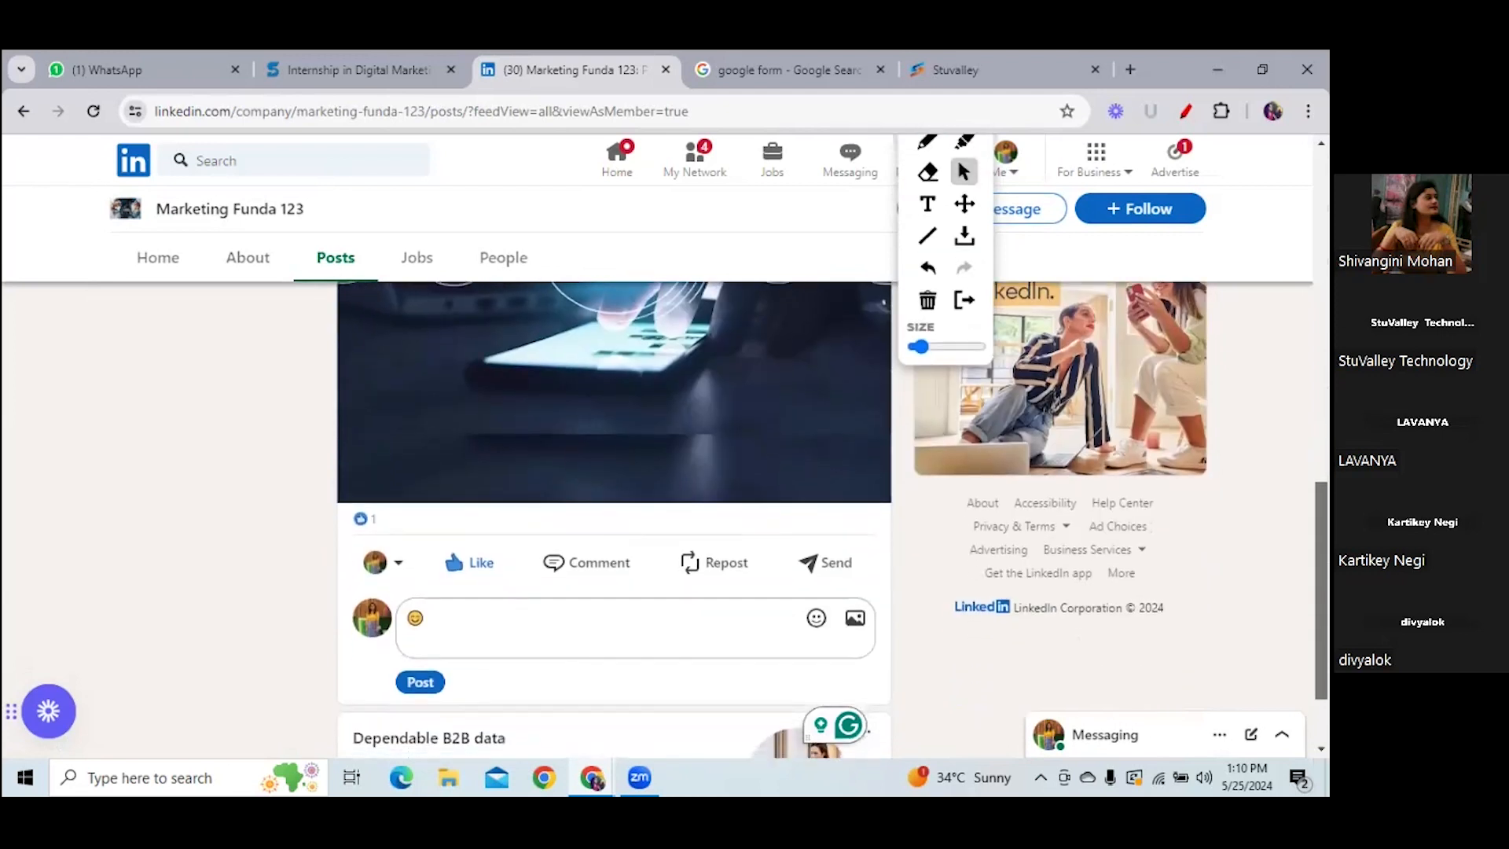
click(420, 680)
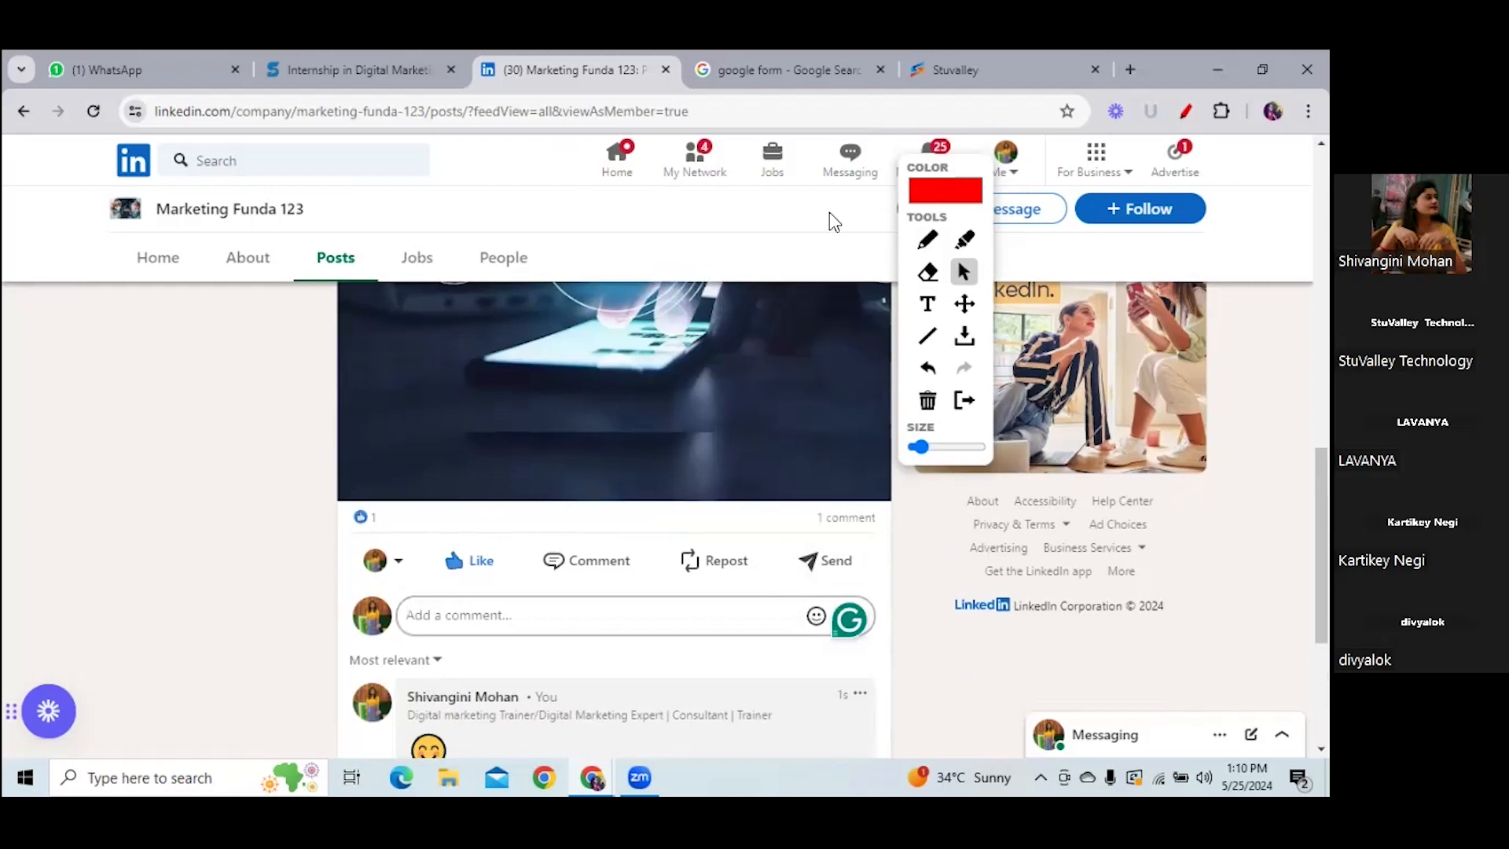
- Dismiss the annotation tools and return to the admin view of the page
mouse_move(926, 208)
mouse_down()
mouse_move(1275, 520)
mouse_move(1156, 526)
mouse_move(1265, 460)
mouse_move(1148, 616)
mouse_up()
drag(1321, 550, 1321, 250)
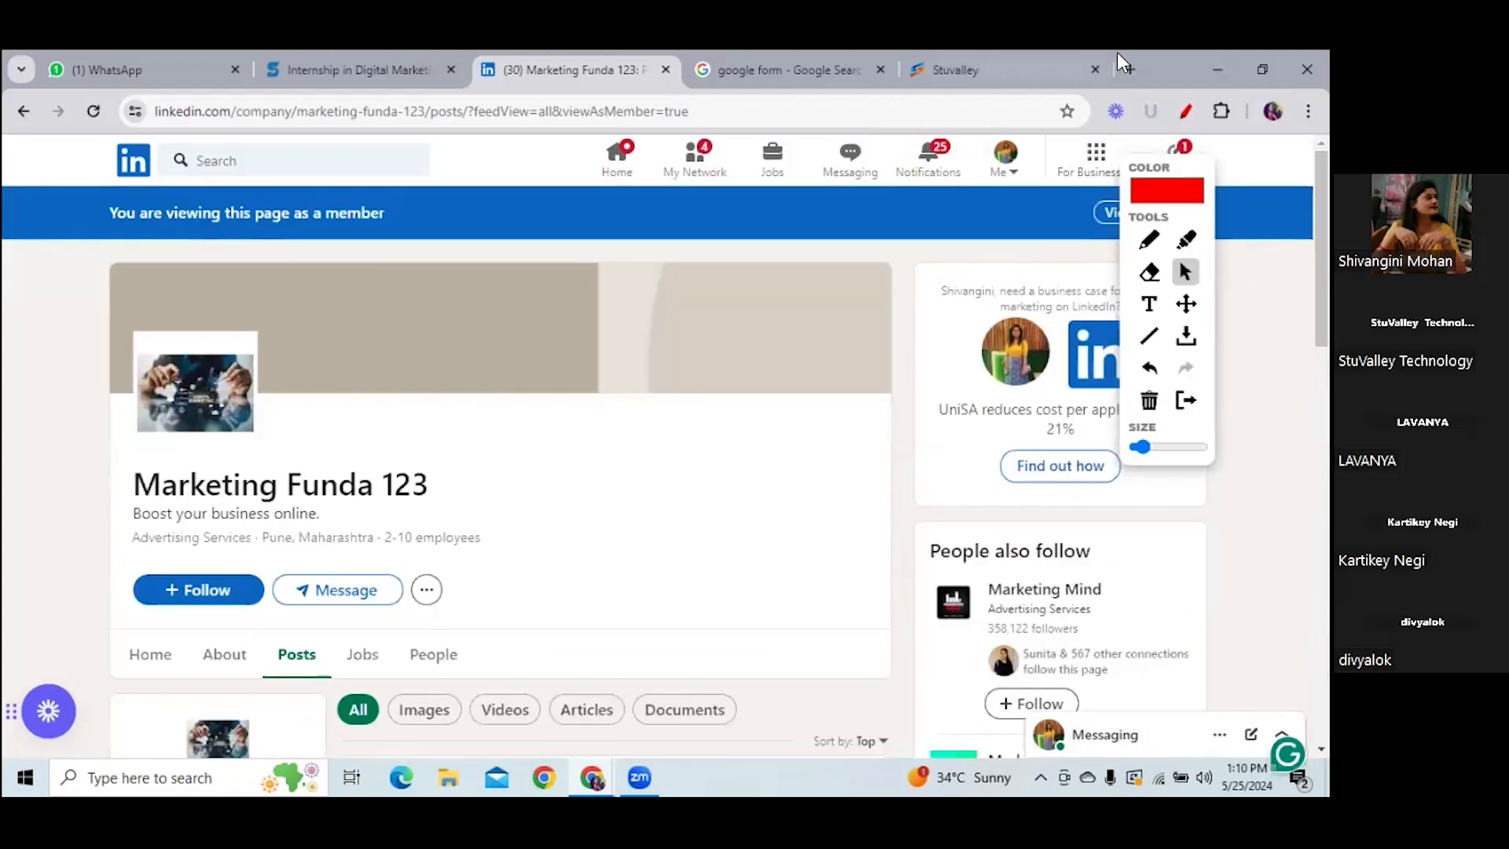
click(1186, 111)
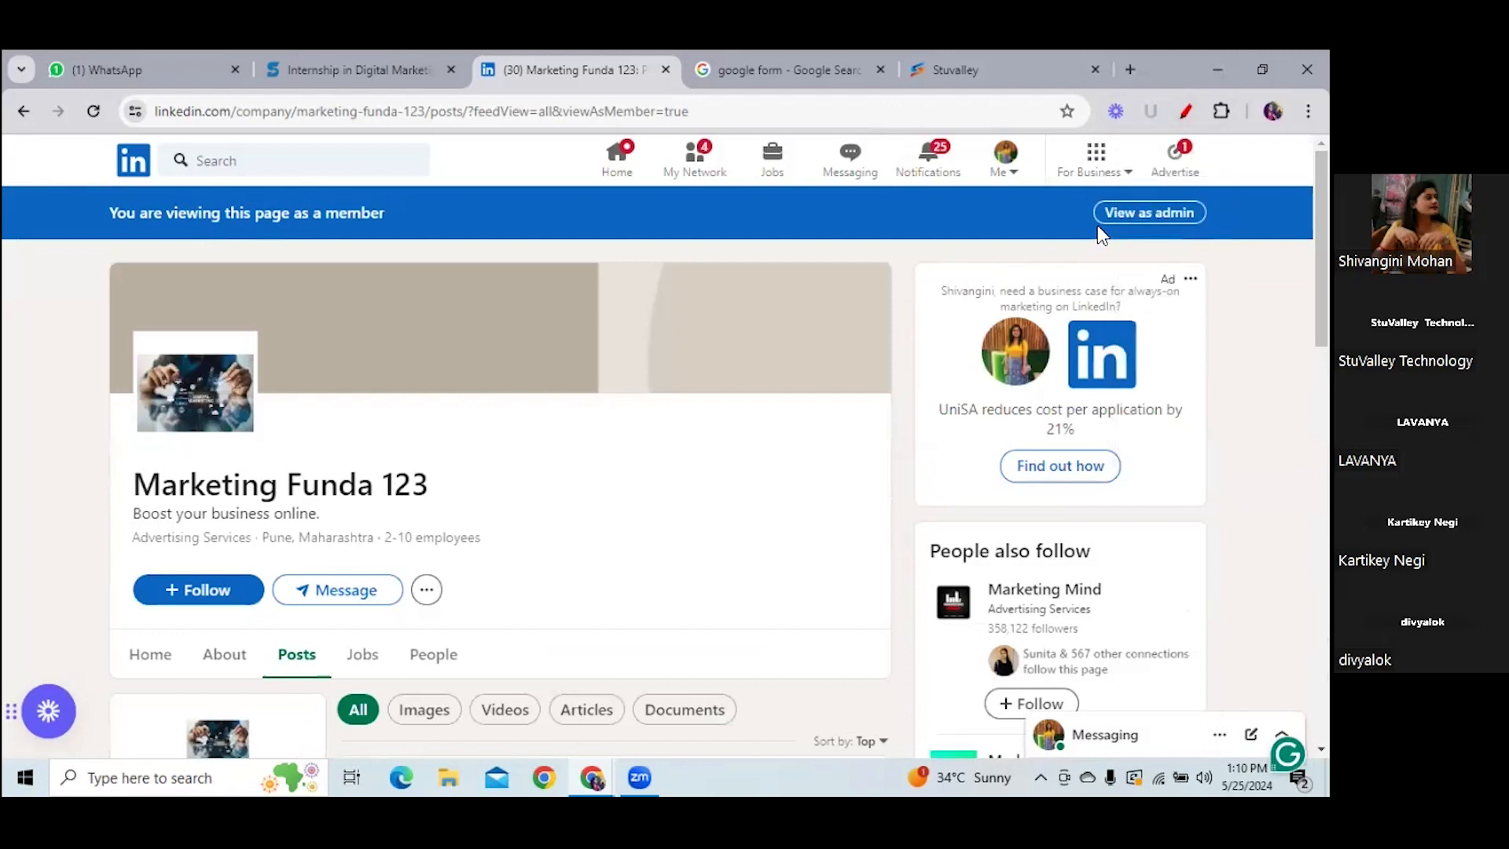
click(1149, 212)
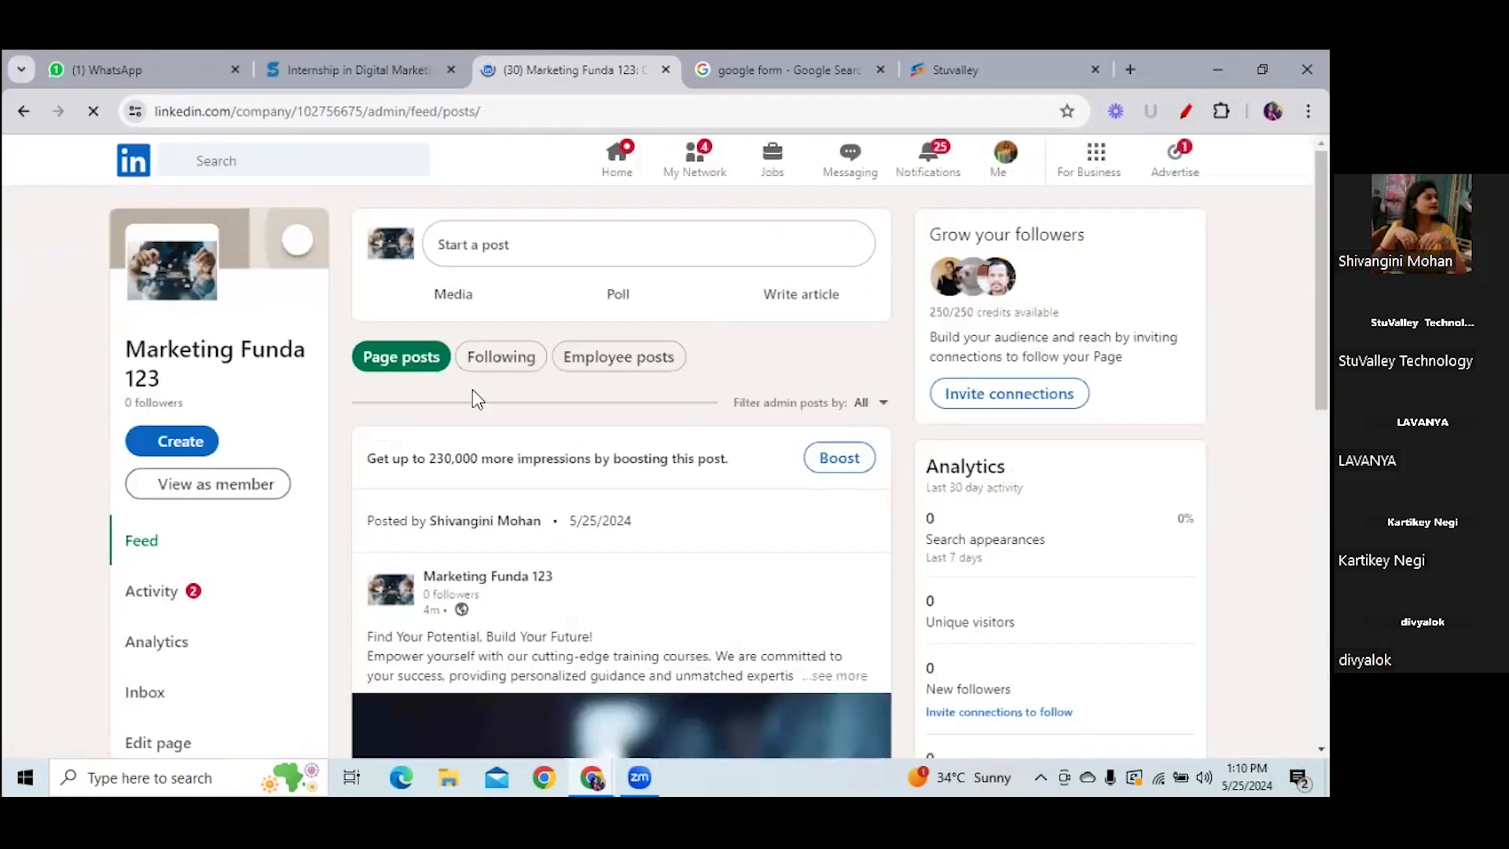
- Open Activity and scroll to the emoji comment and reaction notifications
click(149, 595)
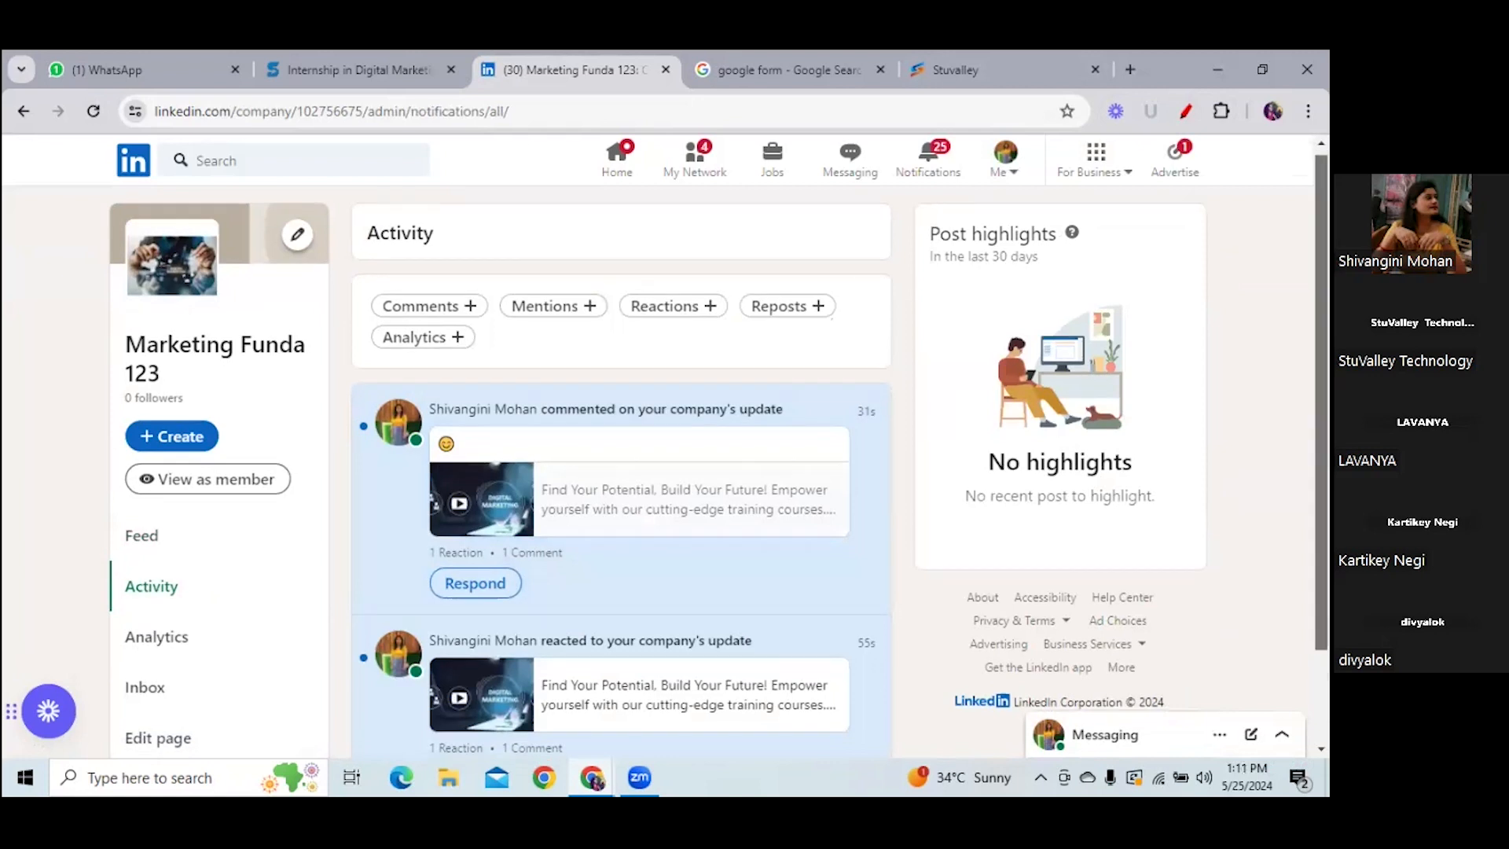
scroll(719, 456, down, 1)
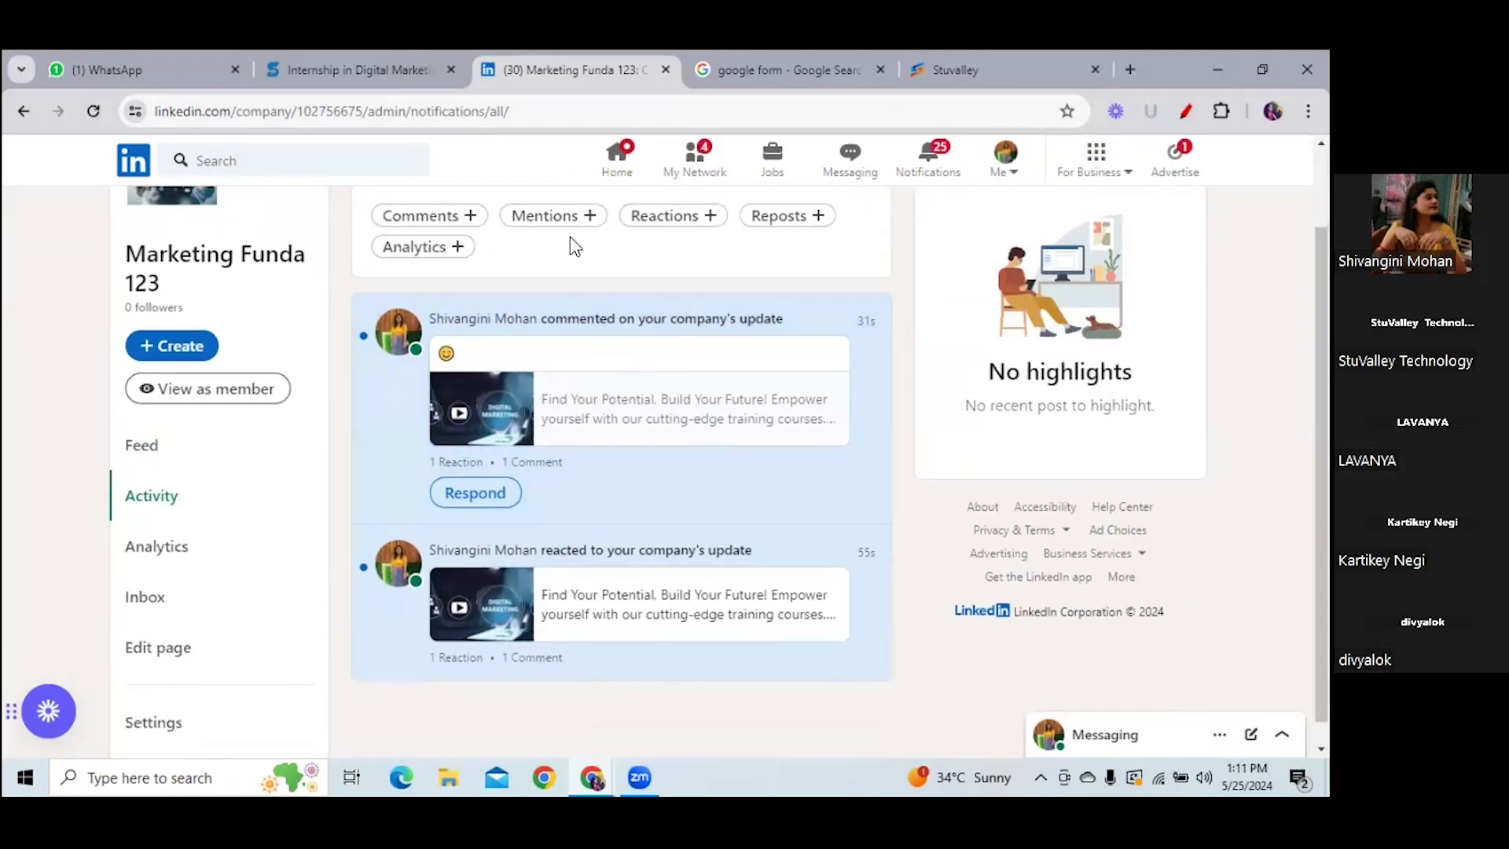
- Preview the page as a member and scroll its Posts feed to the company's post
click(198, 409)
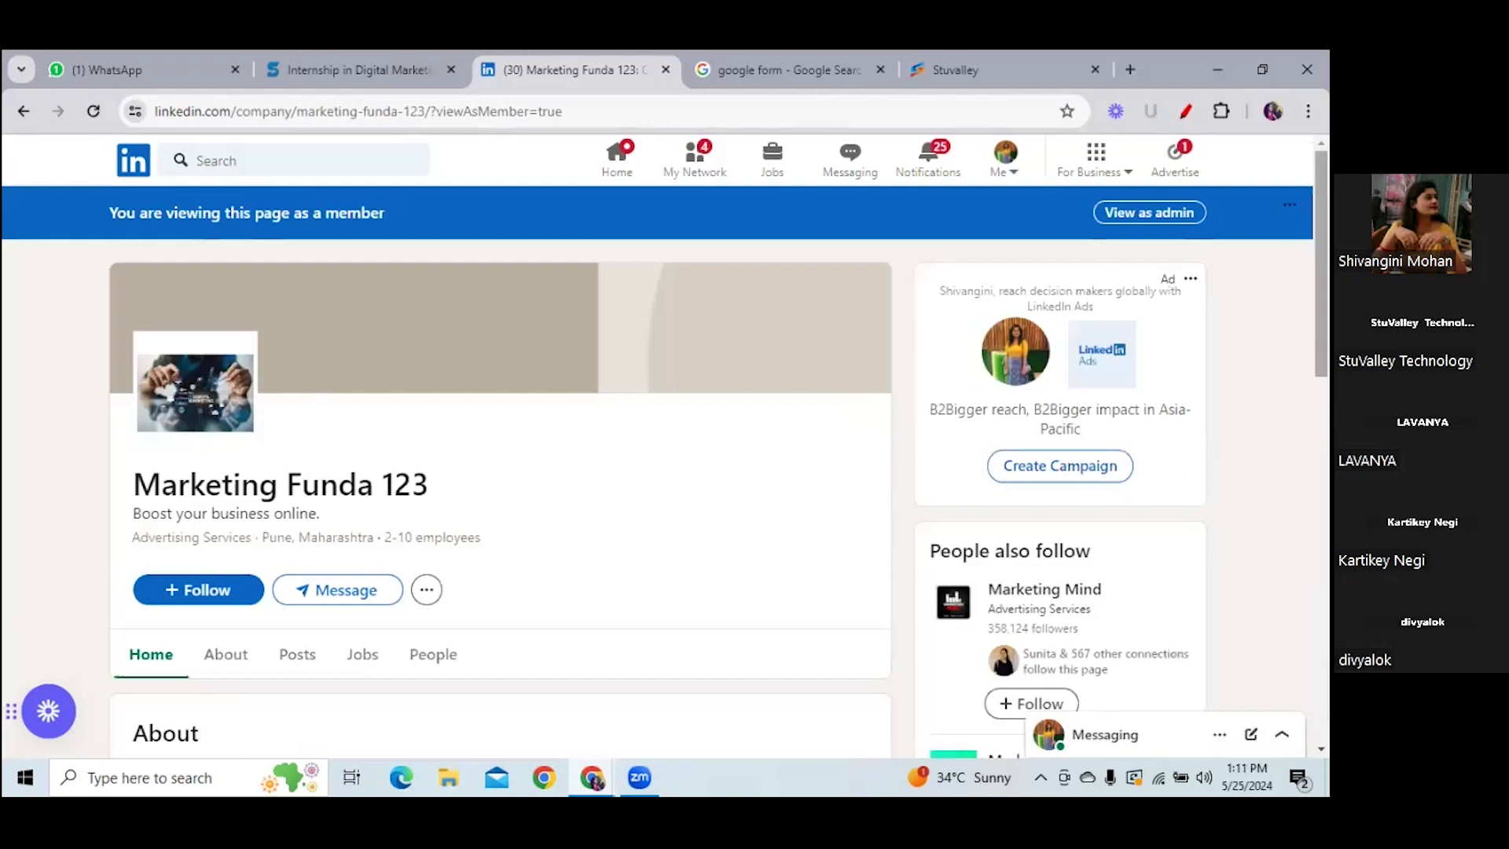
scroll(916, 309, down, 3)
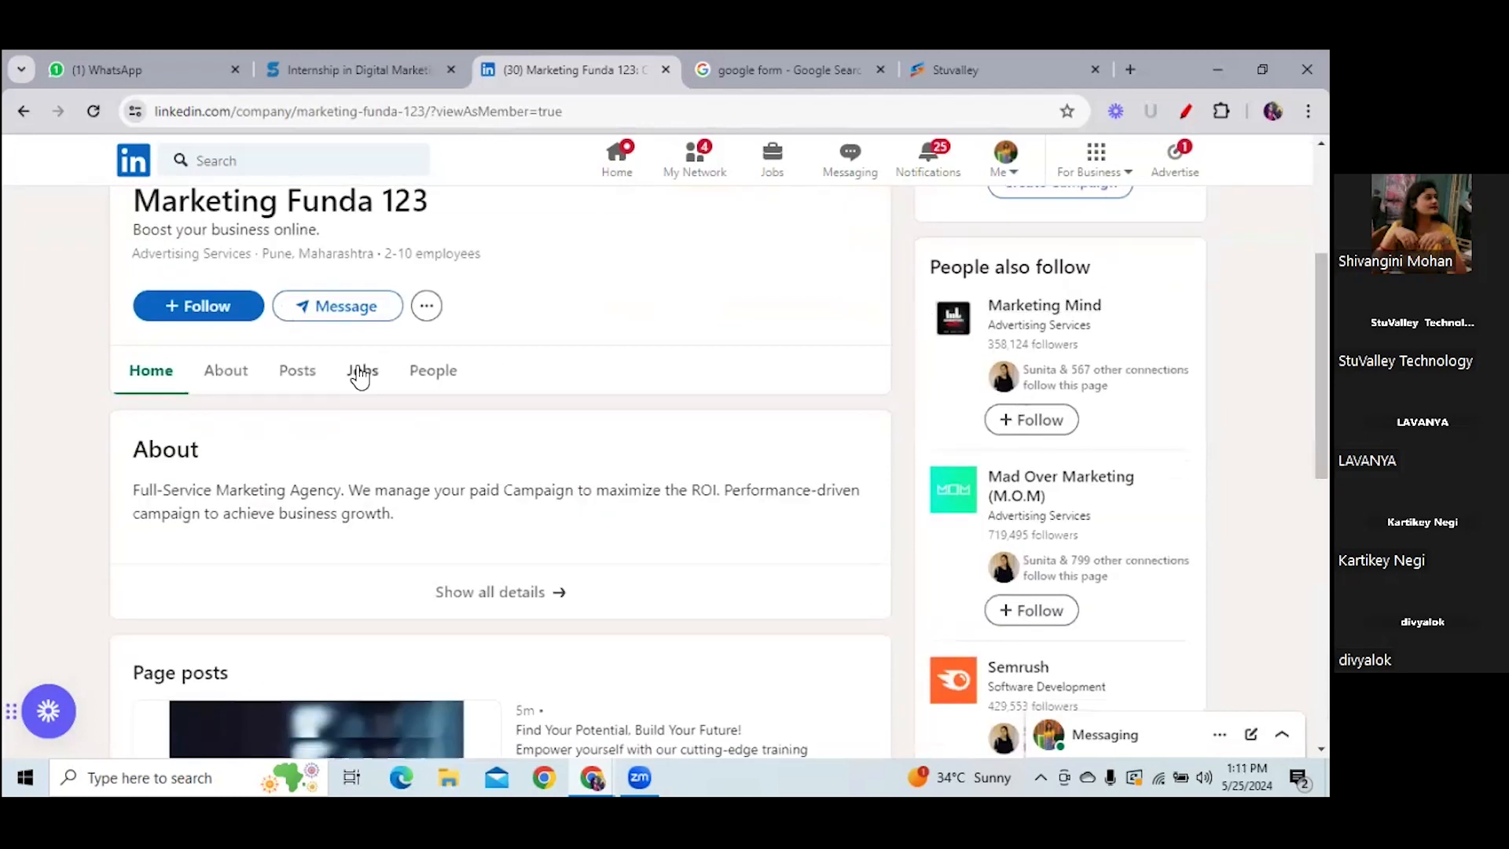
click(297, 375)
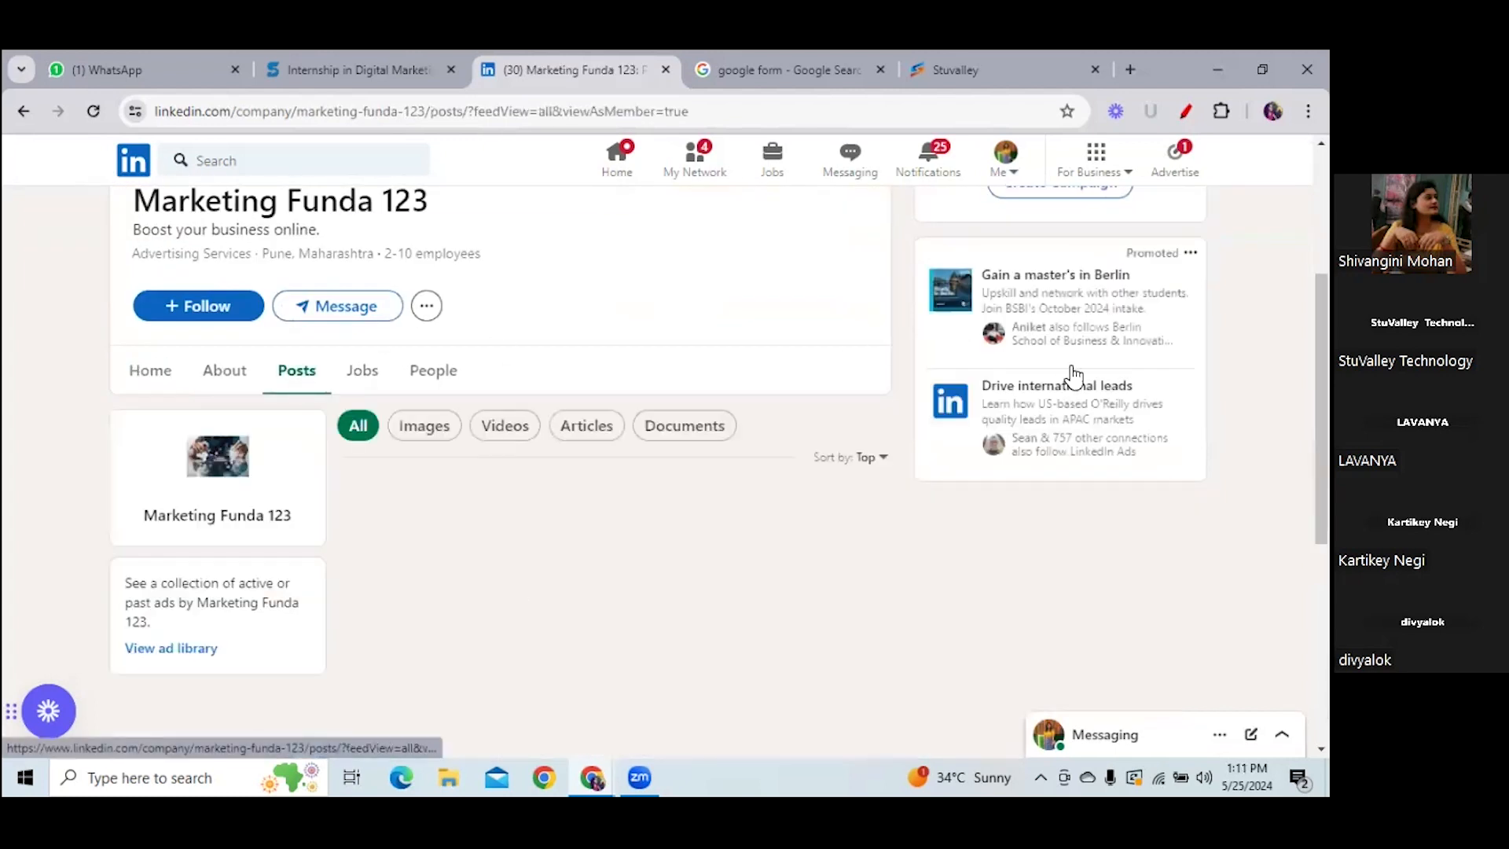
scroll(567, 543, down, 5)
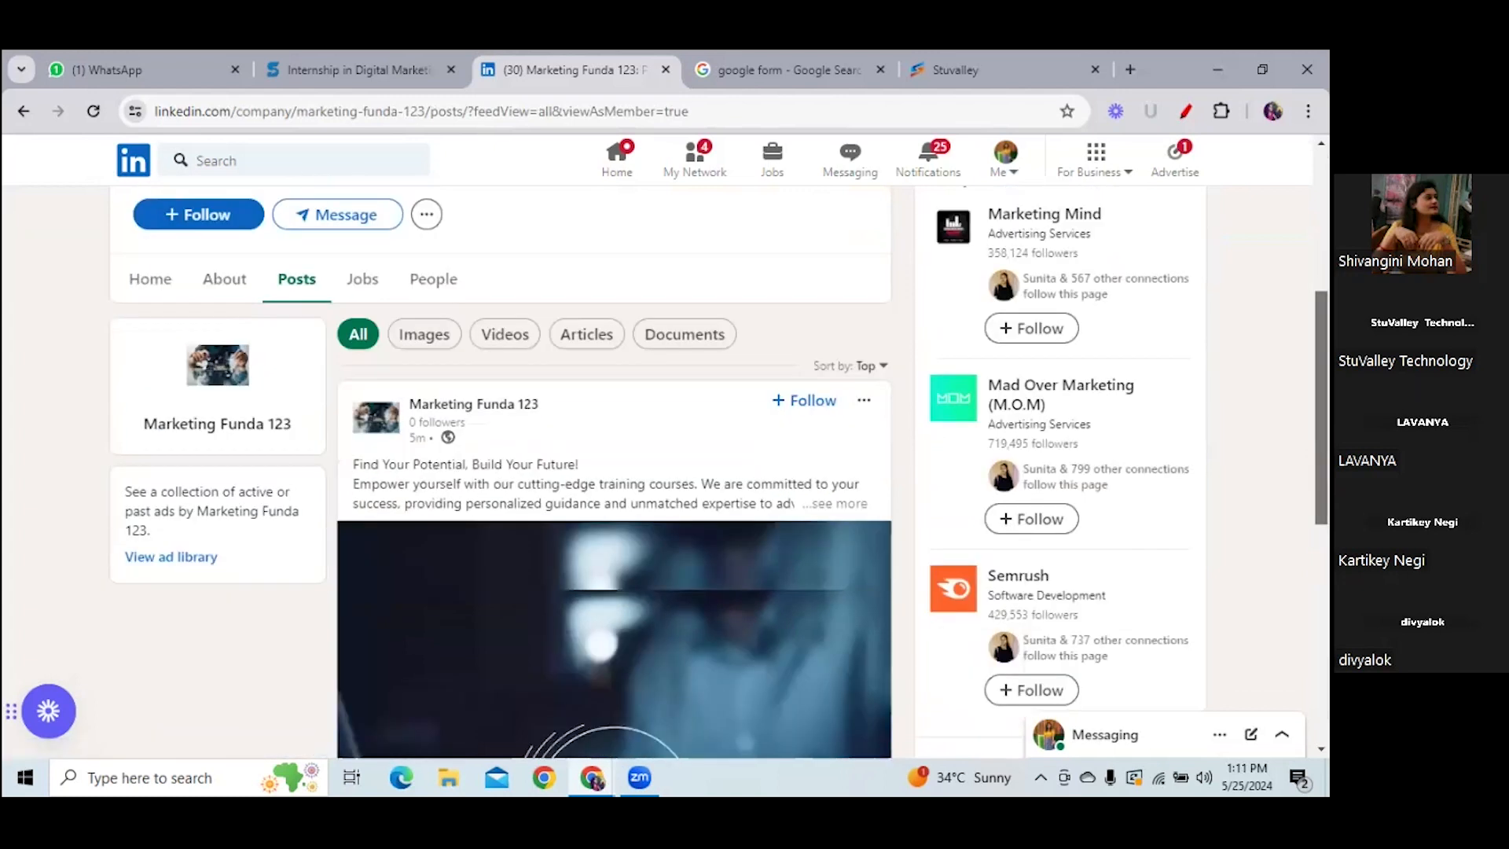
scroll(660, 637, down, 2)
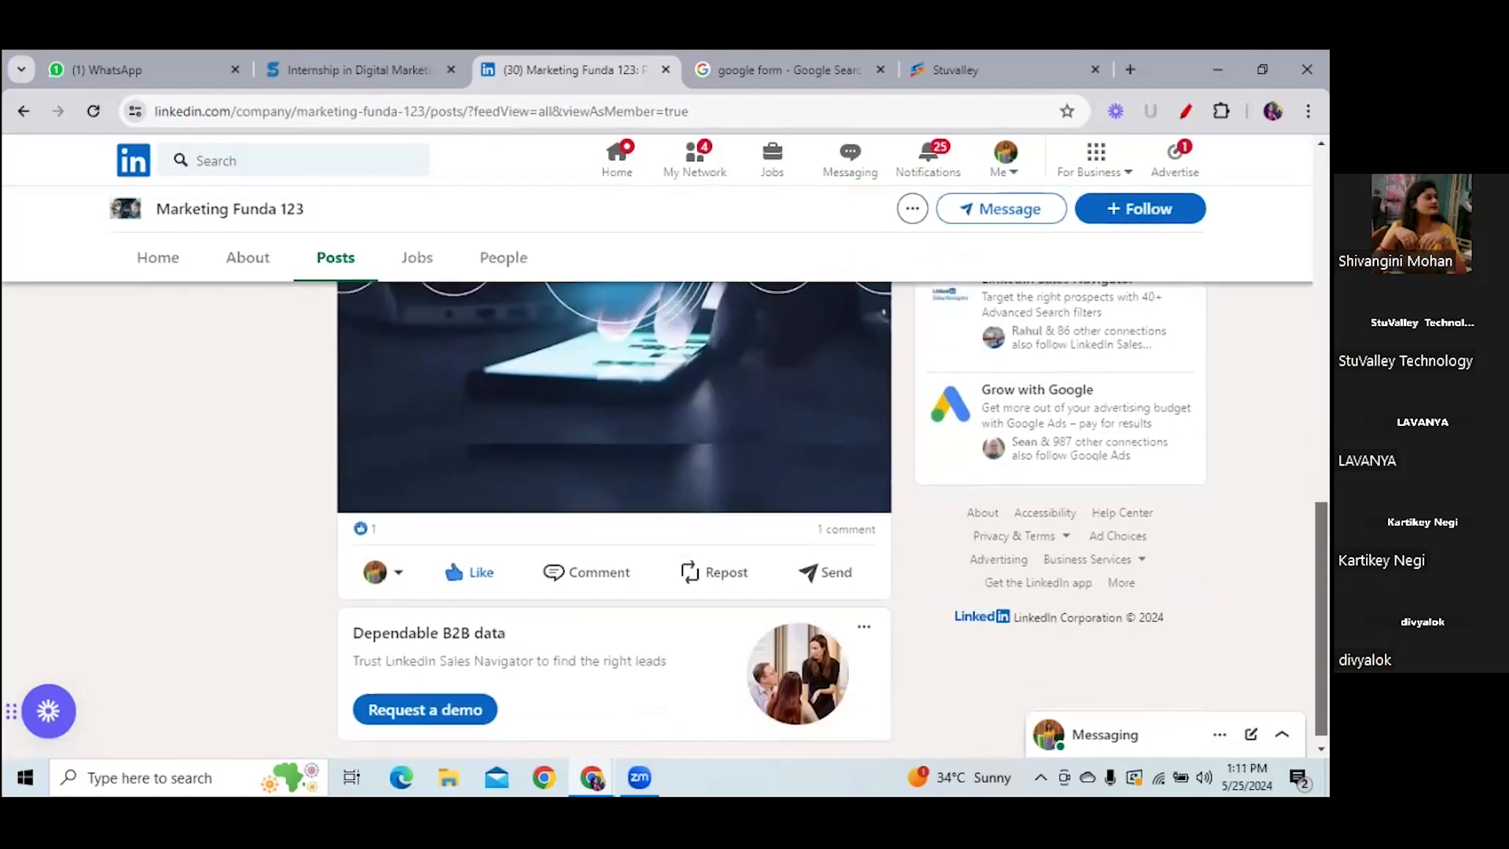
- Publish a comment on the post that @-mentions a connection, then head back to admin view
click(570, 573)
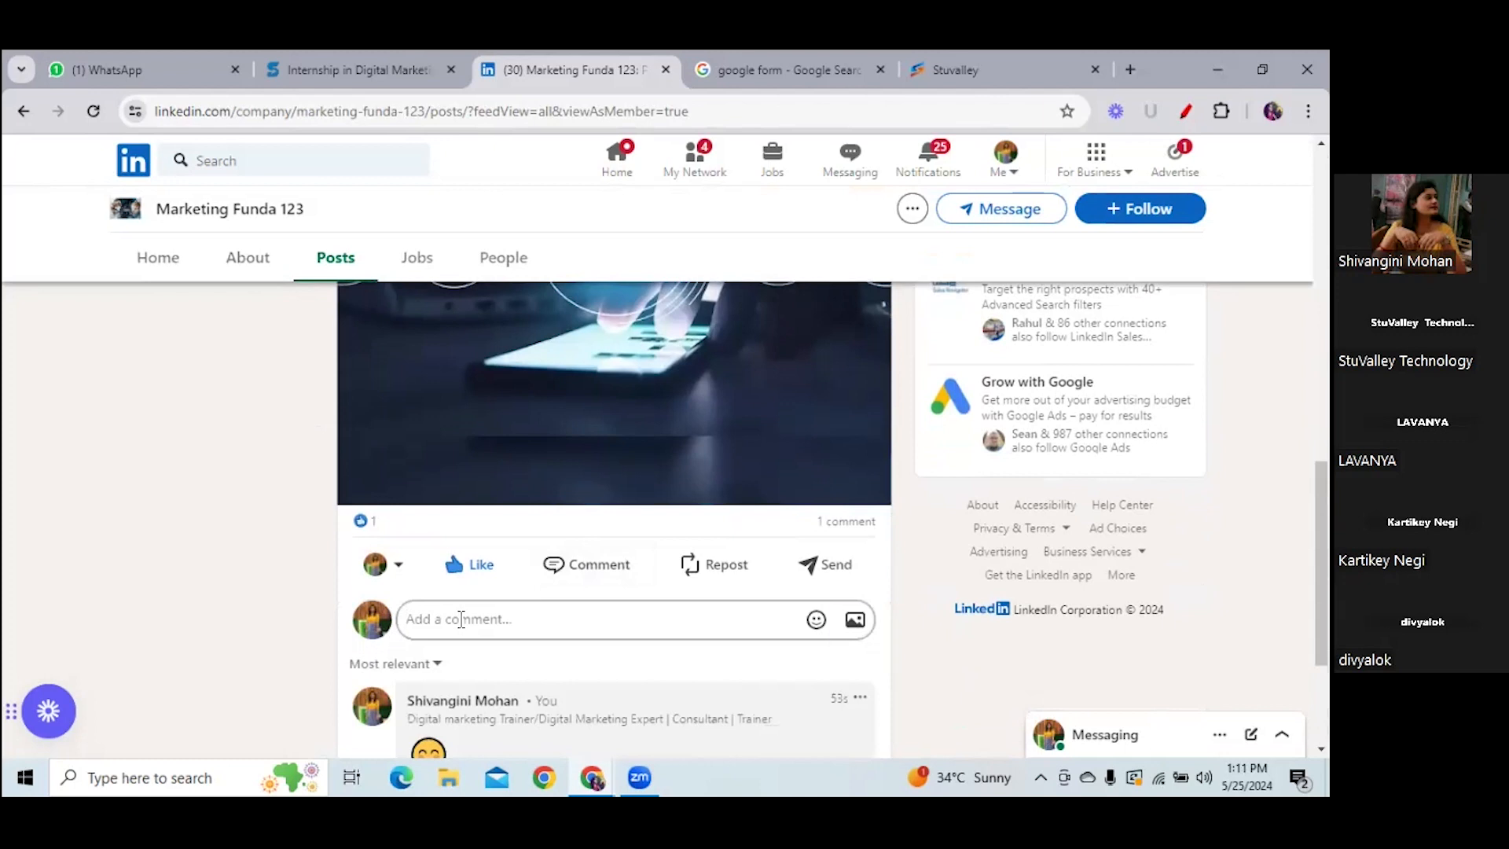
text(@)
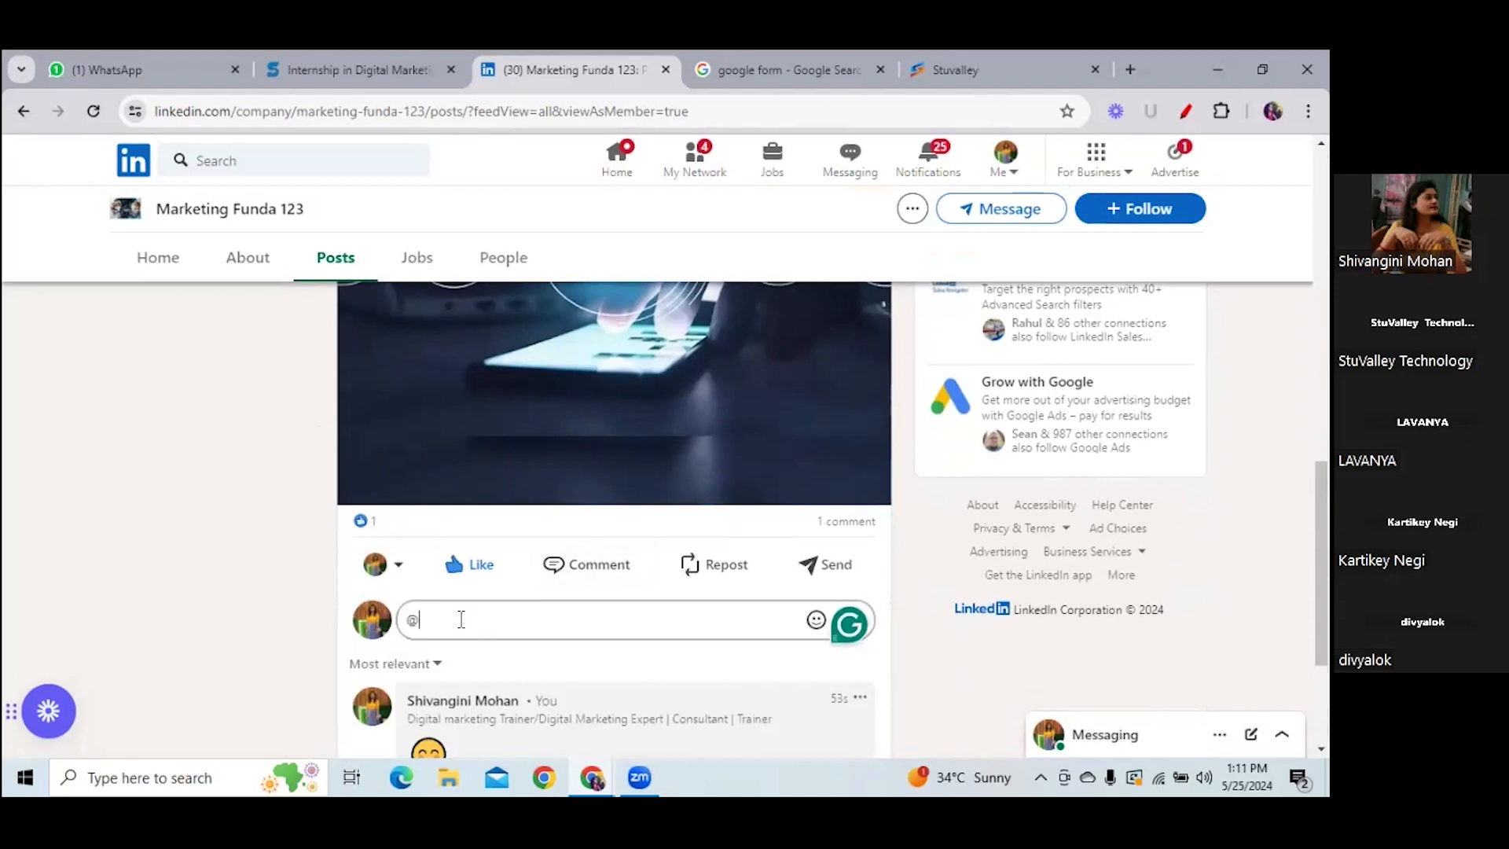
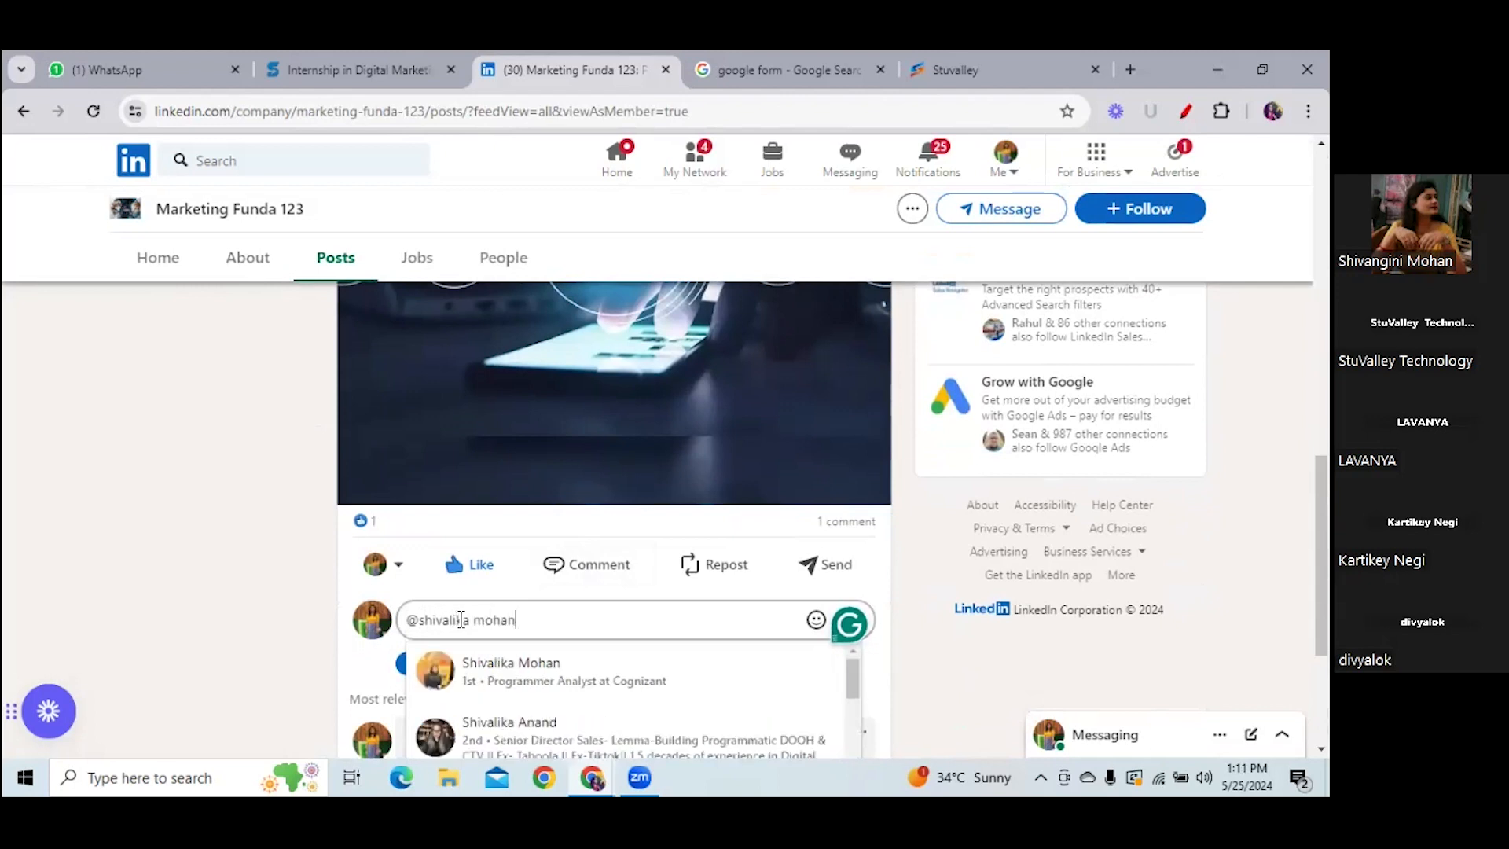
click(562, 675)
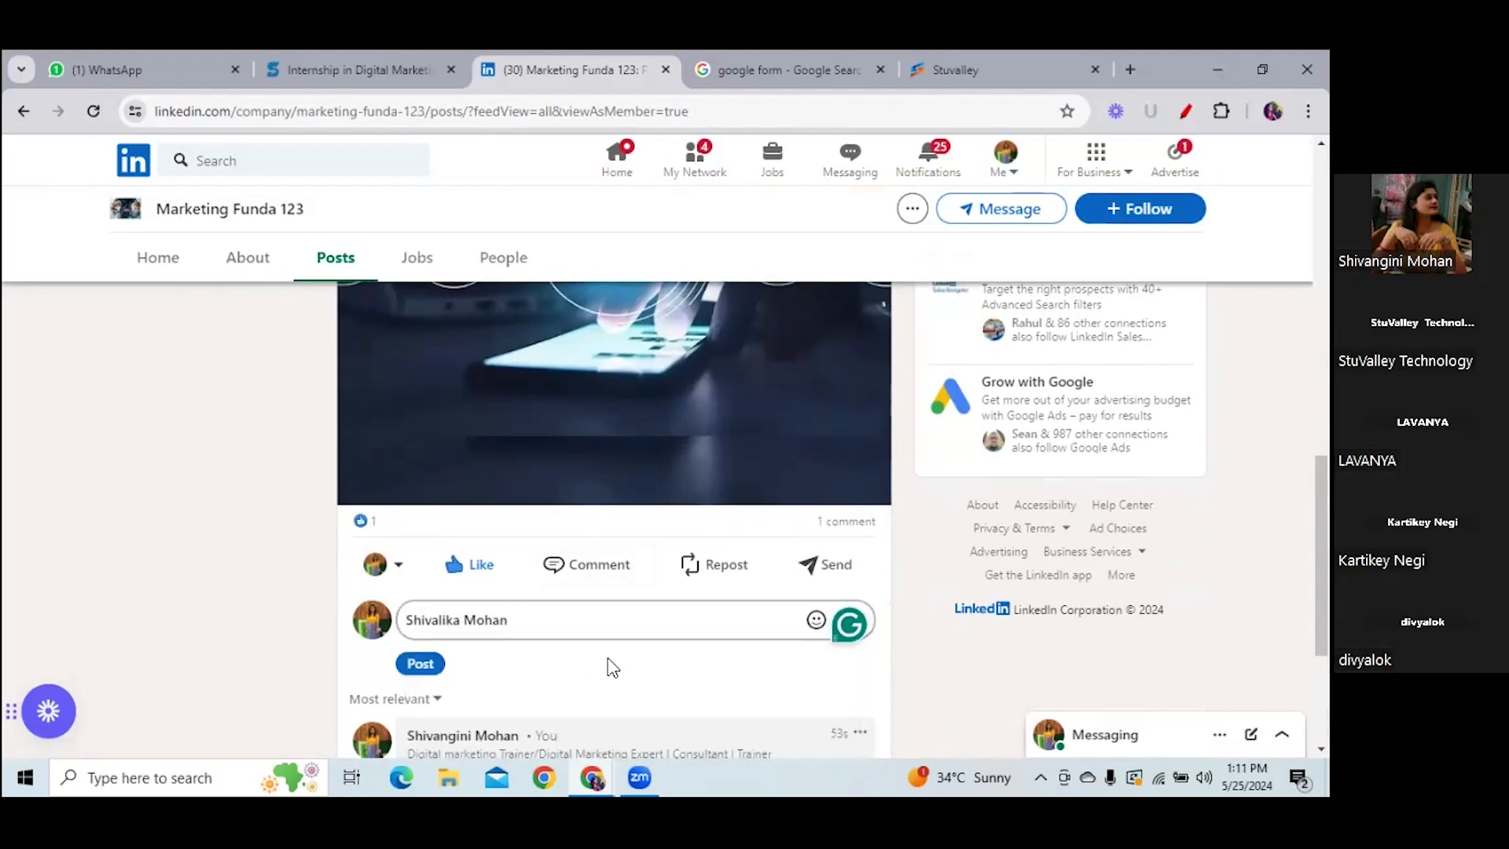
click(421, 666)
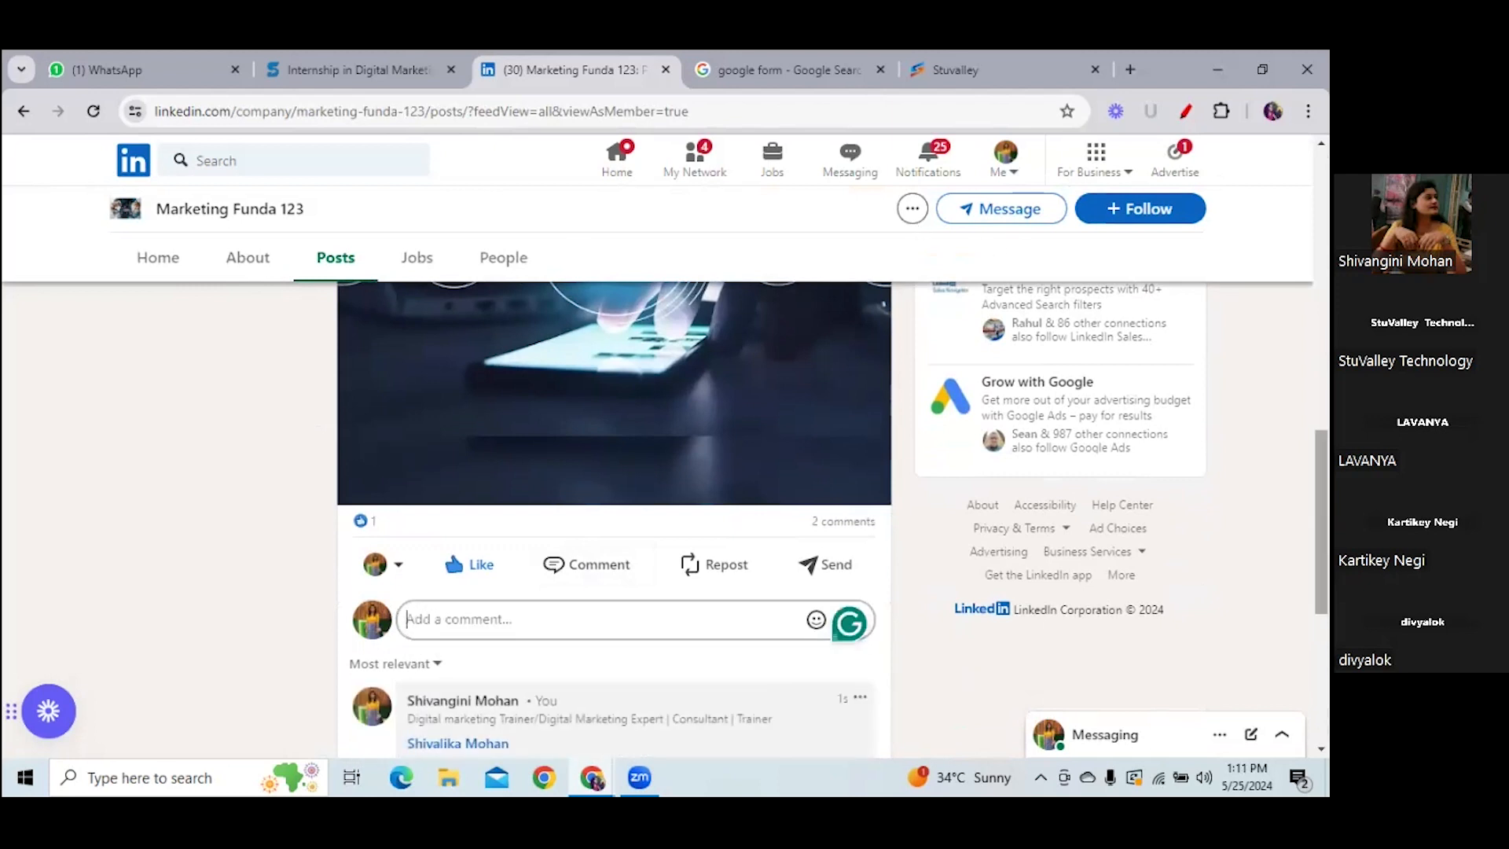
scroll(613, 481, up, 2)
scroll(614, 481, up, 10)
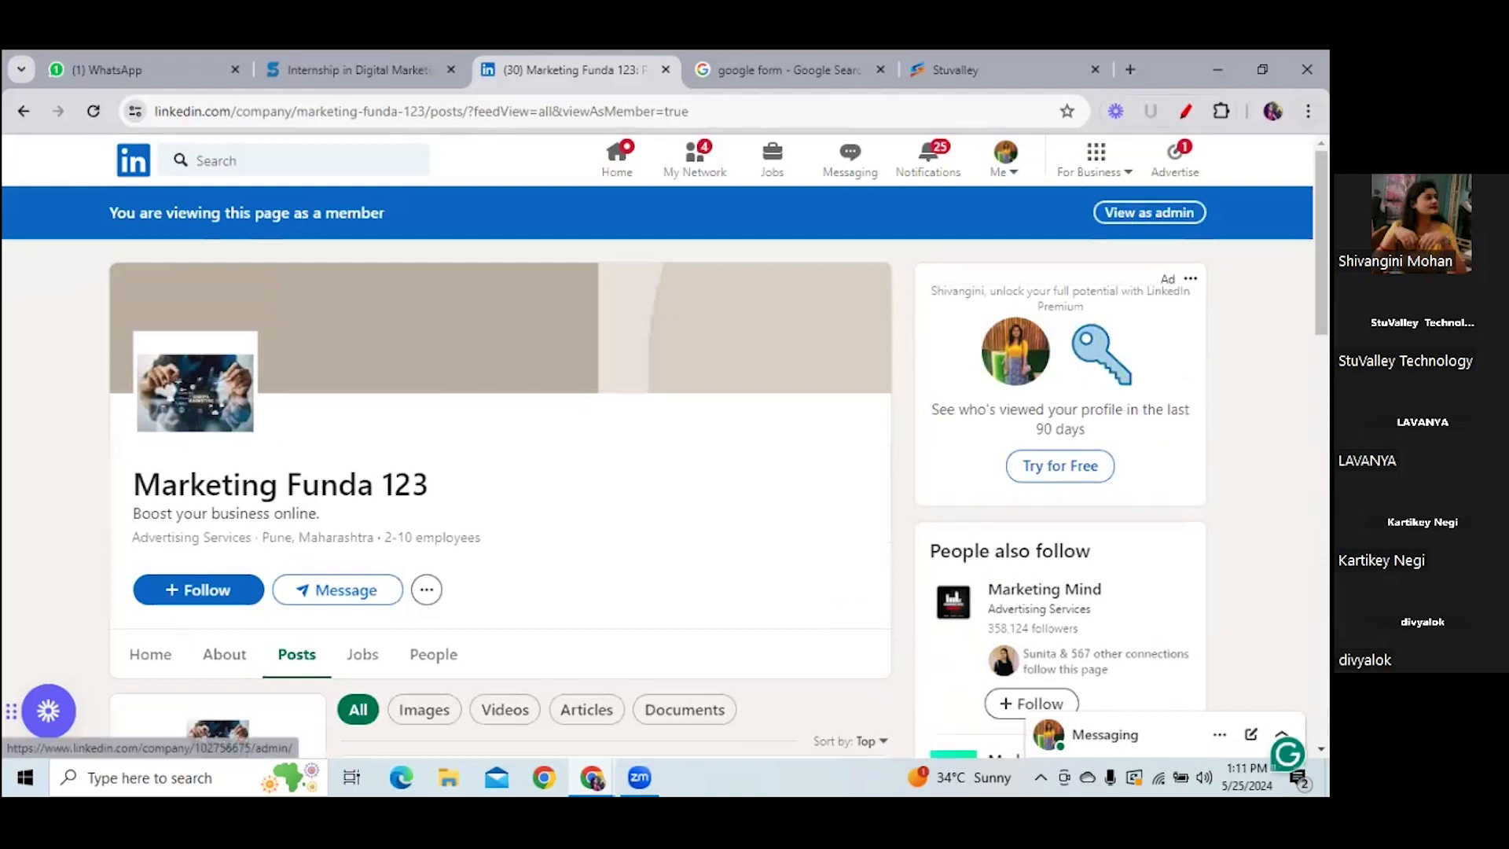
click(240, 424)
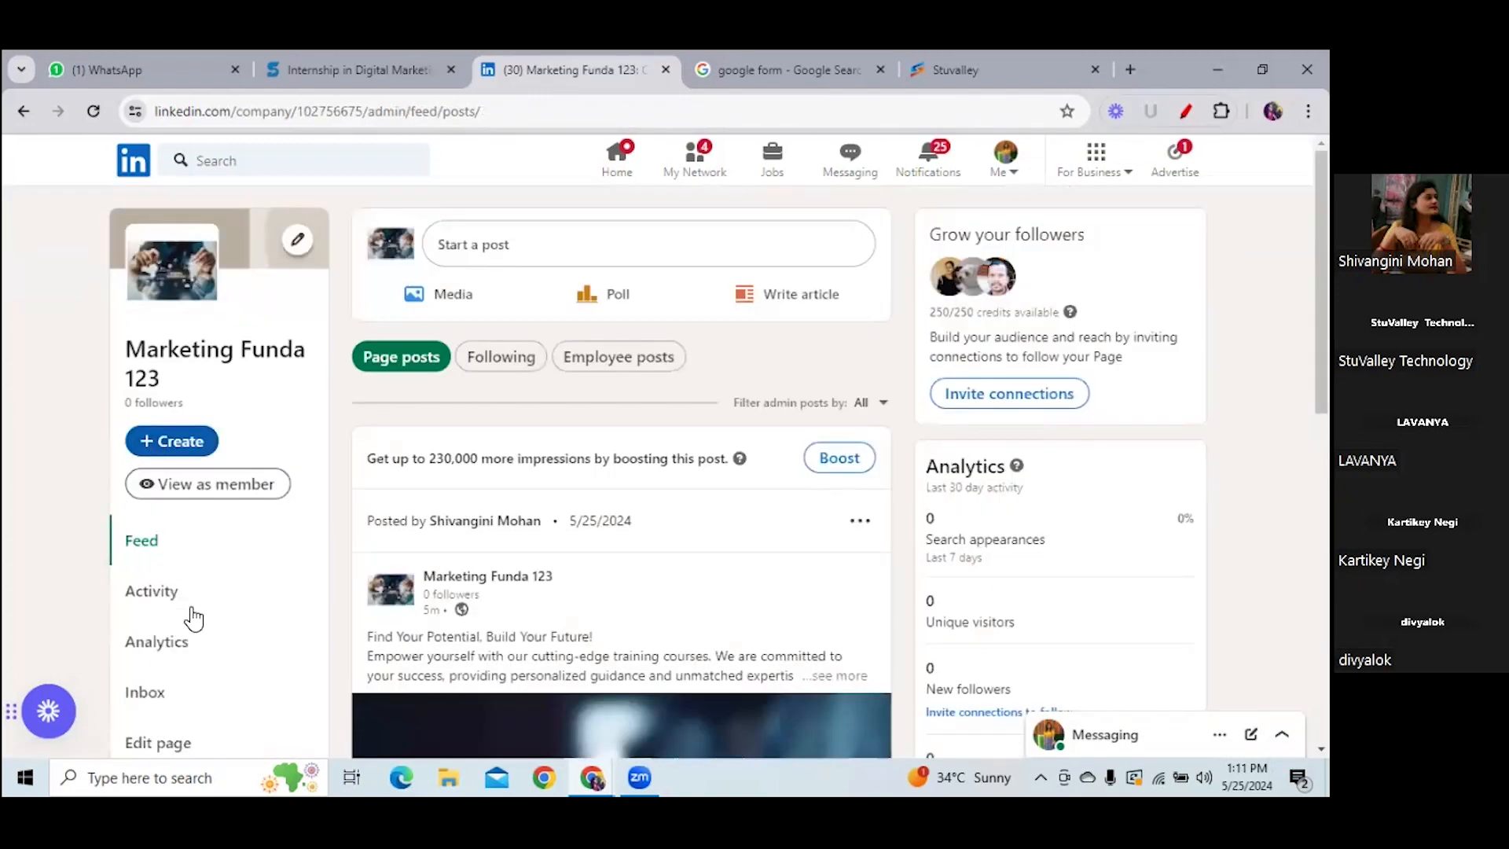
- Open and reload Activity, then scroll to the new comment tagging a connection
click(165, 600)
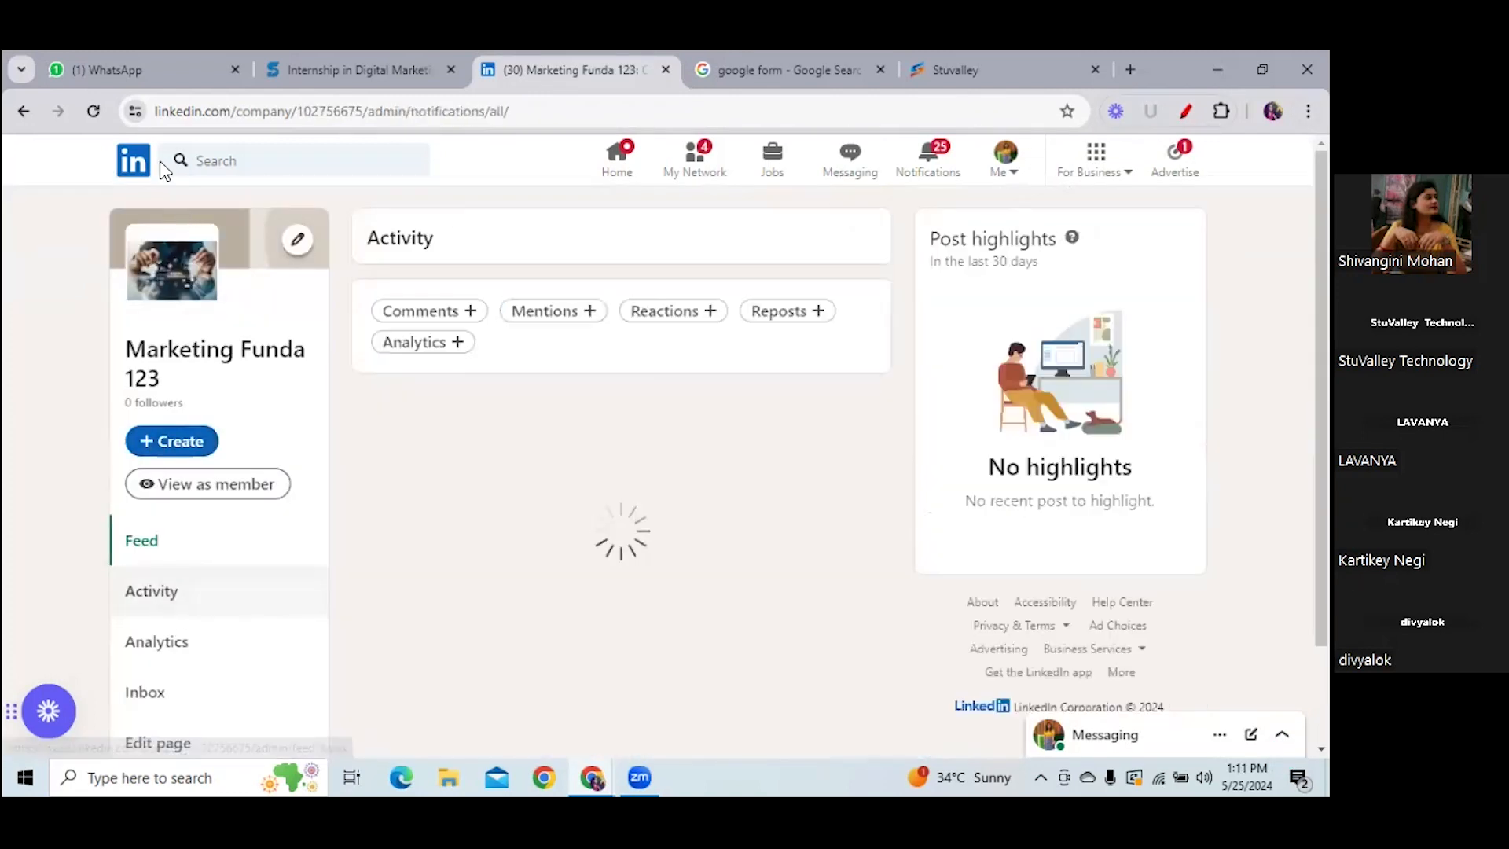
click(94, 112)
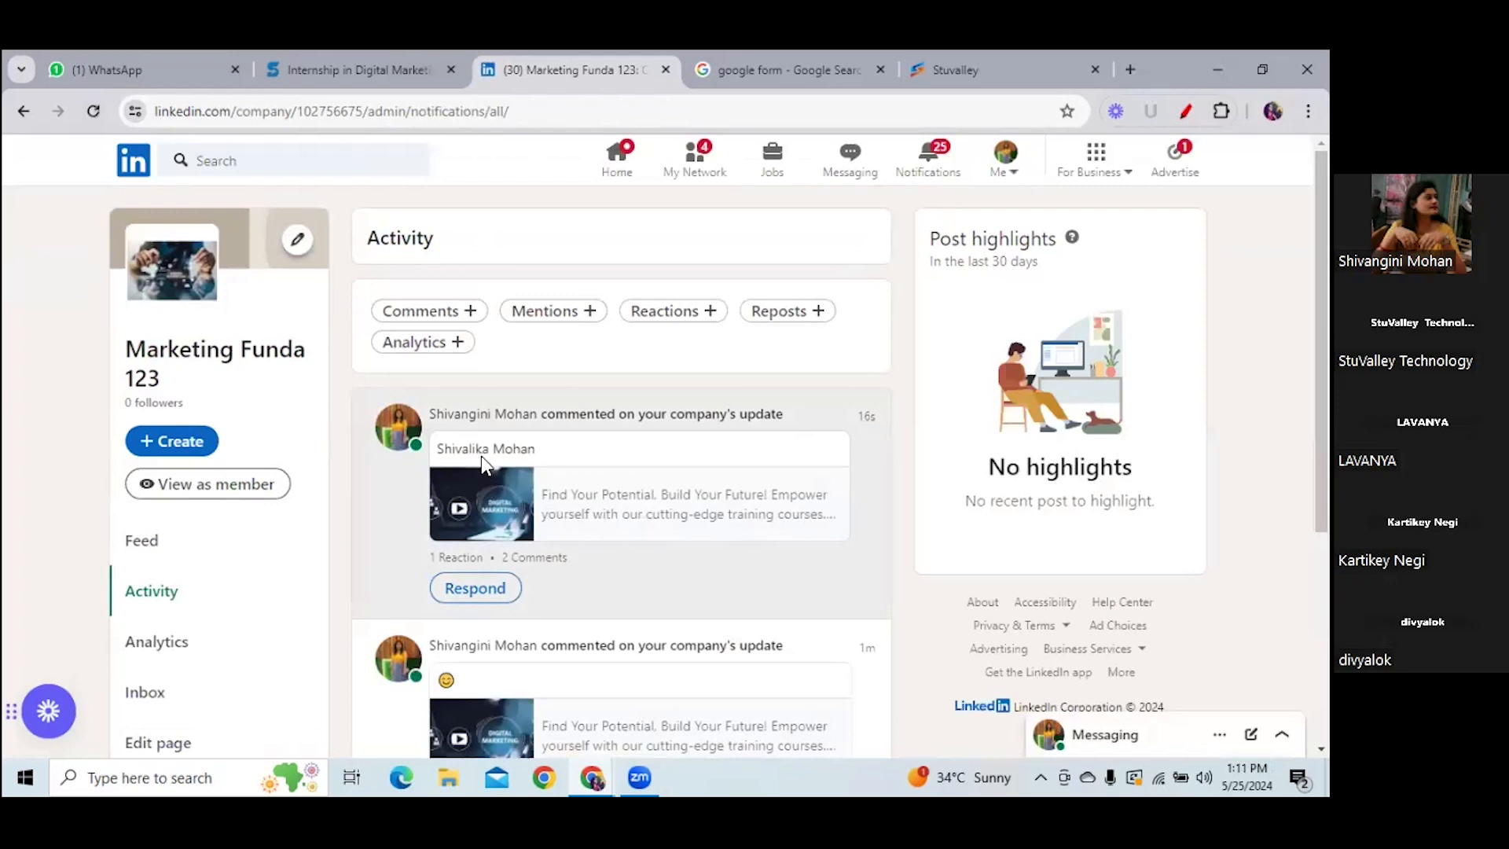
scroll(664, 655, down, 3)
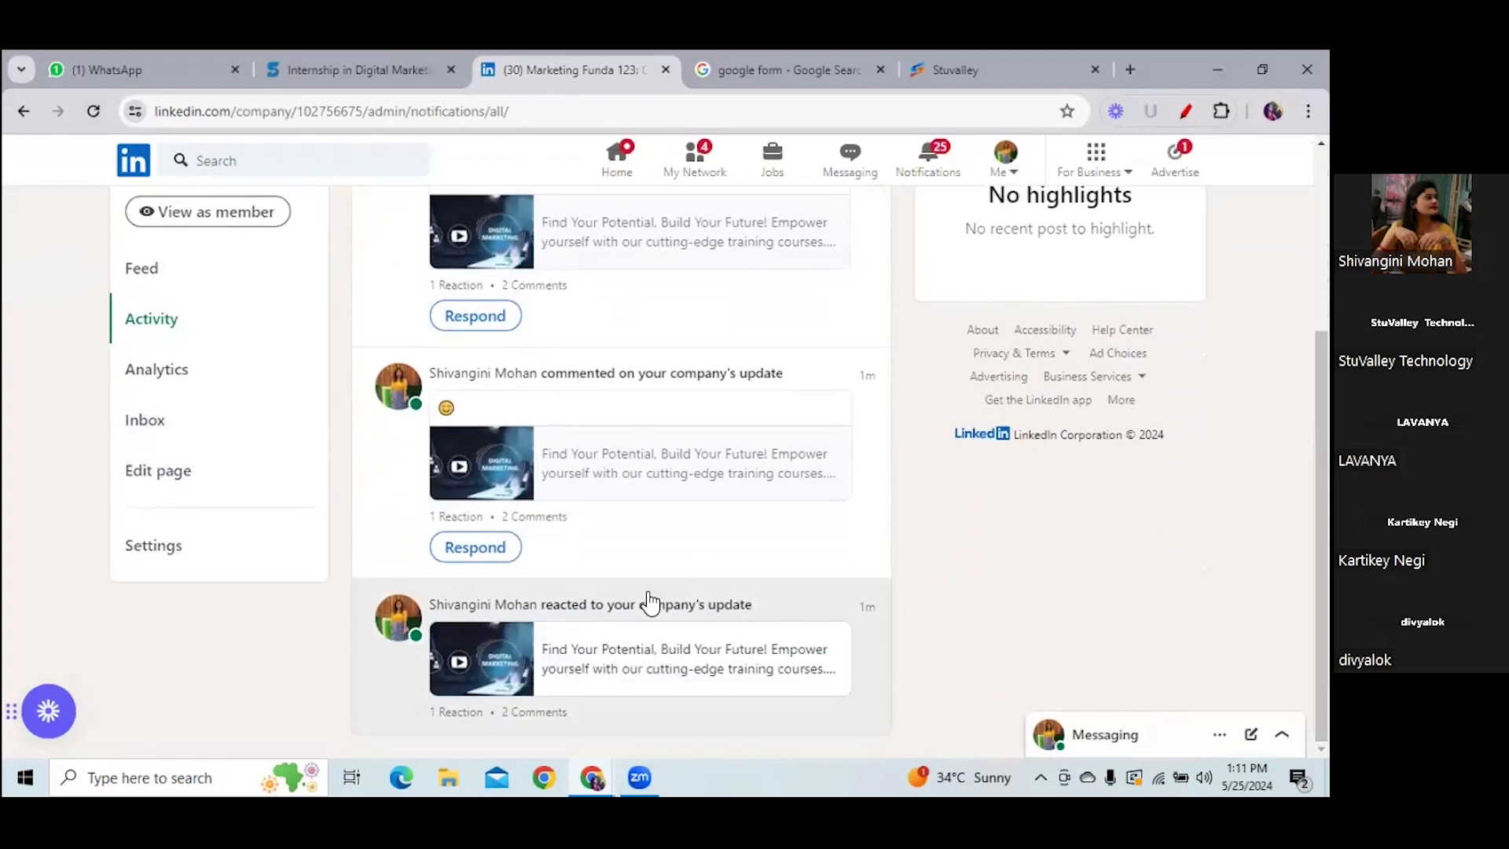
- Open Analytics and scroll the Content engagement table: 3 impressions, 1 reaction, 2 comments
click(166, 381)
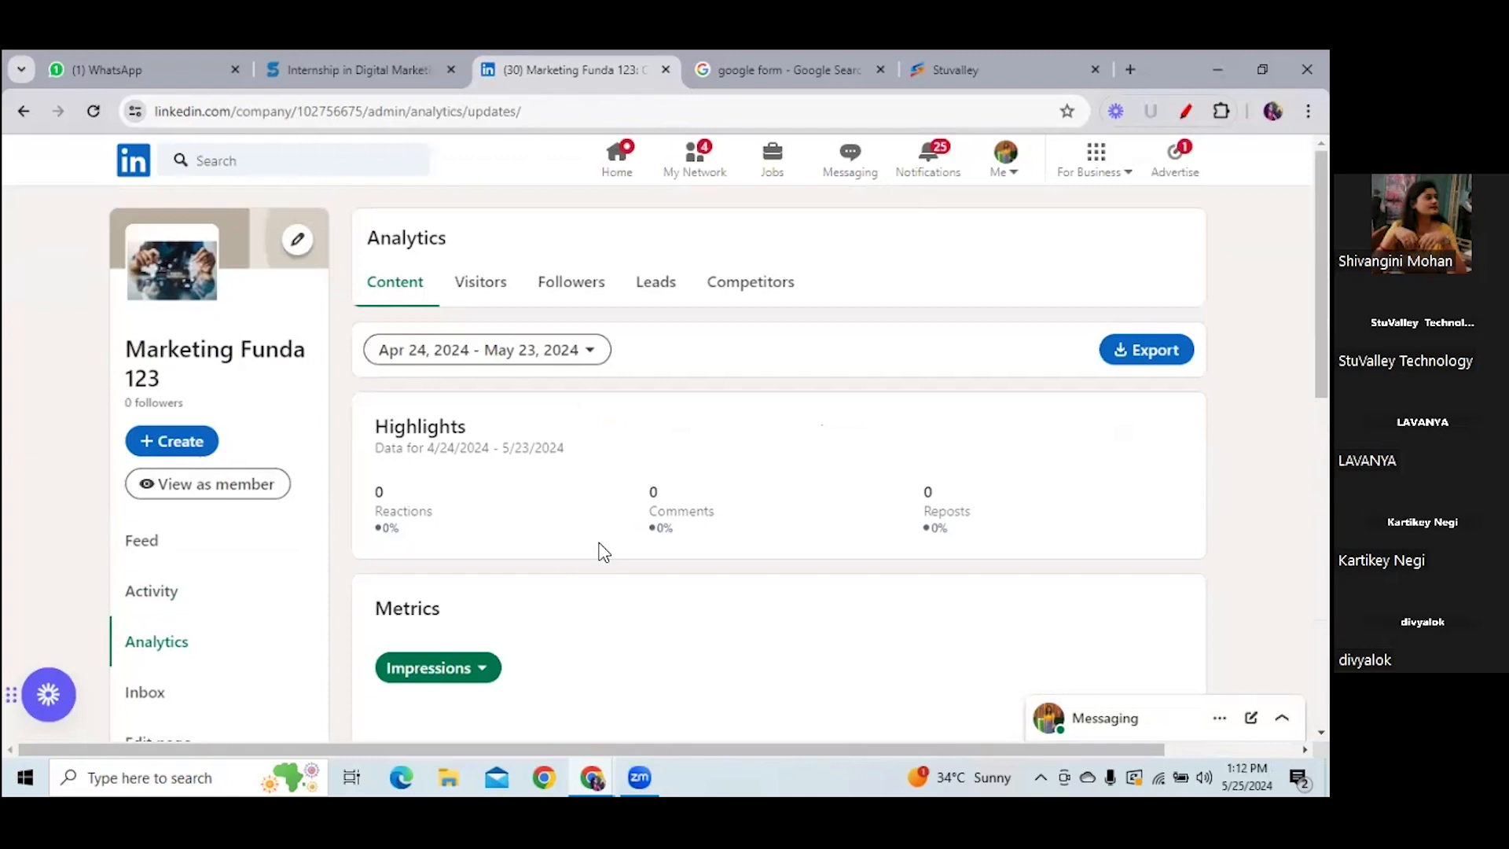
drag(1321, 275, 1321, 576)
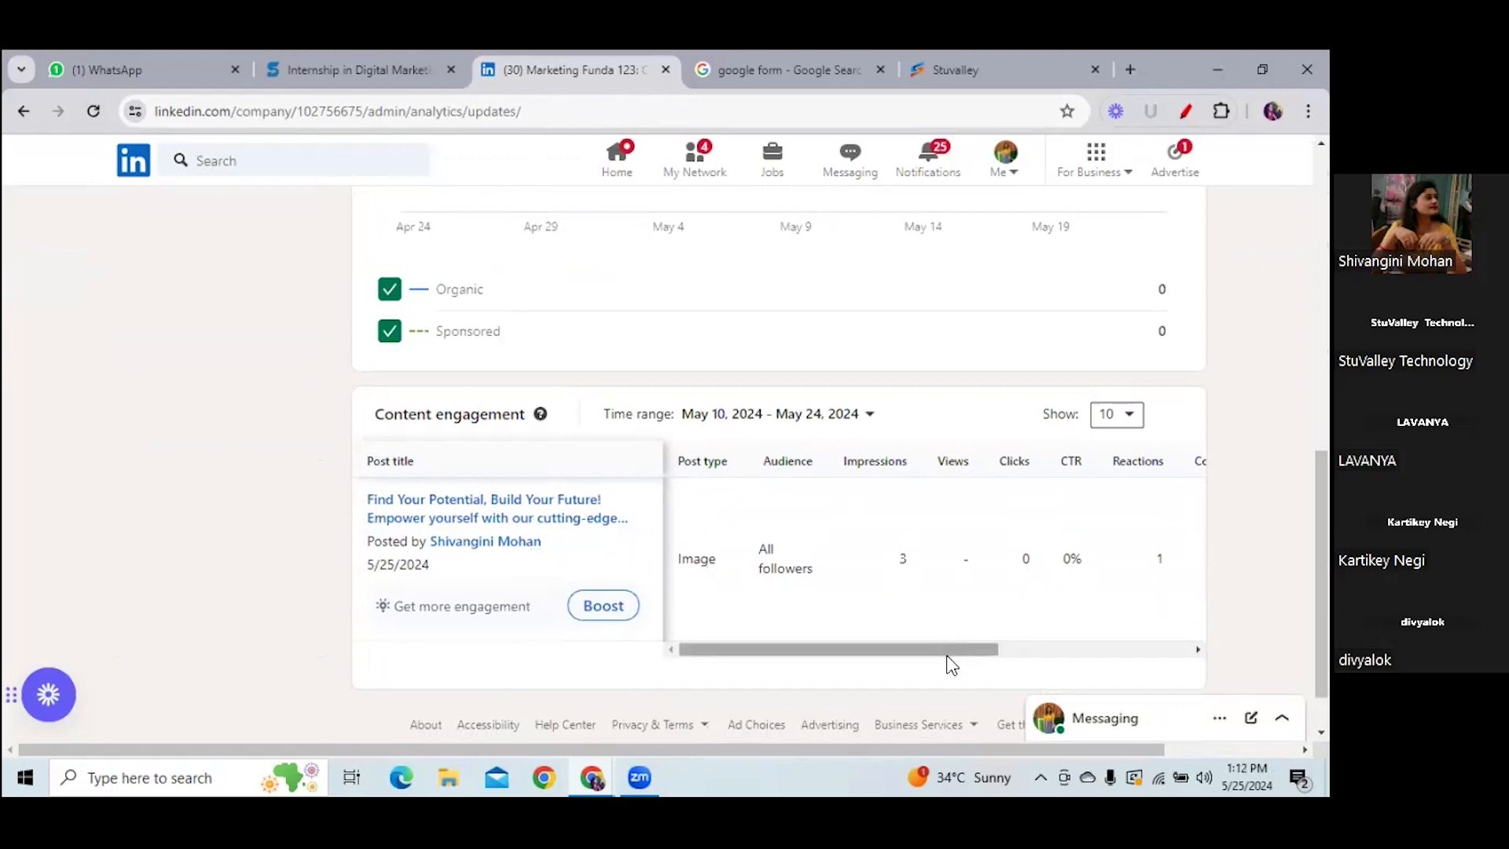
drag(946, 649, 1138, 649)
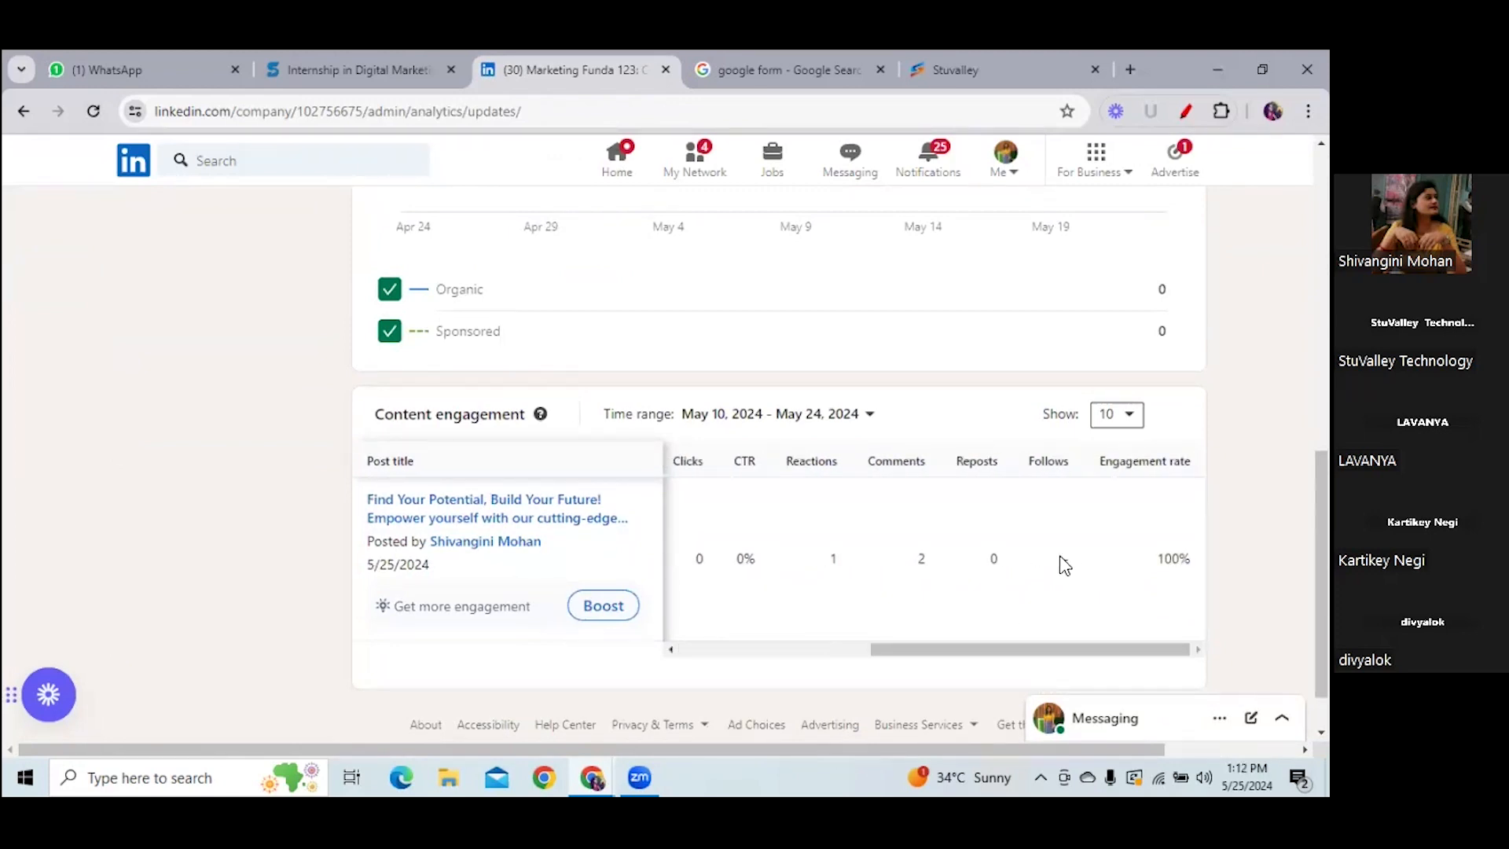
drag(946, 652, 813, 663)
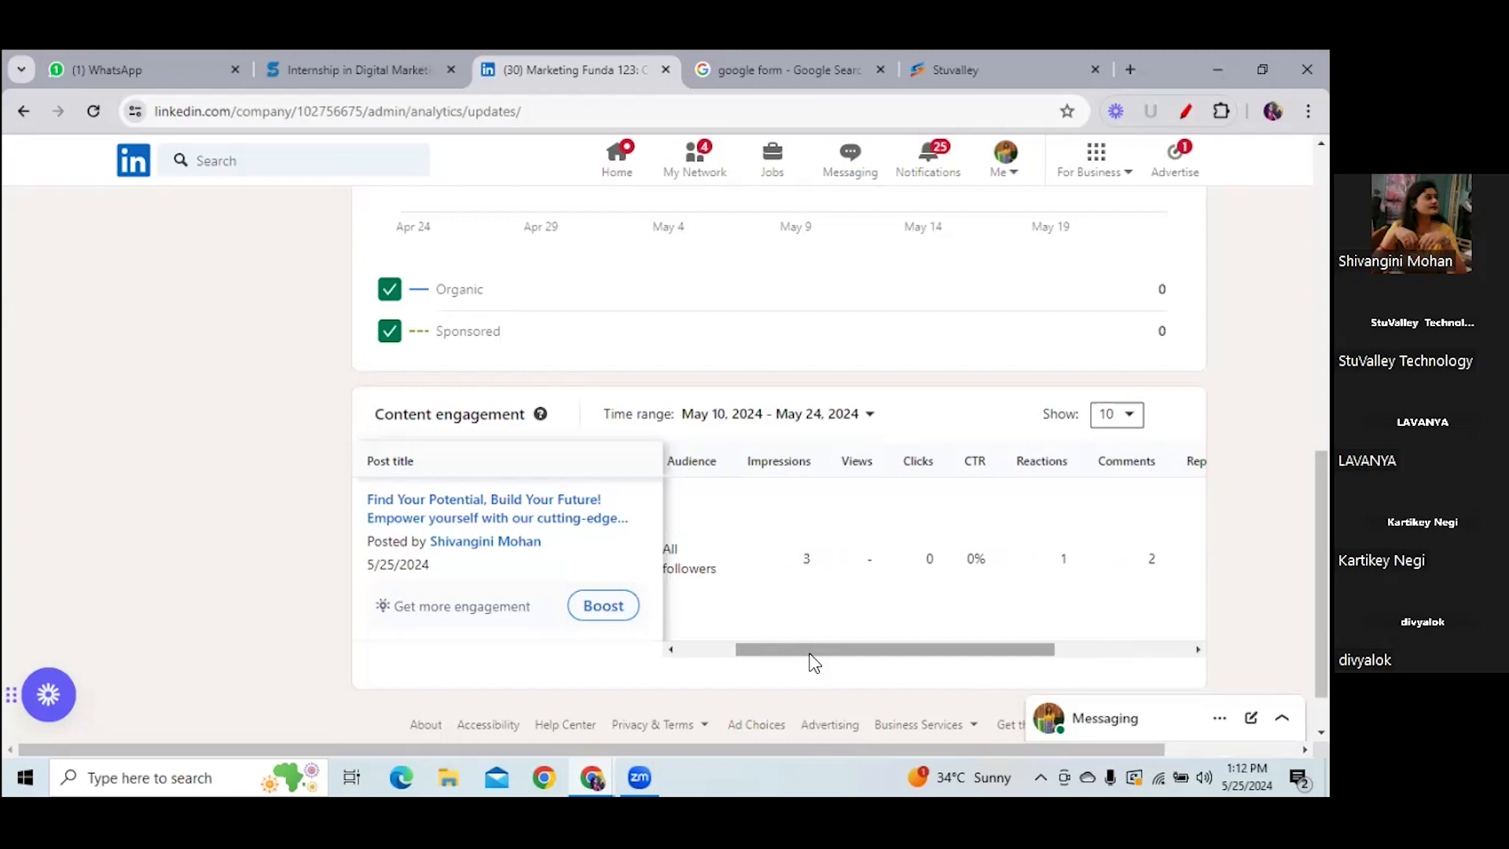
drag(814, 641, 728, 674)
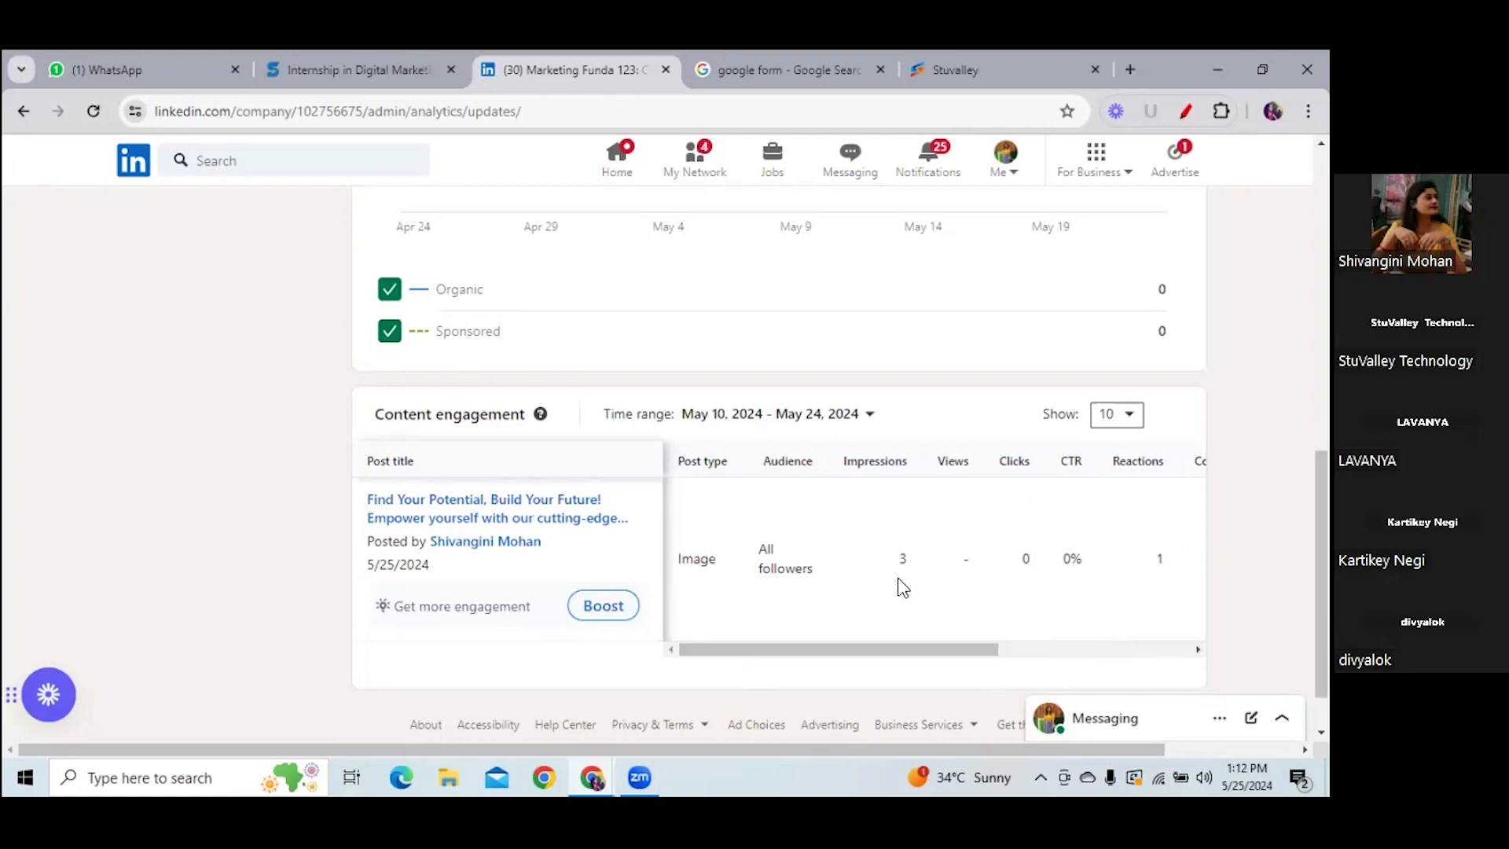
drag(856, 649, 758, 676)
- Scroll back up and open the page's empty Inbox
scroll(1094, 616, up, 5)
scroll(421, 448, up, 3)
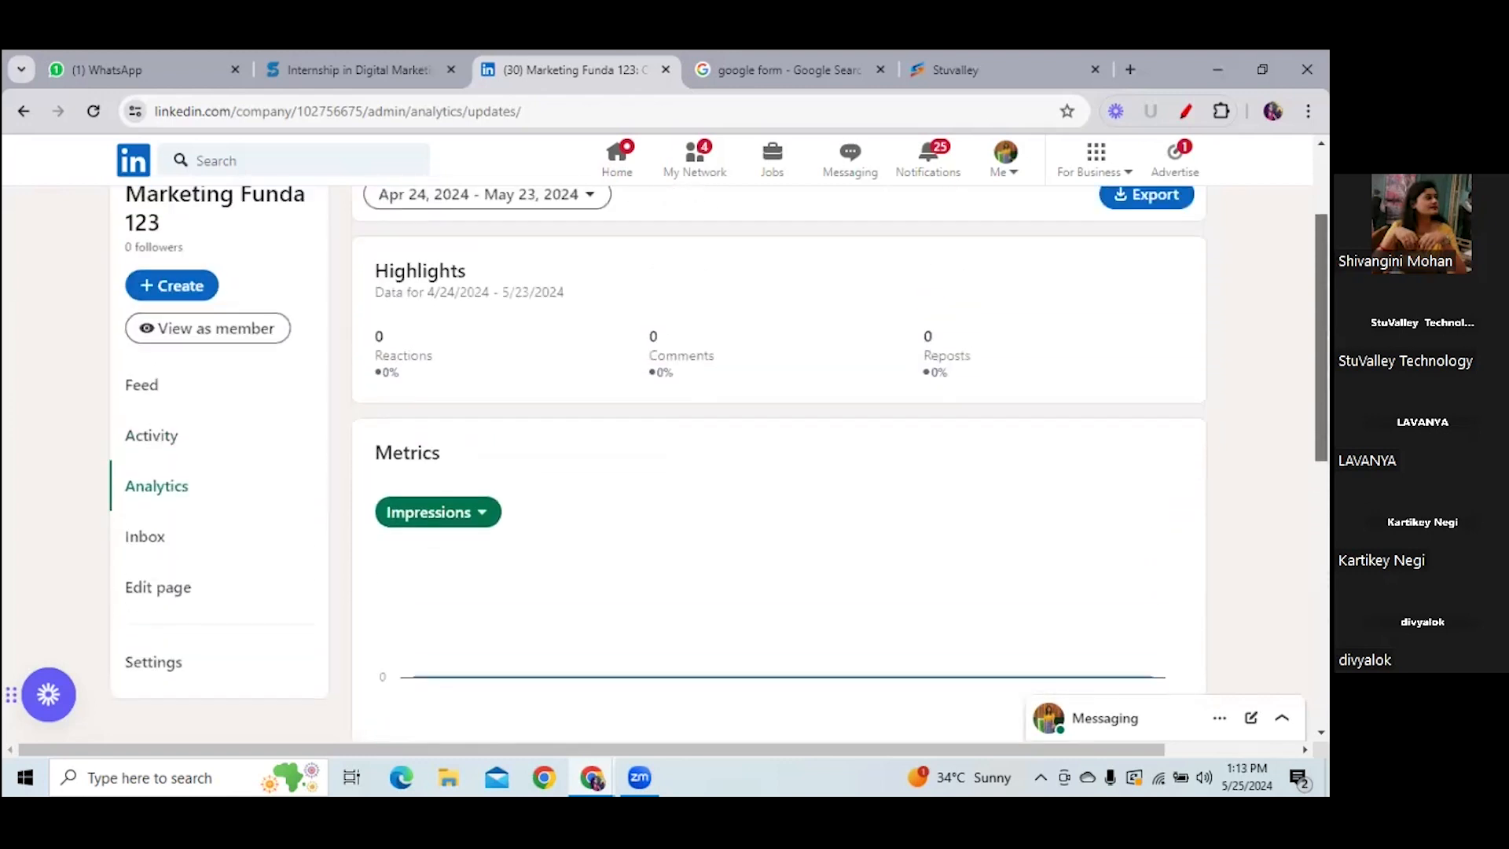
click(155, 556)
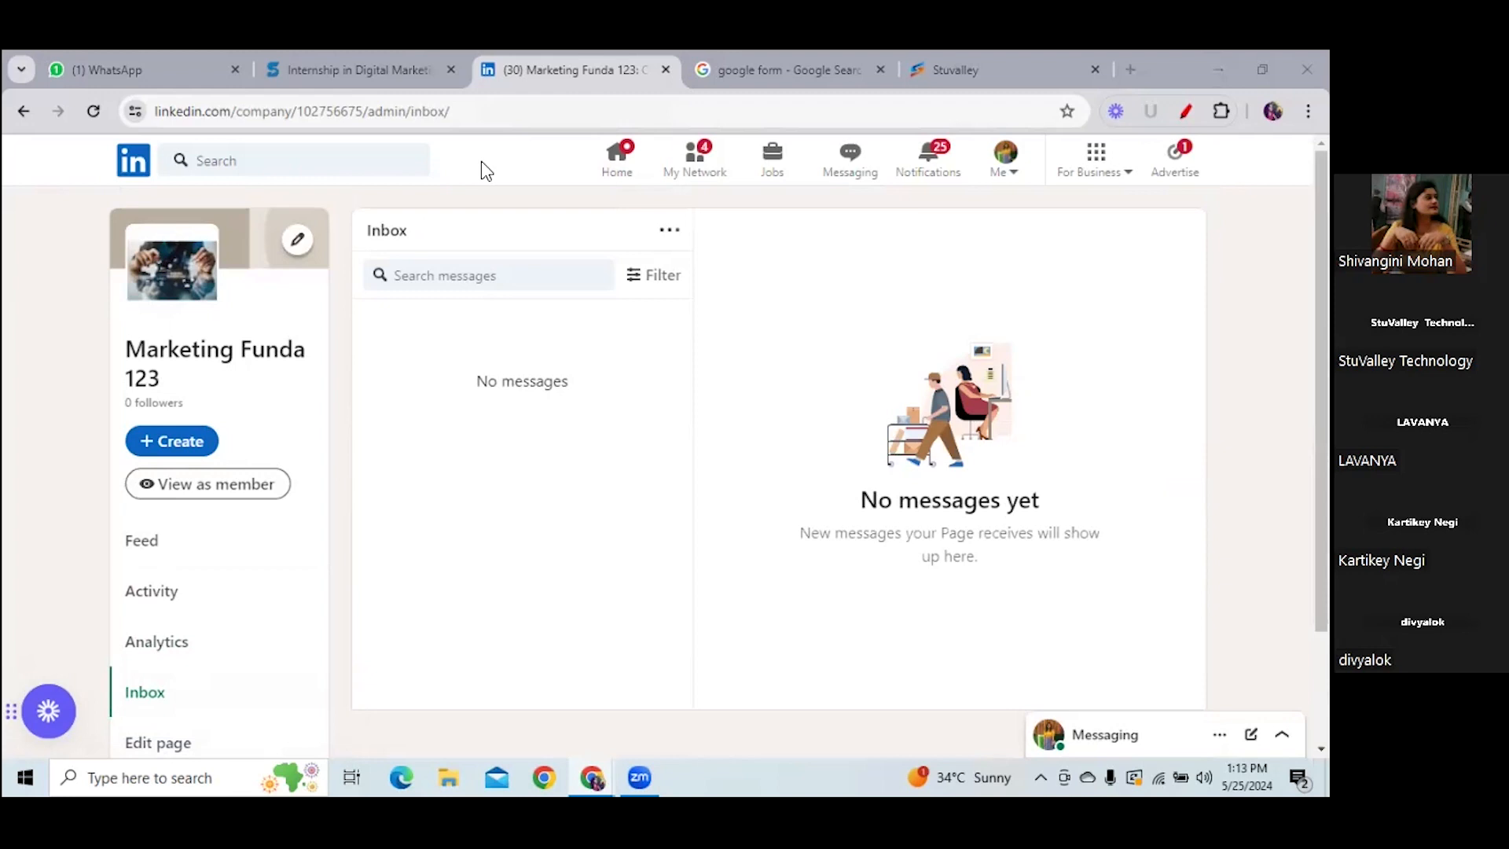
- View Marketing Funda 123 as a member, scroll through its Posts tab, then return to admin view
click(193, 486)
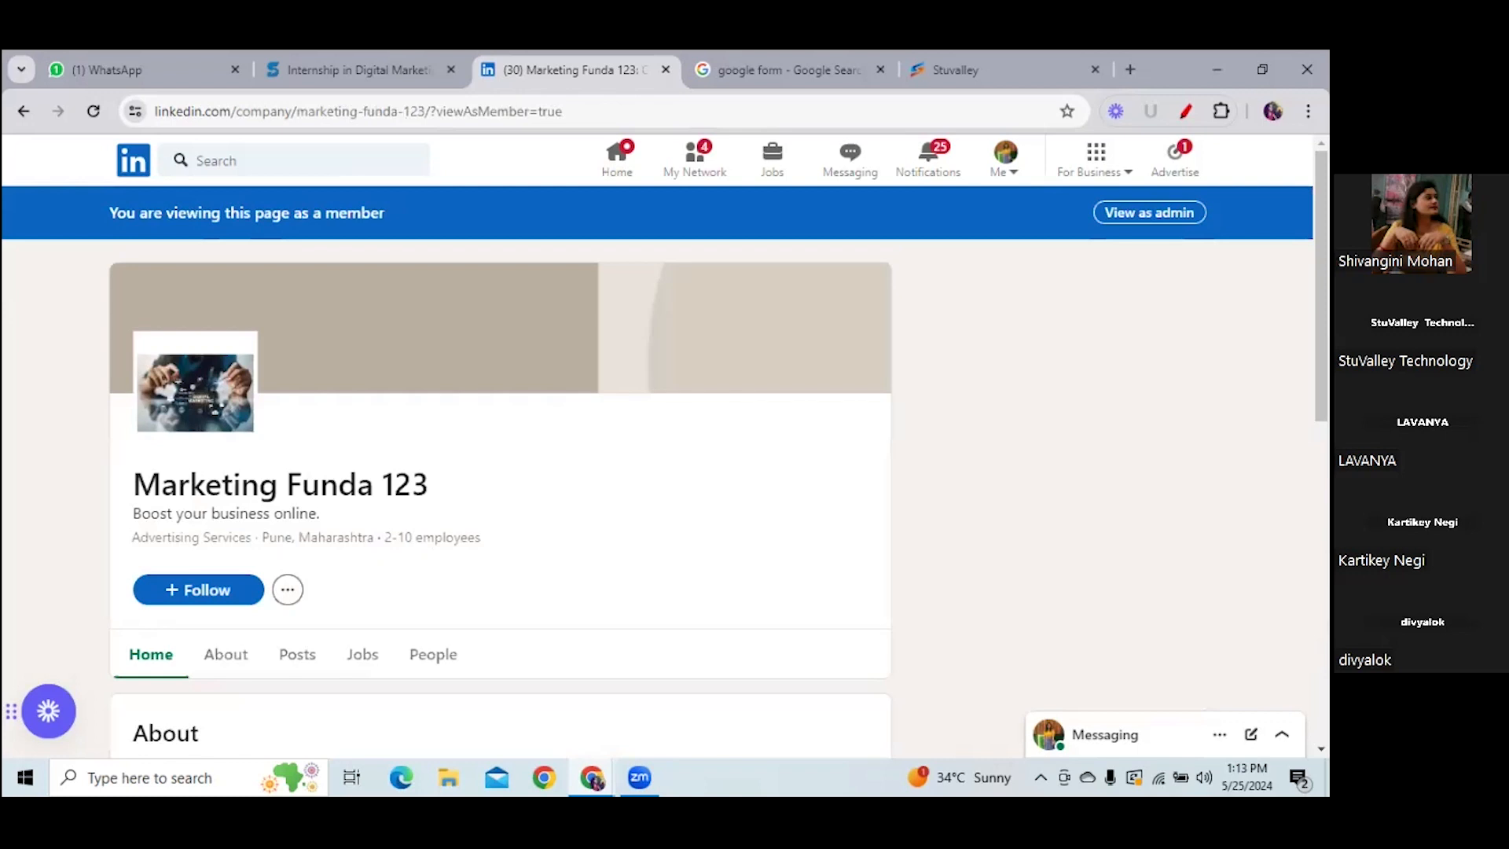
scroll(298, 416, down, 3)
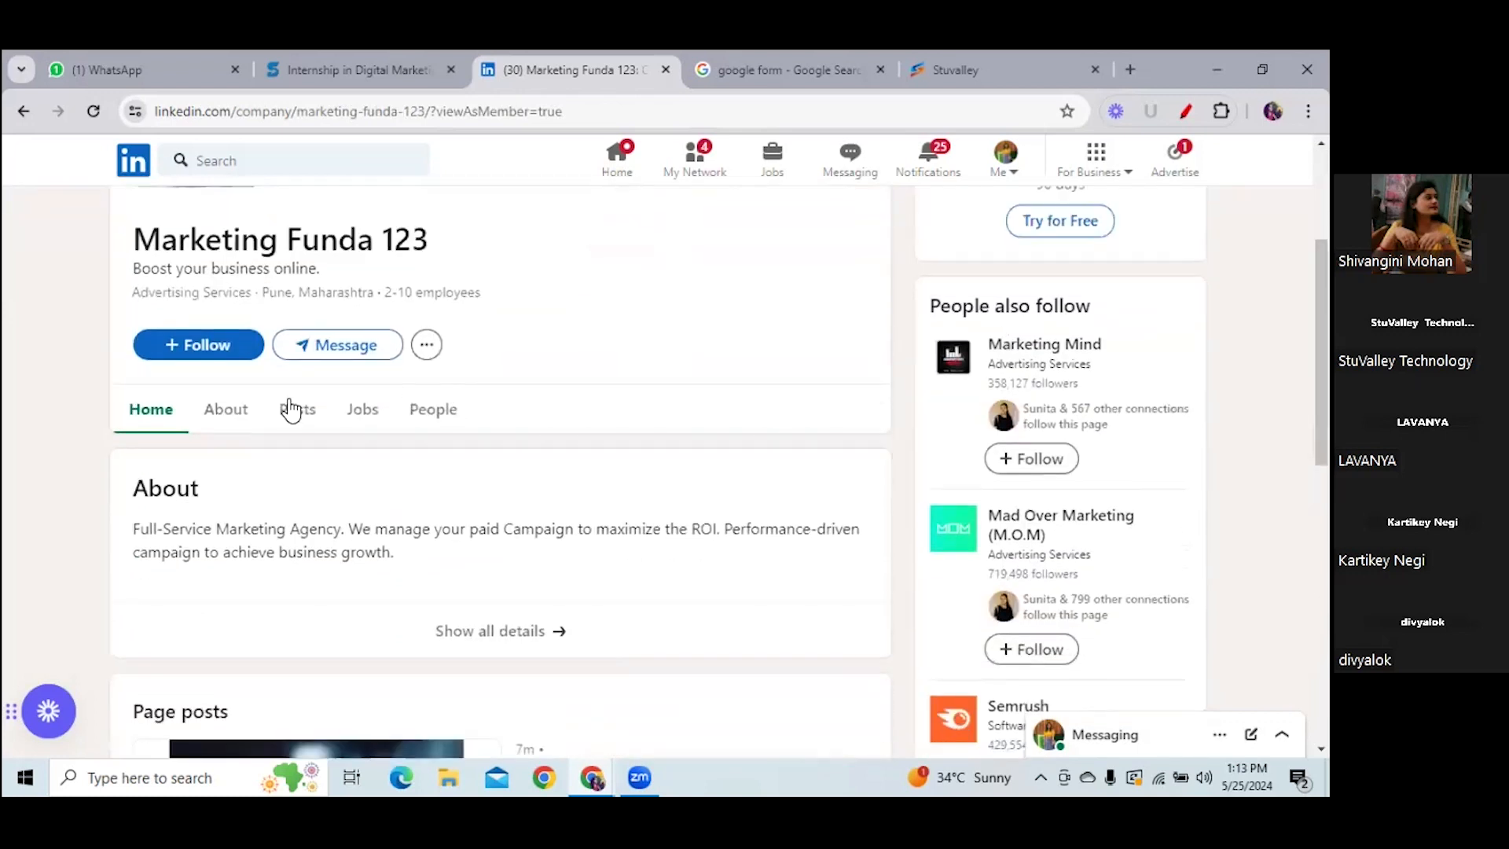
click(304, 412)
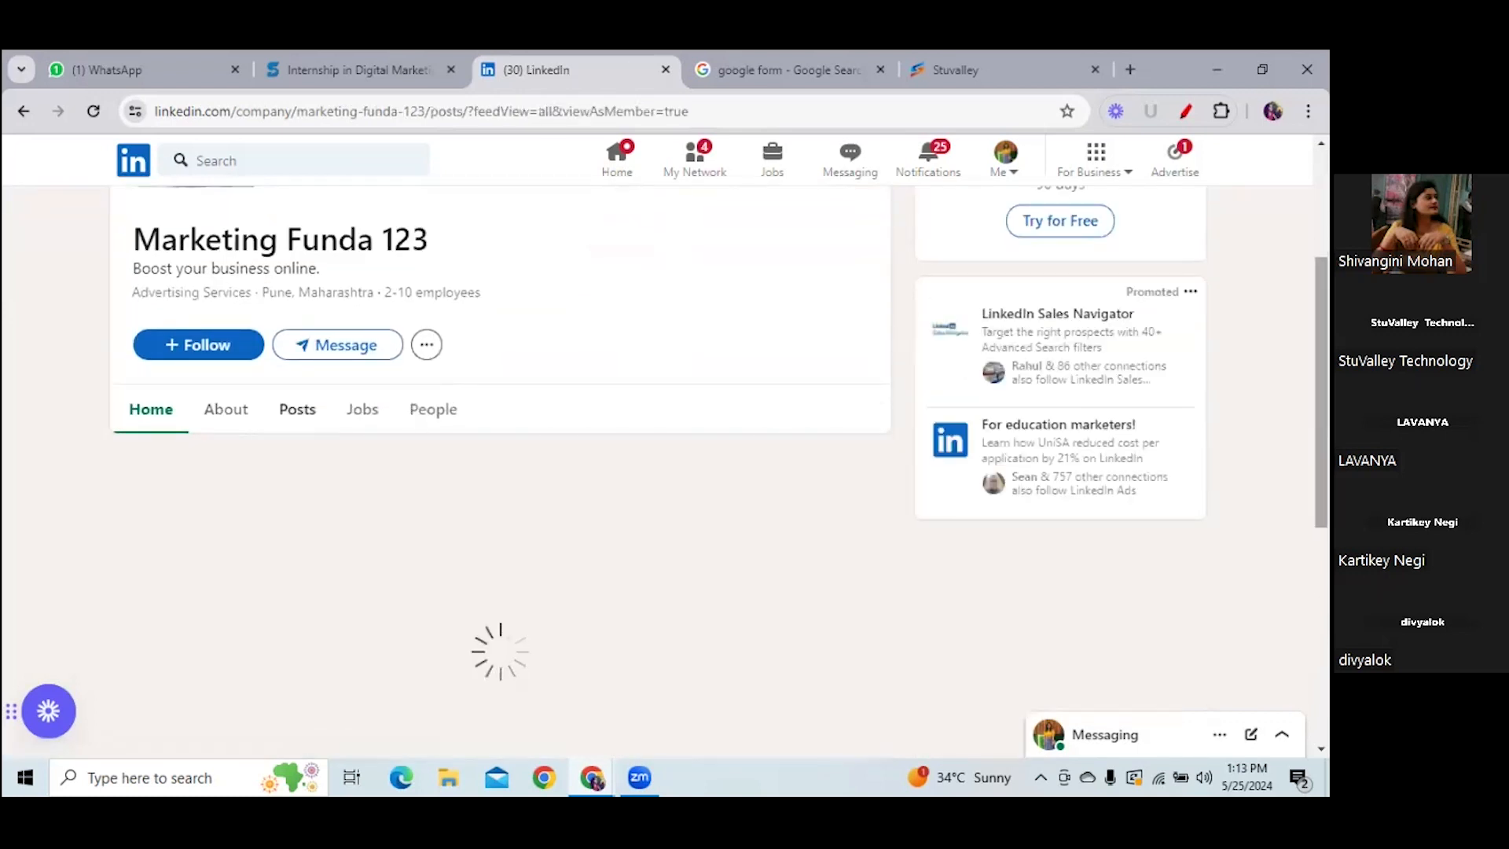
scroll(613, 472, down, 5)
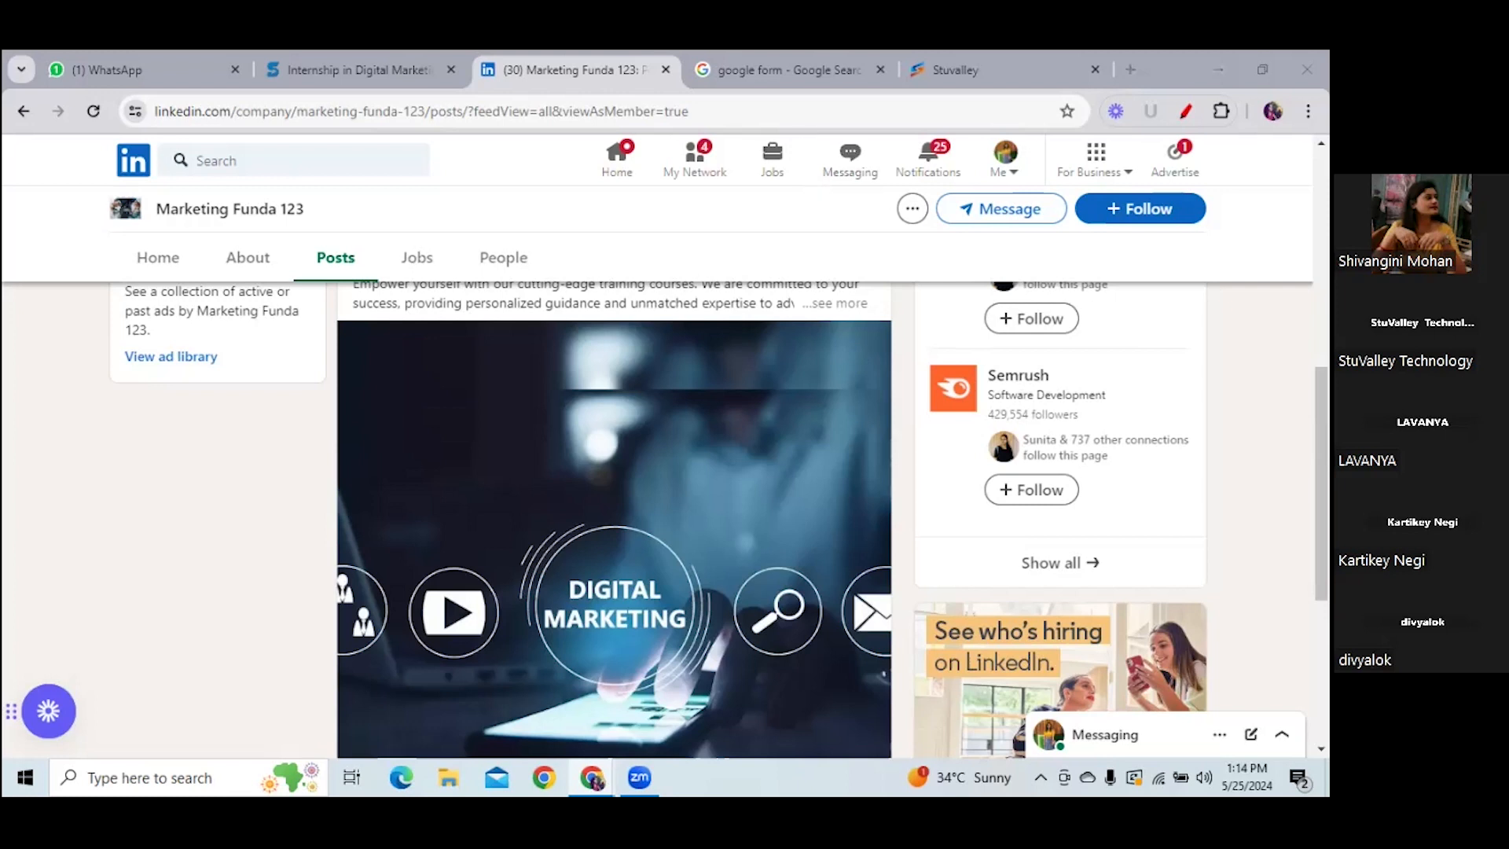
scroll(613, 519, down, 1)
drag(1321, 492, 1321, 255)
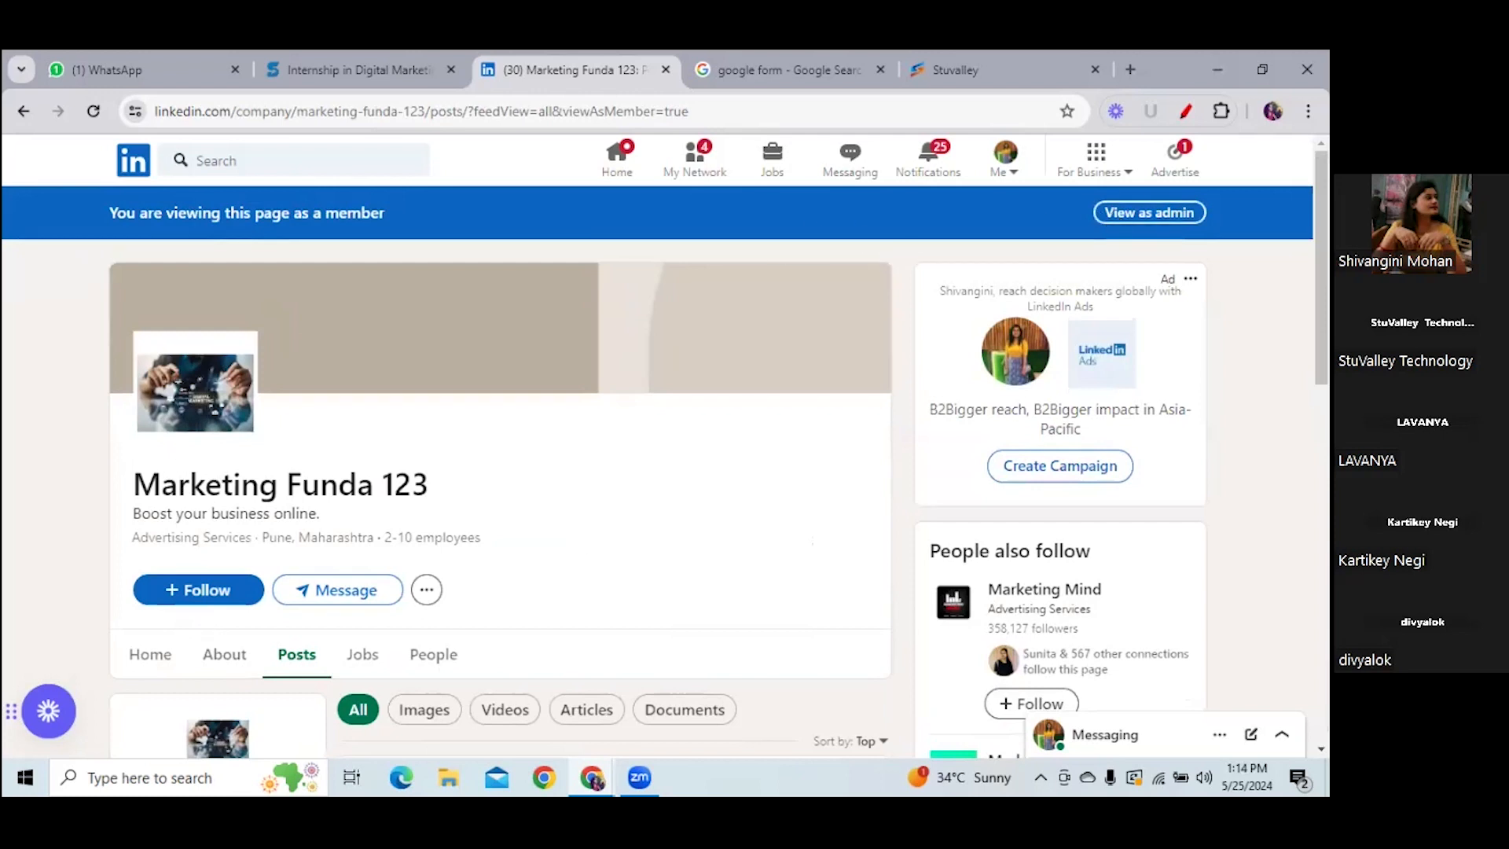
click(1149, 212)
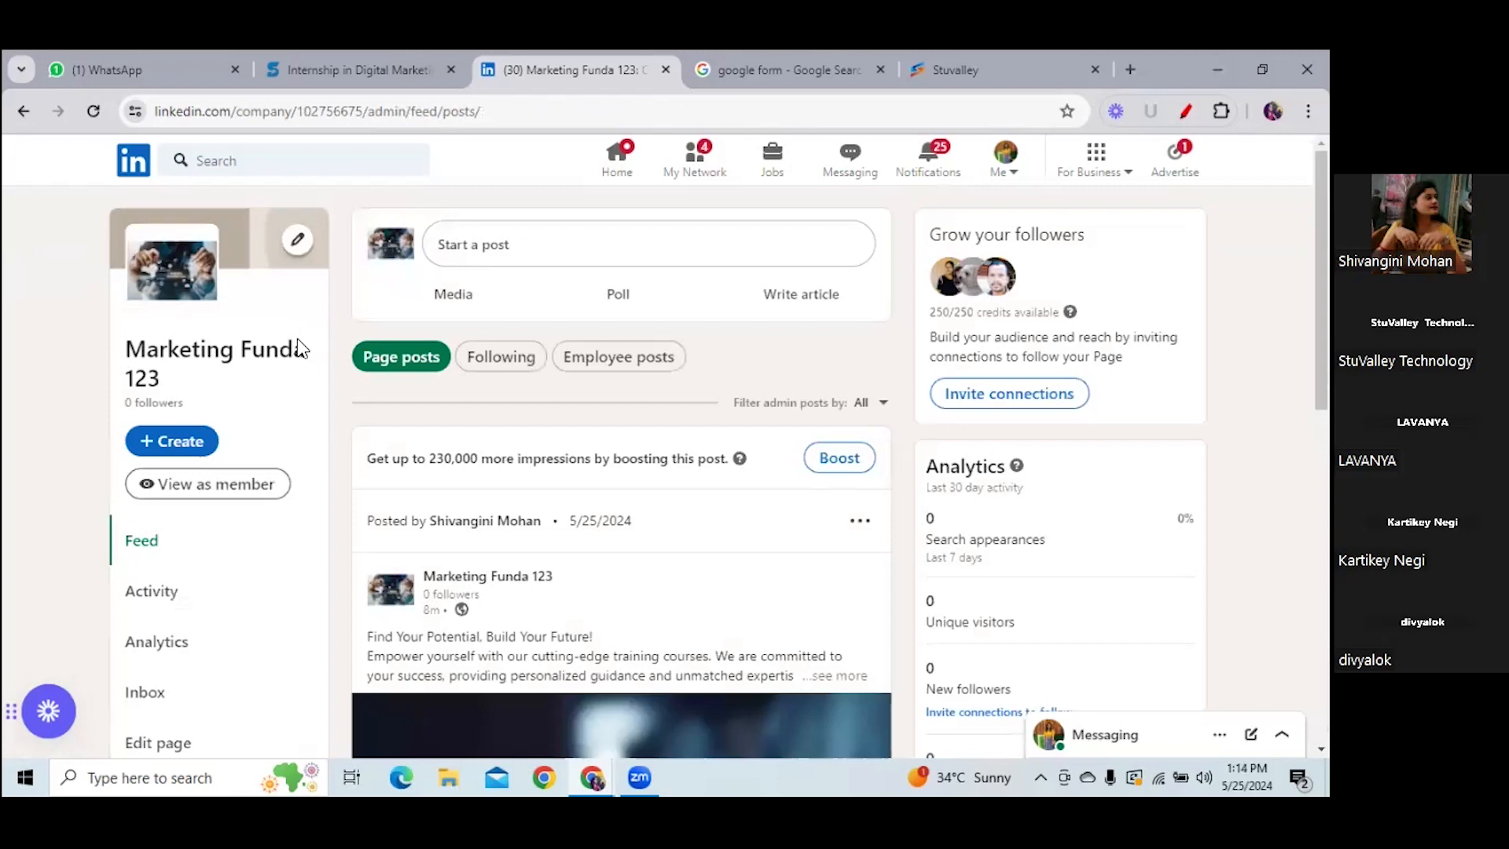
- Open Analytics from the admin sidebar to show the Apr 24 – May 23, 2024 highlights
scroll(196, 521, down, 3)
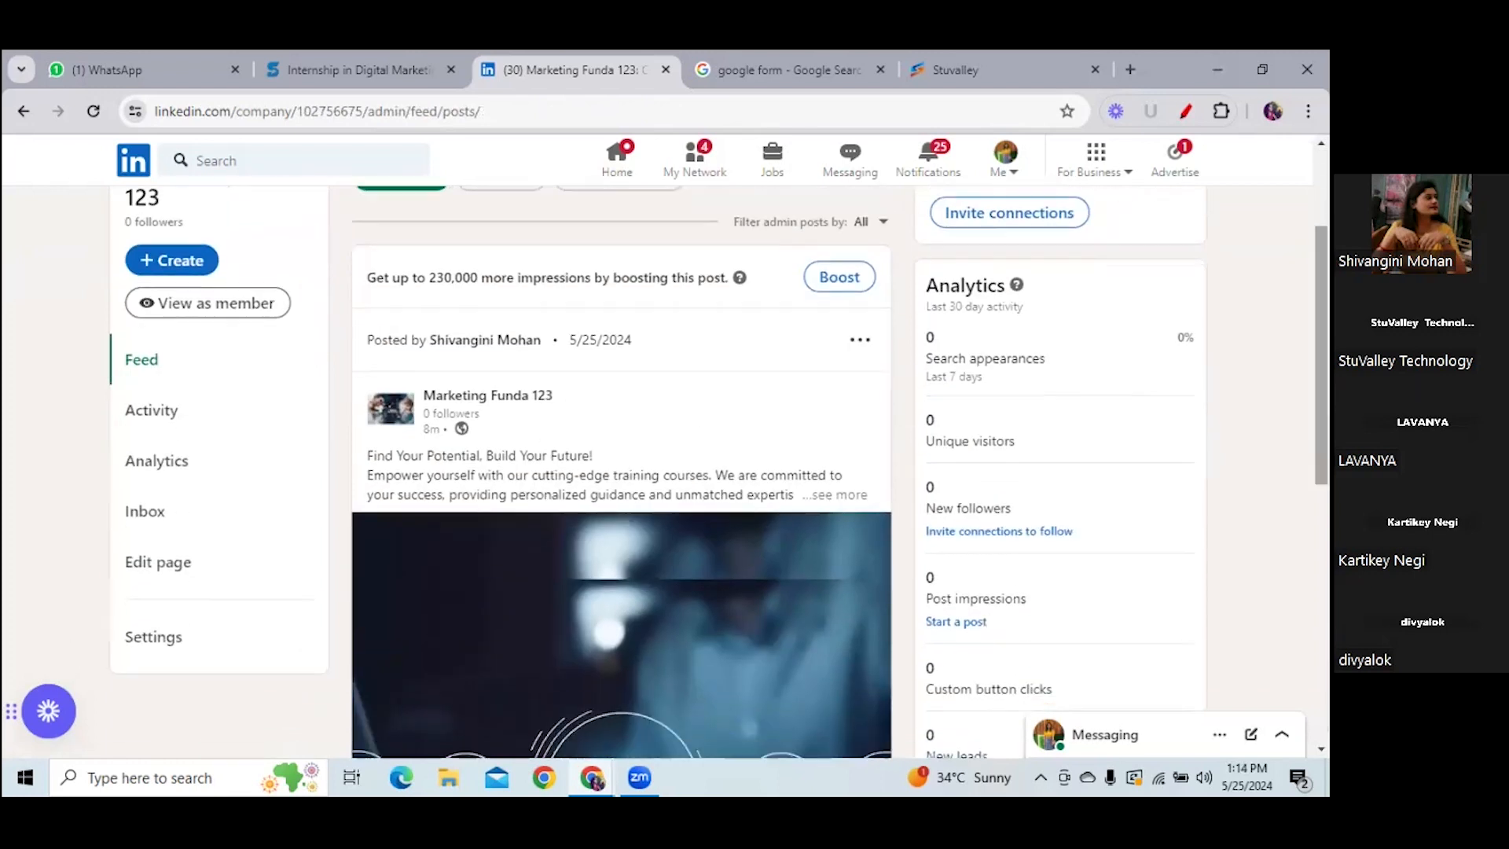
click(163, 465)
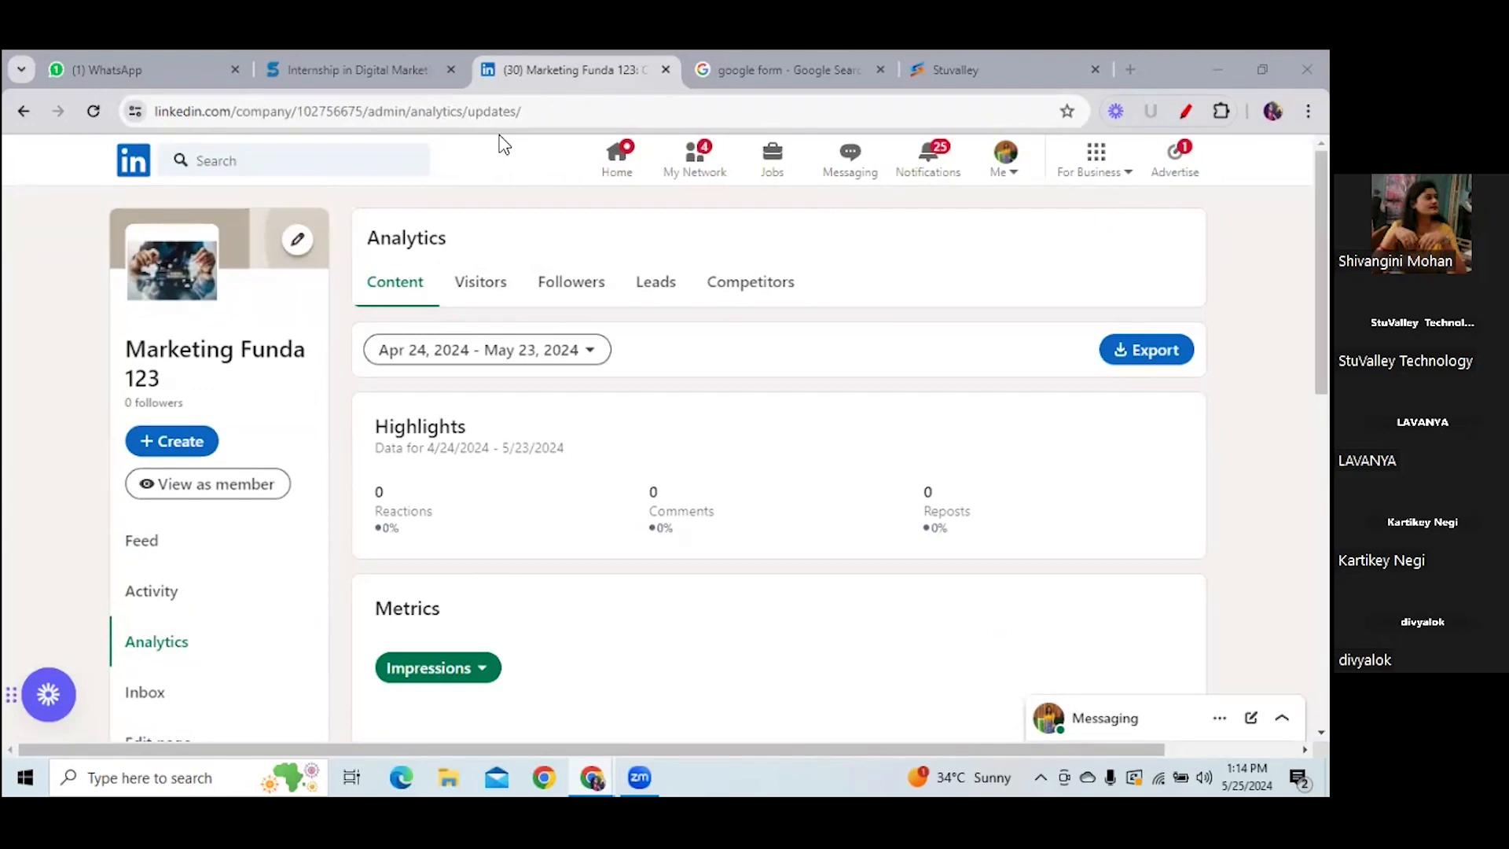
click(485, 291)
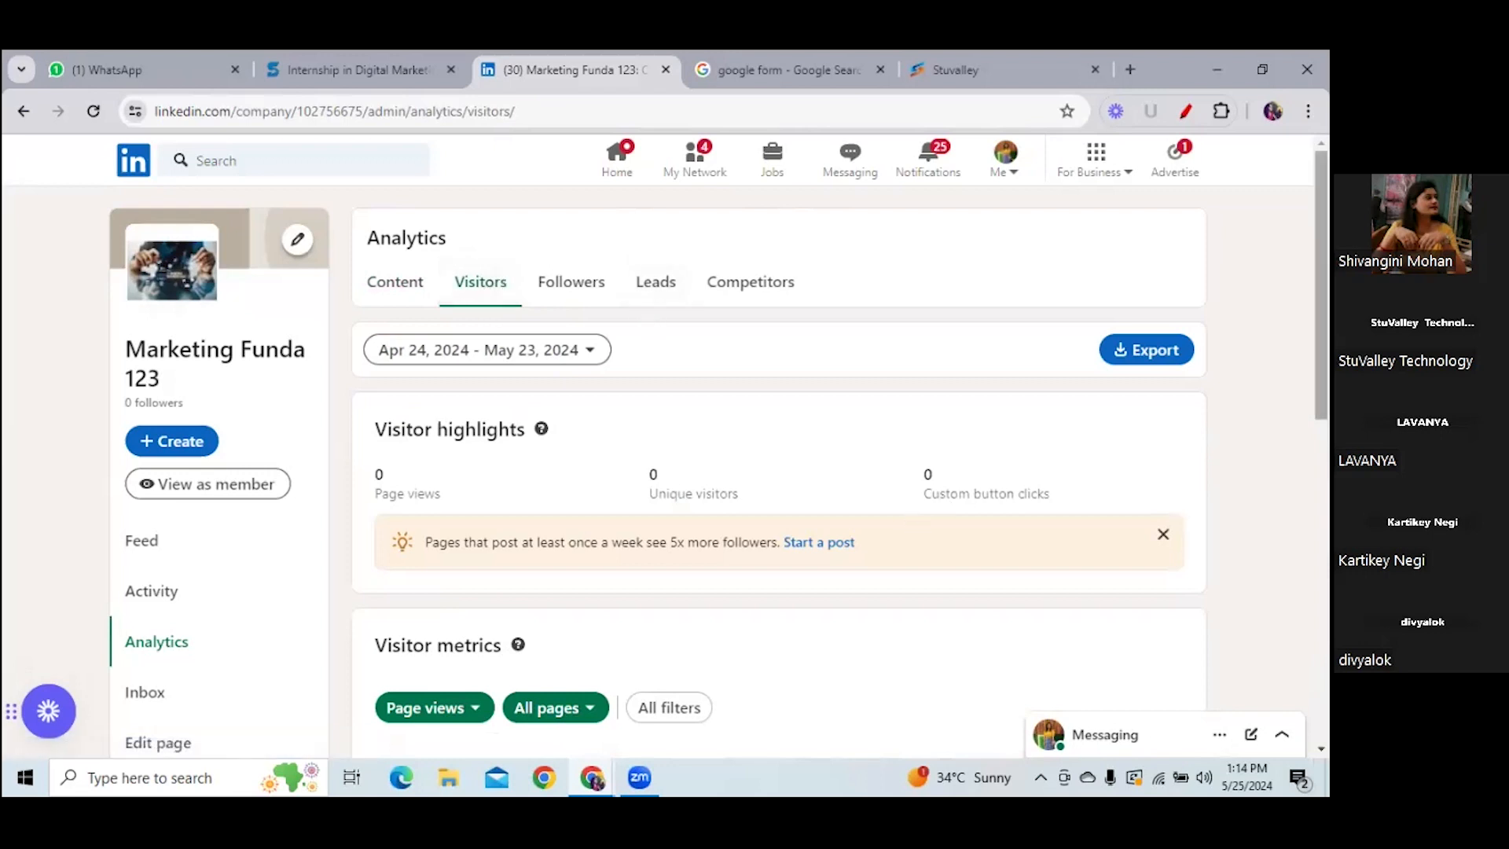
scroll(777, 472, down, 5)
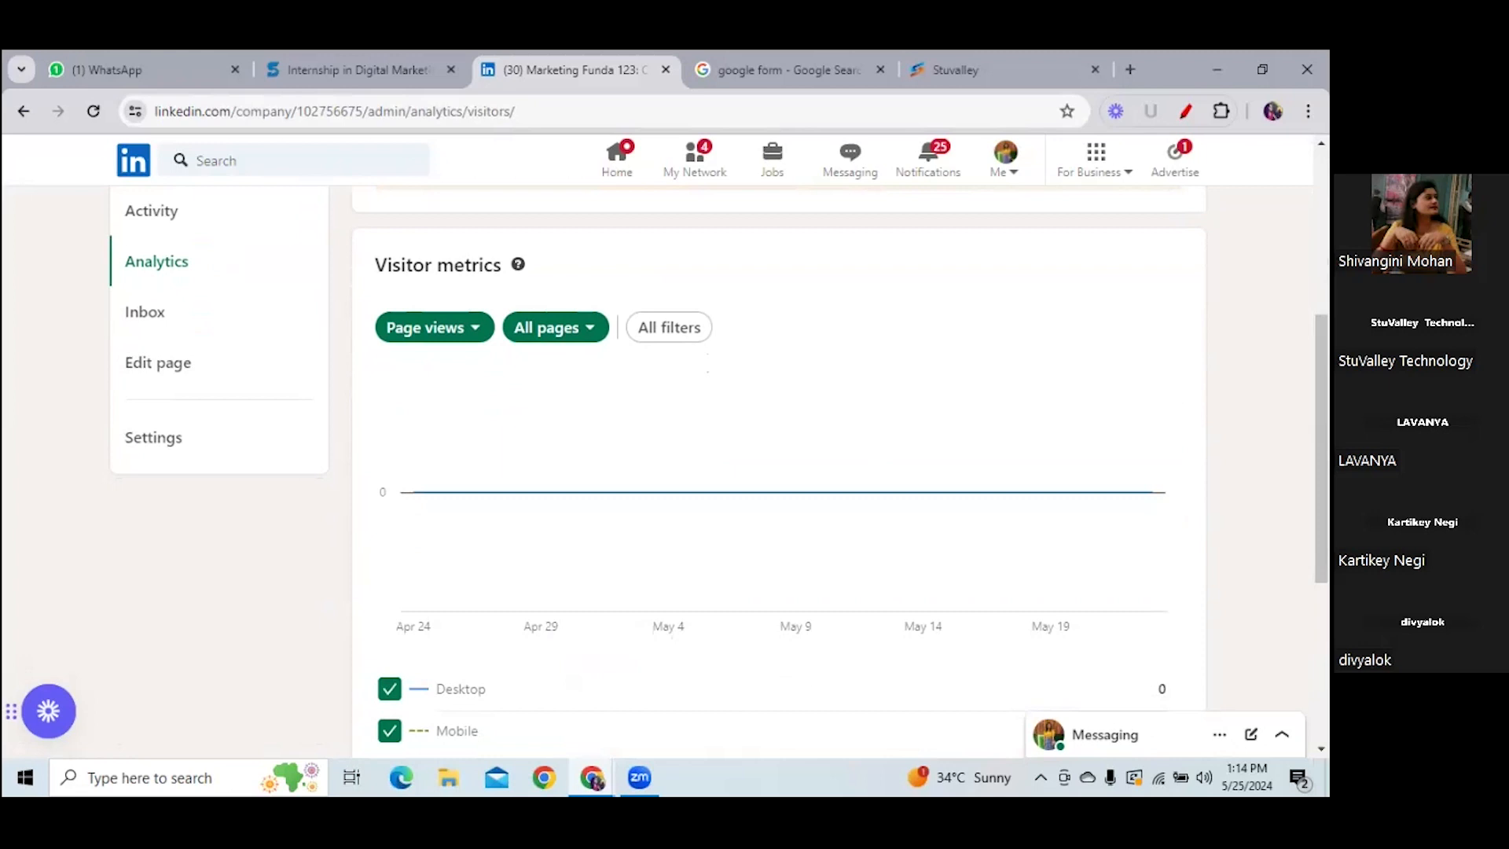
scroll(602, 299, up, 5)
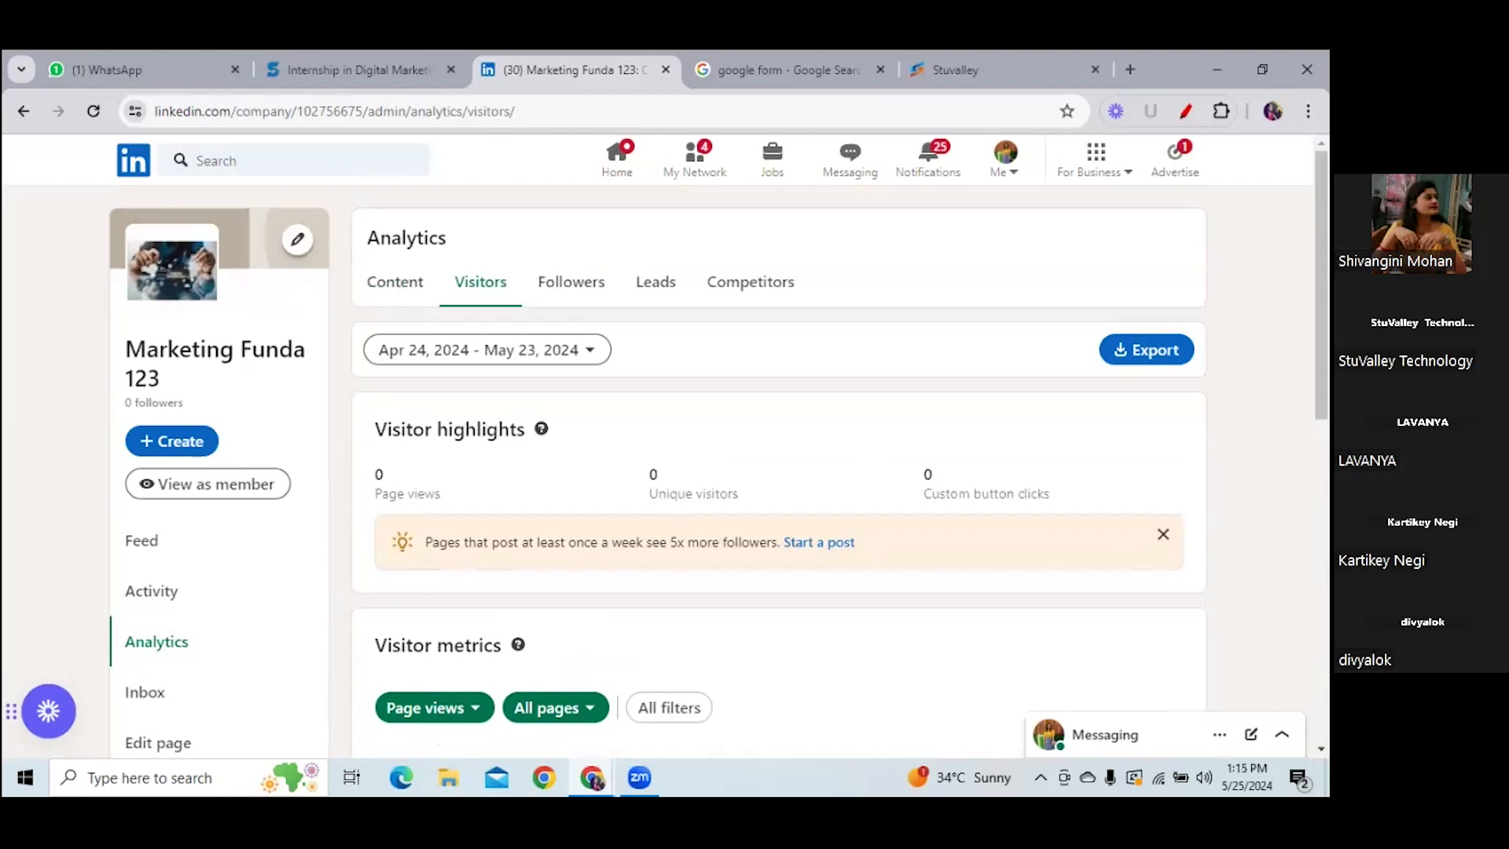
- Open Marketing Funda 123's Followers analytics and scroll through its follower metrics
click(582, 301)
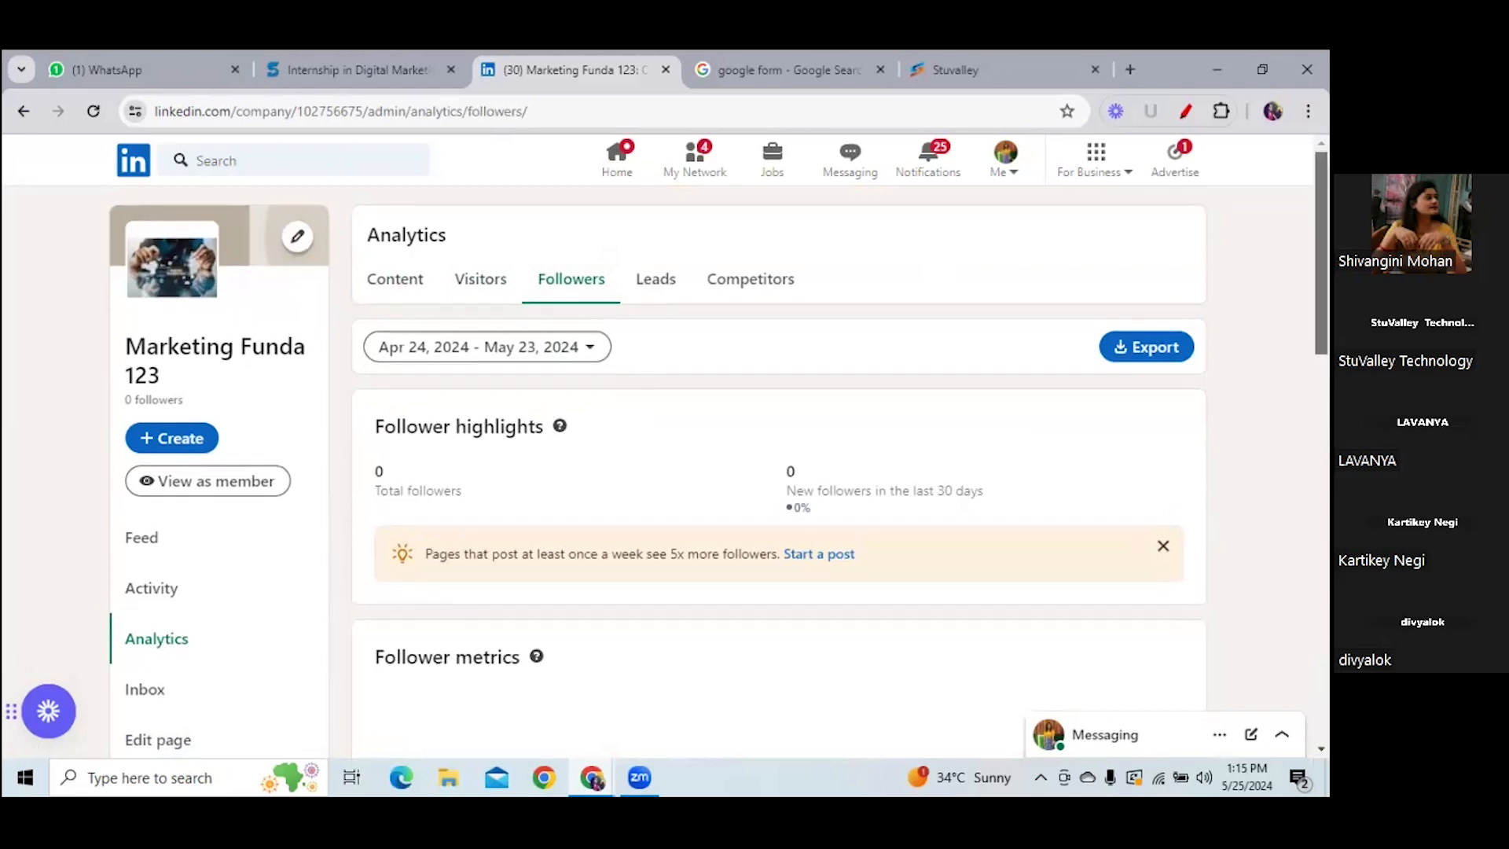
scroll(778, 471, down, 5)
mouse_move(658, 422)
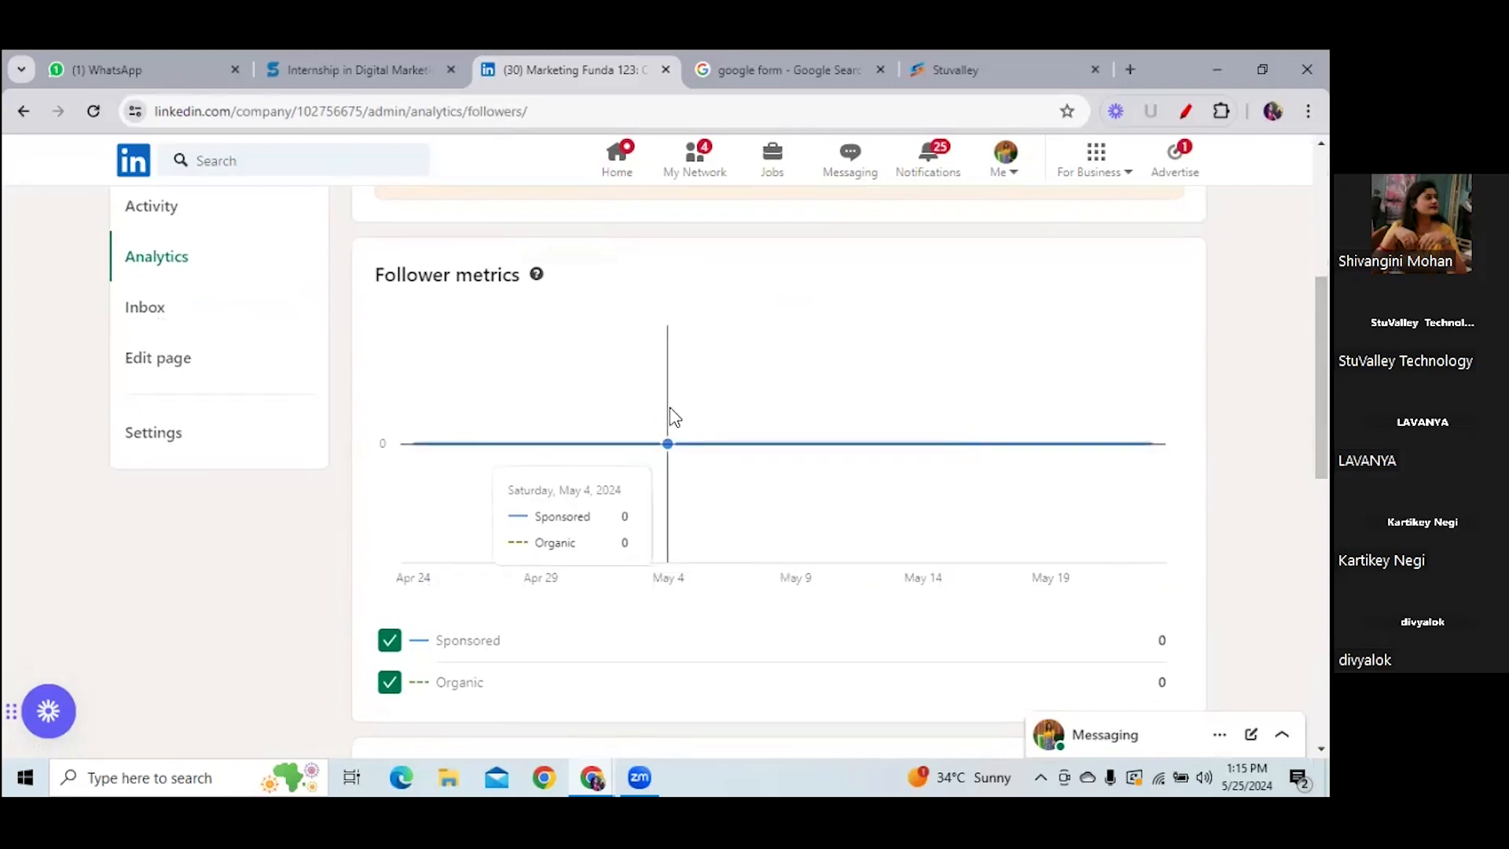
scroll(777, 472, down, 2)
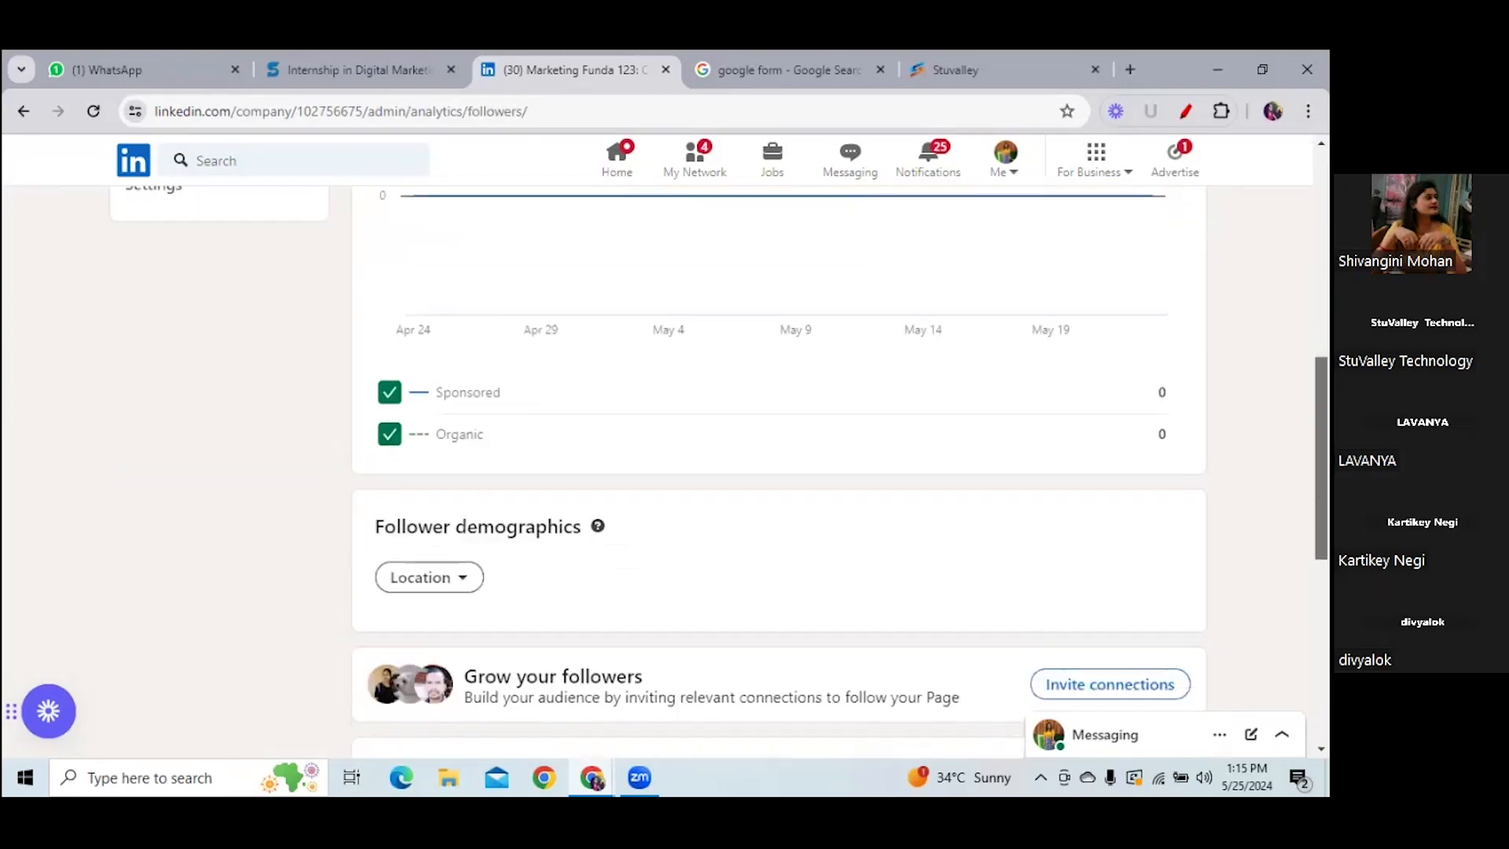
scroll(427, 598, up, 1)
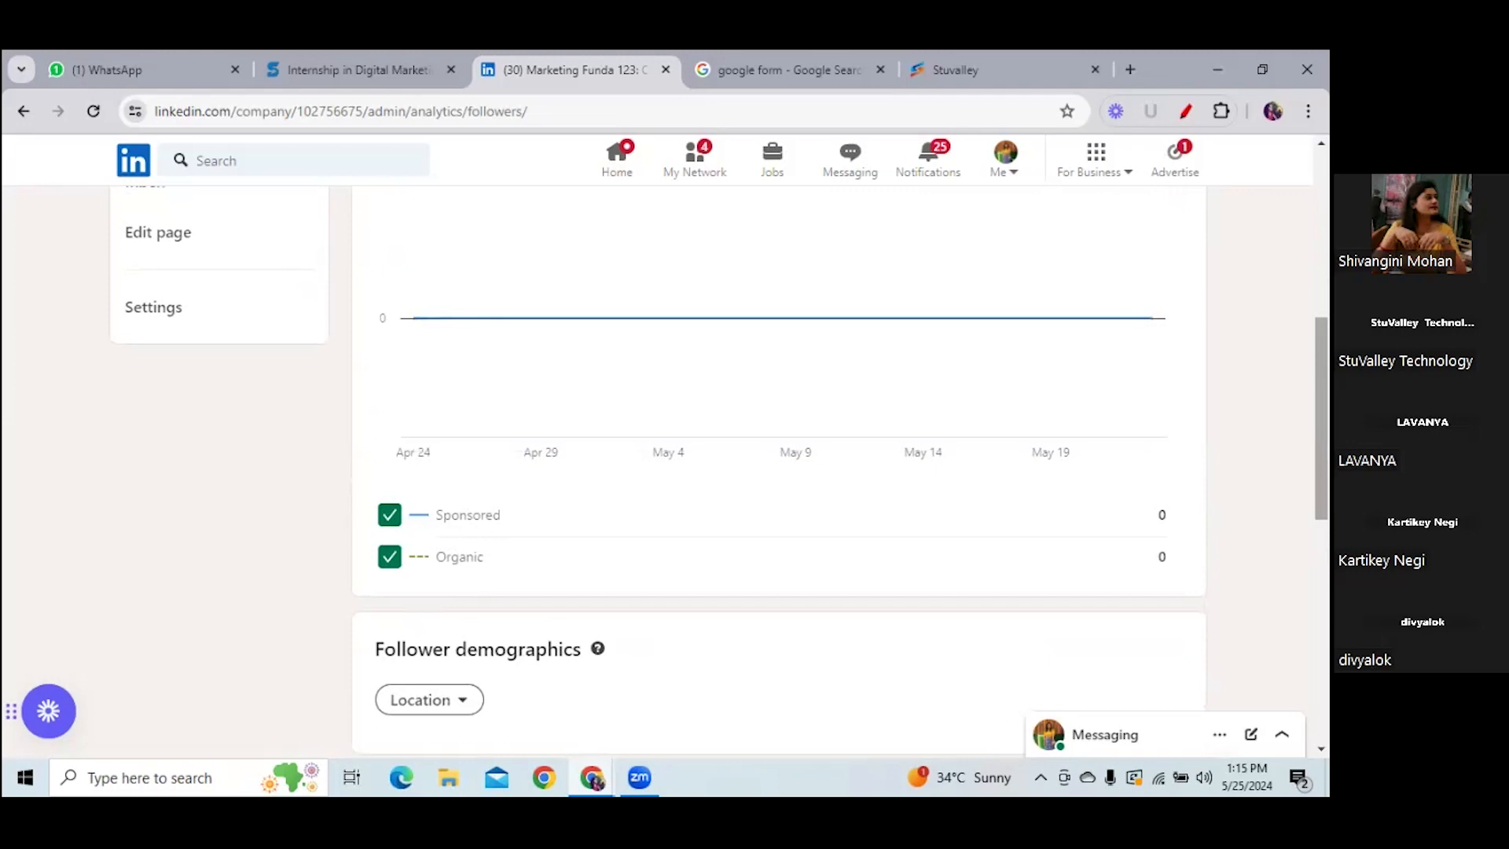
- Check the Location breakdown options in Follower demographics, then move on to Leads analytics
scroll(464, 574, down, 3)
click(463, 422)
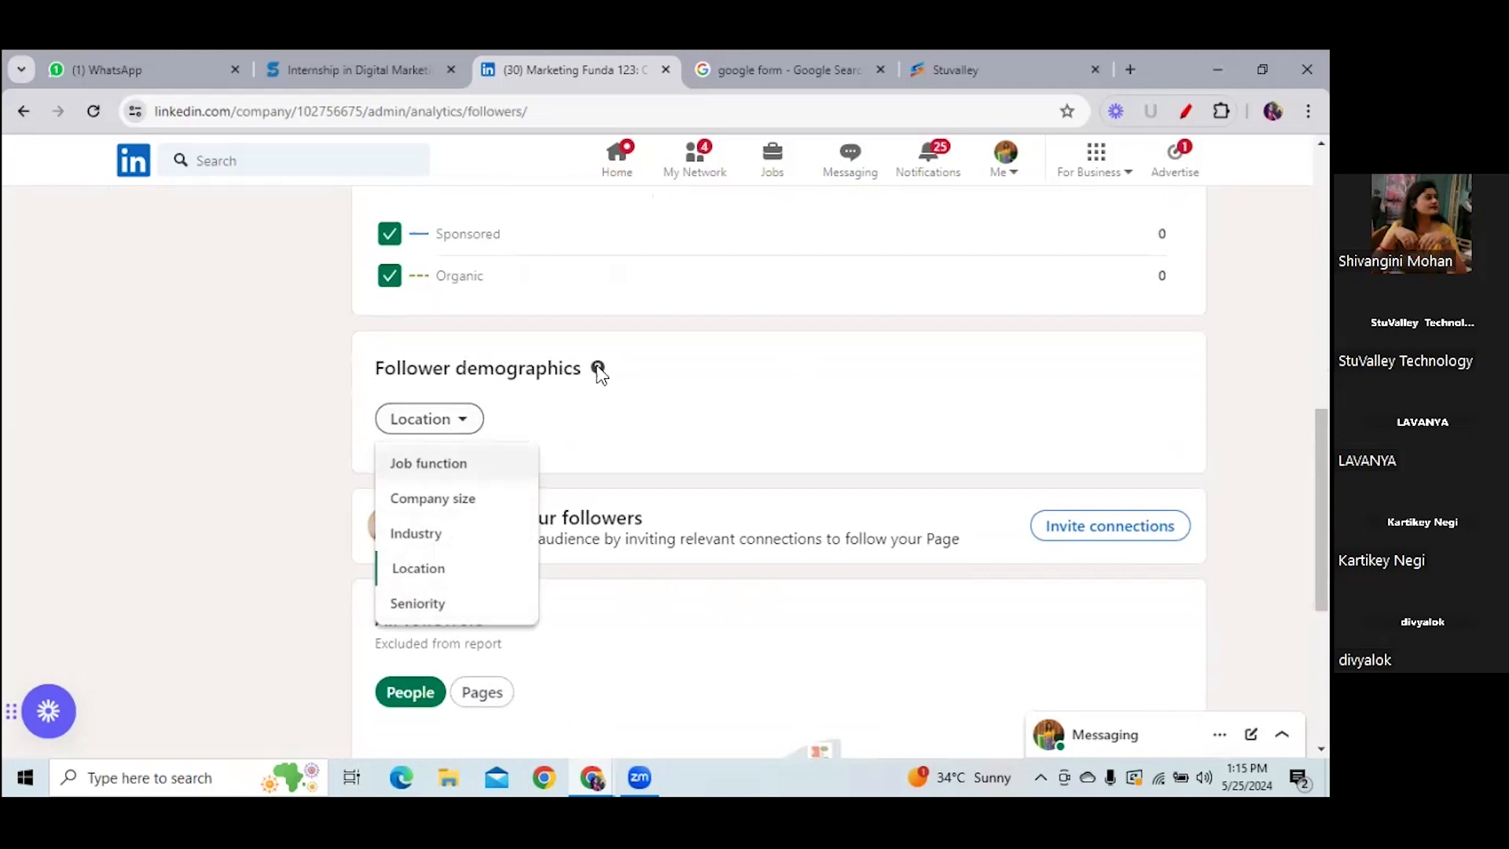
click(643, 407)
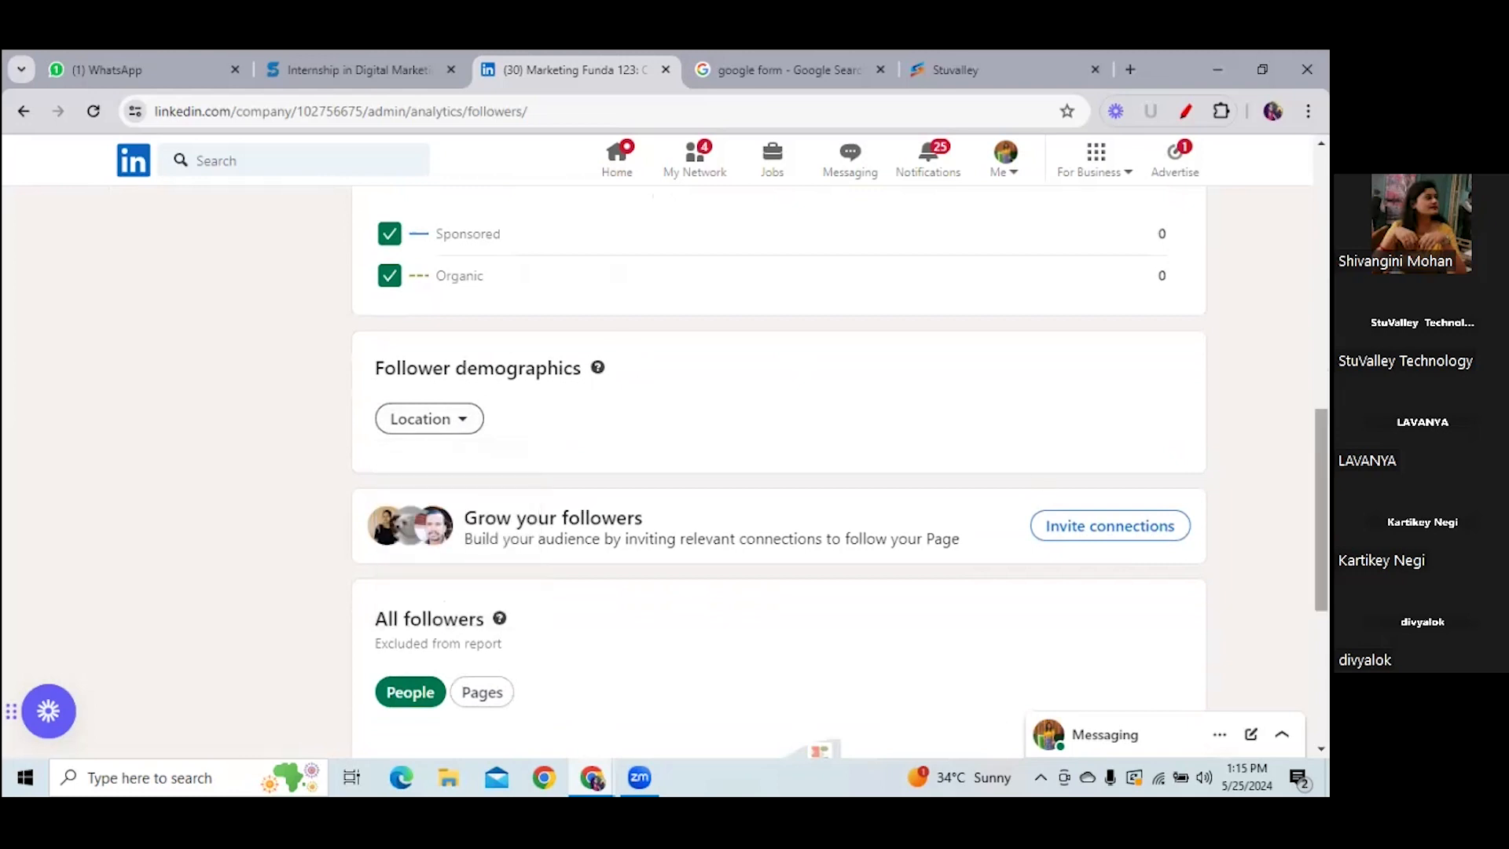
scroll(673, 275, up, 10)
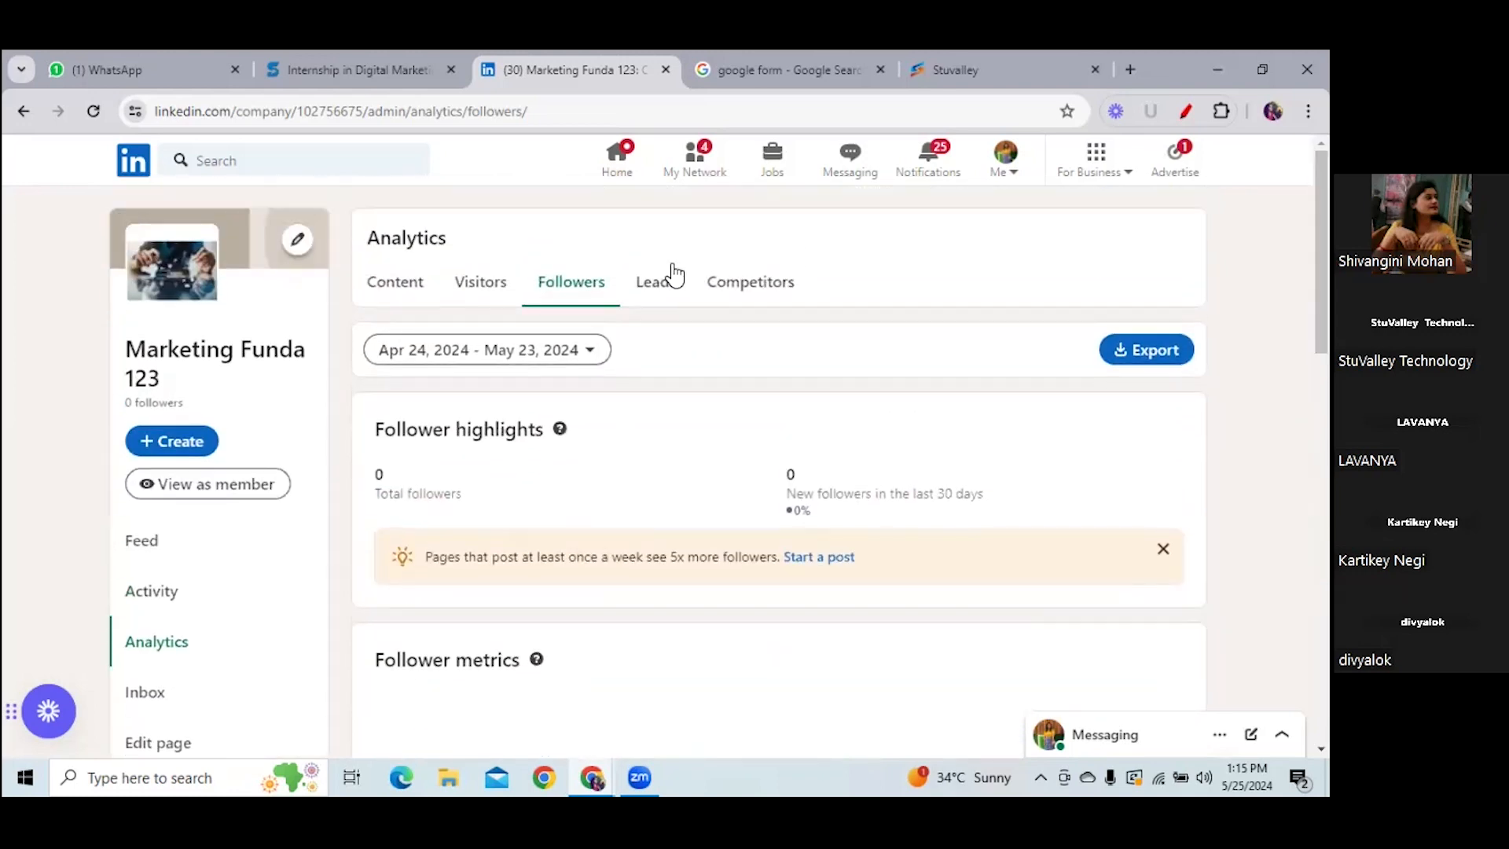
click(660, 284)
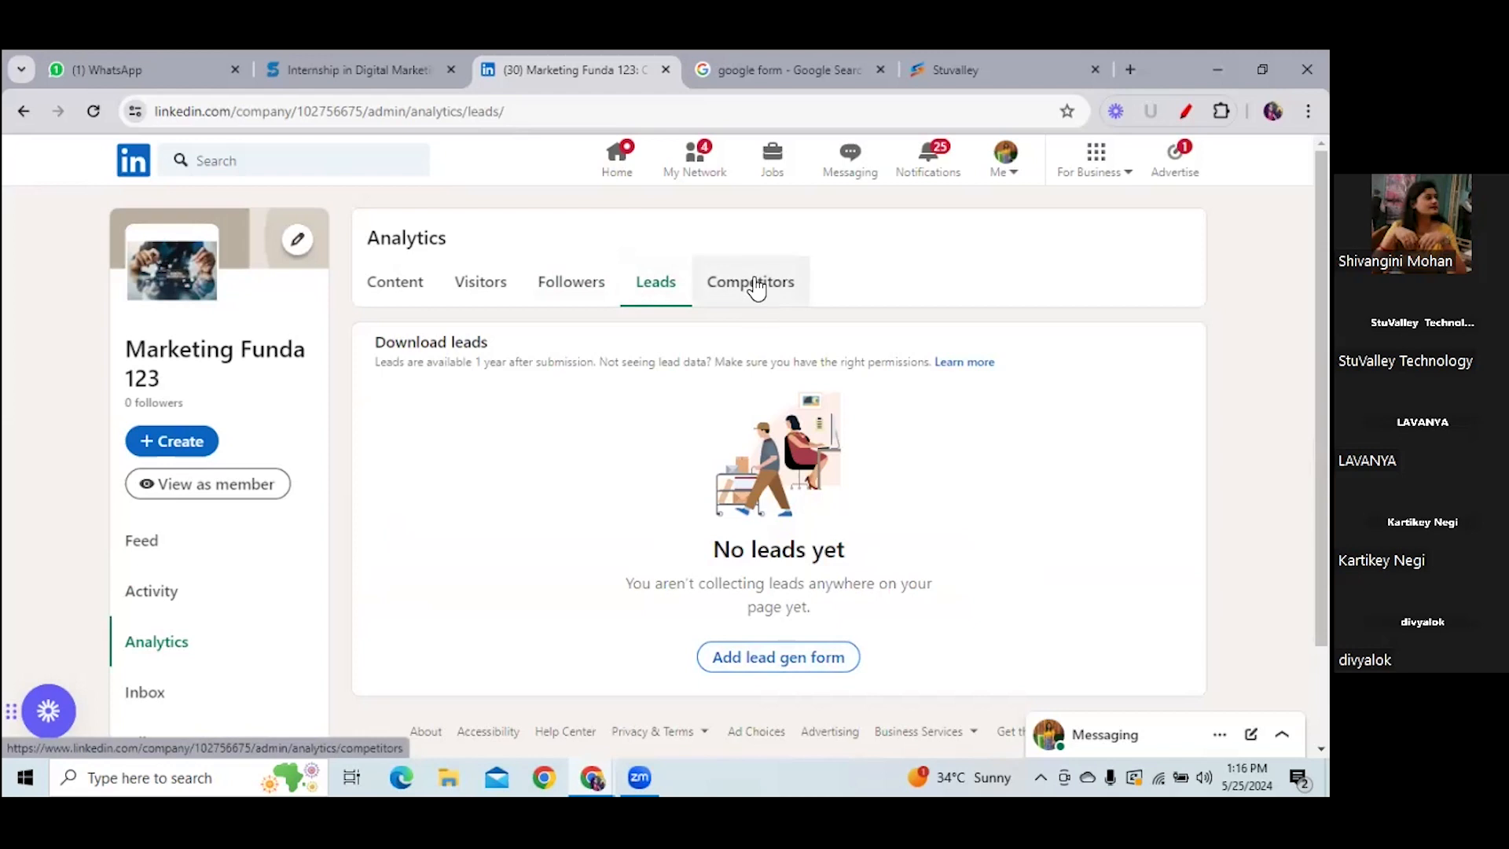
- Go from the empty Leads report to the Competitors analytics section
click(756, 288)
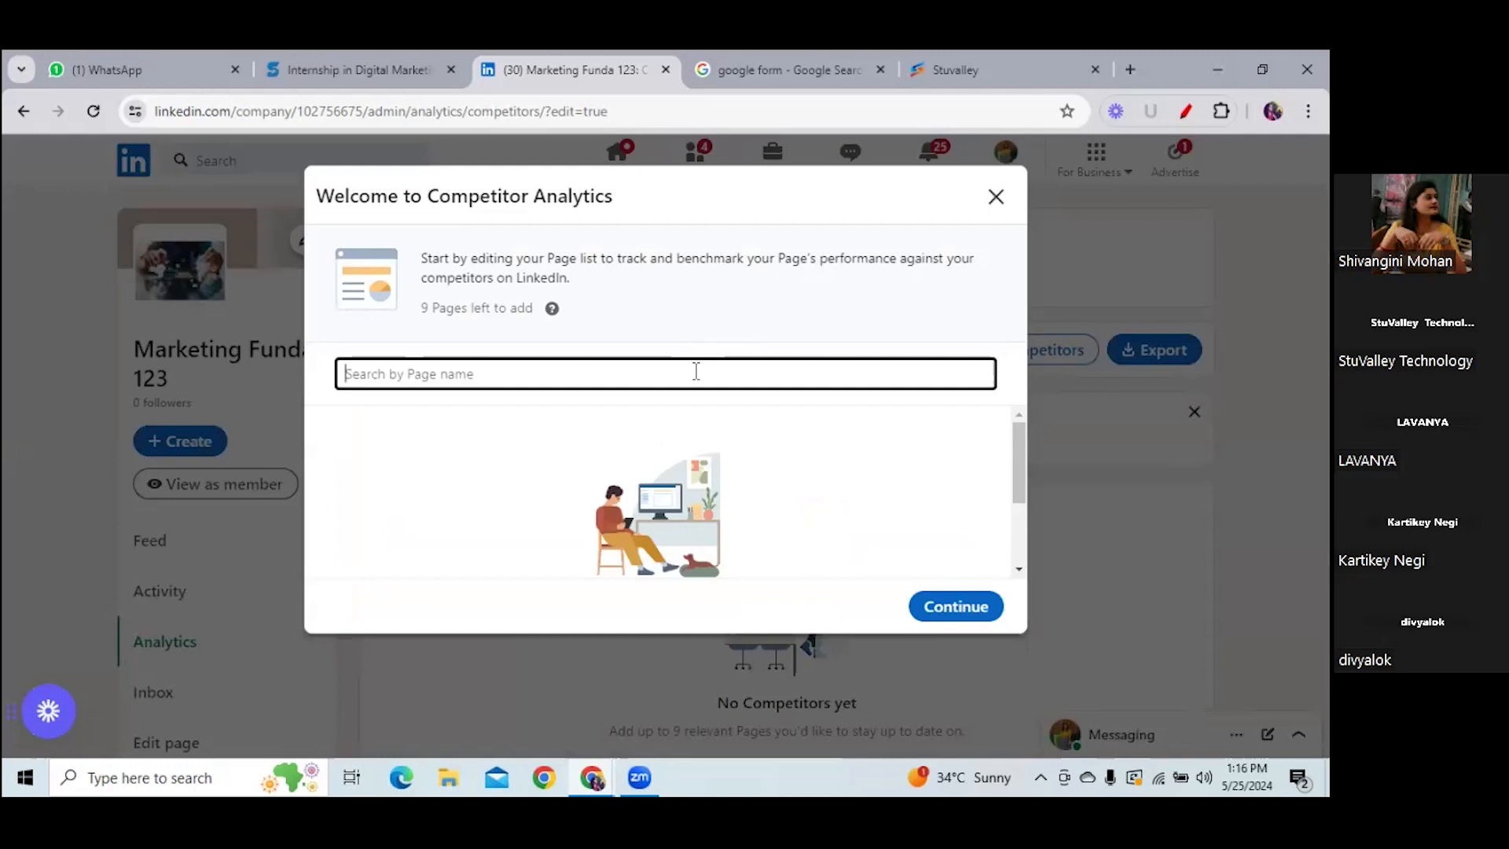
- Add STUVALLEY TECHNOLOGY as a tracked competitor and look over the Competitors report
text(stuva)
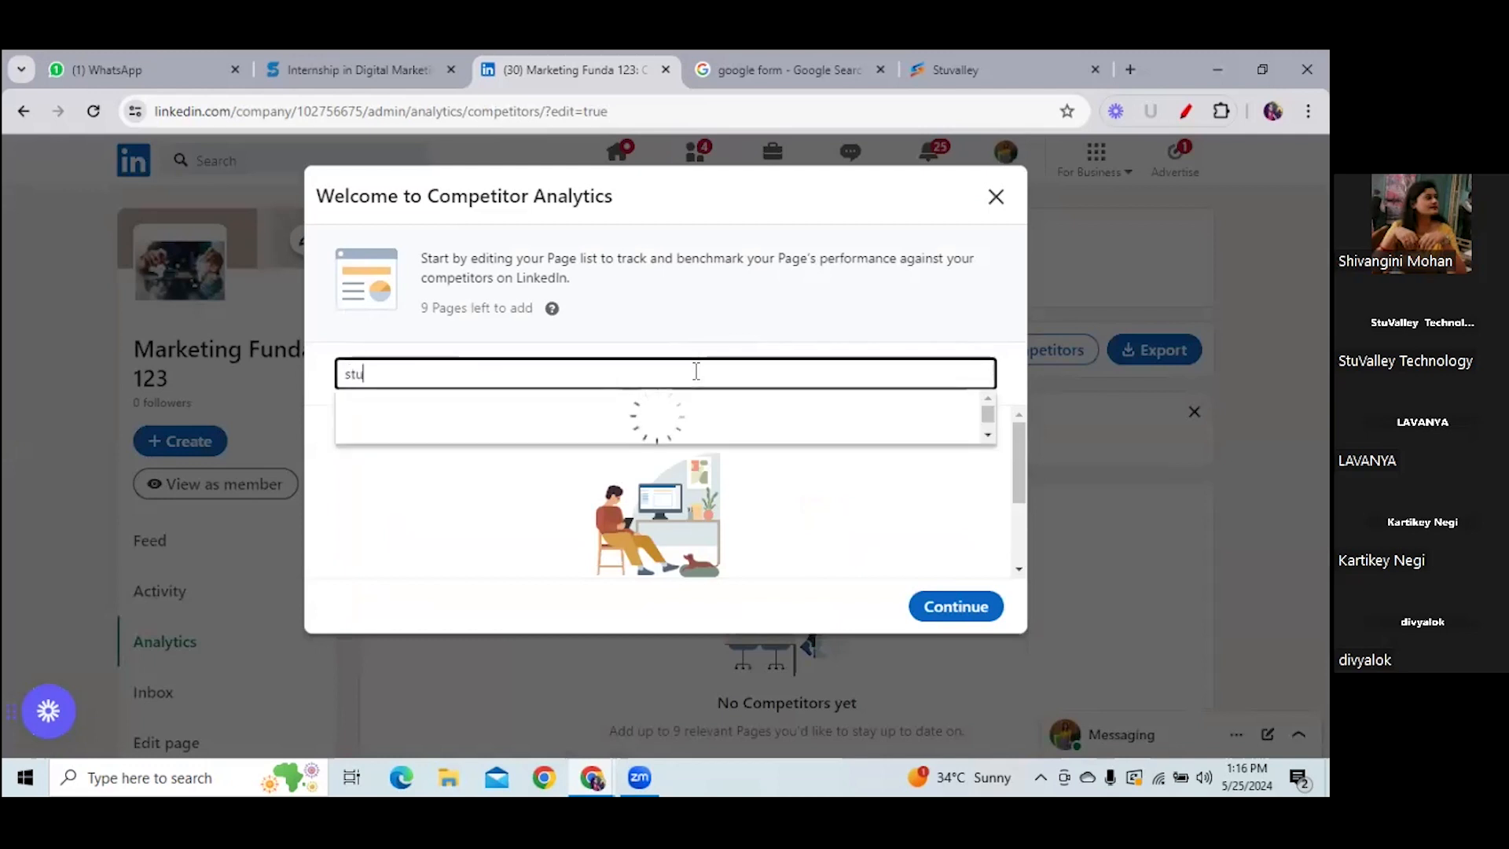
text(y)
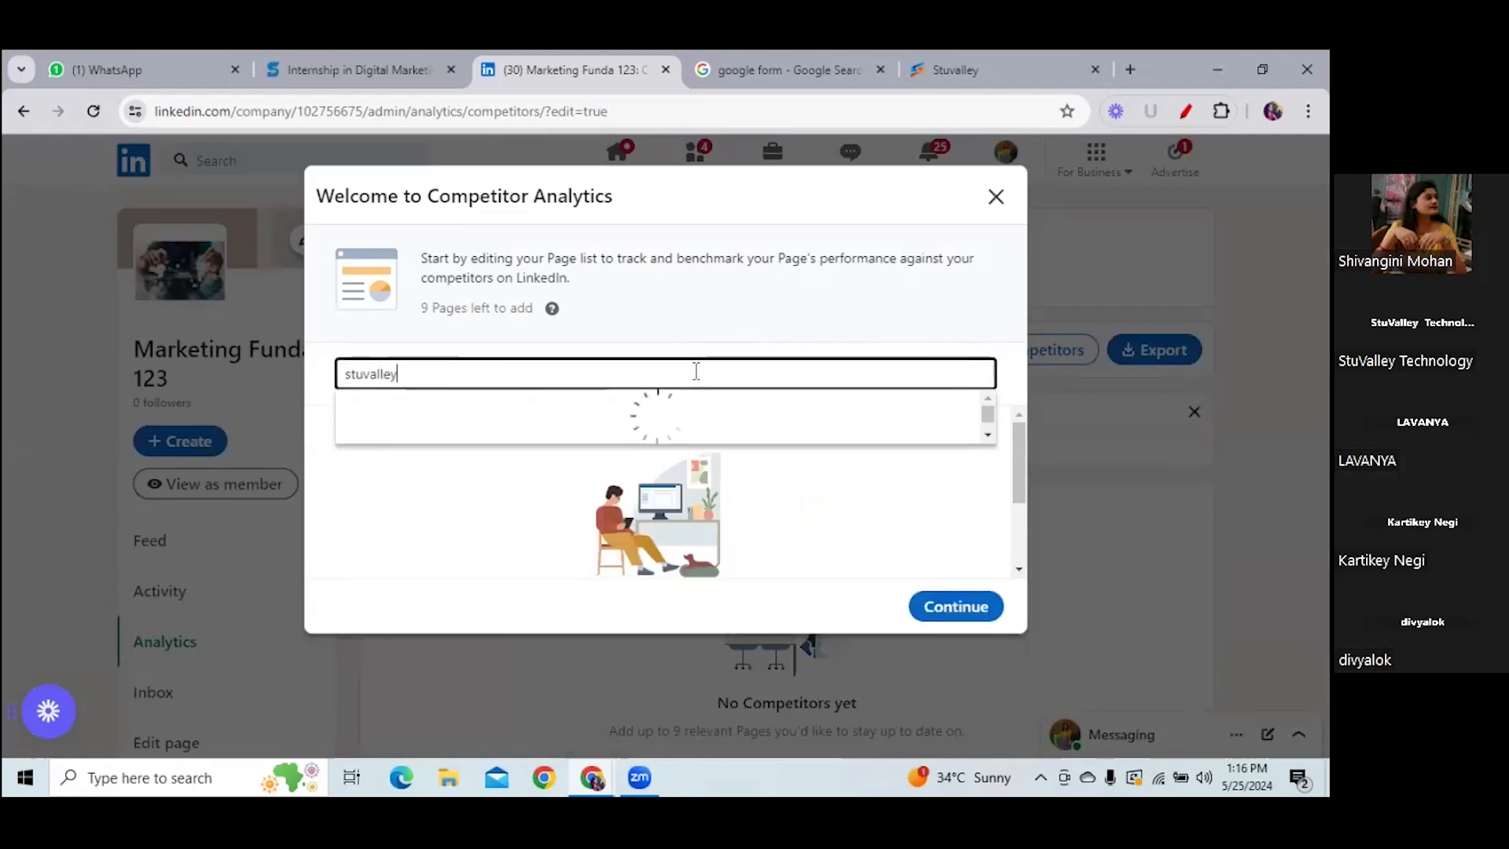
click(629, 440)
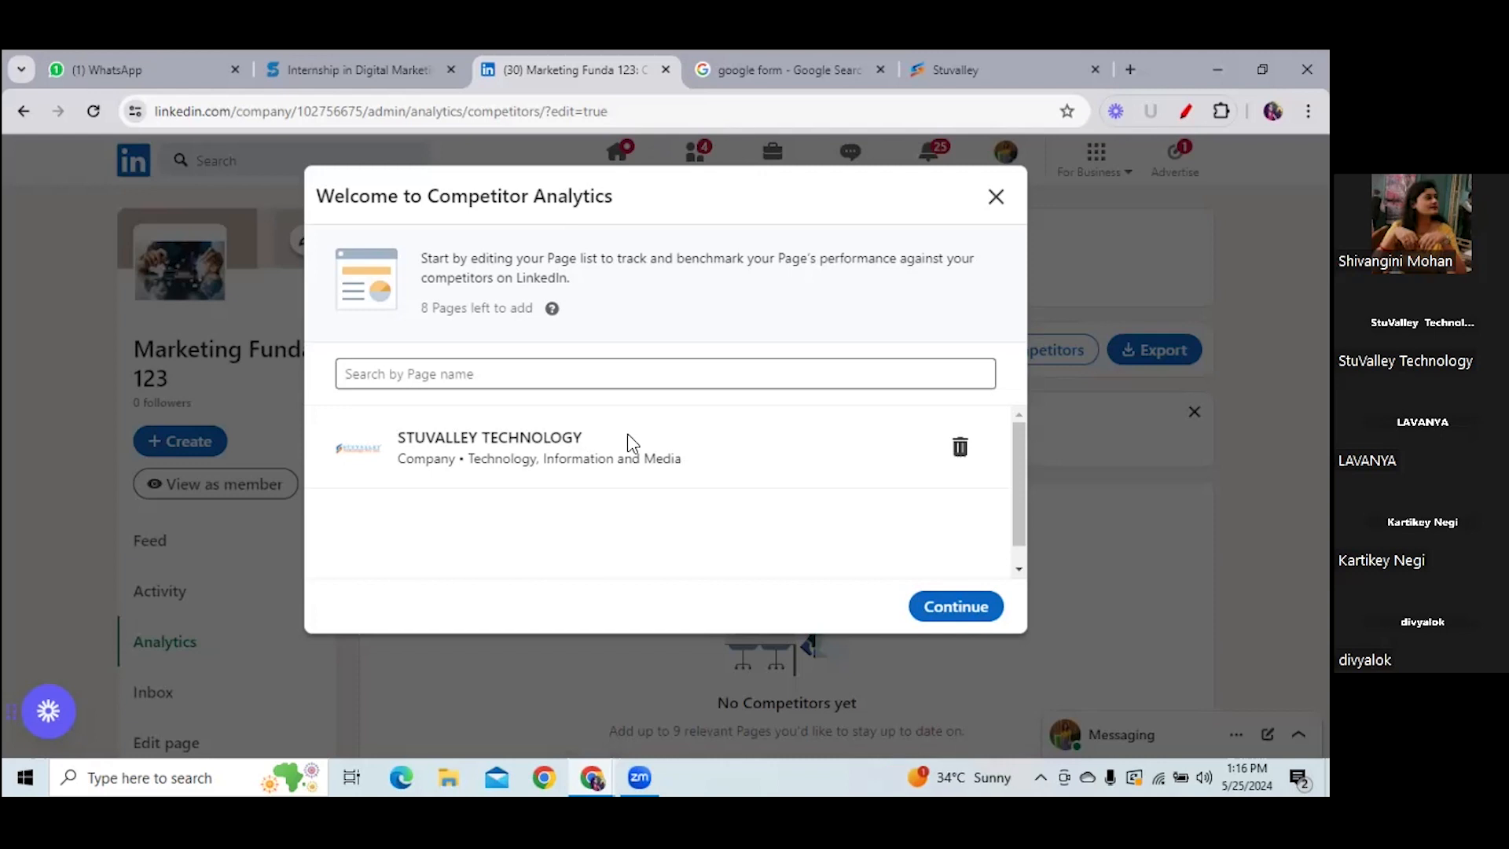
click(955, 607)
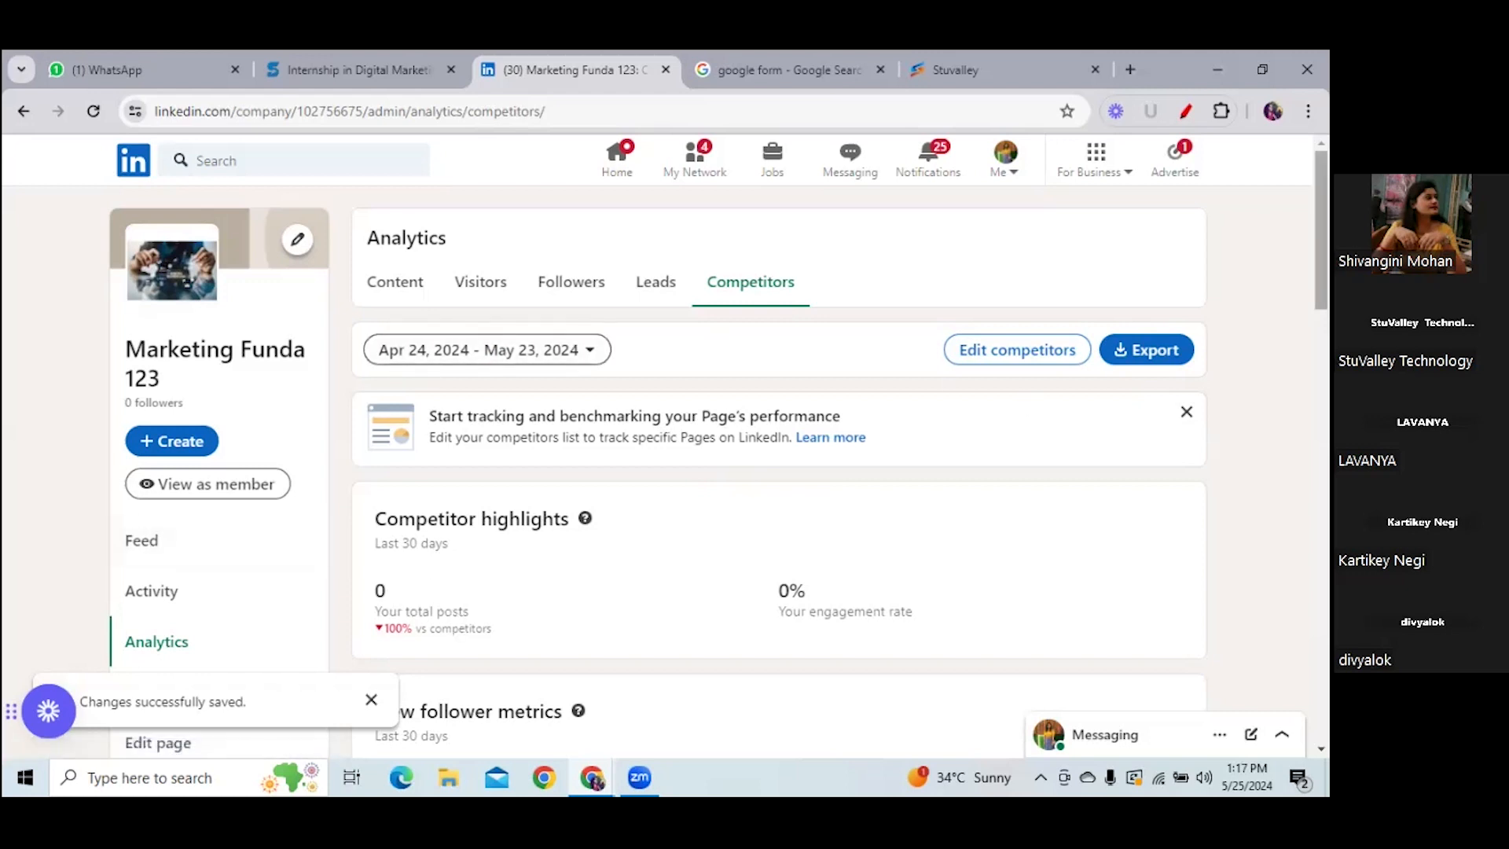
scroll(249, 384, down, 10)
scroll(248, 384, up, 4)
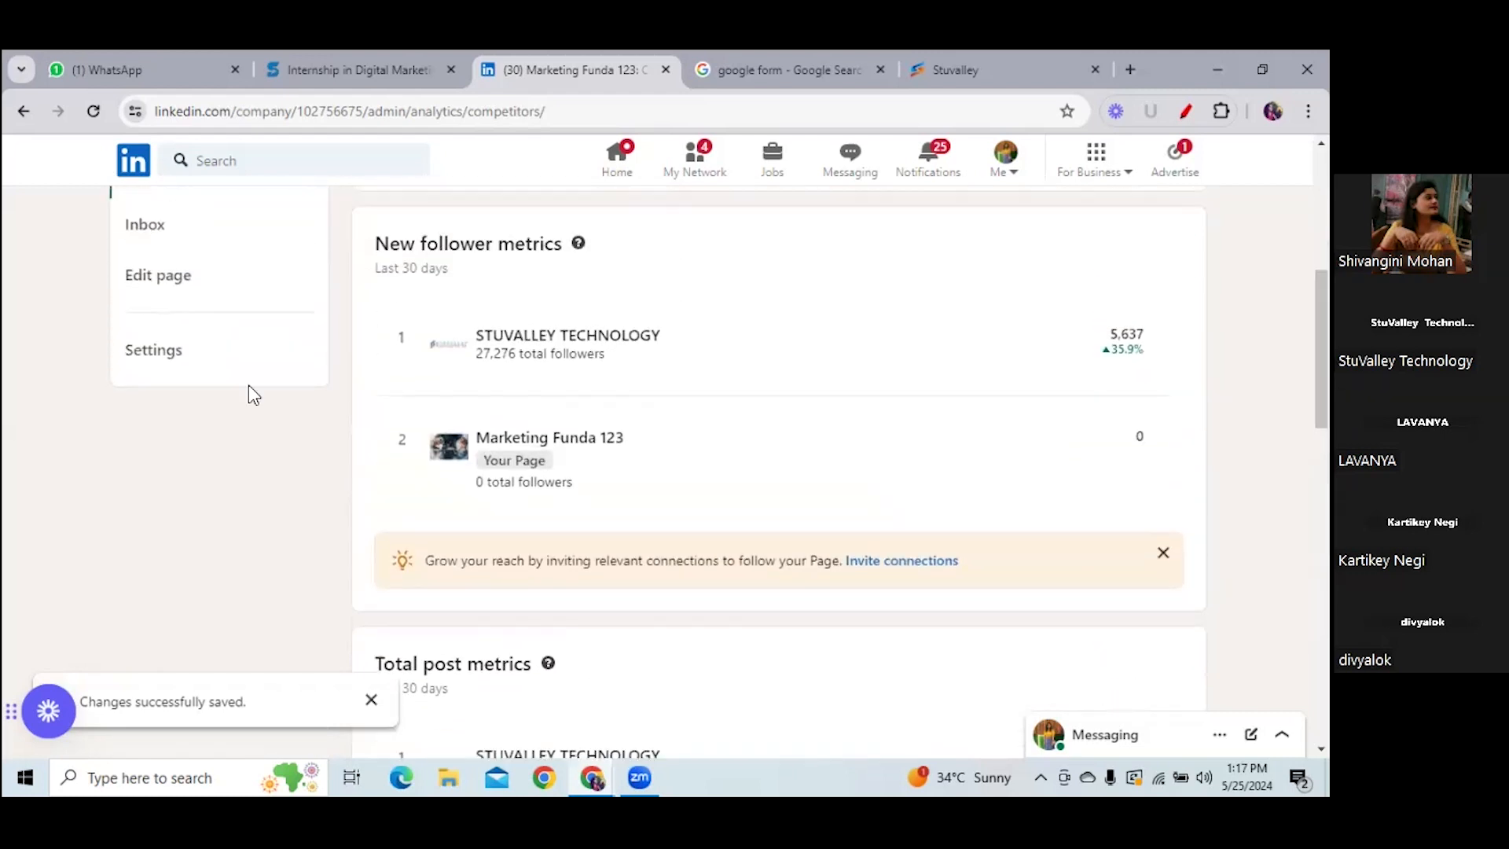
- Go to Settings > Manage admins and start the Add Page admin dialog
click(153, 349)
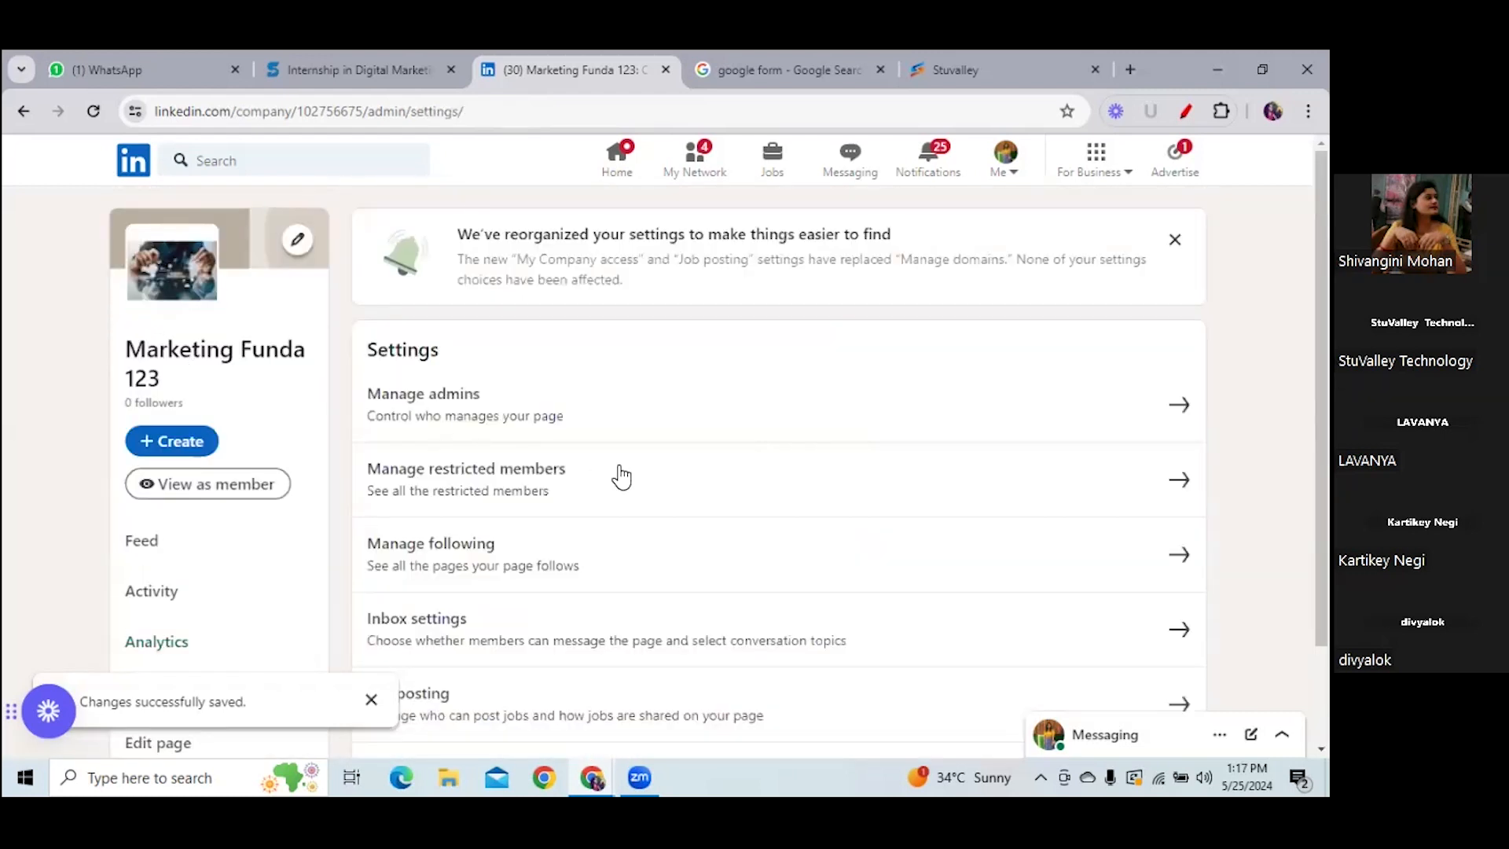
click(659, 425)
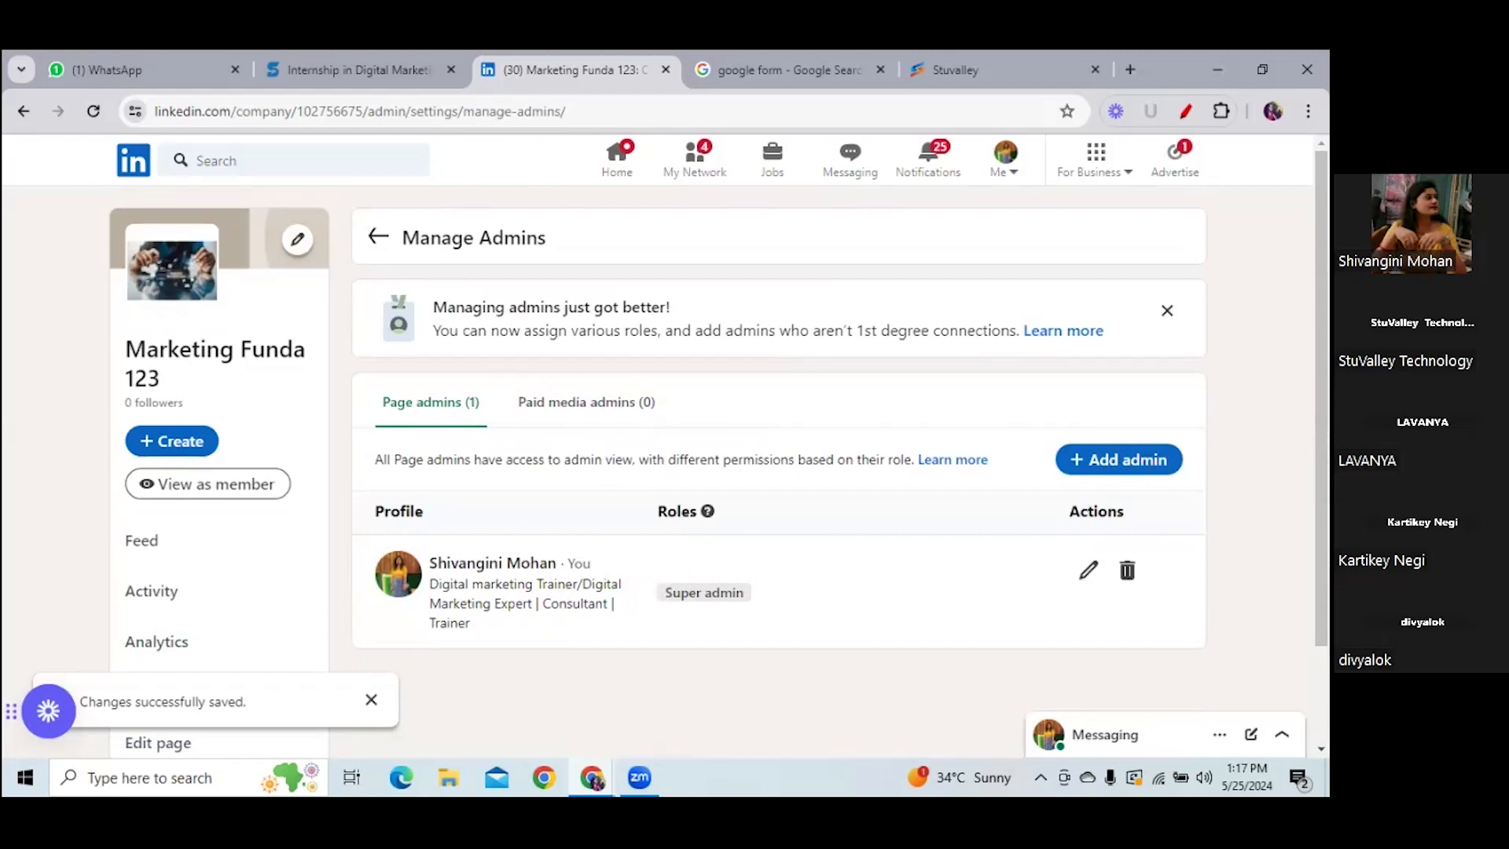
click(1119, 458)
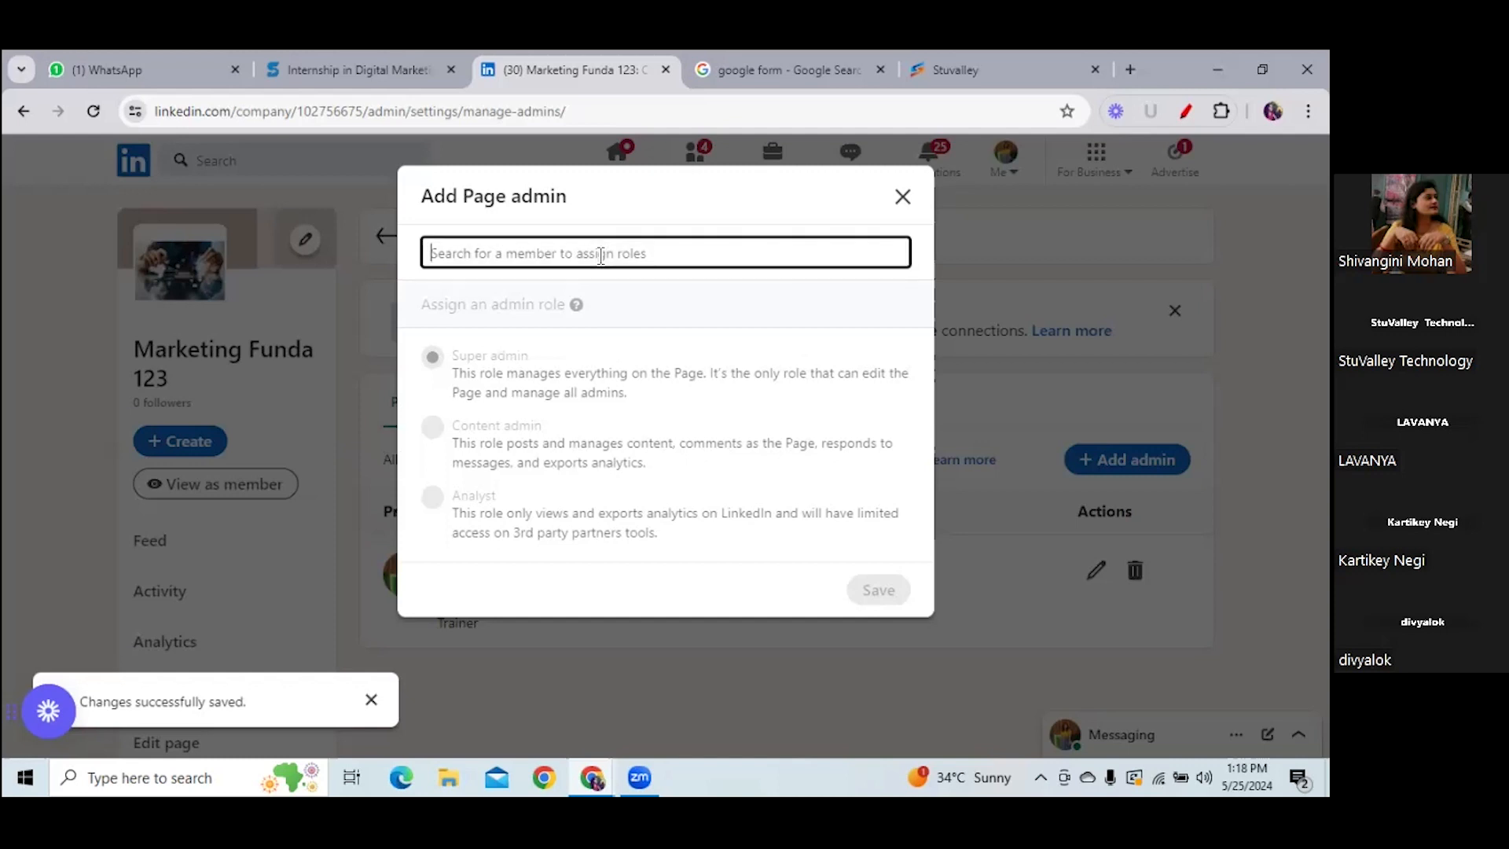
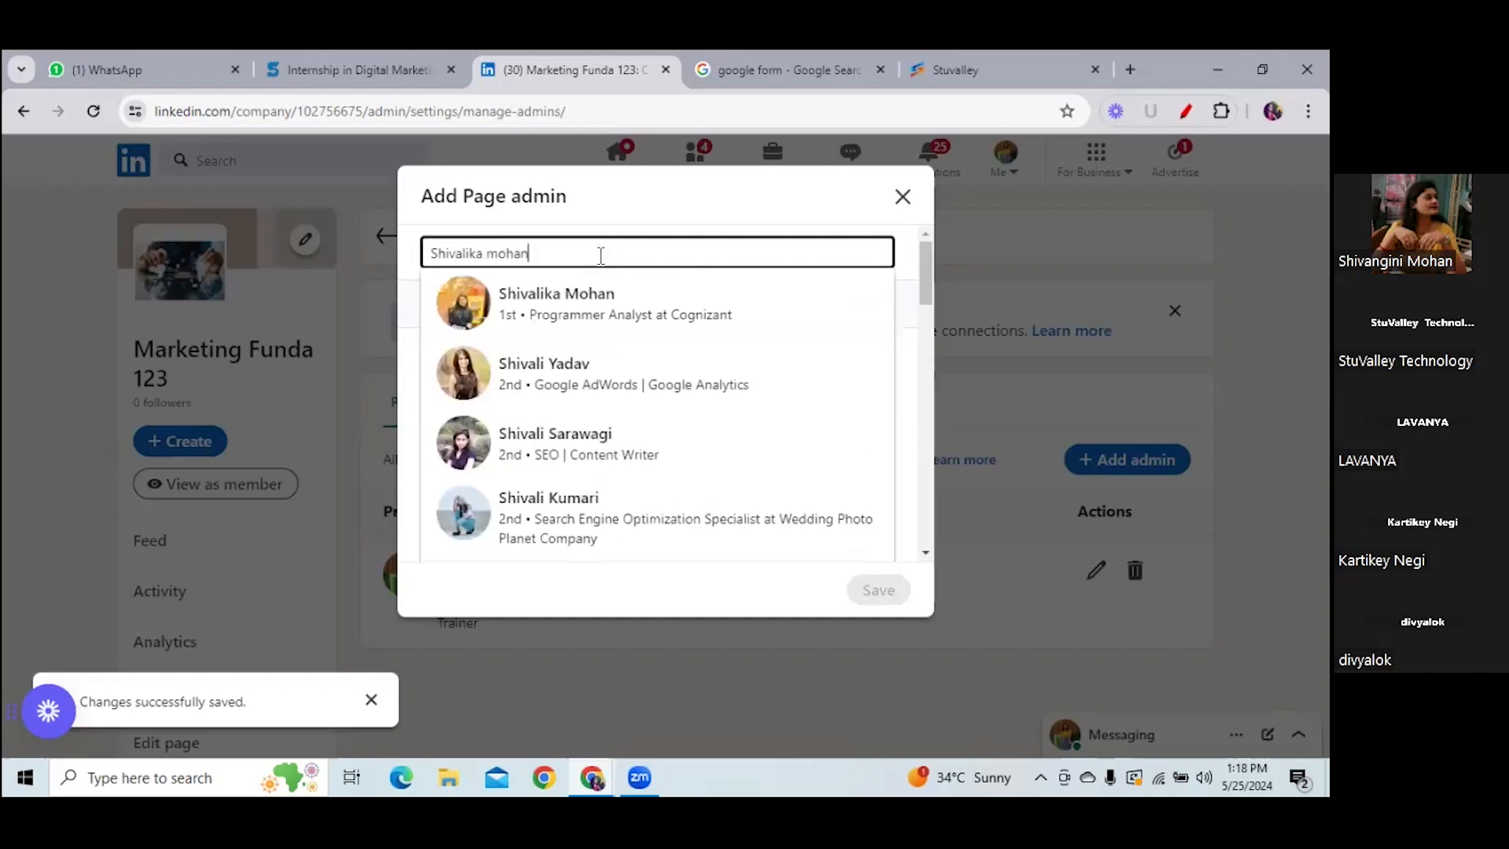
- Search for the connection by name and save them as a Content admin
click(552, 303)
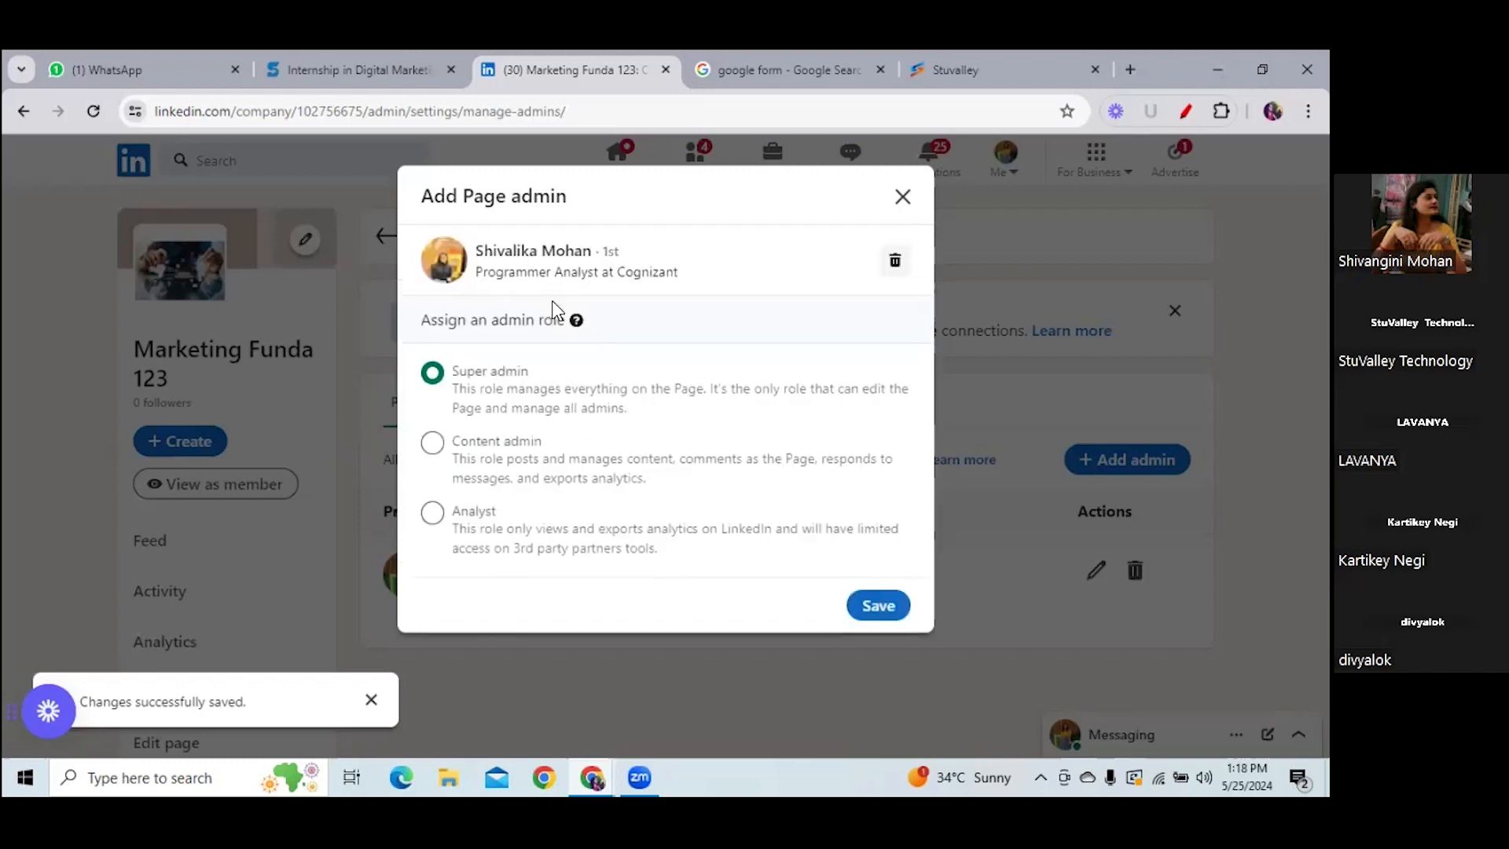
click(433, 441)
click(884, 610)
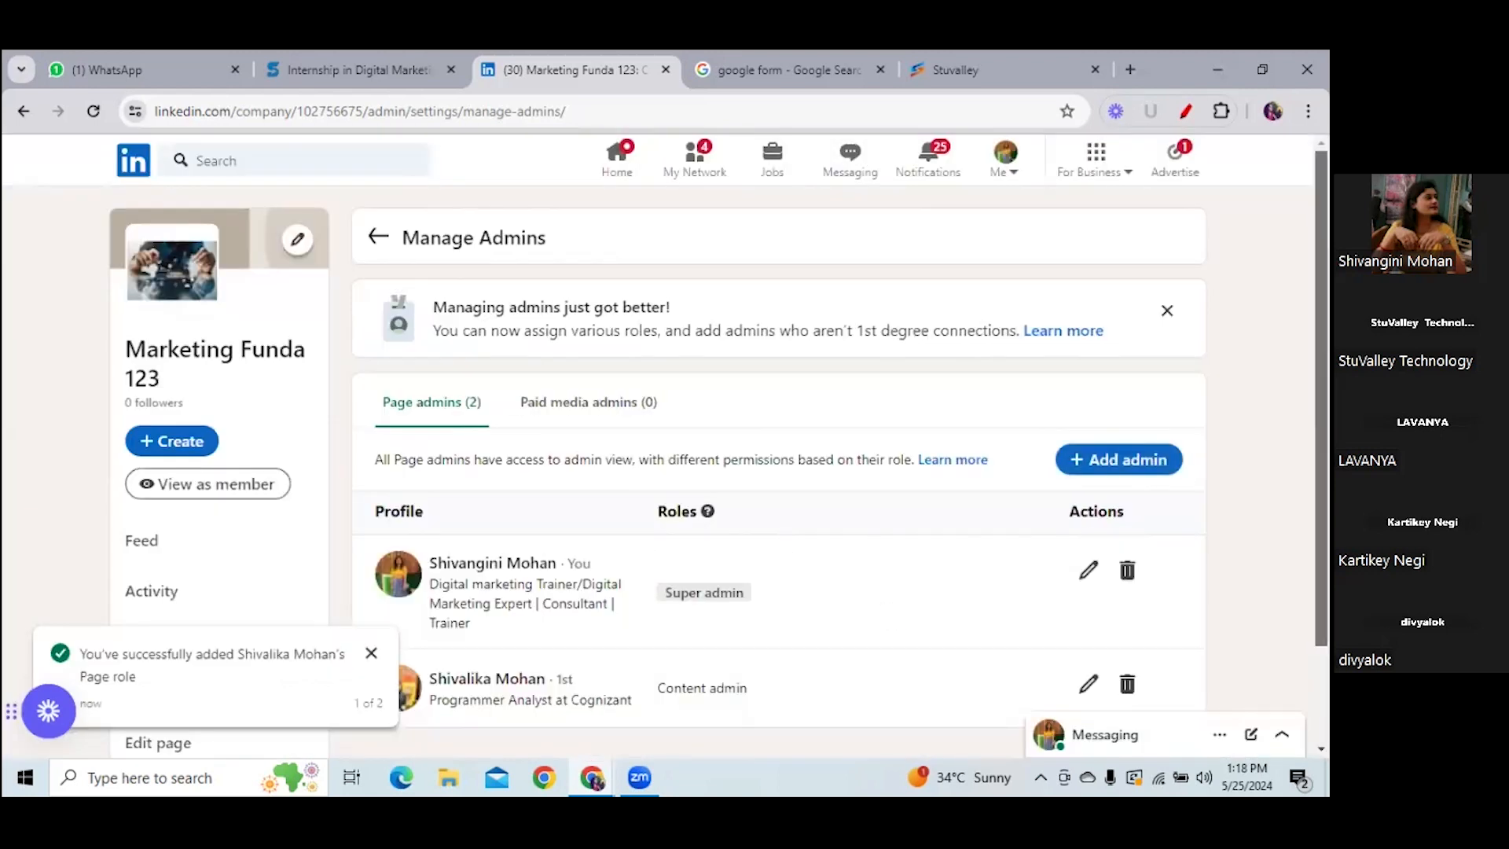
scroll(659, 604, down, 3)
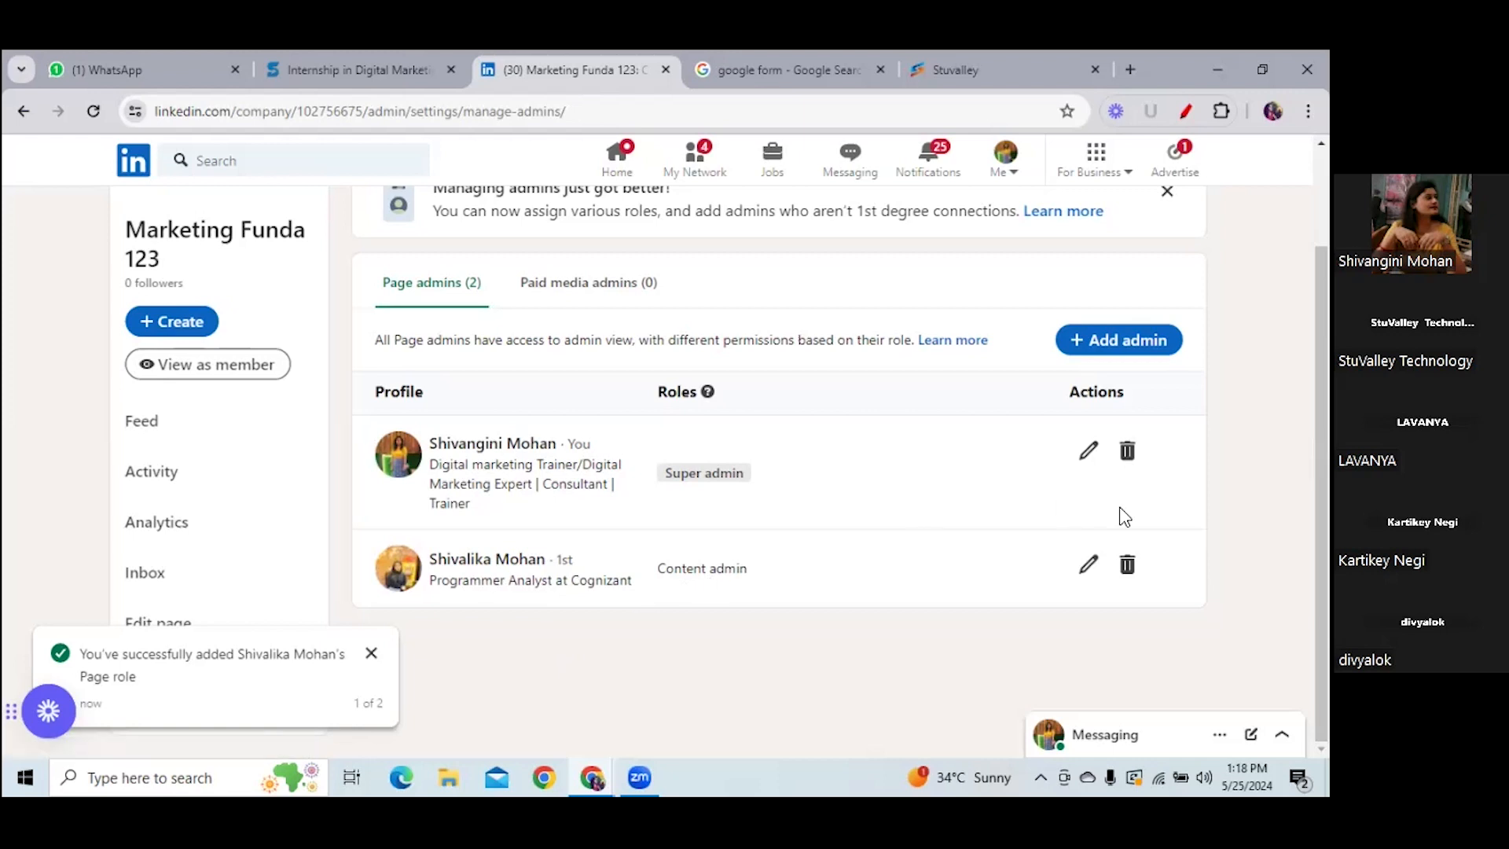
- Remove the second admin, dismiss the confirmation toast, and switch to View as member
click(1127, 564)
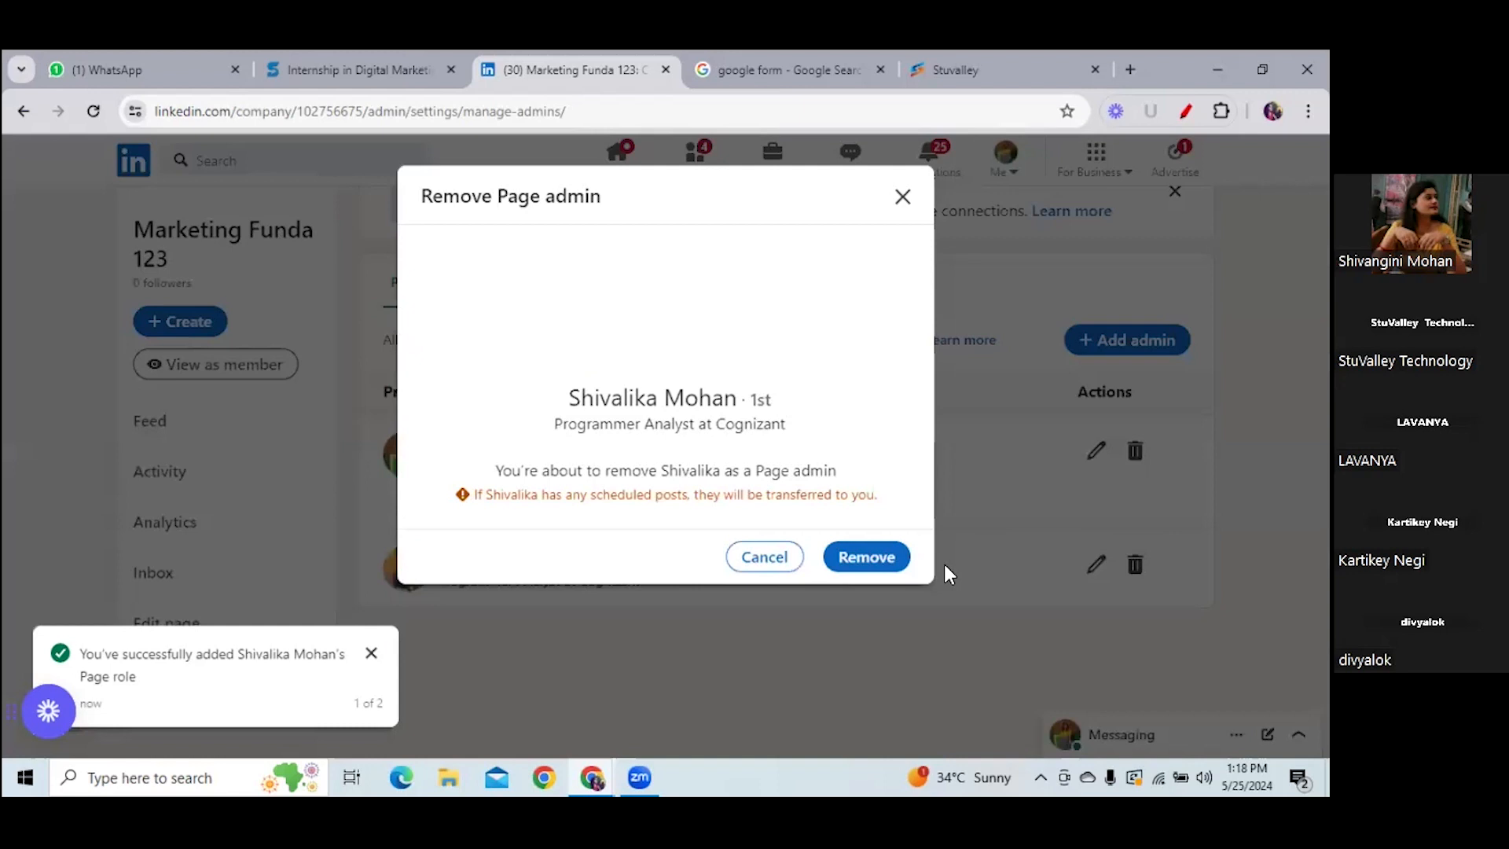
click(864, 558)
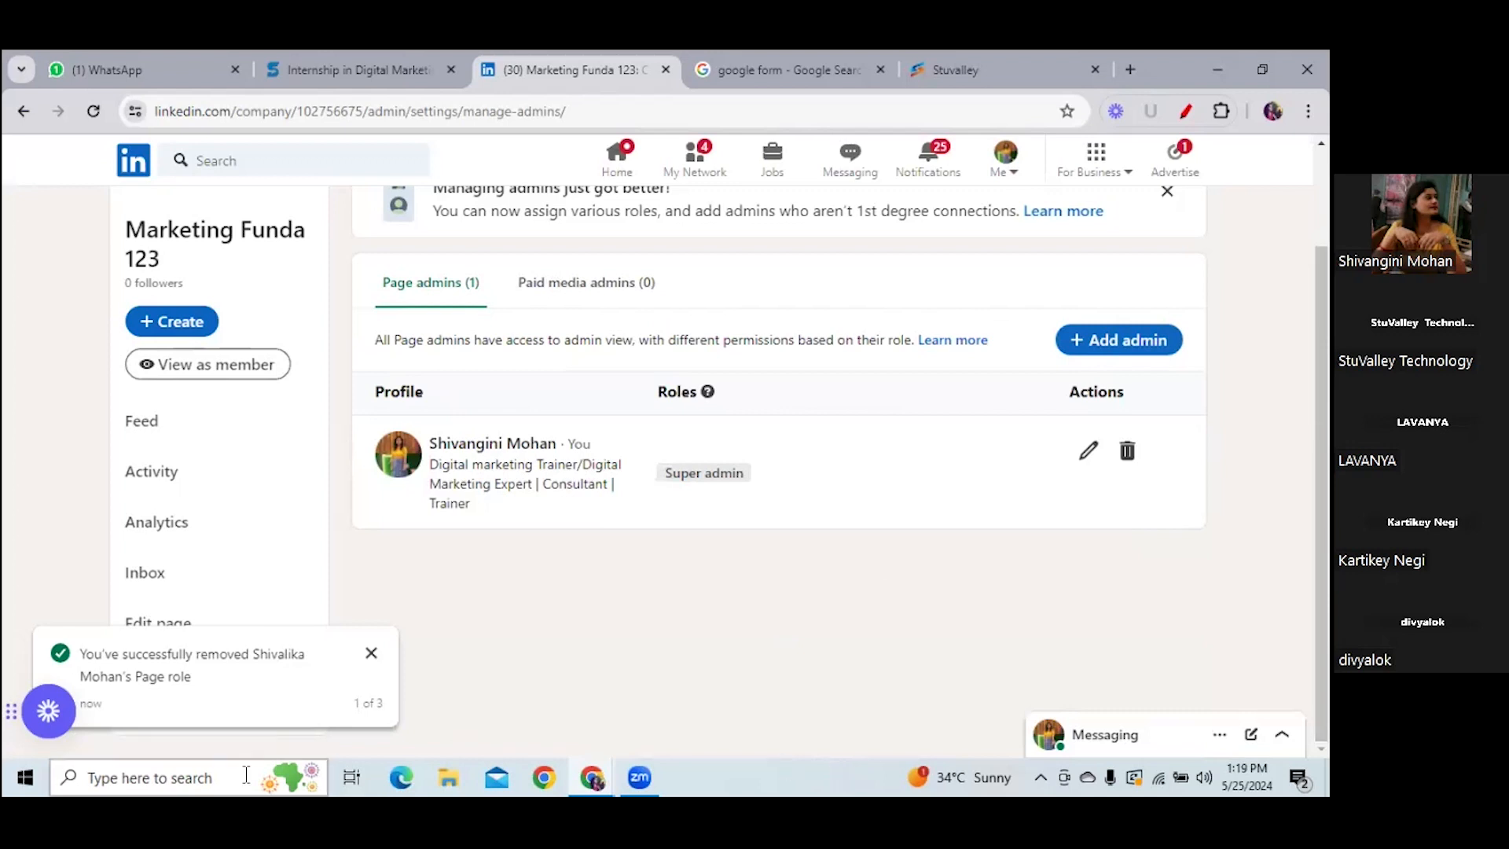
click(374, 655)
click(227, 374)
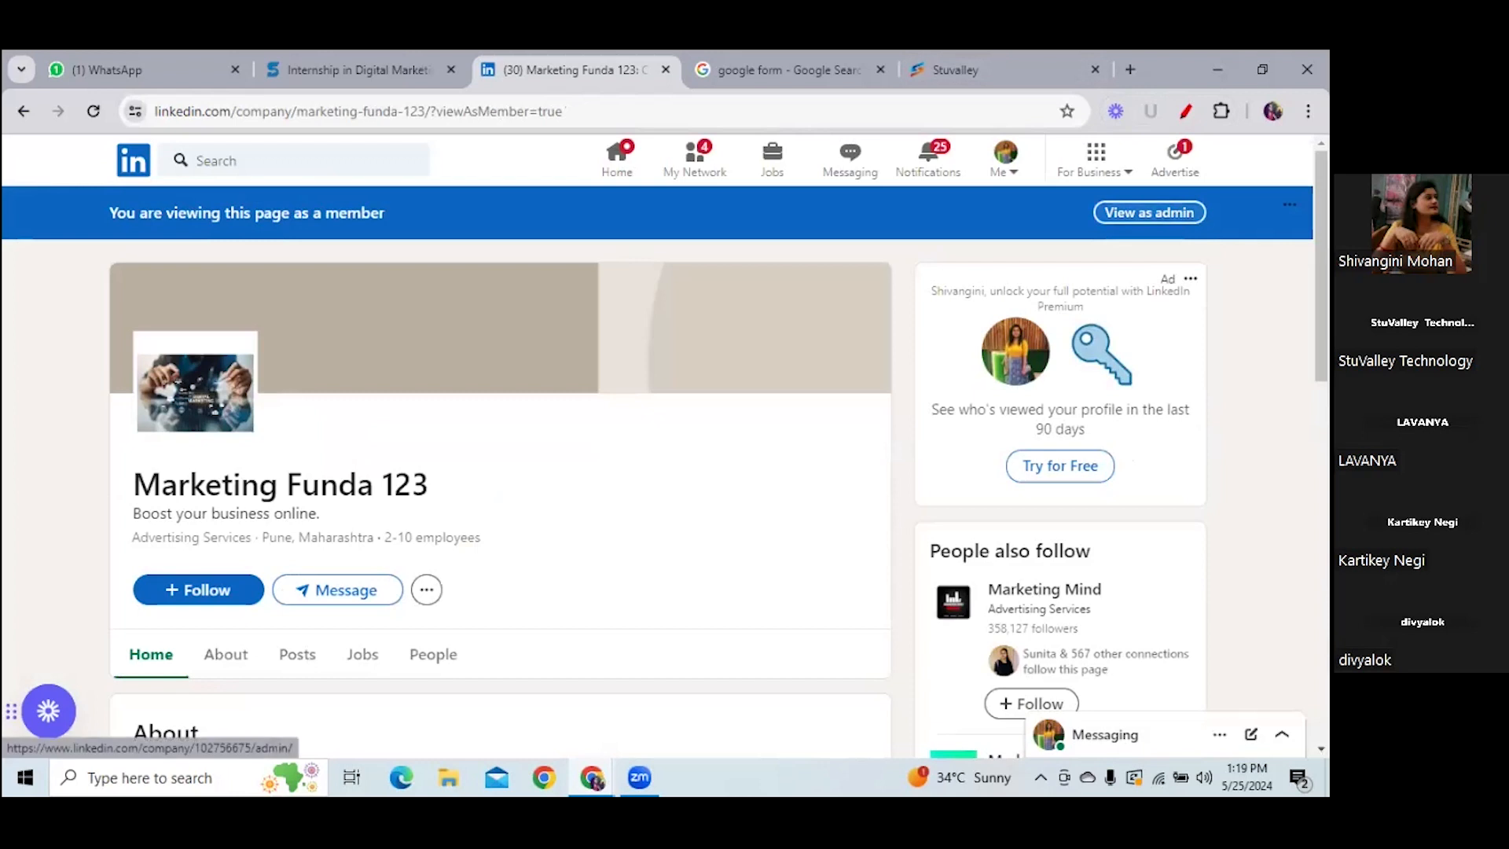
click(1132, 213)
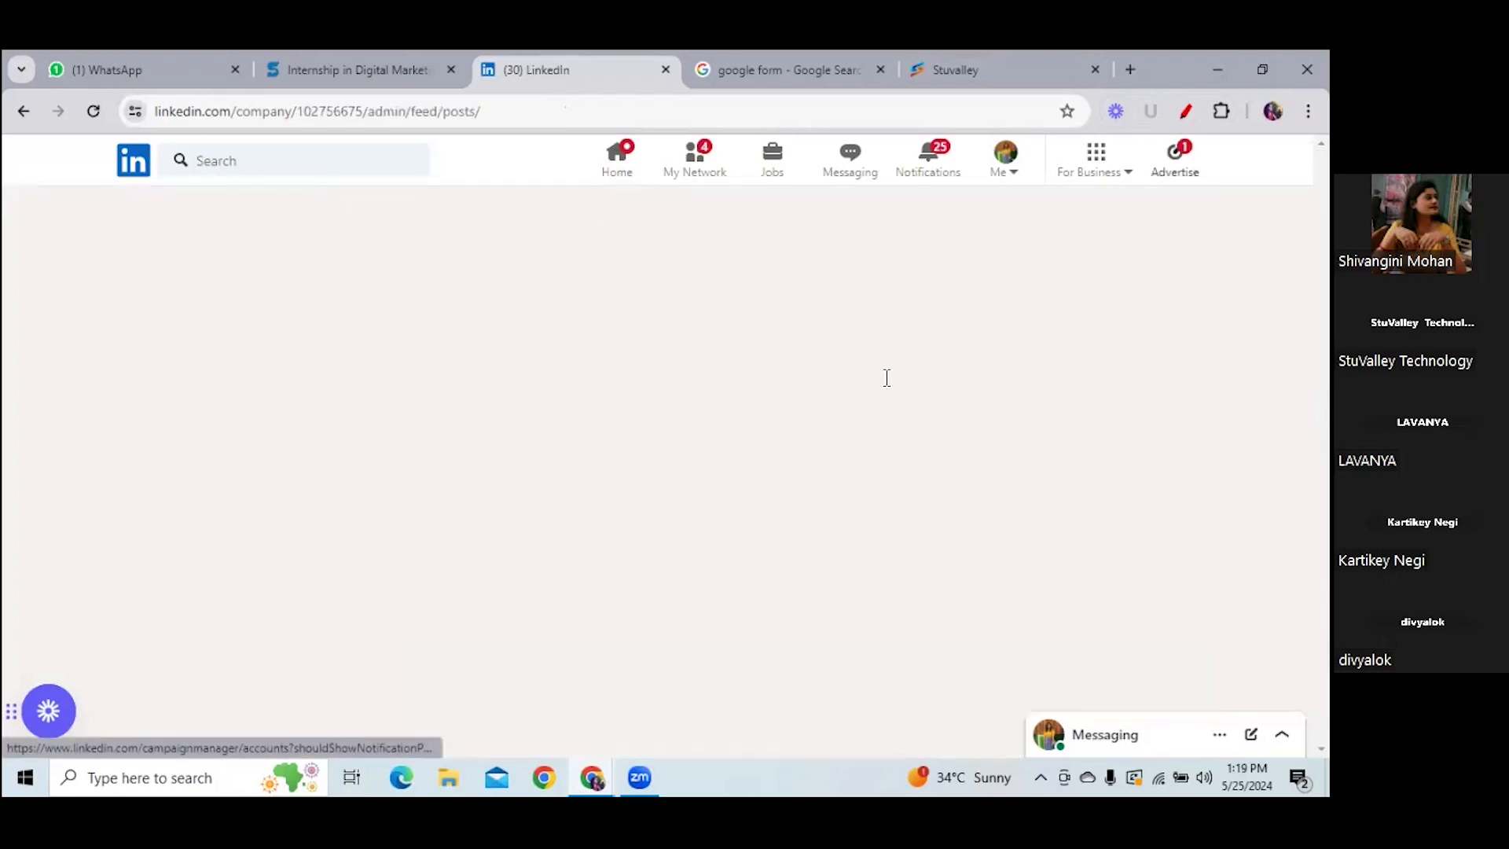
scroll(251, 563, down, 3)
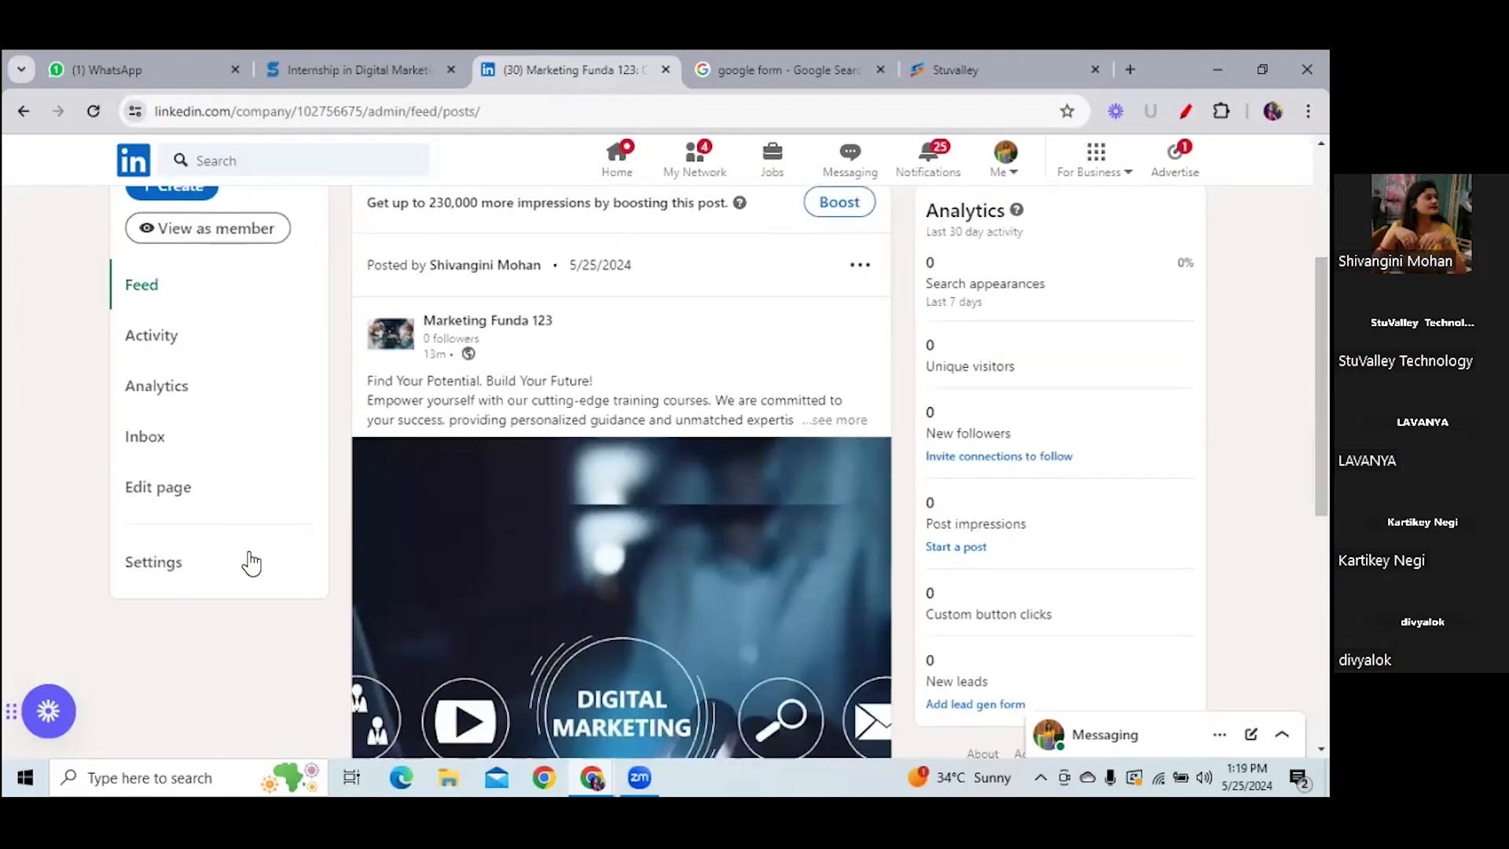
click(161, 561)
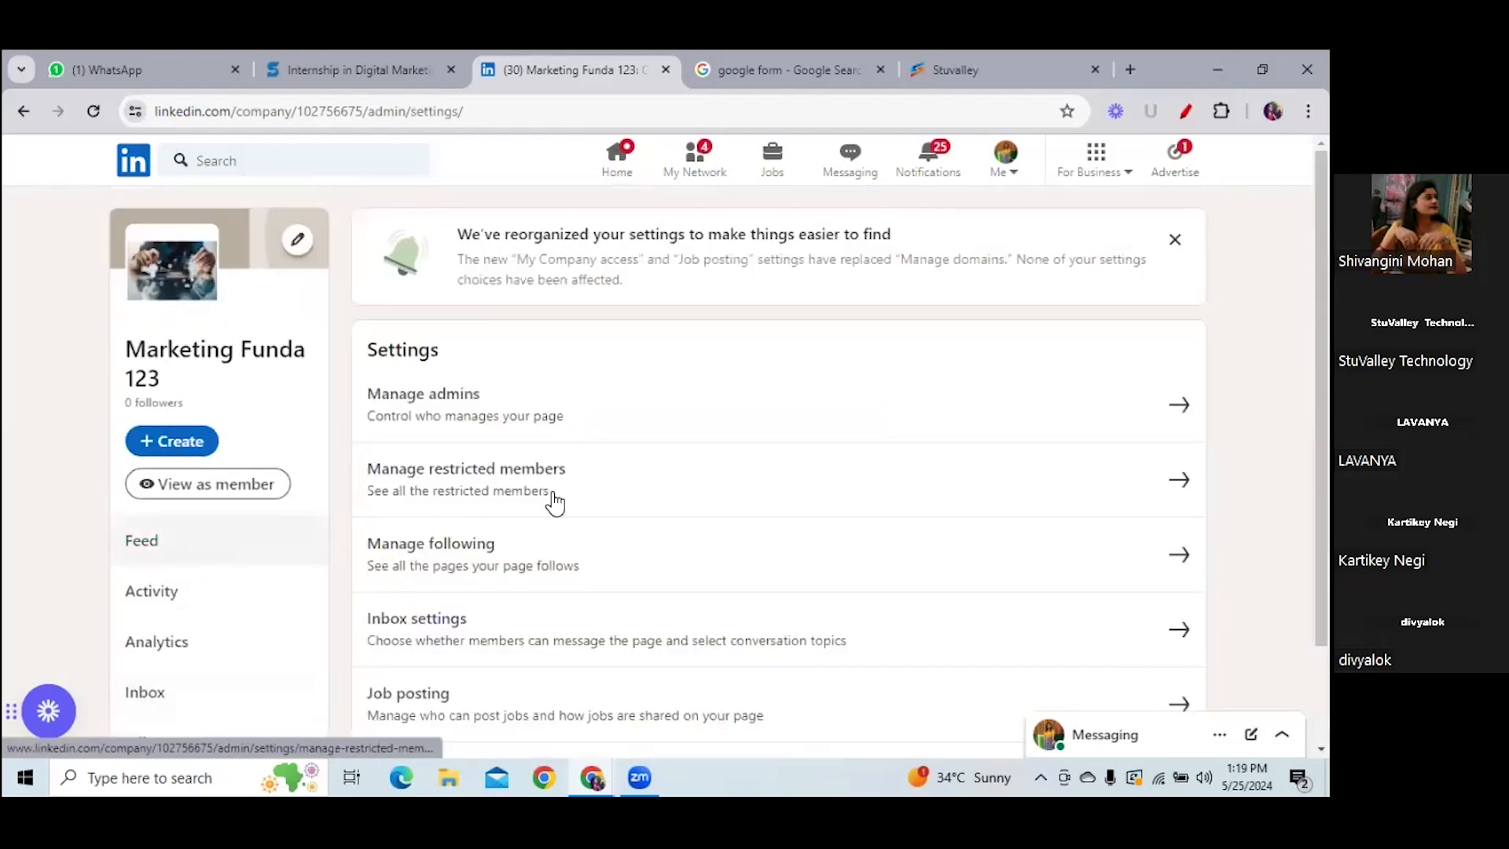
scroll(719, 471, down, 2)
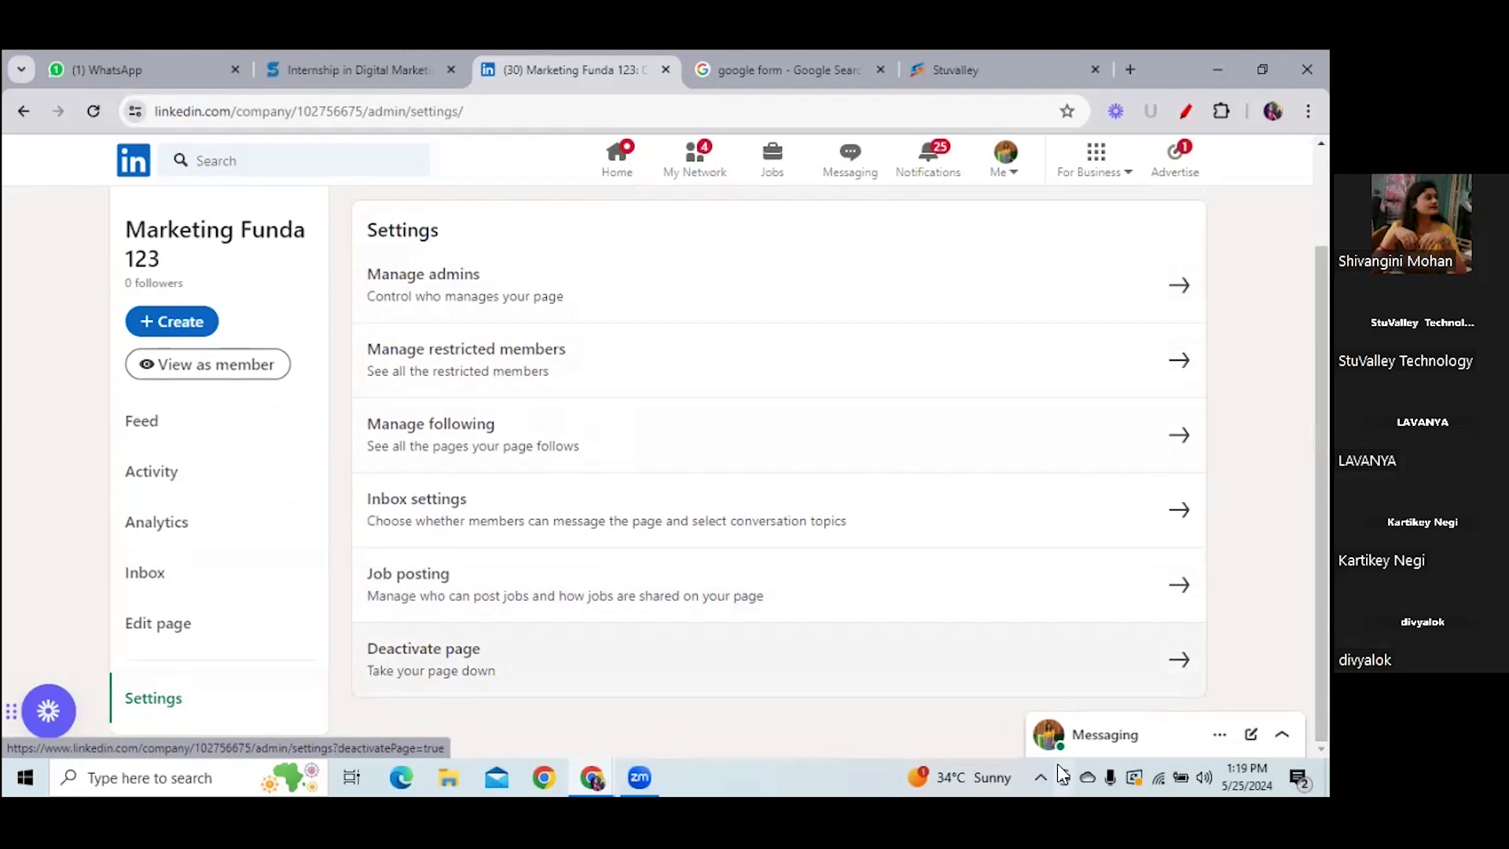
click(653, 658)
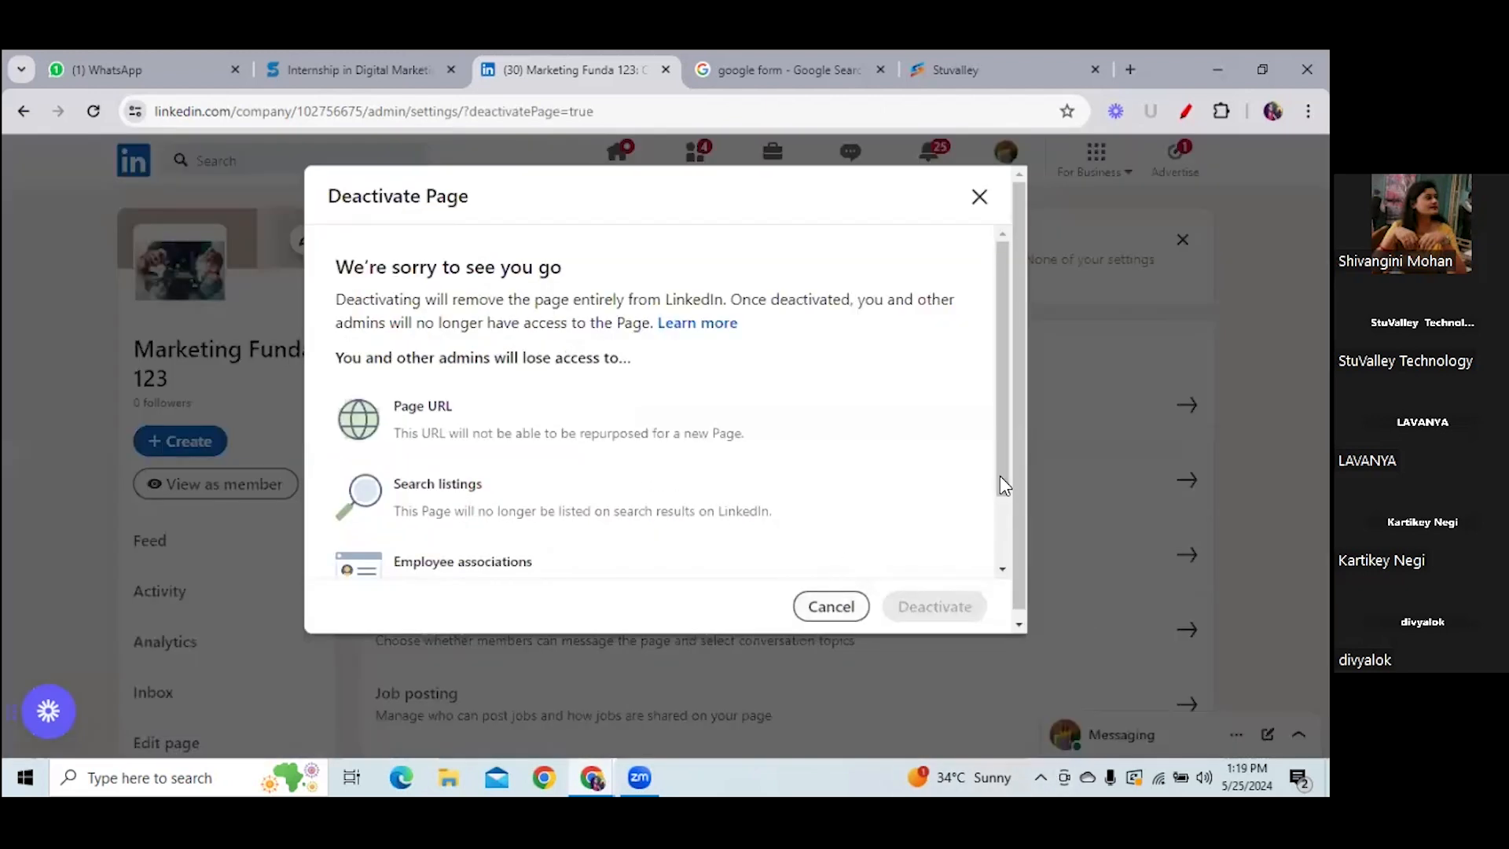
scroll(452, 496, down, 2)
click(346, 545)
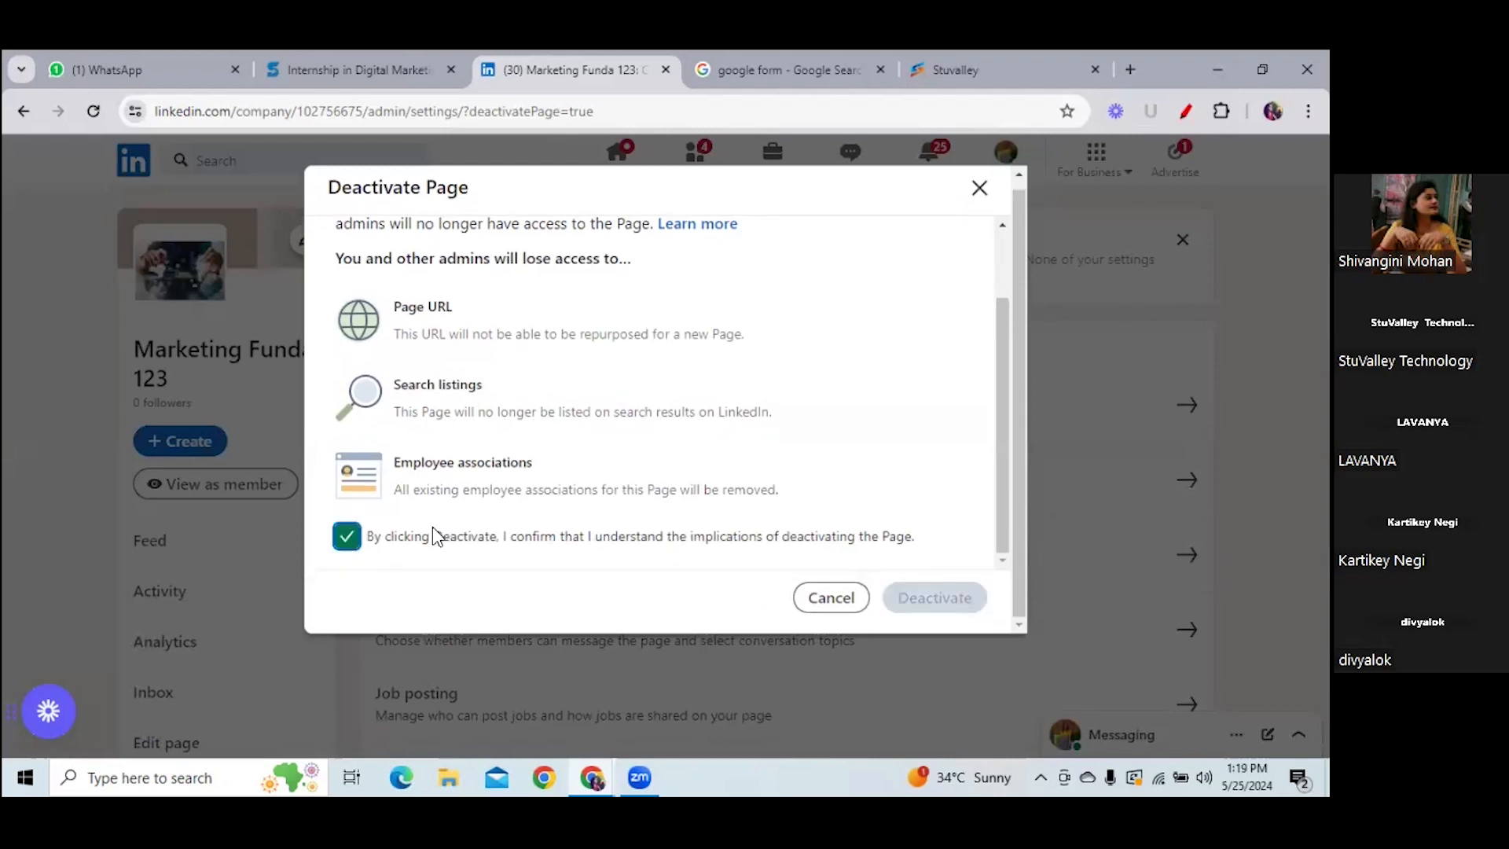
click(979, 188)
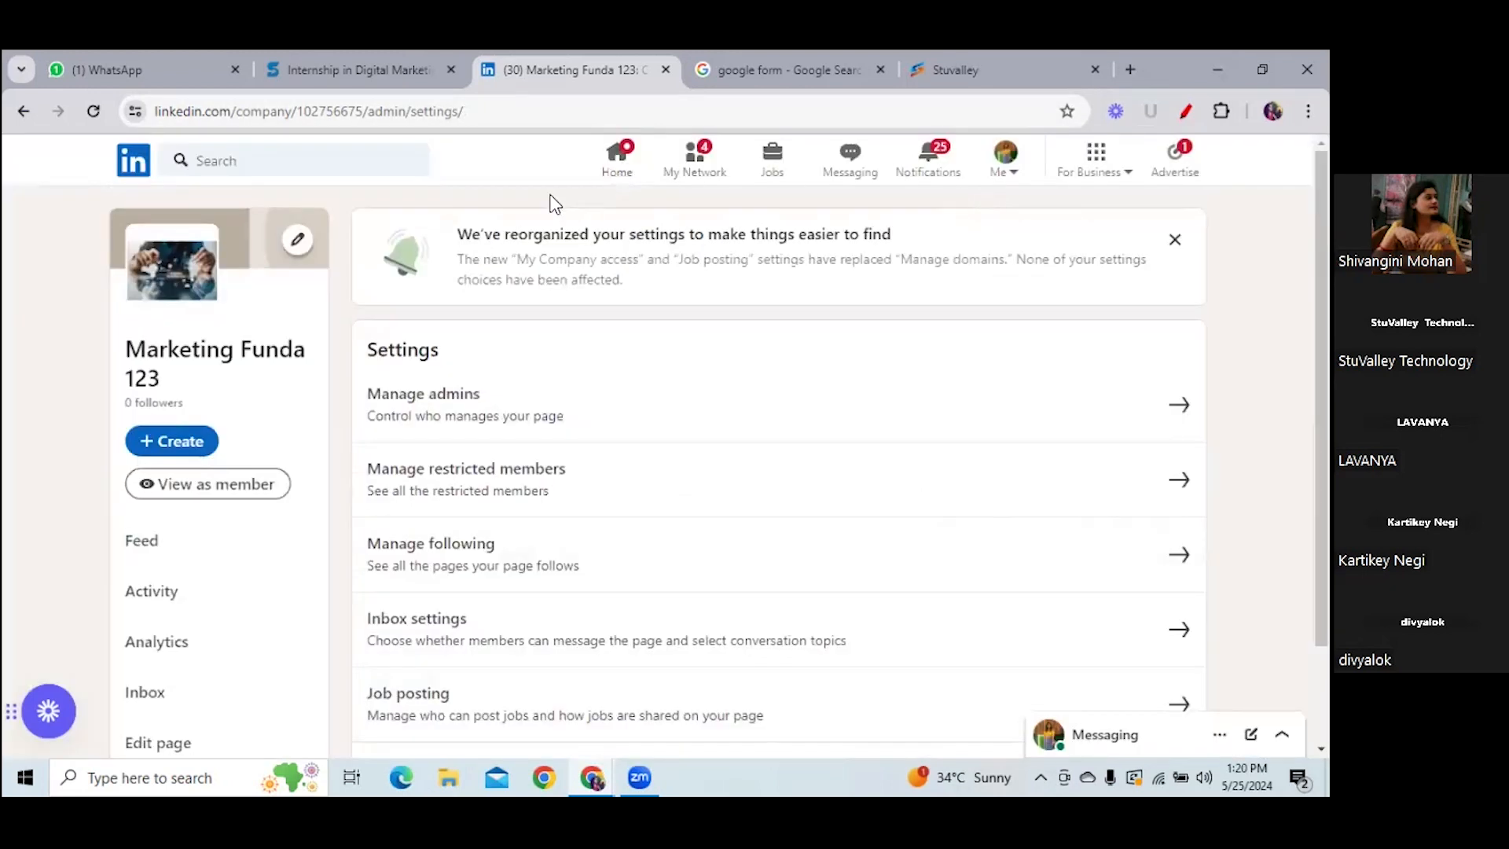
click(224, 489)
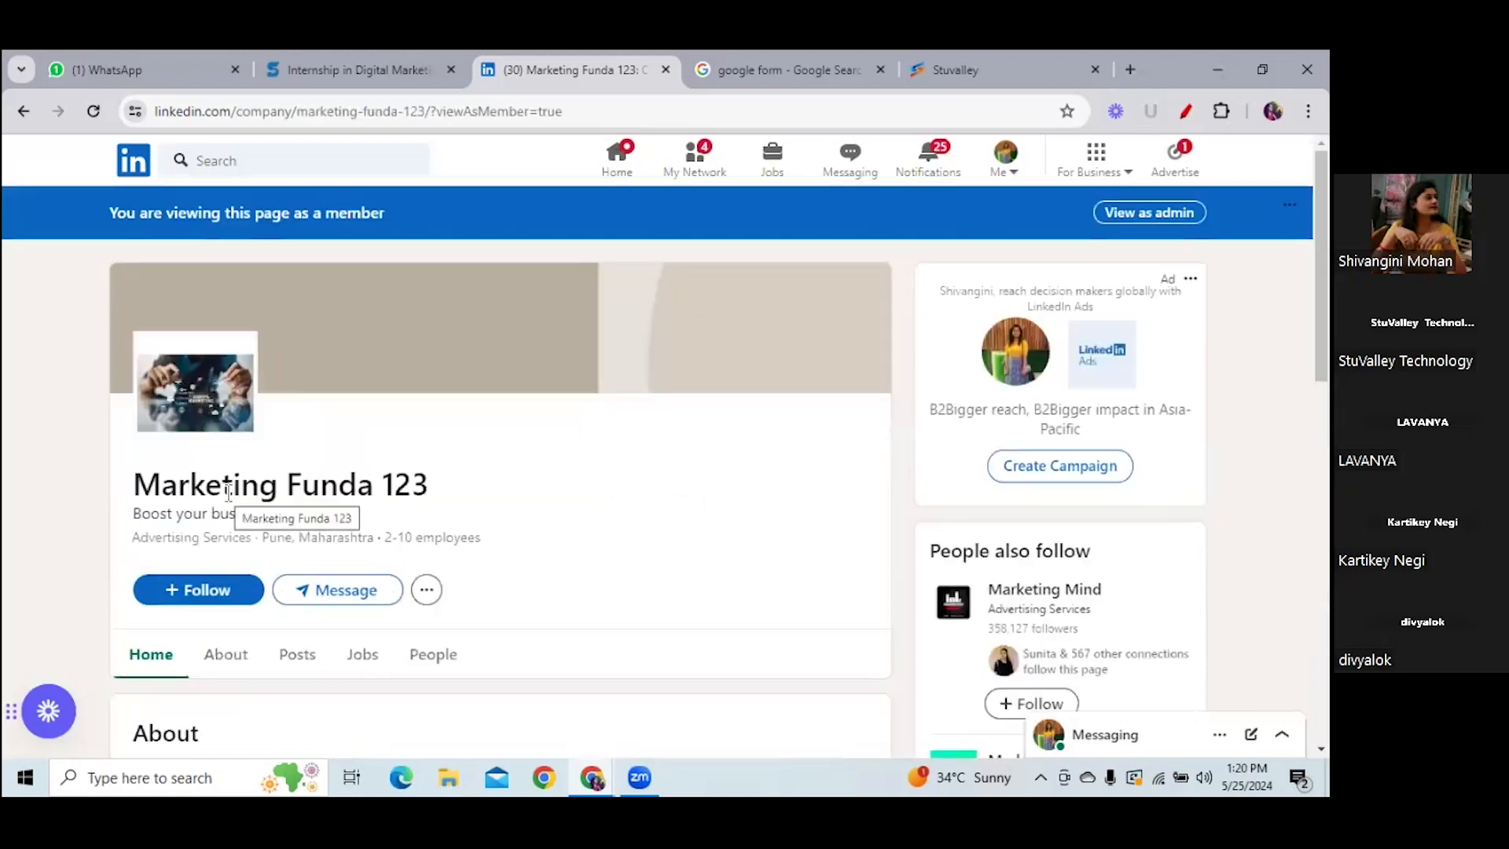
- Follow Marketing Funda 123 as a member, declining post notifications
click(197, 589)
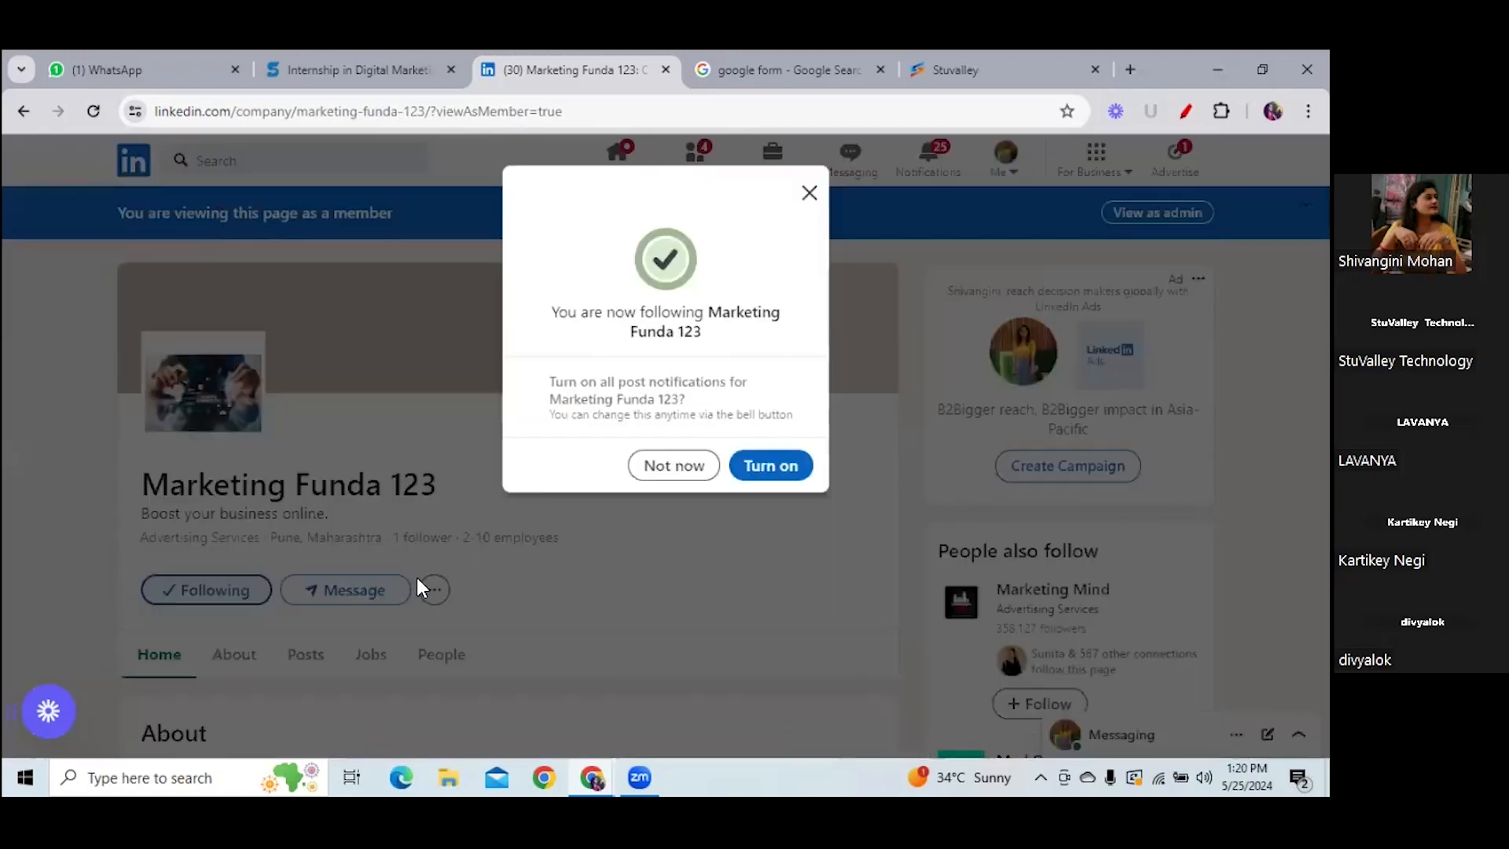
click(676, 468)
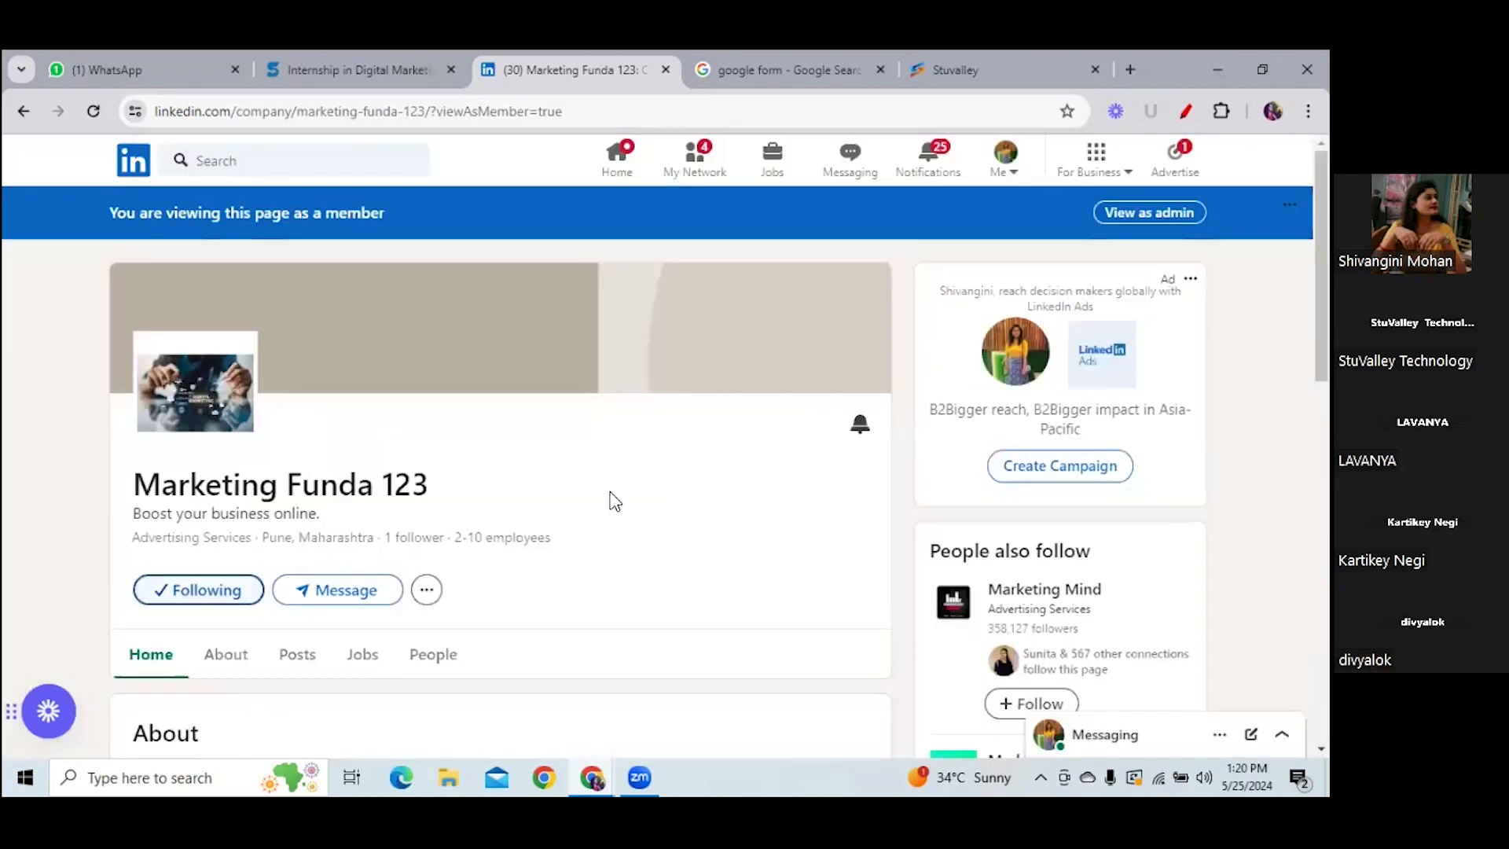
click(426, 591)
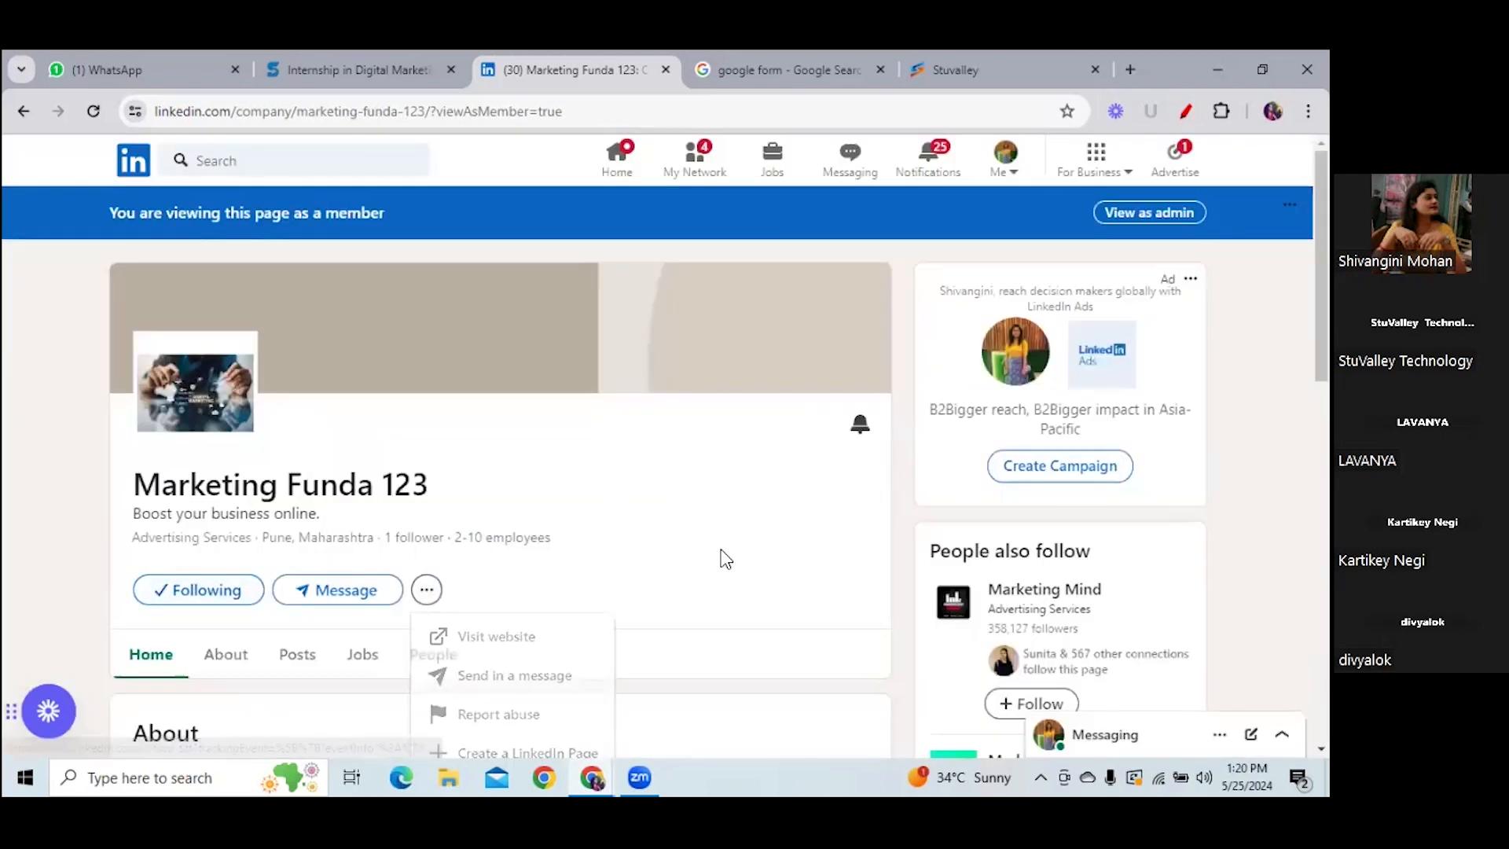
- Confirm the admin Followers analytics shows 1 total follower, then go to the Stuintern tab
click(1148, 212)
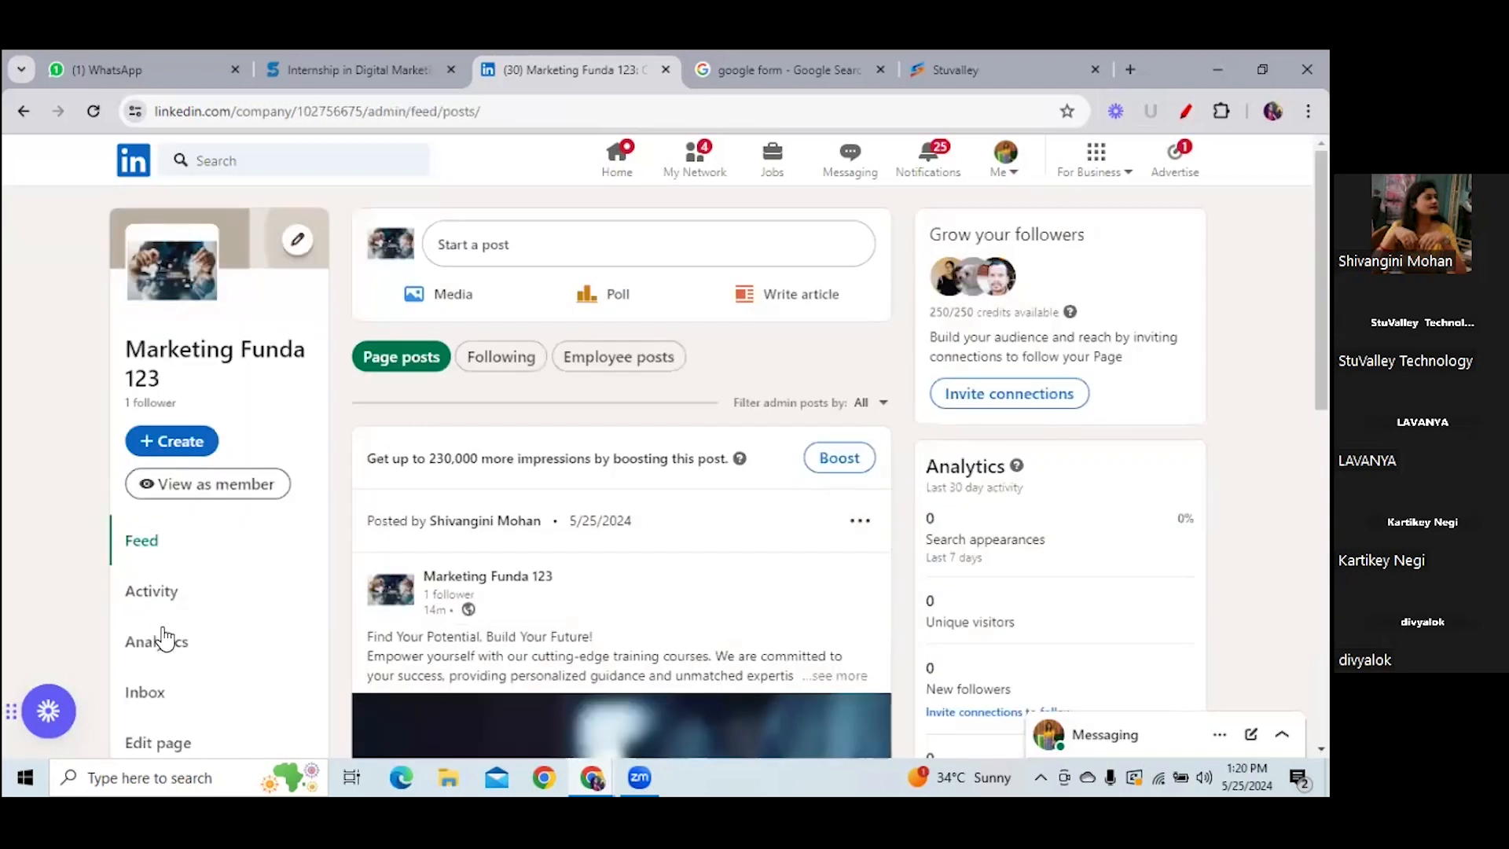
click(157, 647)
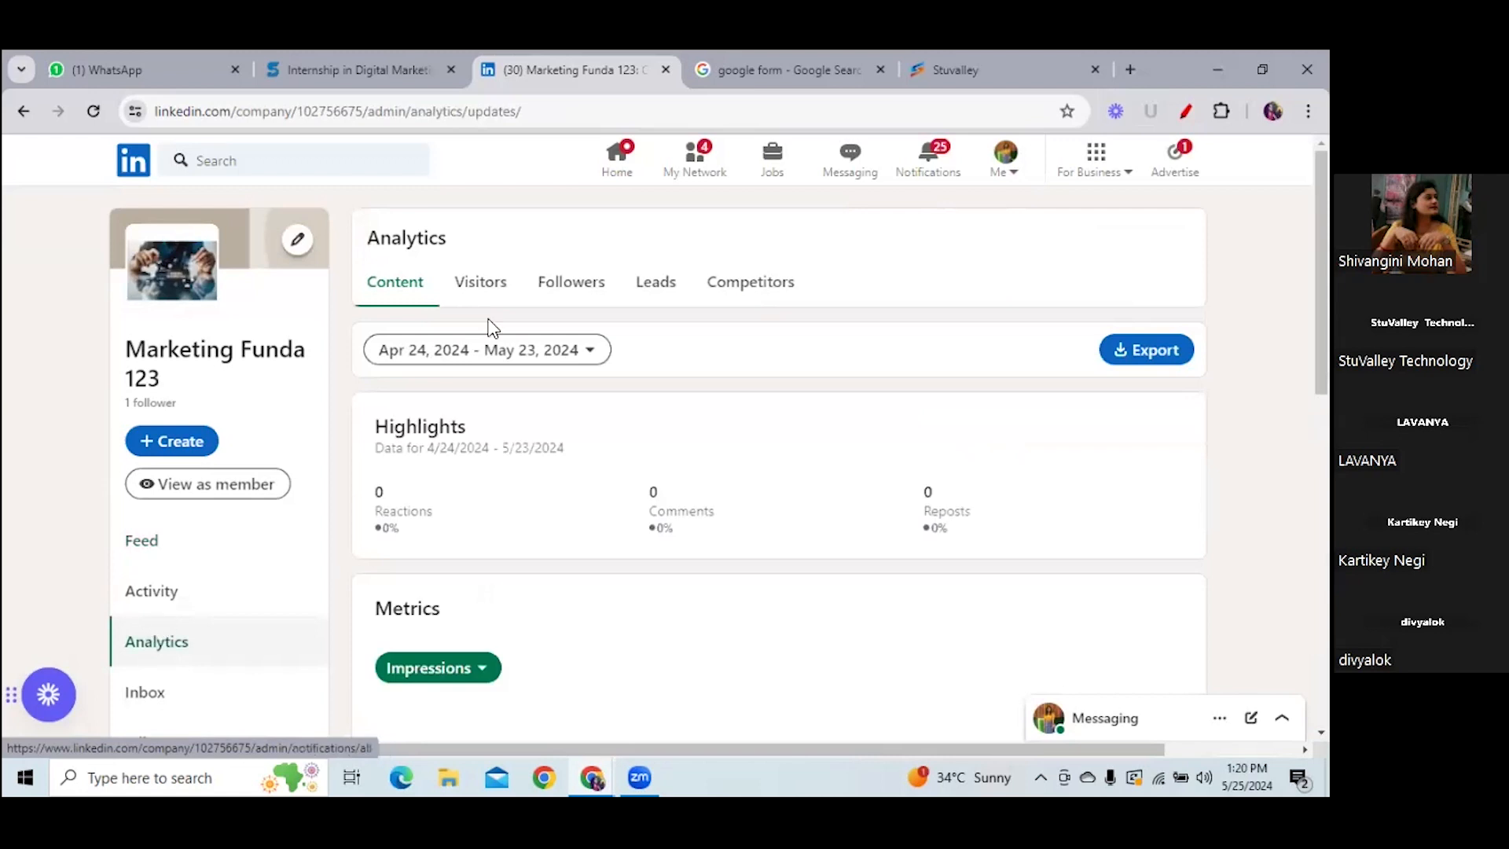
click(572, 284)
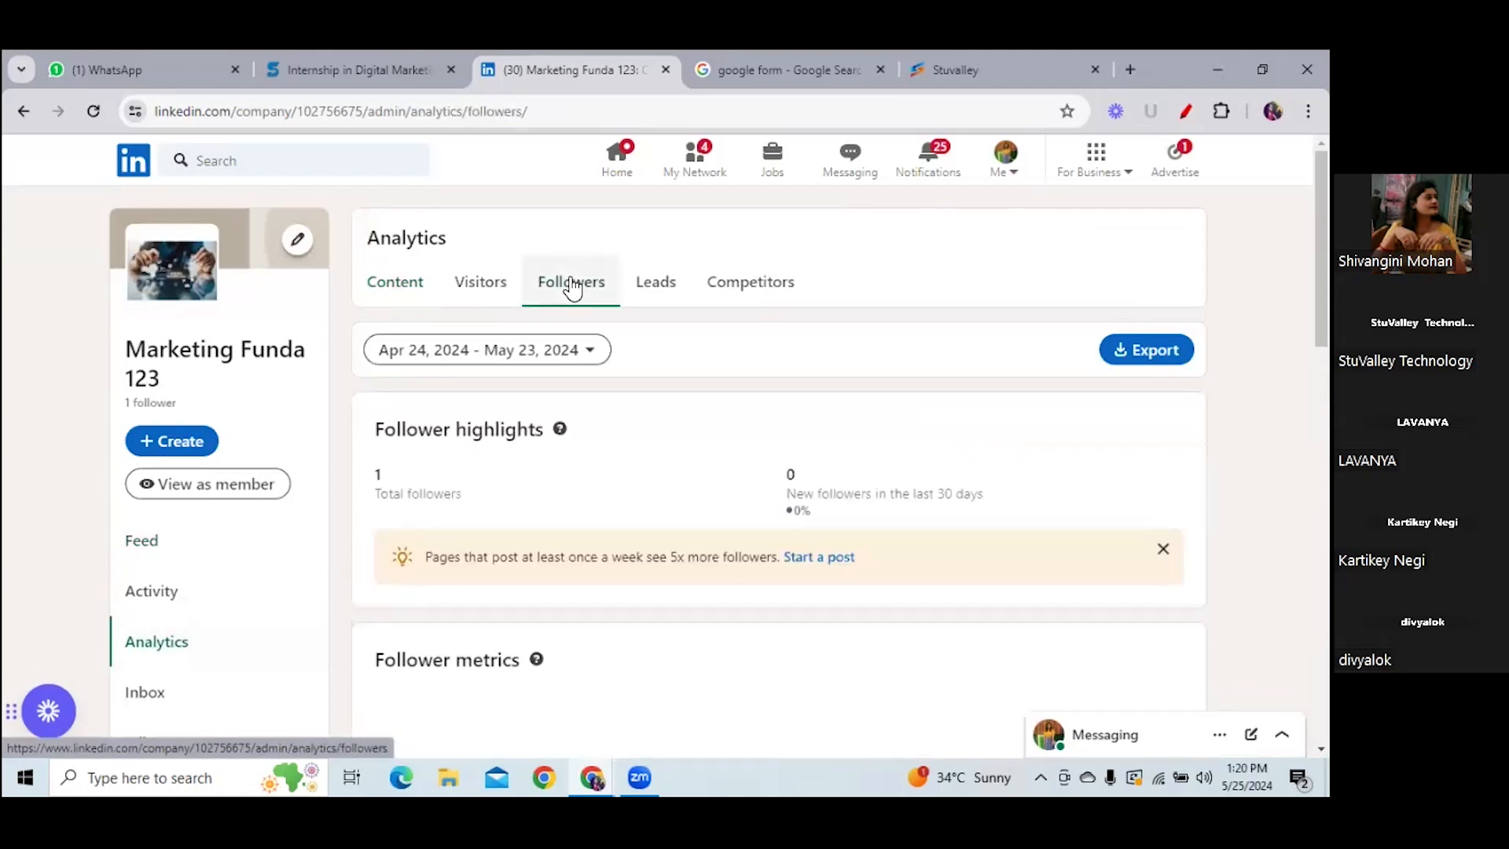
double_click(378, 474)
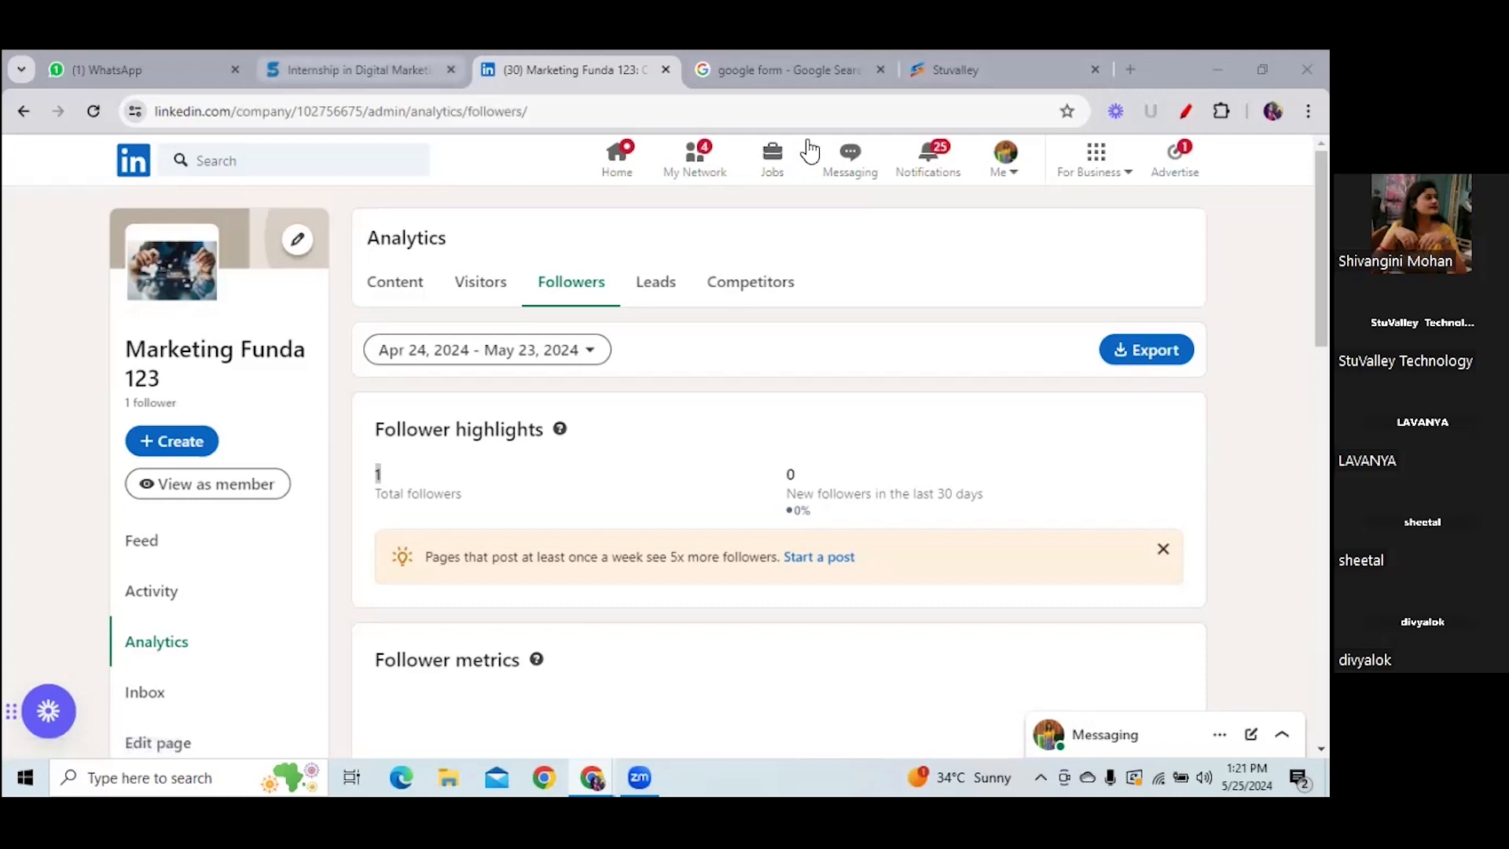
key(ctrl+shift+Tab)
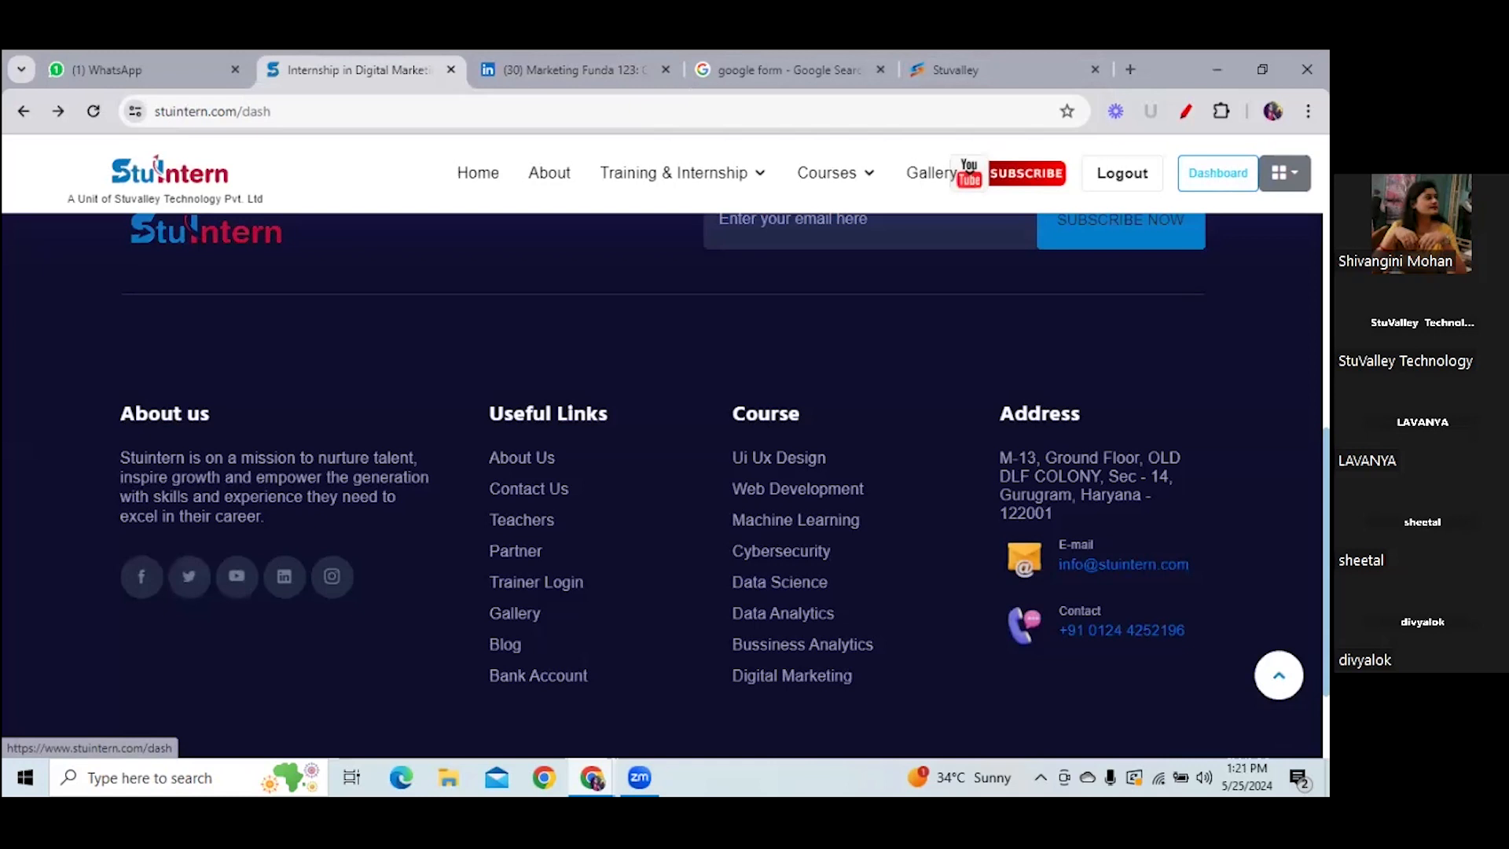
- Open Stuintern's Assignments page and locate the Facebook Assignment entry
drag(1326, 503, 1325, 259)
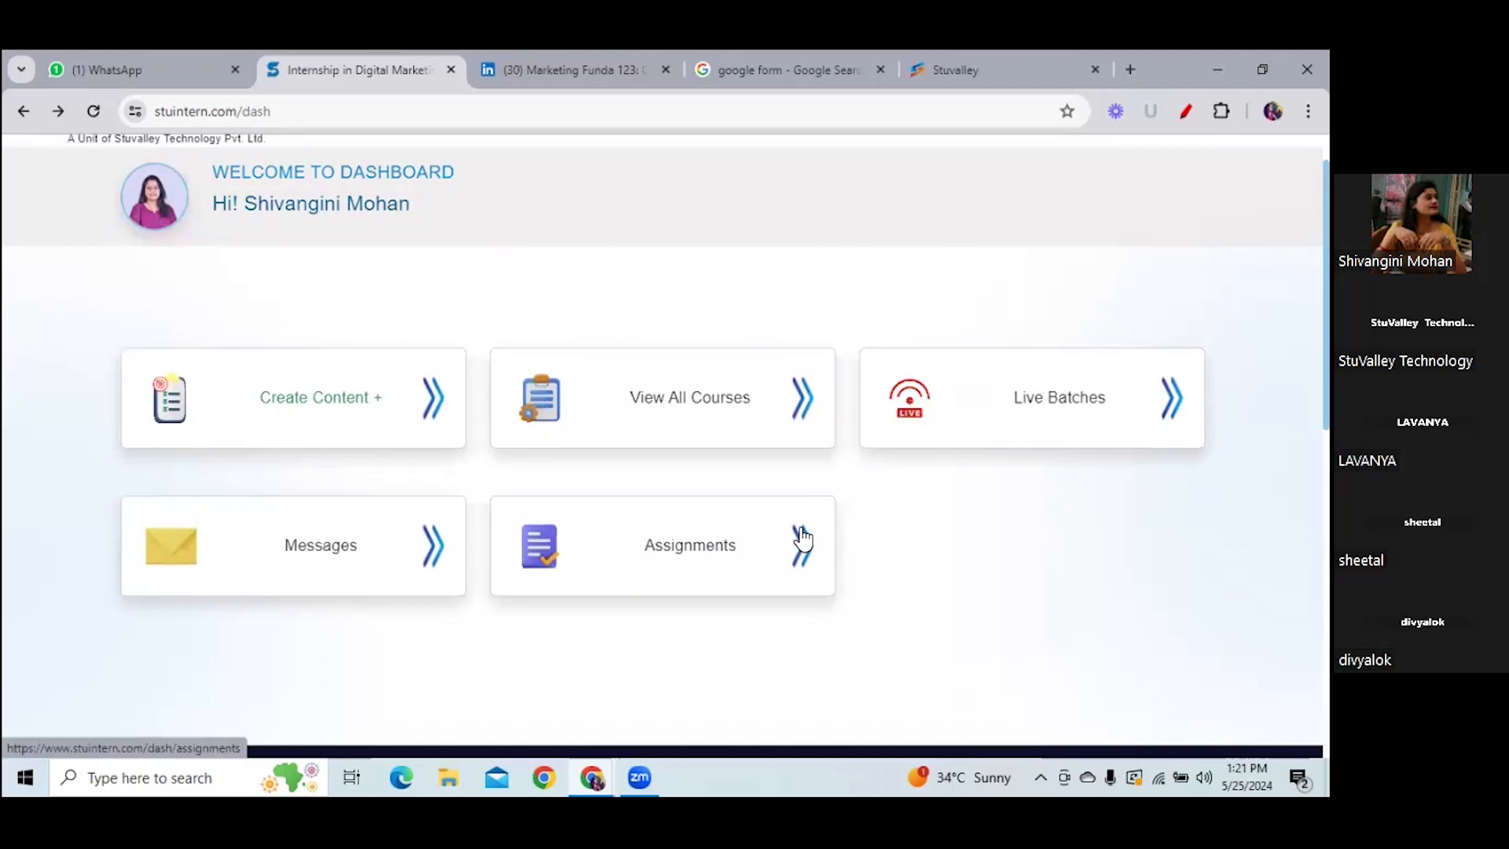
click(803, 541)
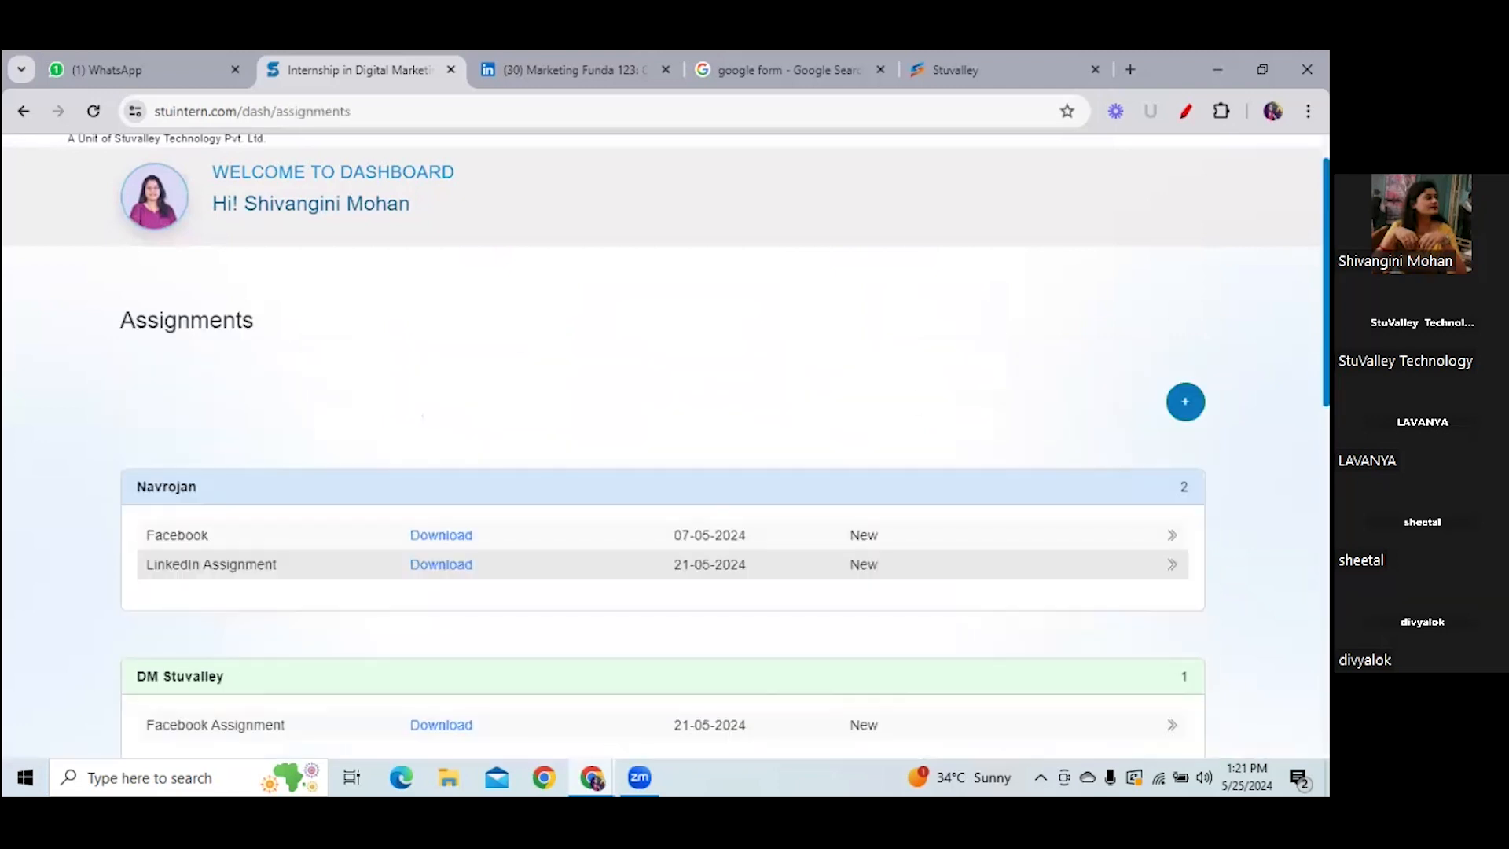
drag(1325, 283, 1326, 372)
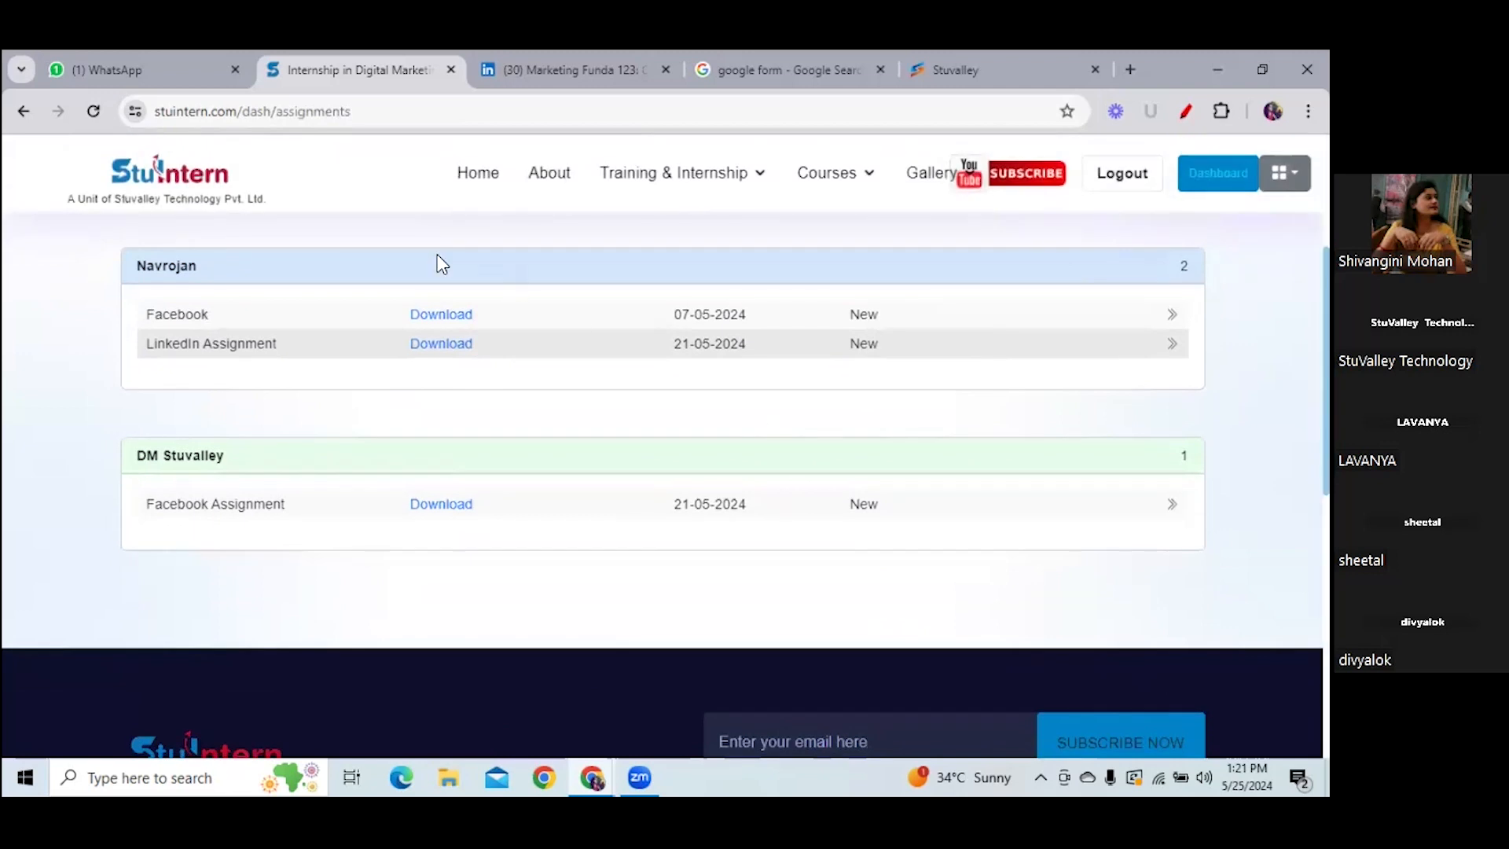
drag(168, 507, 294, 504)
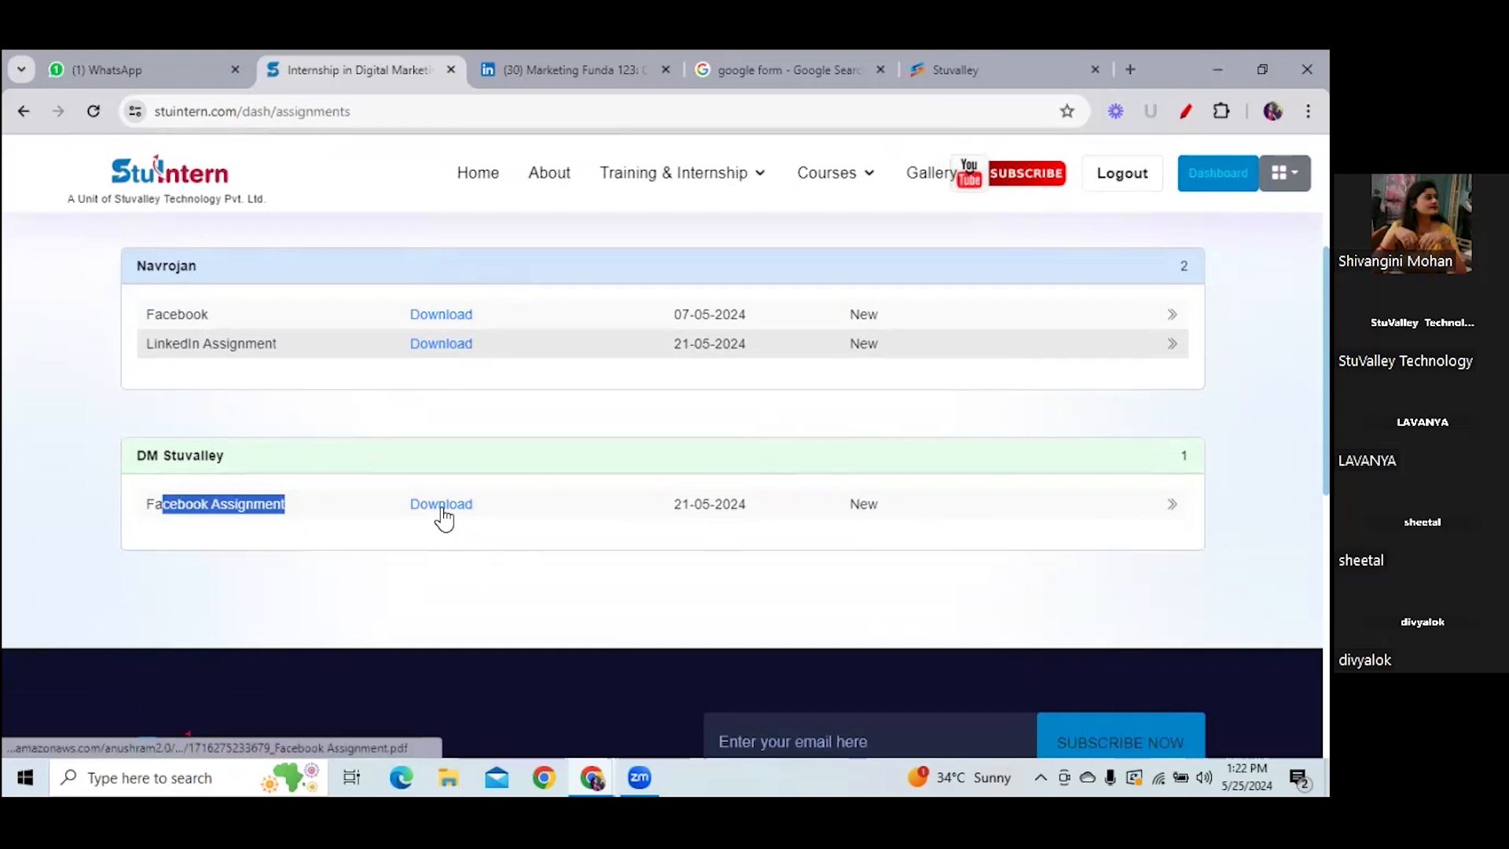
click(1005, 524)
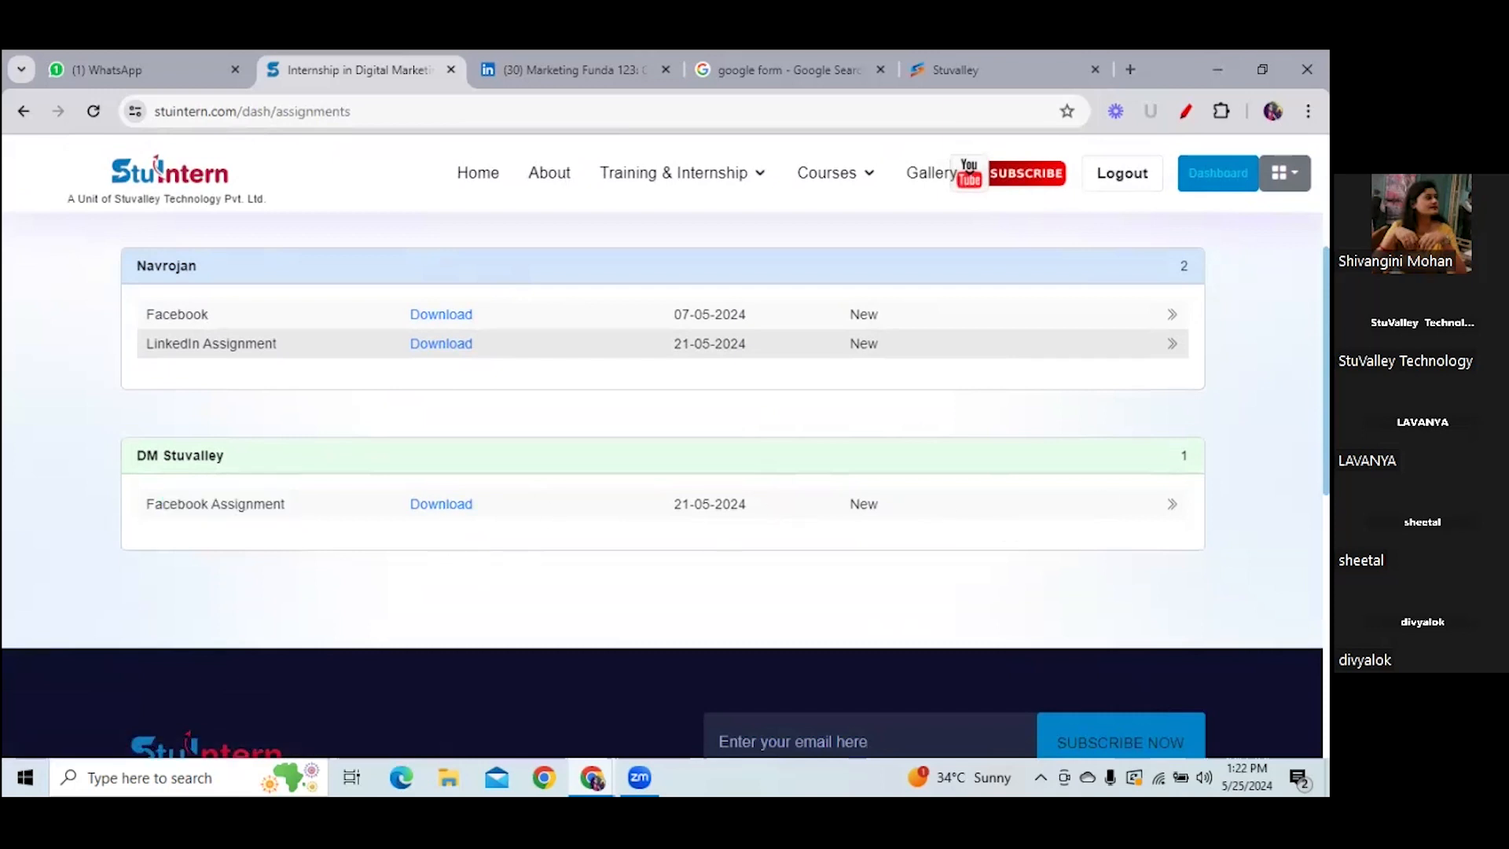
- Review the DM Stuvalley and Navrojan Facebook assignment submissions
click(1172, 505)
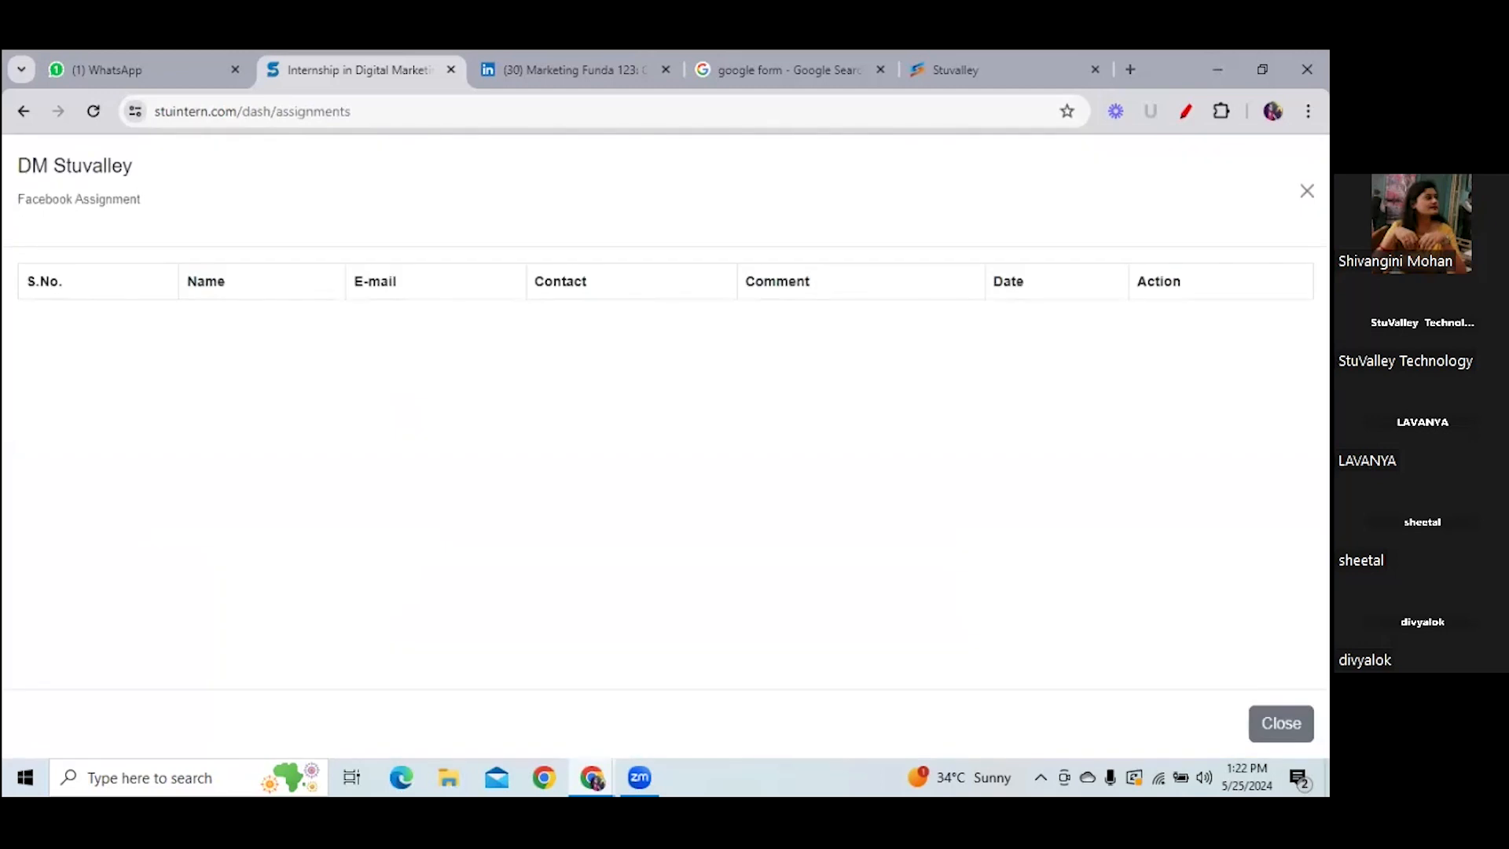
click(1307, 191)
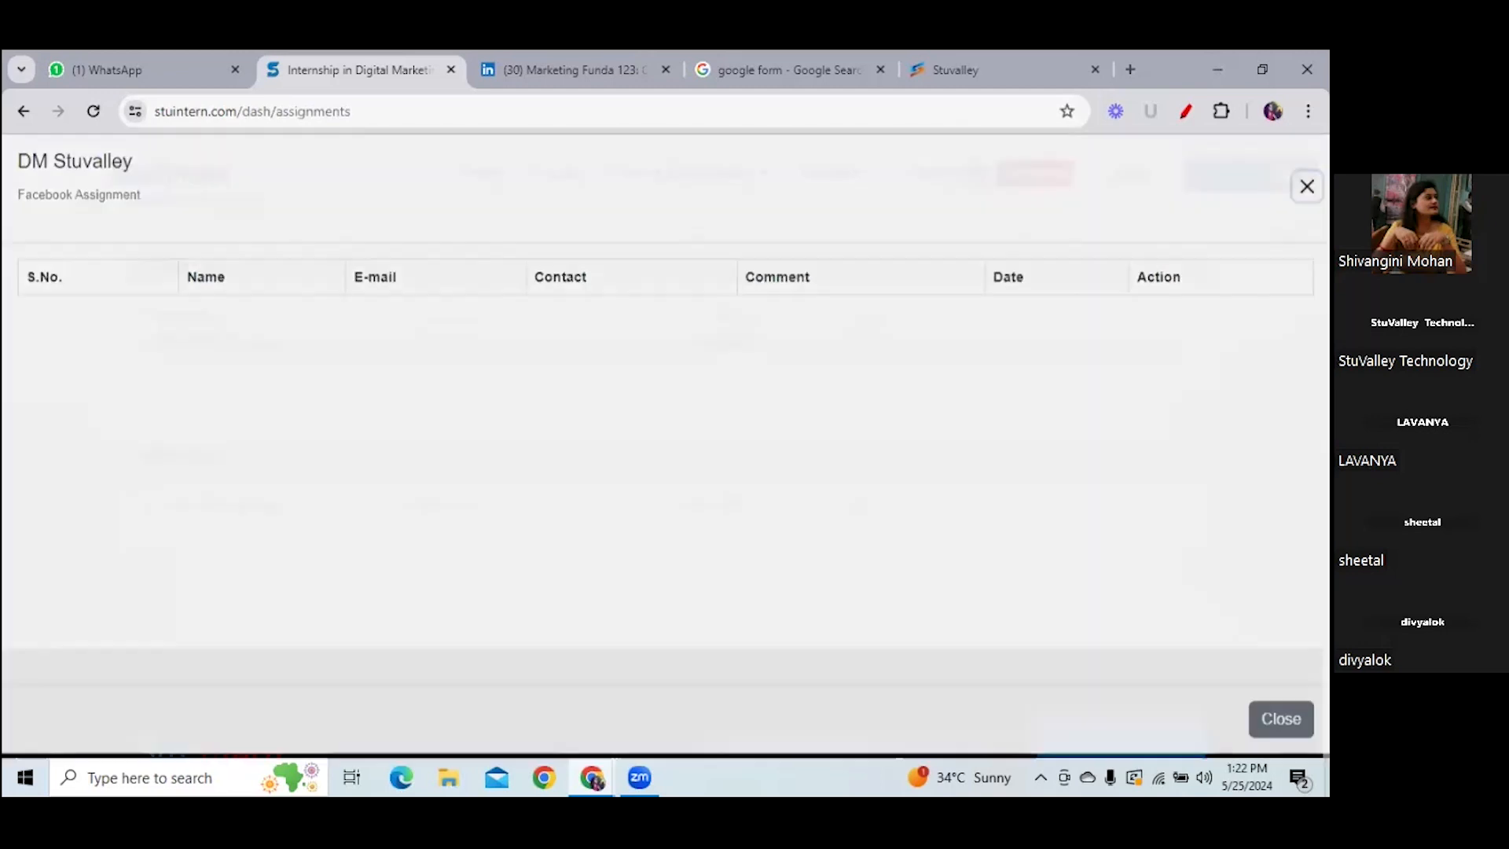
click(1172, 316)
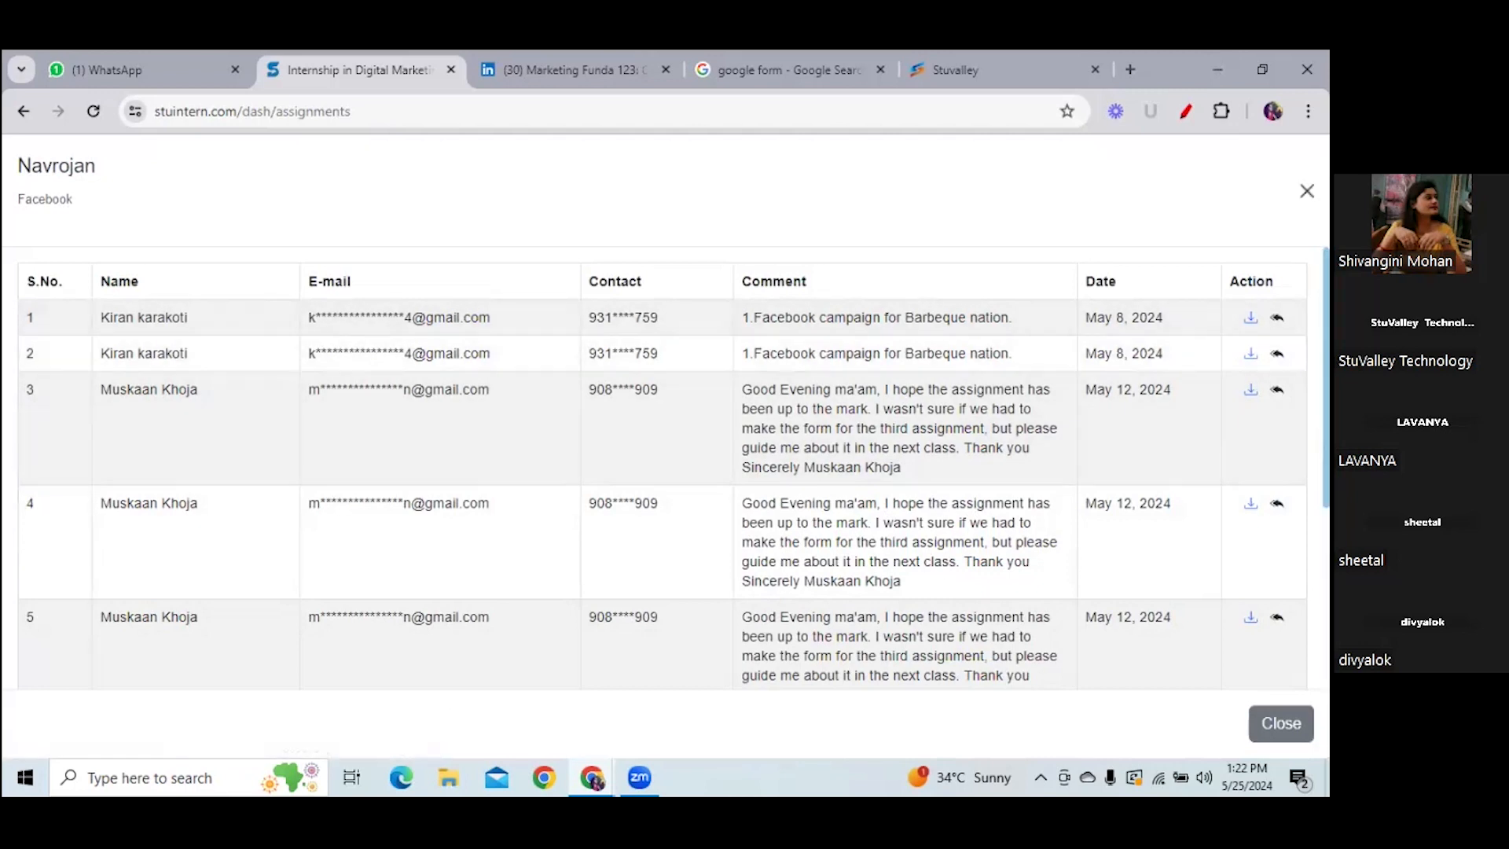
click(1306, 191)
scroll(665, 440, up, 2)
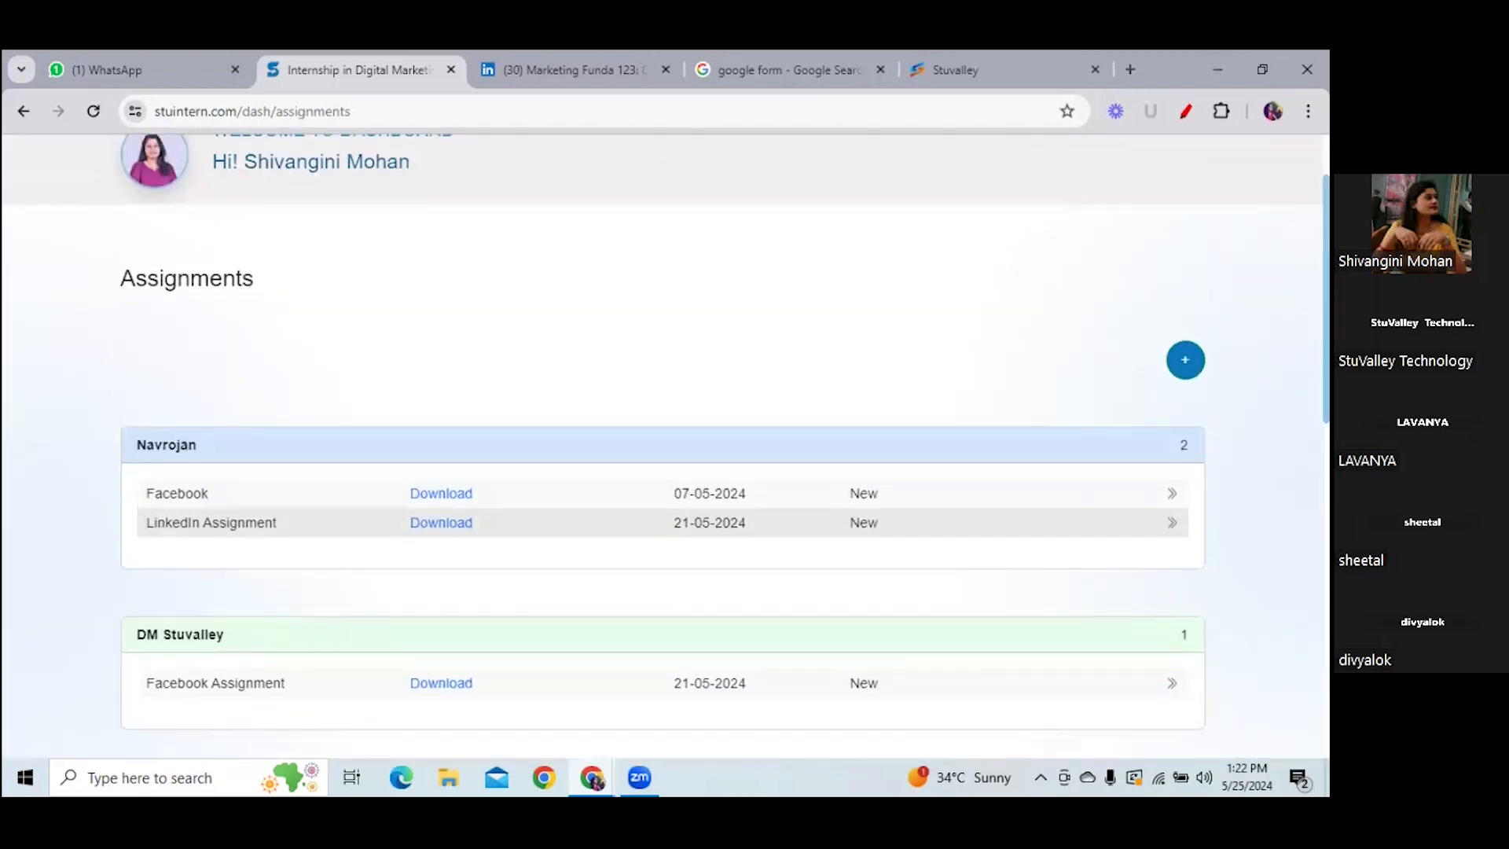